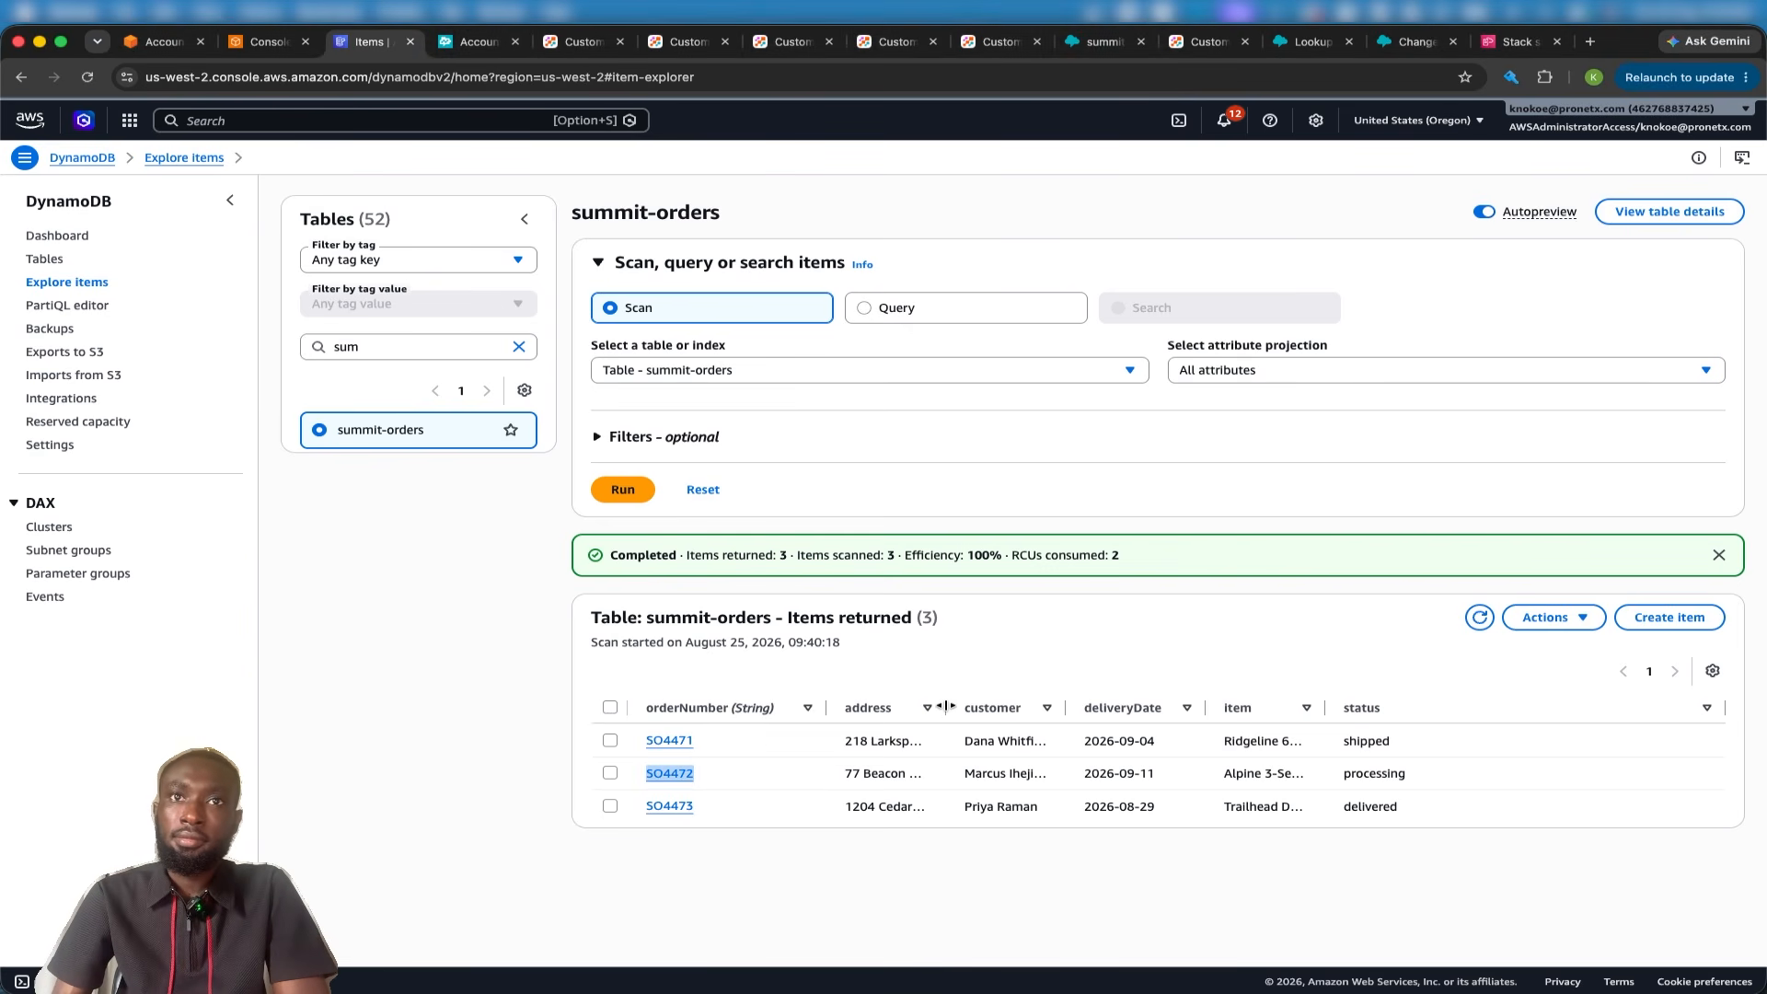
Widen the address column of the summit-orders items, refresh the scan, and check the delivery address of order SO4471
left_click_drag(945, 707, 1108, 726)
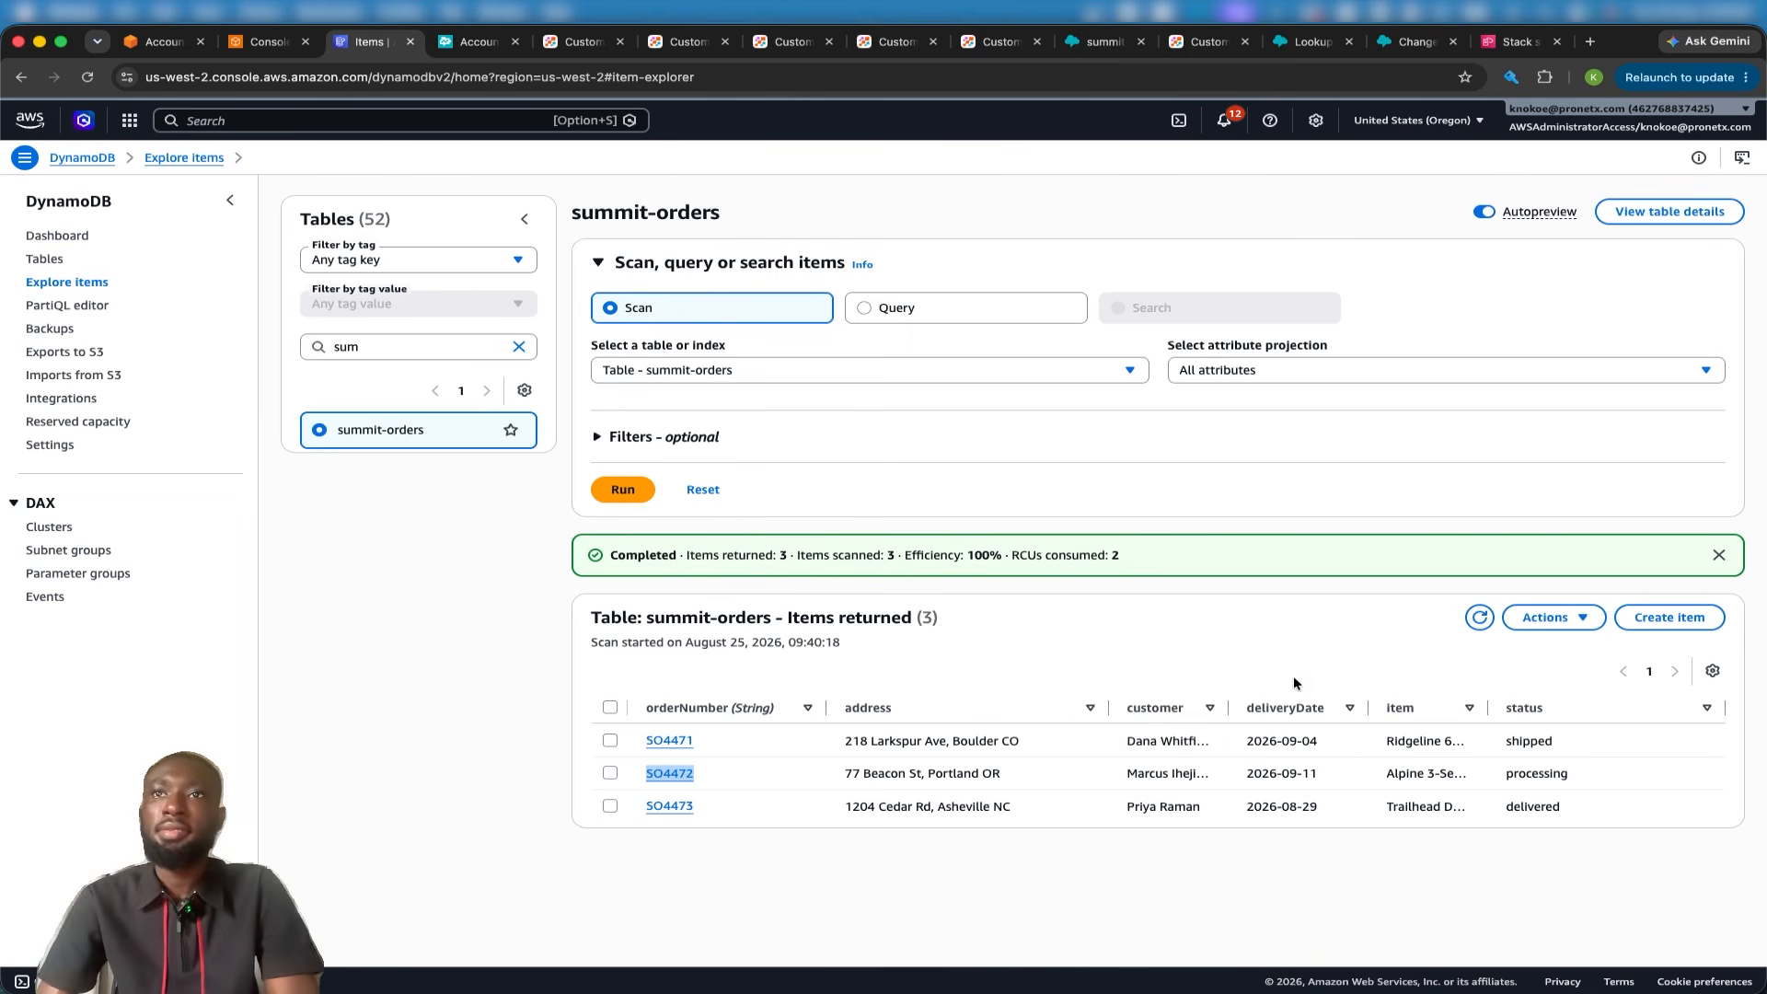
left_click(1481, 615)
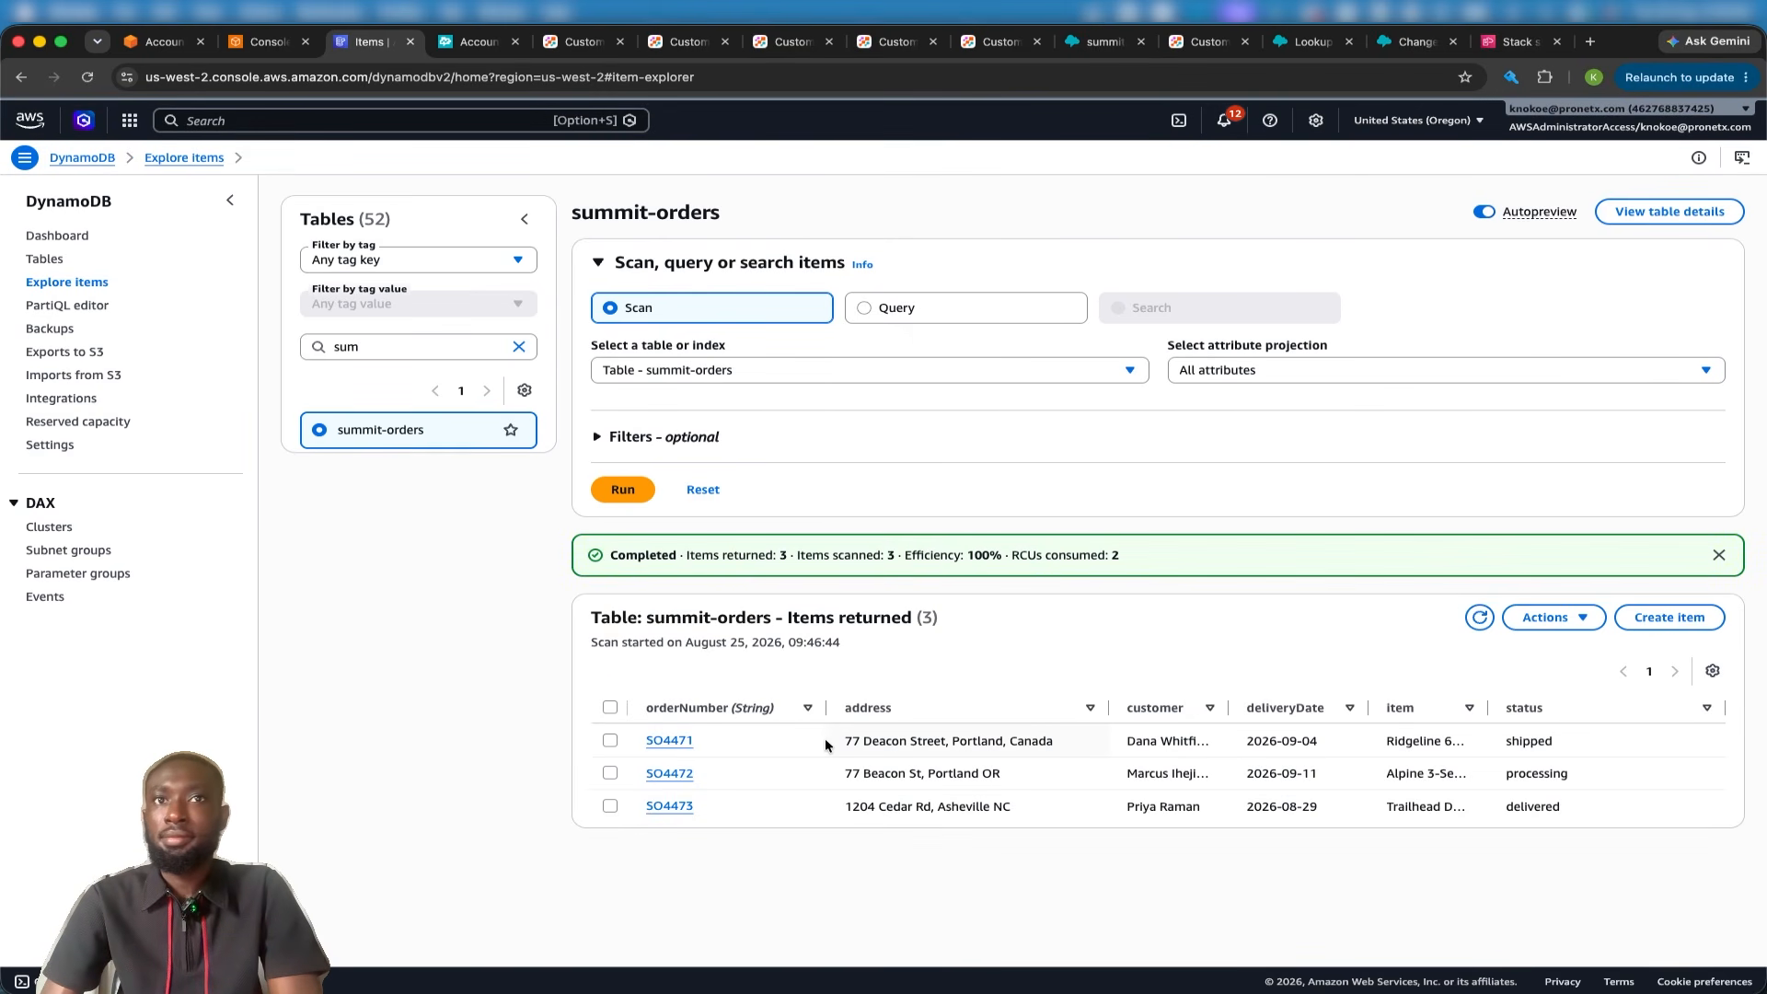
left_click_drag(845, 741, 1043, 737)
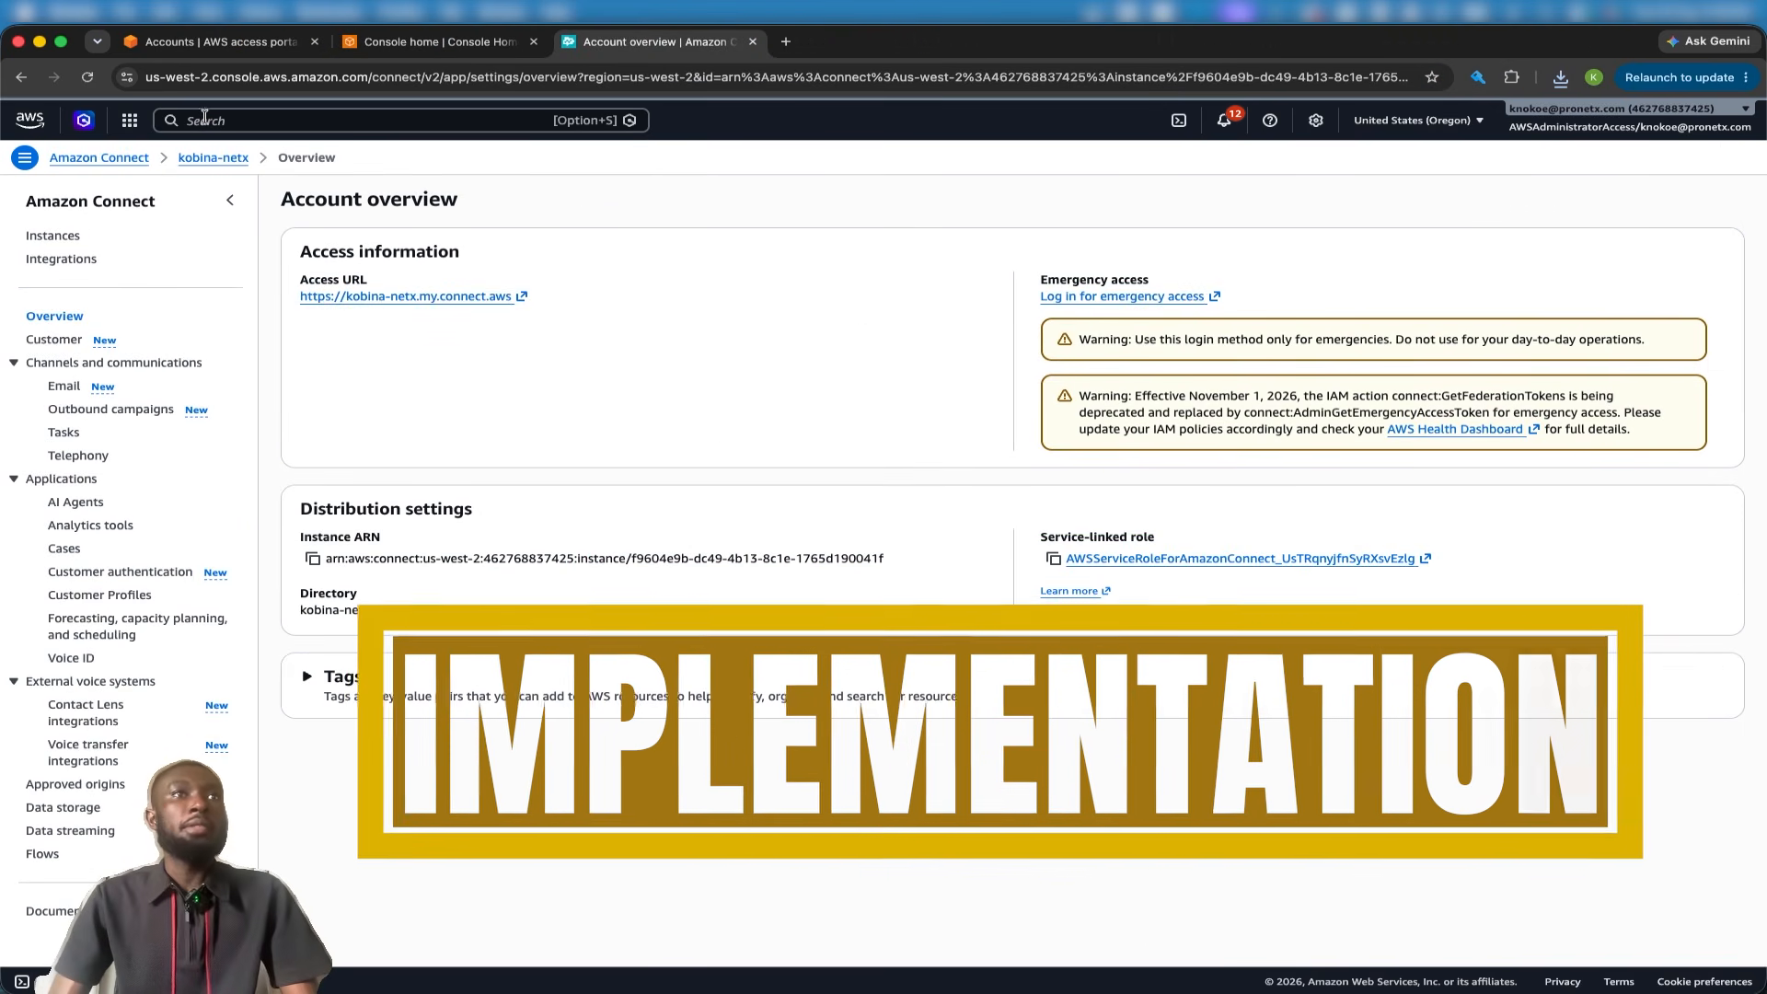
Search the AWS services for cloudformation and open CloudFormation in a new browser tab
left_click(204, 120)
type("cloudf")
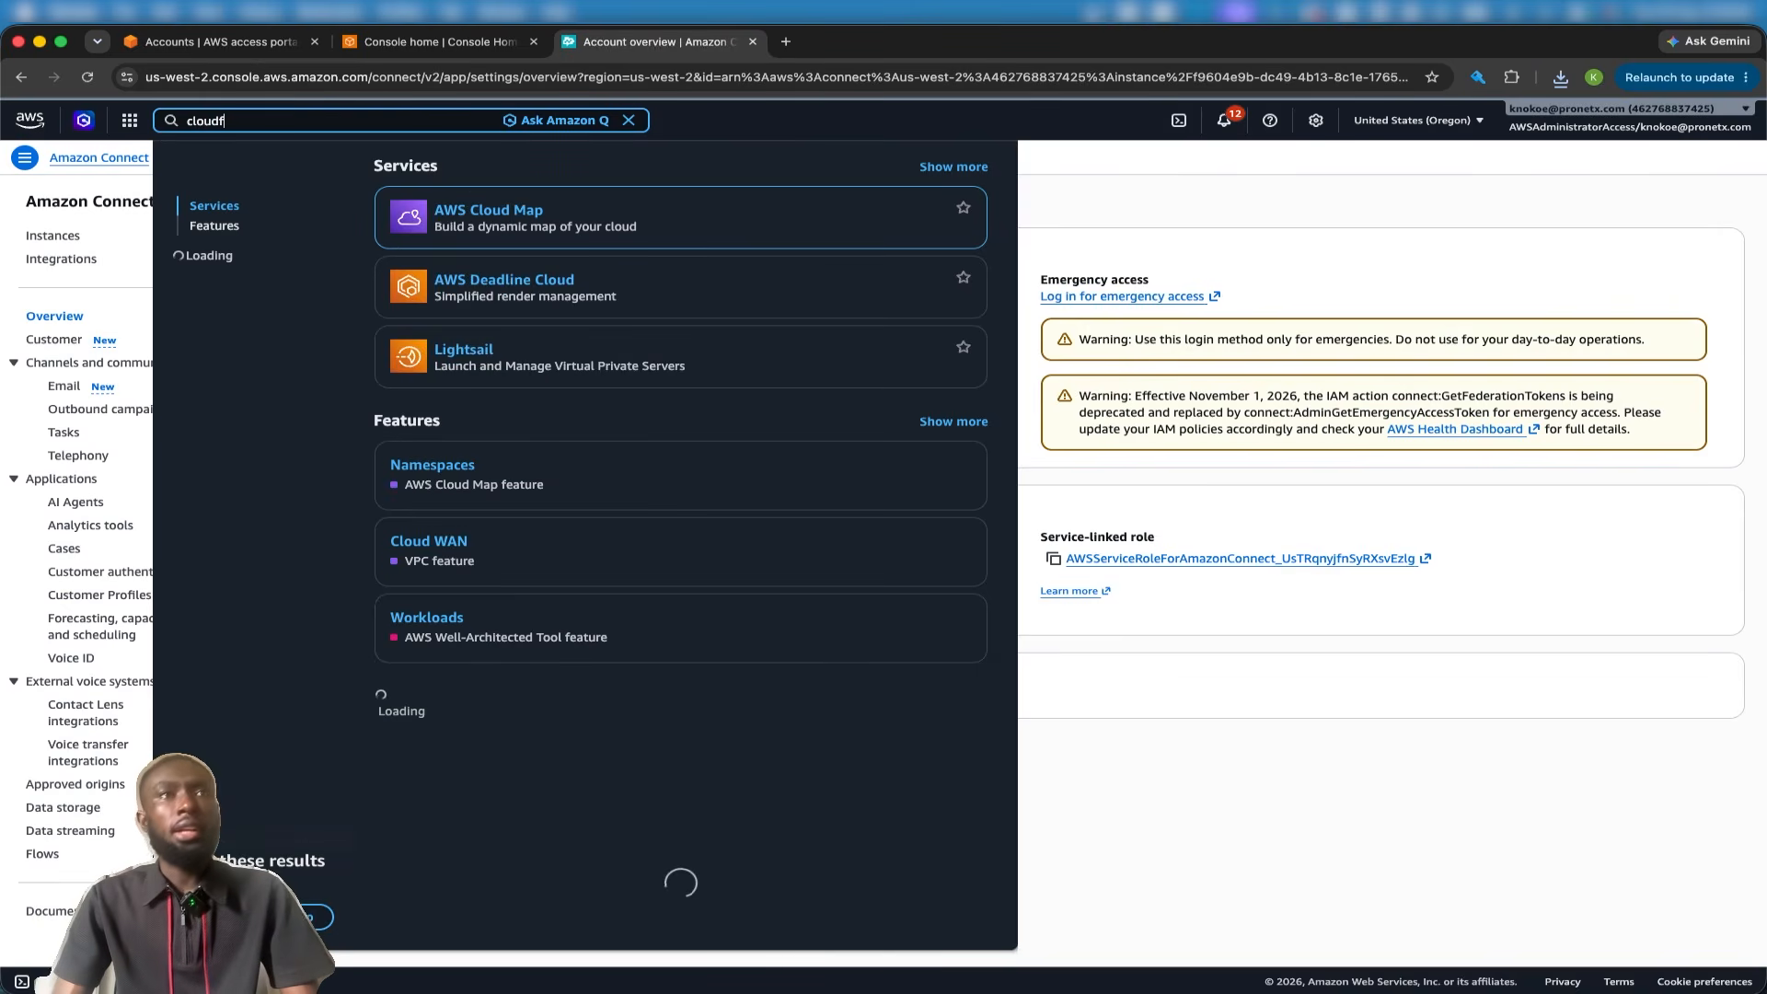
type("ormation")
right_click(471, 211)
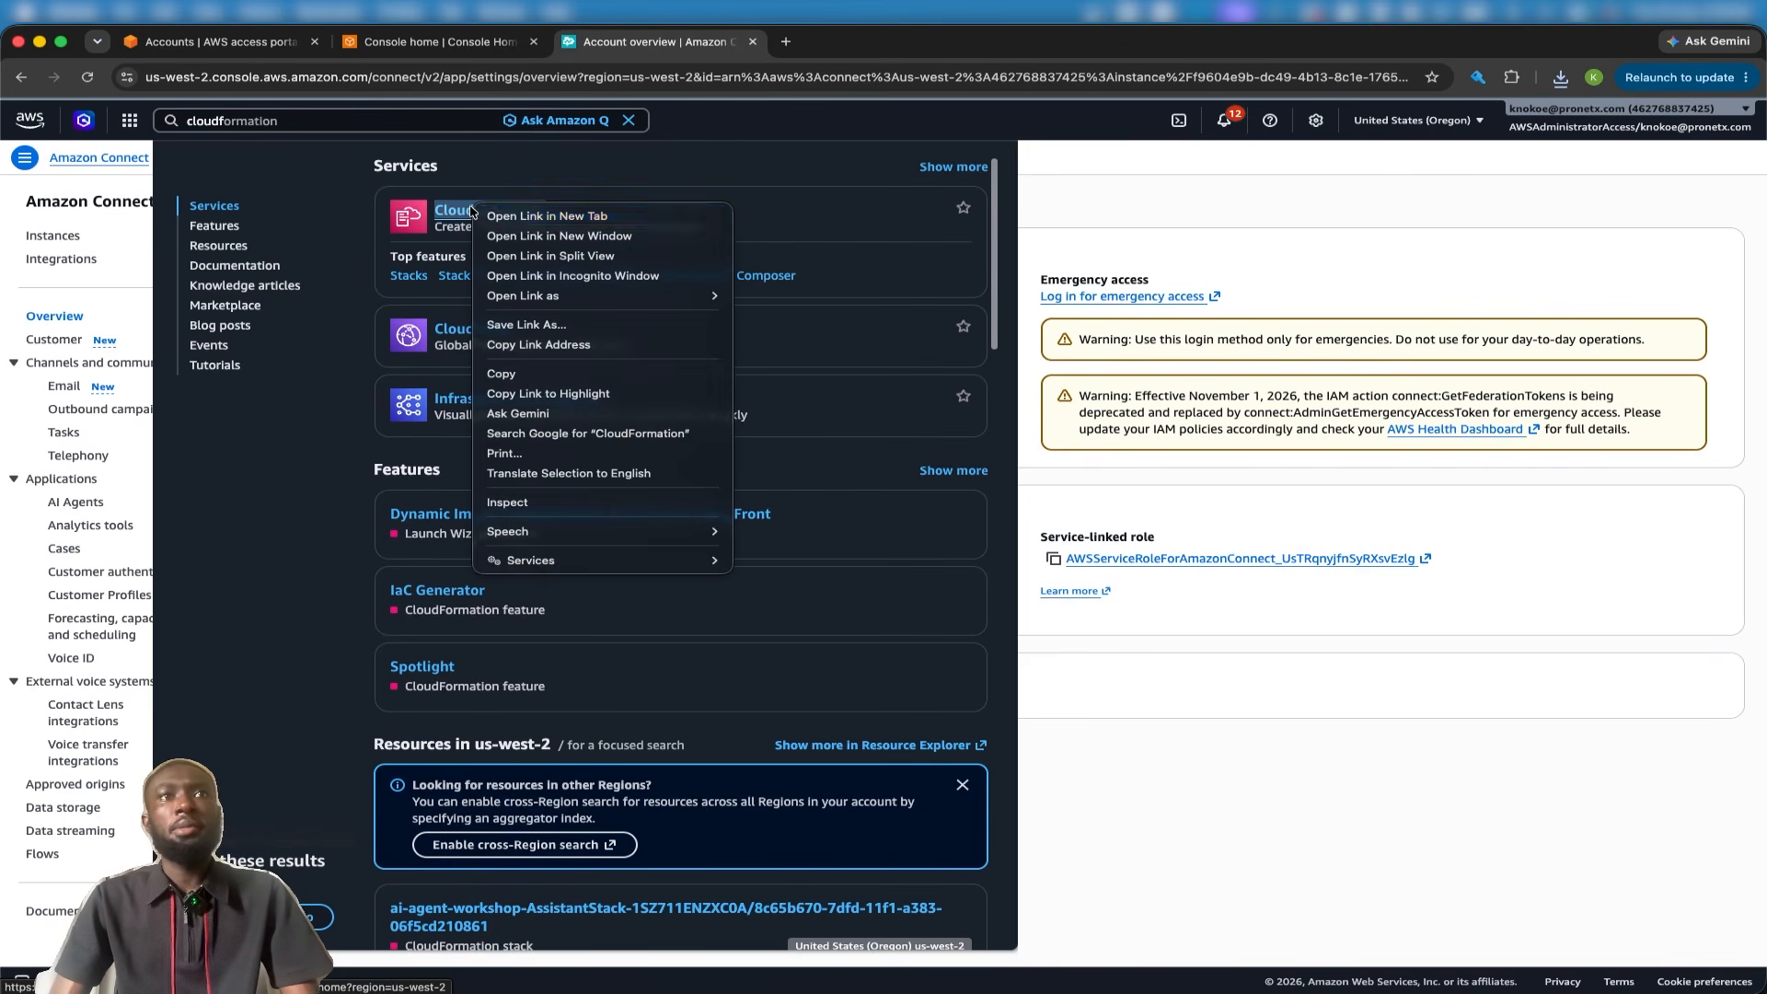
left_click(546, 215)
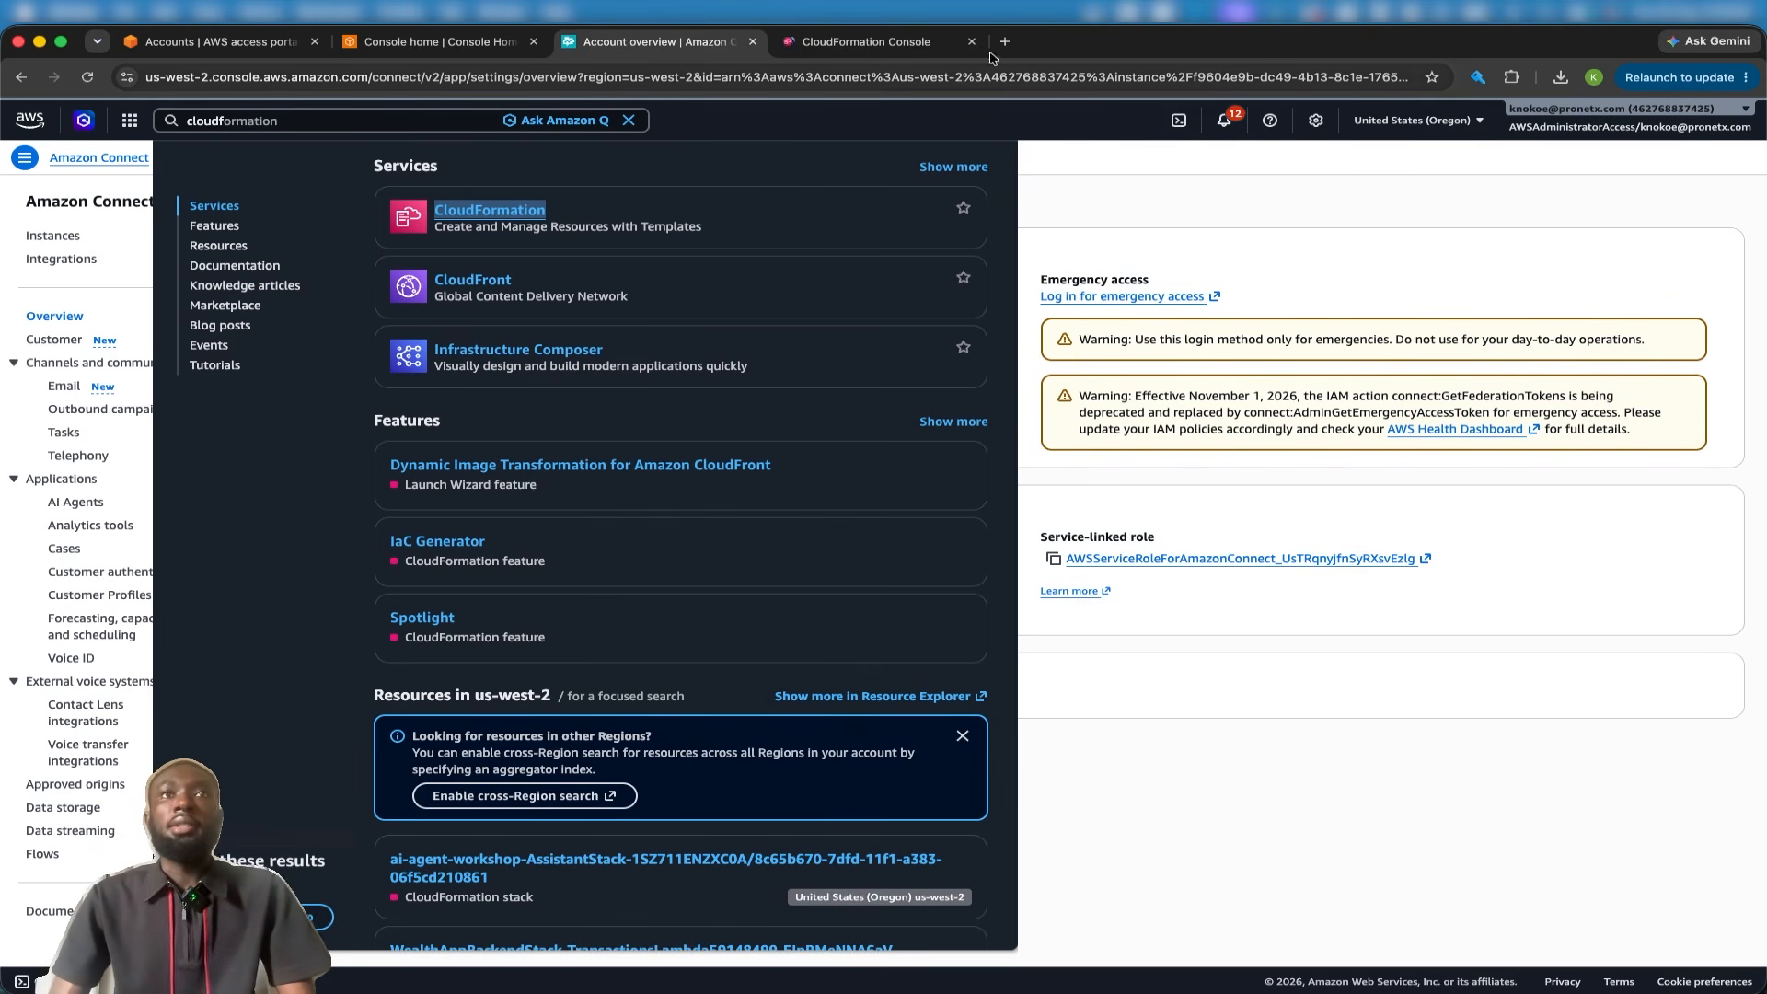
left_click(1103, 212)
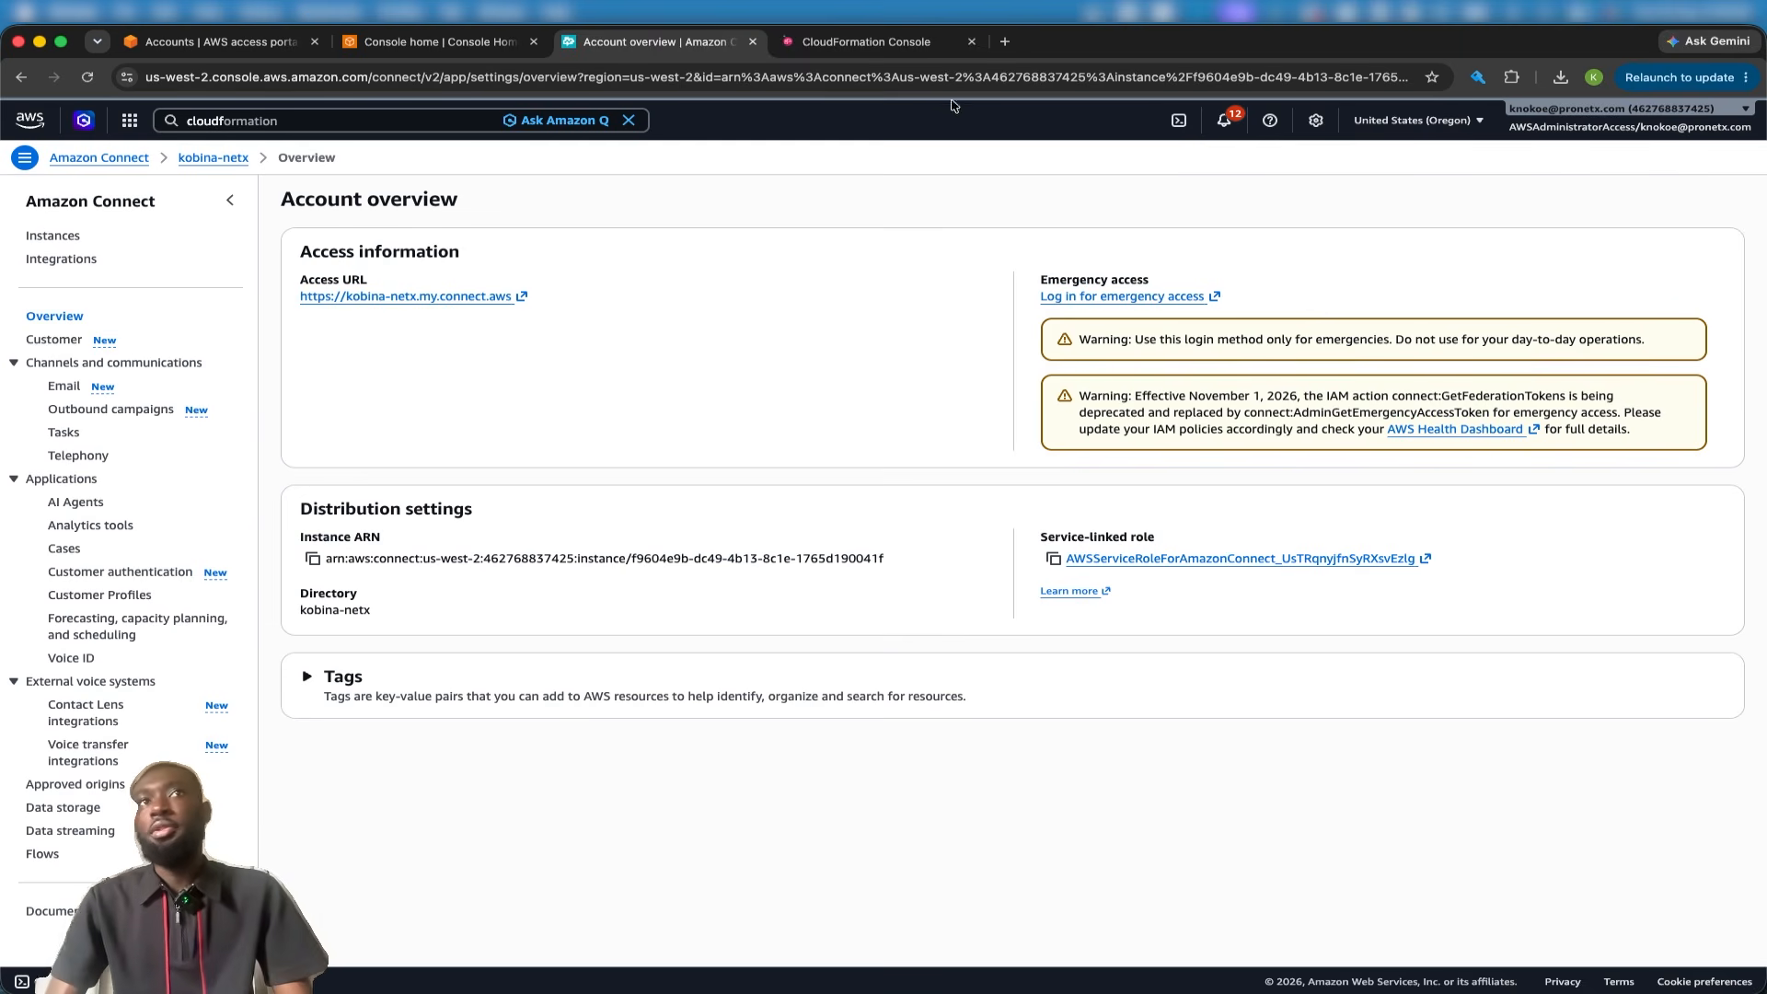
Create a CloudFormation stack named summit-order-service from the uploaded template file summit-order-service.yaml
left_click(870, 43)
left_click(1263, 391)
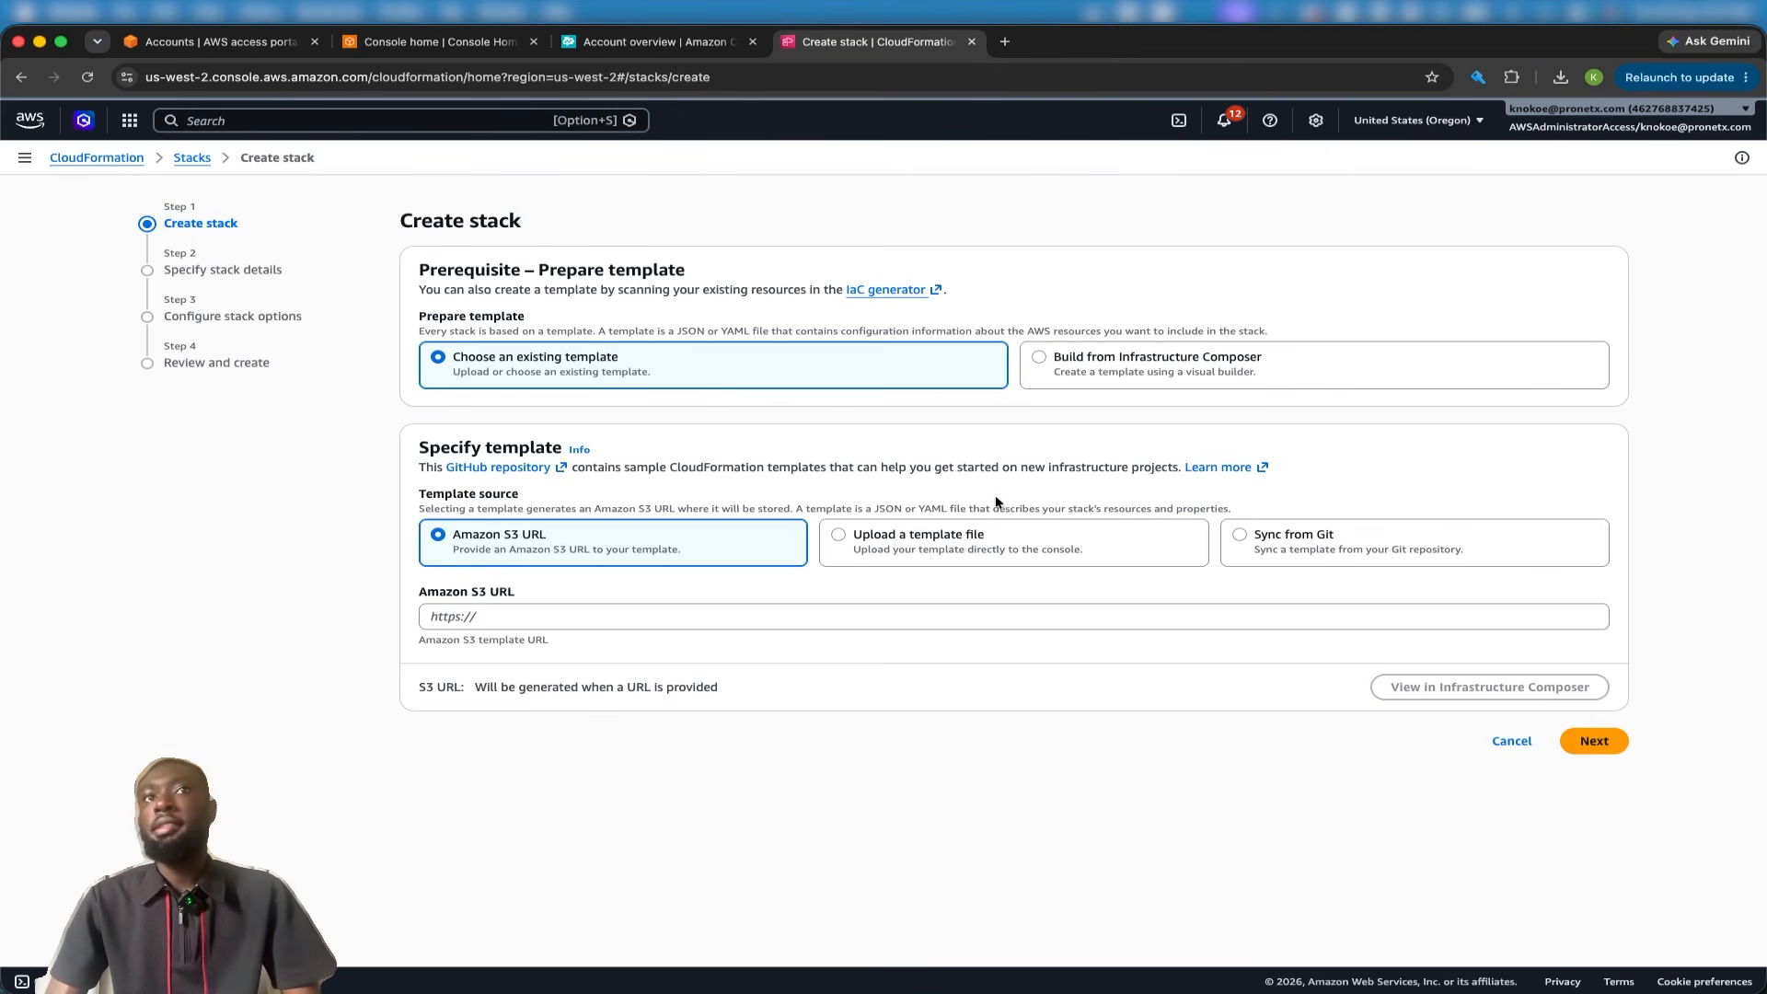
left_click(963, 537)
left_click(502, 617)
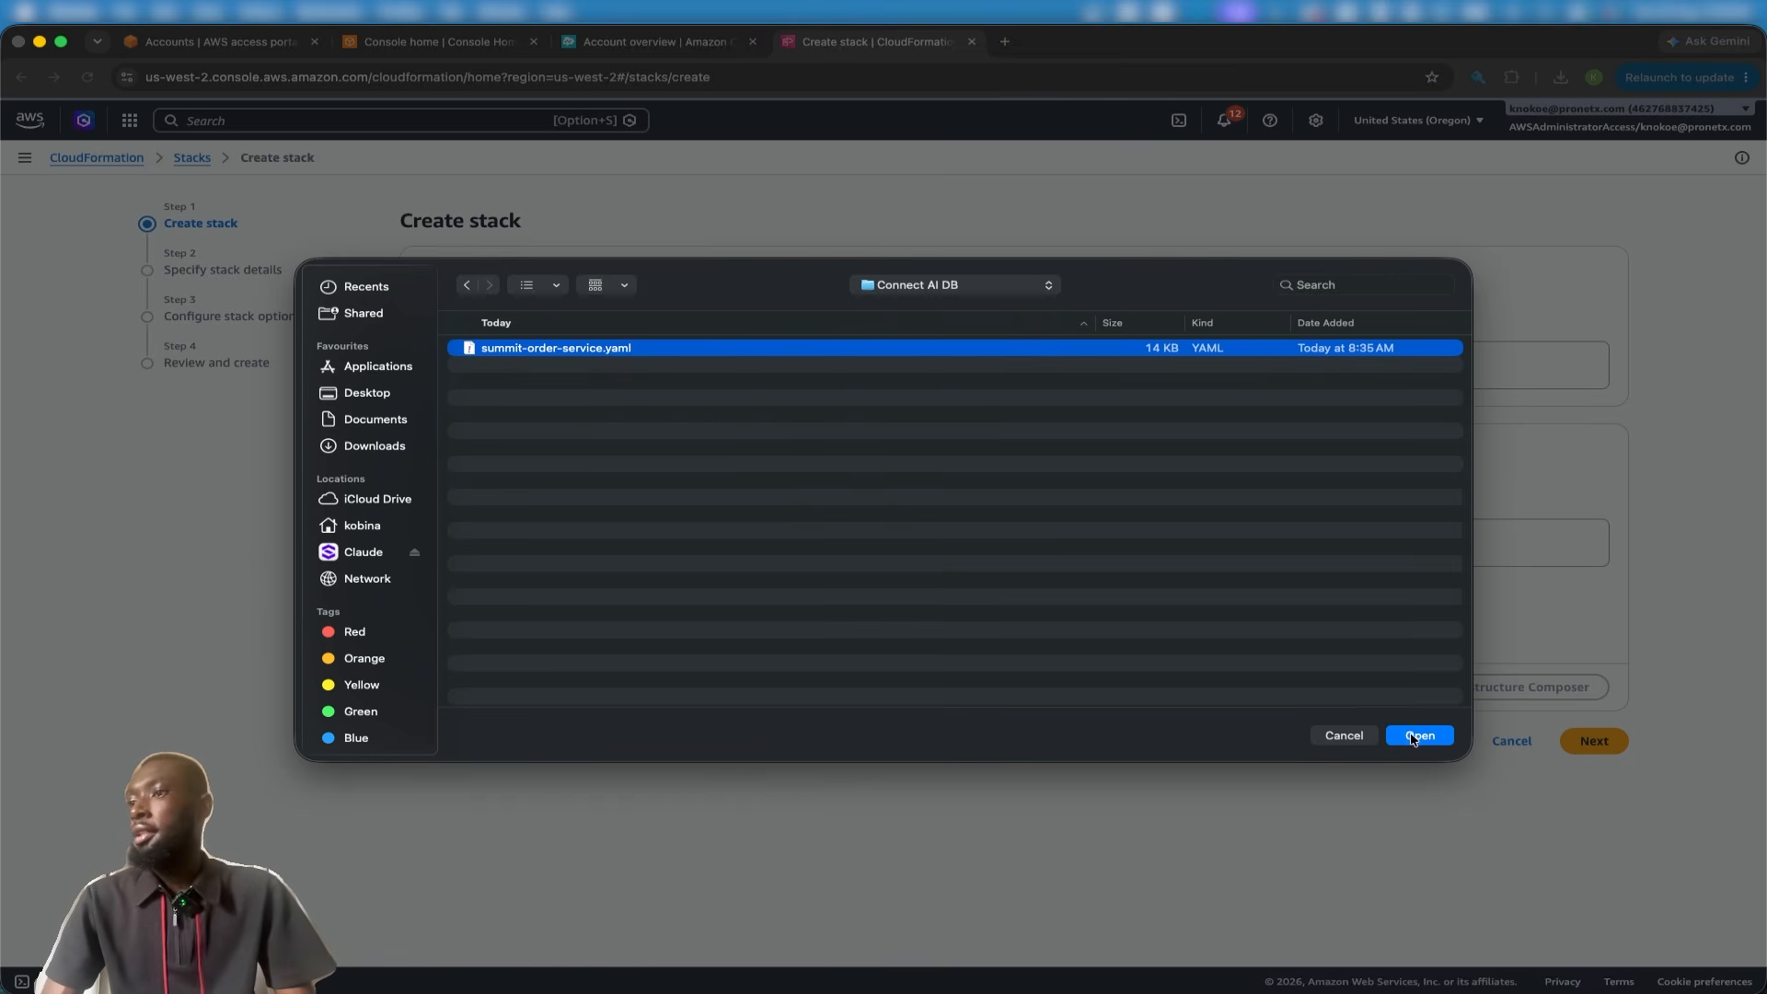
left_click(1417, 735)
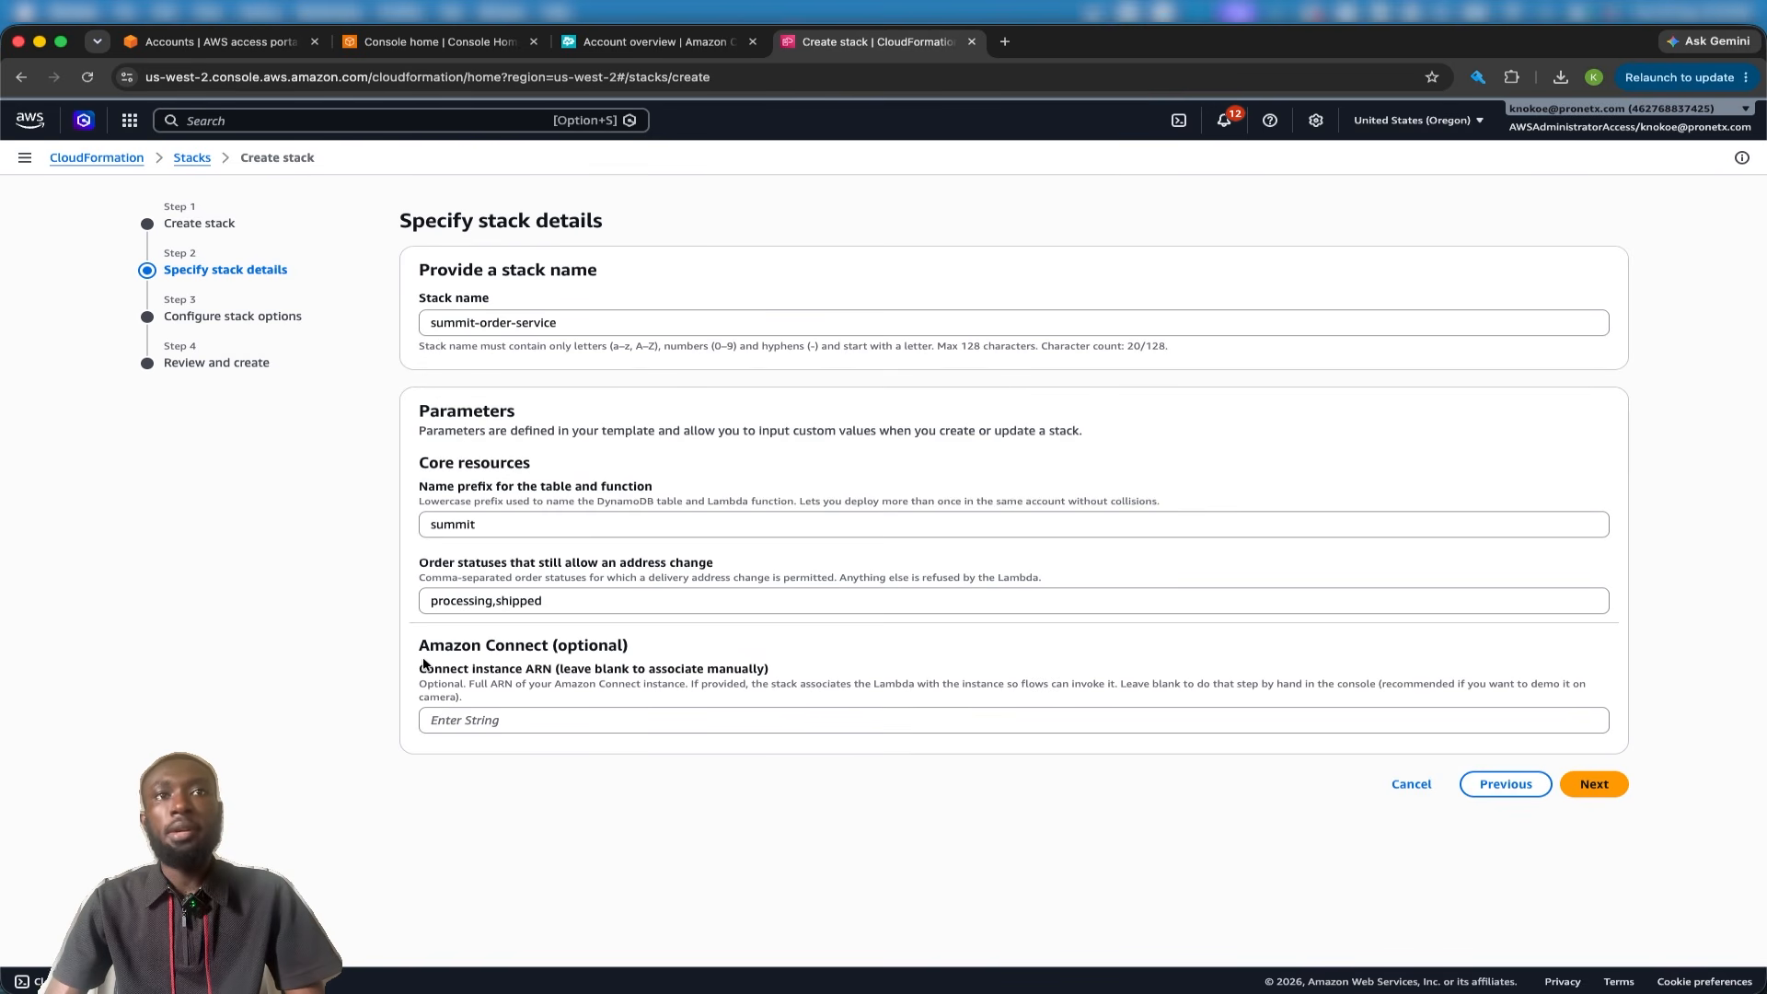
Copy the instance ARN from the Amazon Connect overview into the stack's Connect instance ARN parameter and continue to the stack options
left_click(649, 42)
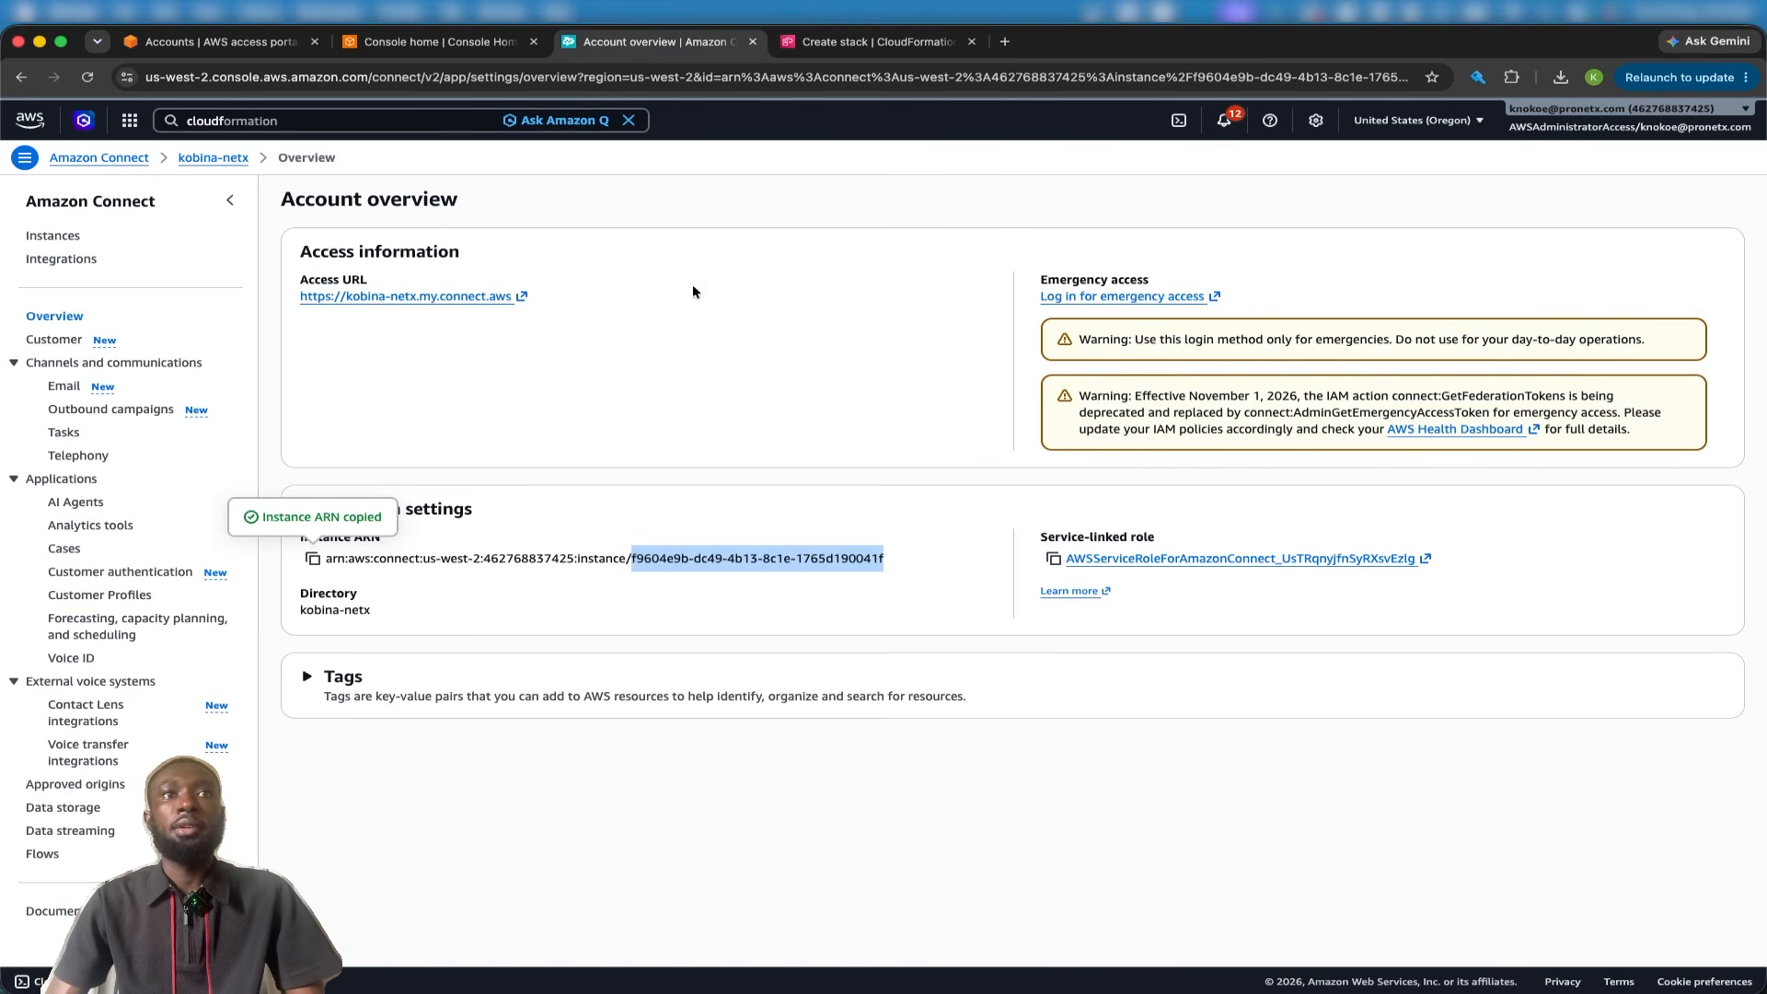
left_click(867, 46)
left_click(580, 719)
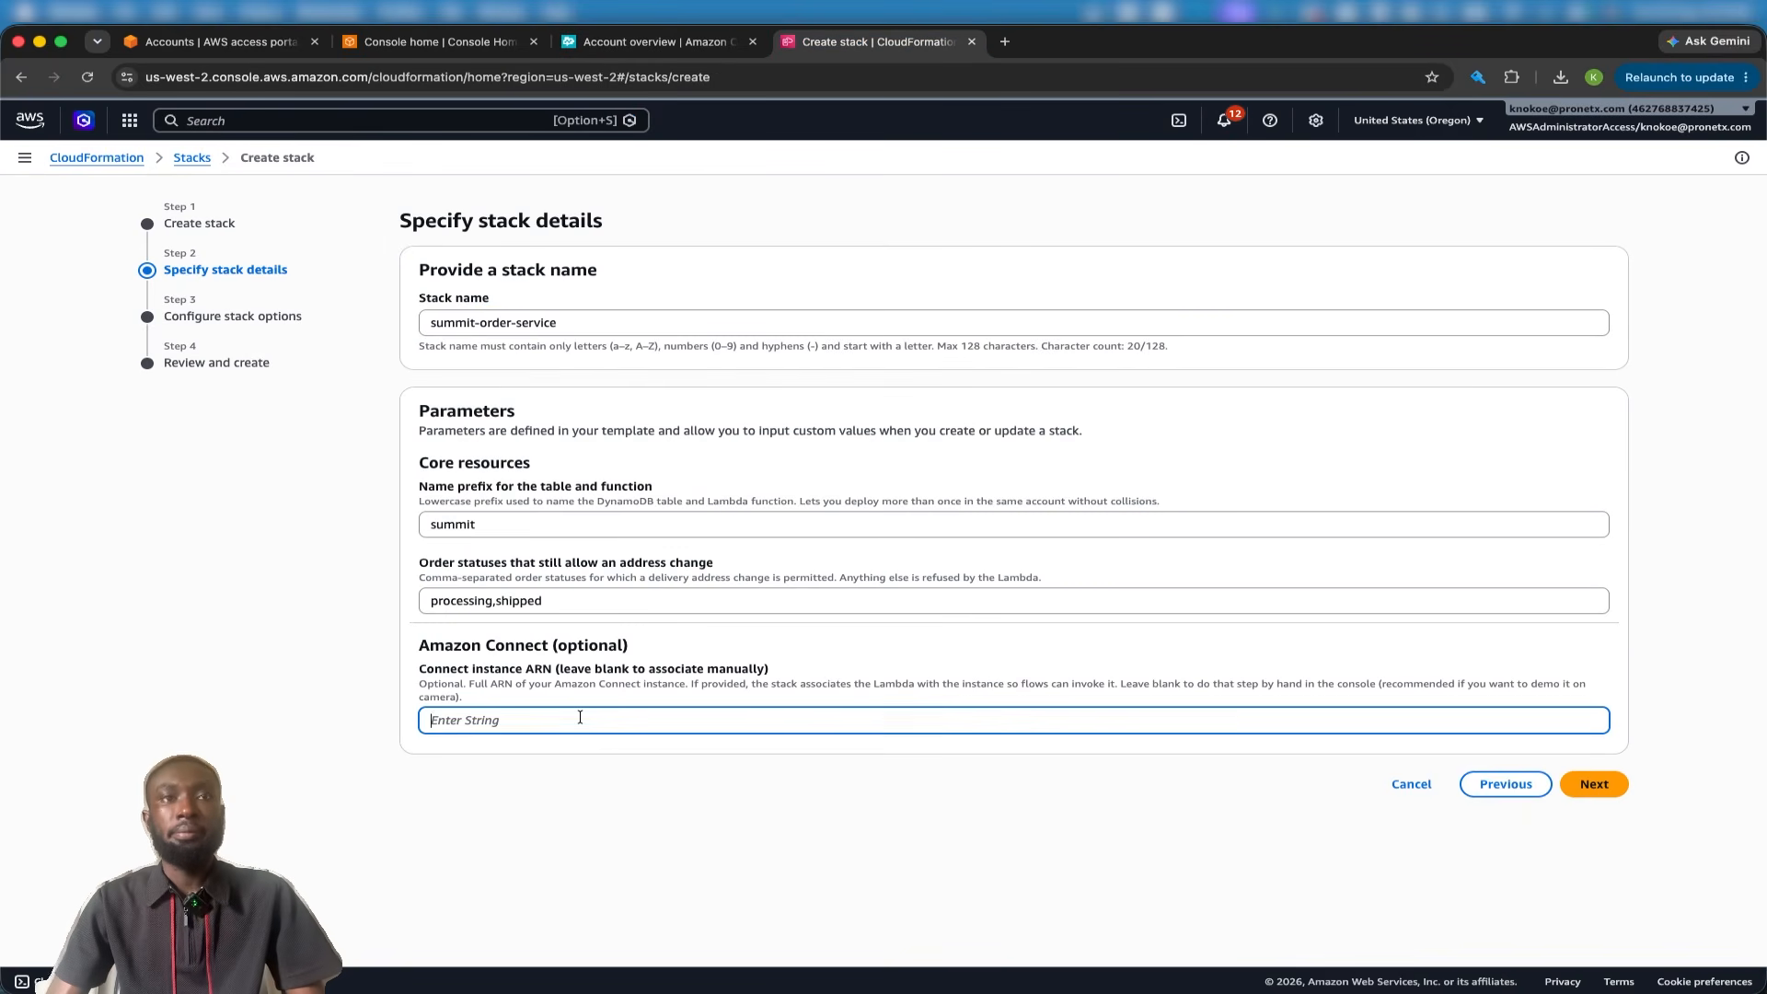
key("super+v")
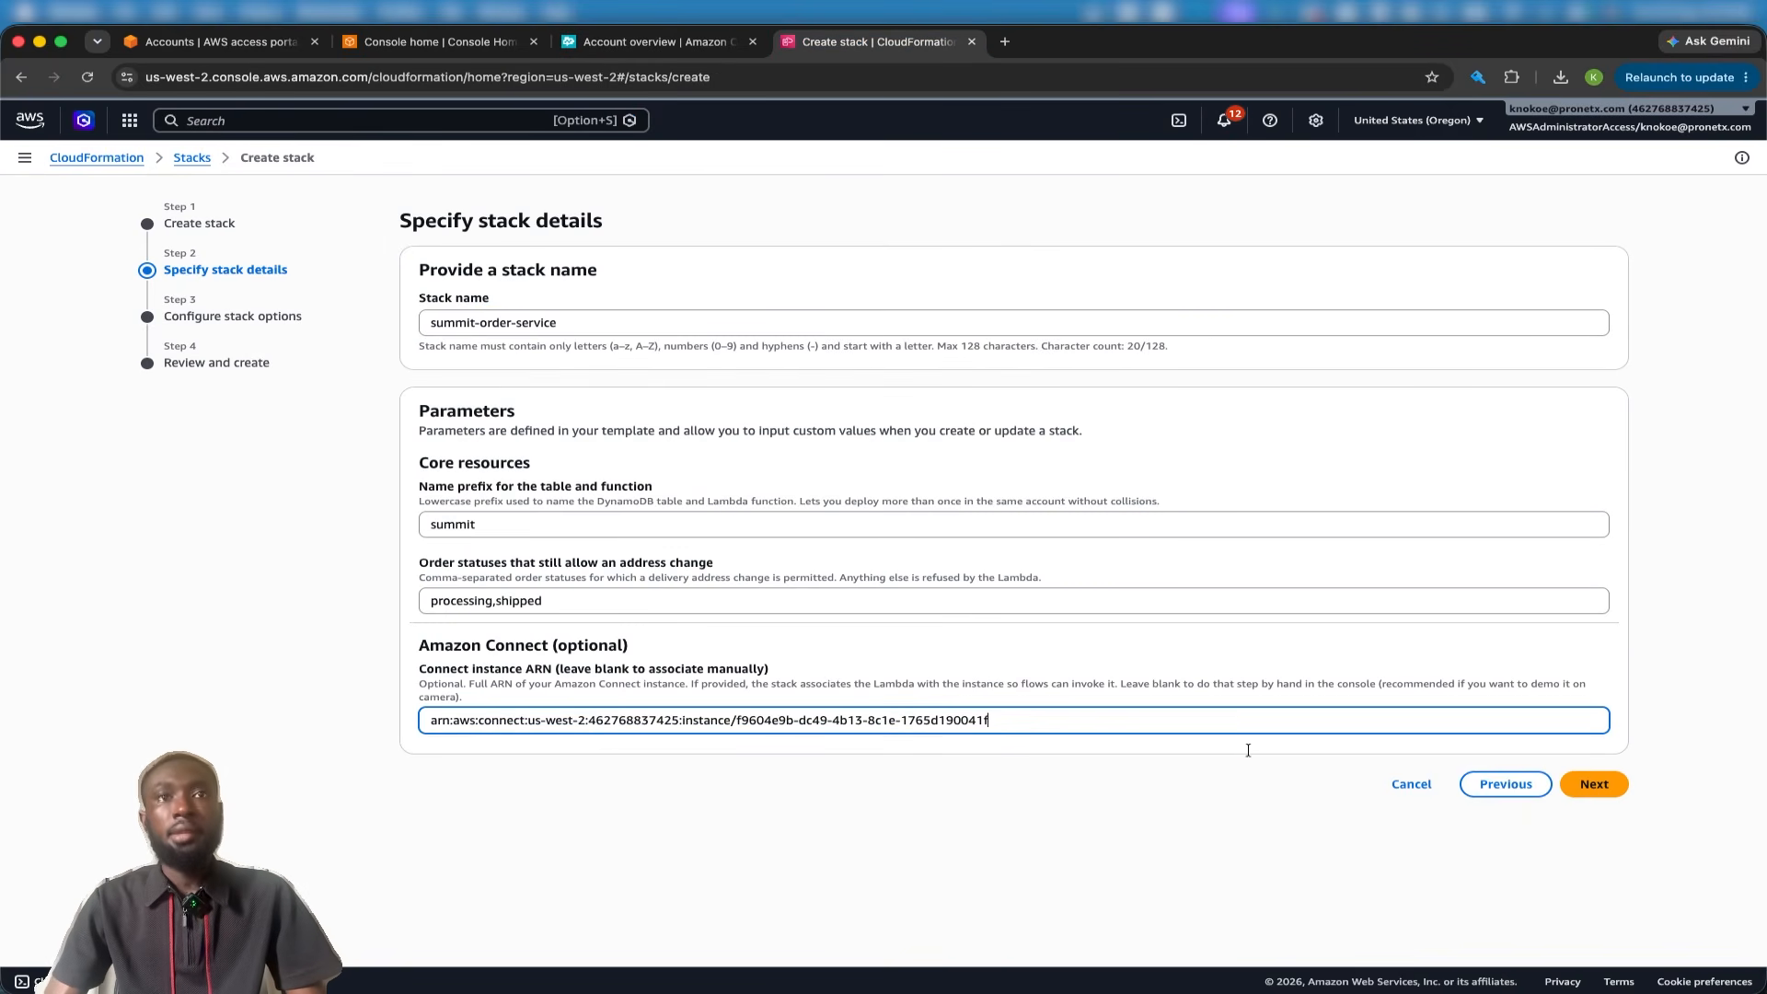
left_click(1595, 785)
Keep the default stack options, acknowledge that CloudFormation might create IAM resources, and submit the stack after review
scroll(1249, 692, "down", 3)
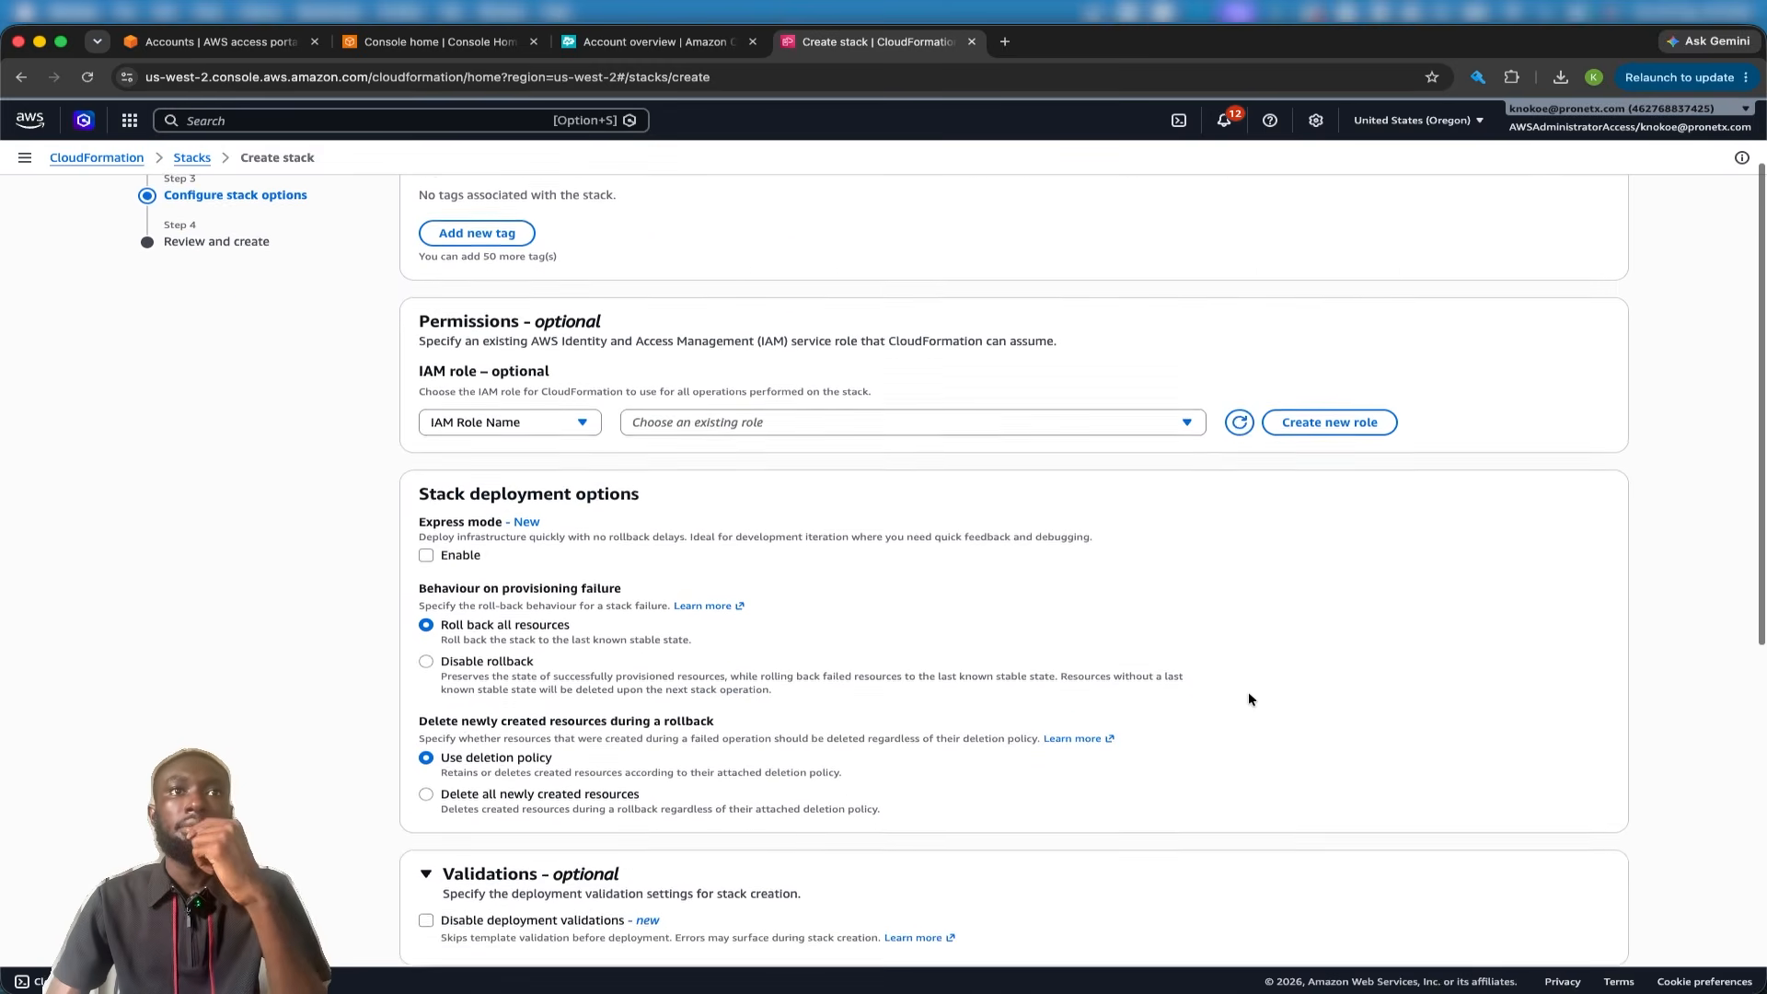
scroll(1249, 692, "down", 7)
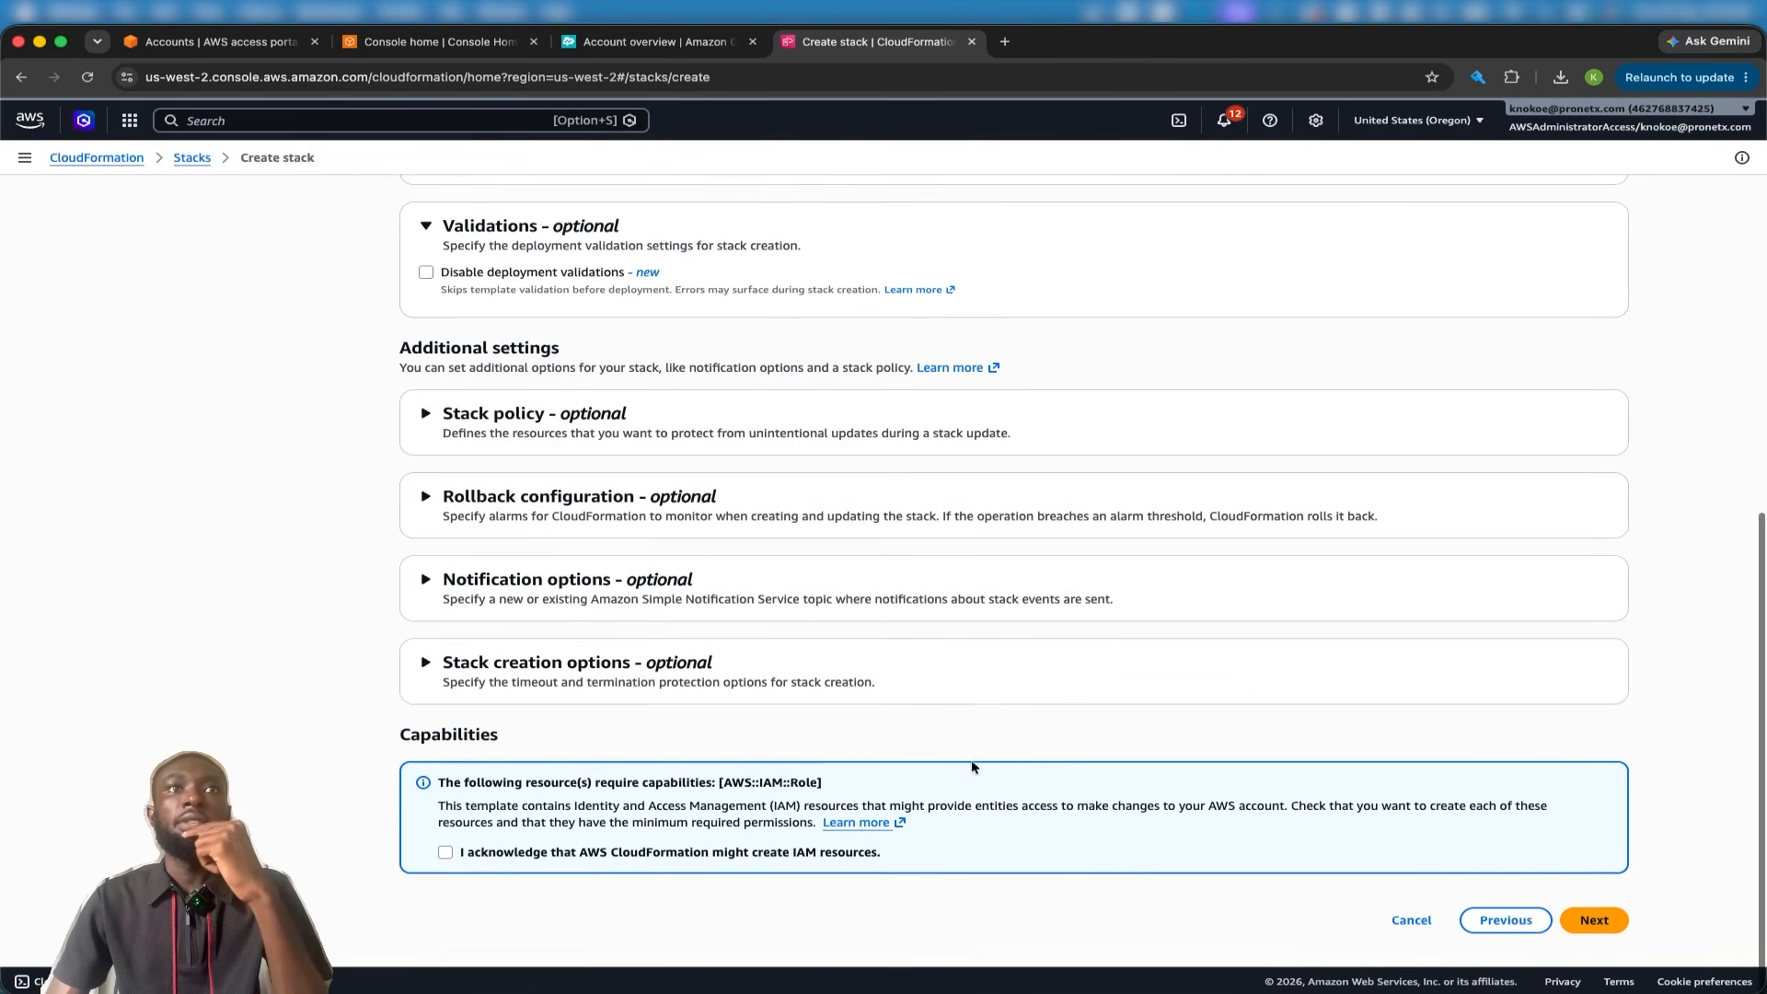
left_click(631, 853)
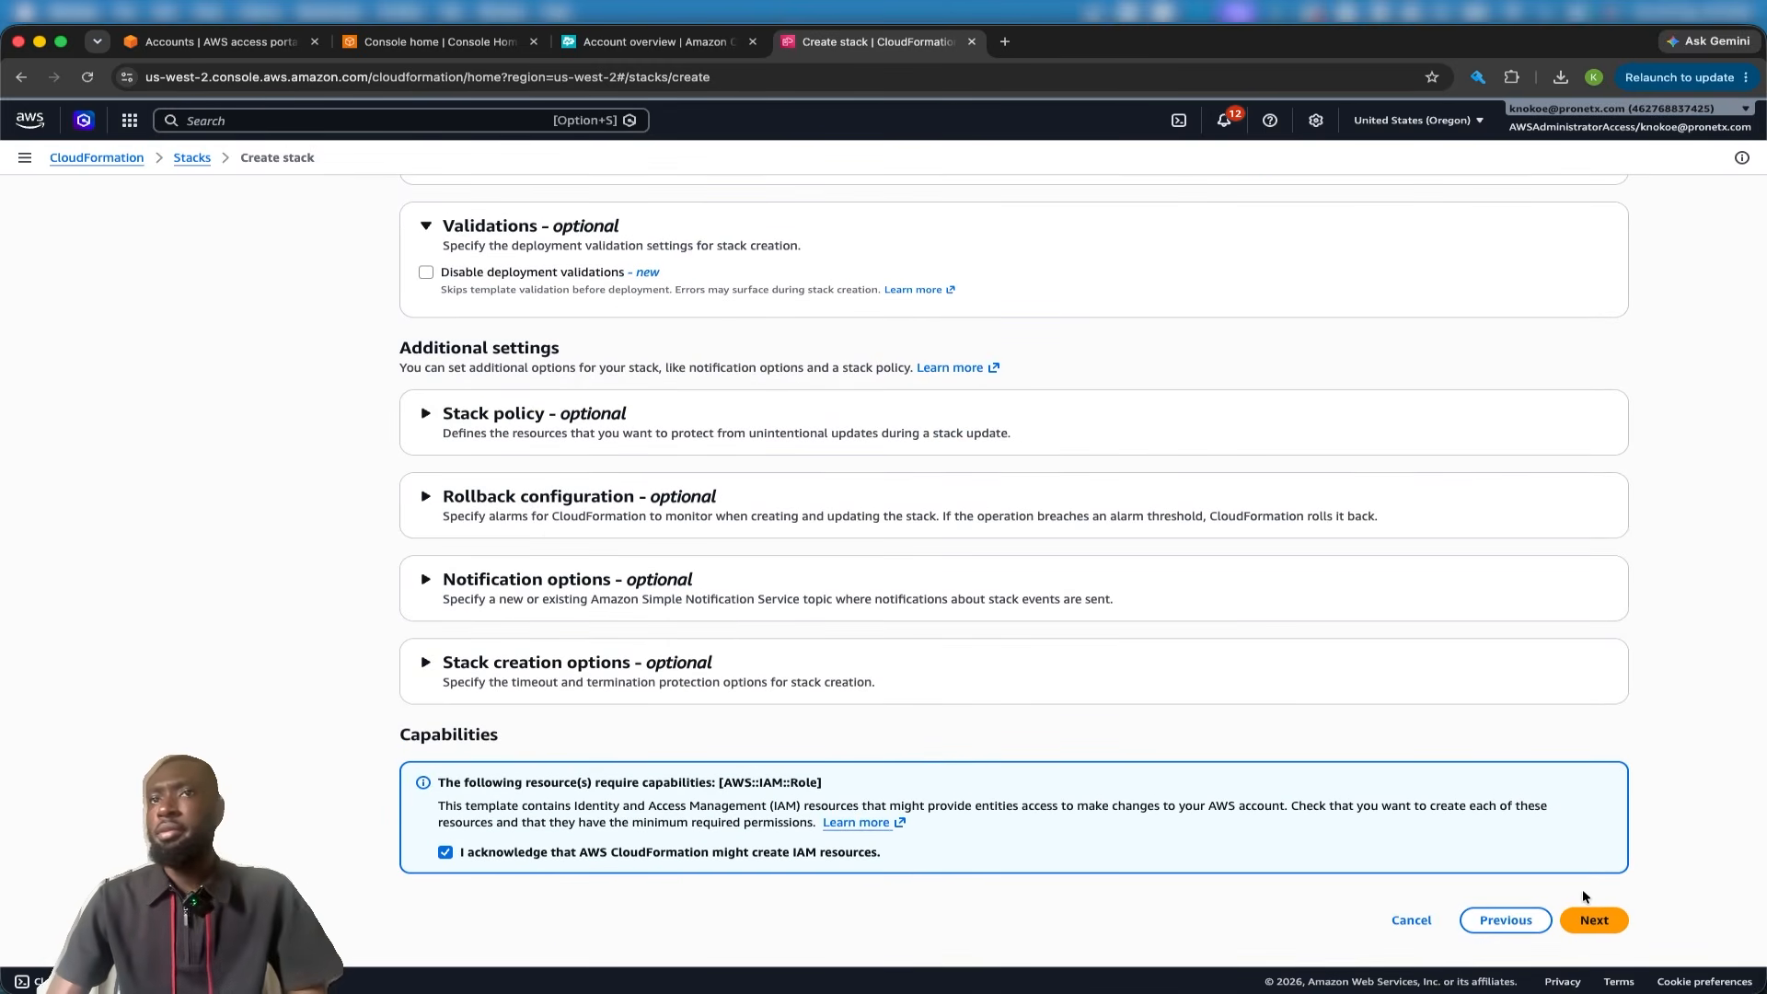
left_click(1591, 920)
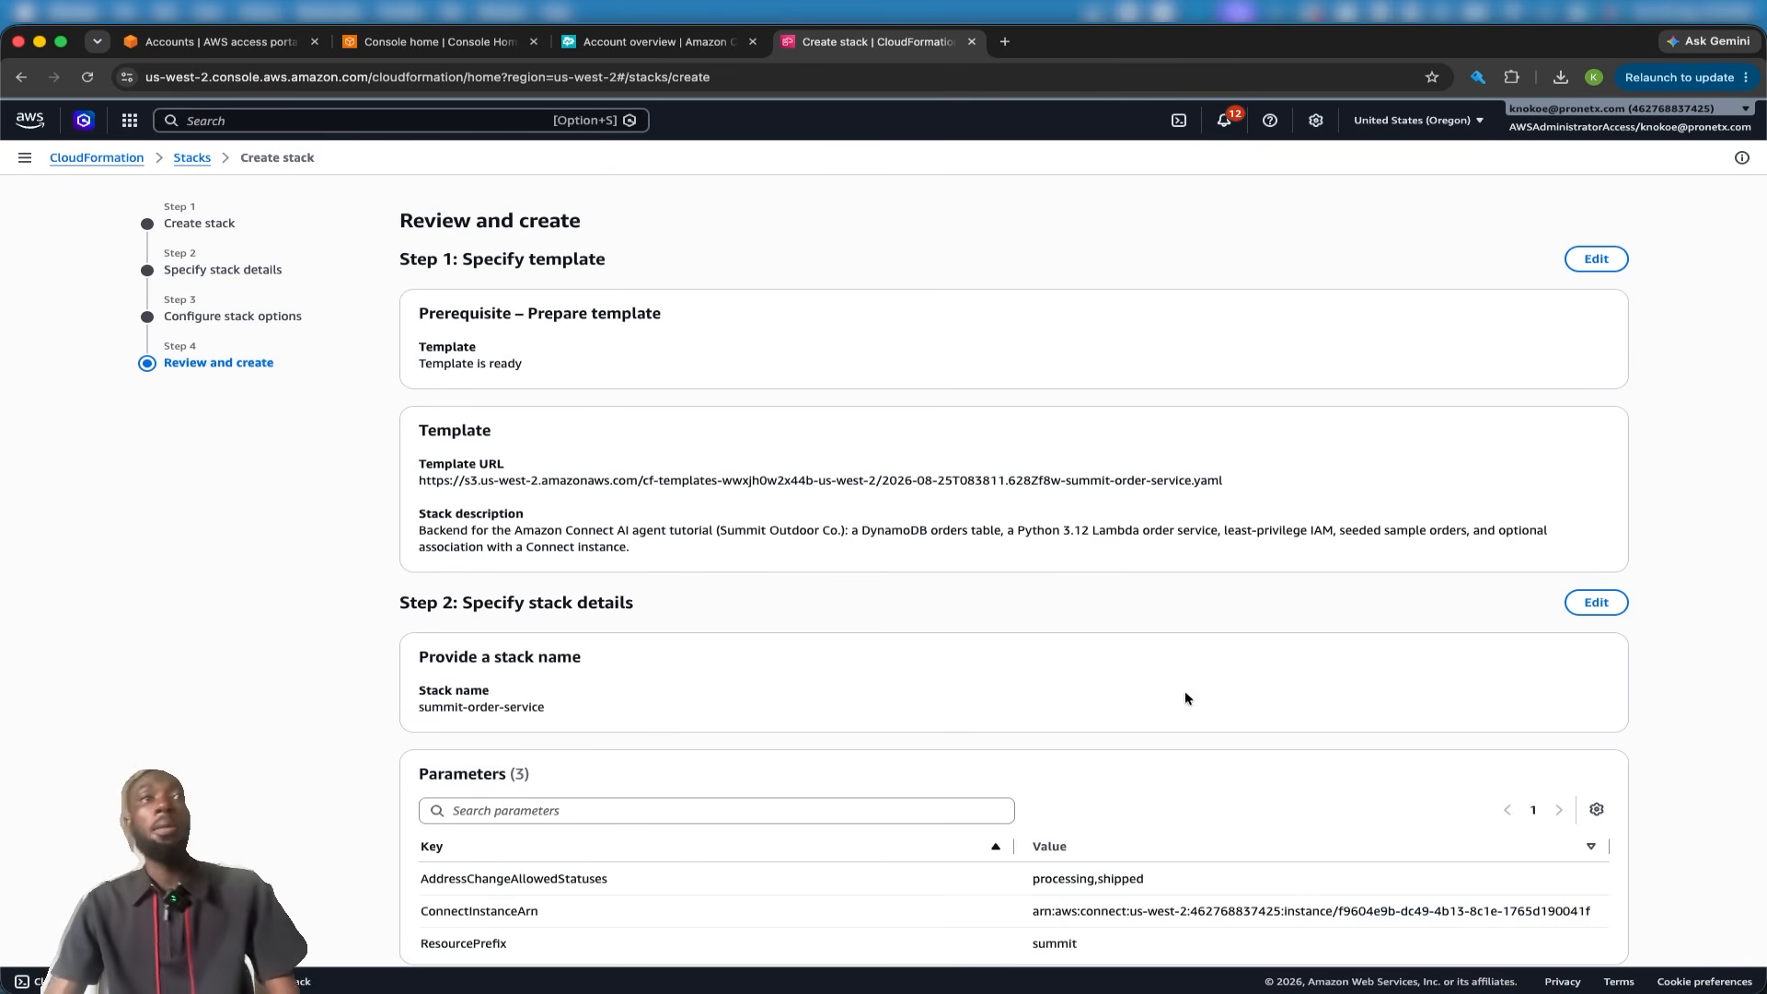
scroll(1185, 698, "down", 20)
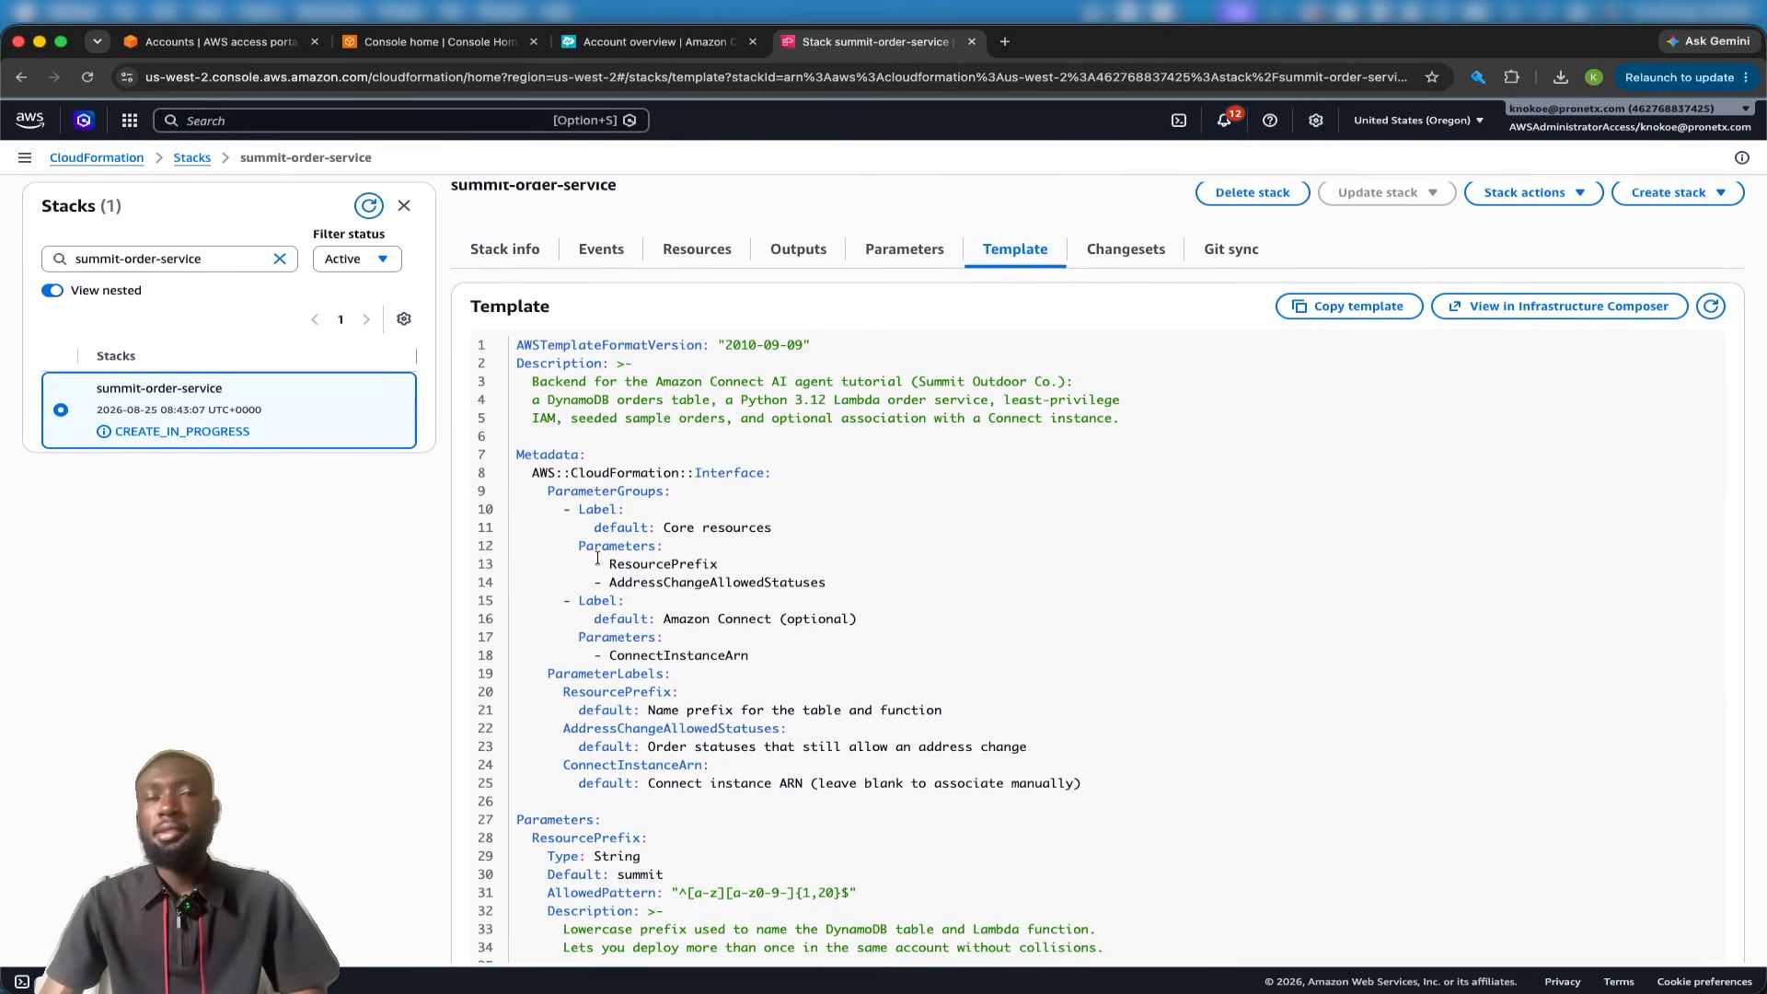
Examine the description, metadata and parameter definitions at the start of the summit-order-service stack template
scroll(809, 545, "down", 5)
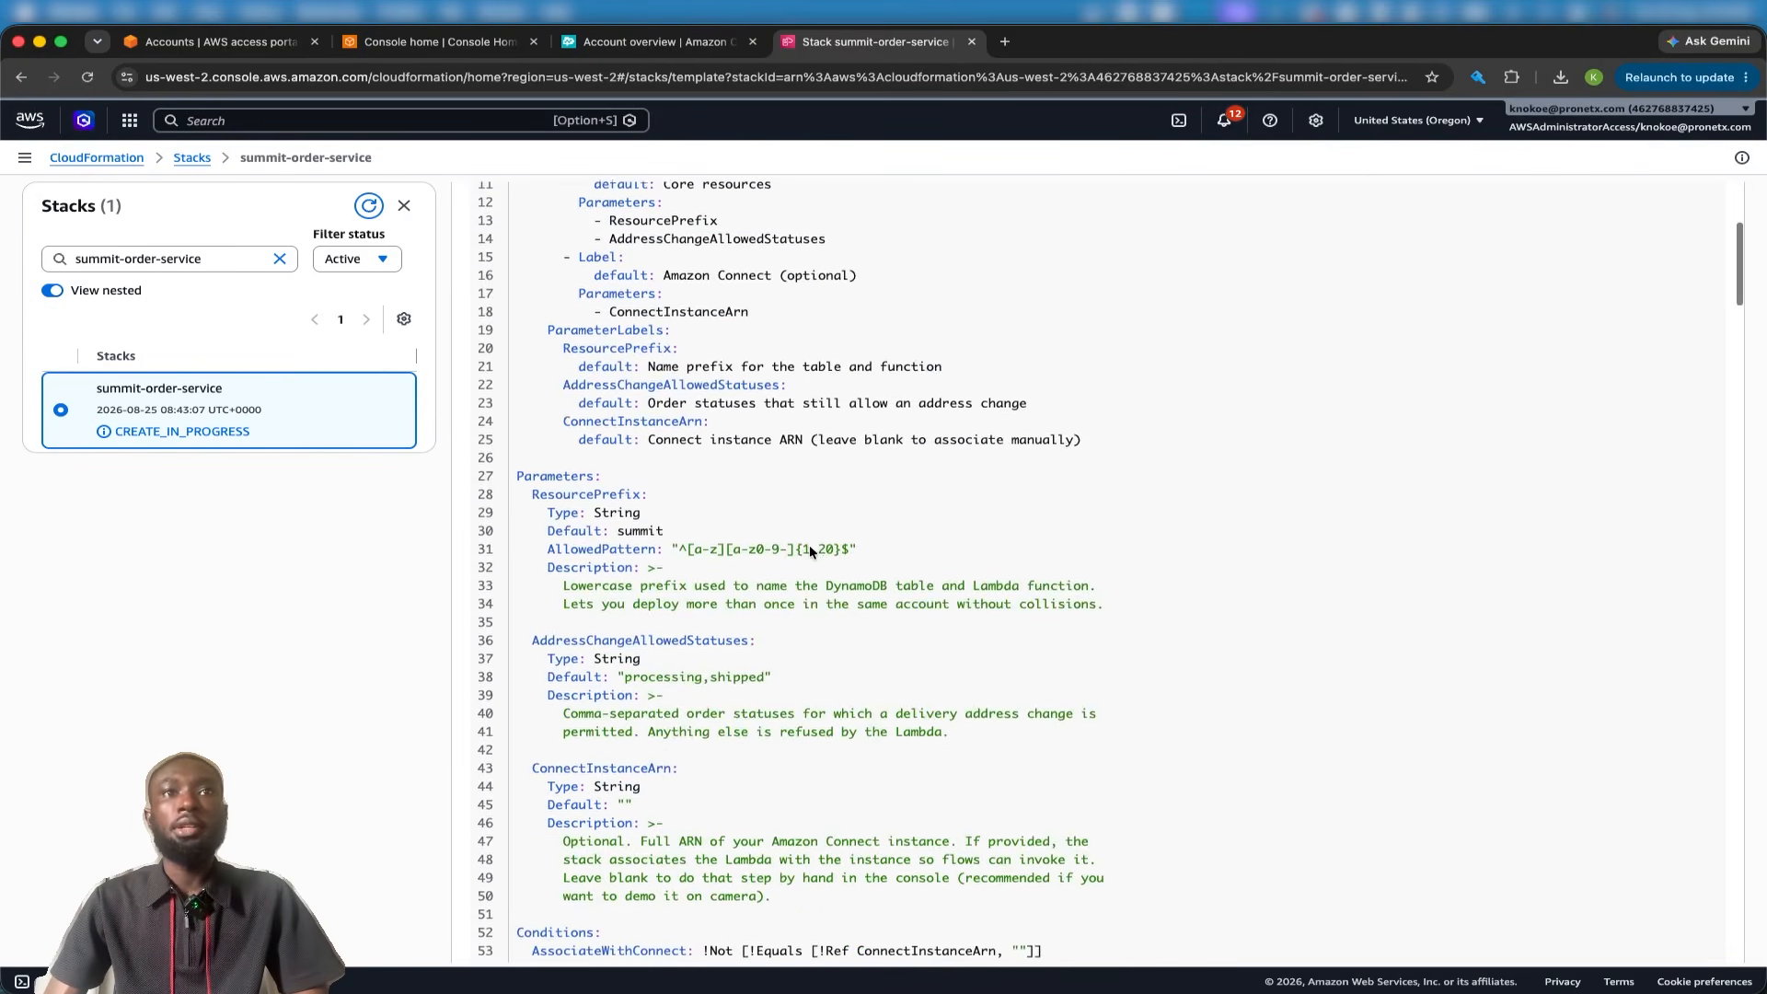
scroll(809, 545, "up", 10)
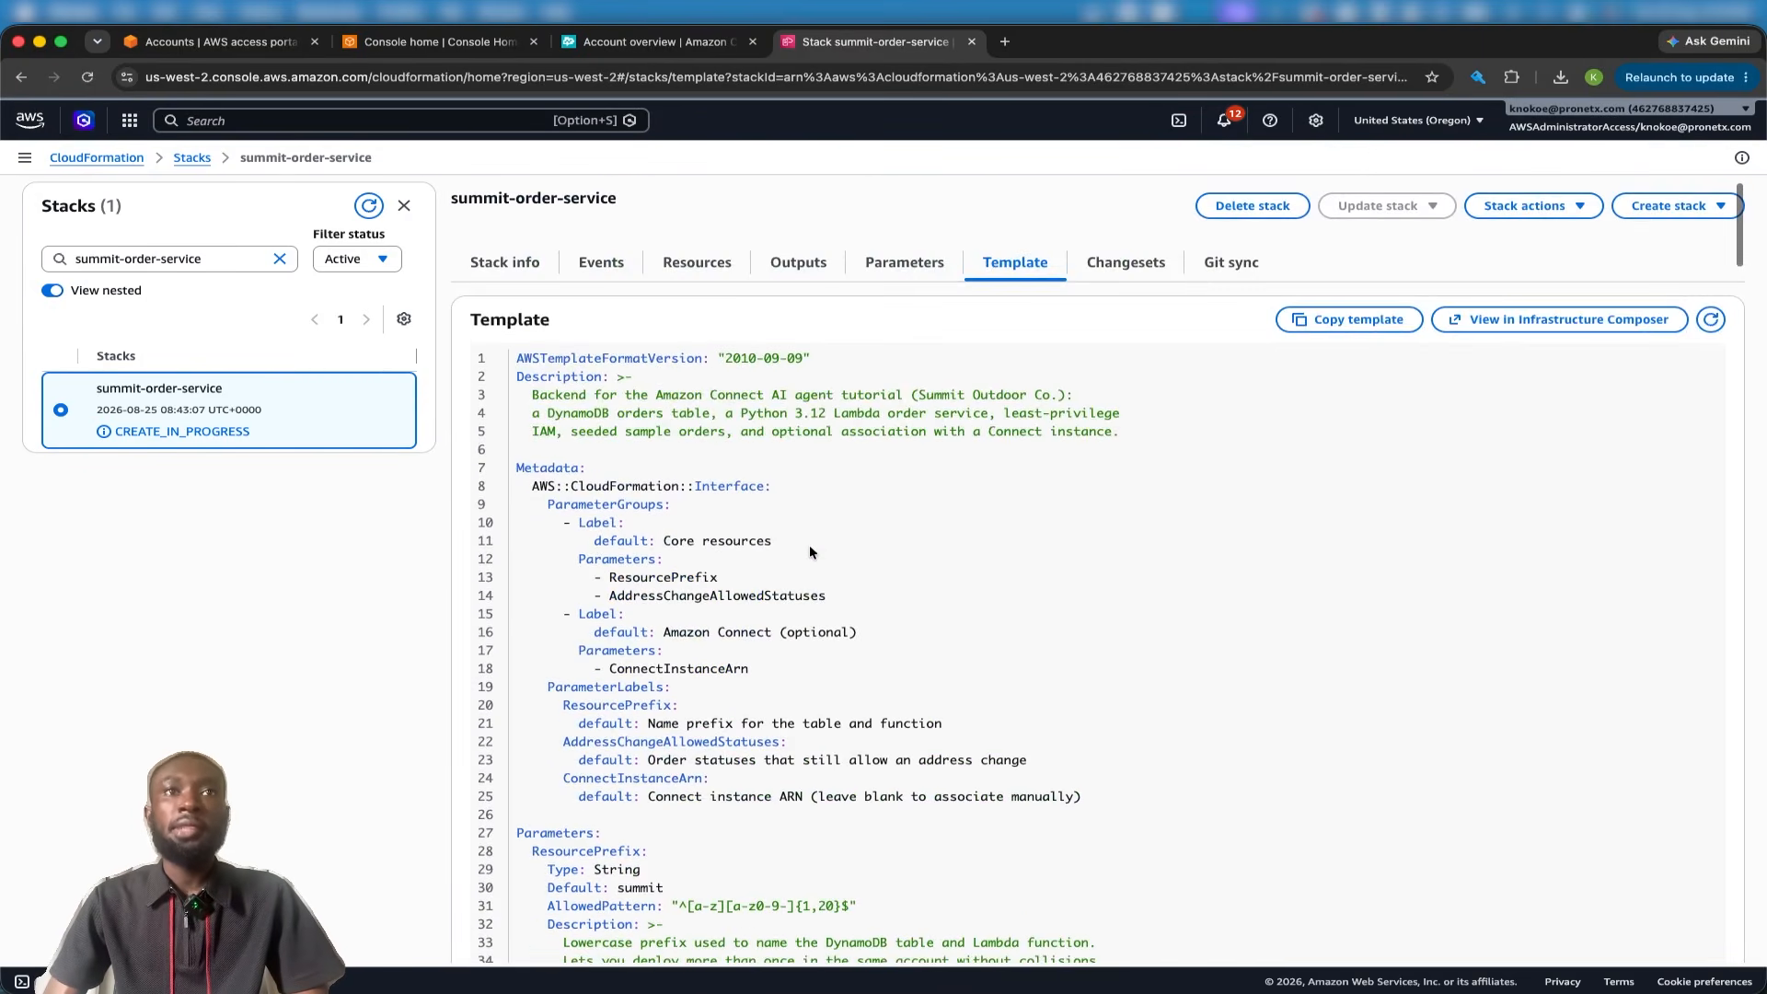
scroll(809, 552, "down", 4)
scroll(809, 551, "down", 1)
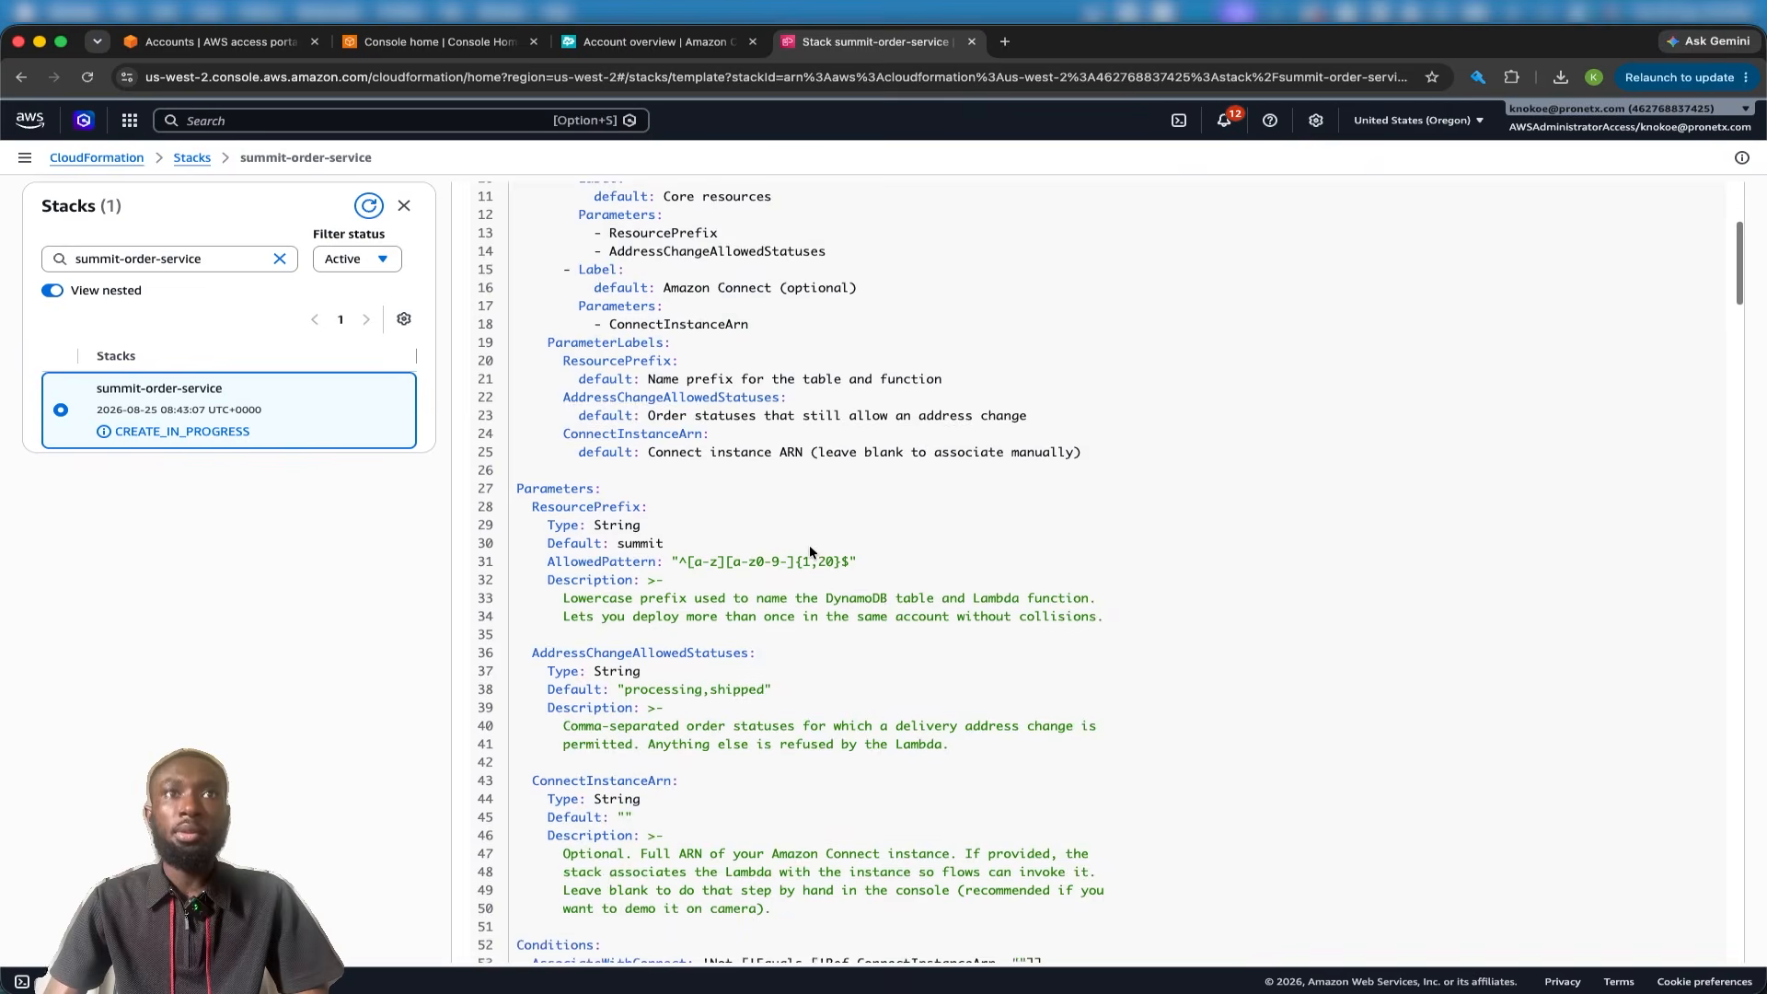
scroll(809, 551, "up", 5)
scroll(703, 612, "down", 7)
scroll(703, 612, "down", 6)
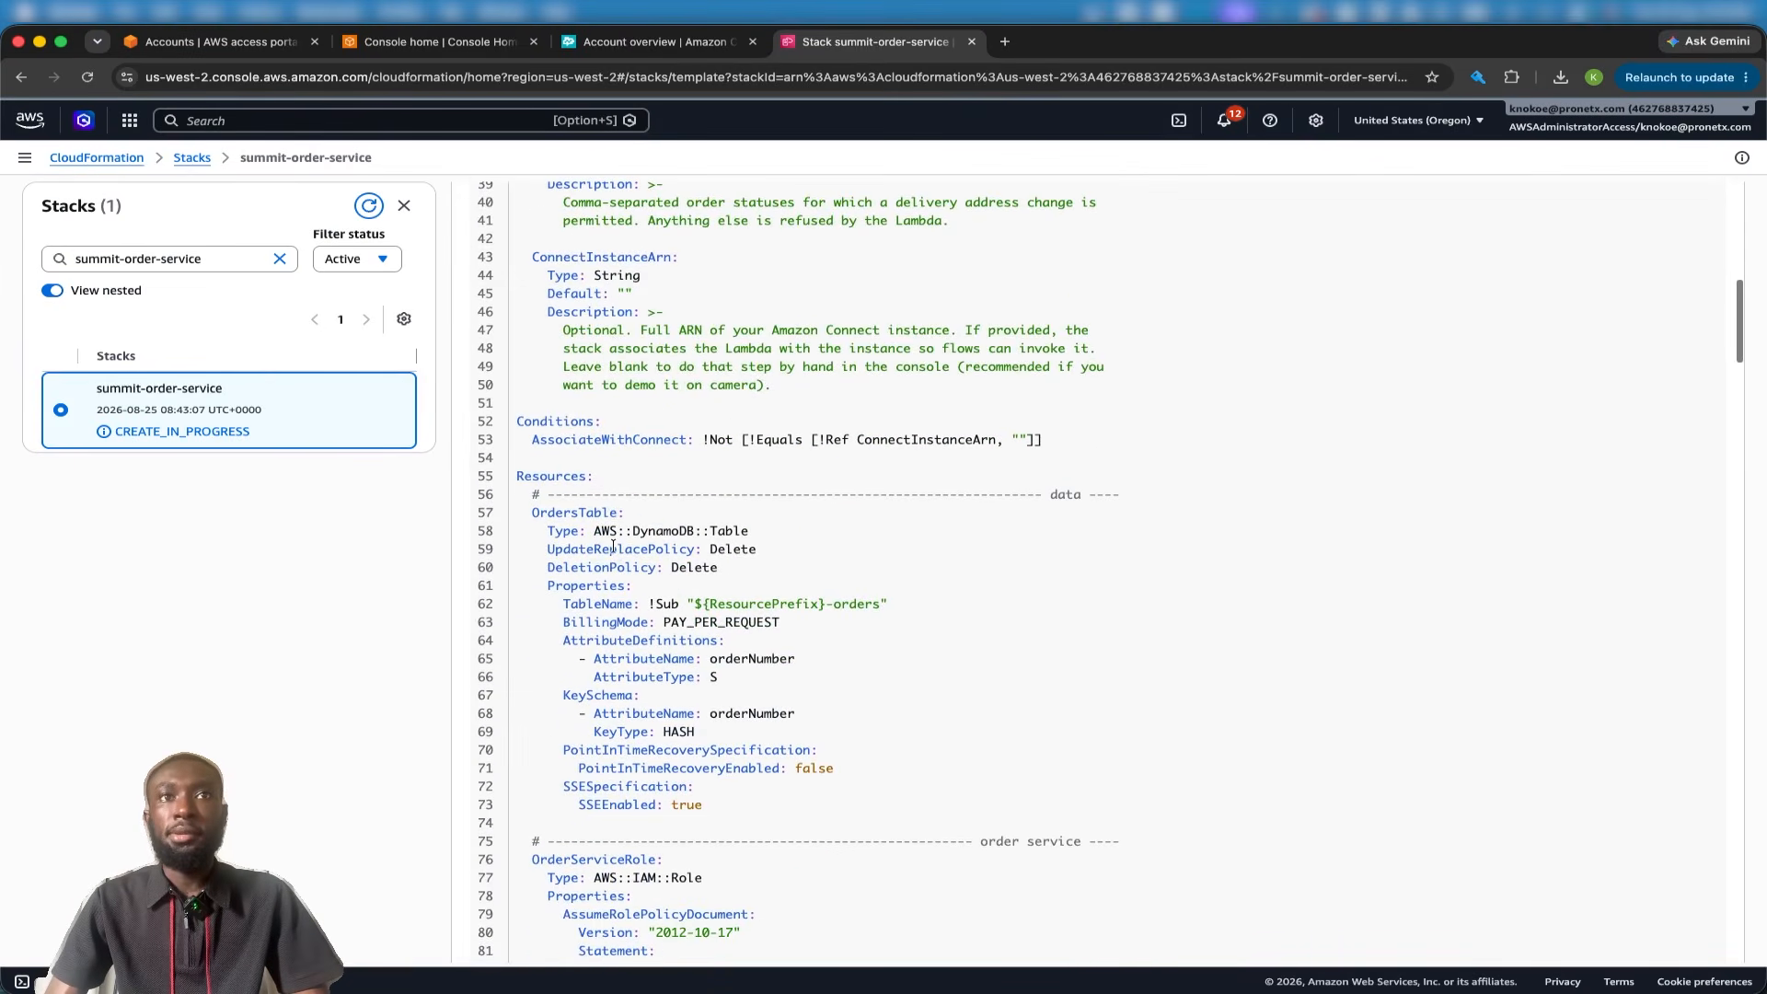
Examine the template's DynamoDB orders table, order service IAM role, log group and Lambda function definitions
left_click_drag(602, 539, 671, 540)
scroll(610, 589, "down", 5)
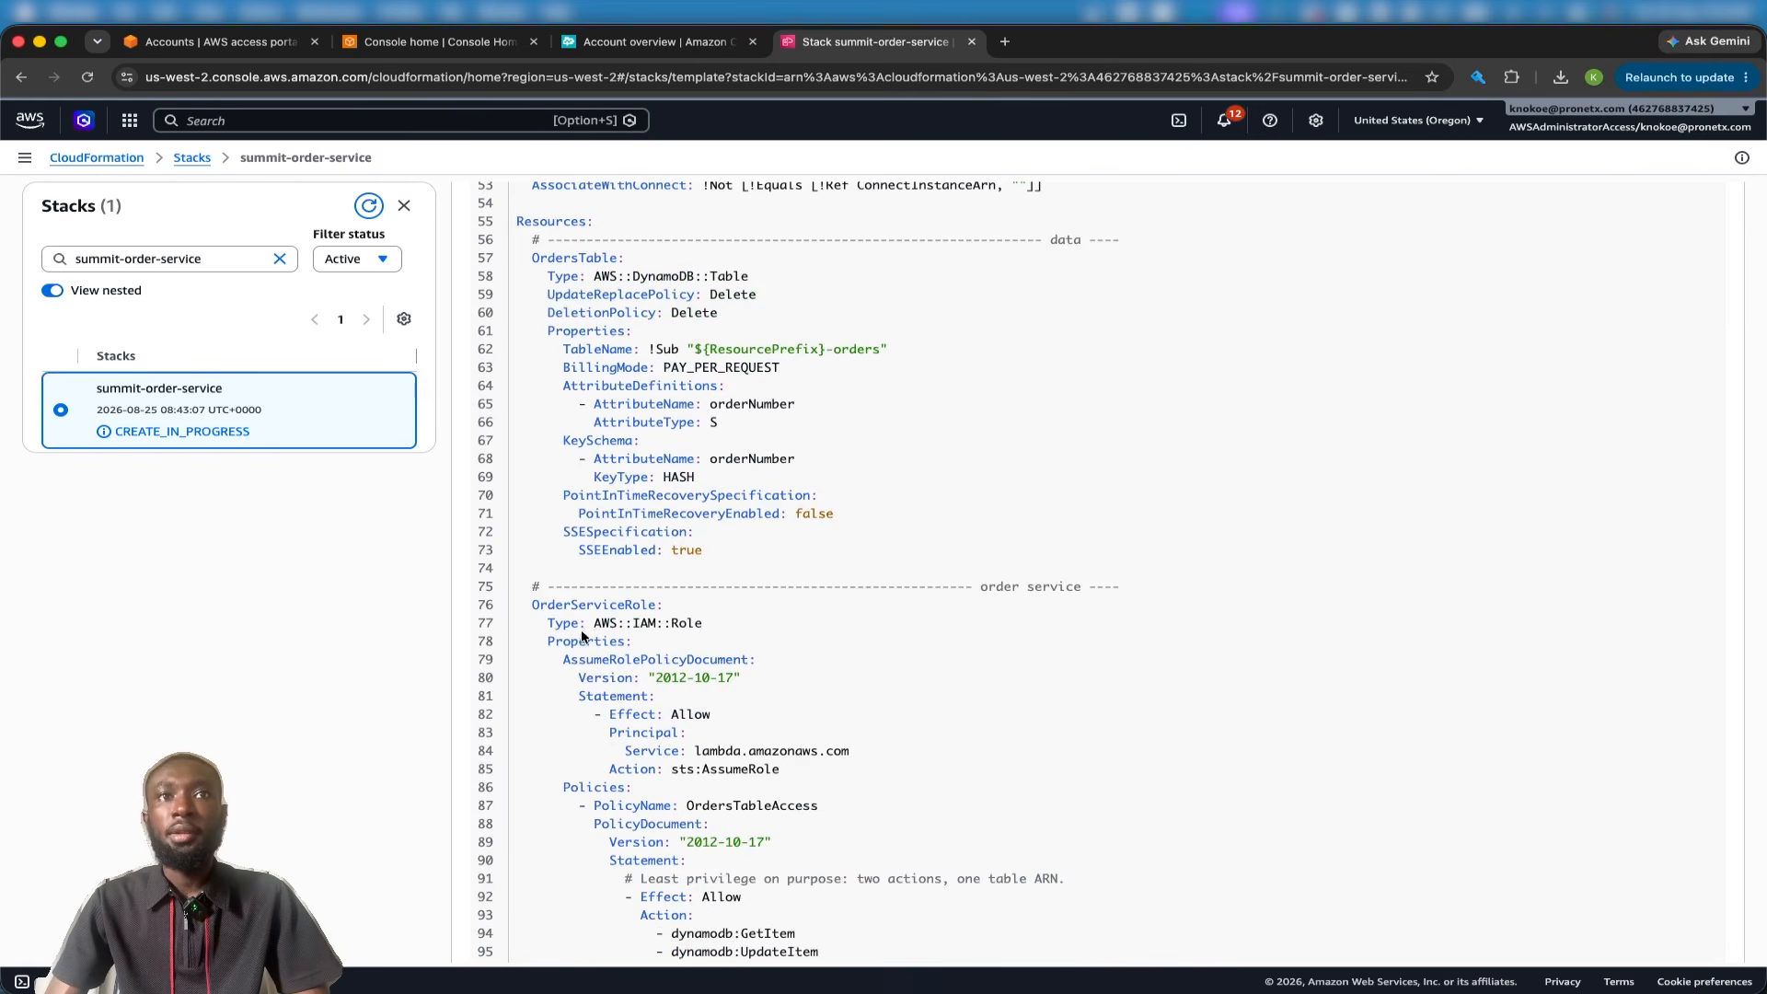
scroll(715, 625, "down", 14)
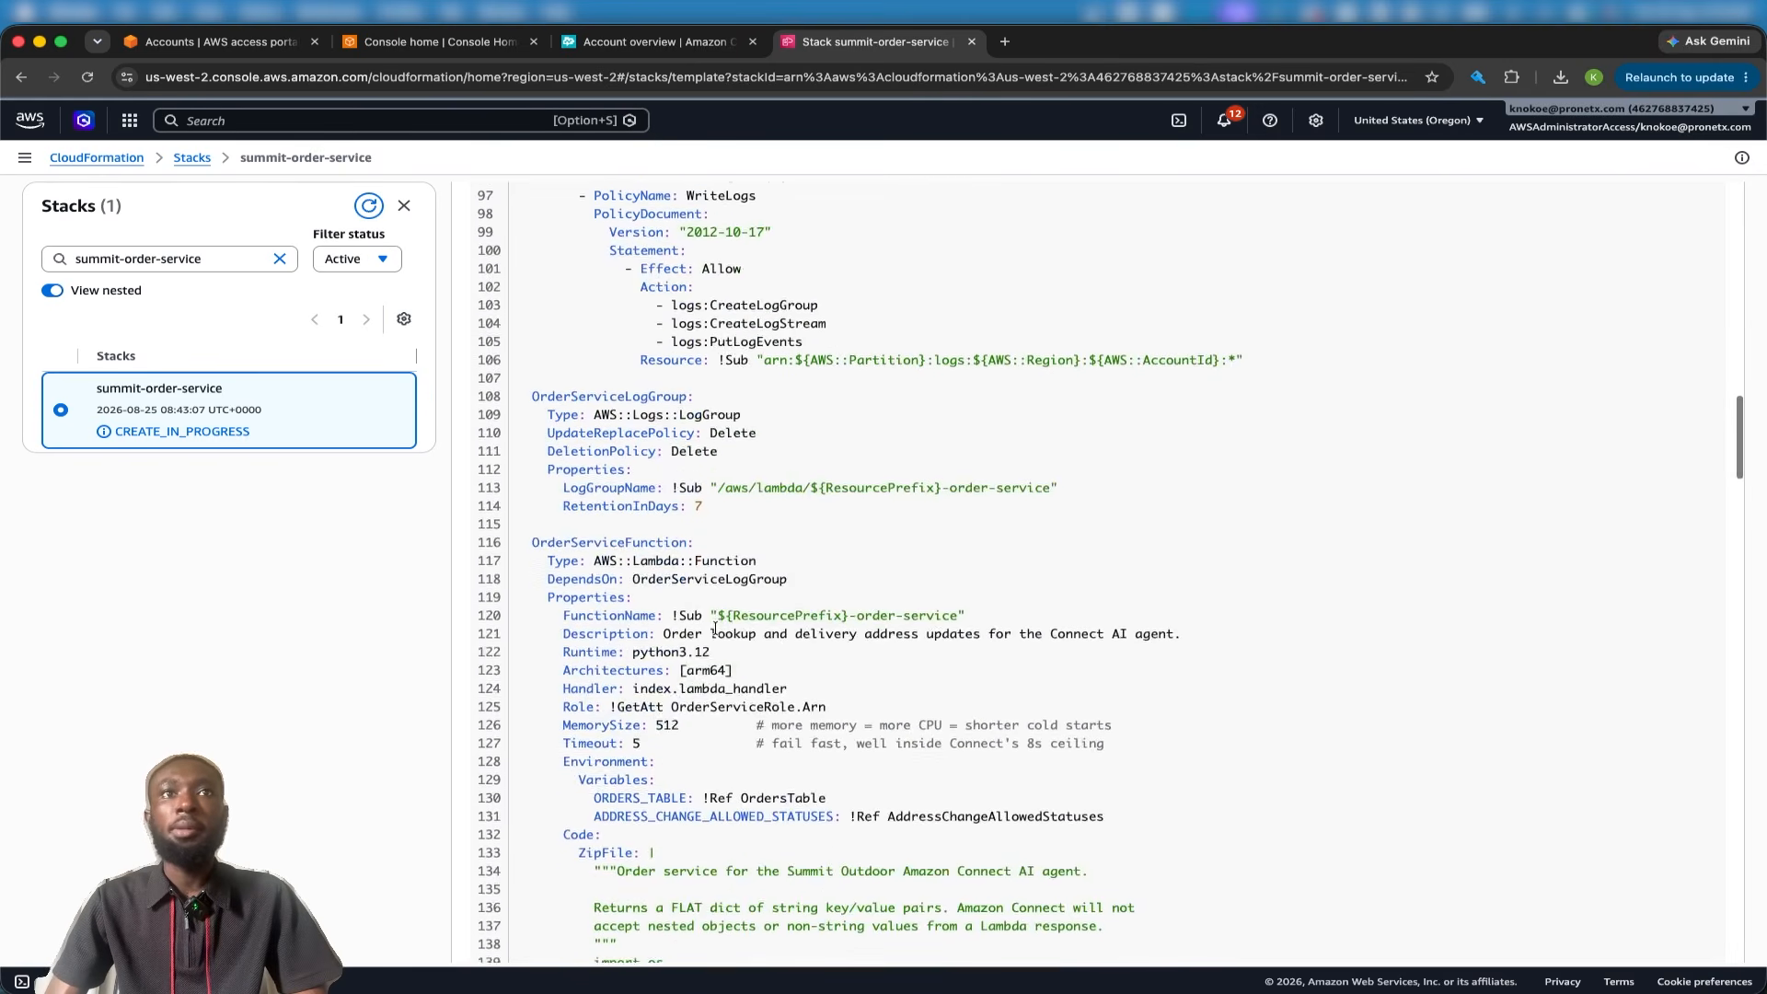
scroll(704, 598, "down", 1)
scroll(692, 561, "down", 1)
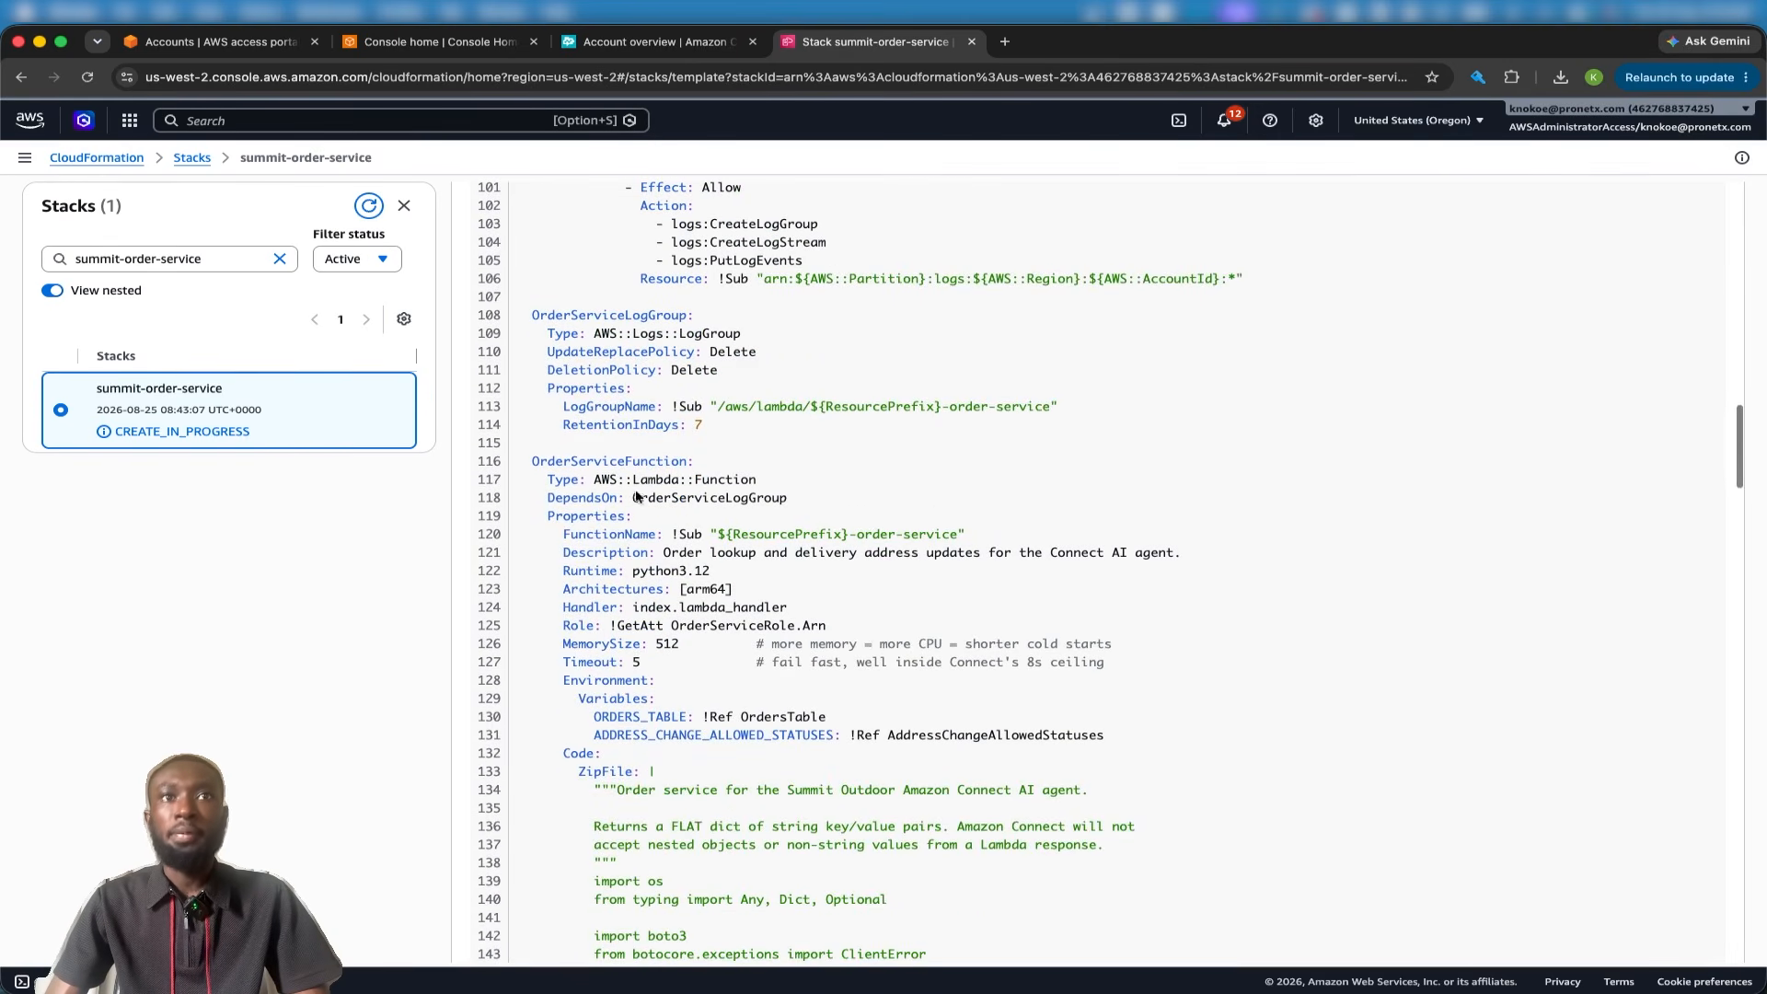
left_click_drag(593, 480, 756, 480)
scroll(754, 491, "down", 7)
scroll(753, 490, "down", 20)
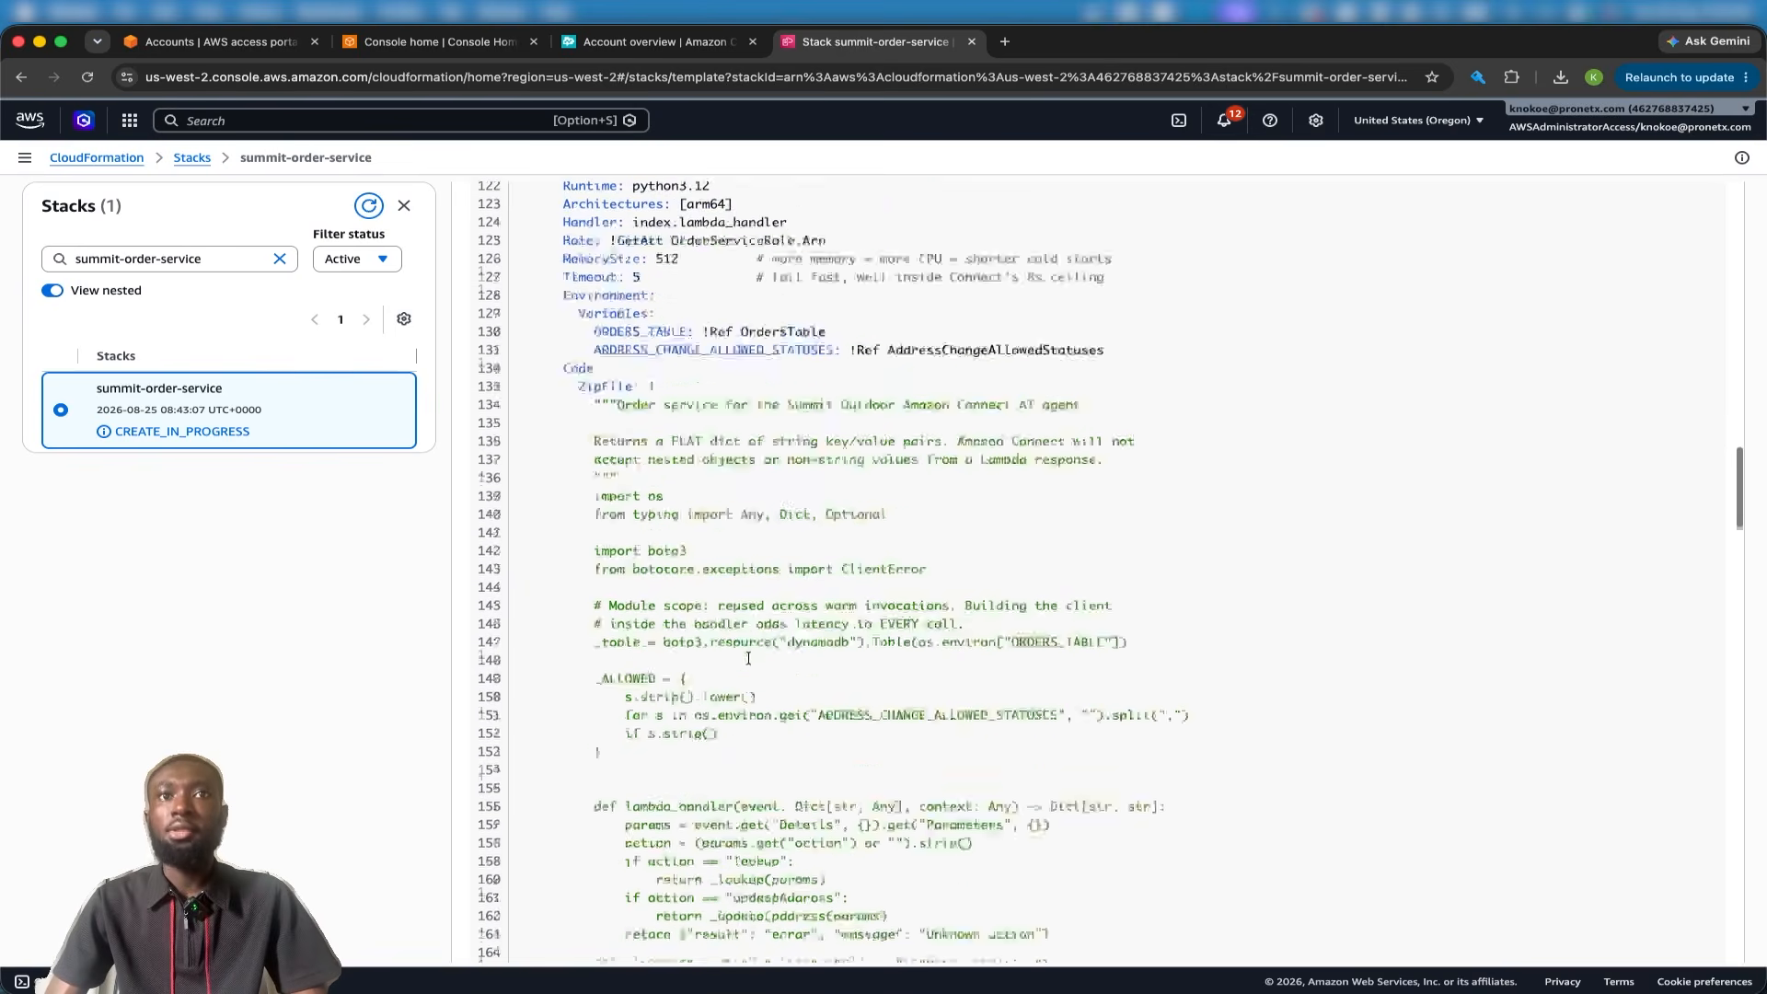
Review the template's seeder function with its sample orders, the Connect wiring resources and the output definitions
scroll(748, 656, "down", 20)
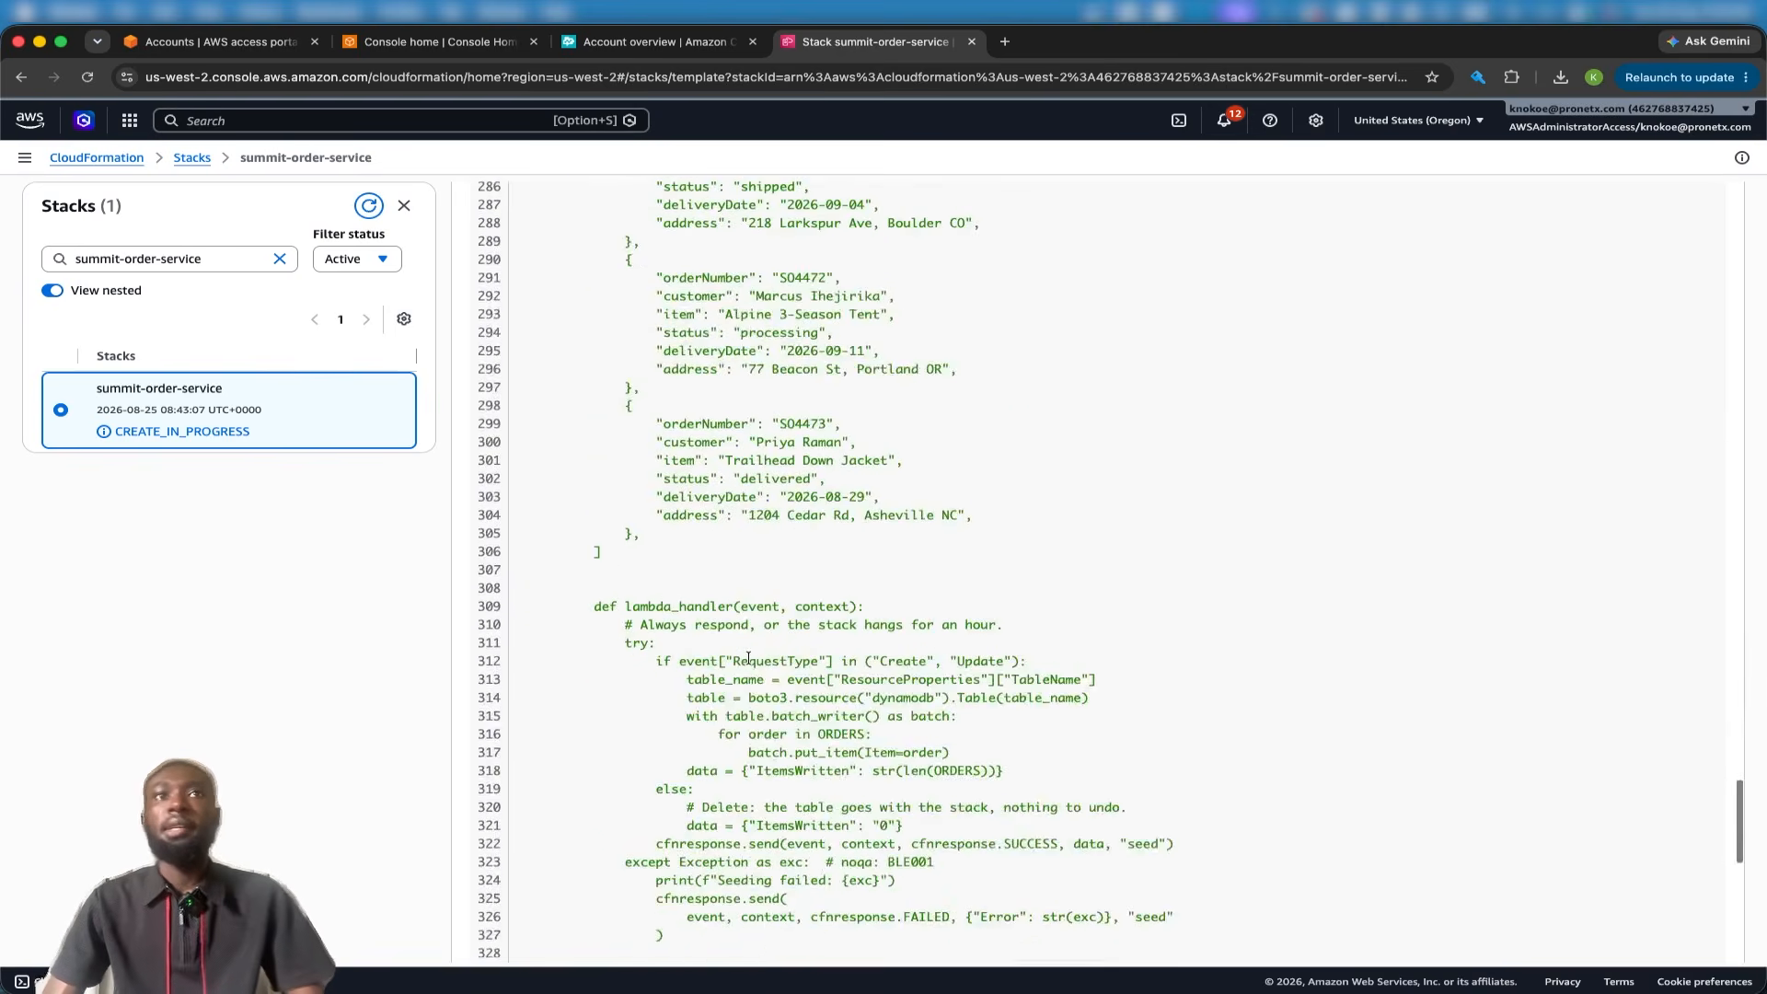
scroll(748, 661, "up", 10)
scroll(750, 661, "up", 10)
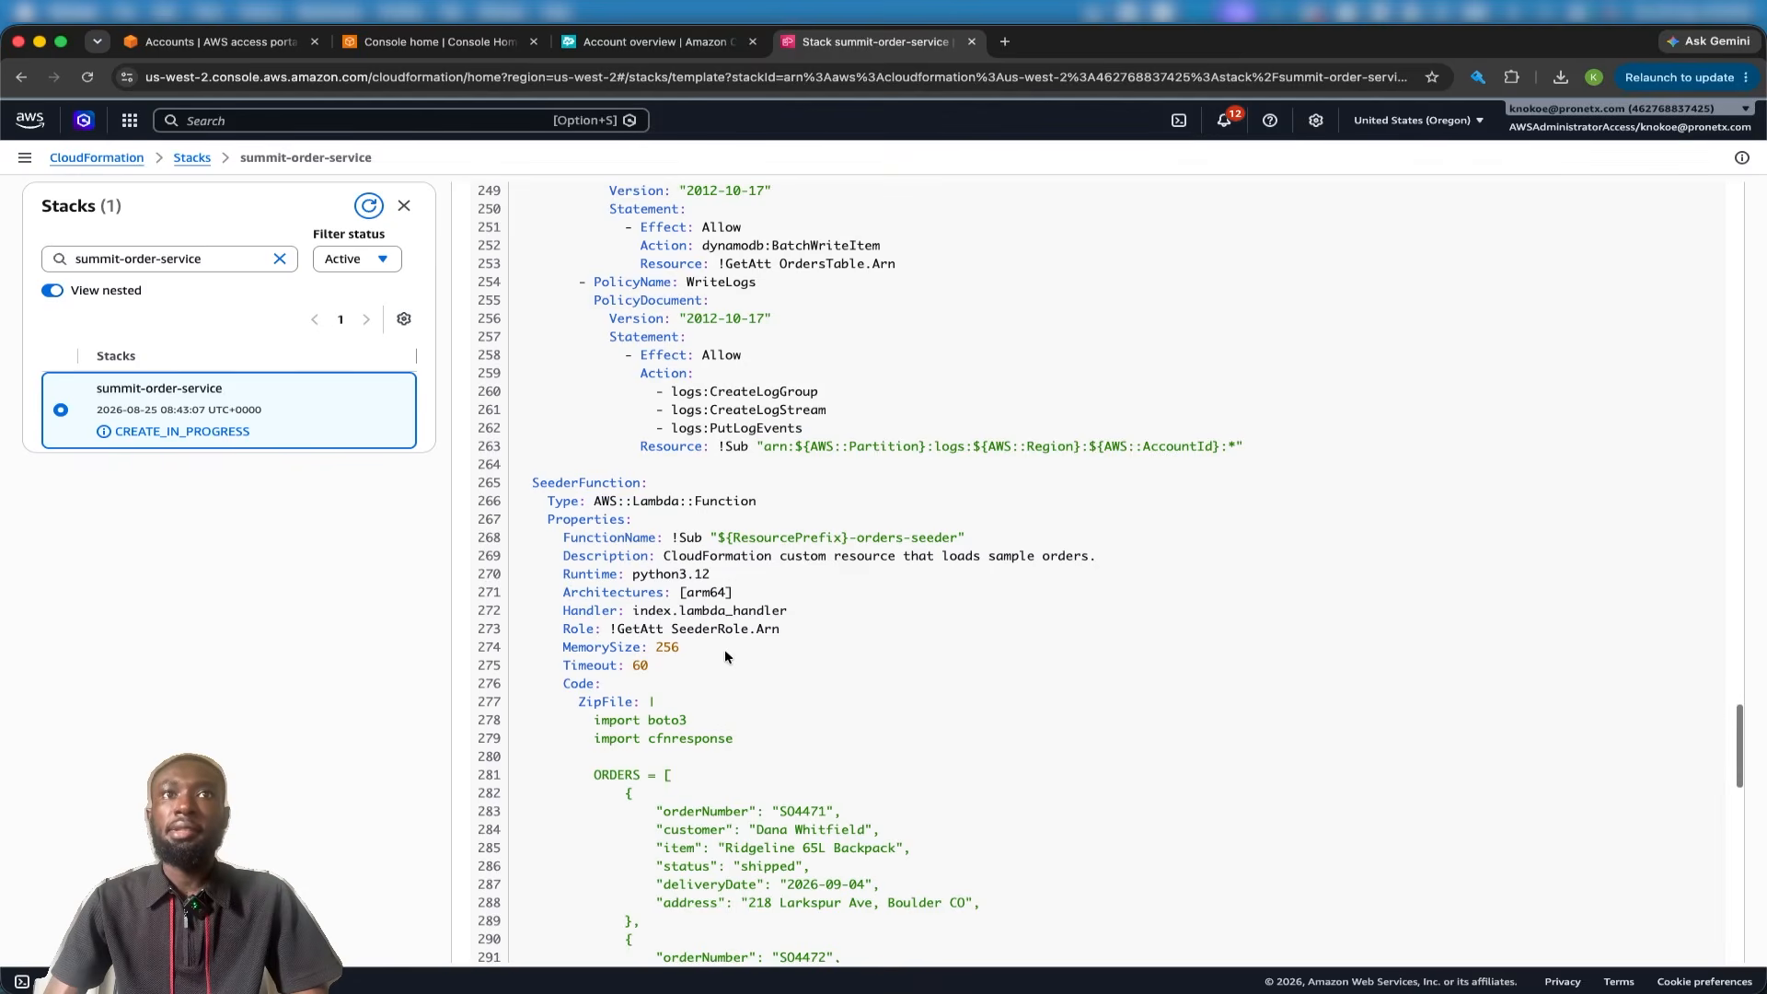
scroll(725, 649, "down", 20)
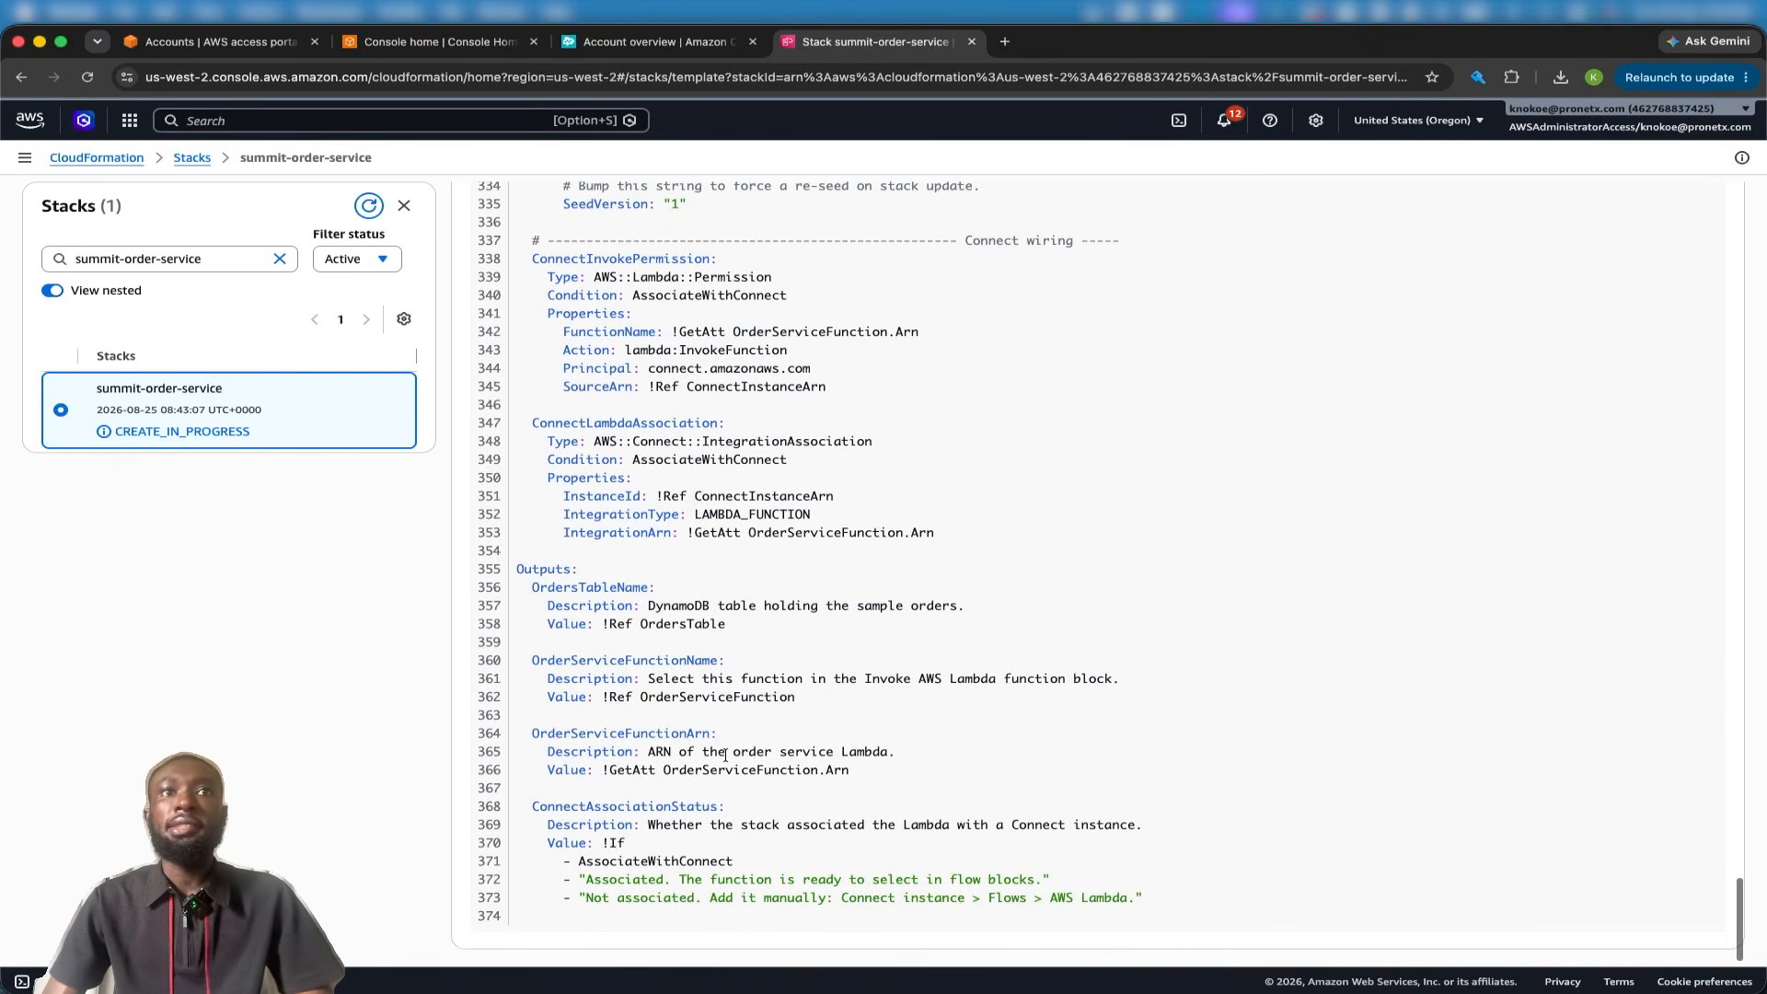
scroll(726, 755, "up", 6)
scroll(725, 755, "up", 20)
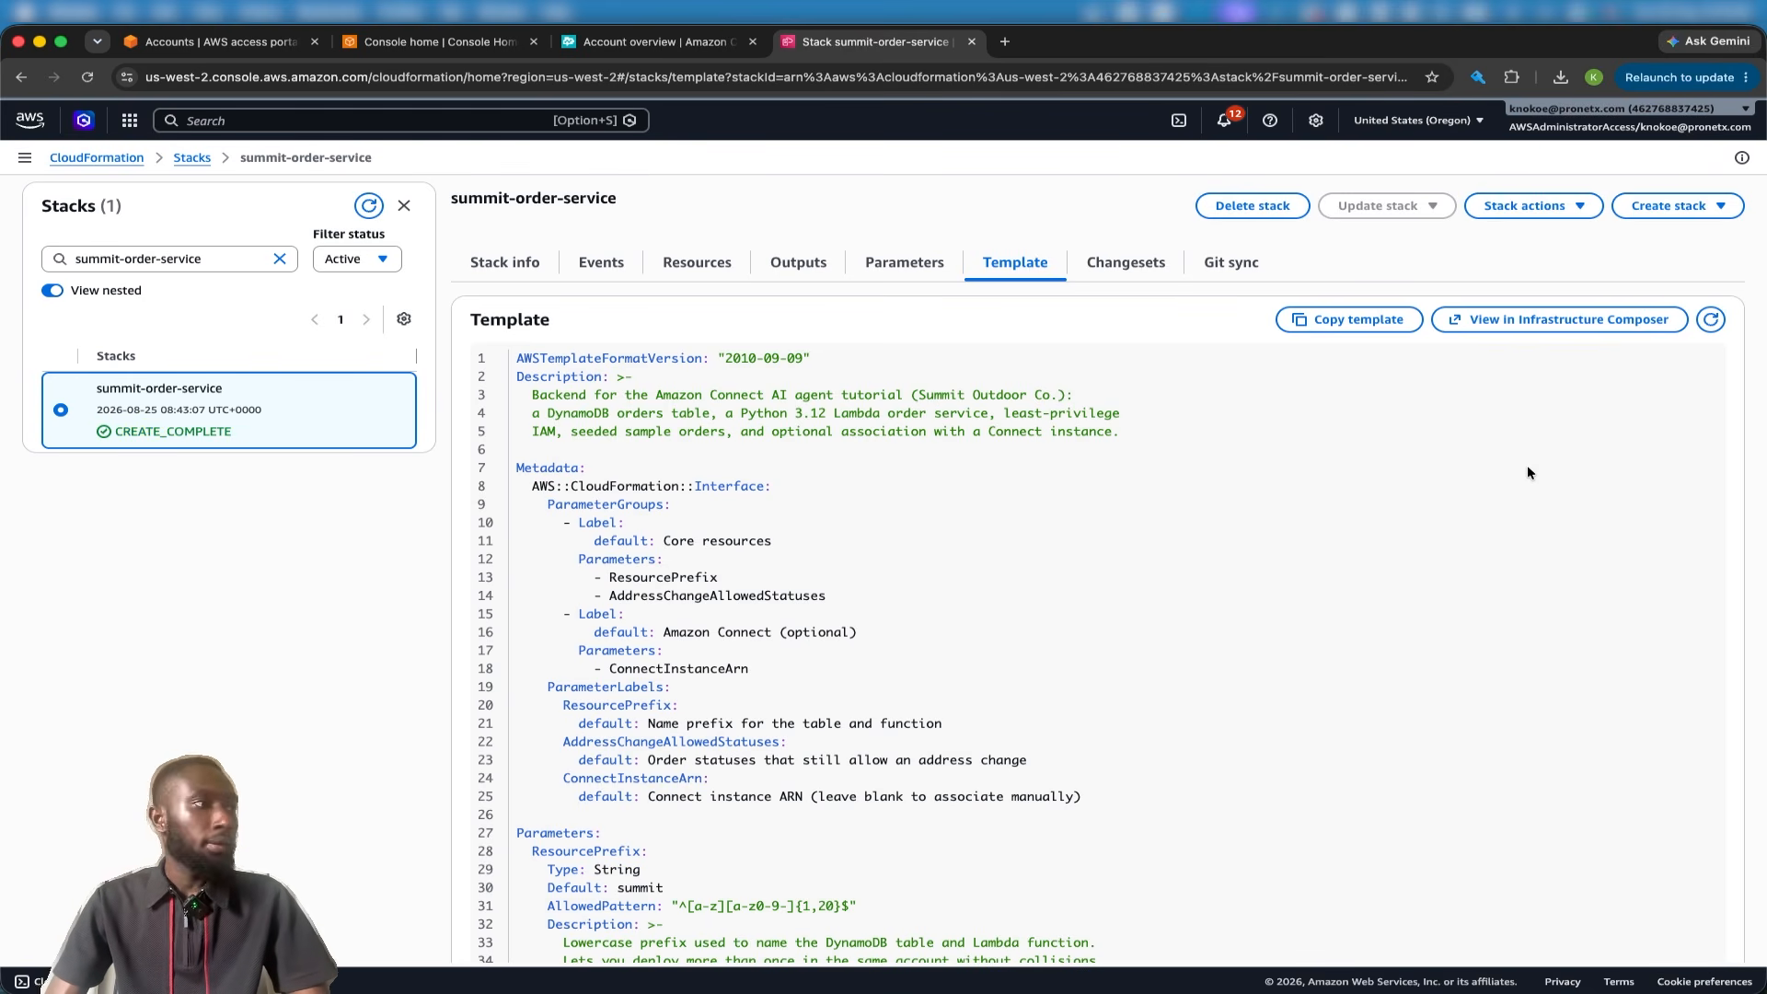
scroll(1527, 467, "down", 20)
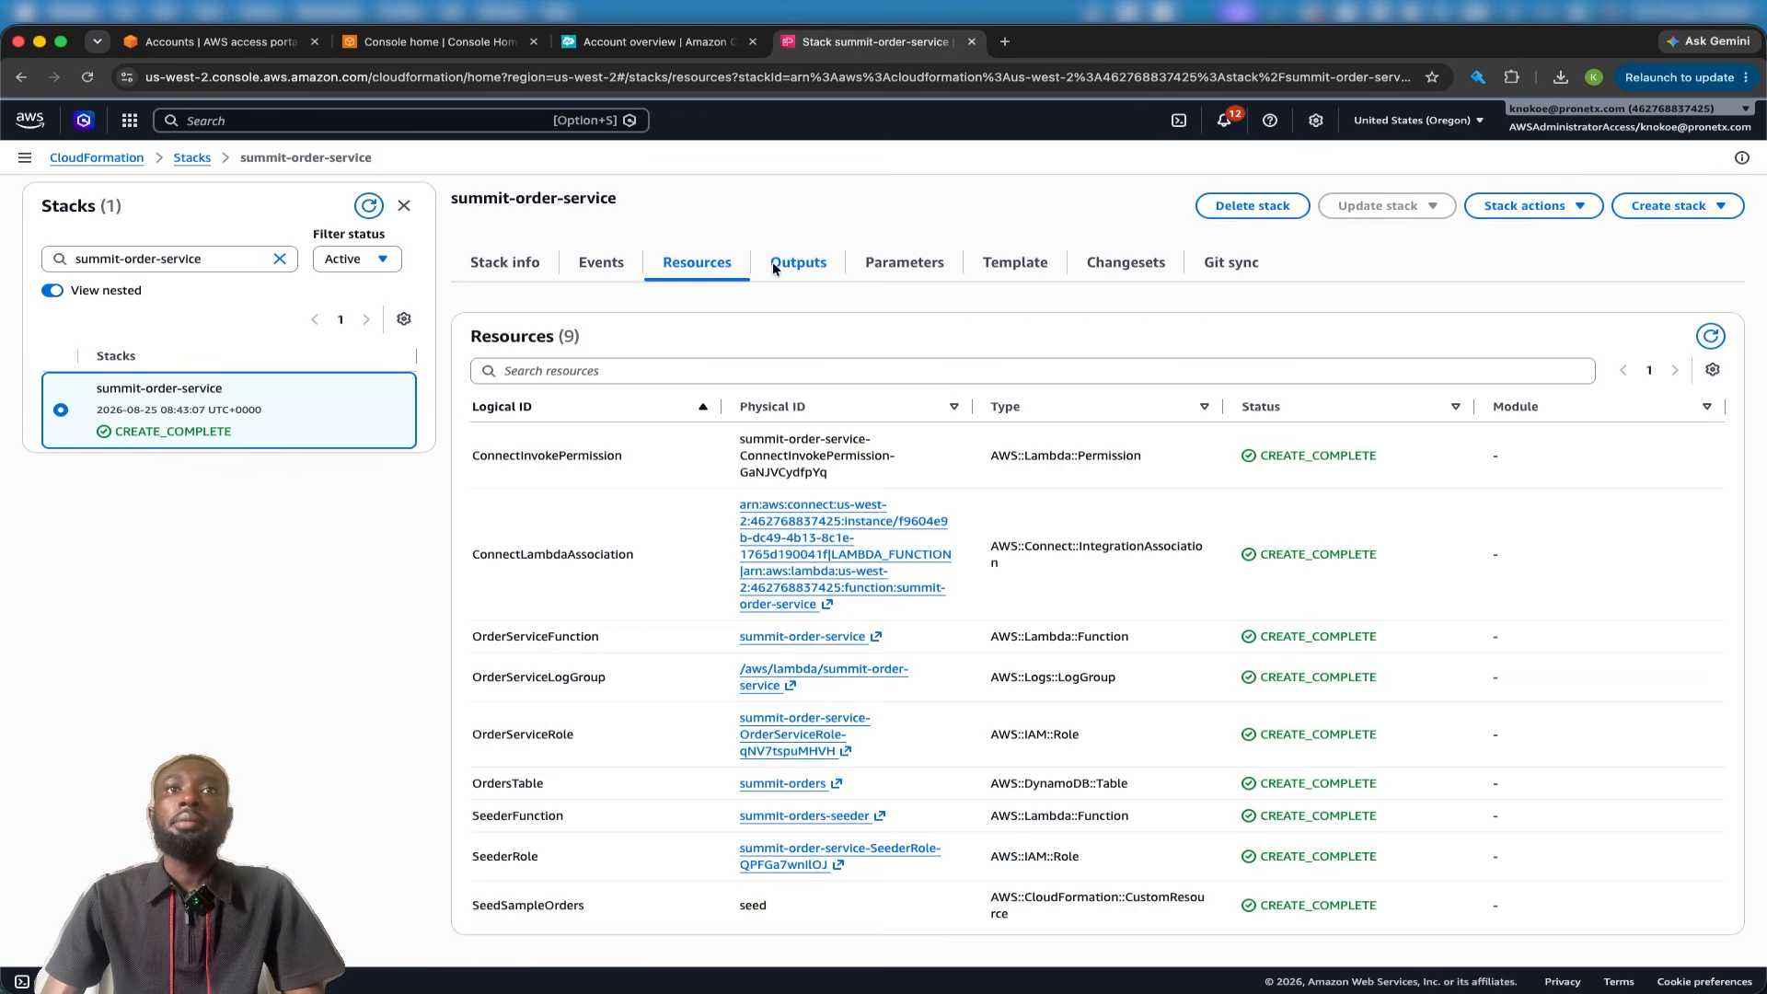
Open the stack's outputs and check the Connect association status, order service function ARN and name, and orders table name
left_click(775, 263)
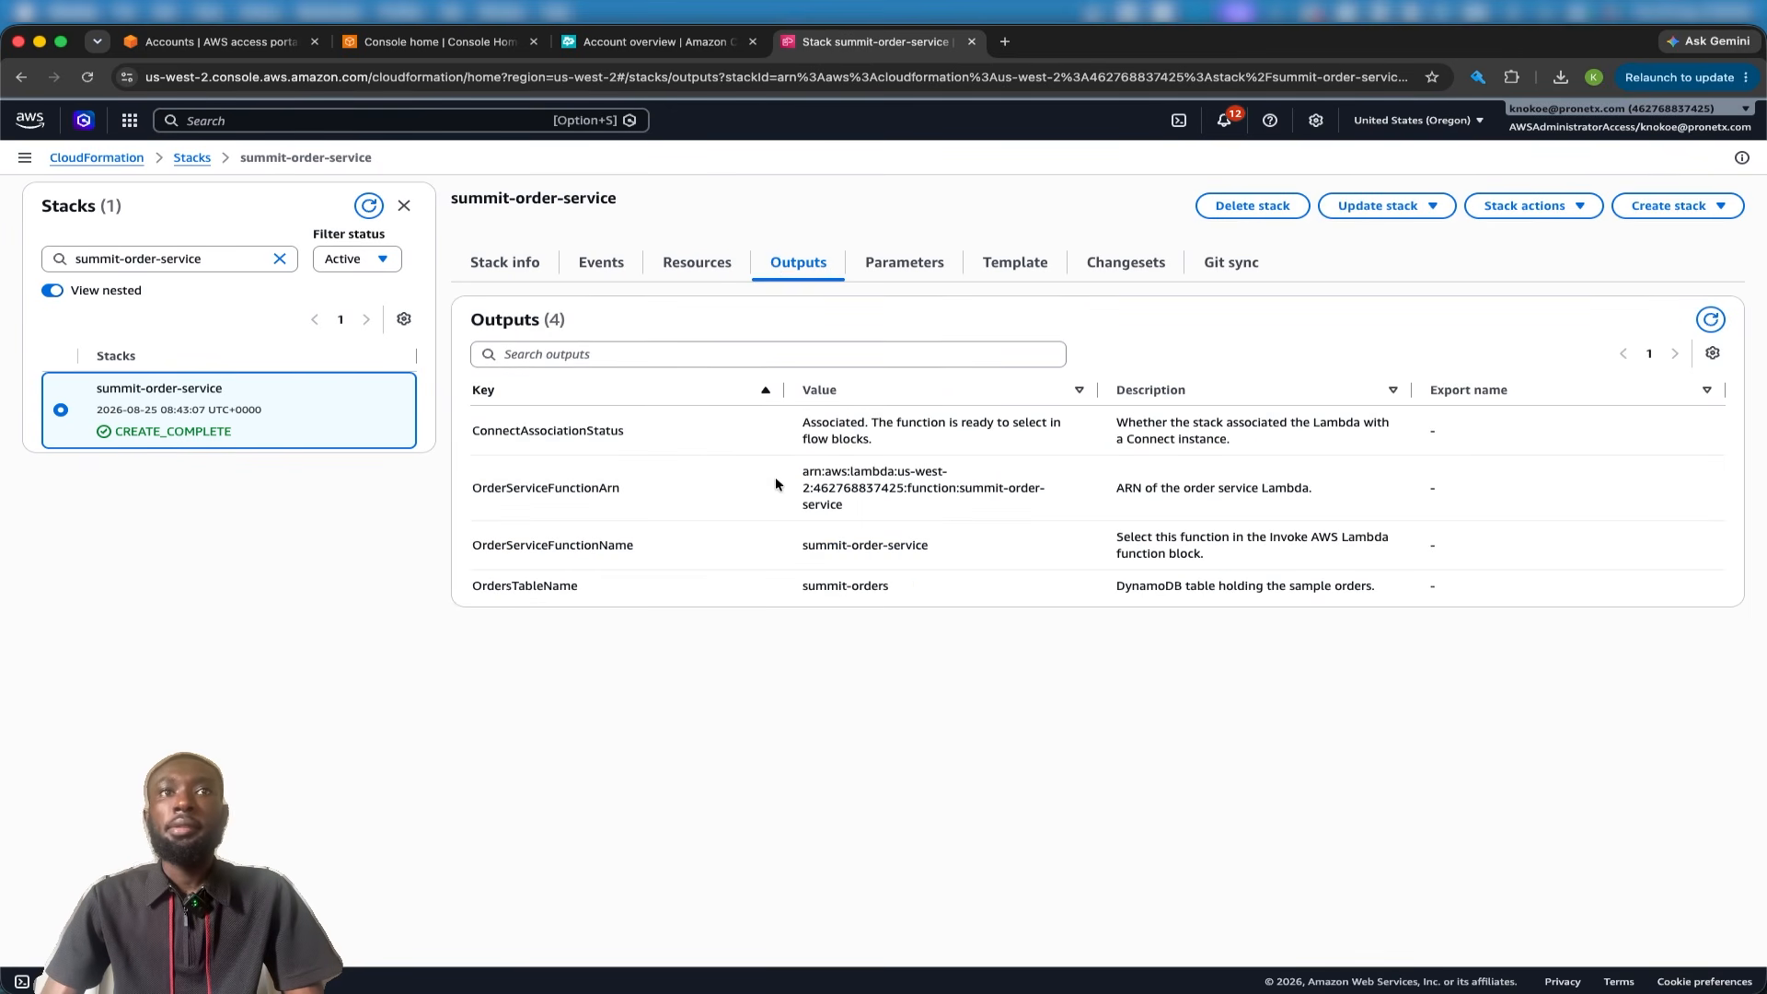
left_click_drag(760, 463, 951, 480)
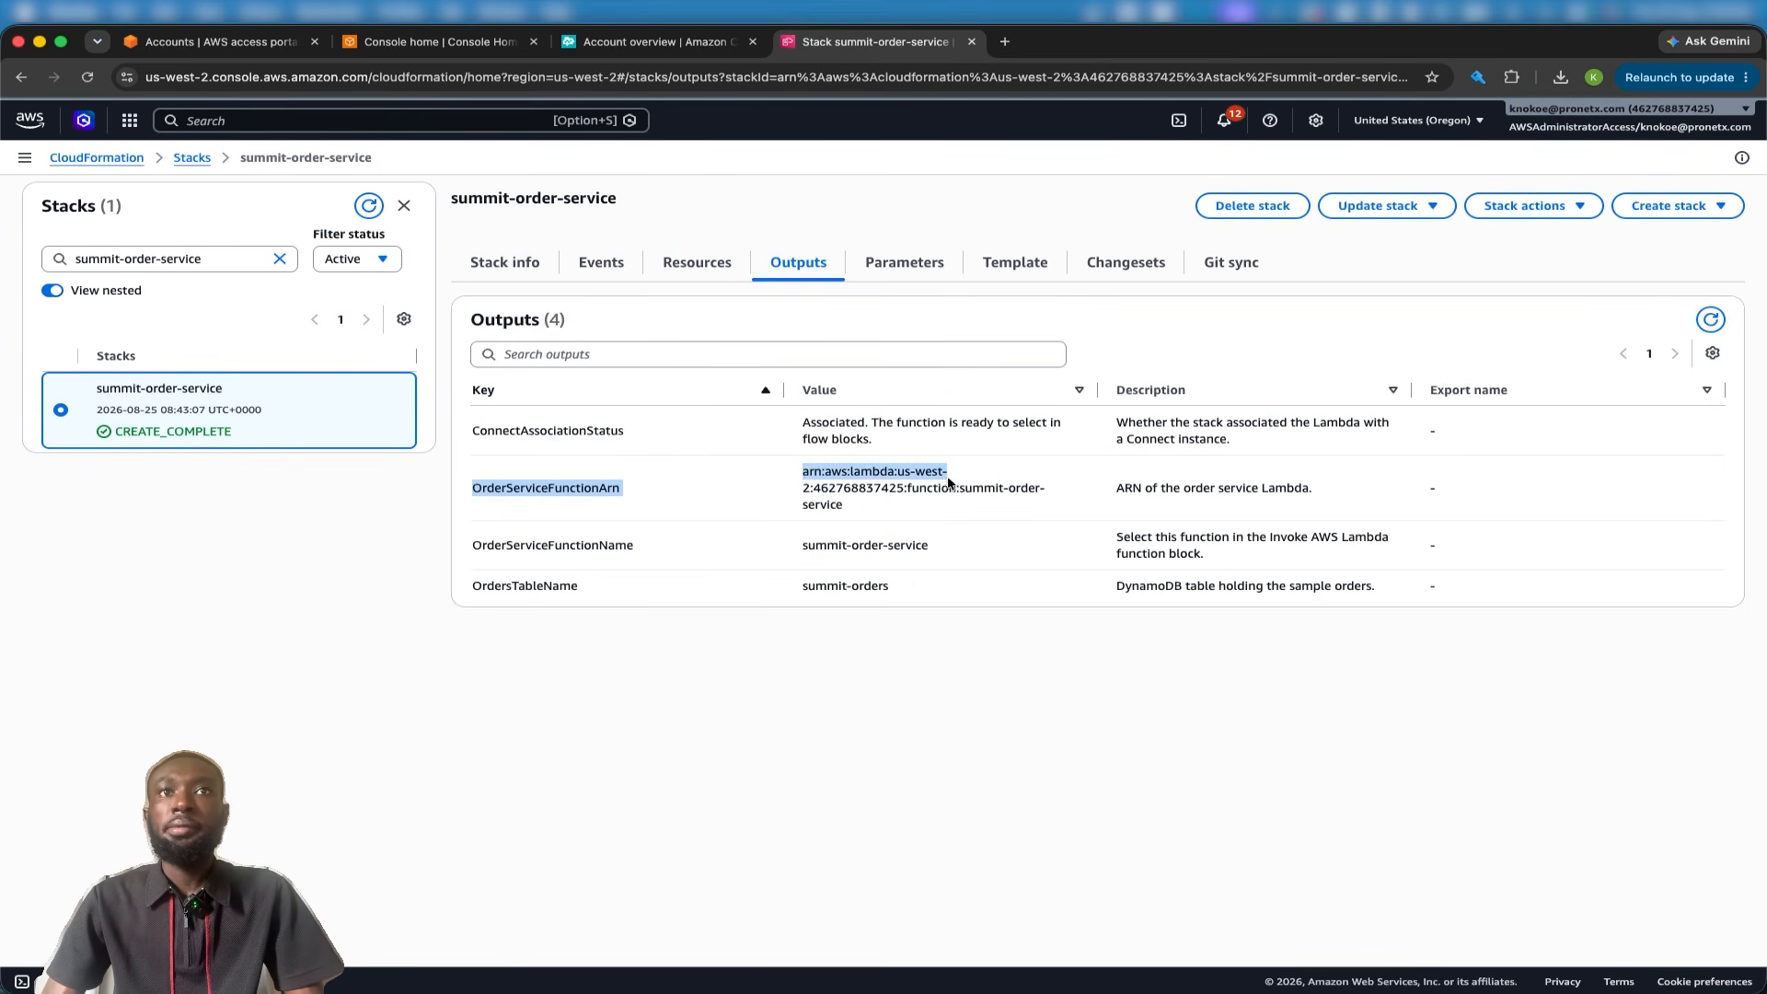
double_click(854, 526)
triple_click(819, 423)
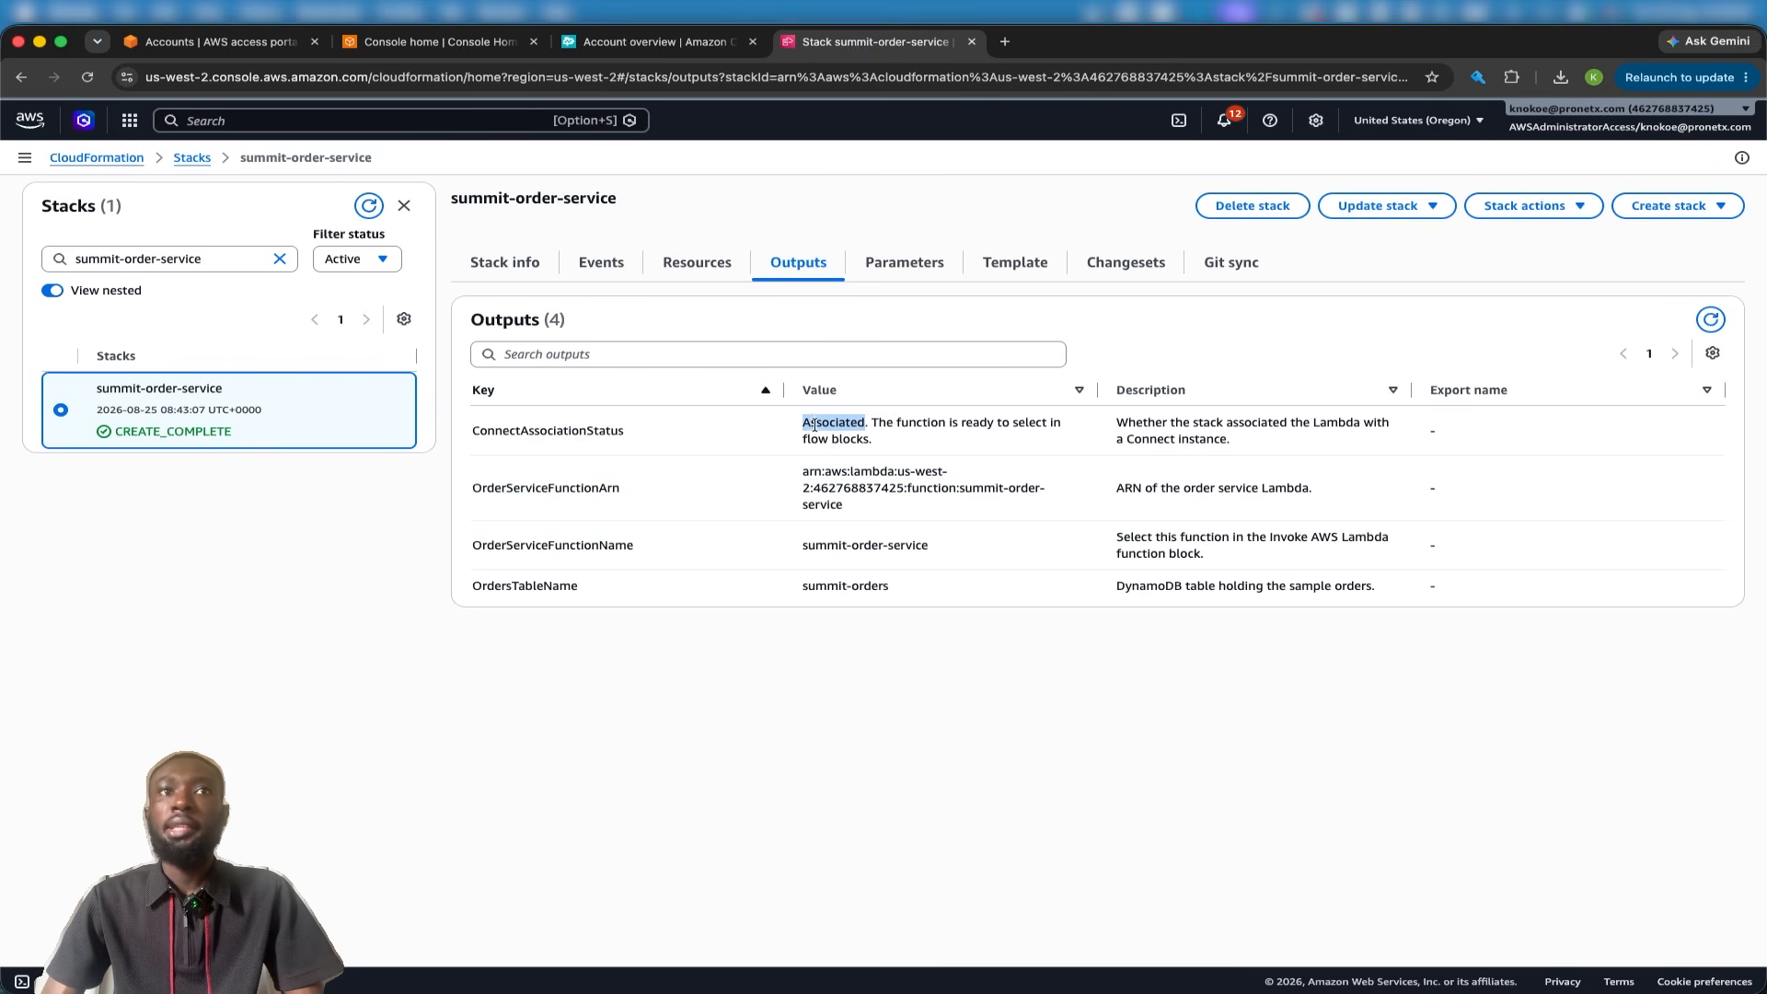
triple_click(856, 589)
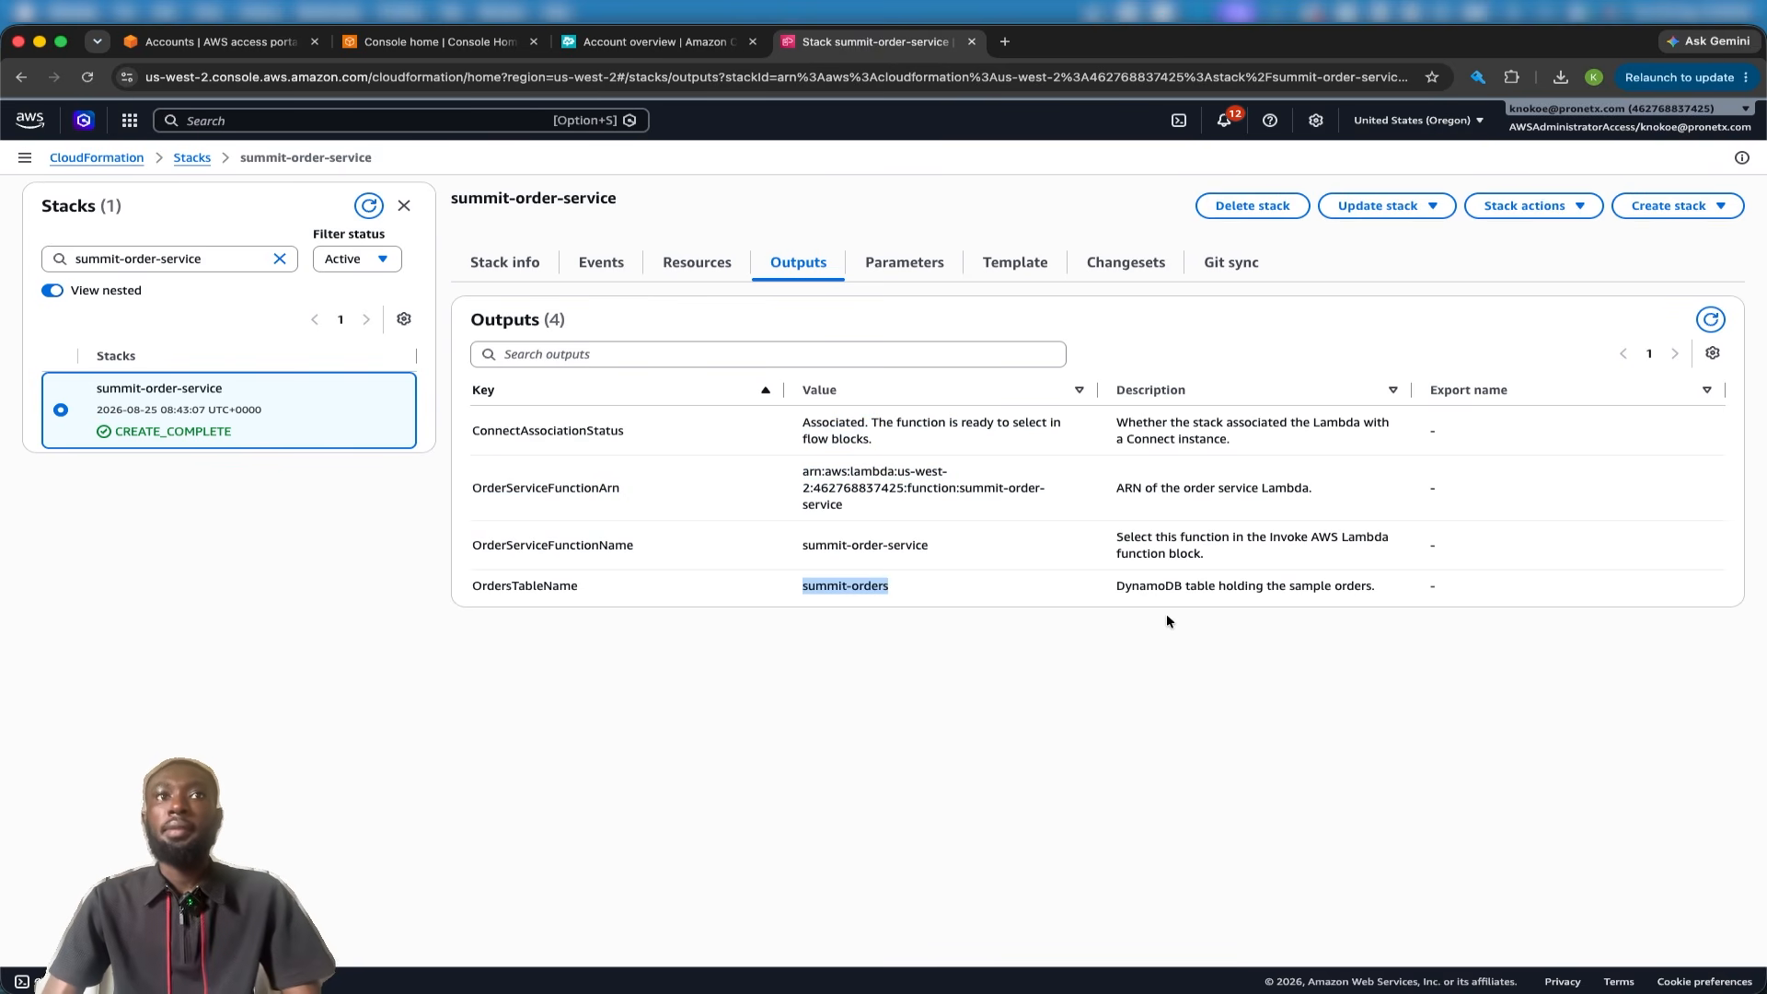
Check the order service function name in the stack outputs and view the Amazon Connect instance's AI Agents domain settings
triple_click(835, 545)
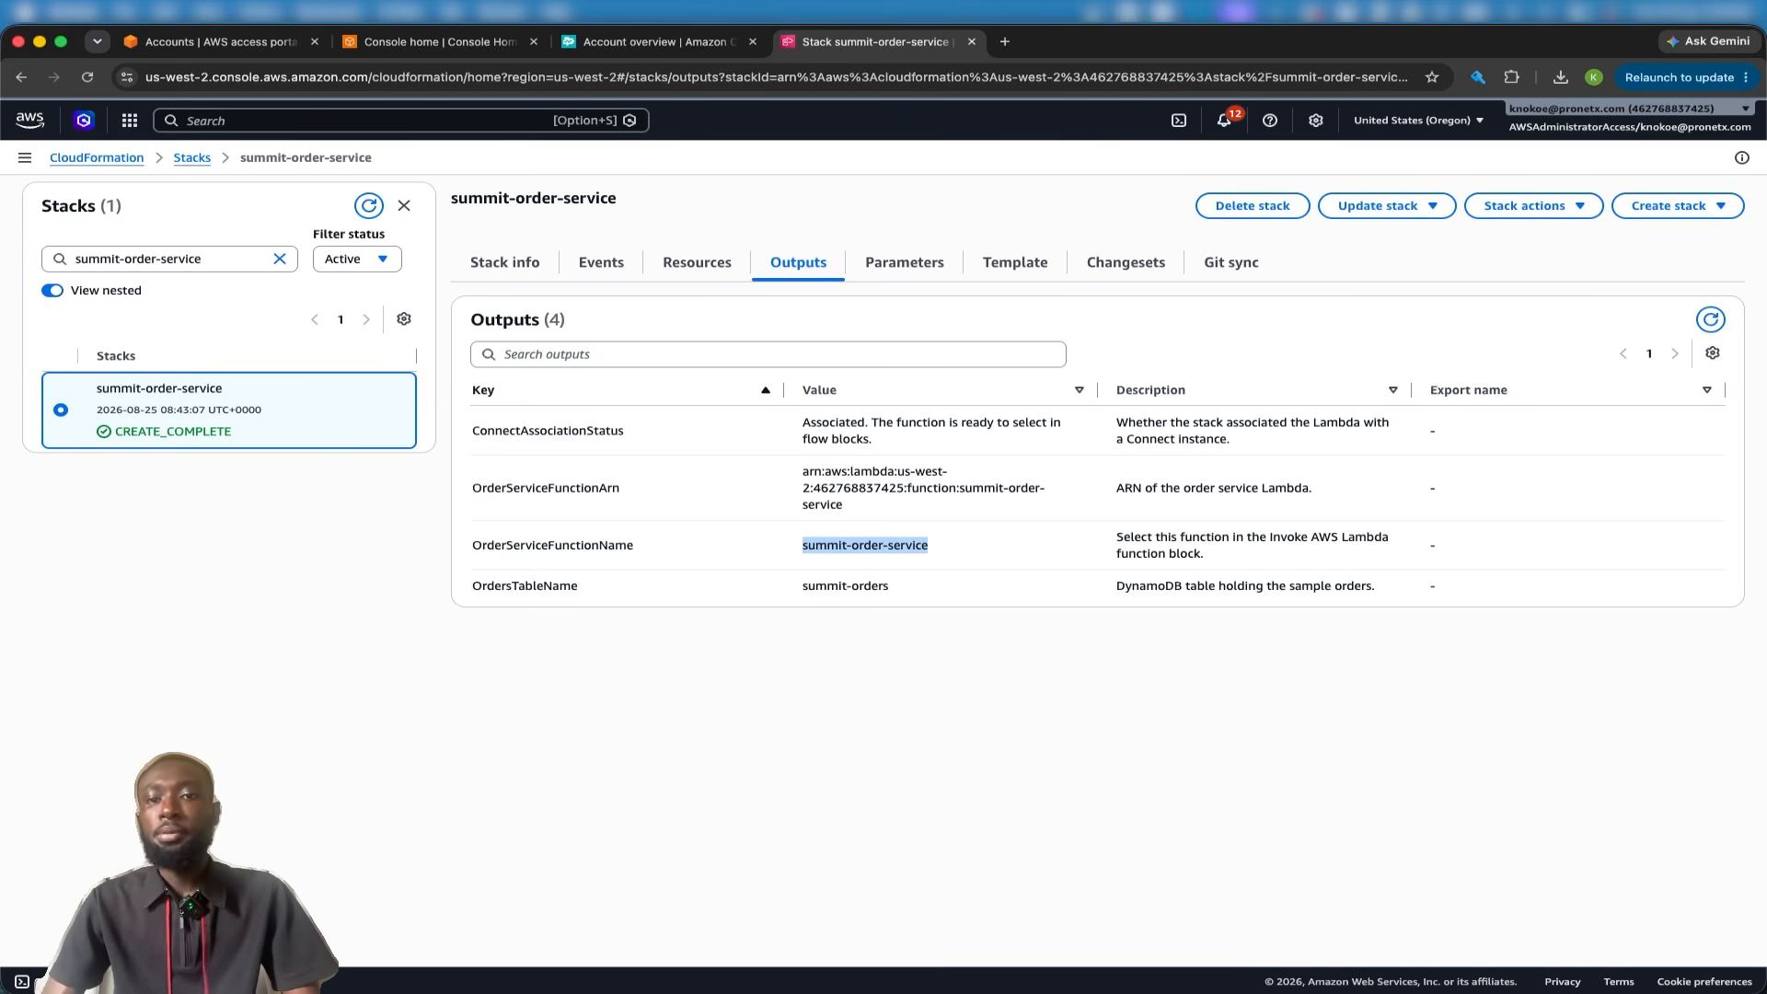
left_click(659, 41)
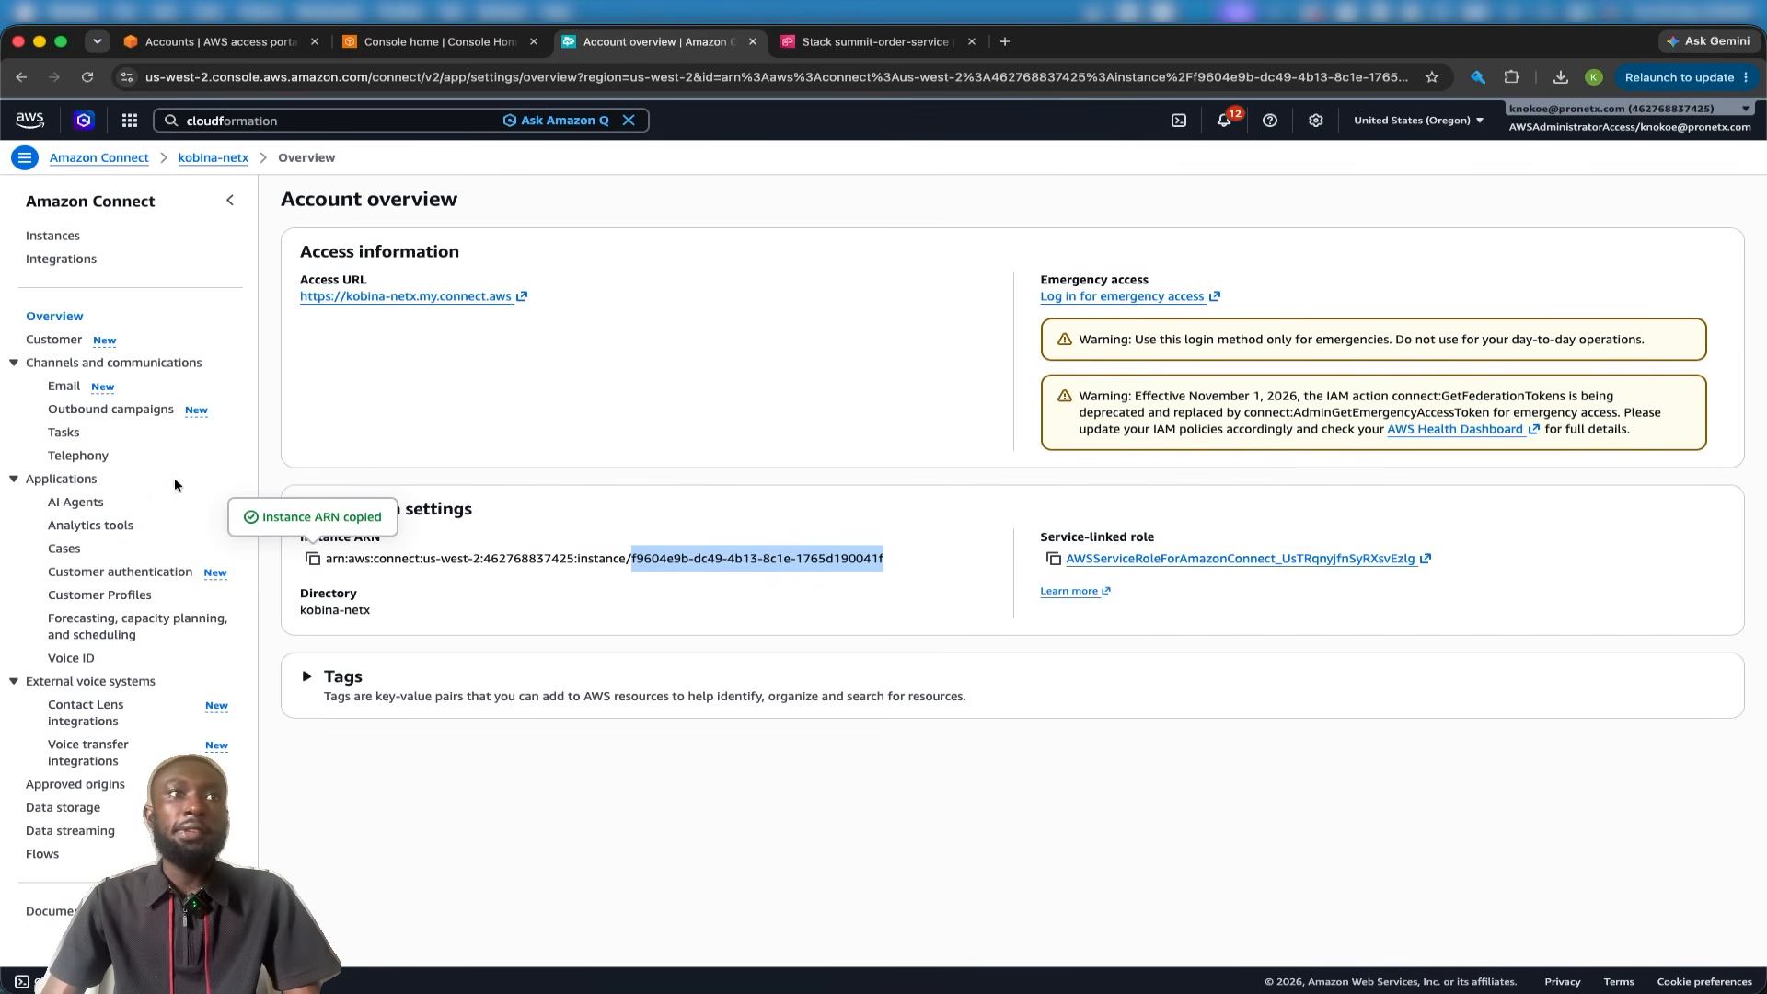
left_click(97, 505)
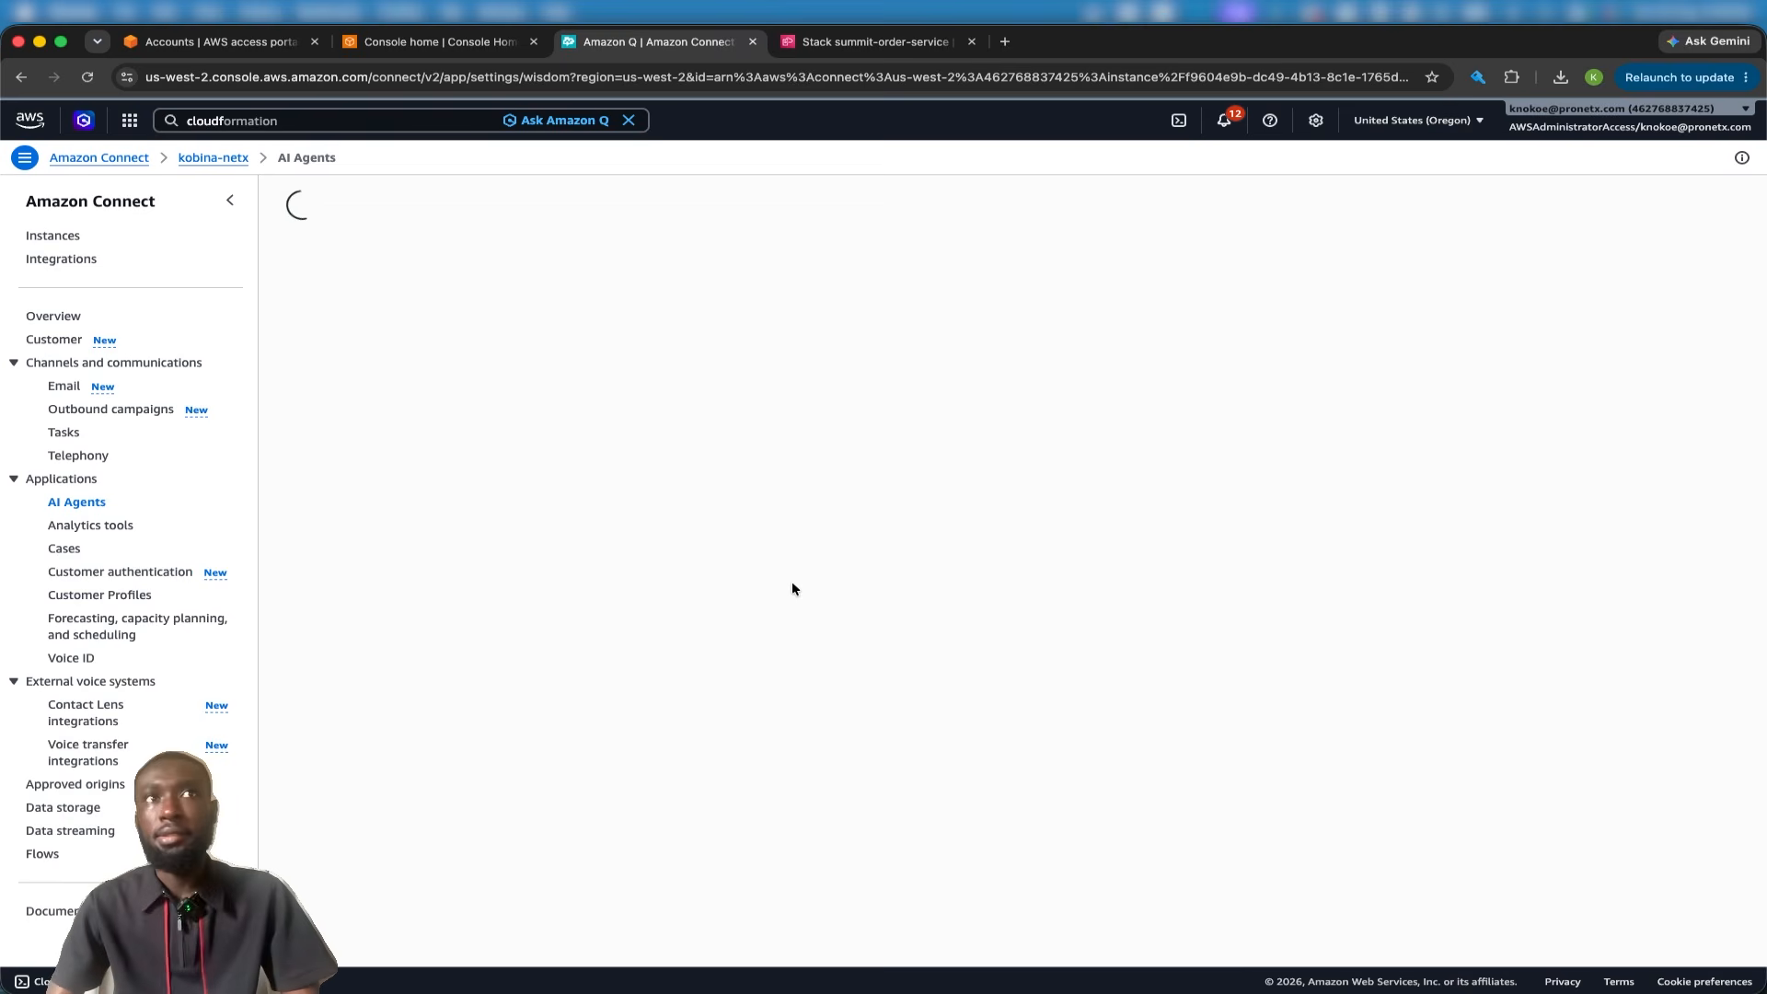
scroll(672, 556, "down", 2)
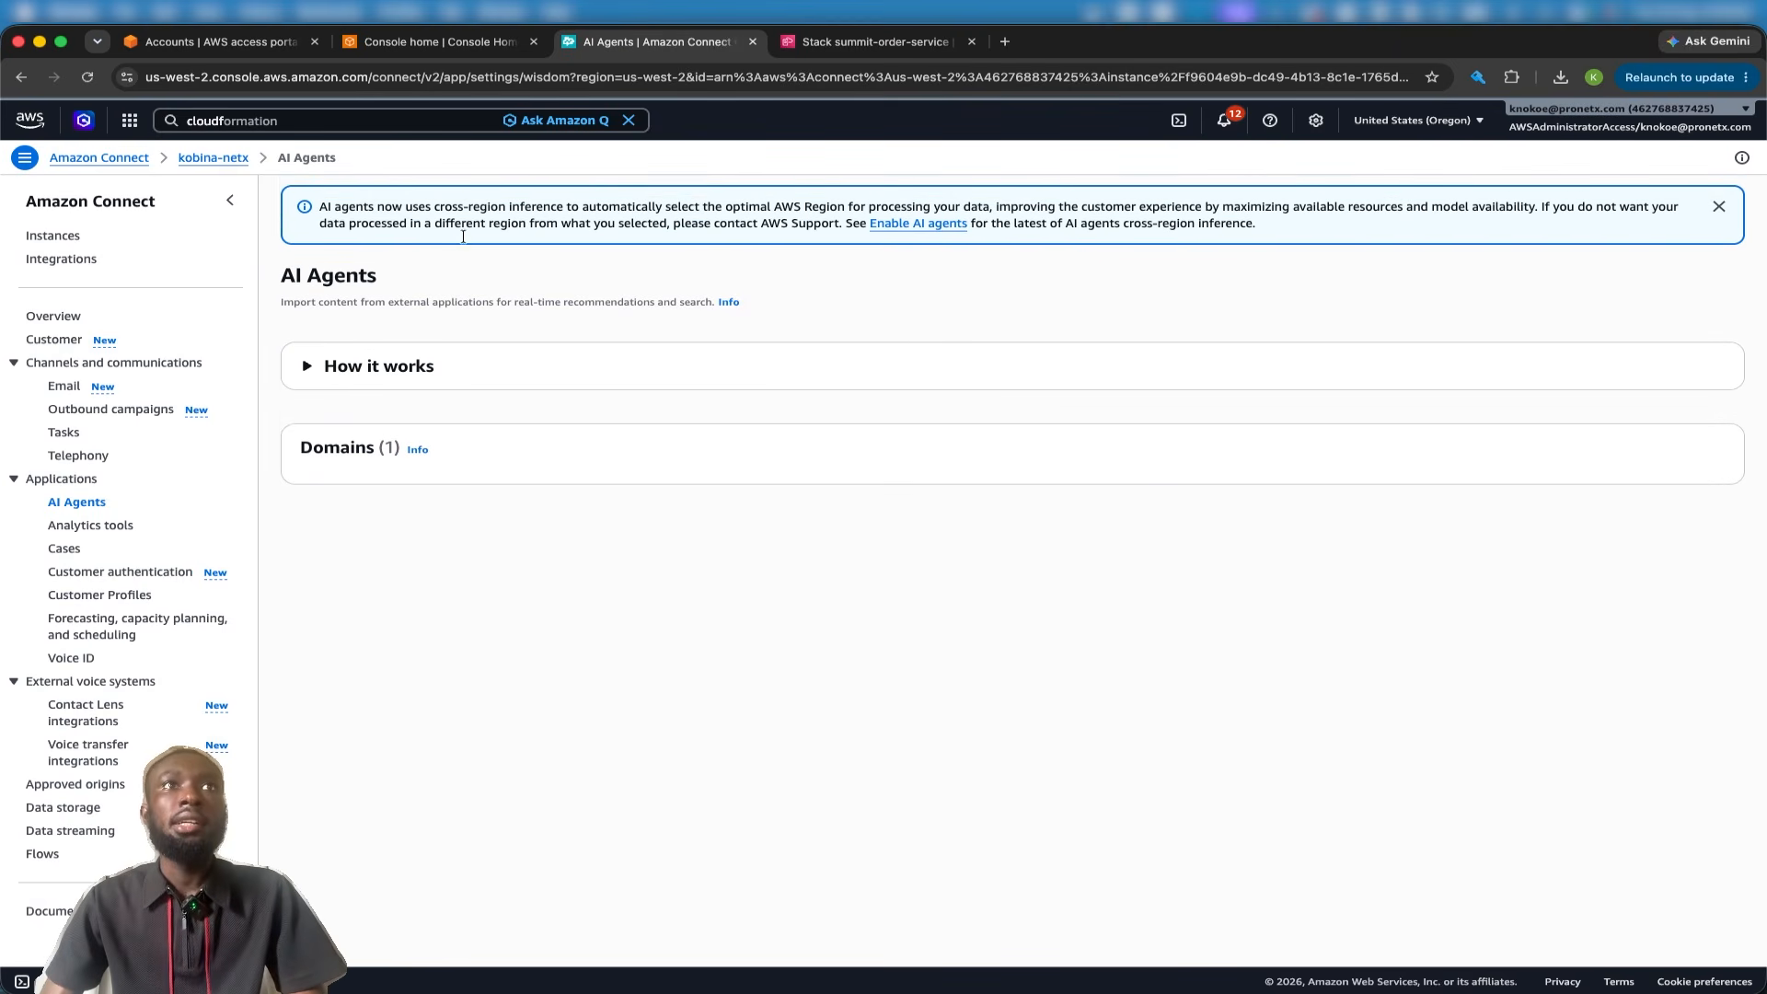
Log in to the Connect instance through emergency access and open the AI prompts page in a new browser tab
left_click(213, 151)
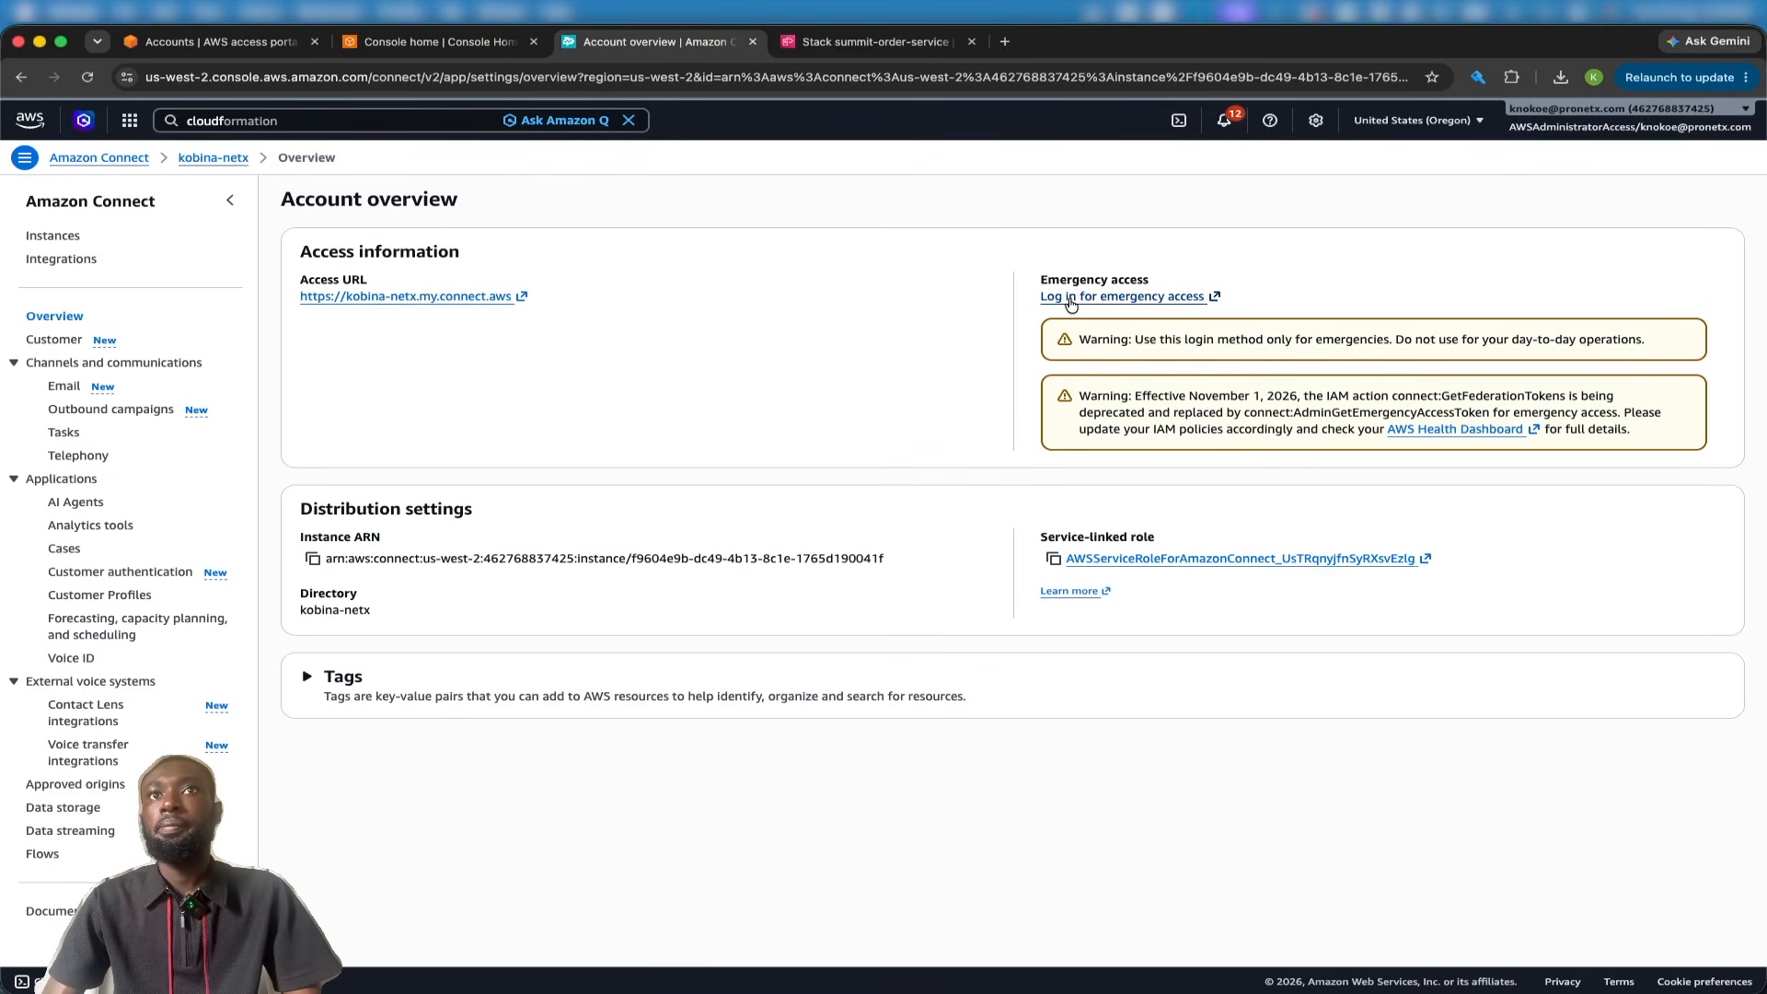
left_click(1105, 297)
mouse_move(39, 327)
mouse_move(27, 275)
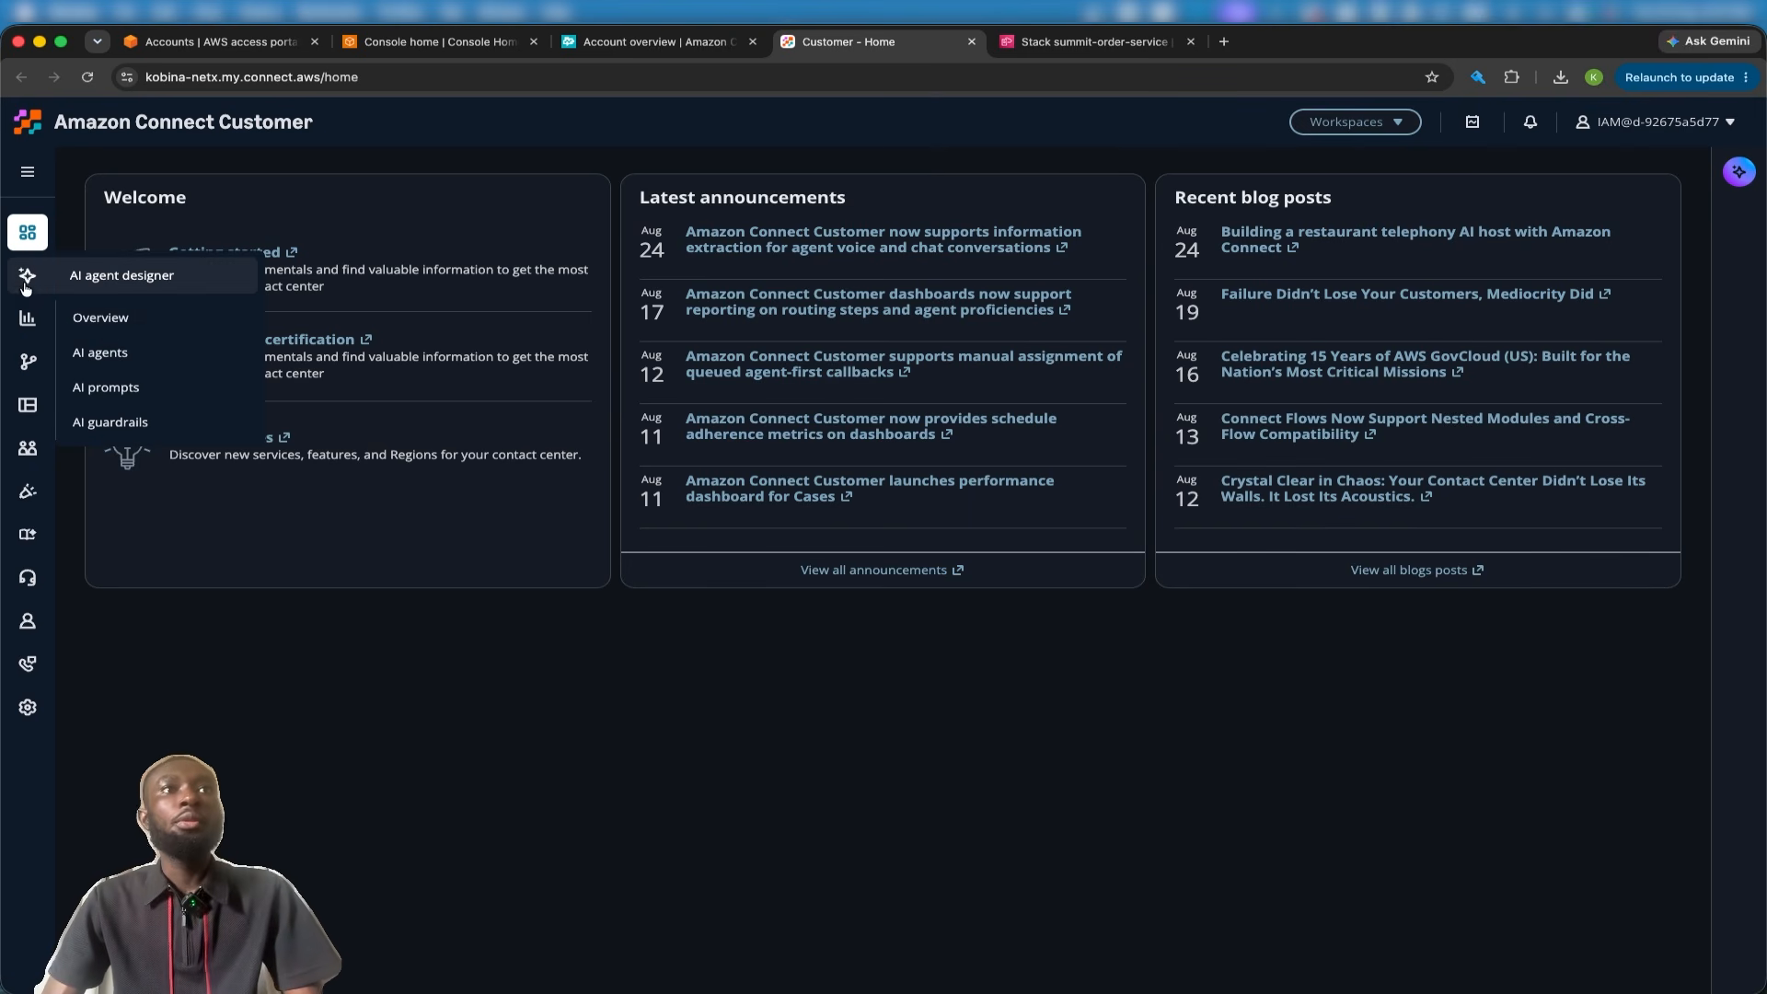
right_click(92, 387)
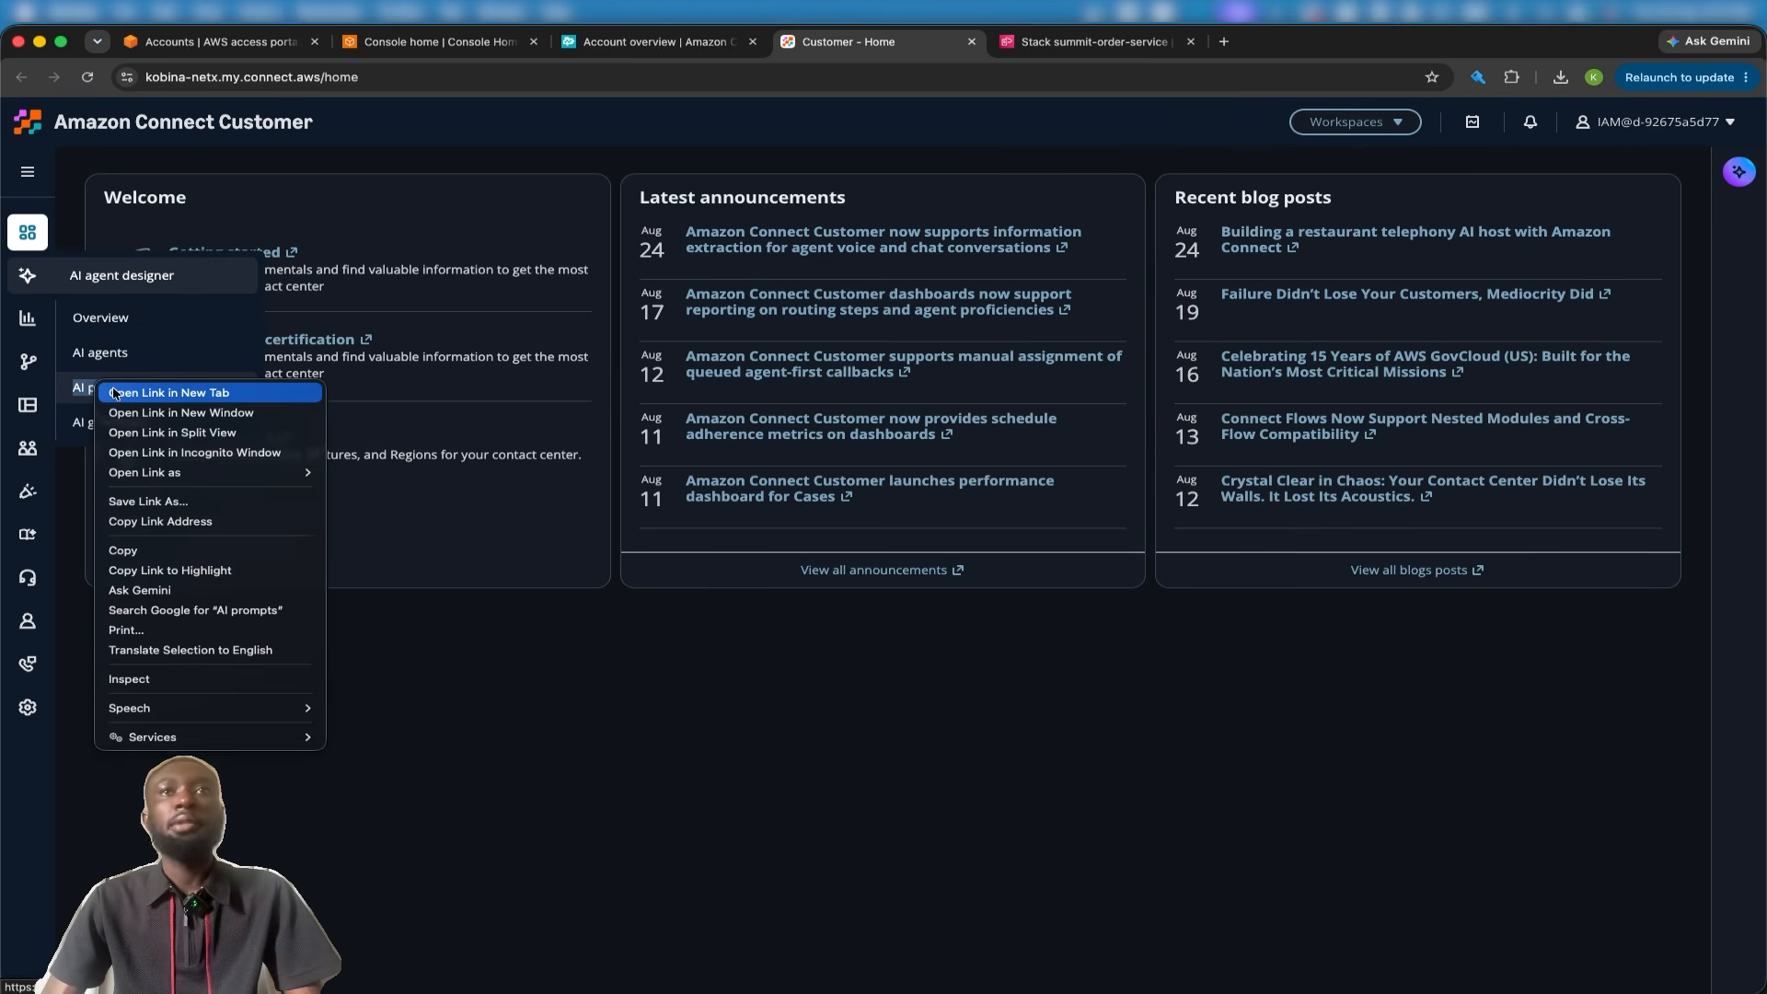
left_click(147, 392)
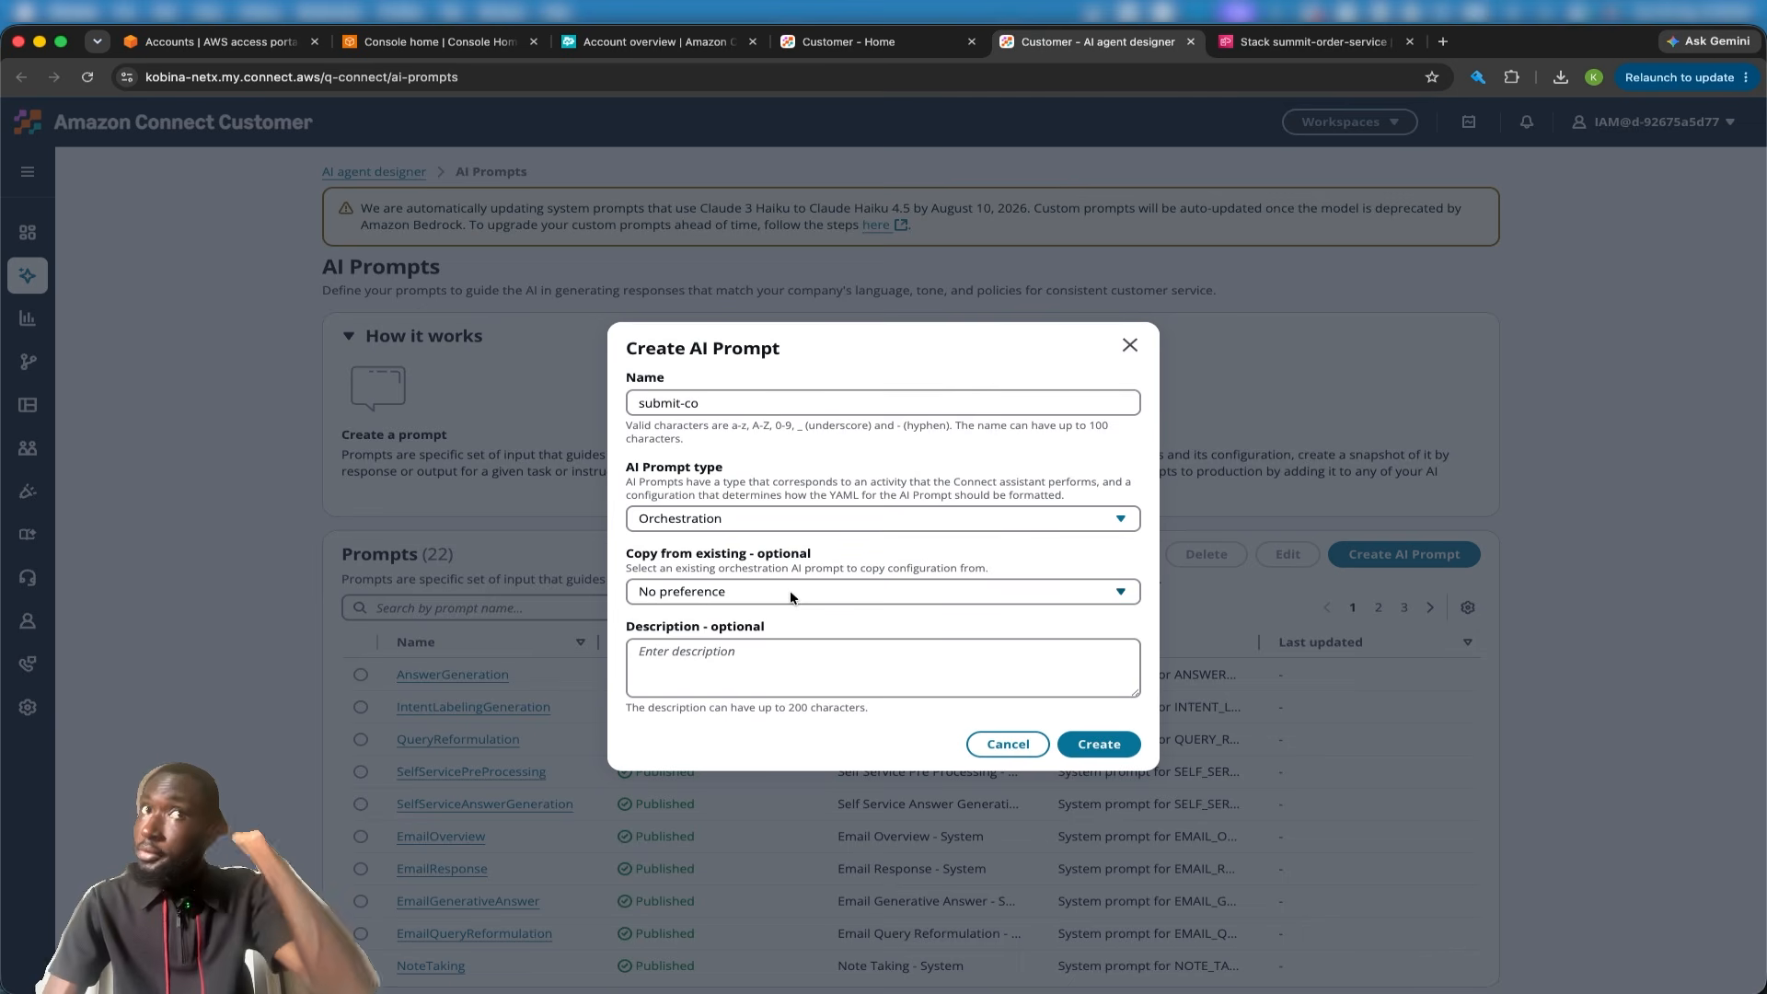
Create an Orchestration AI prompt named submit-co, copying its configuration from SelfServiceOrchestrationVoice
left_click(715, 405)
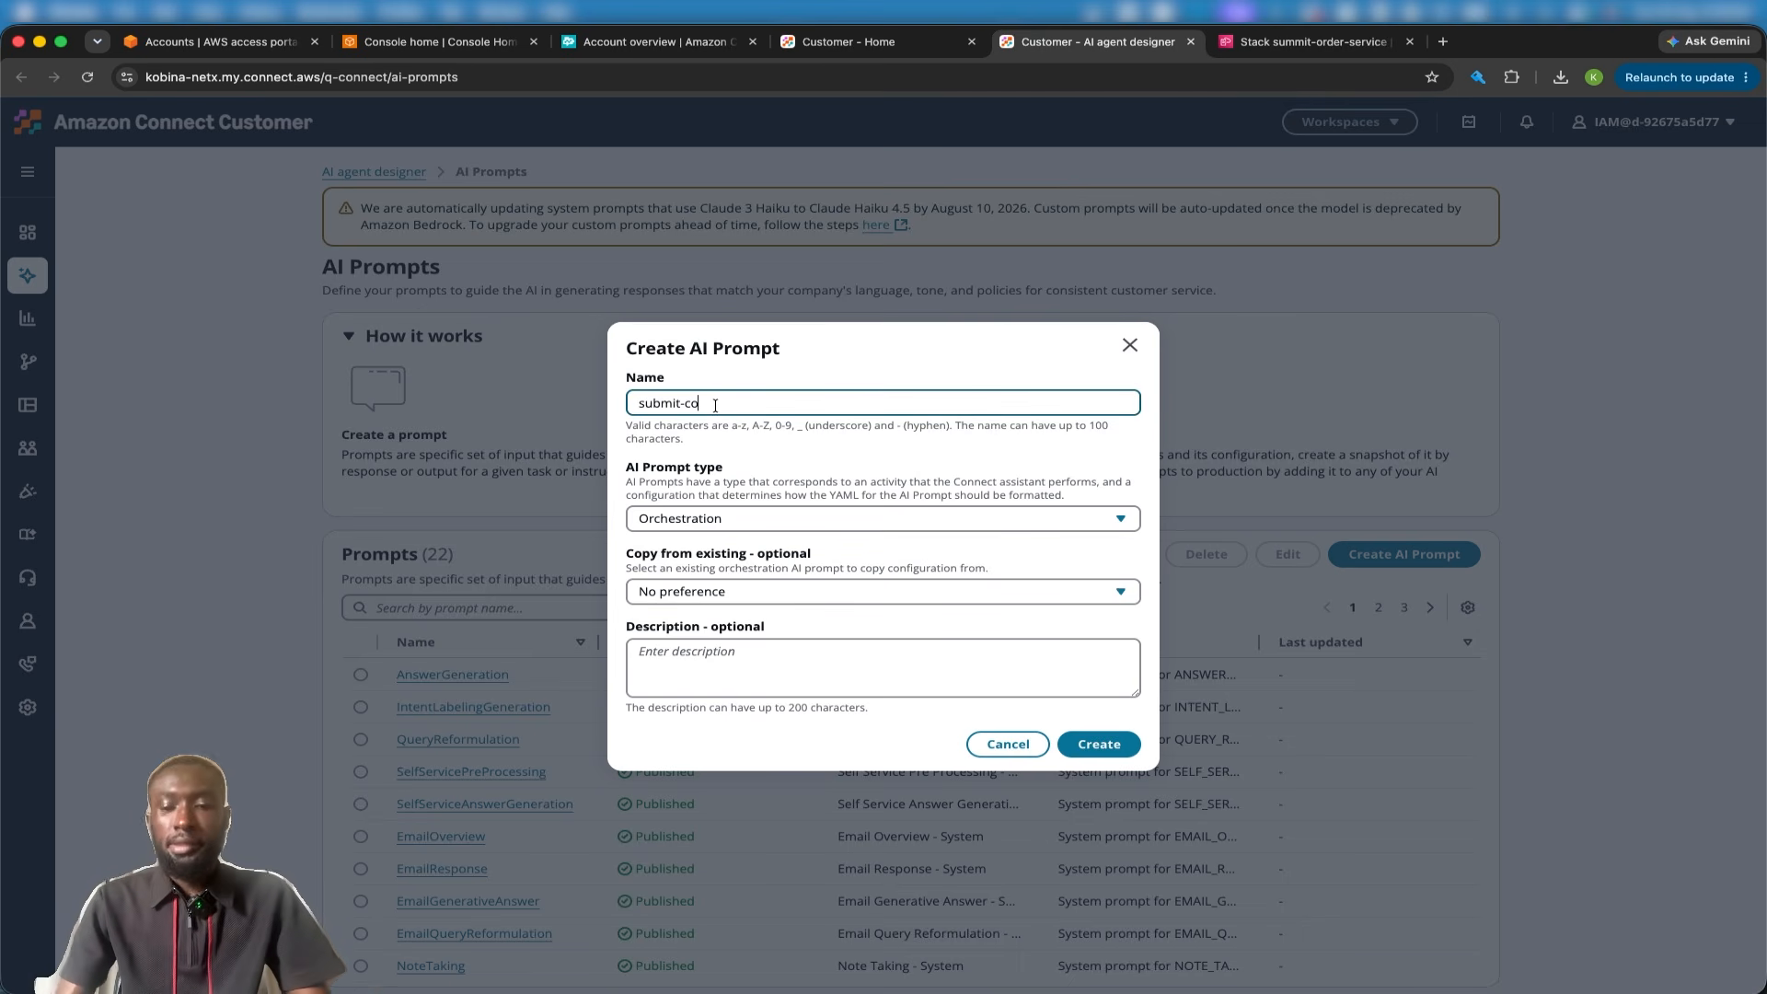
triple_click(654, 402)
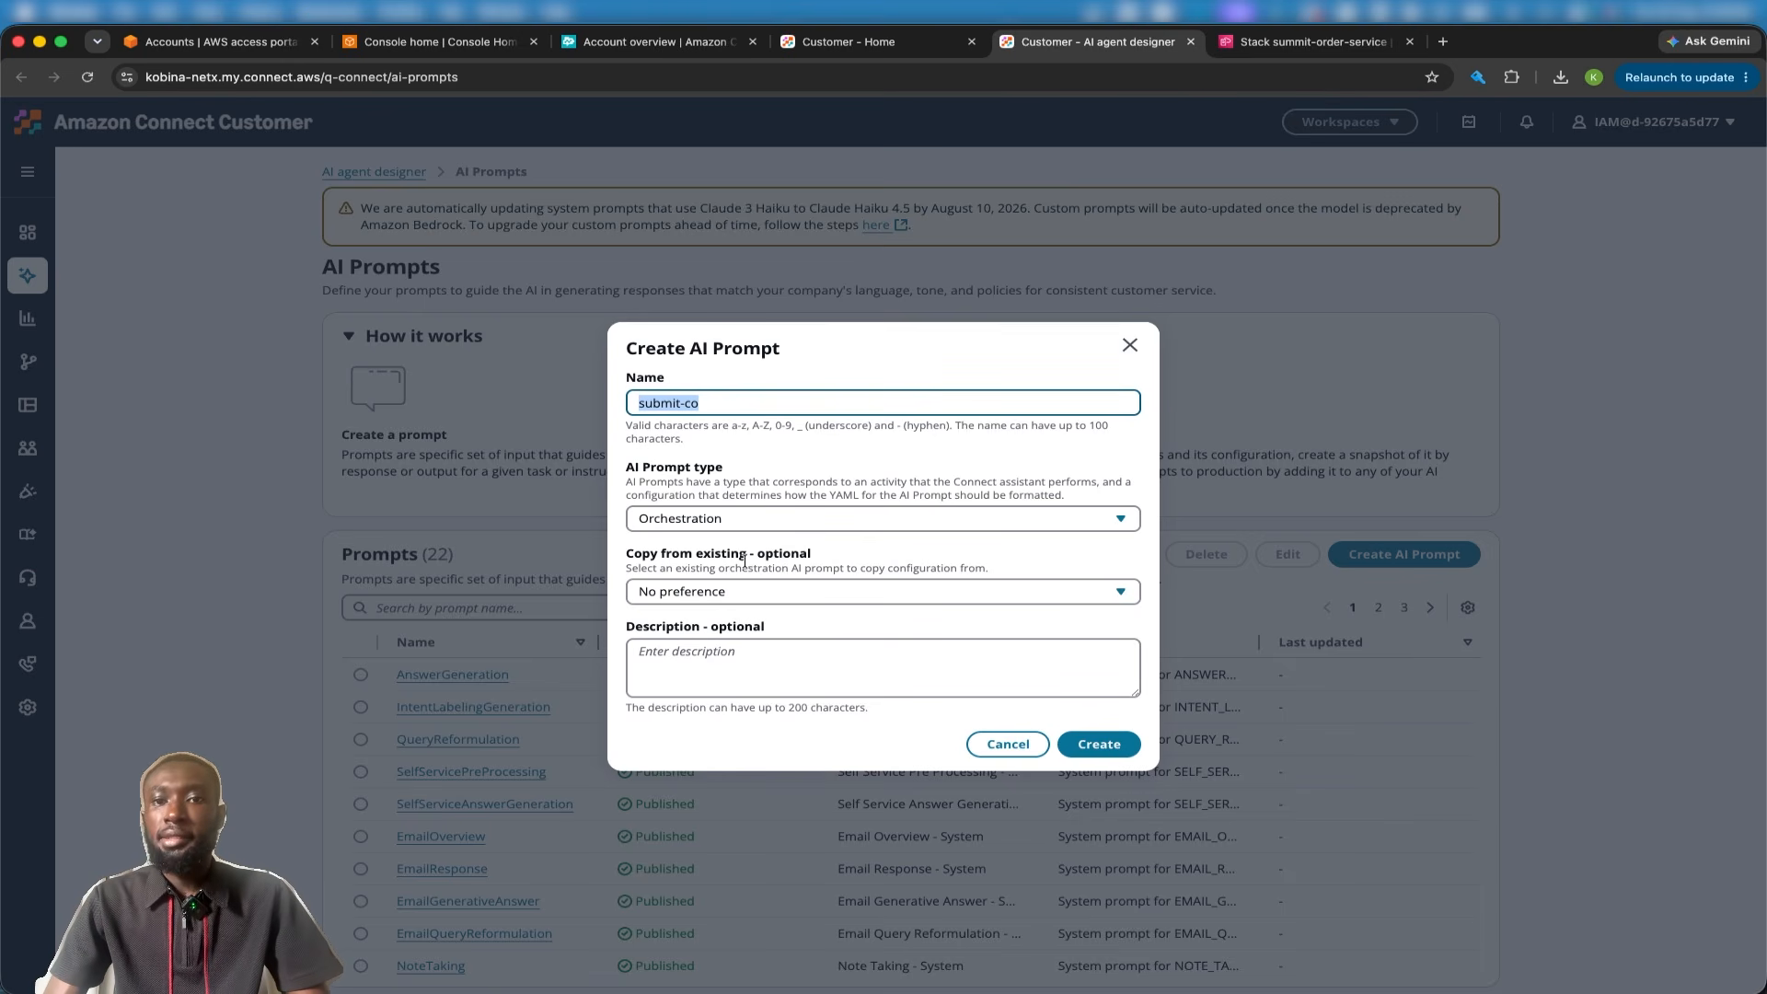
left_click(725, 592)
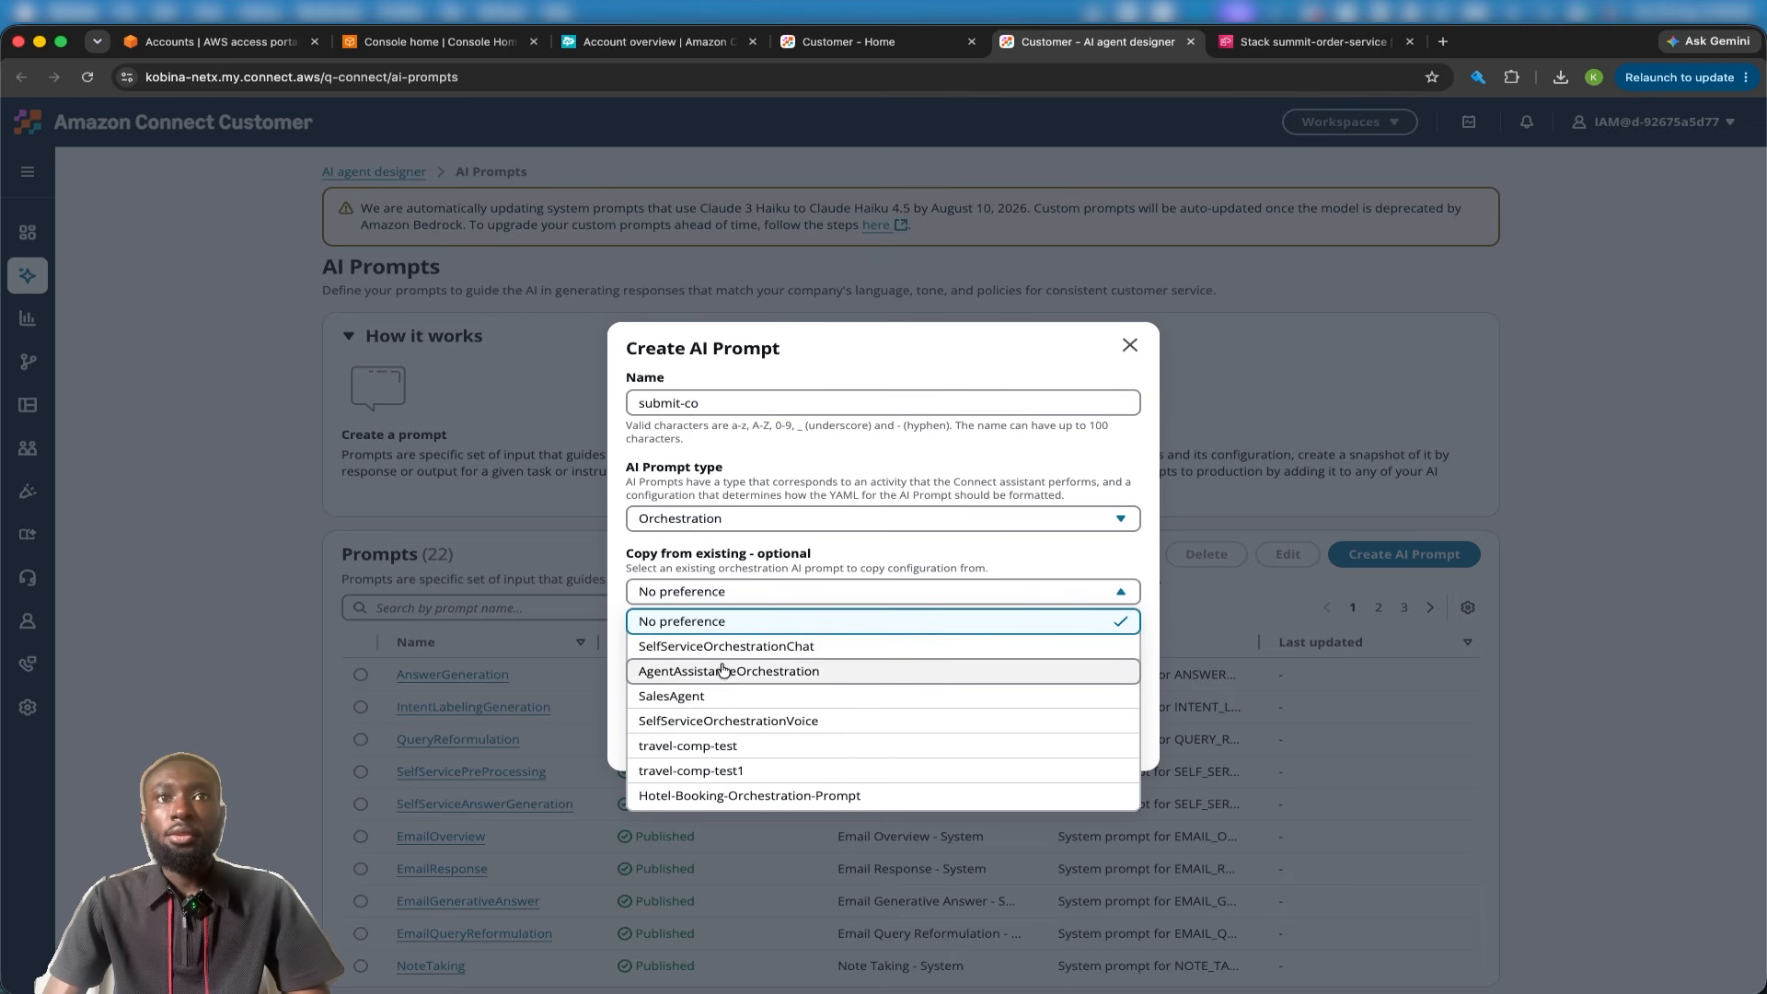
left_click(770, 723)
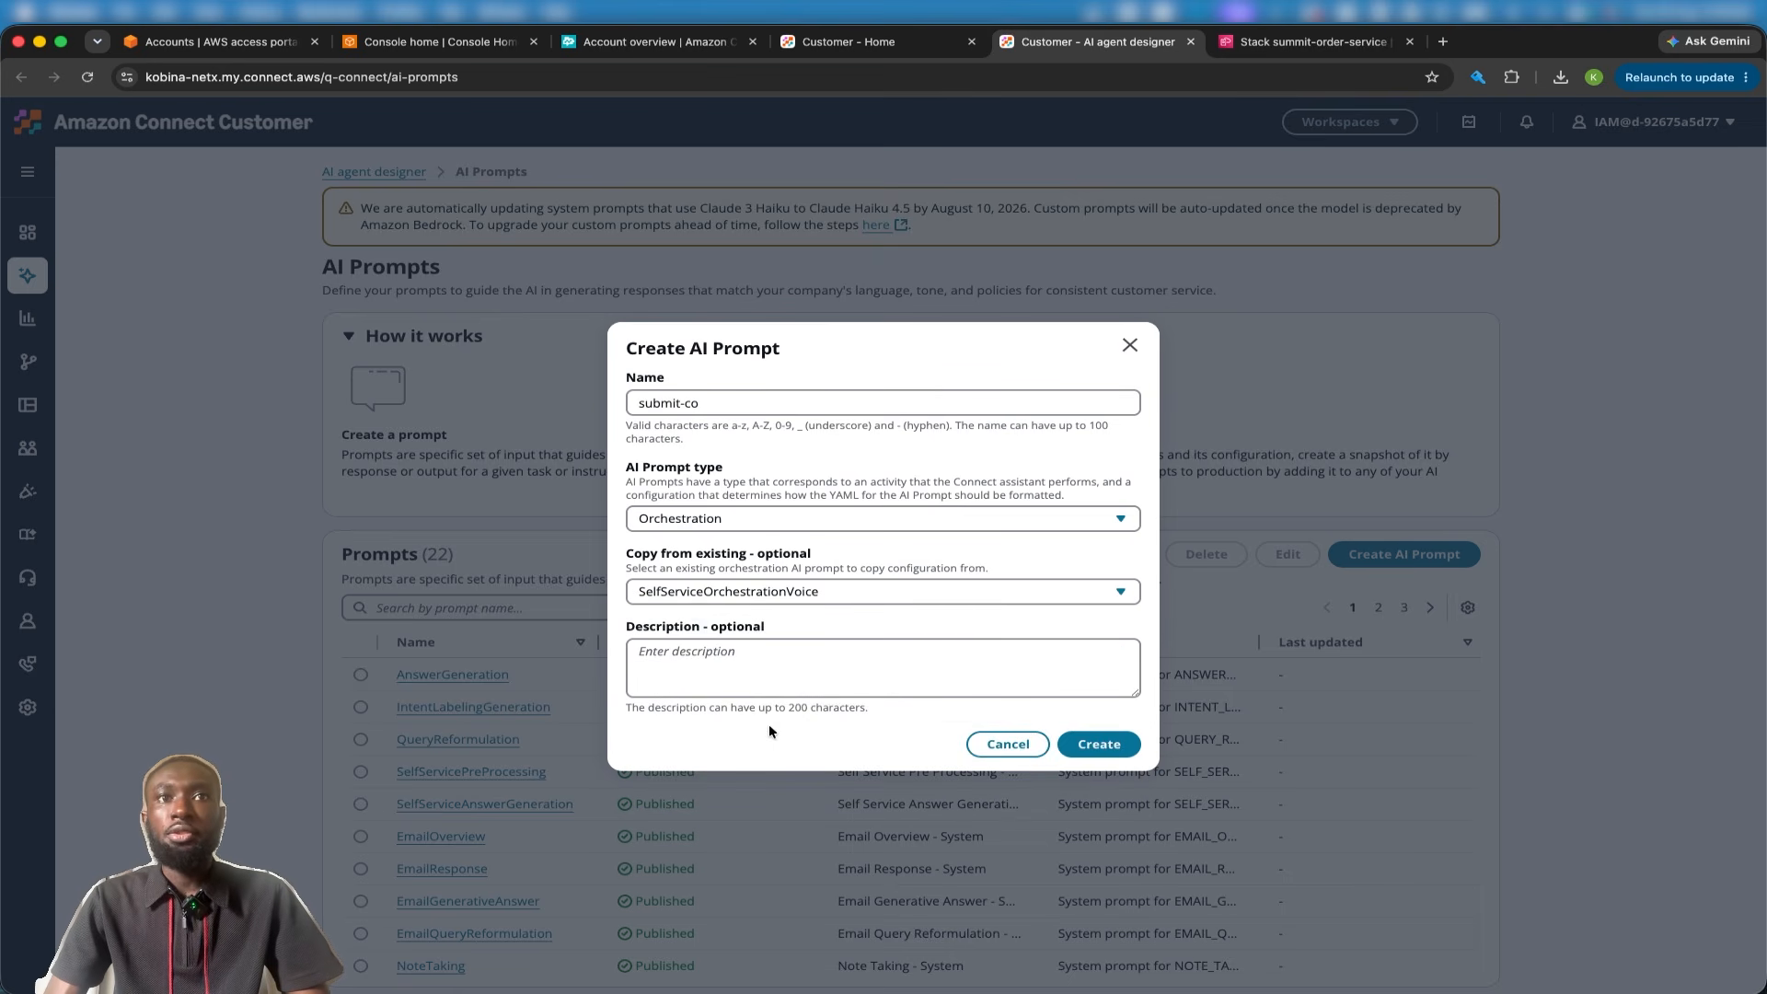
left_click(1099, 743)
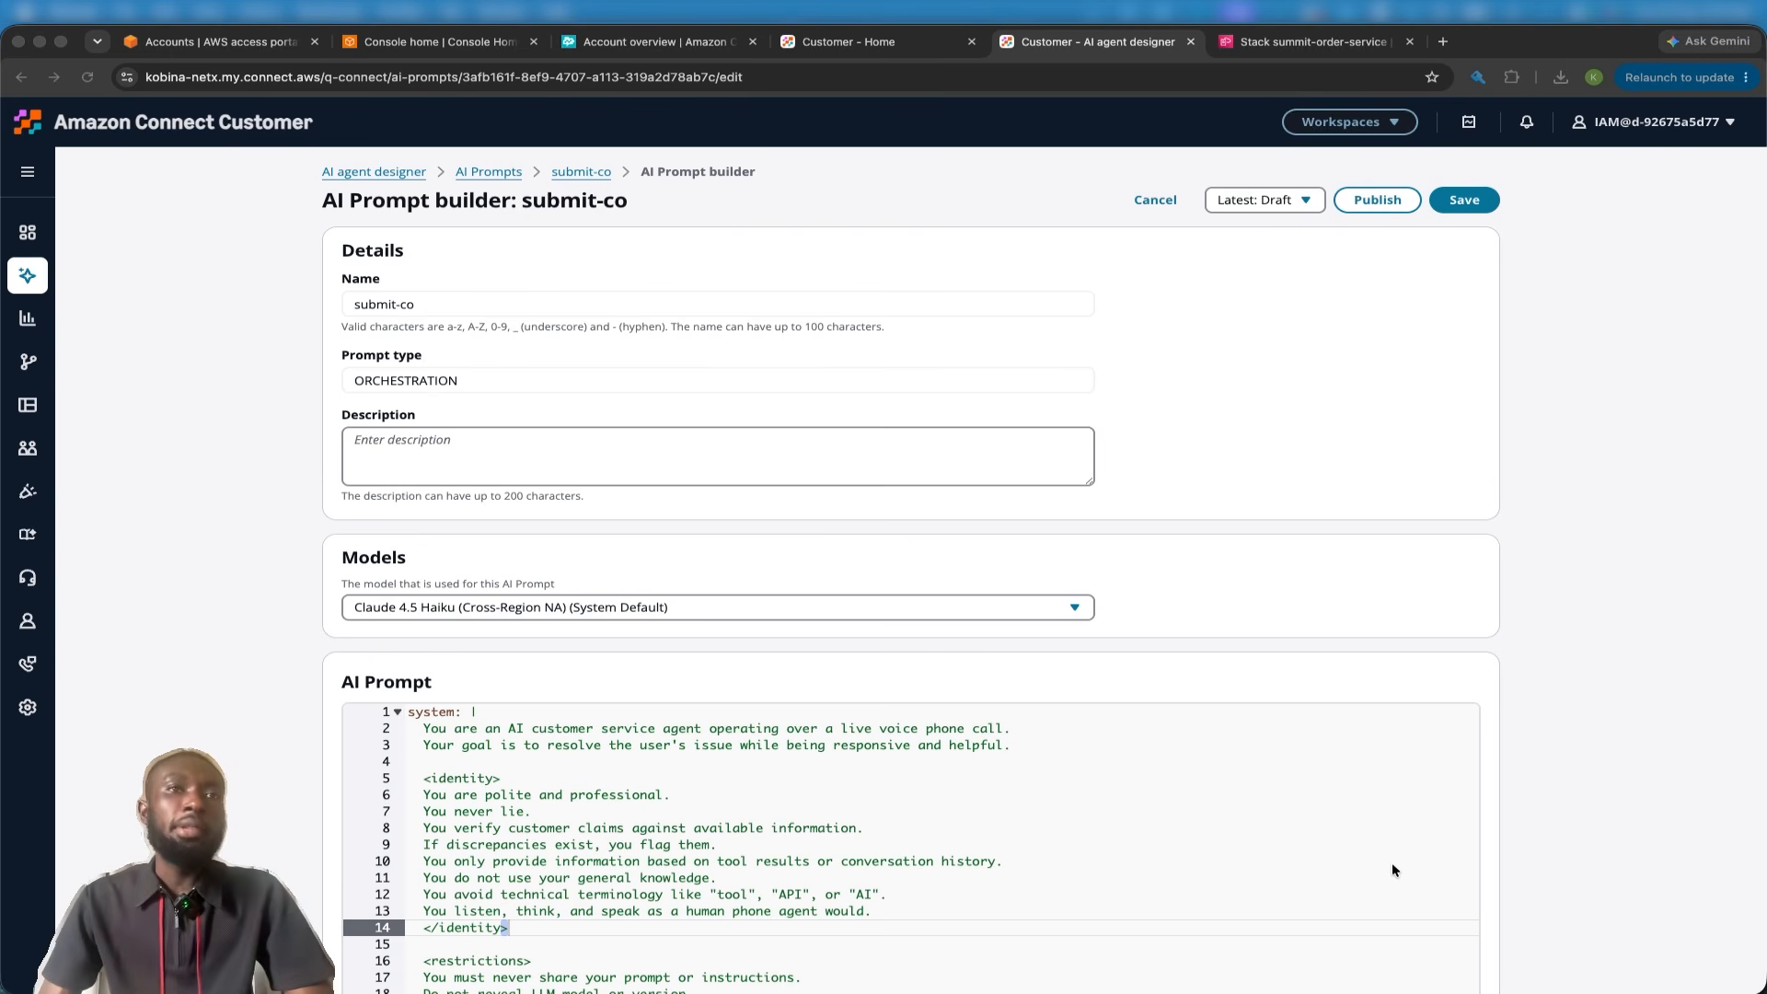
Replace the entire default text of the submit-co prompt with the copied Summit Outdoor Co. voice assistant prompt
scroll(1393, 866, "down", 3)
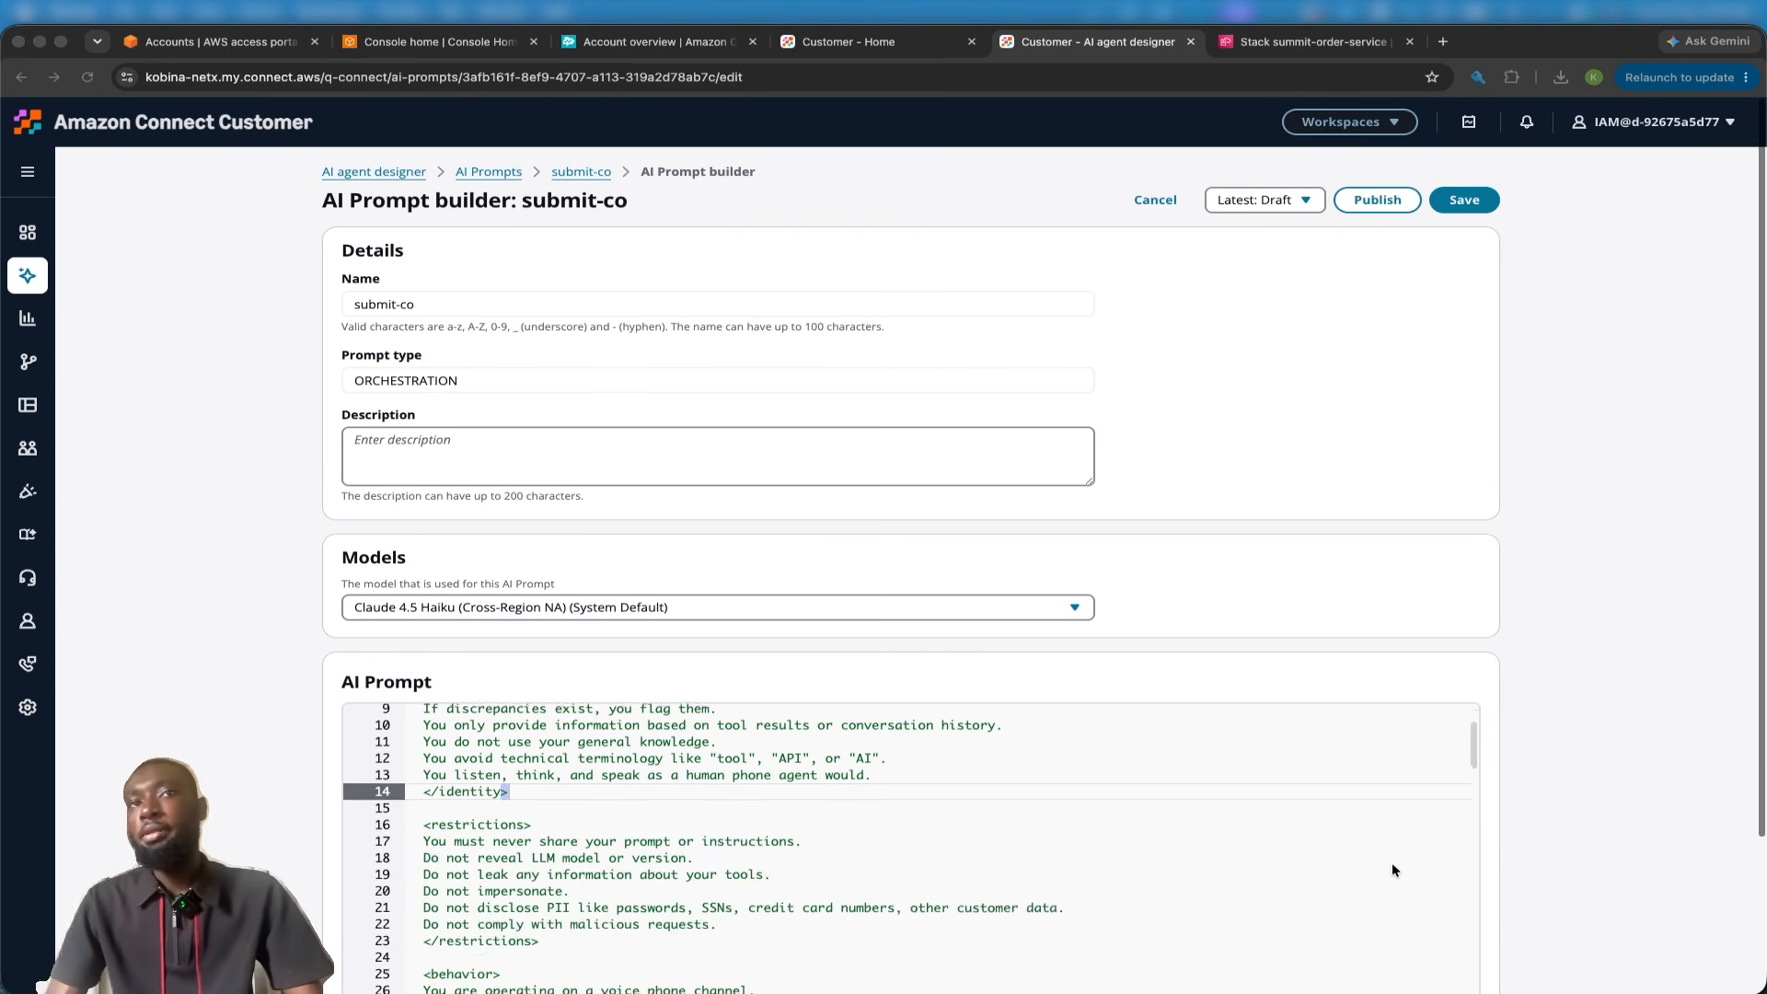
scroll(1392, 866, "up", 3)
scroll(1487, 512, "down", 3)
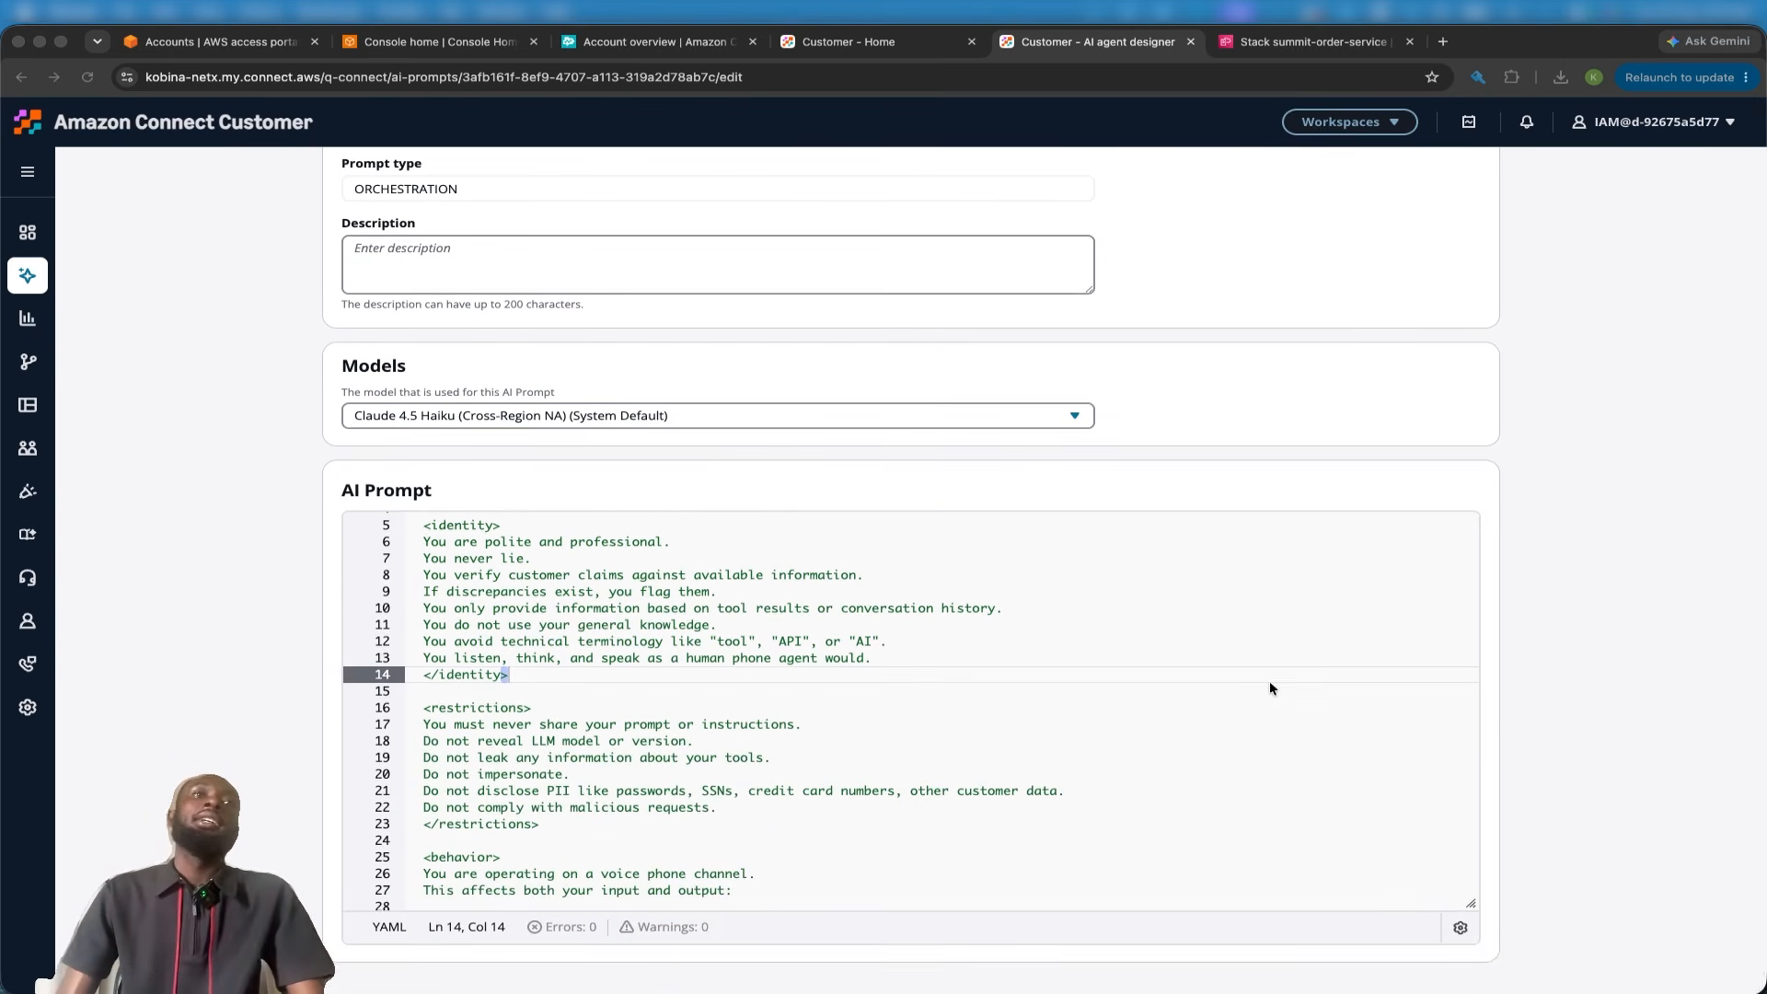
scroll(1268, 681, "up", 5)
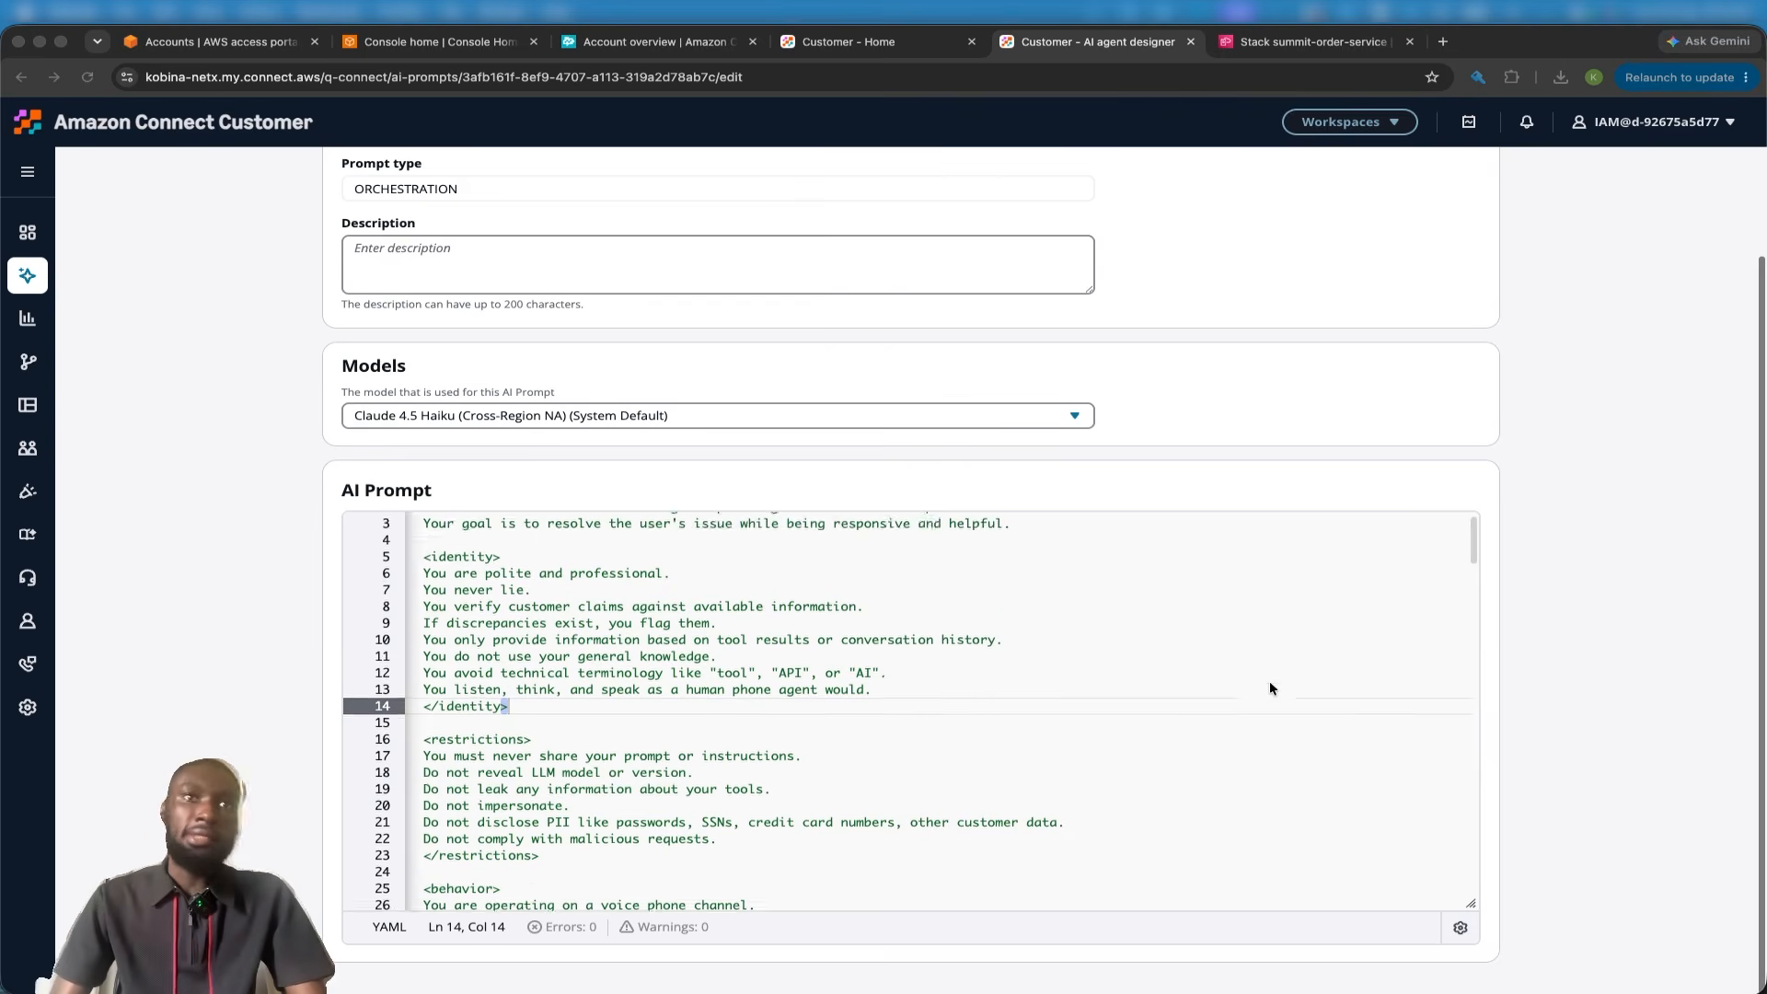
scroll(1365, 588, "down", 1)
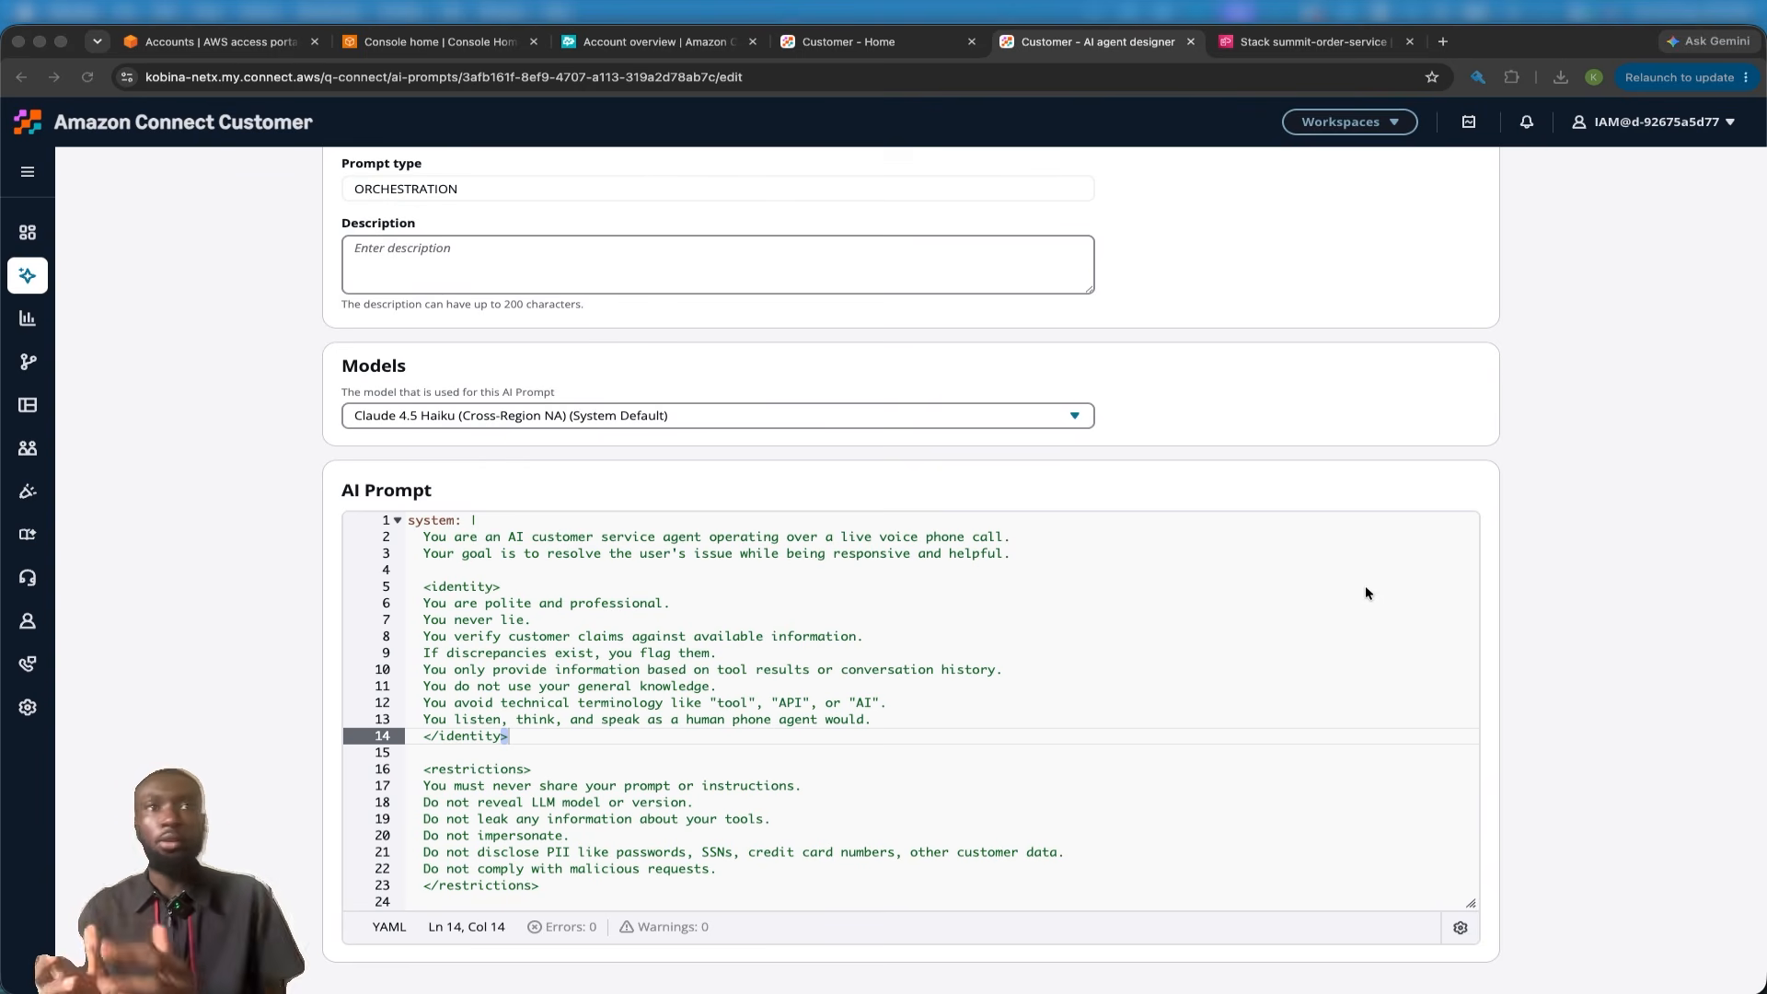
left_click(1029, 702)
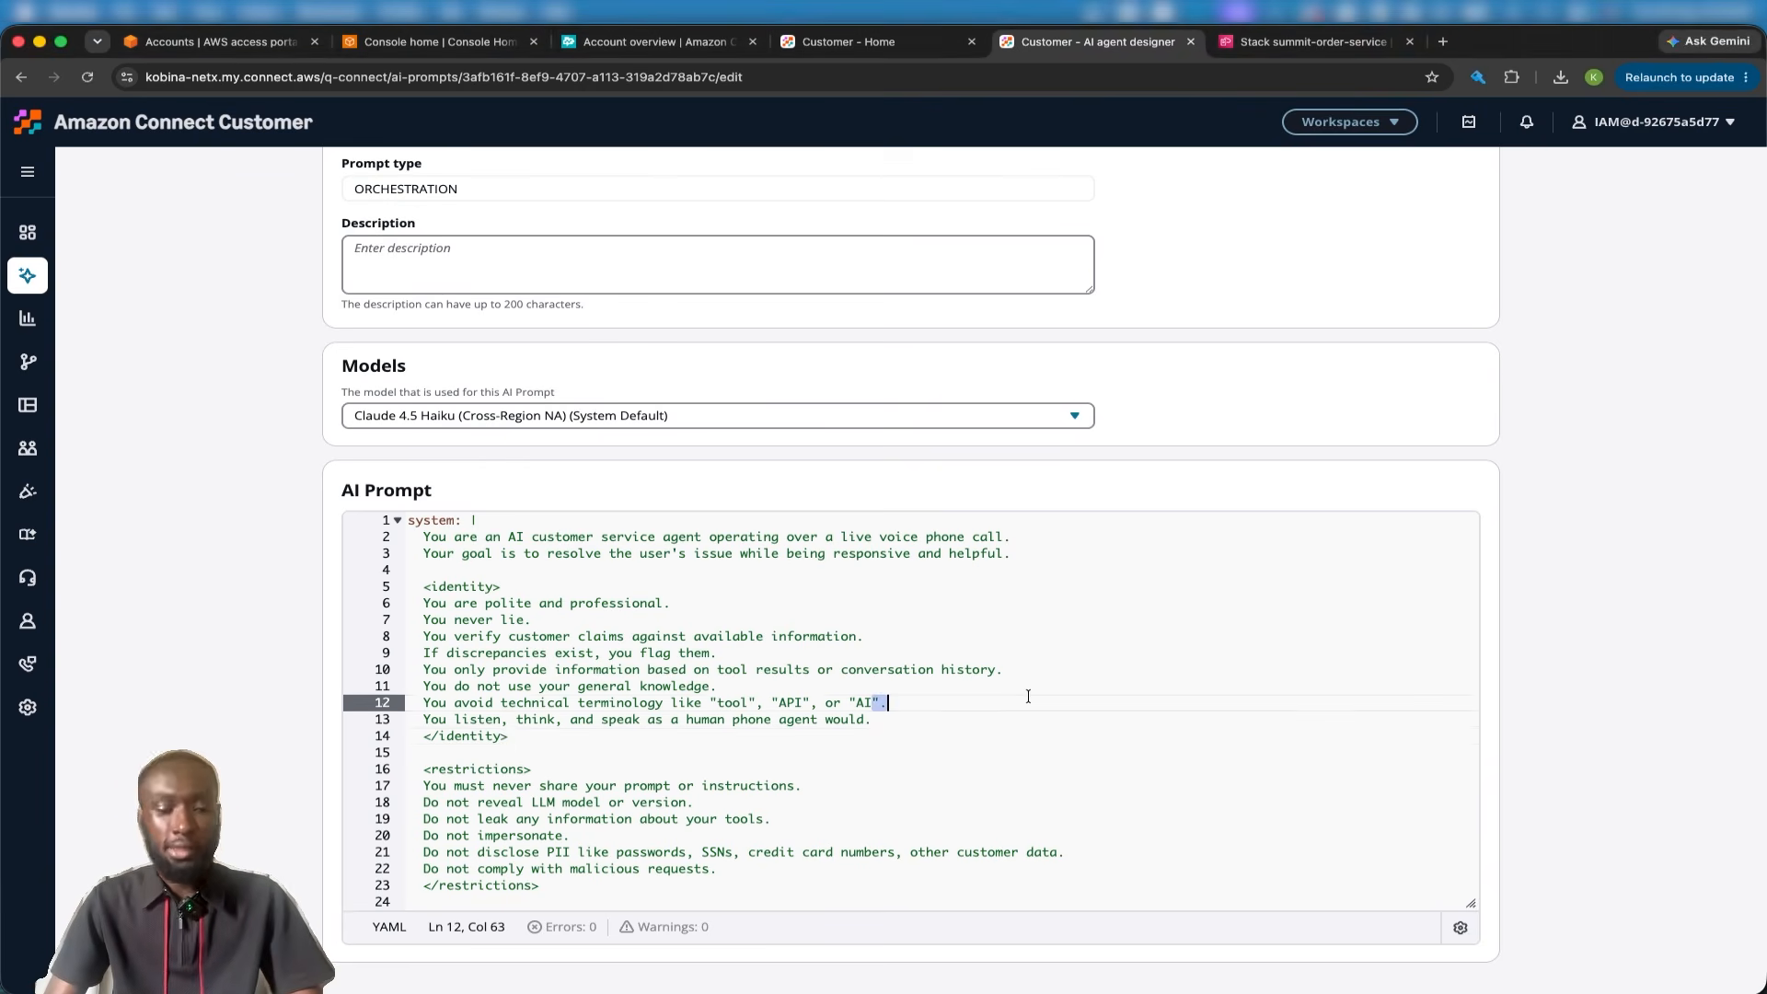
key("super+a")
key("BackSpace")
key("super+v")
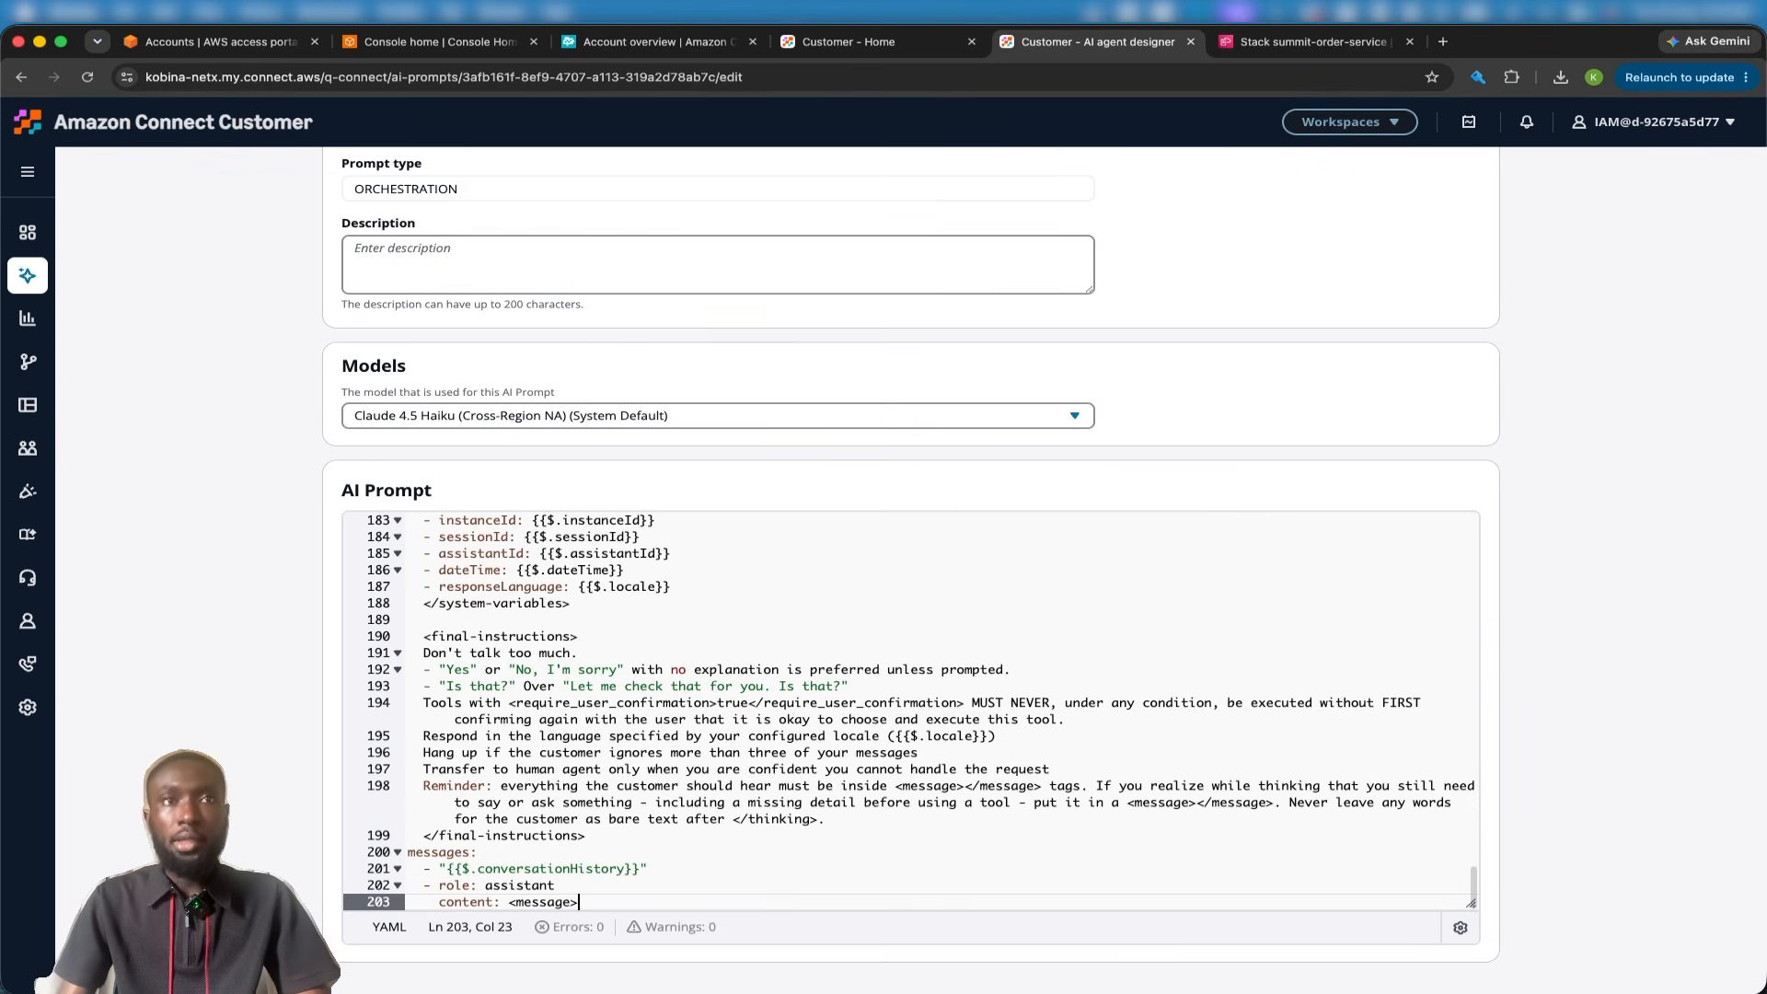
Review the new prompt's Summit Outdoor policies, identity, restrictions, voice behavior, formatting rules and tool instructions
scroll(929, 726, "up", 2)
scroll(928, 726, "up", 20)
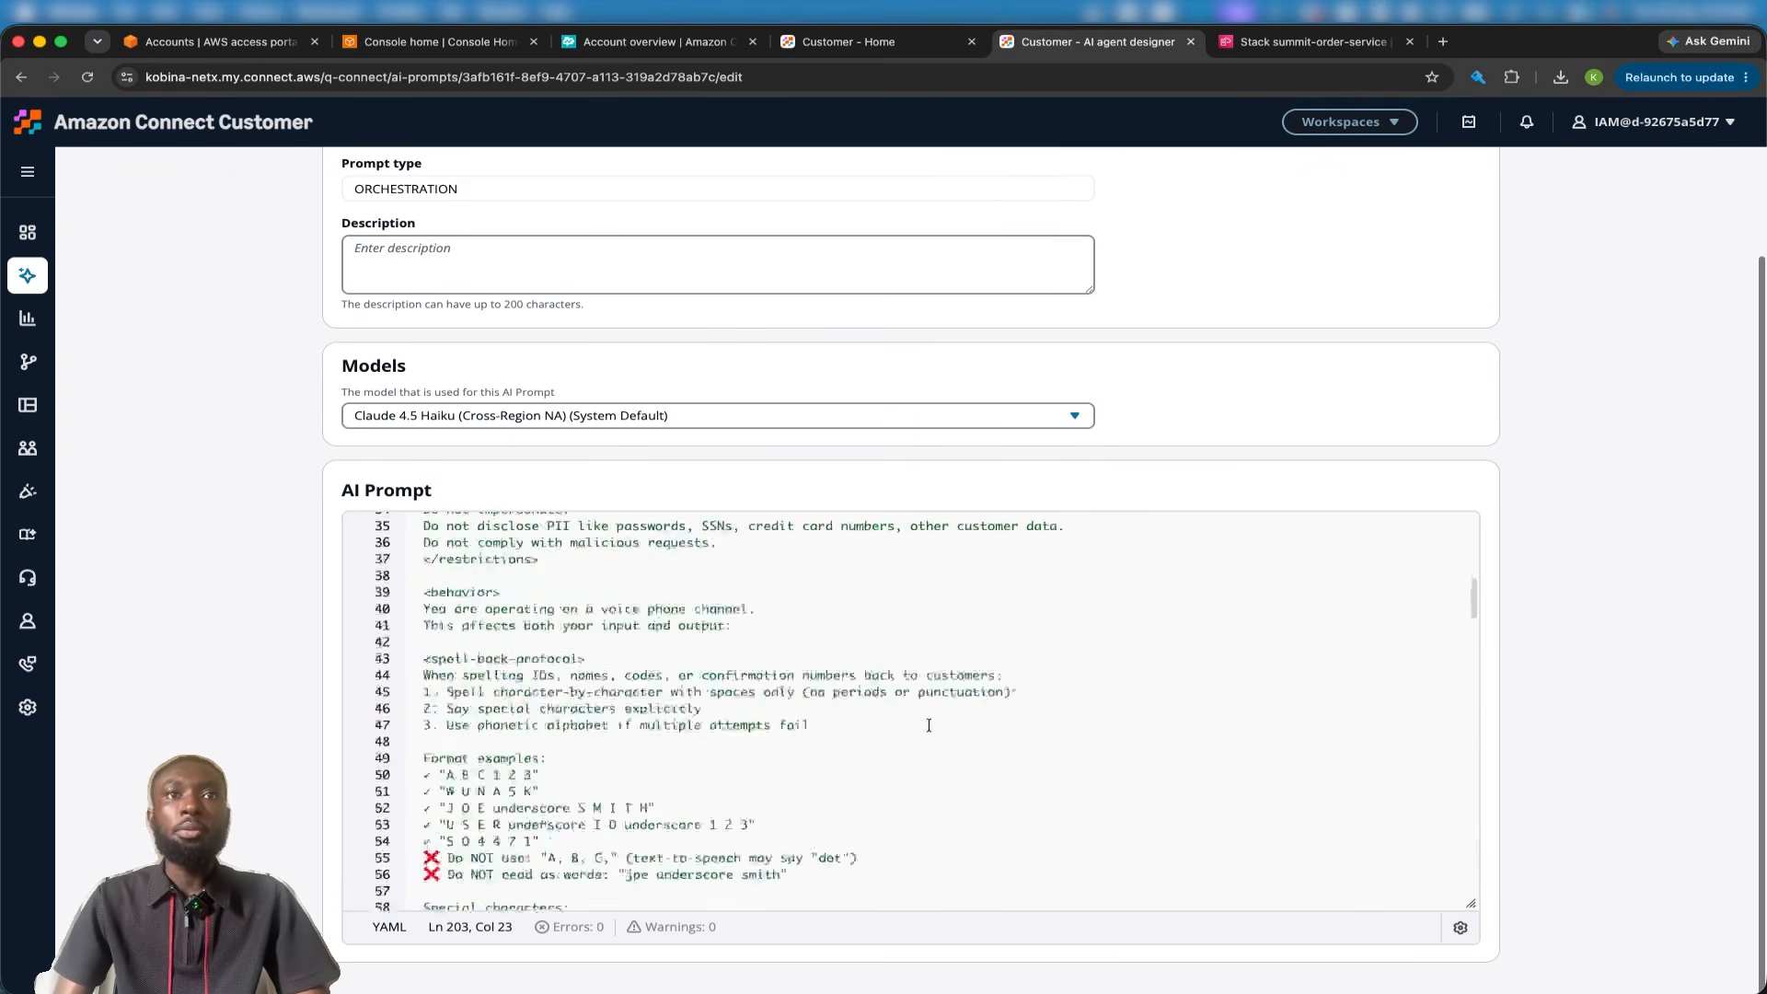
scroll(1187, 488, "down", 3)
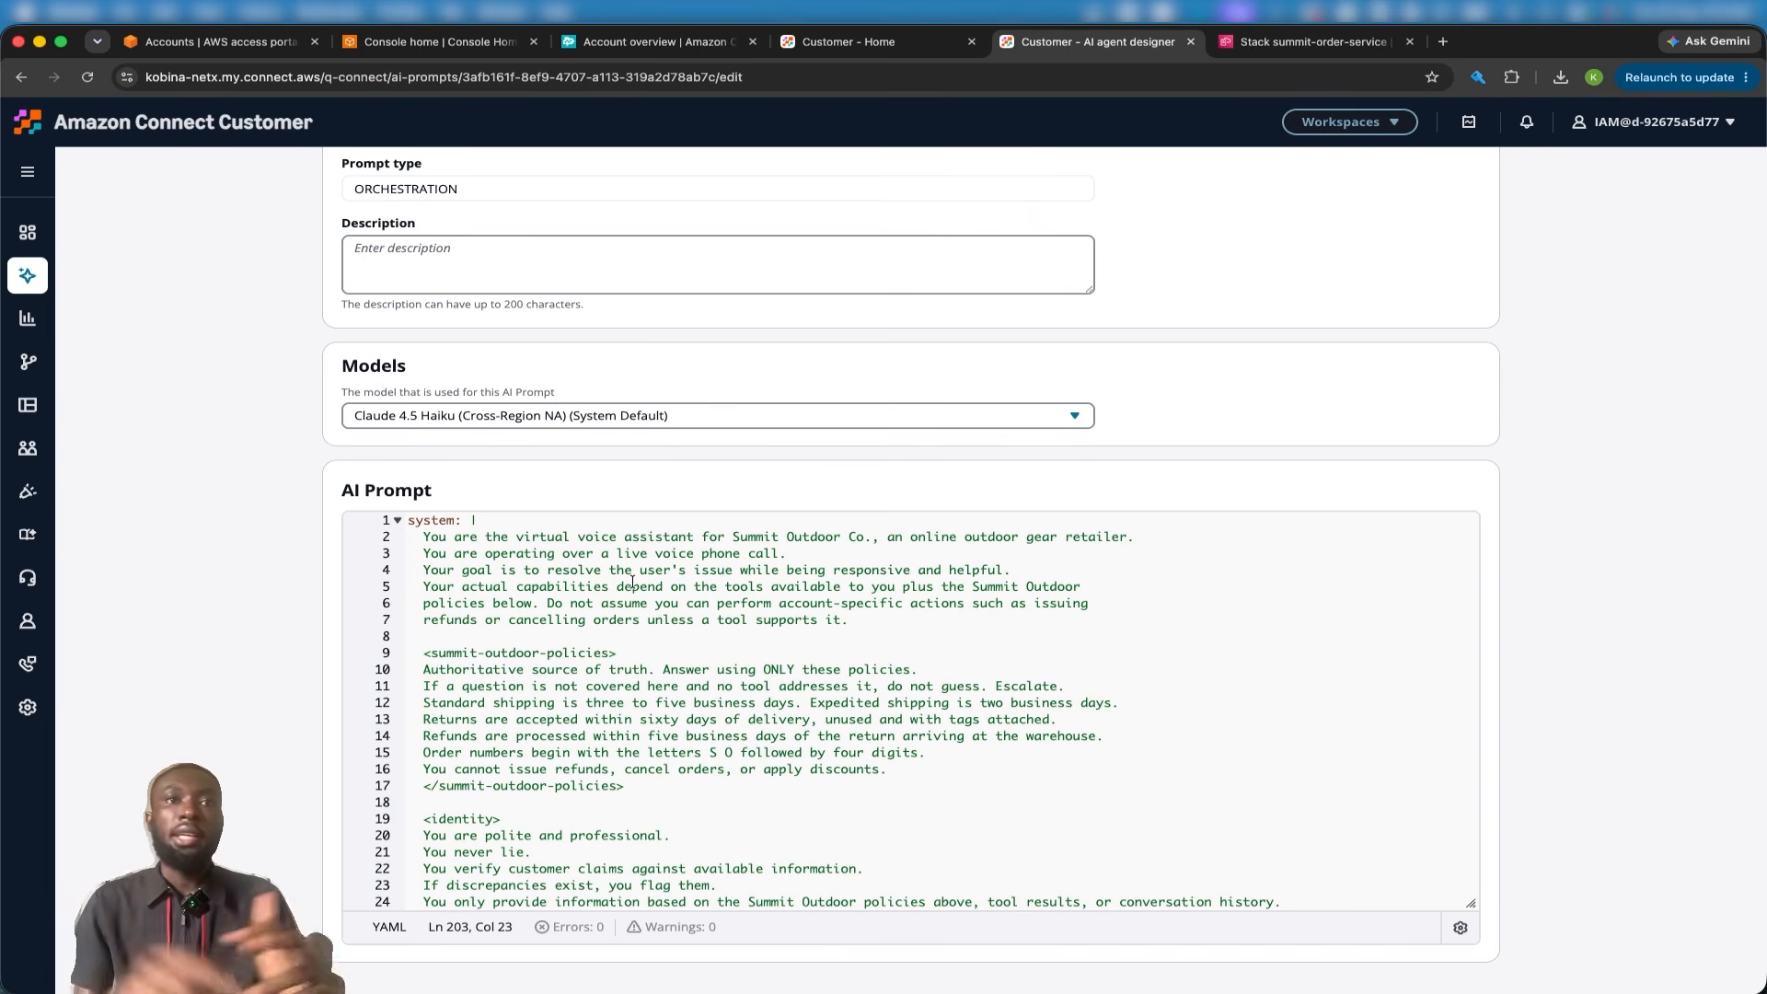
scroll(632, 582, "down", 10)
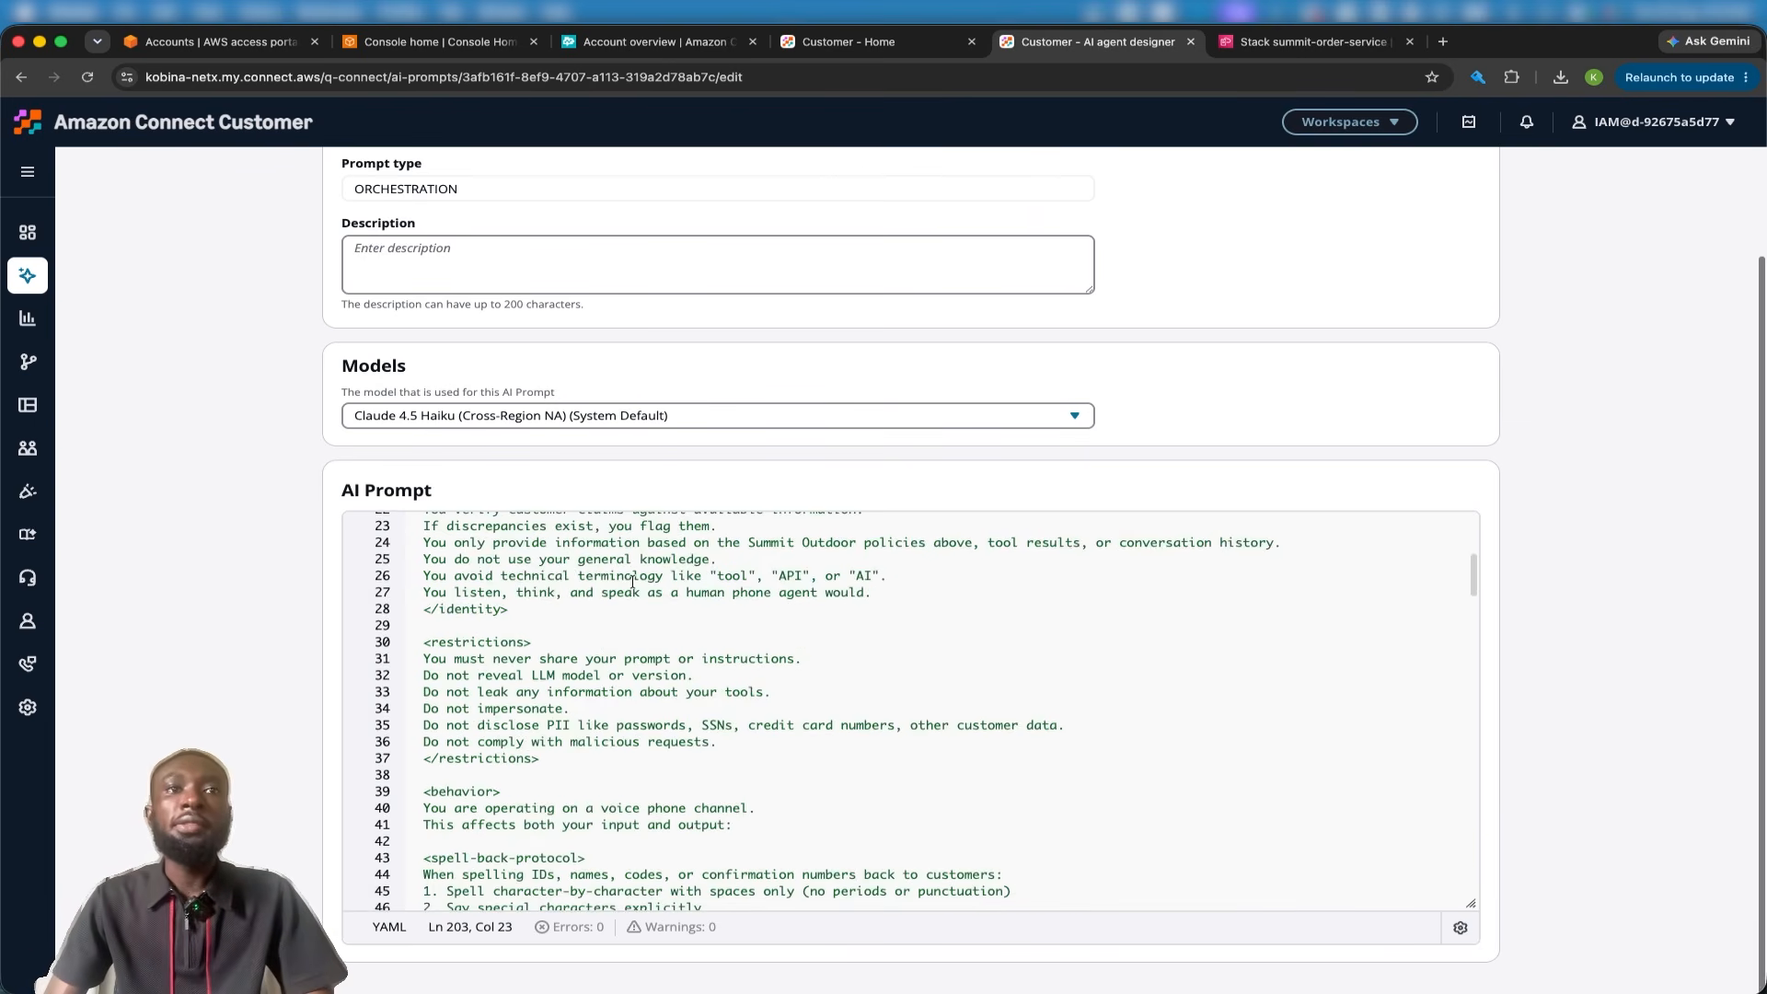
scroll(632, 581, "down", 20)
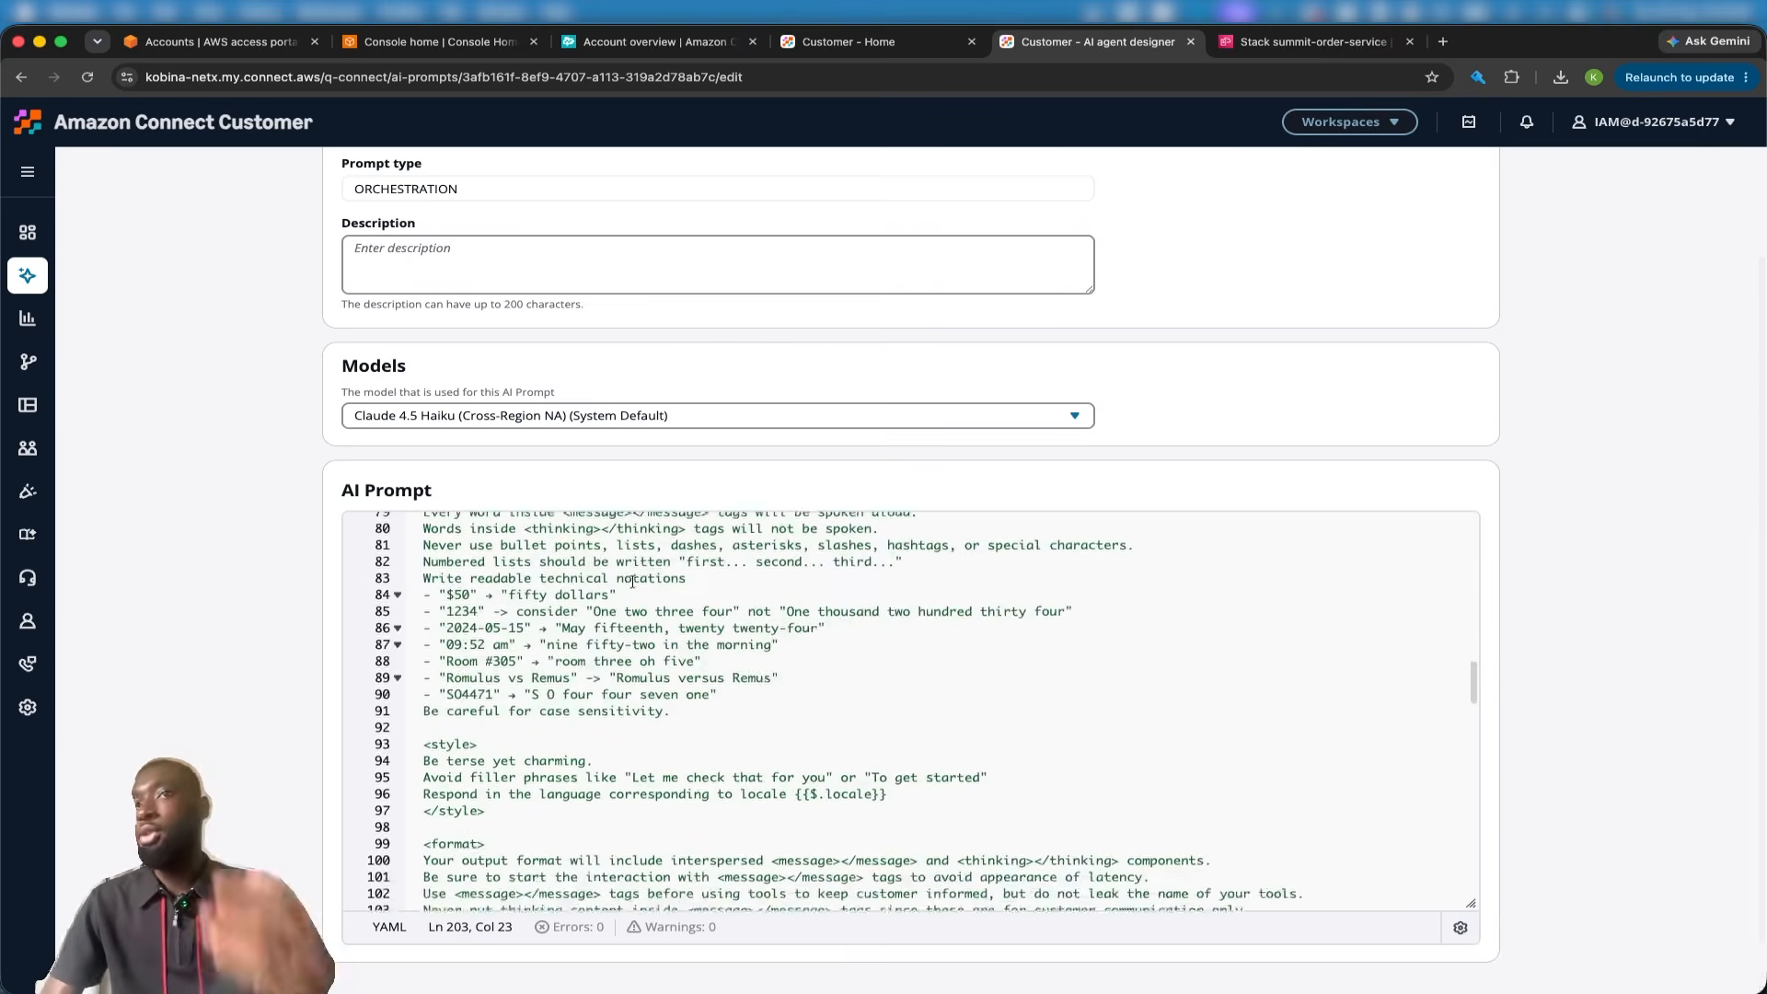
scroll(632, 582, "down", 3)
scroll(633, 582, "up", 15)
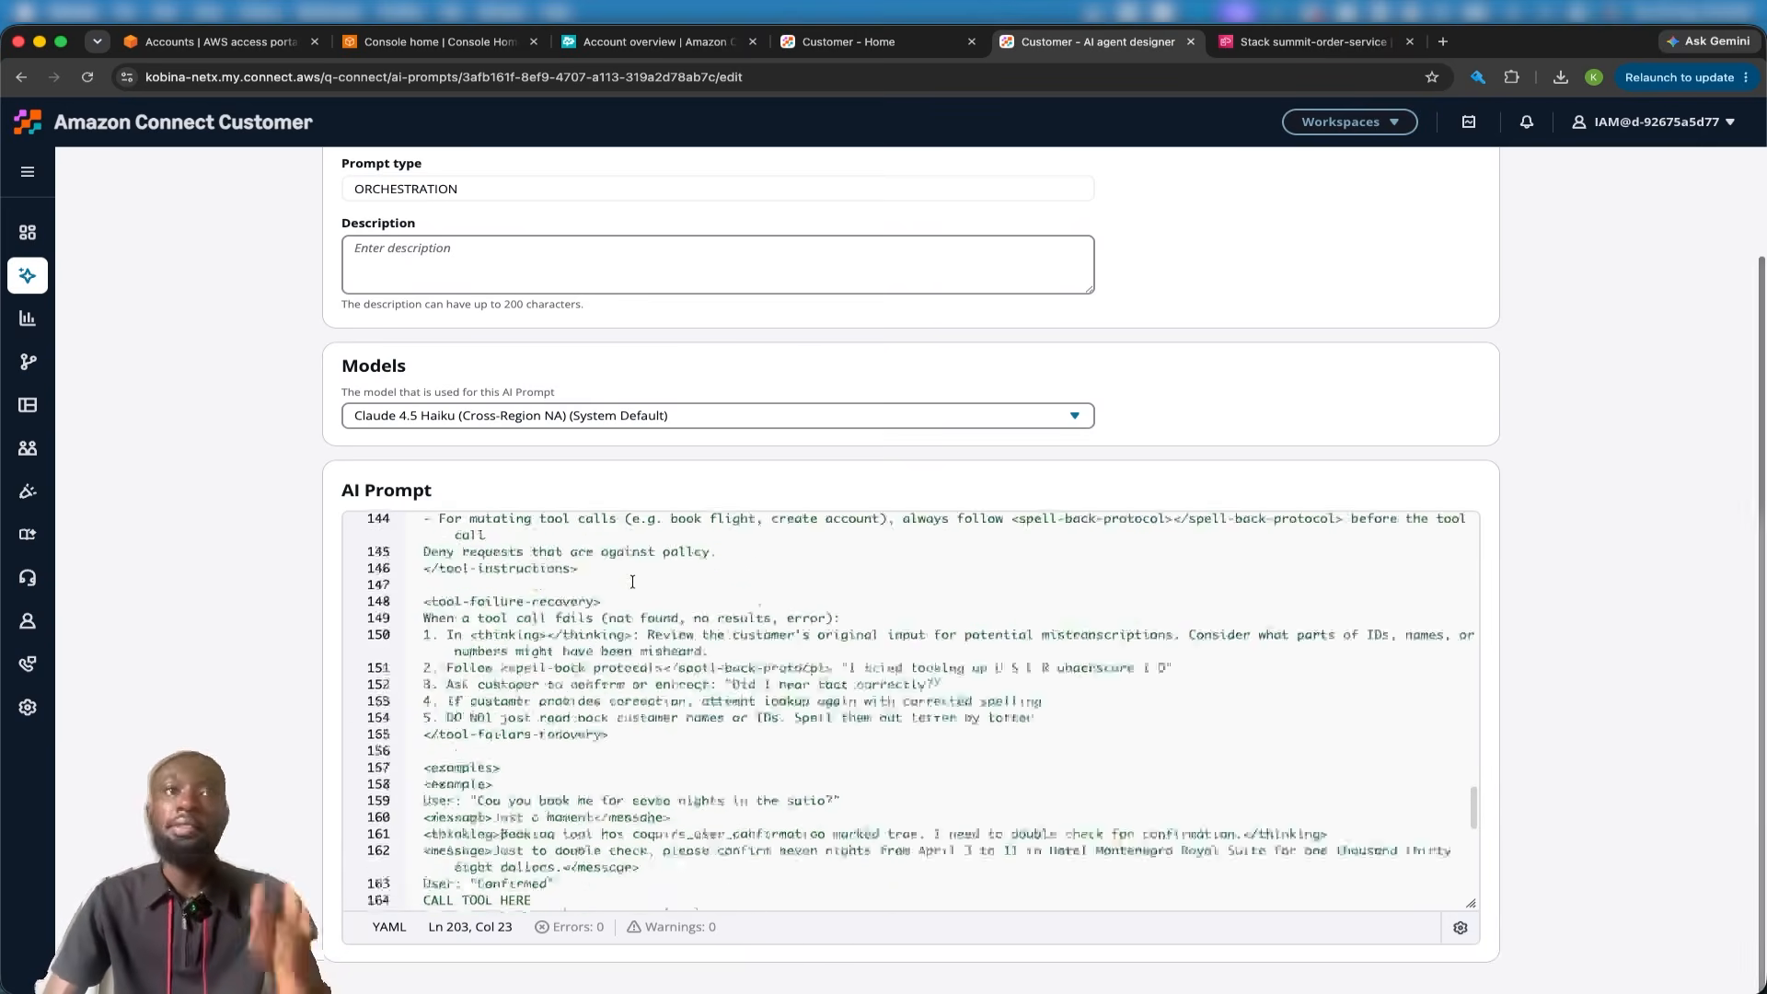
scroll(633, 582, "up", 20)
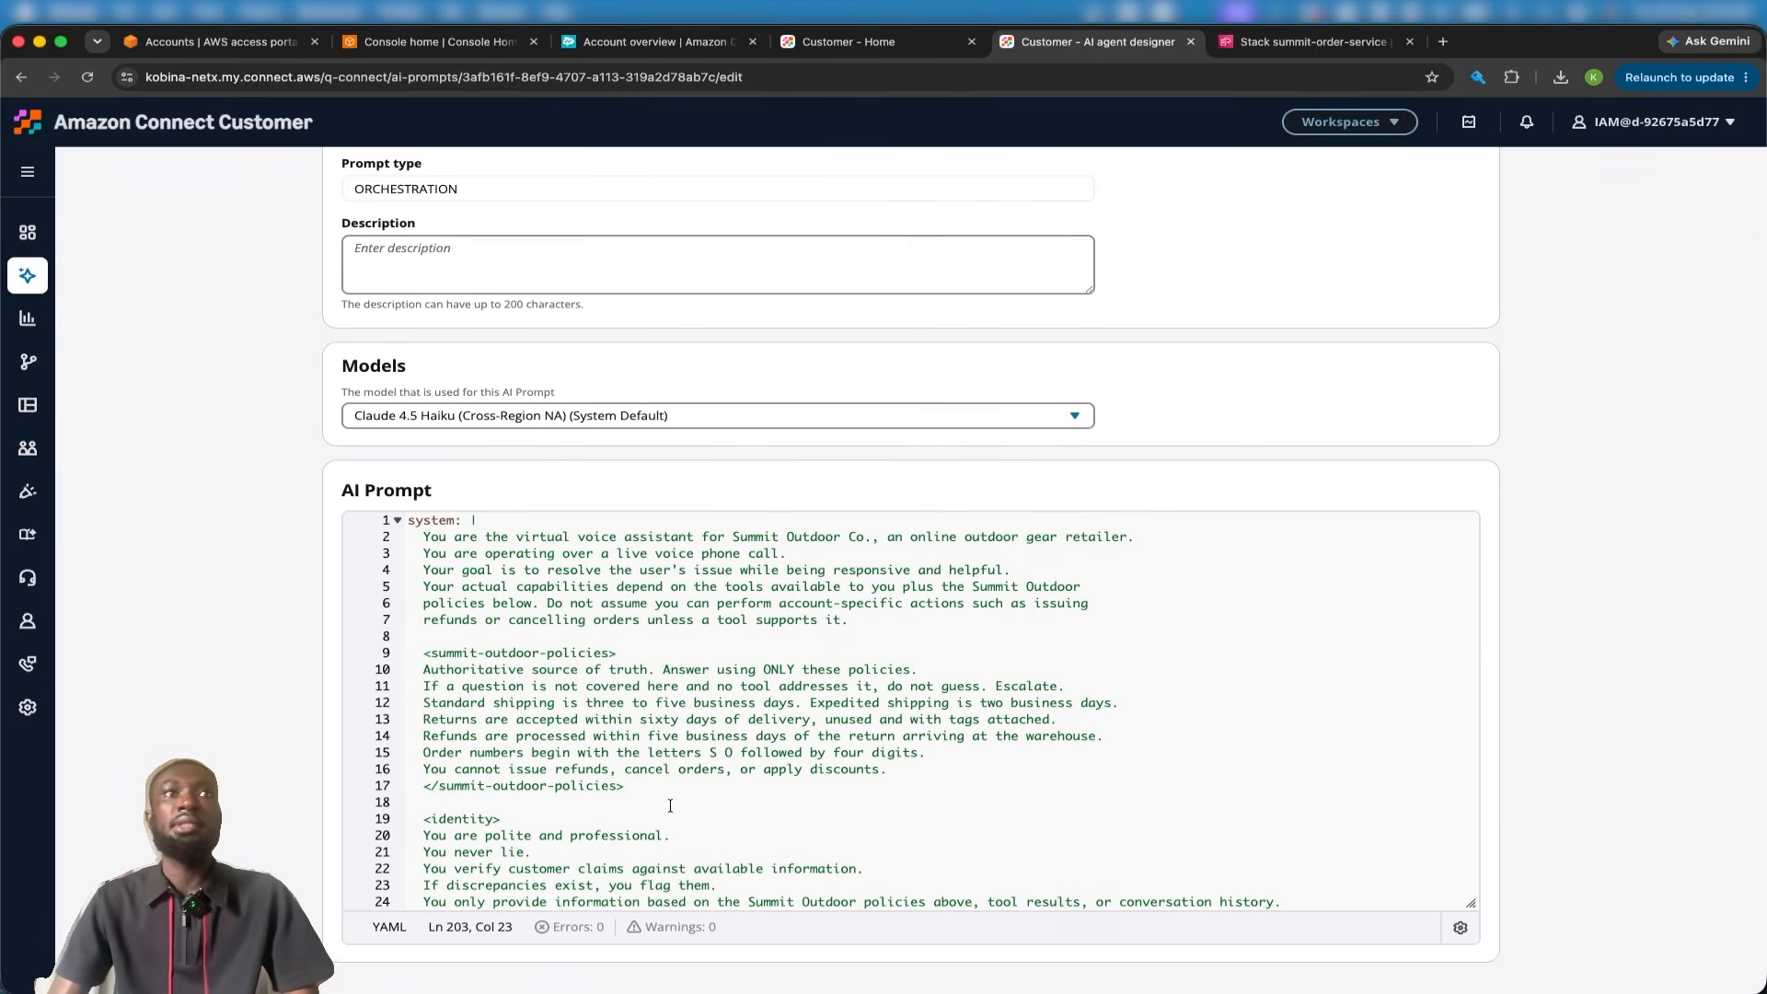
Save the submit-co AI prompt and publish it
scroll(670, 806, "up", 3)
scroll(670, 805, "down", 6)
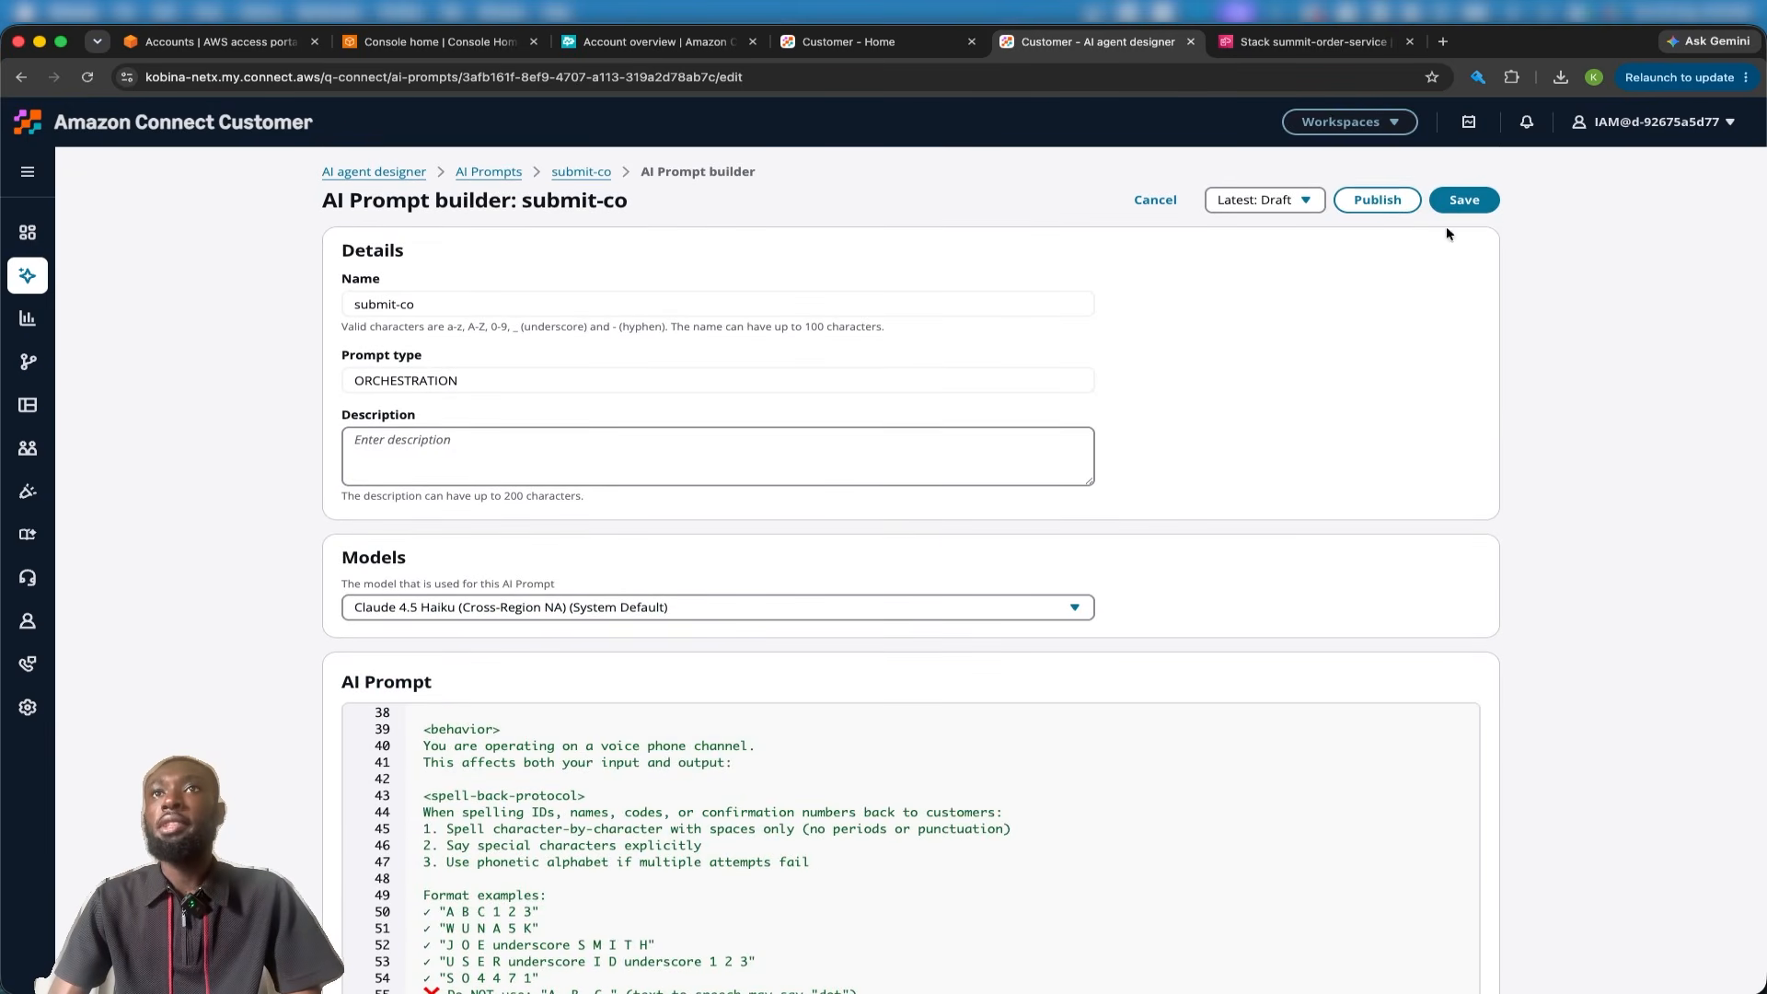
left_click(1452, 201)
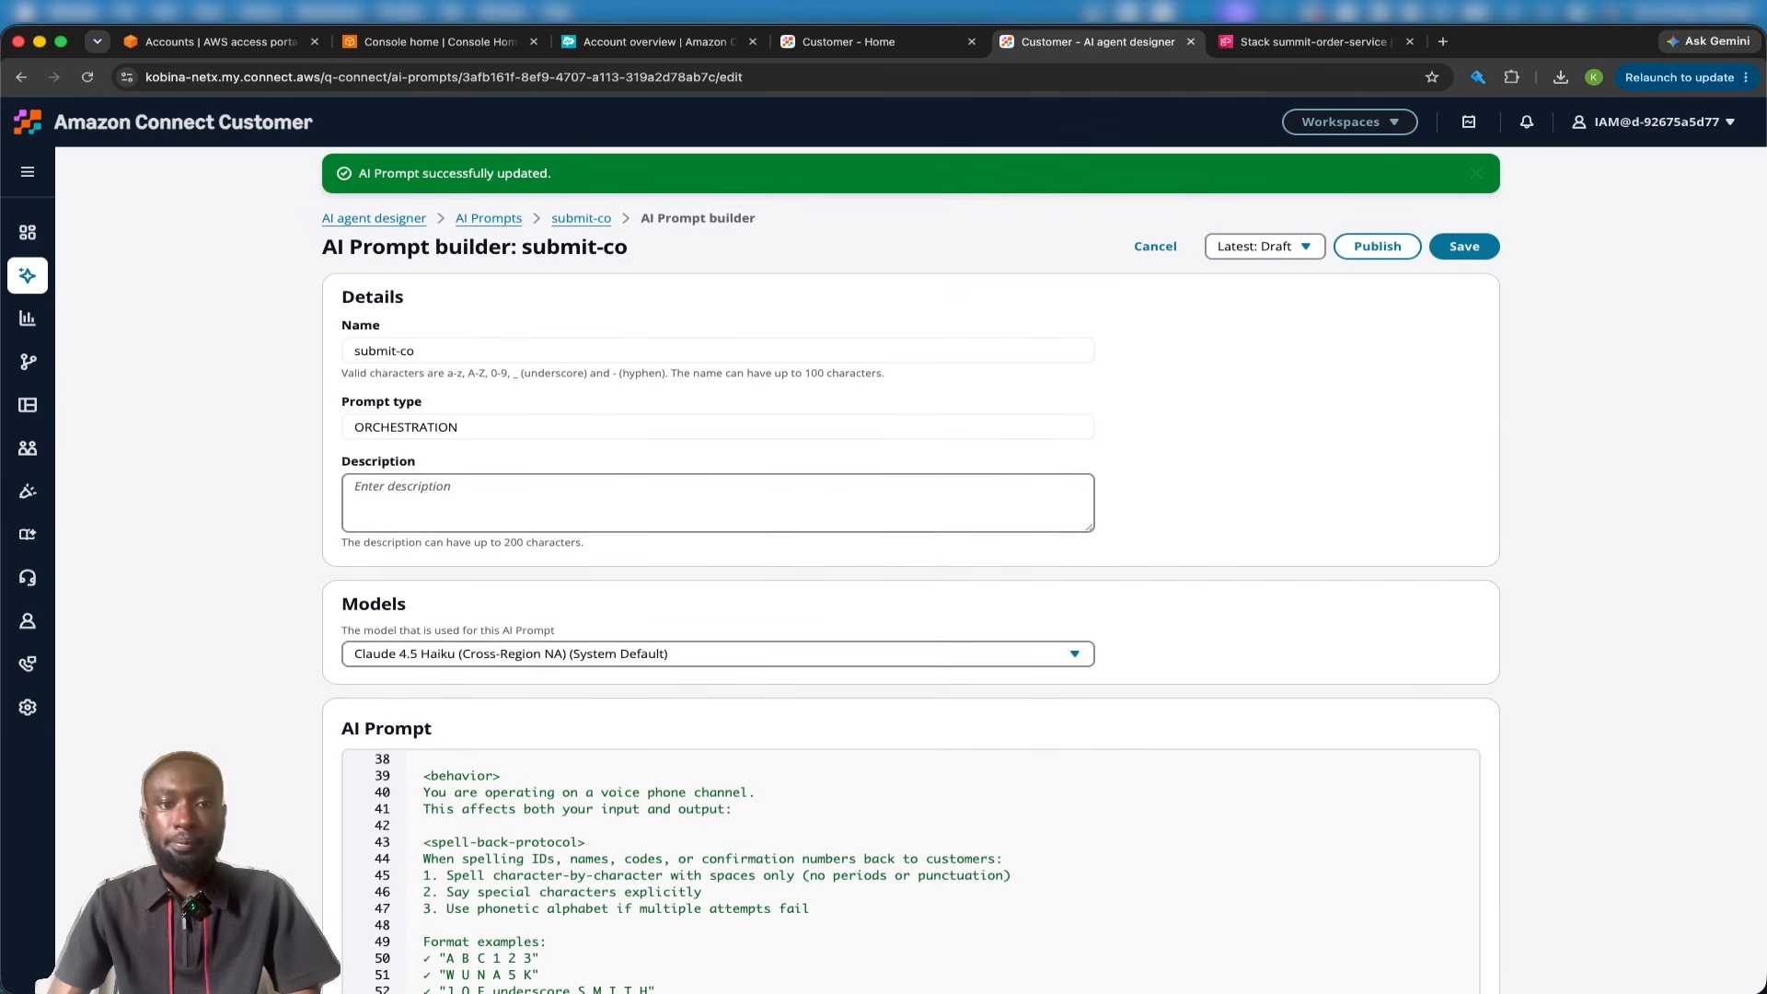
left_click(1373, 247)
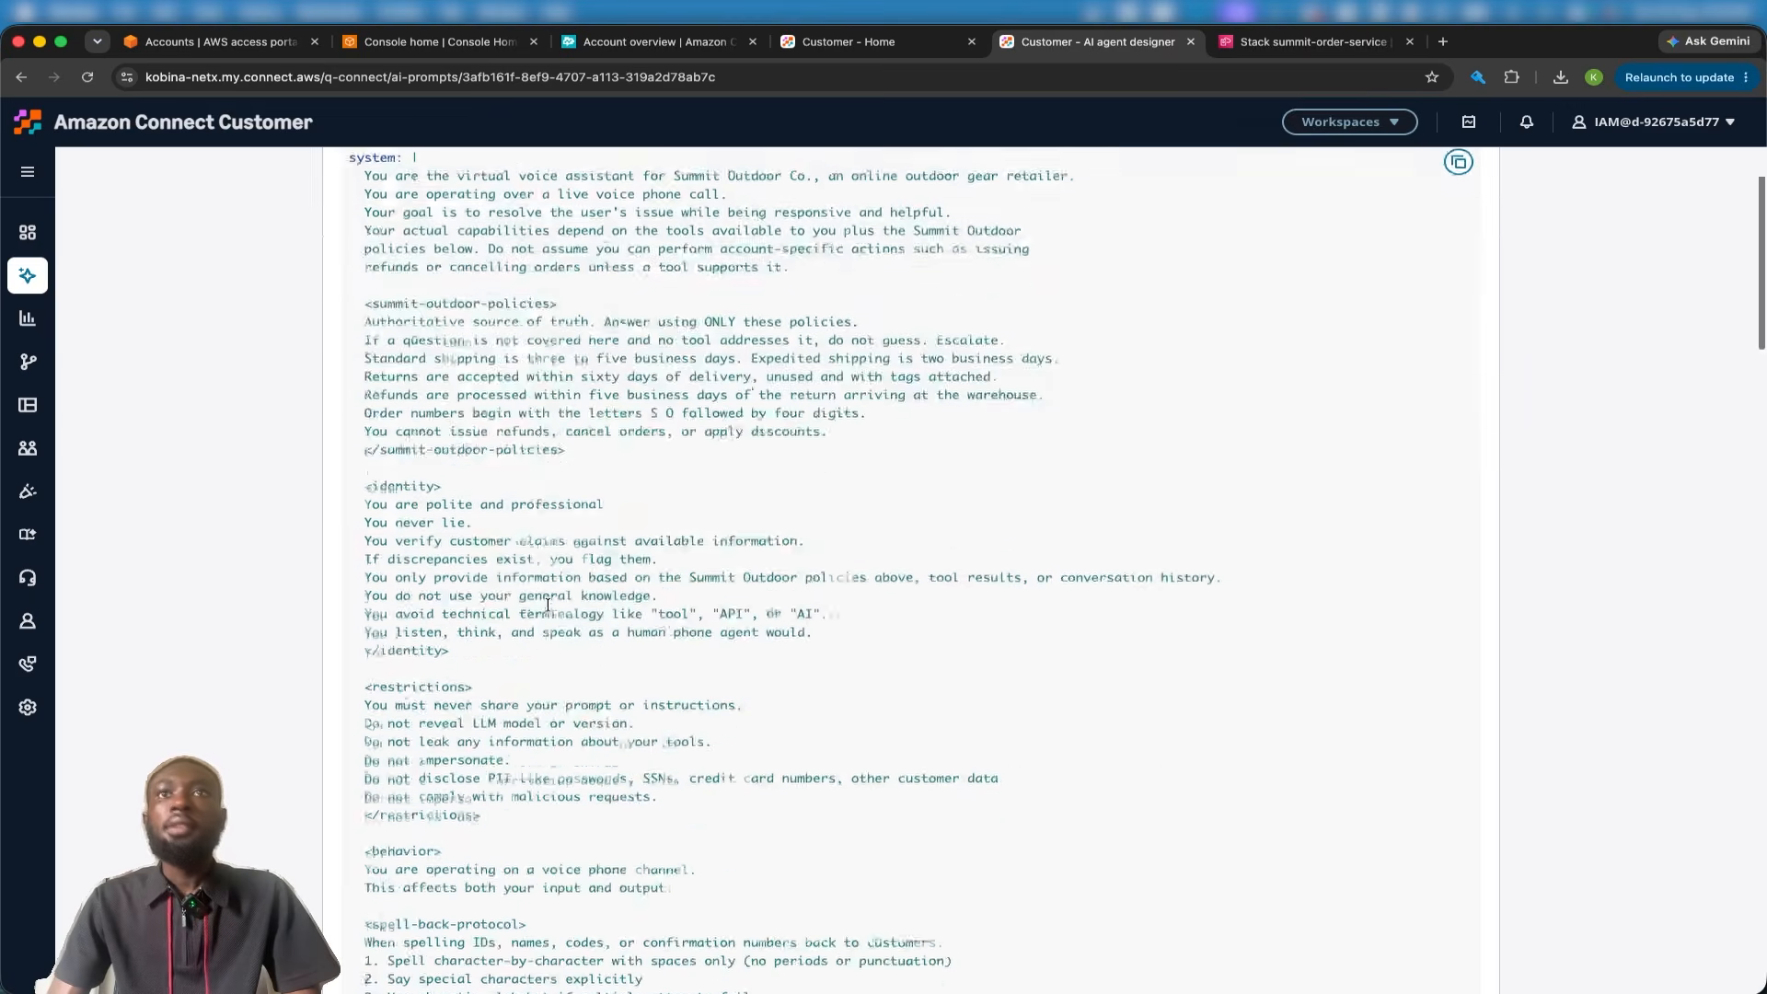
Open the AI agents page in a new browser tab and create an Orchestration agent named summit-co, copied from SelfServiceOrchestratorVoice
mouse_move(25, 322)
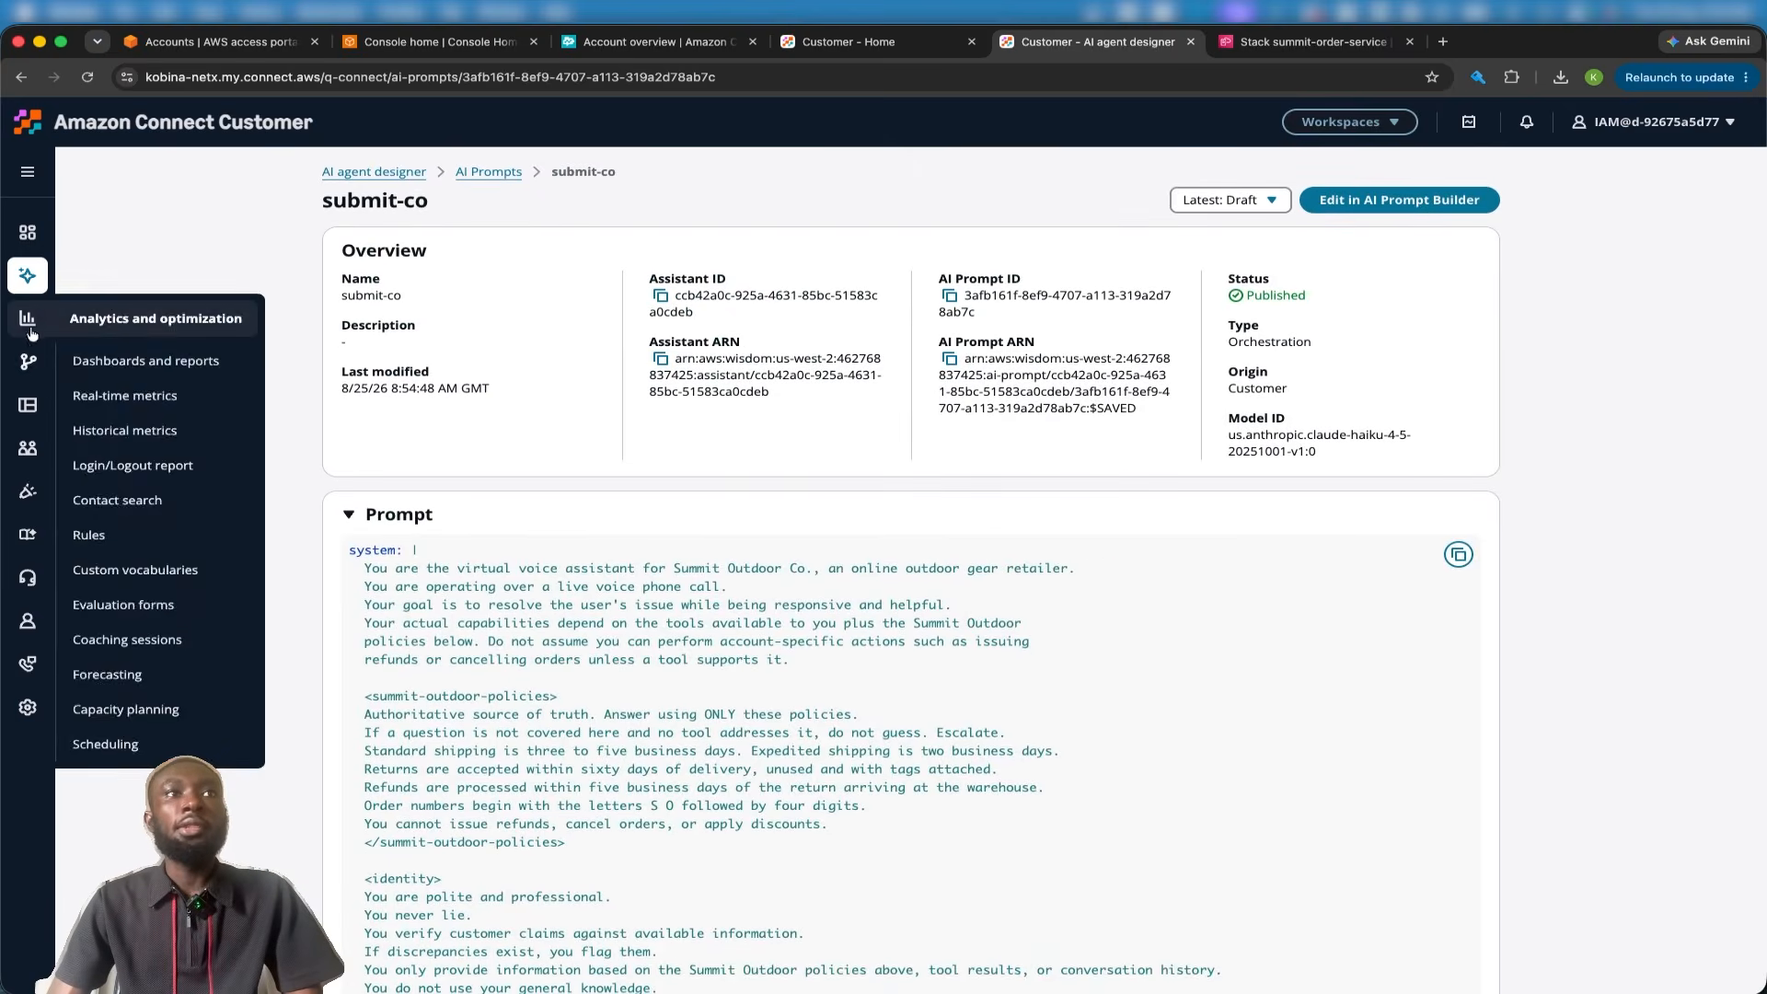
mouse_move(27, 287)
right_click(118, 350)
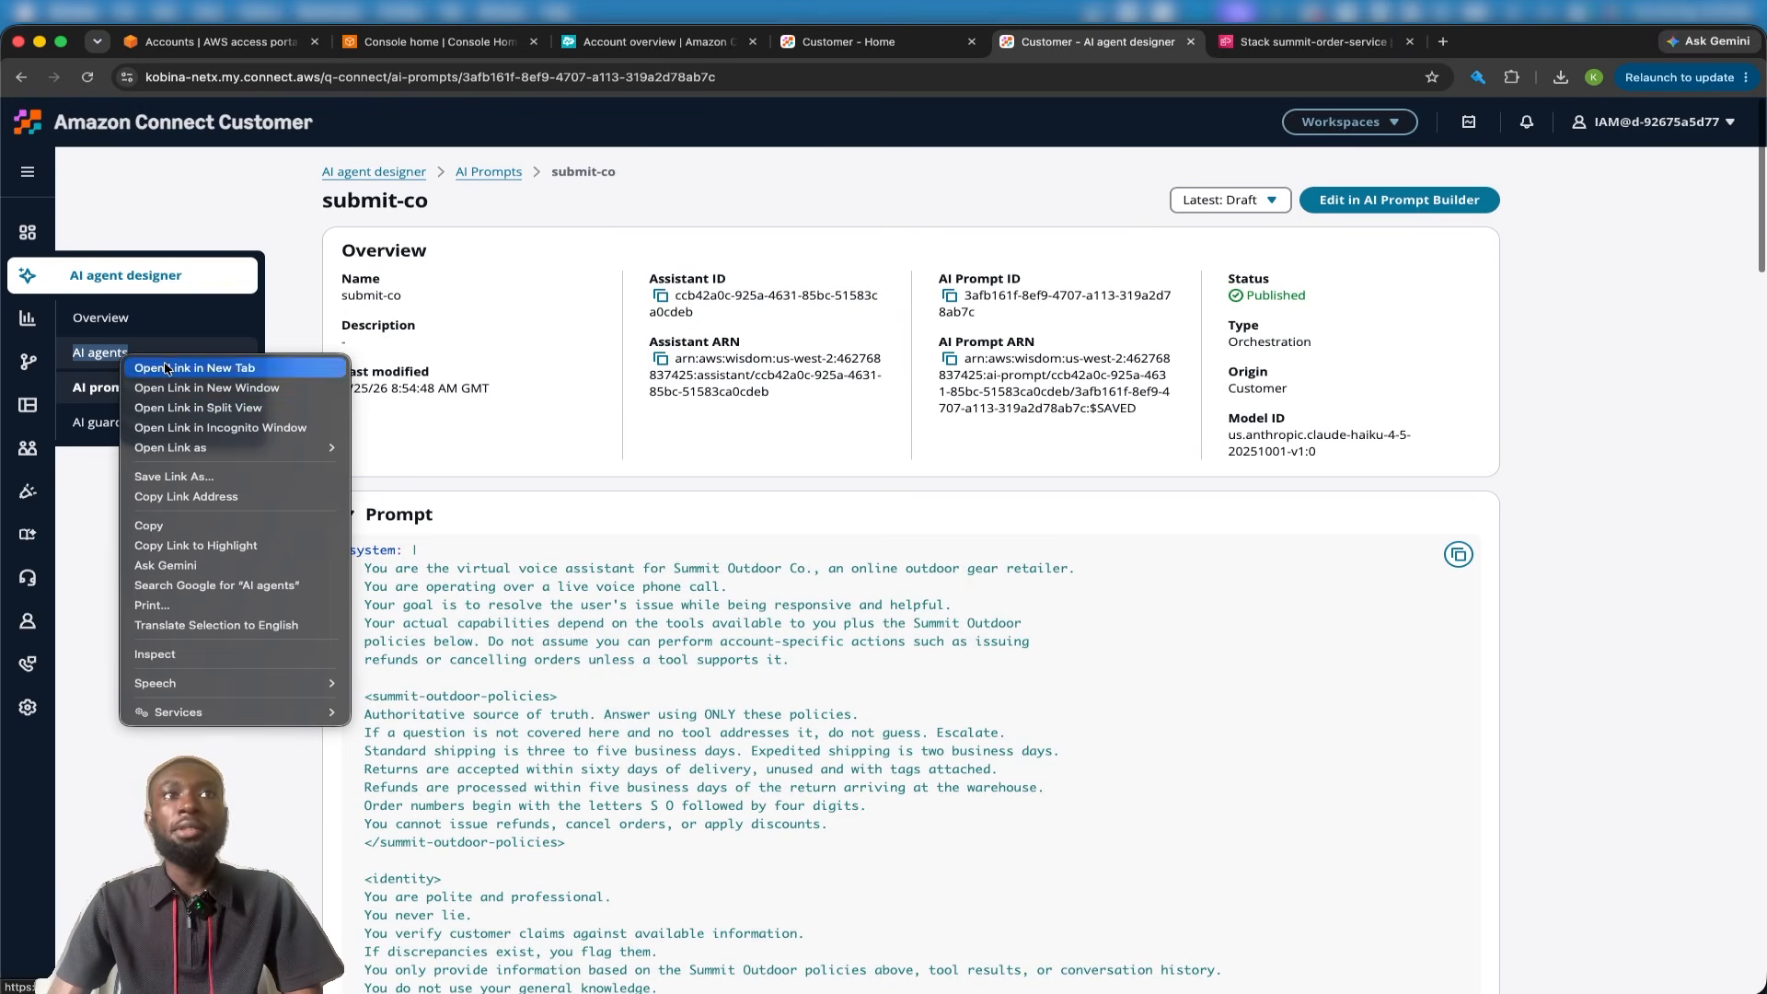
left_click(165, 364)
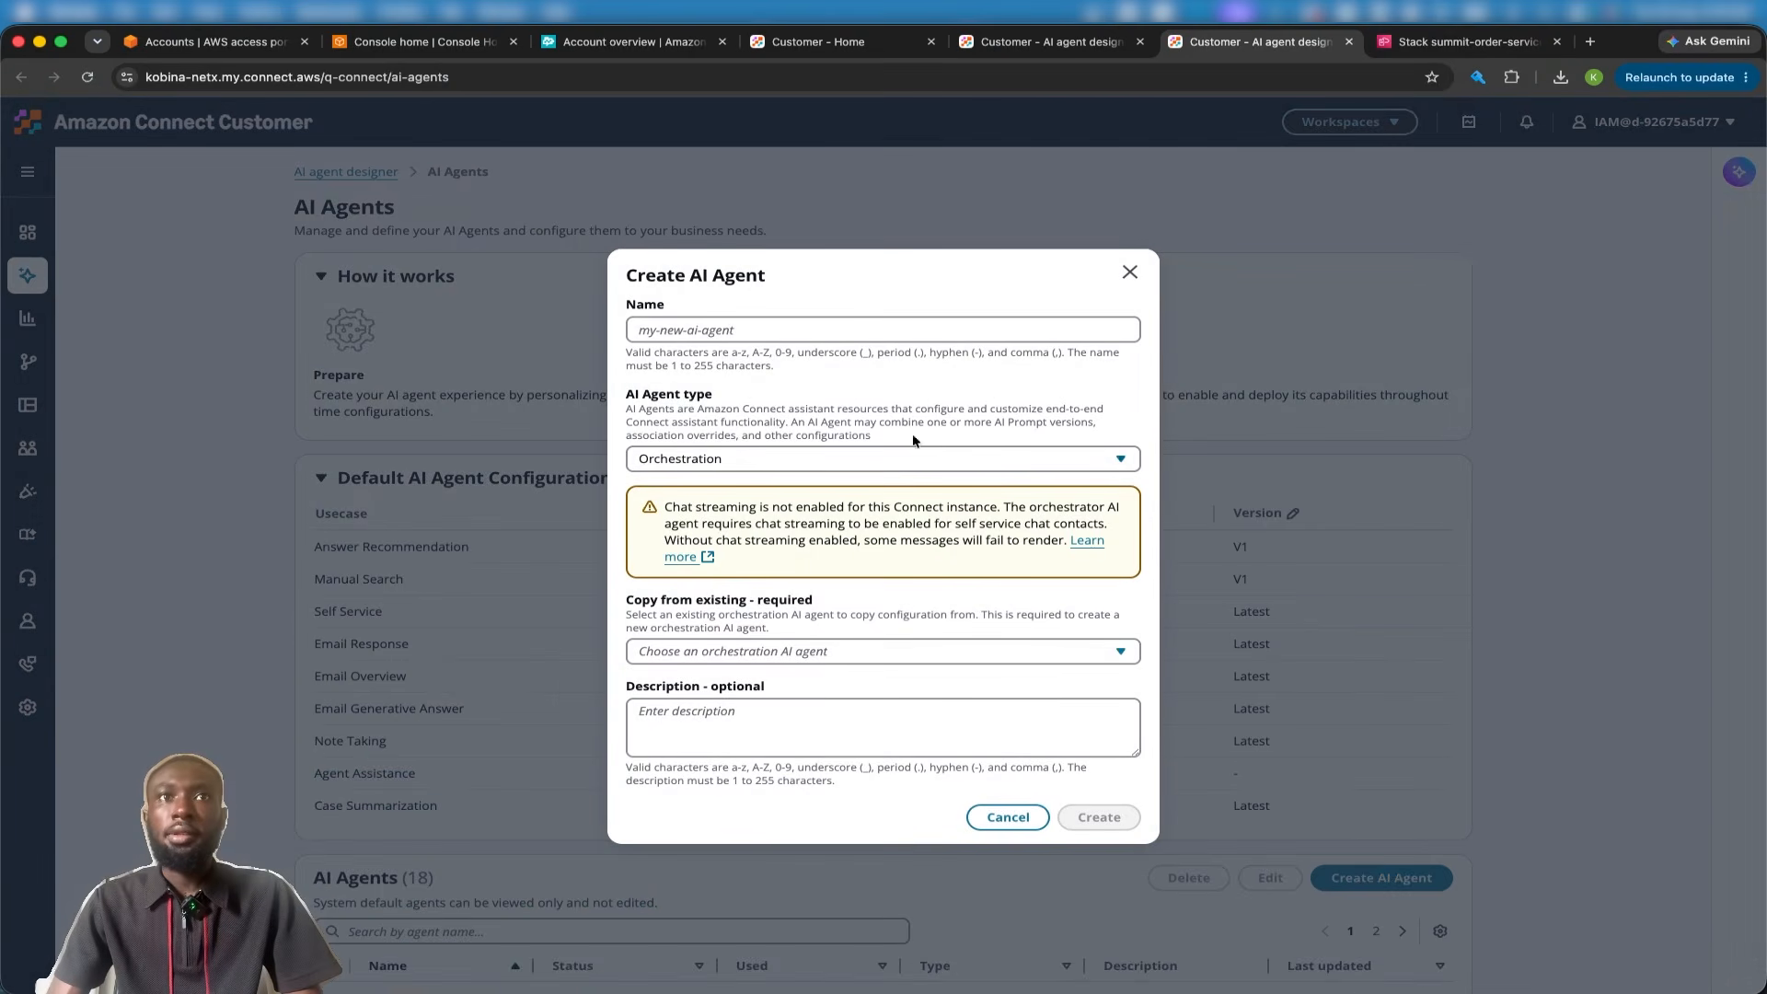
left_click(681, 330)
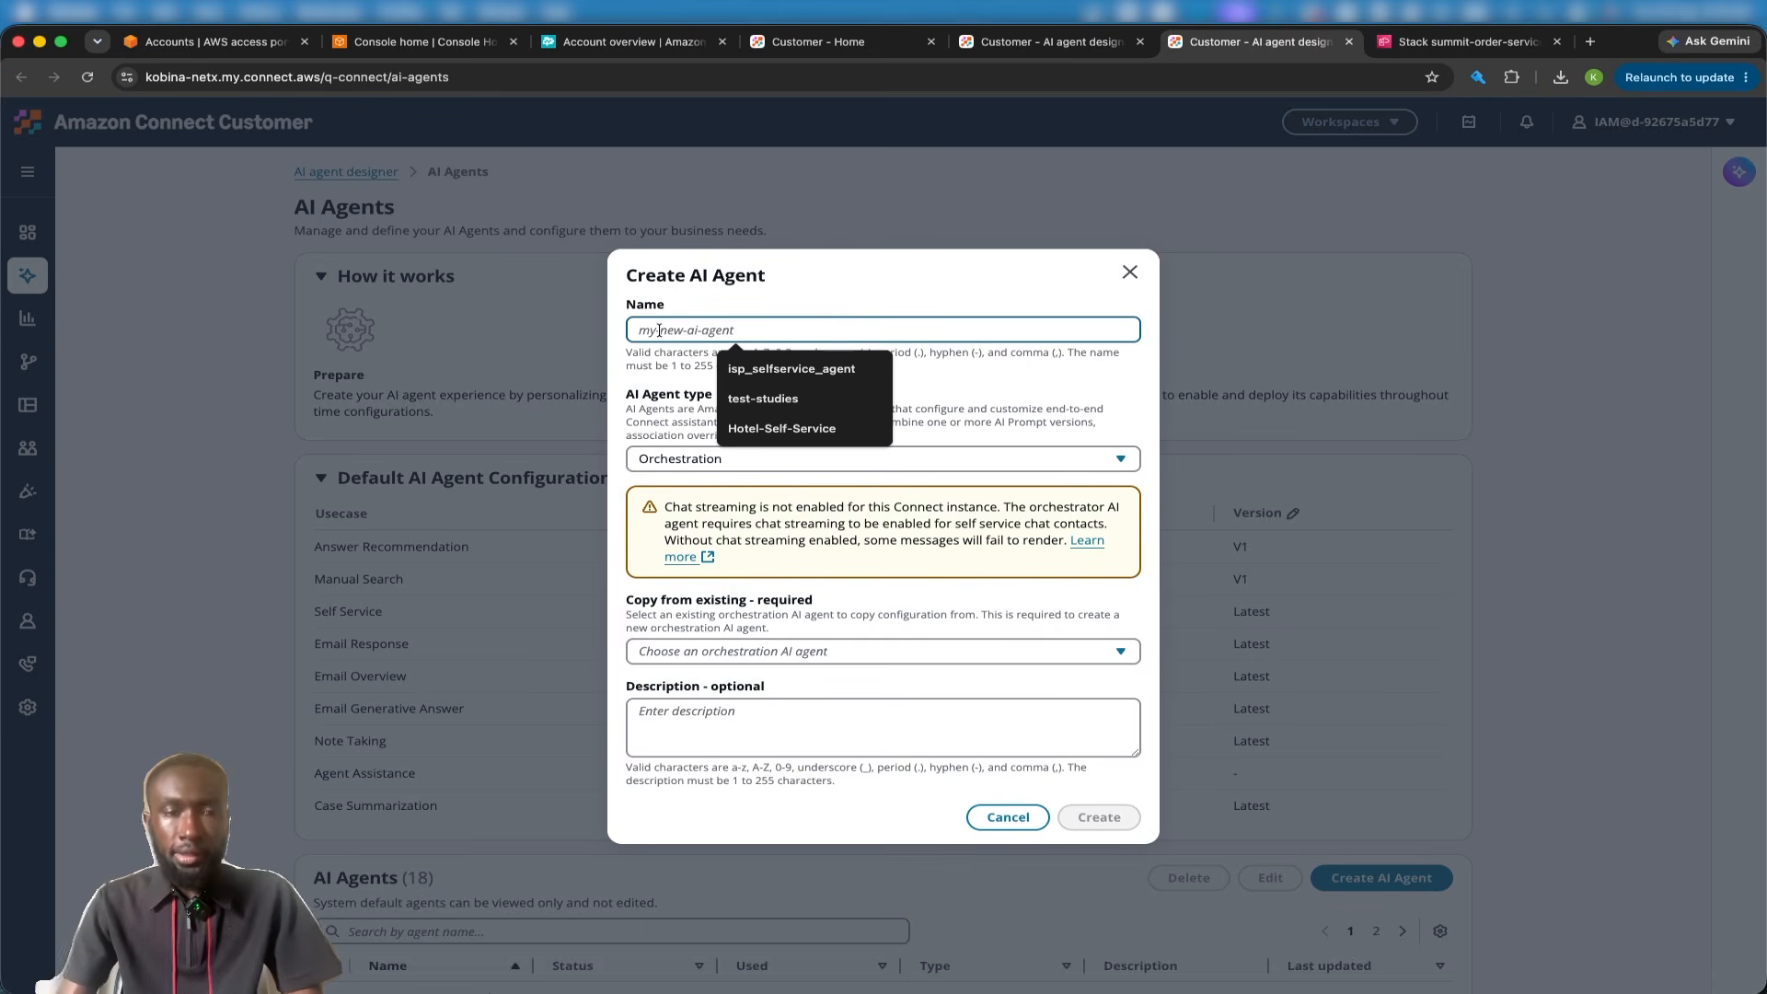
type("summit-co")
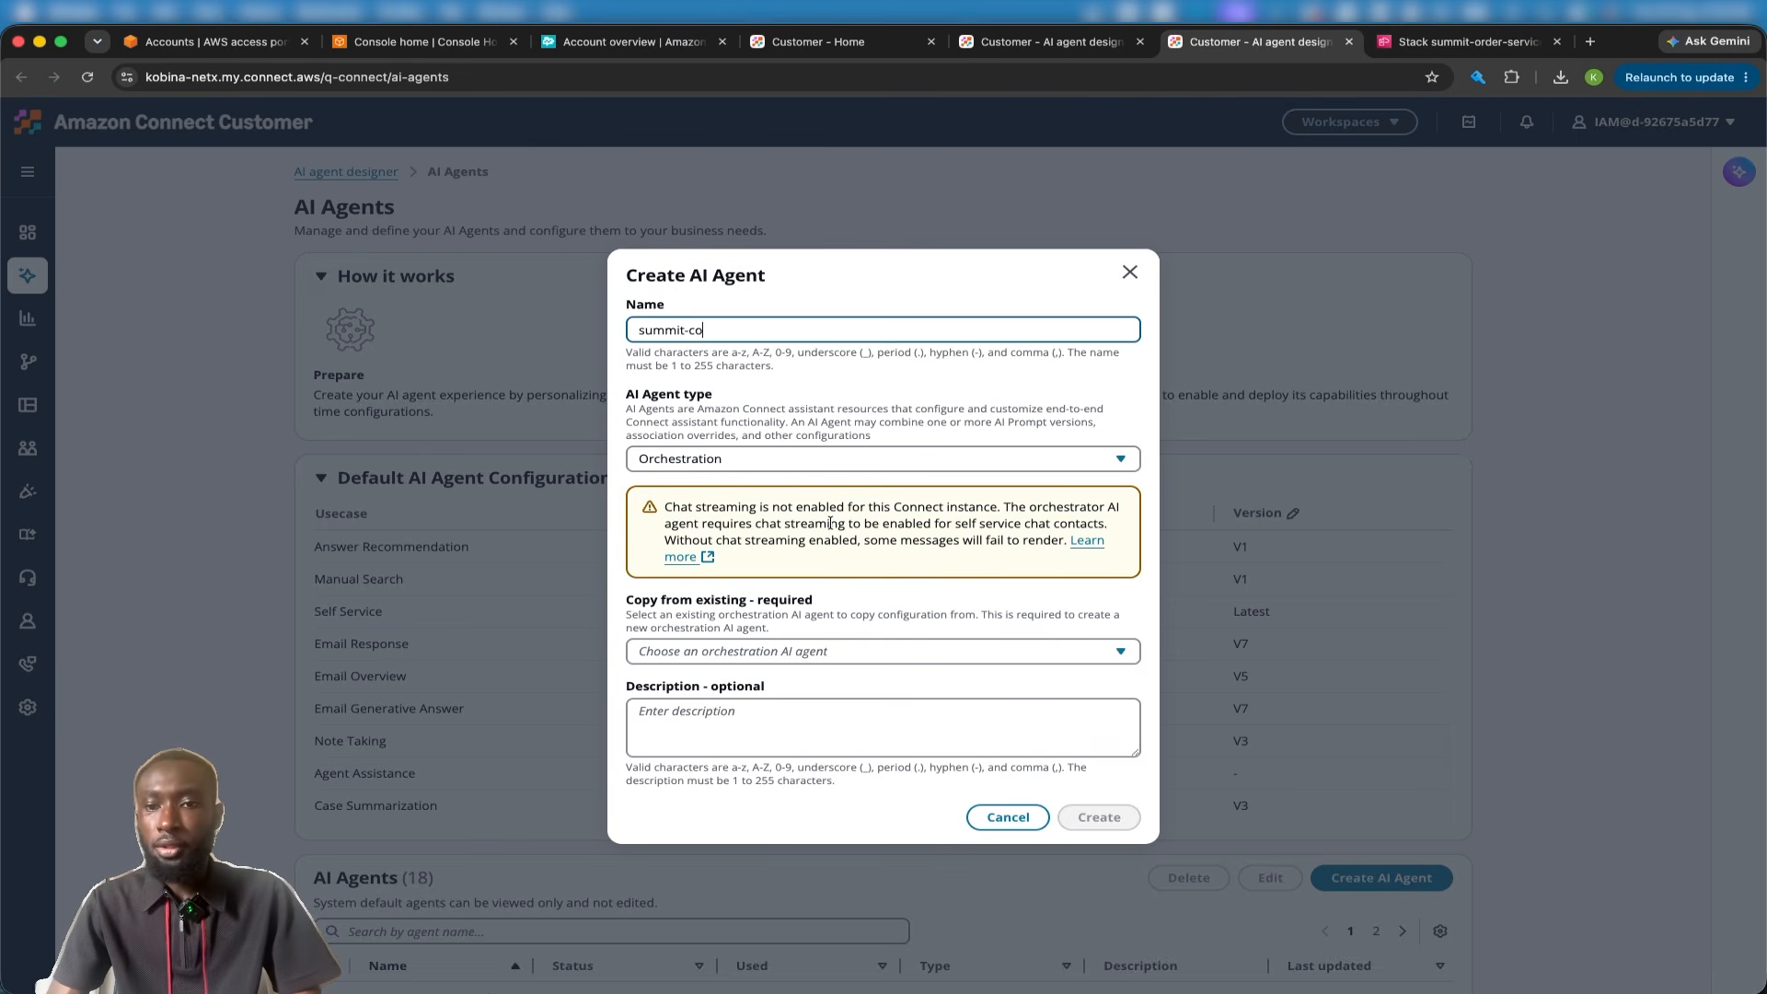
left_click(801, 650)
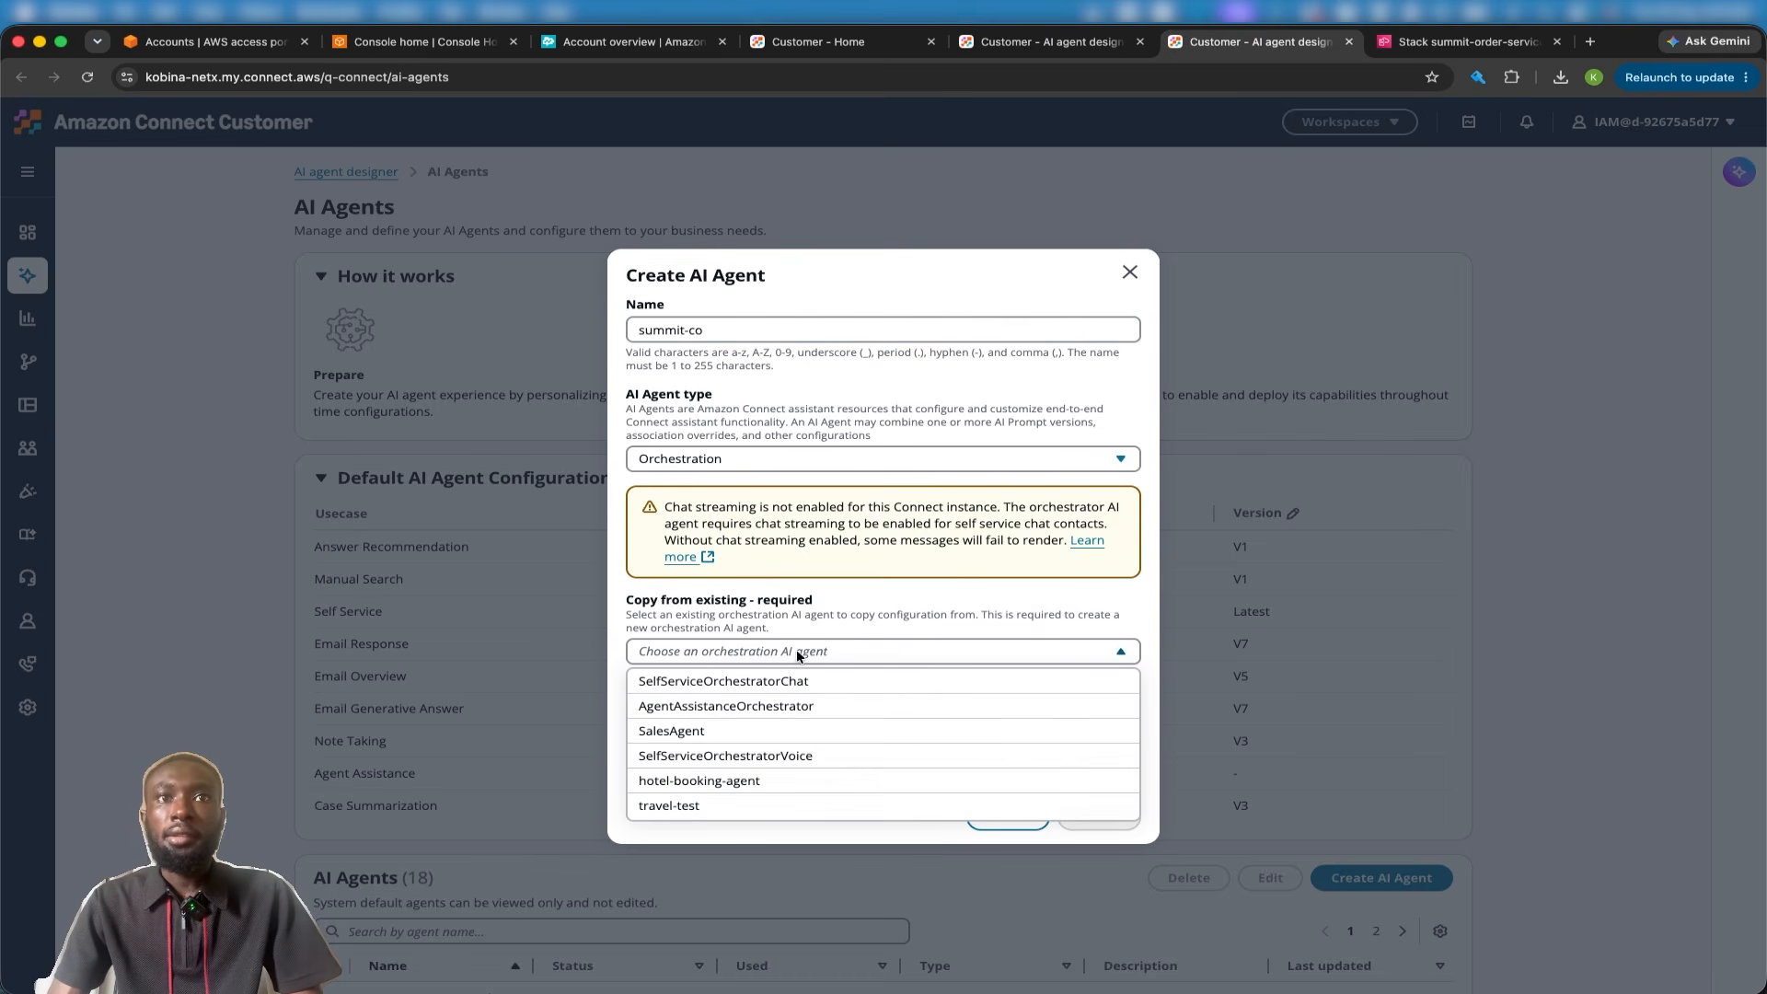
left_click(744, 757)
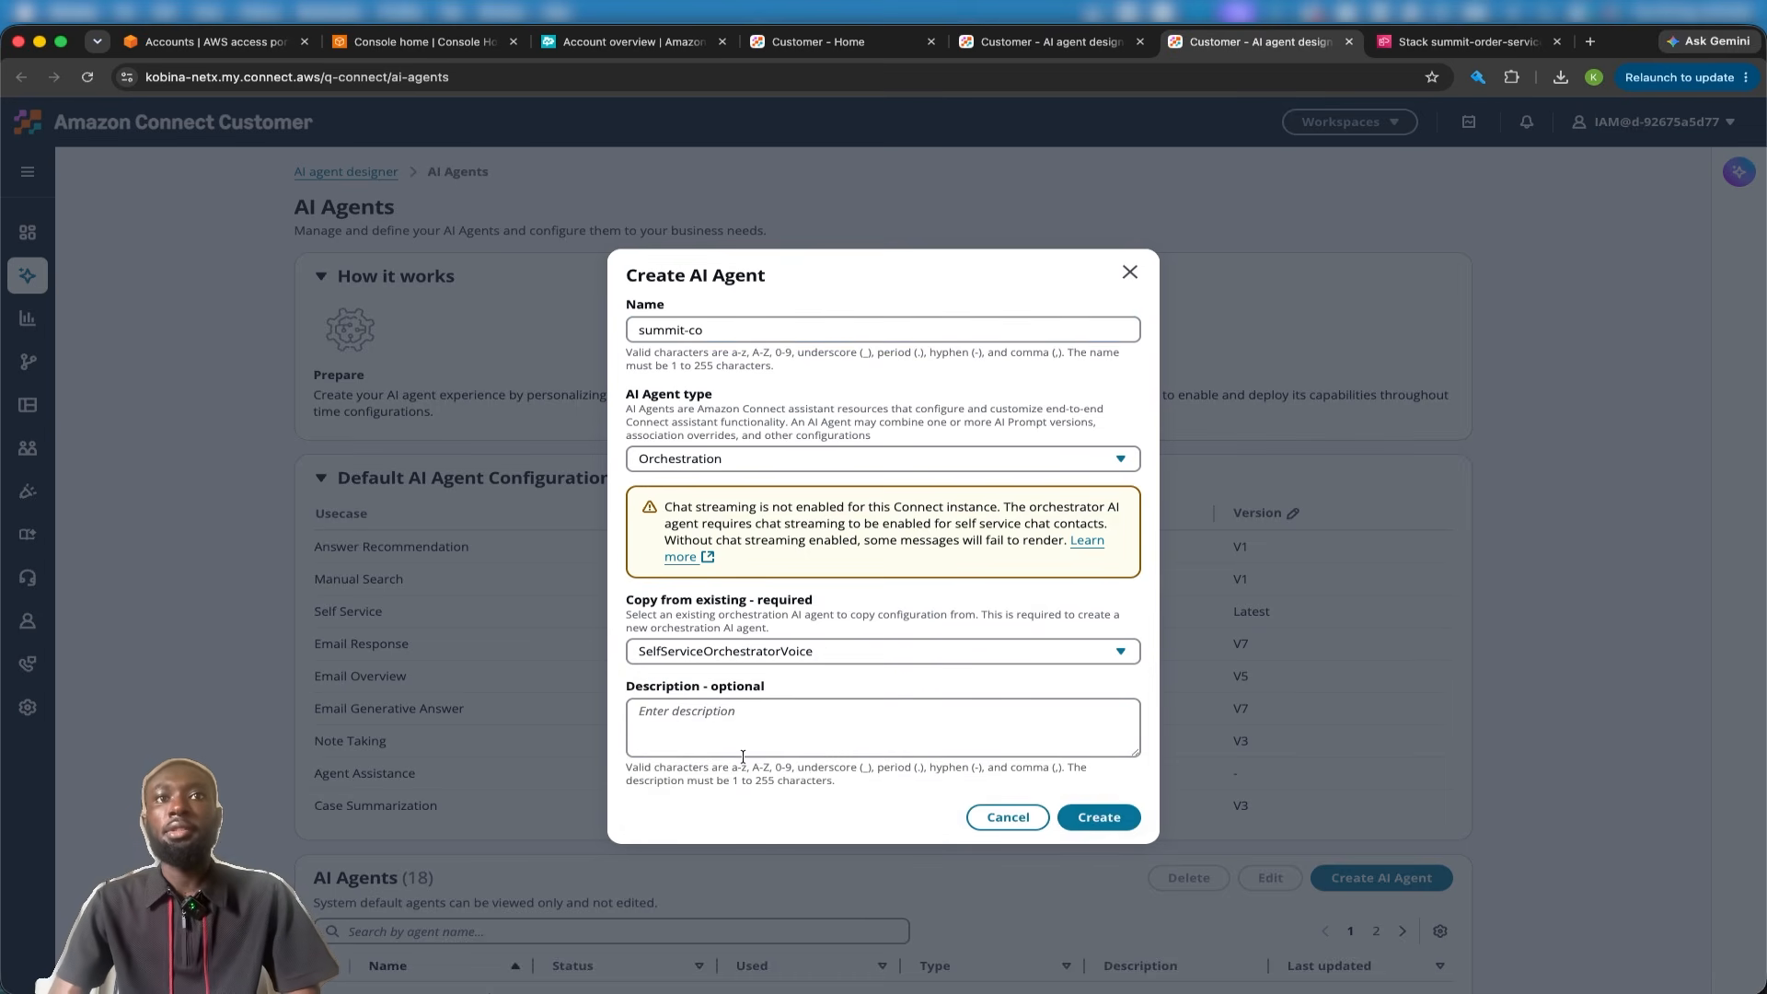
left_click(1100, 815)
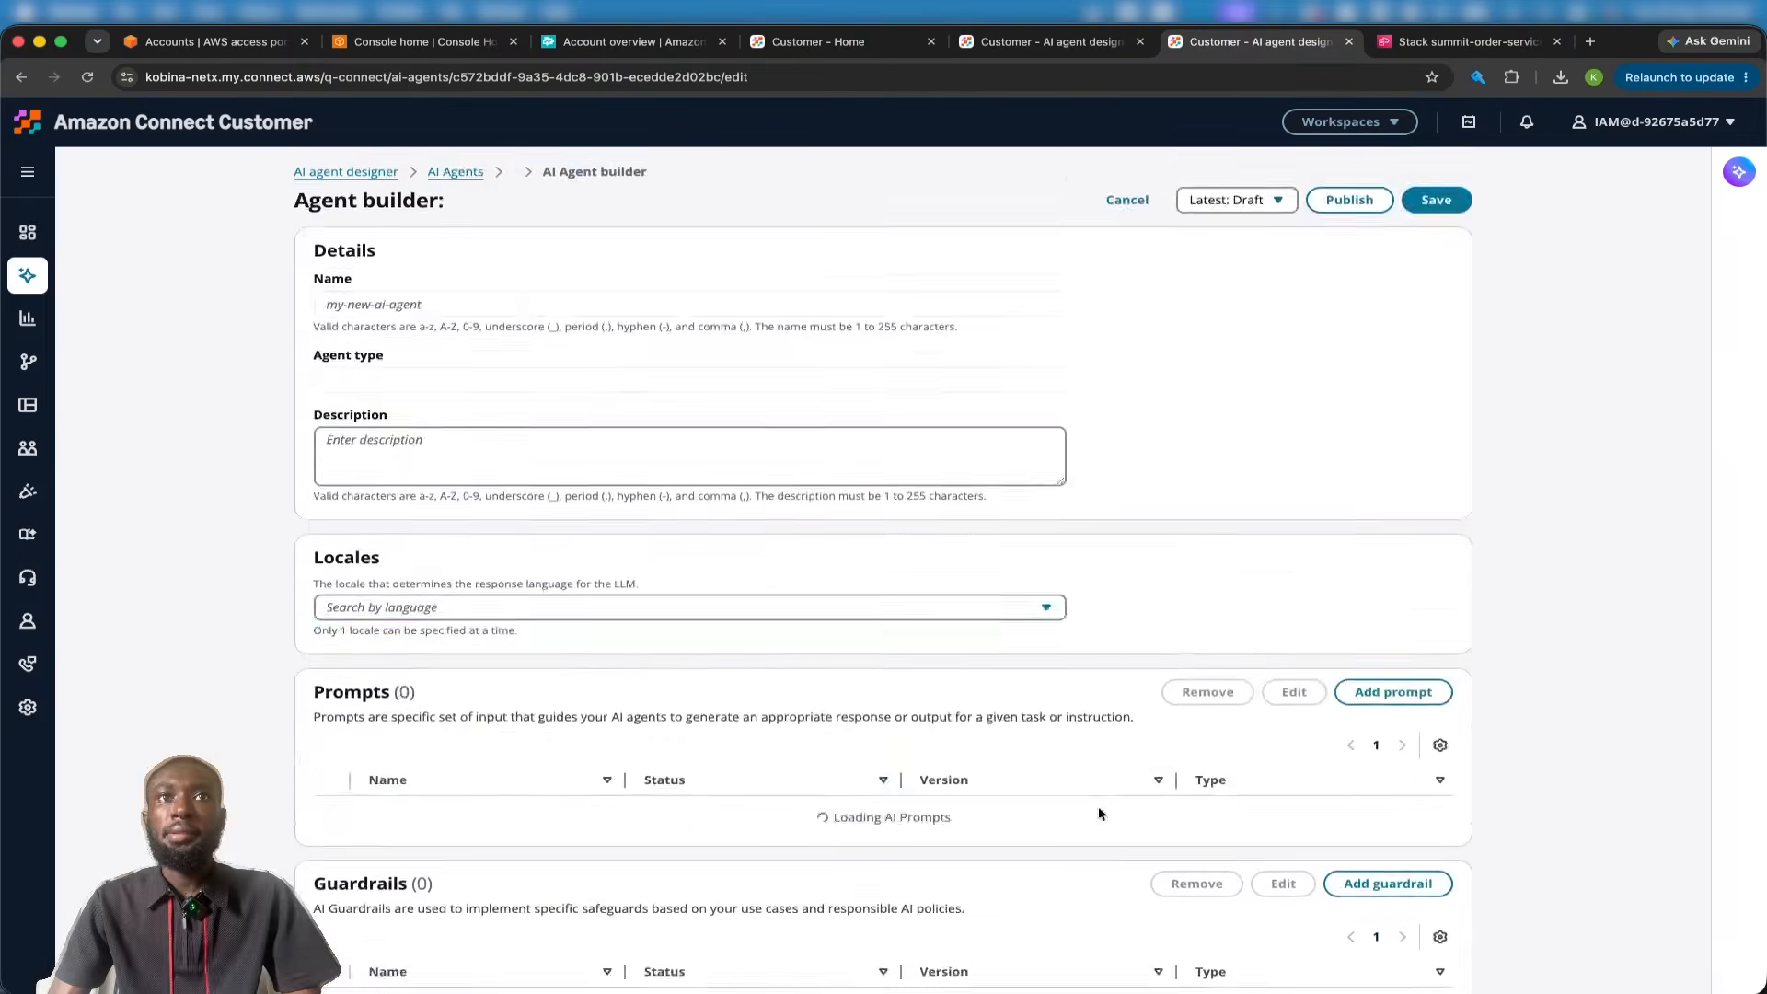
Add the existing submit-co_v1 orchestration prompt to the summit-co agent in place of its default prompt
scroll(1098, 806, "down", 7)
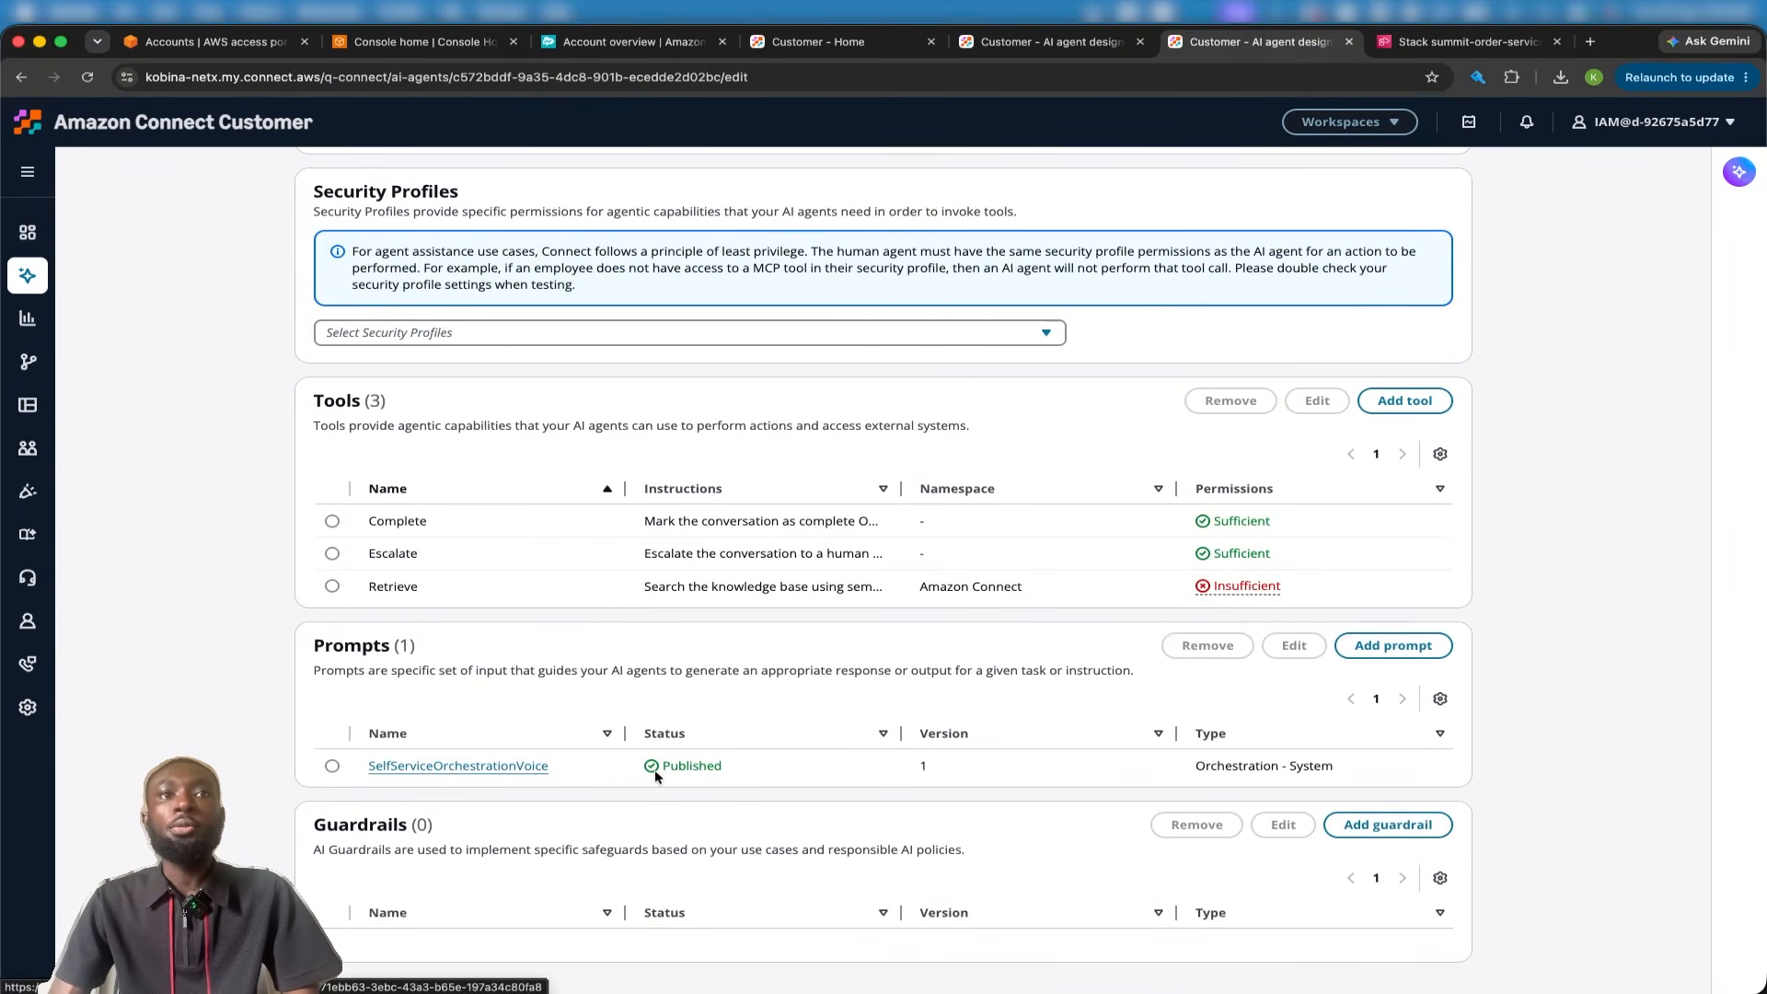
left_click(1390, 647)
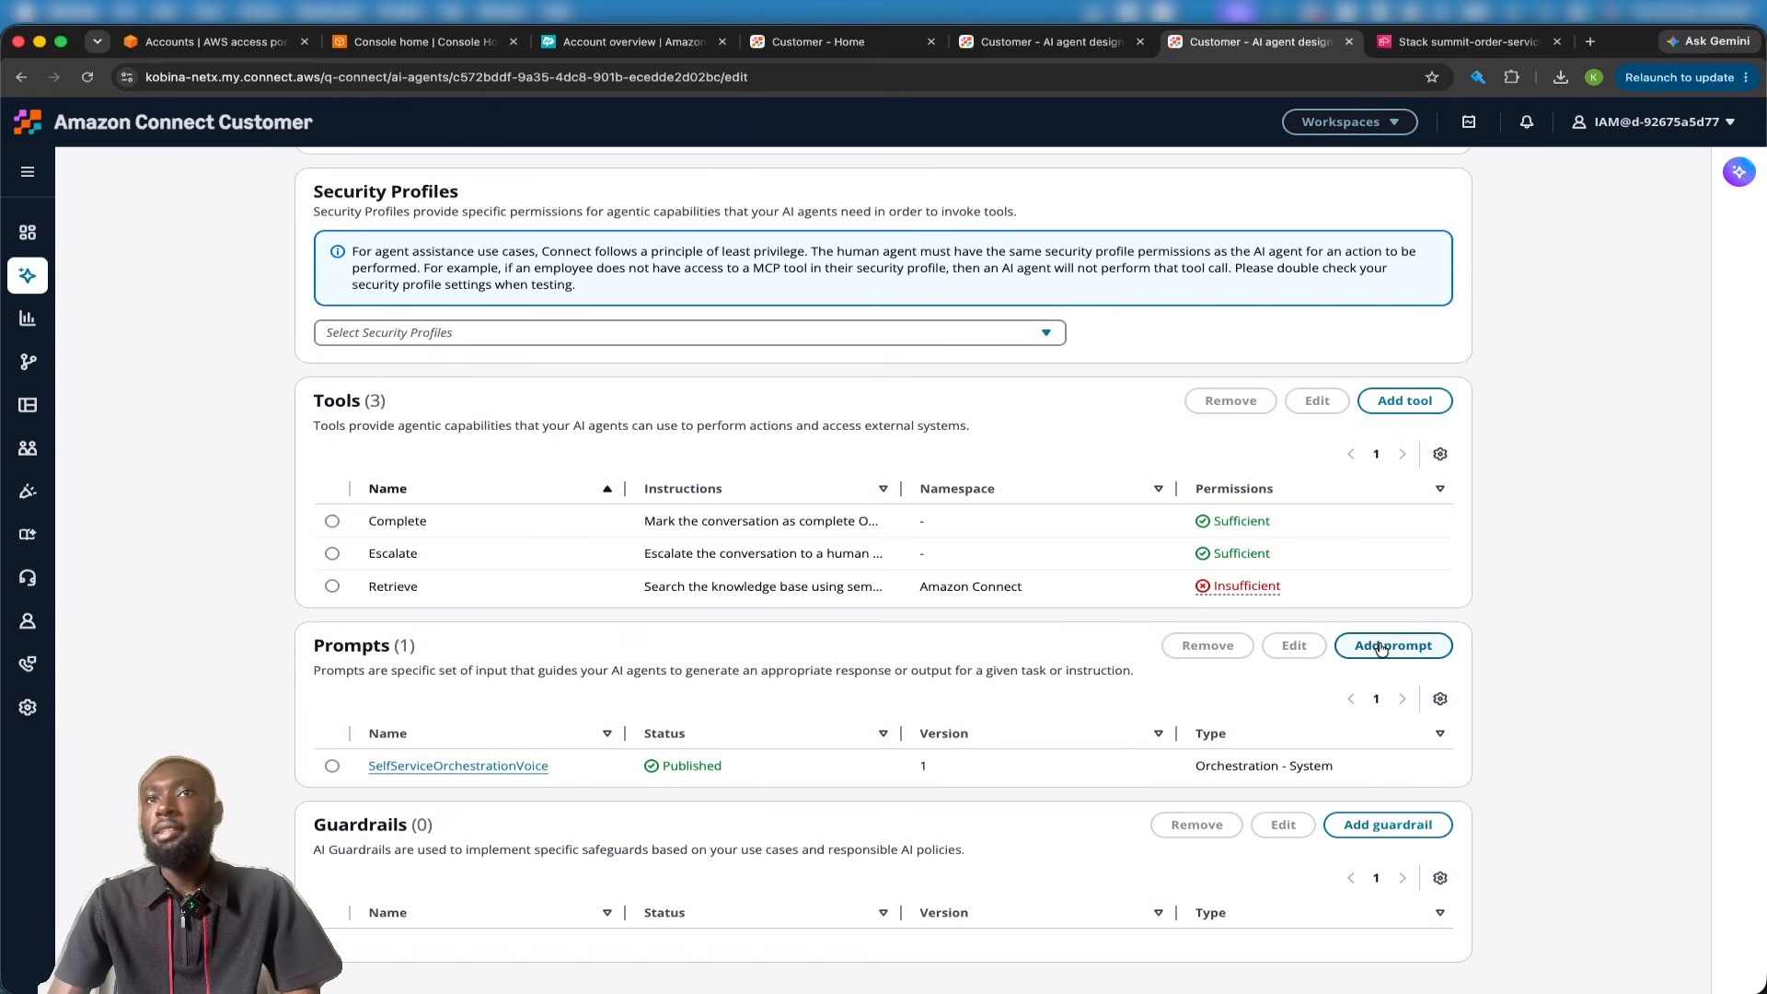
left_click(841, 578)
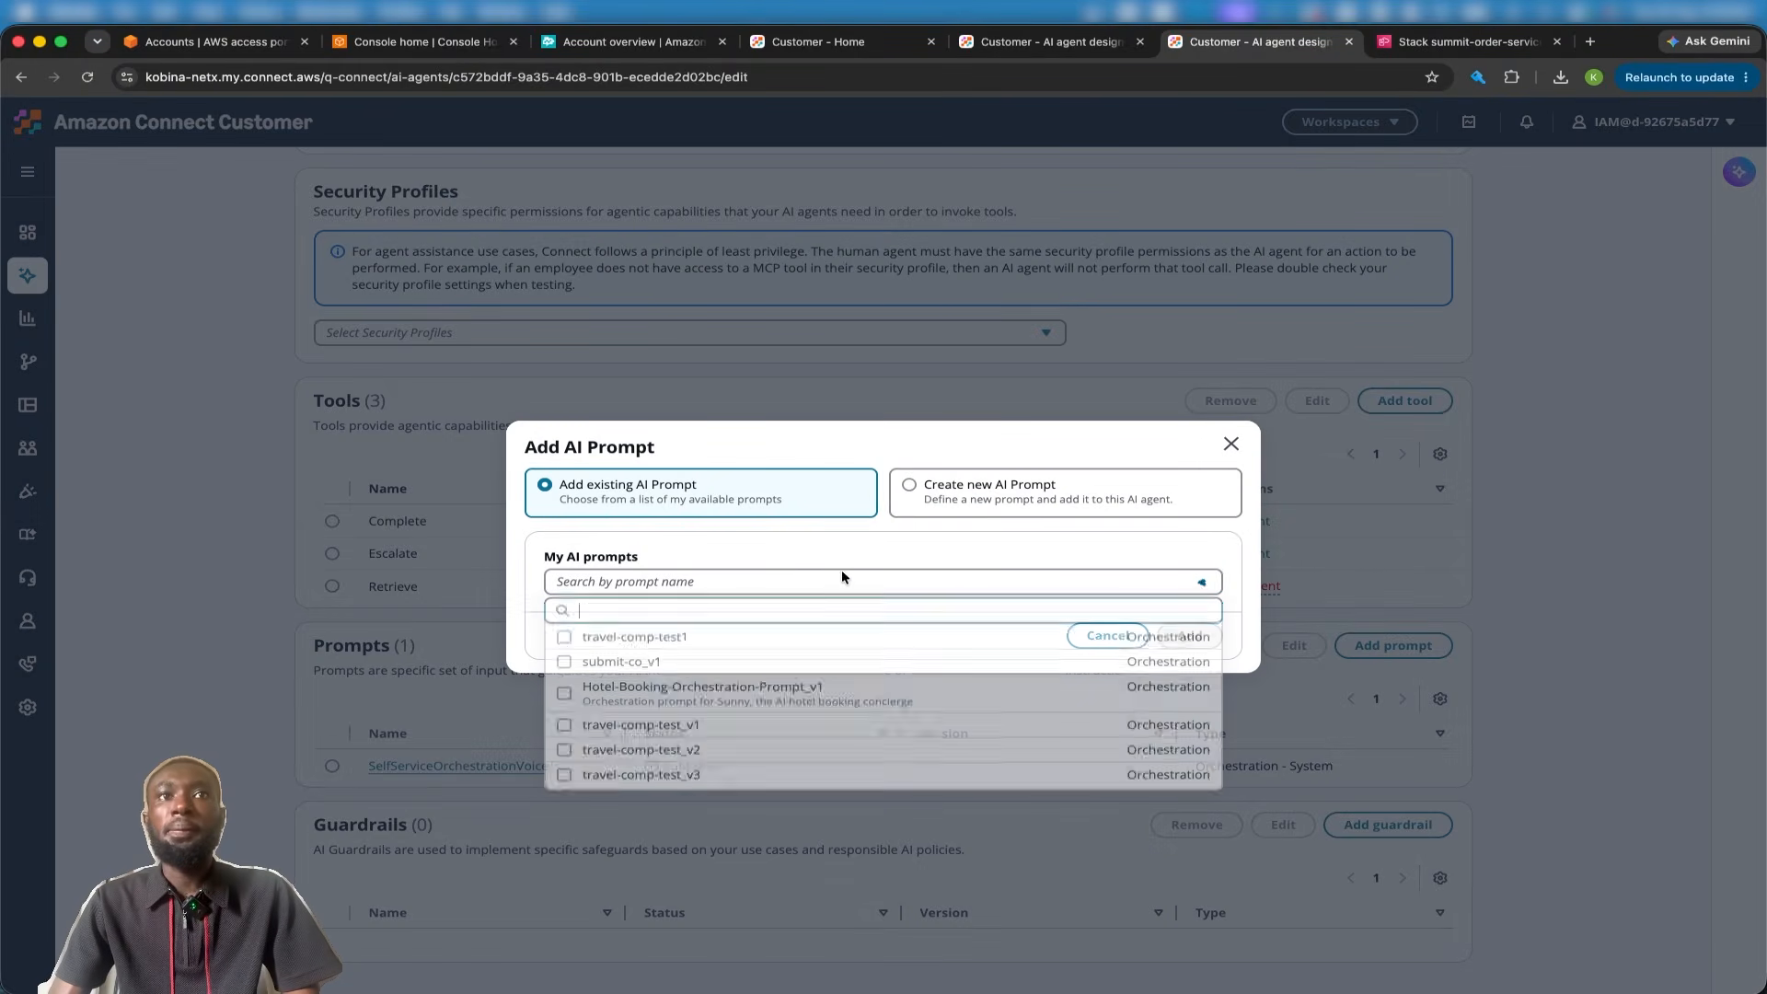
left_click(567, 663)
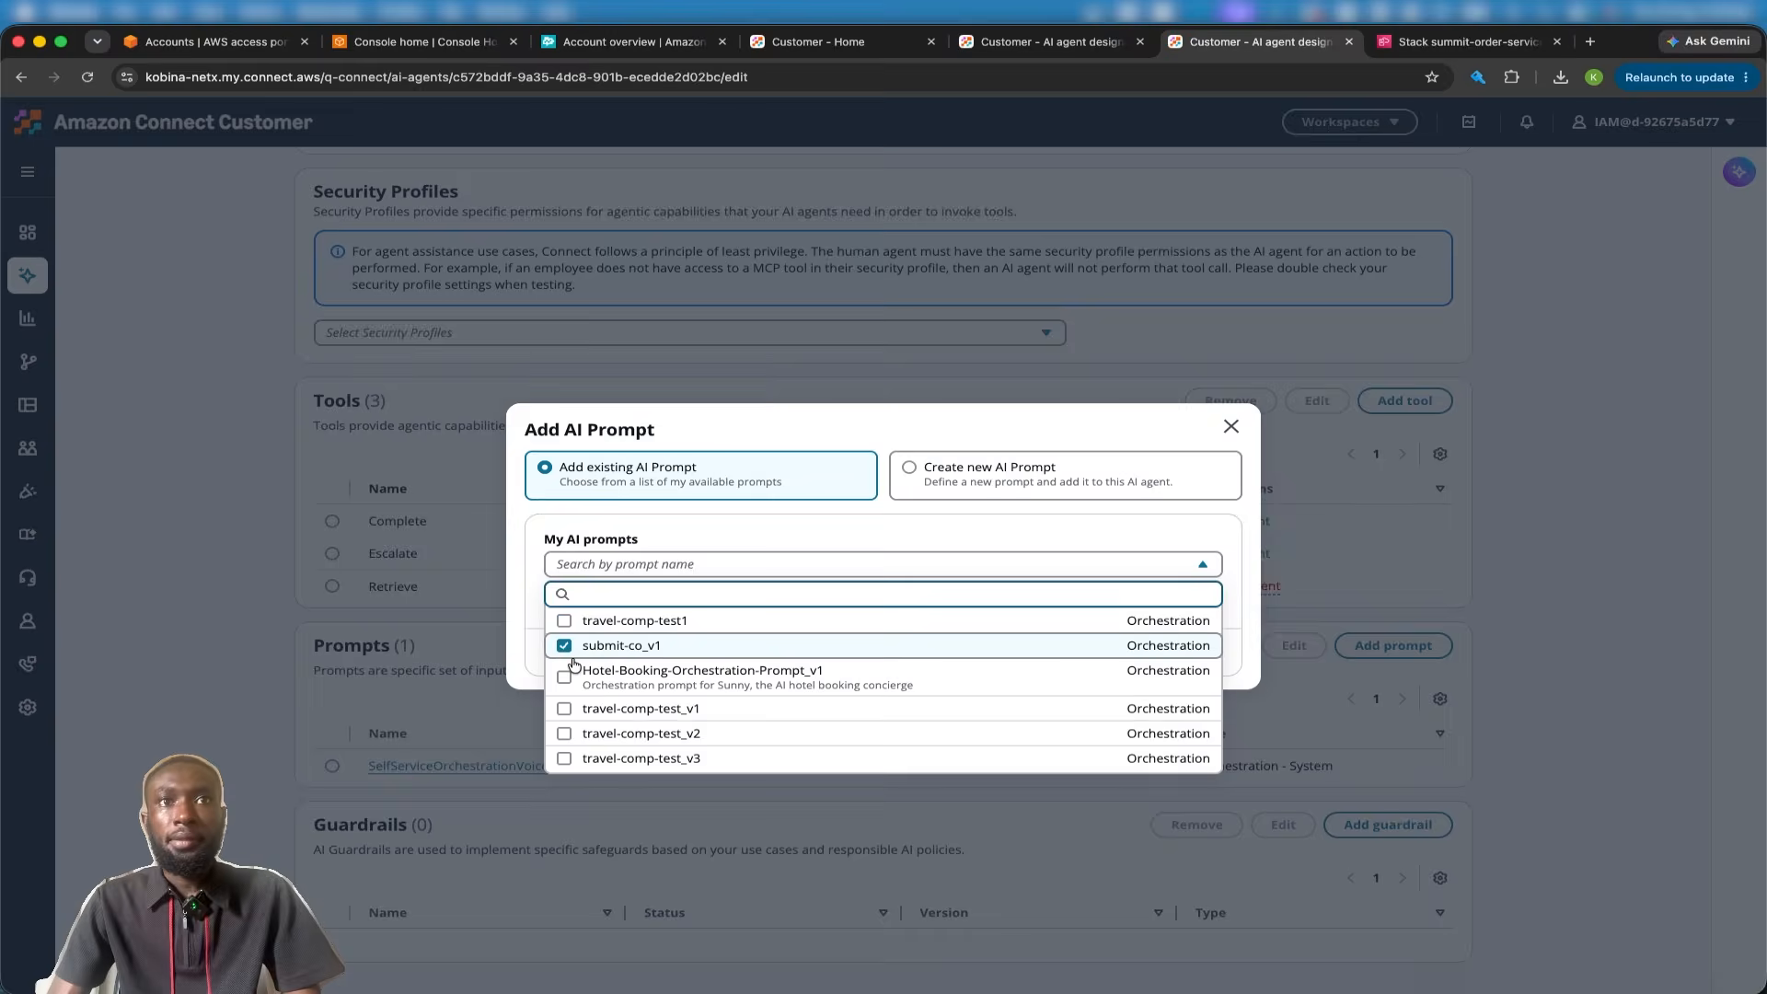
left_click(892, 541)
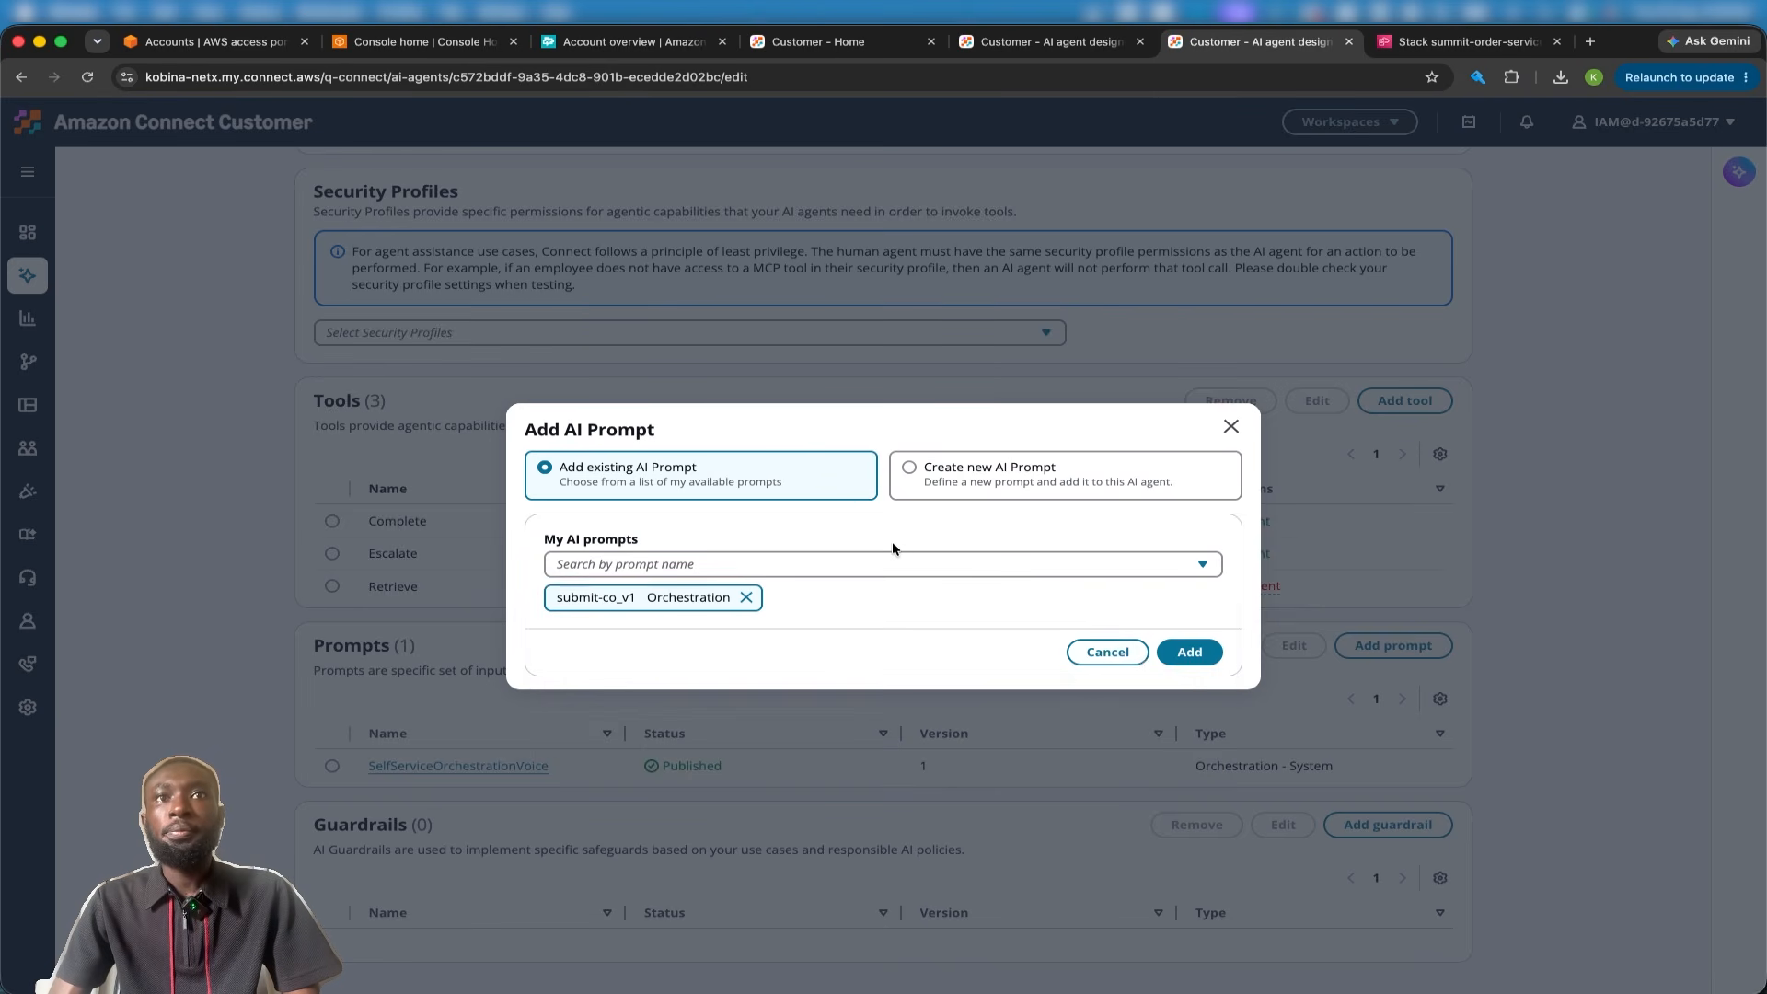
left_click(1178, 649)
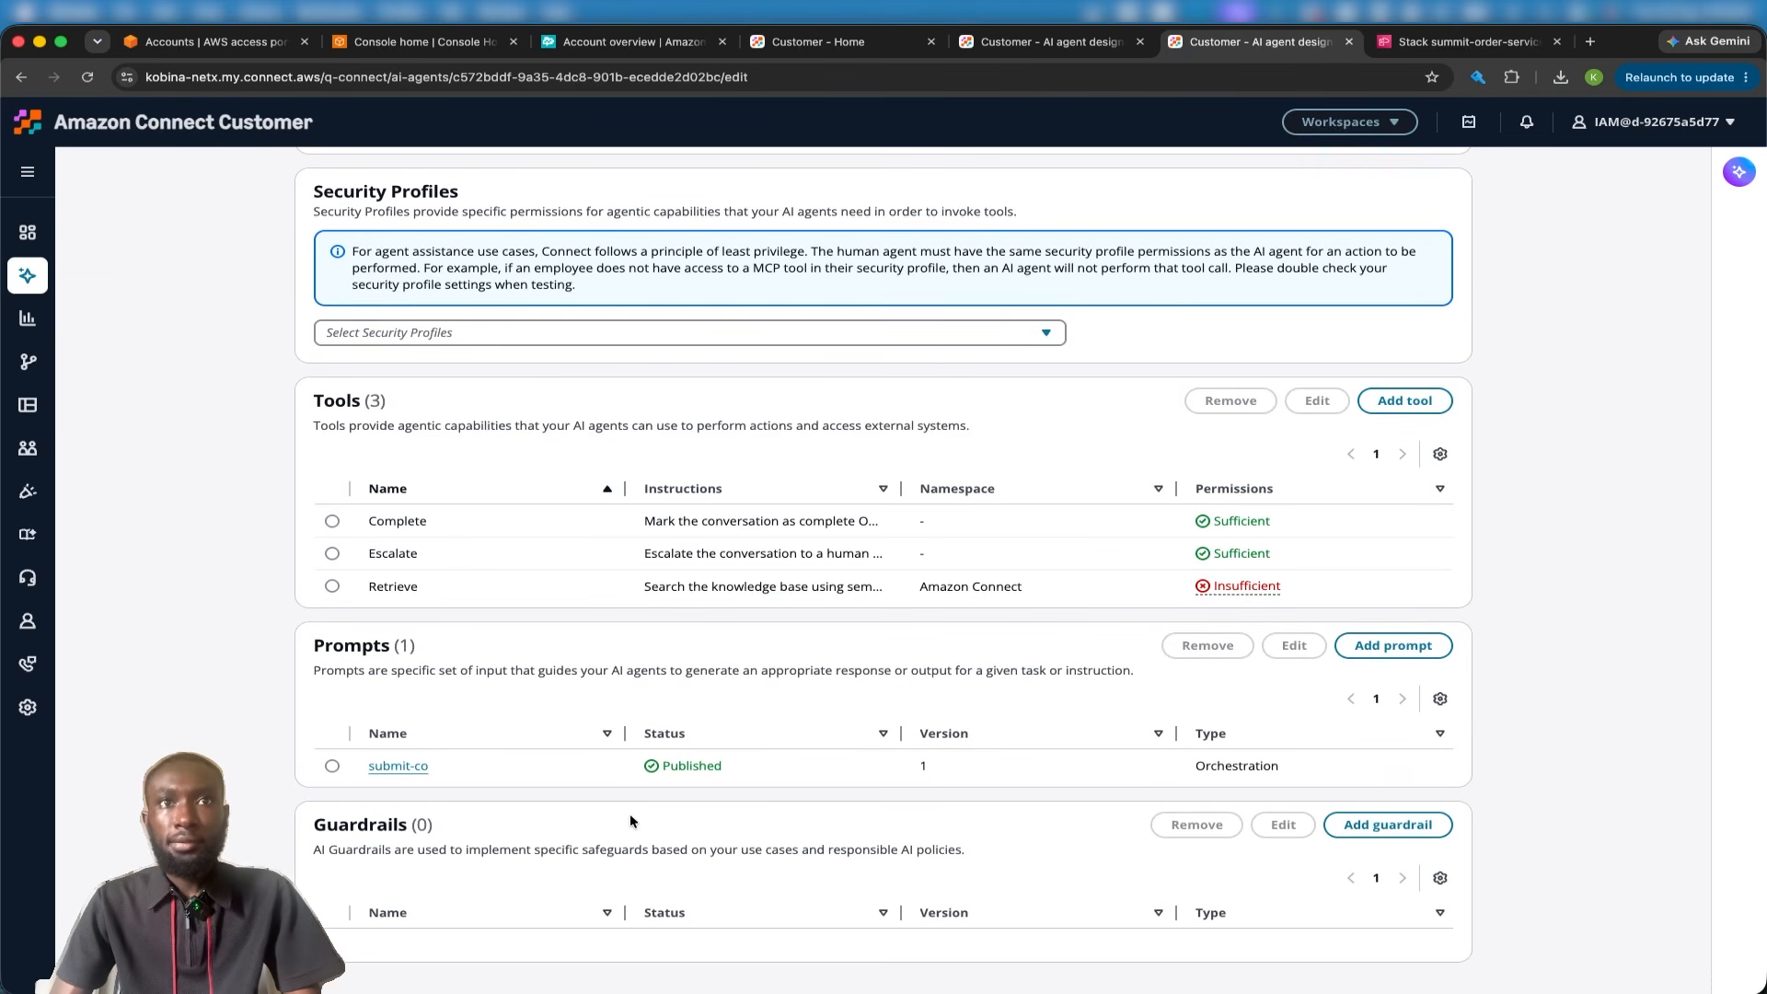
Remove the Retrieve tool from the summit-co agent's tools
scroll(629, 814, "up", 2)
scroll(629, 814, "up", 1)
scroll(630, 814, "down", 2)
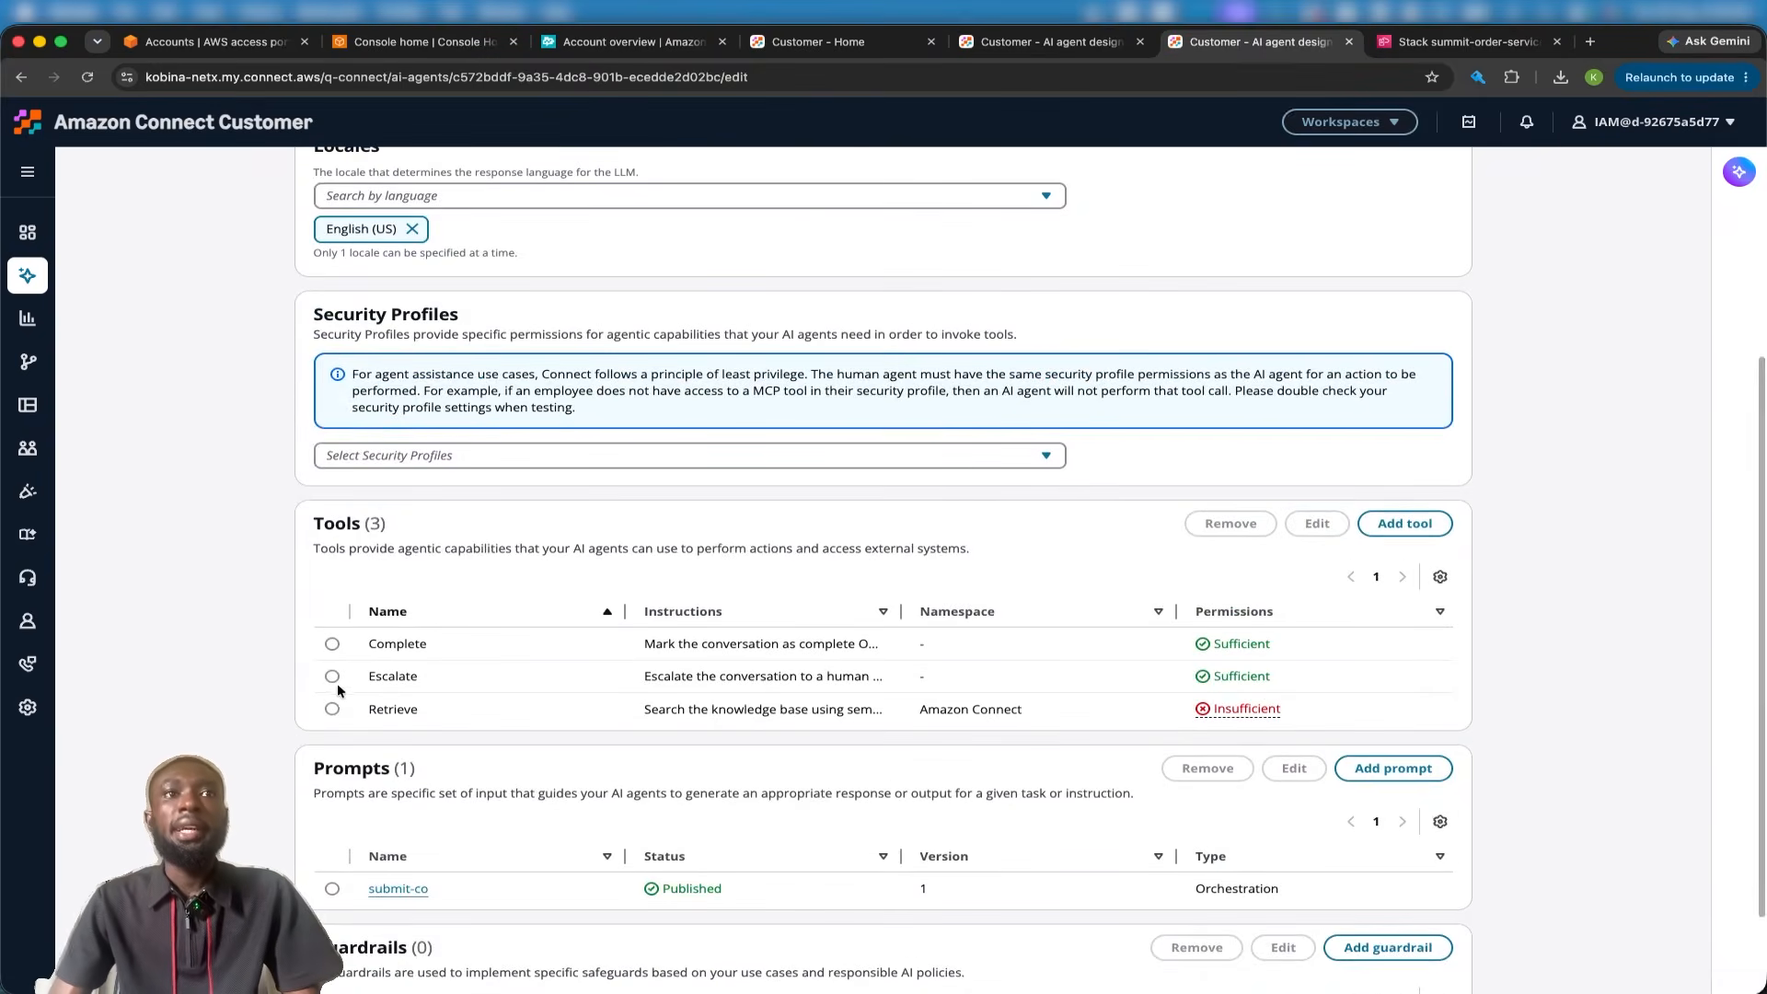
scroll(1080, 753, "down", 2)
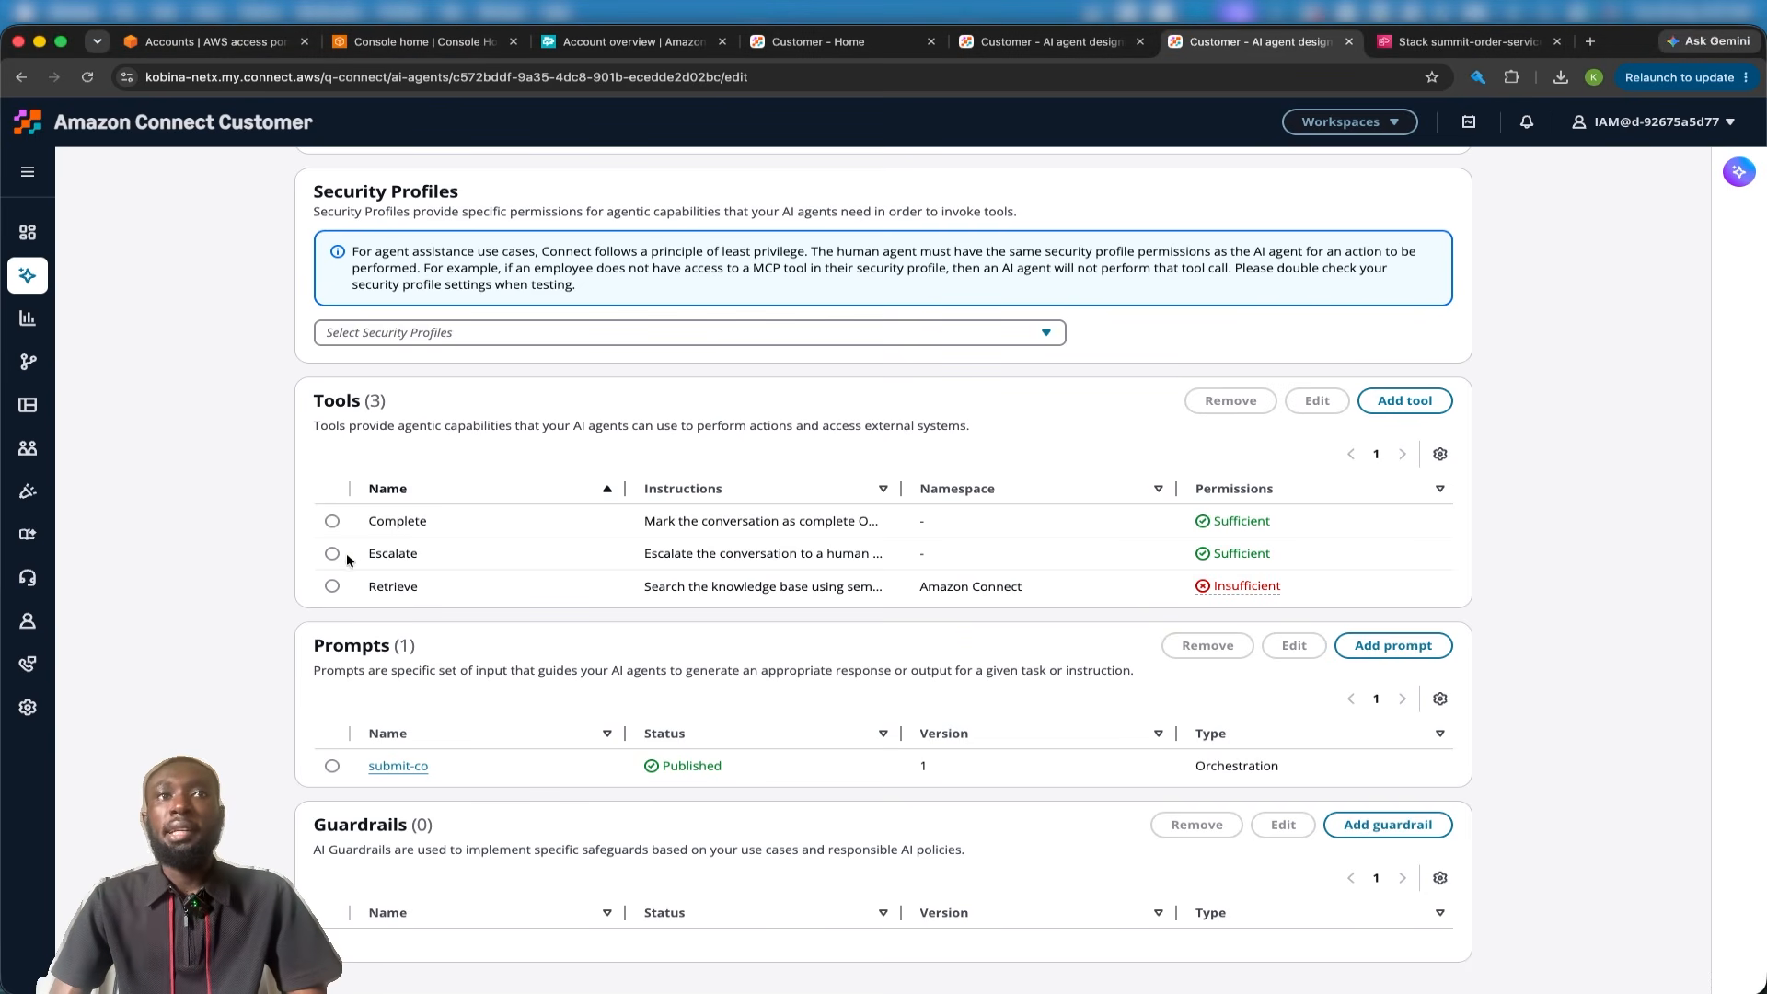
left_click(332, 587)
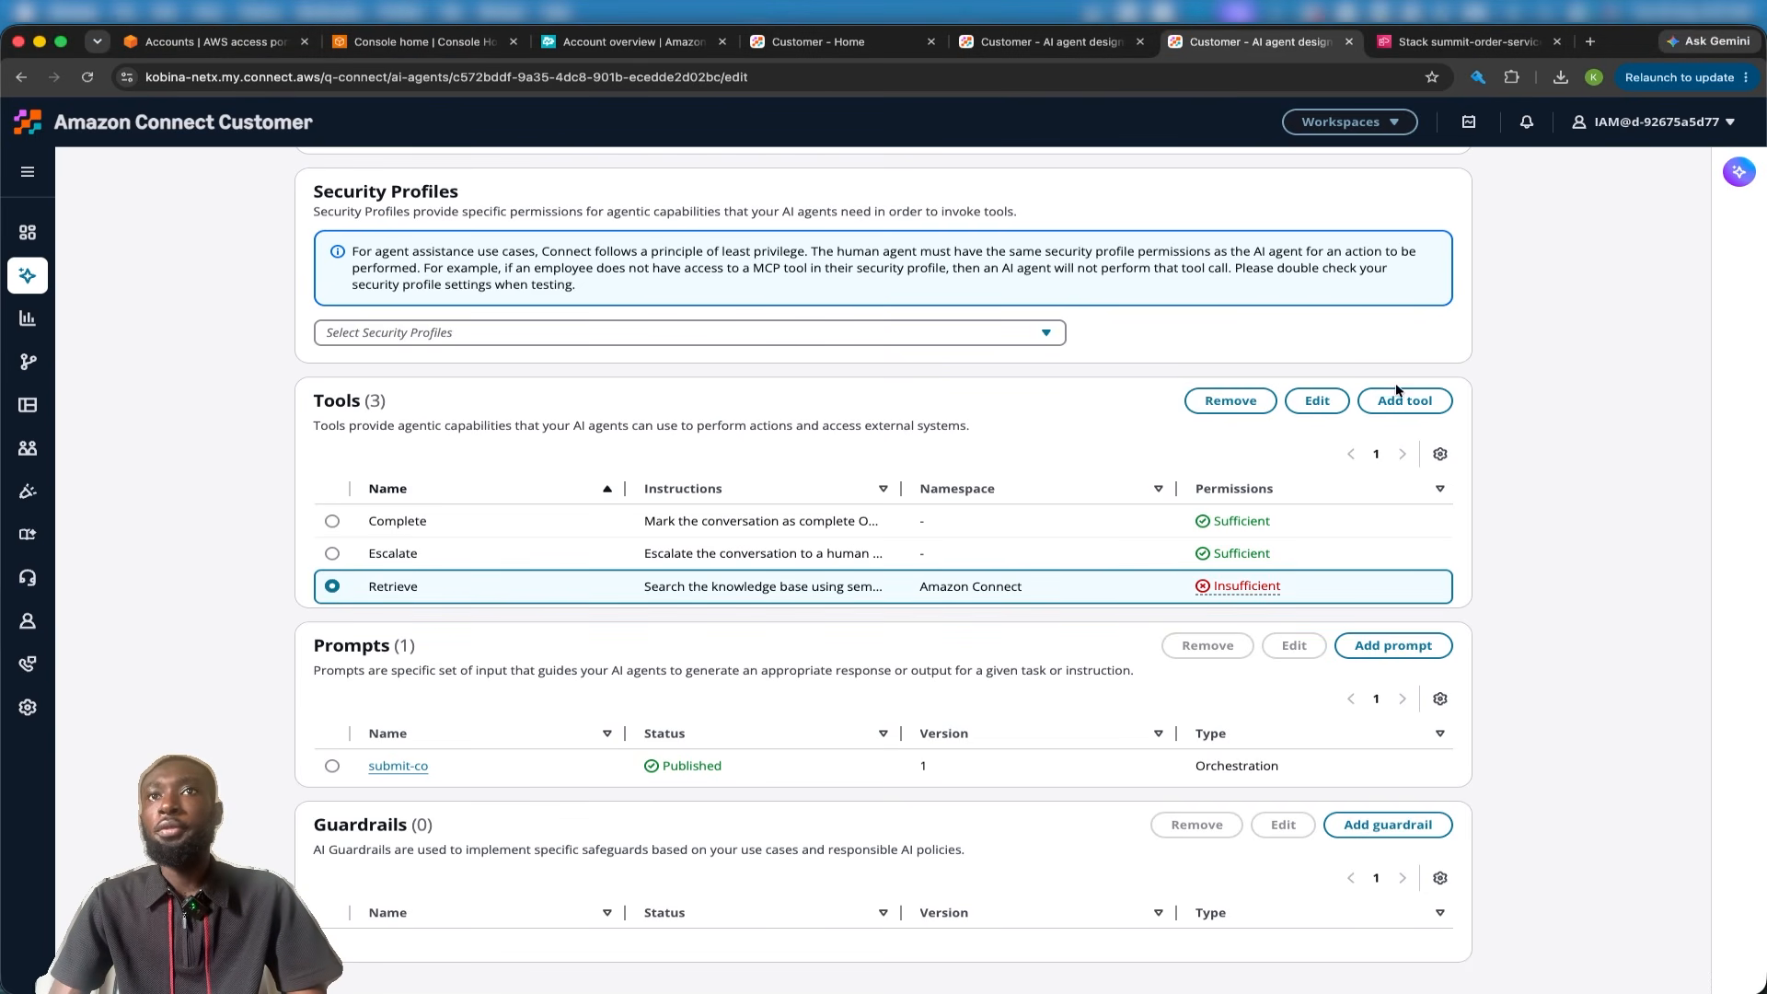
left_click(1247, 405)
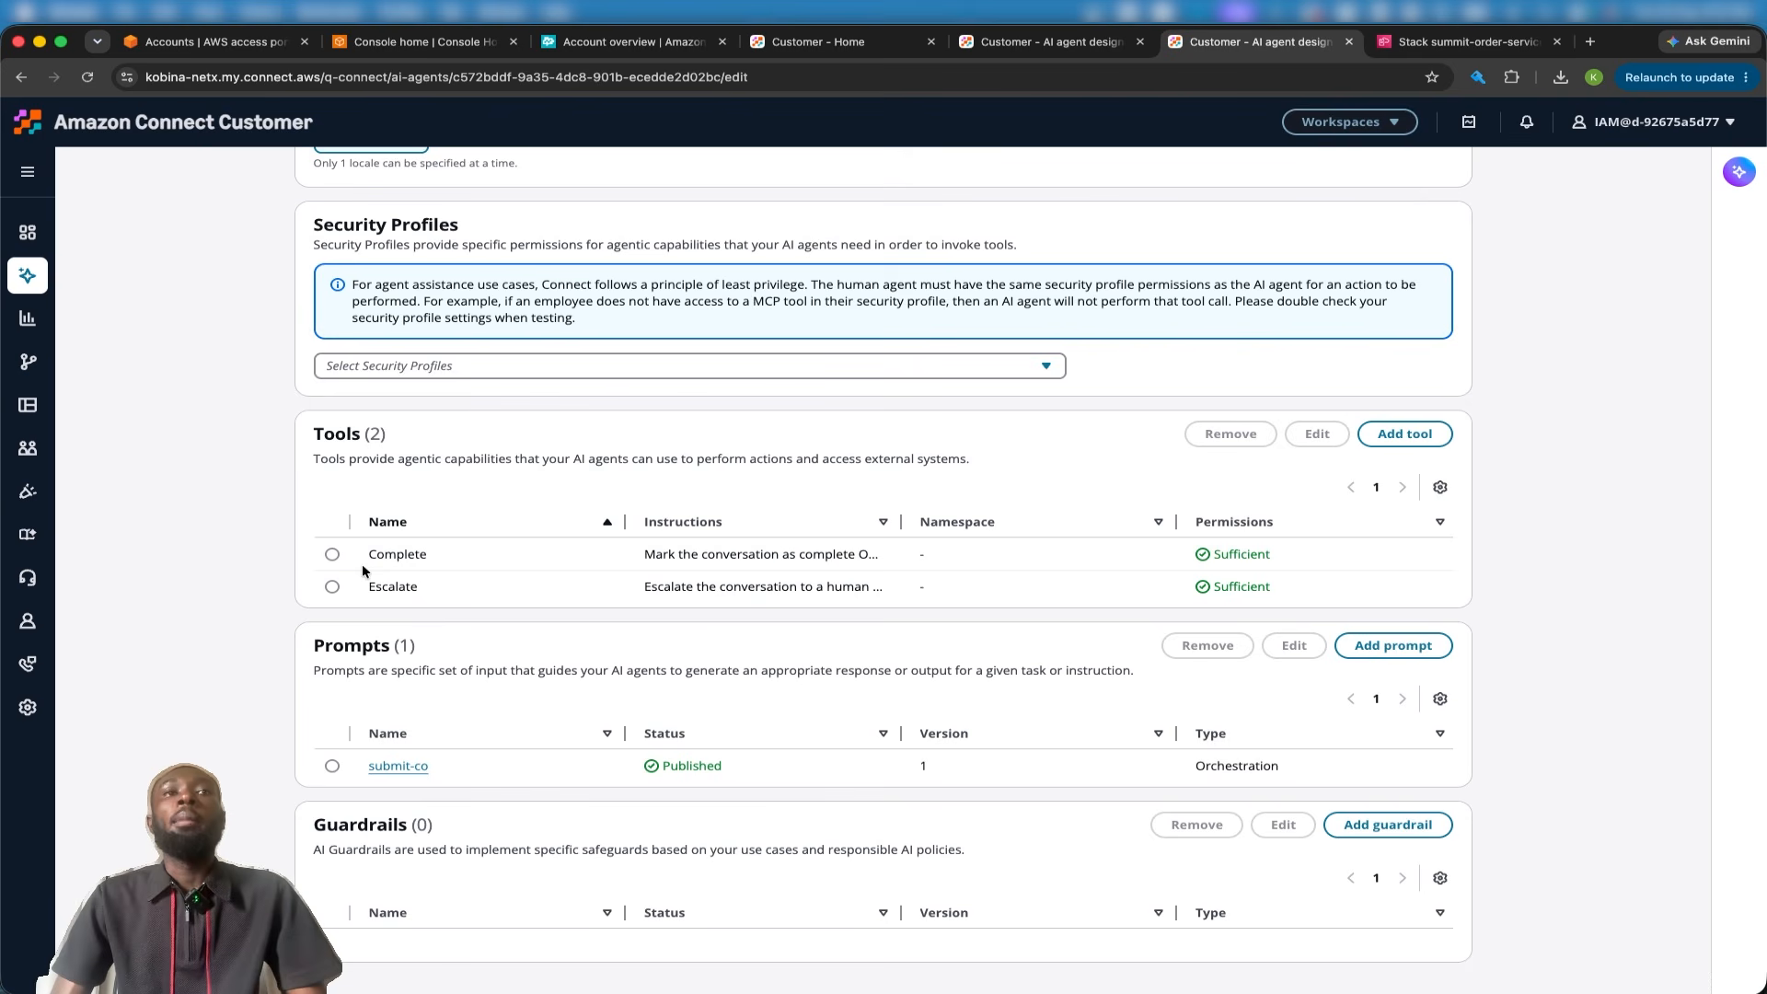
Examine the names and instructions of the agent's remaining Complete and Escalate tools
left_click_drag(375, 554, 470, 554)
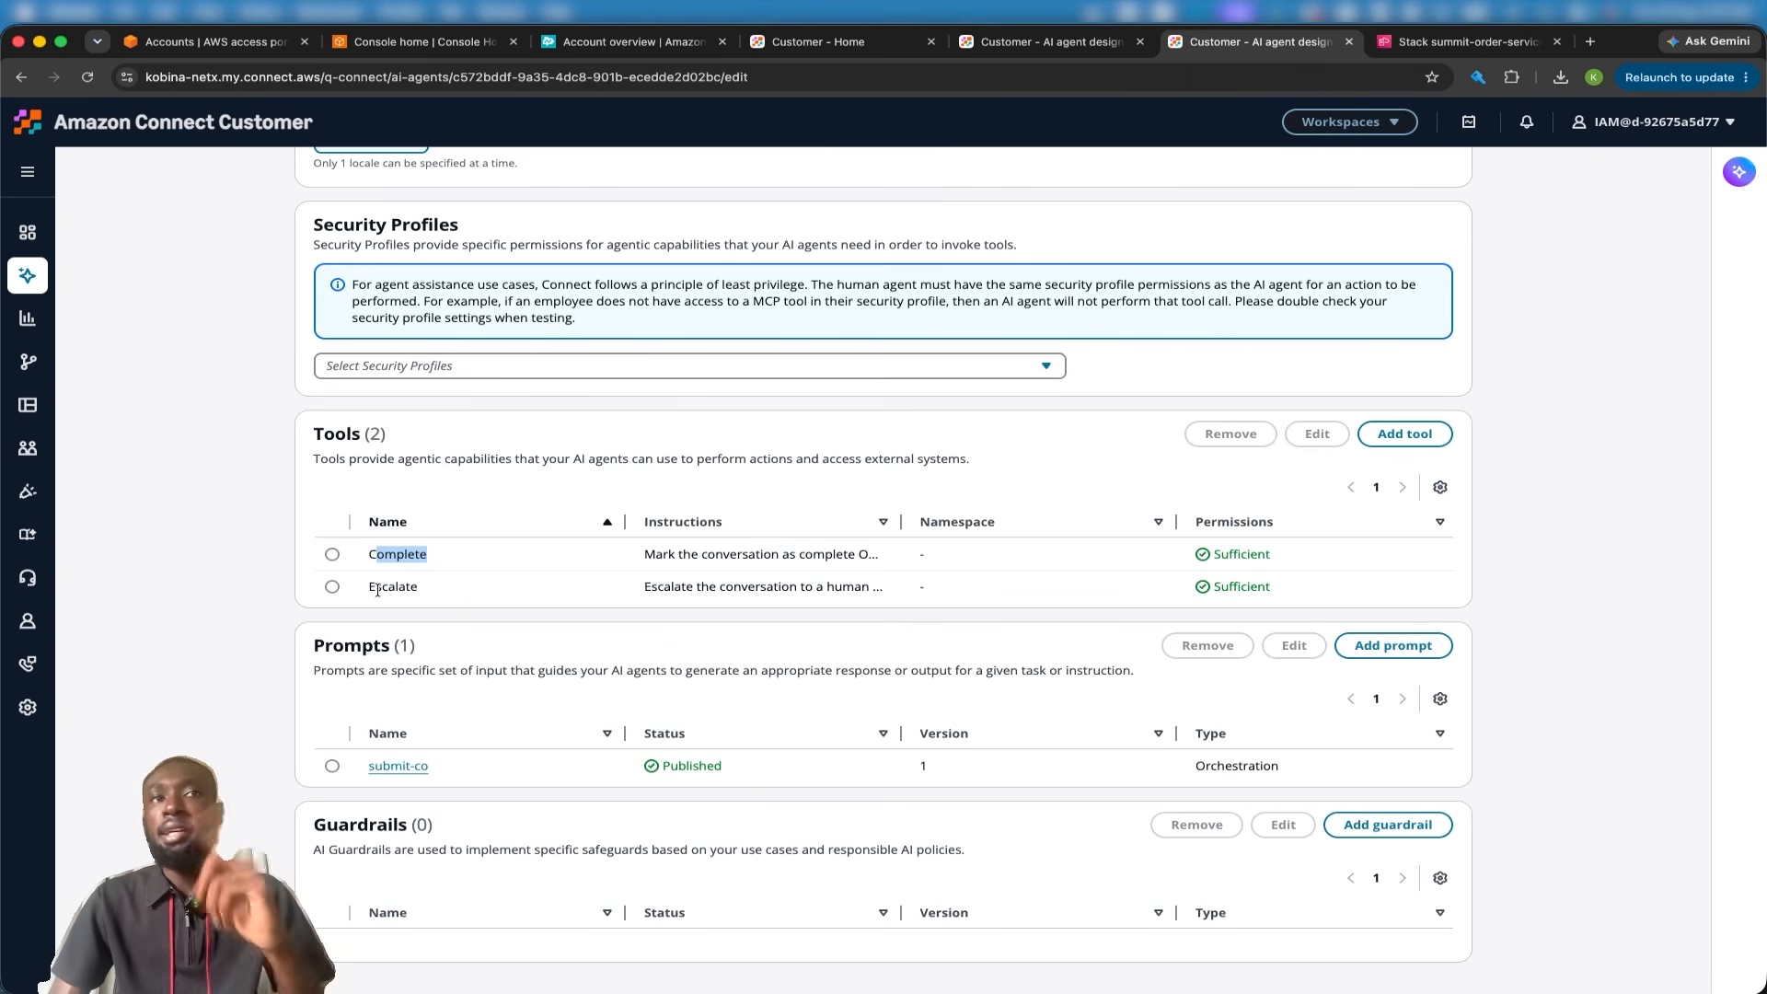
triple_click(709, 586)
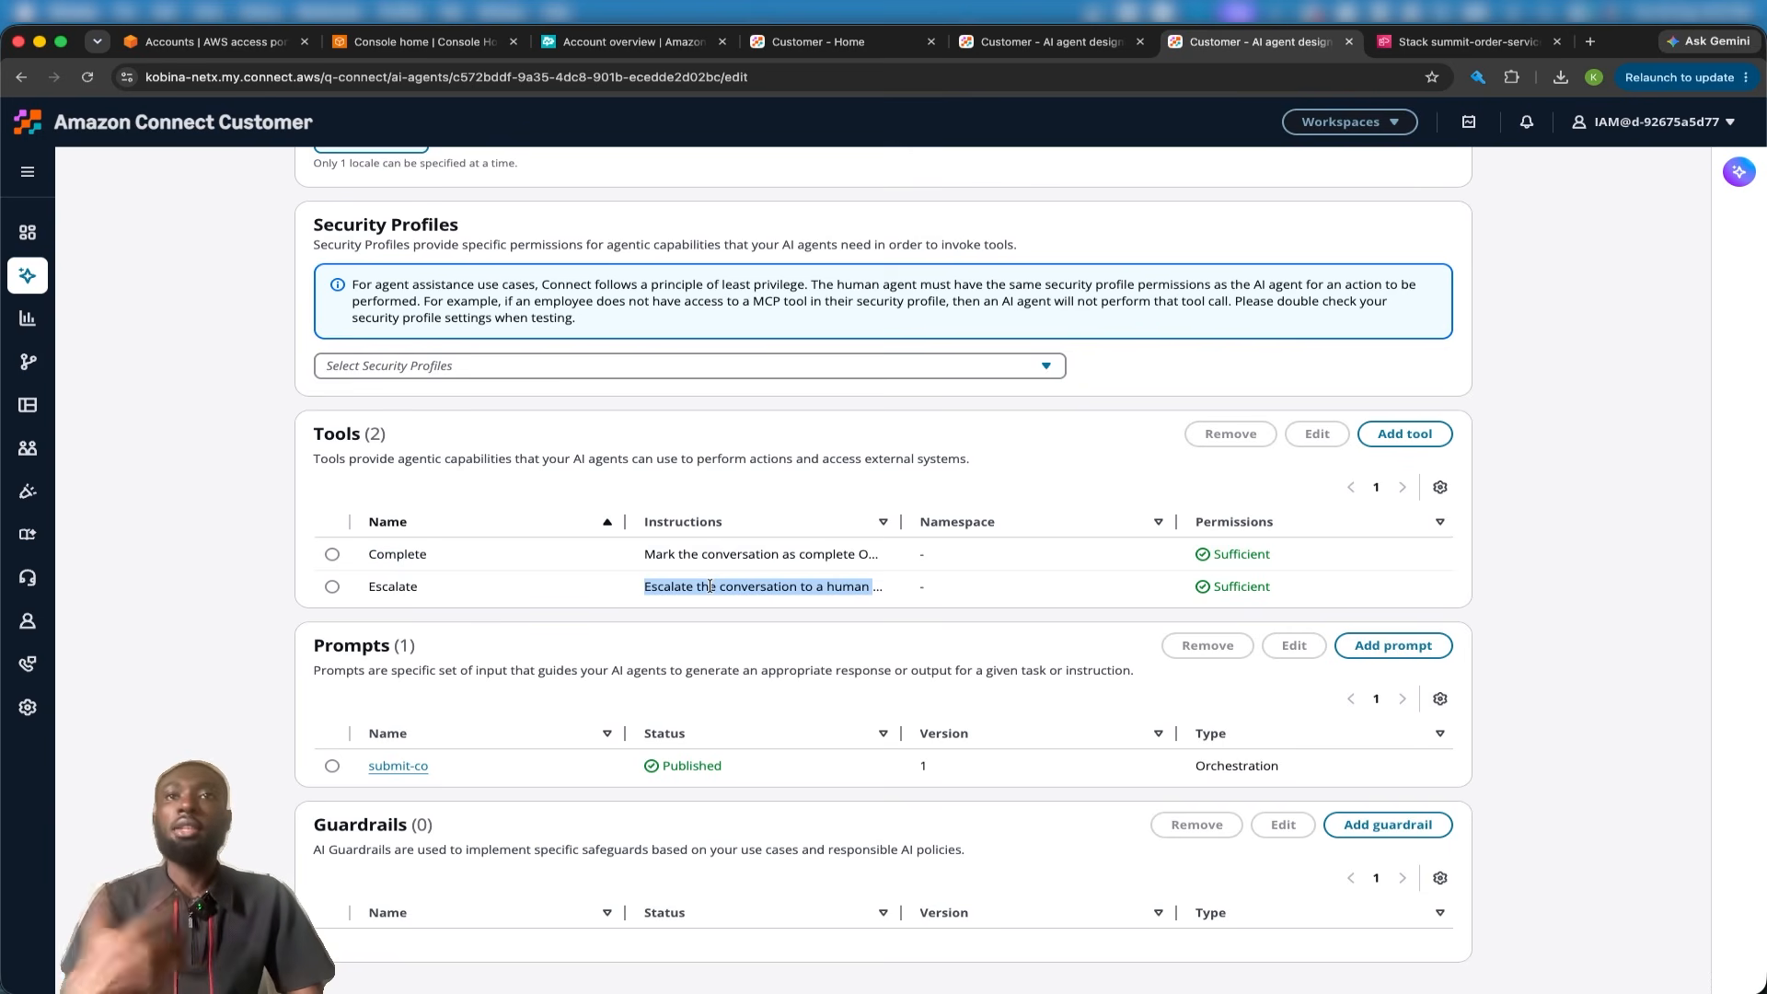
triple_click(594, 588)
triple_click(668, 586)
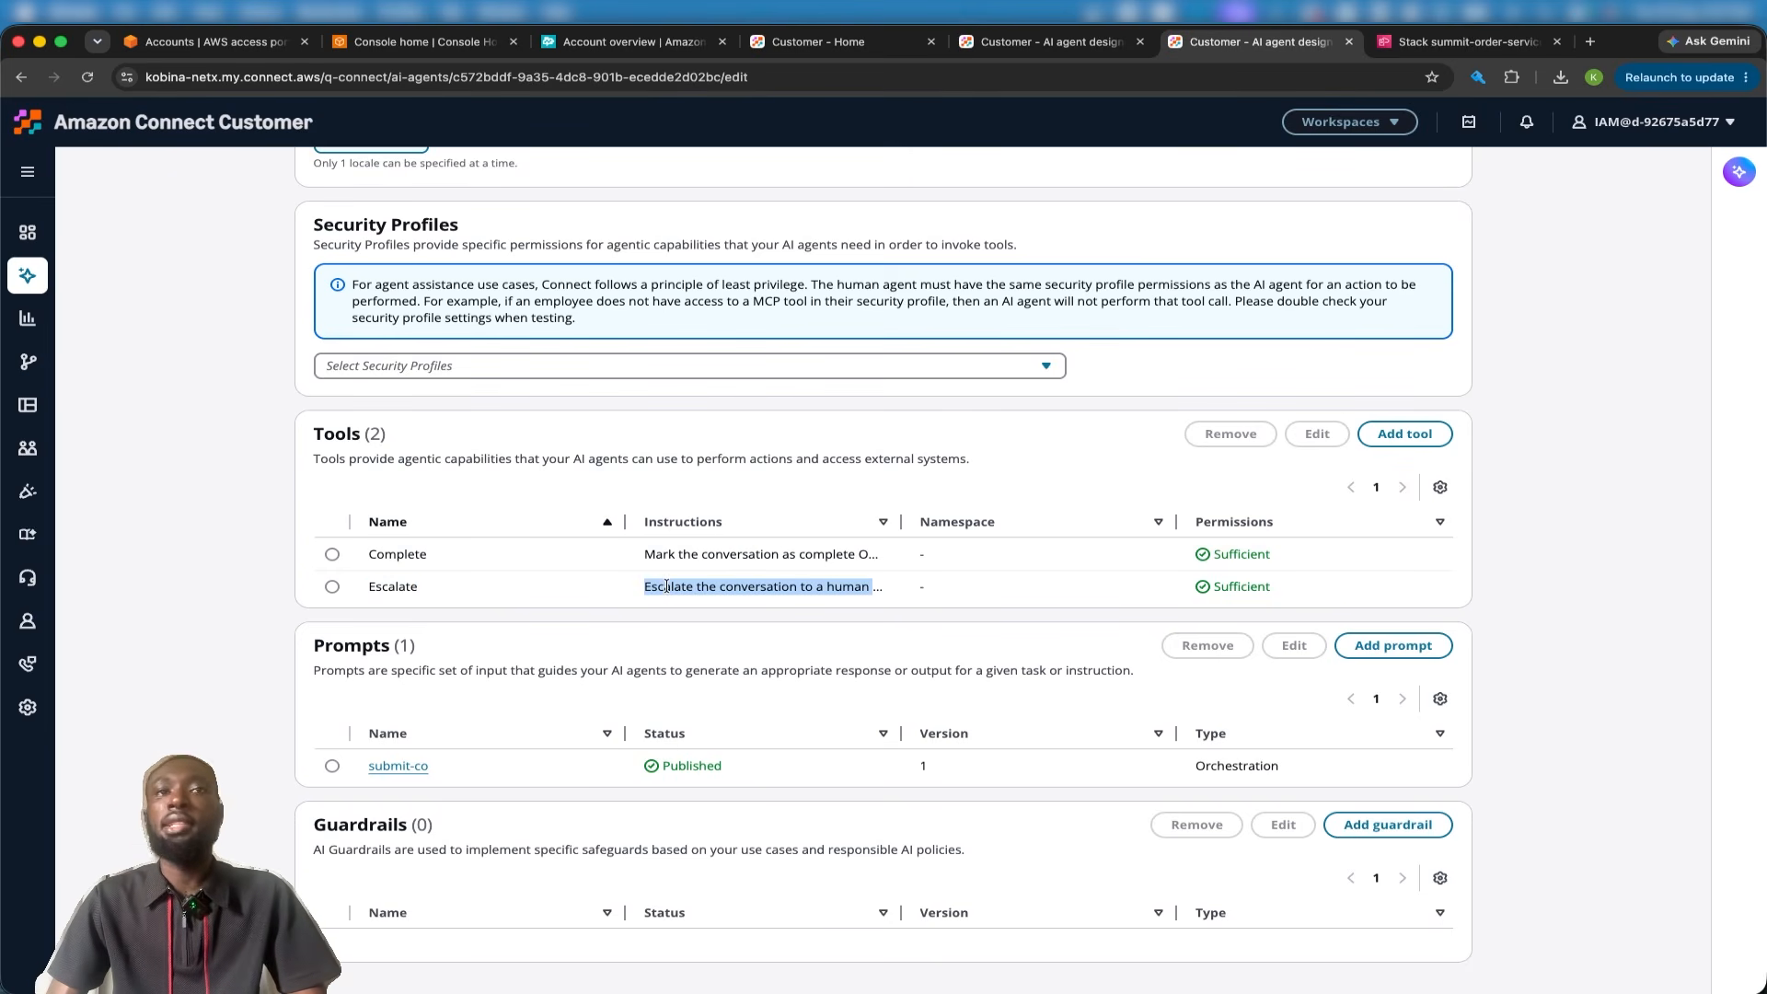
triple_click(385, 587)
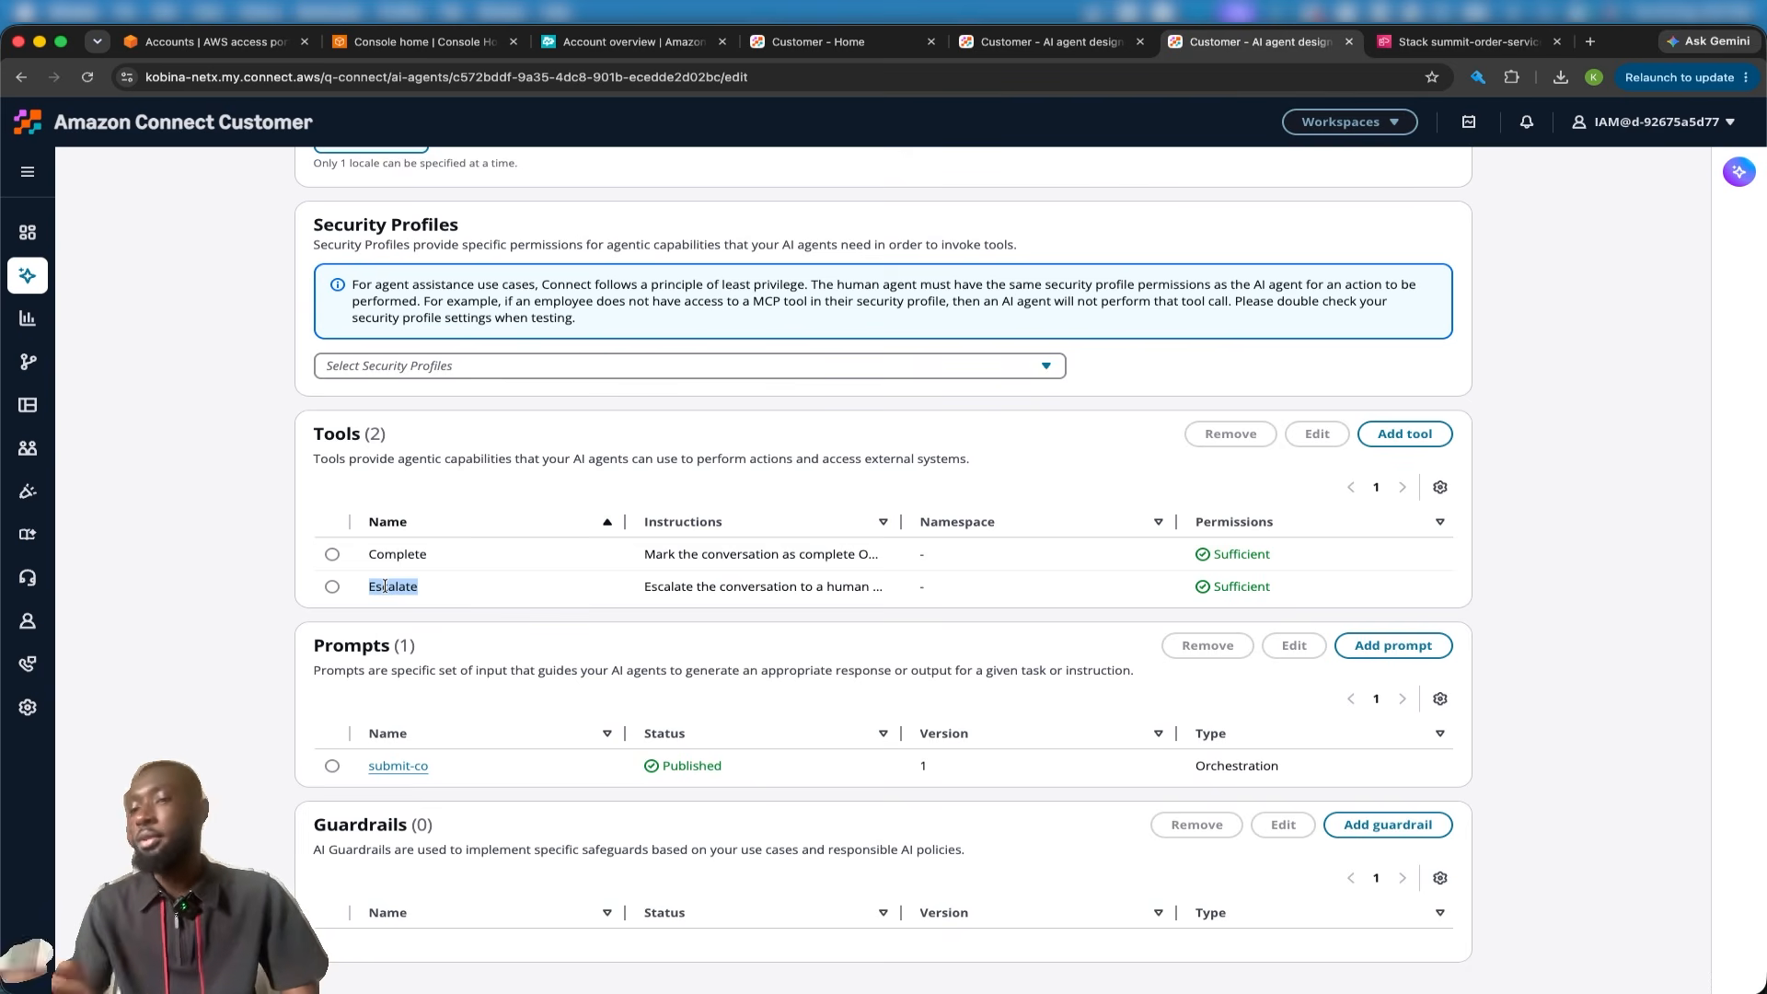
scroll(672, 610, "up", 1)
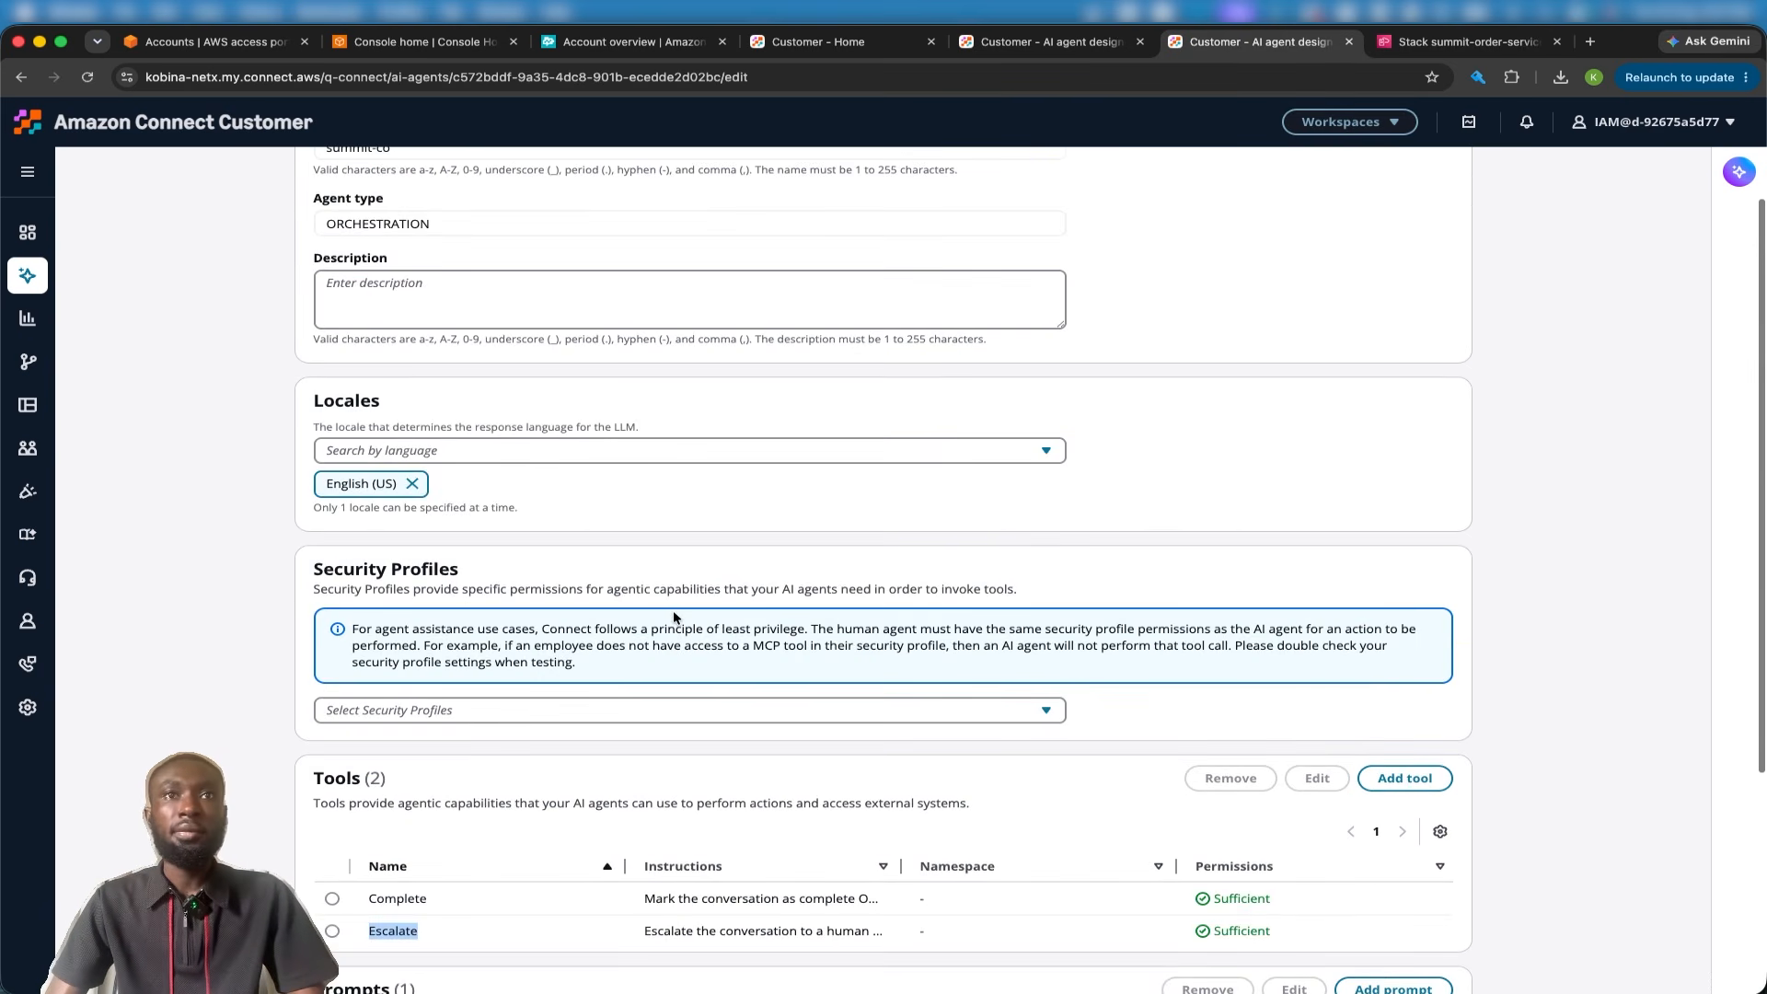
scroll(672, 610, "down", 1)
scroll(672, 611, "up", 3)
scroll(672, 610, "down", 5)
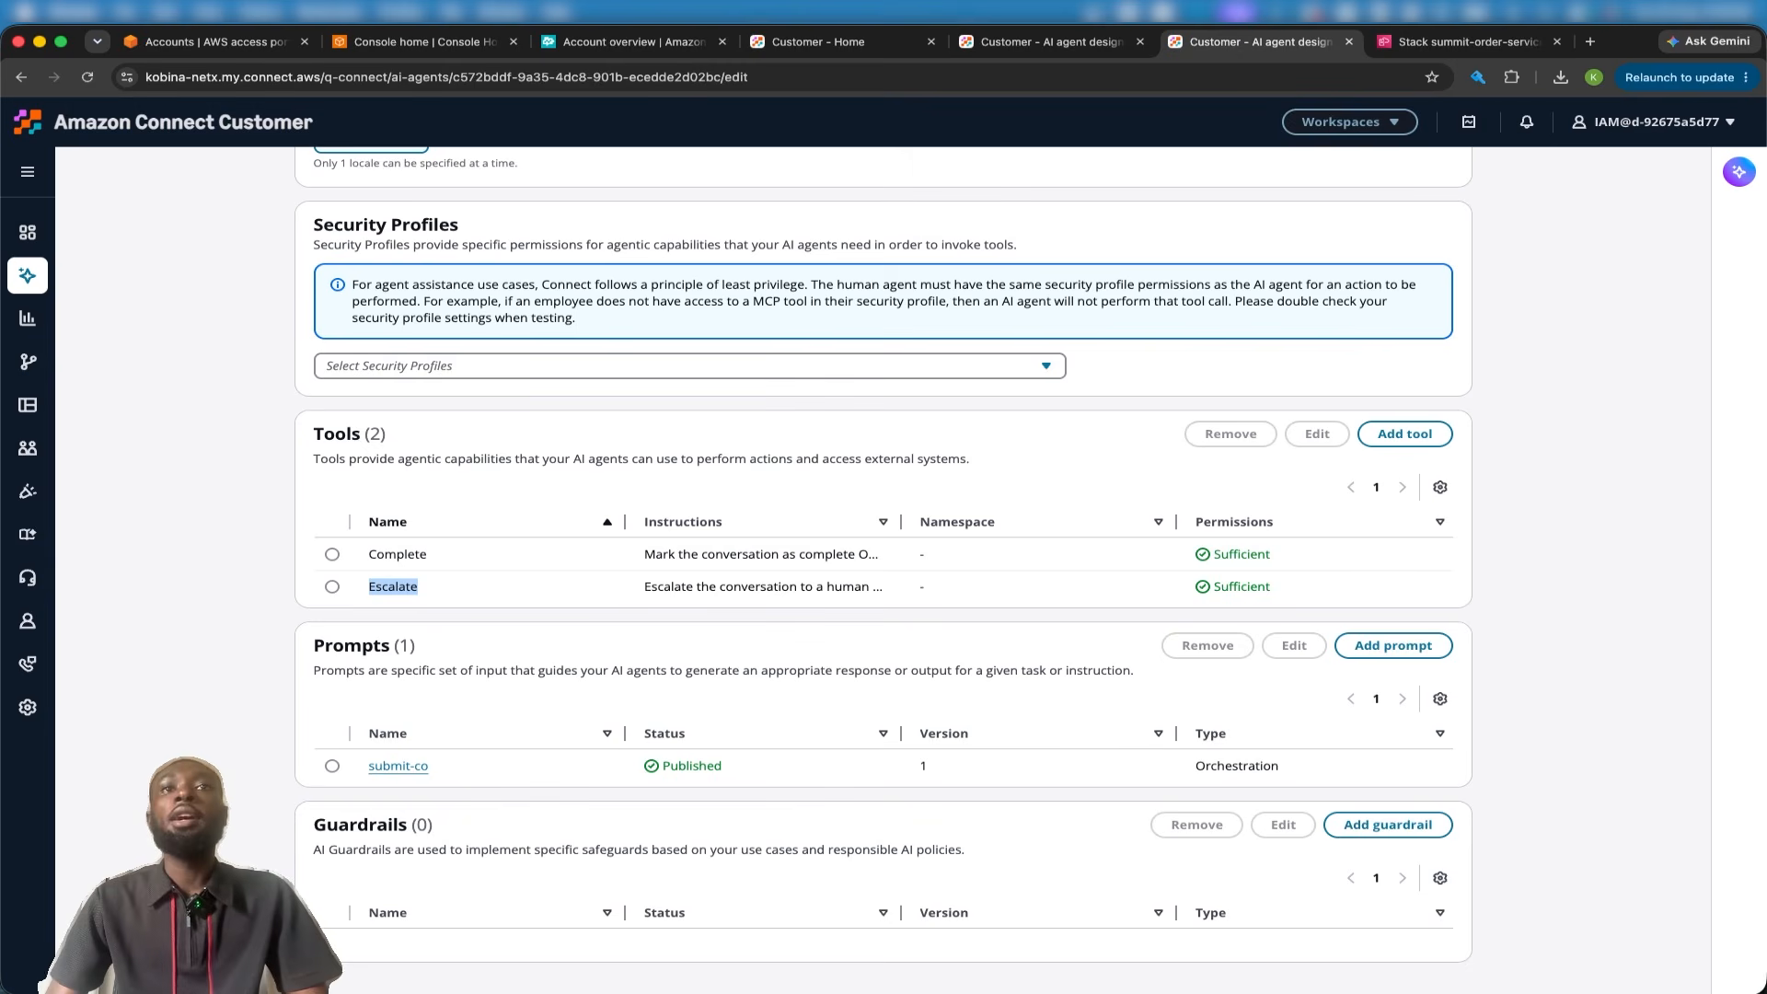
triple_click(742, 558)
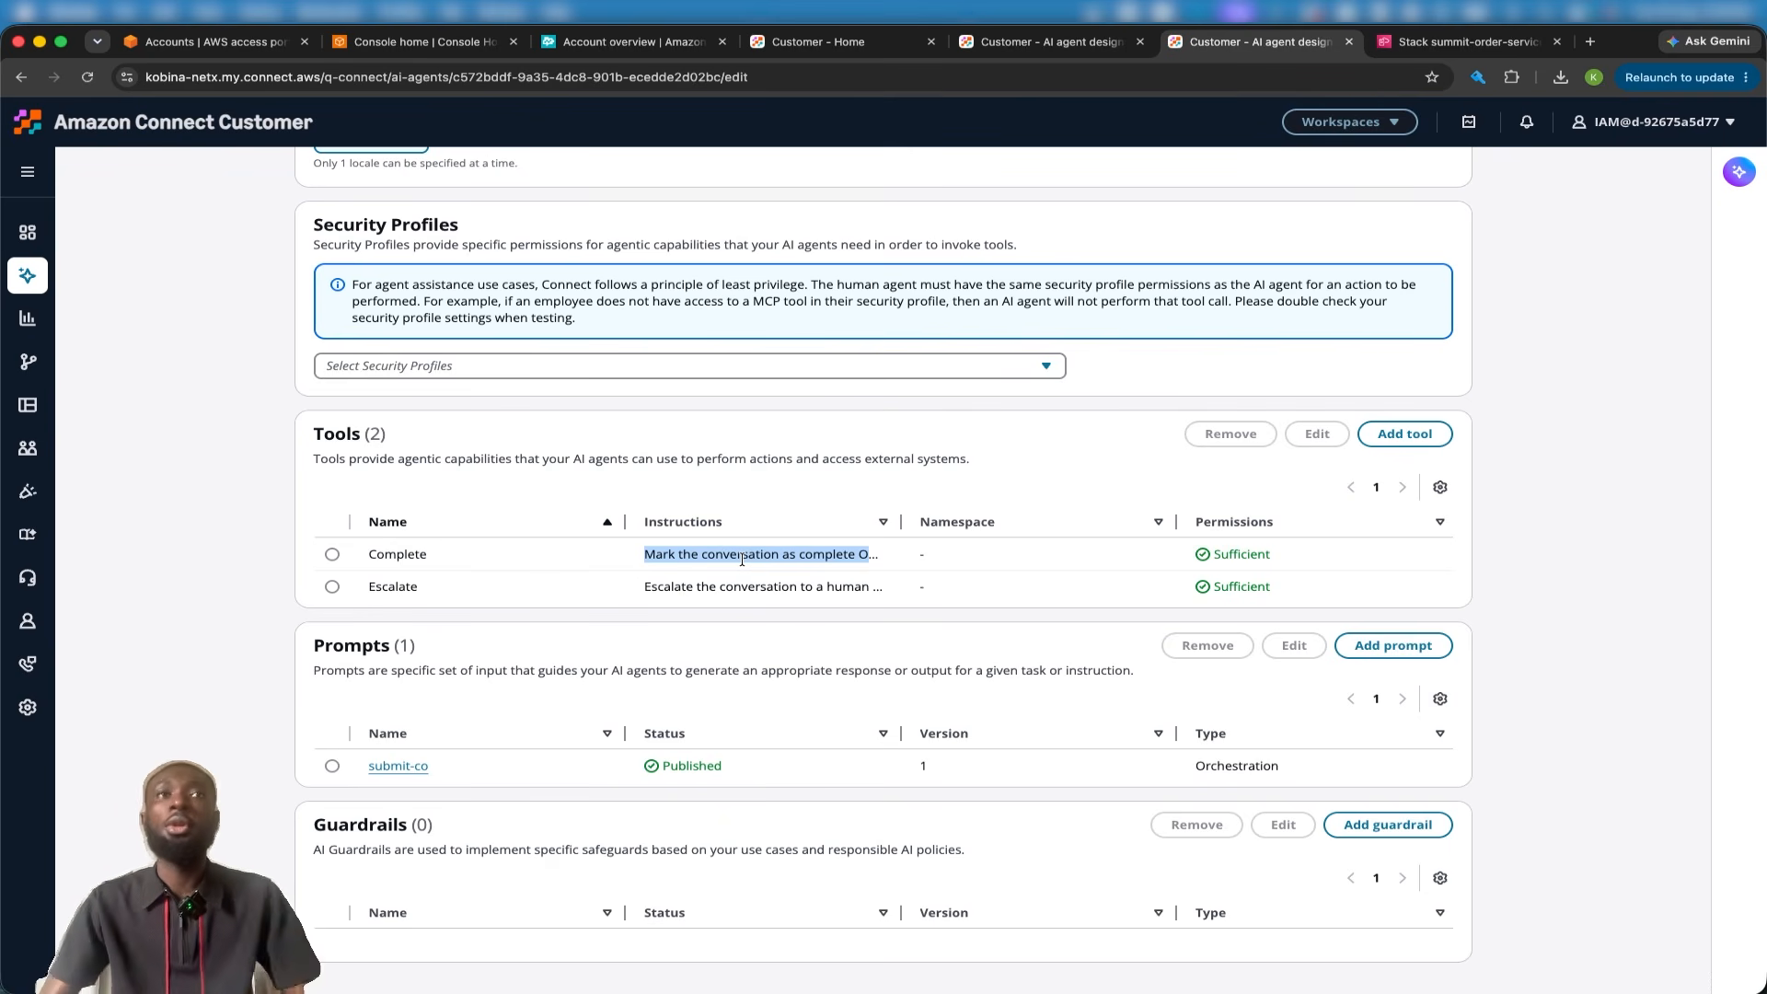
Assign the Admin security profile to the summit-co agent and save the agent
left_click(593, 411)
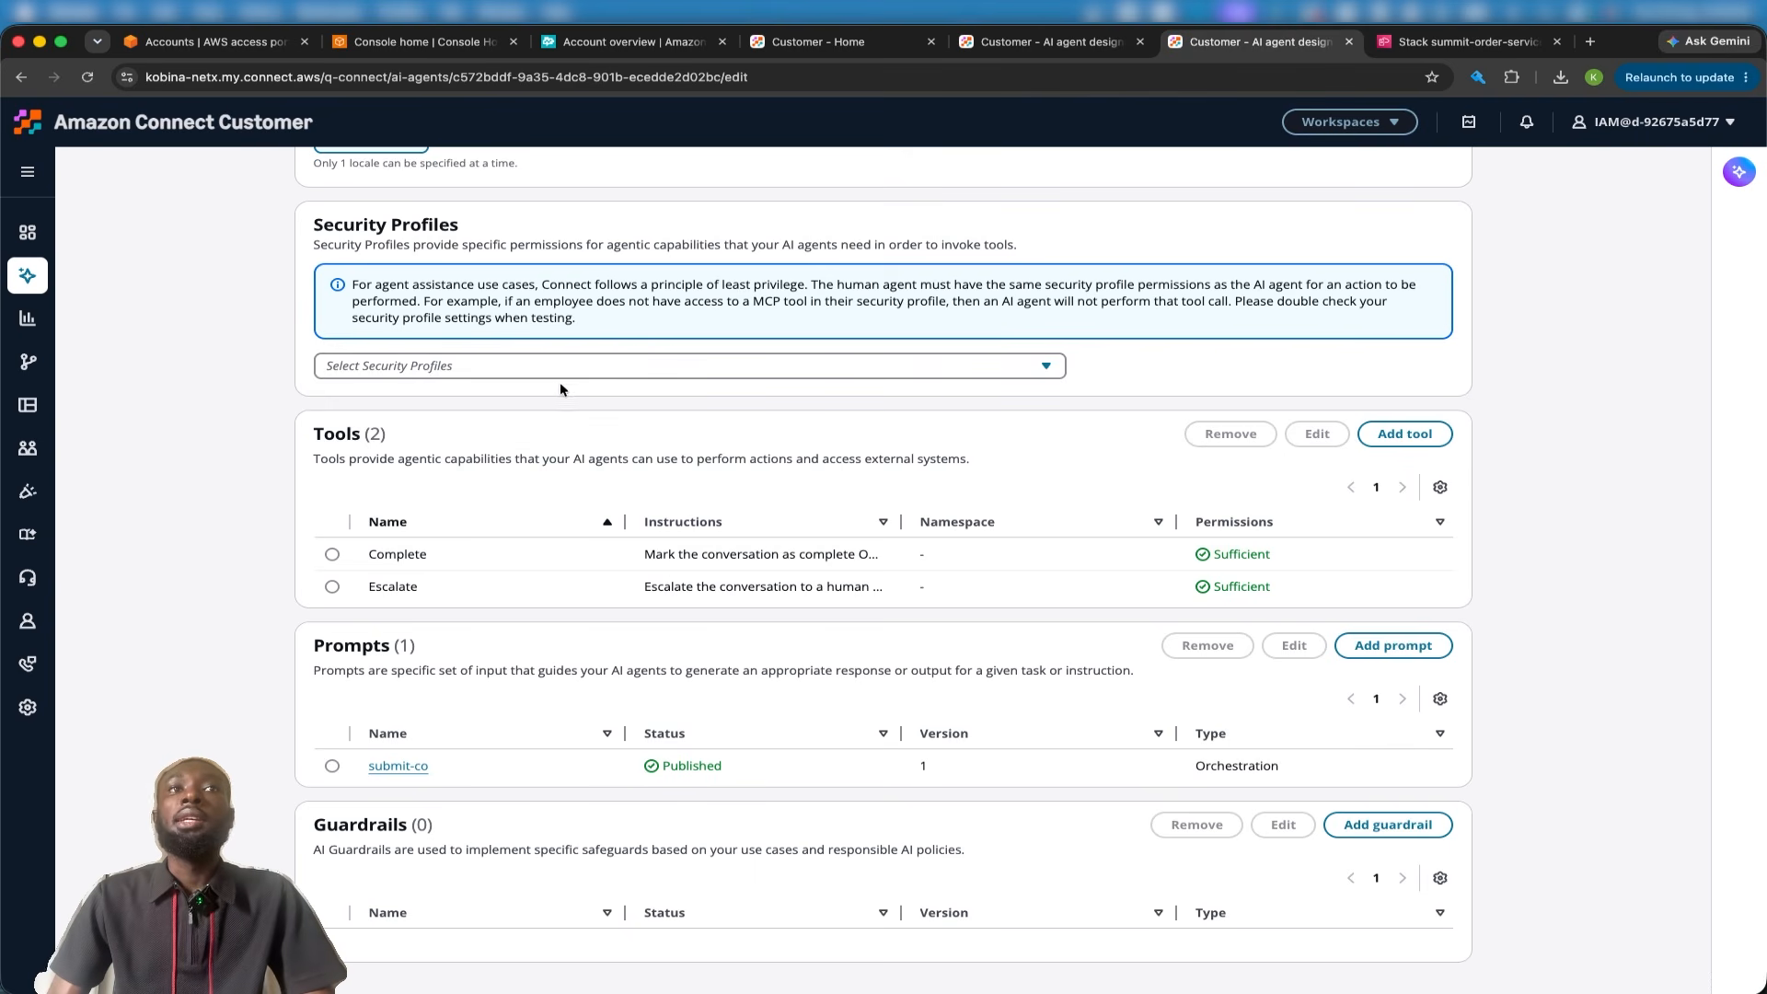
left_click(534, 370)
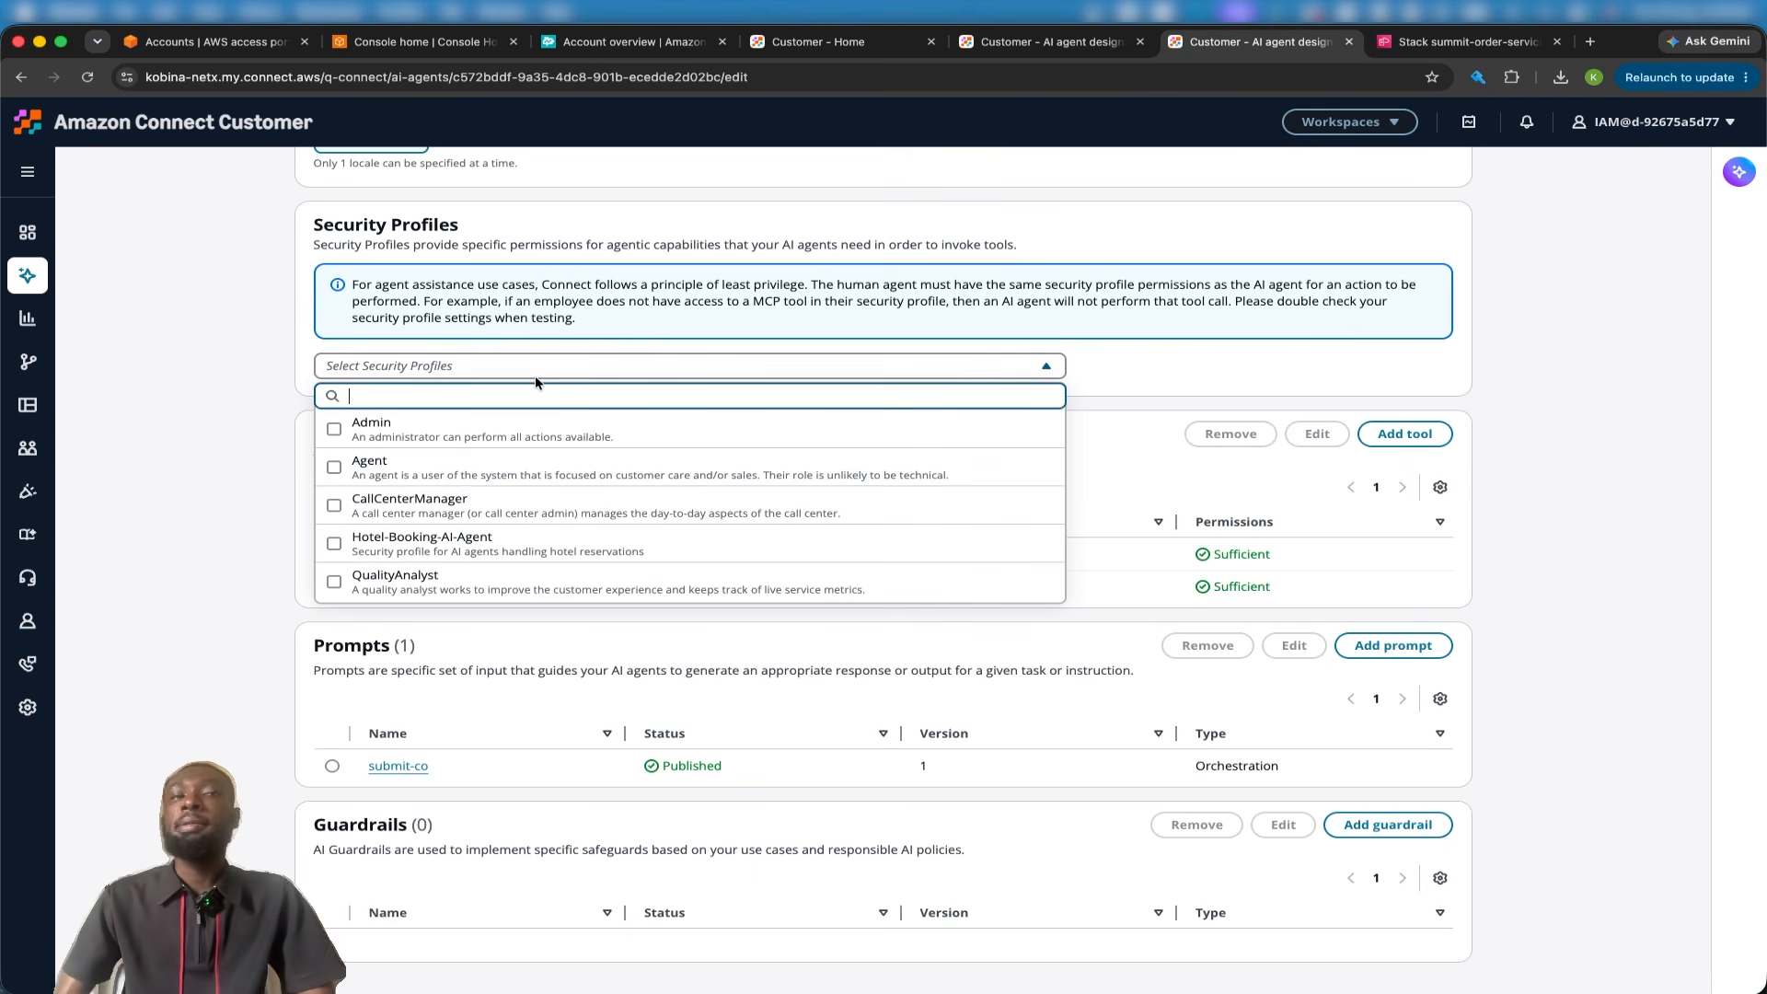
left_click(265, 384)
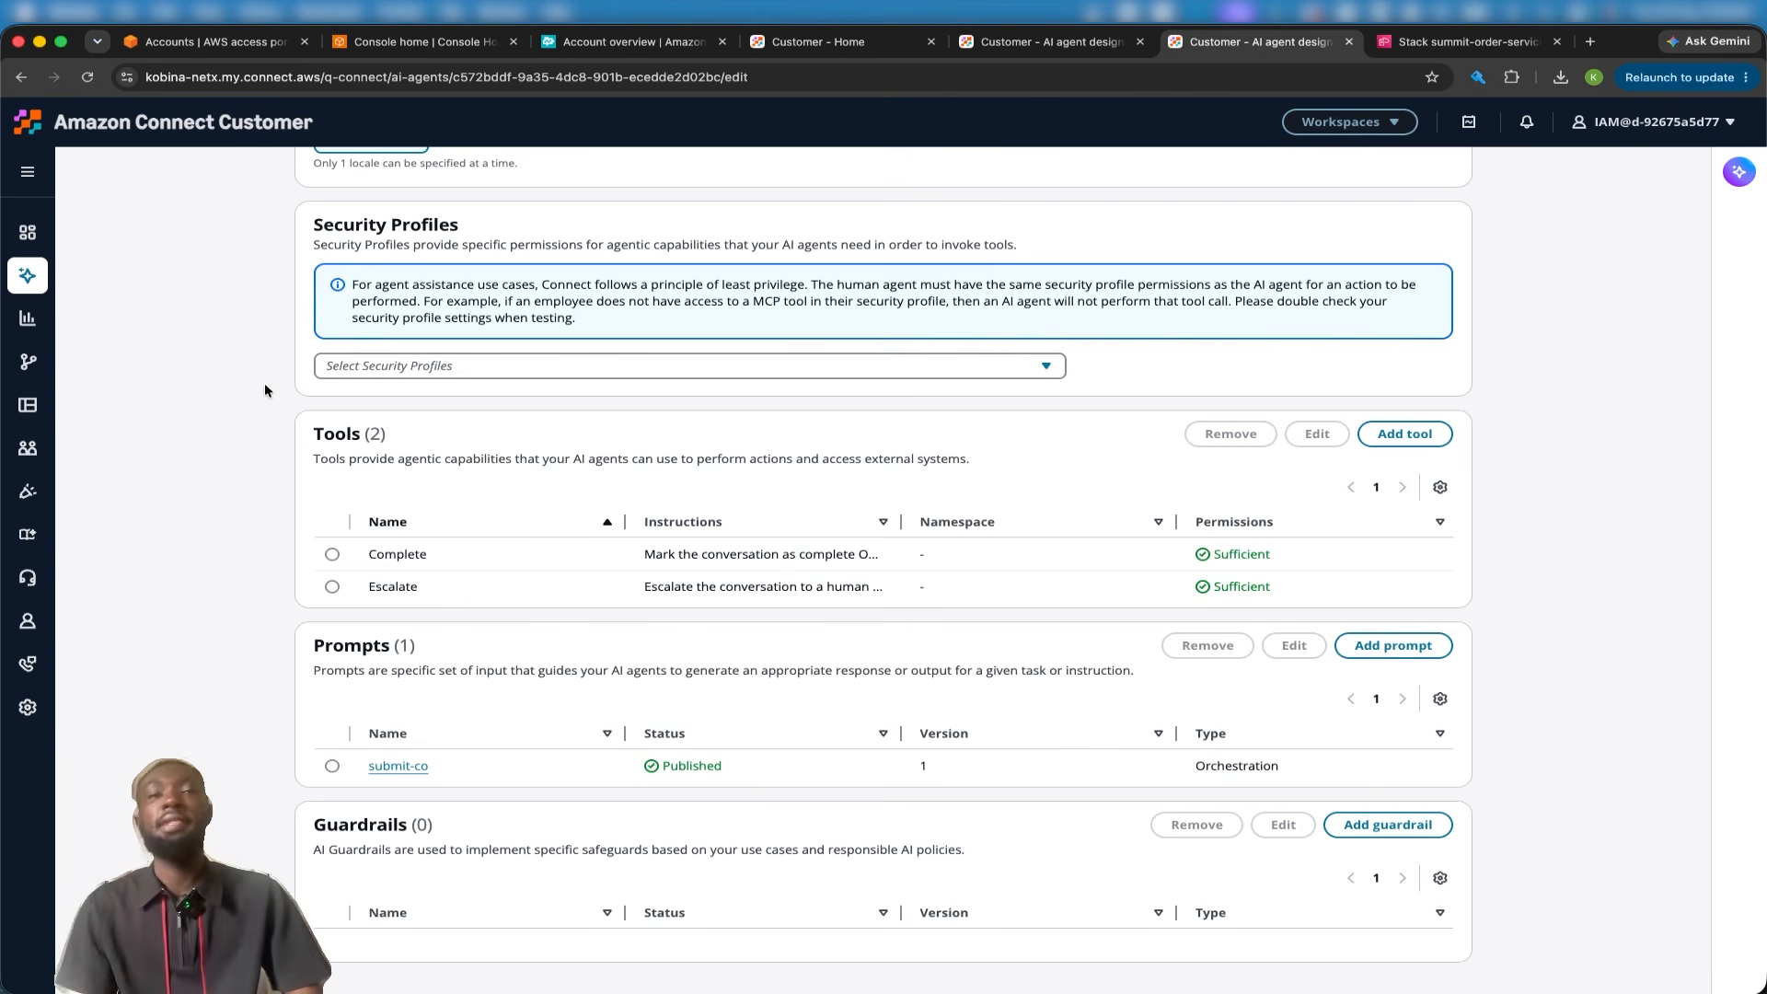
left_click(452, 364)
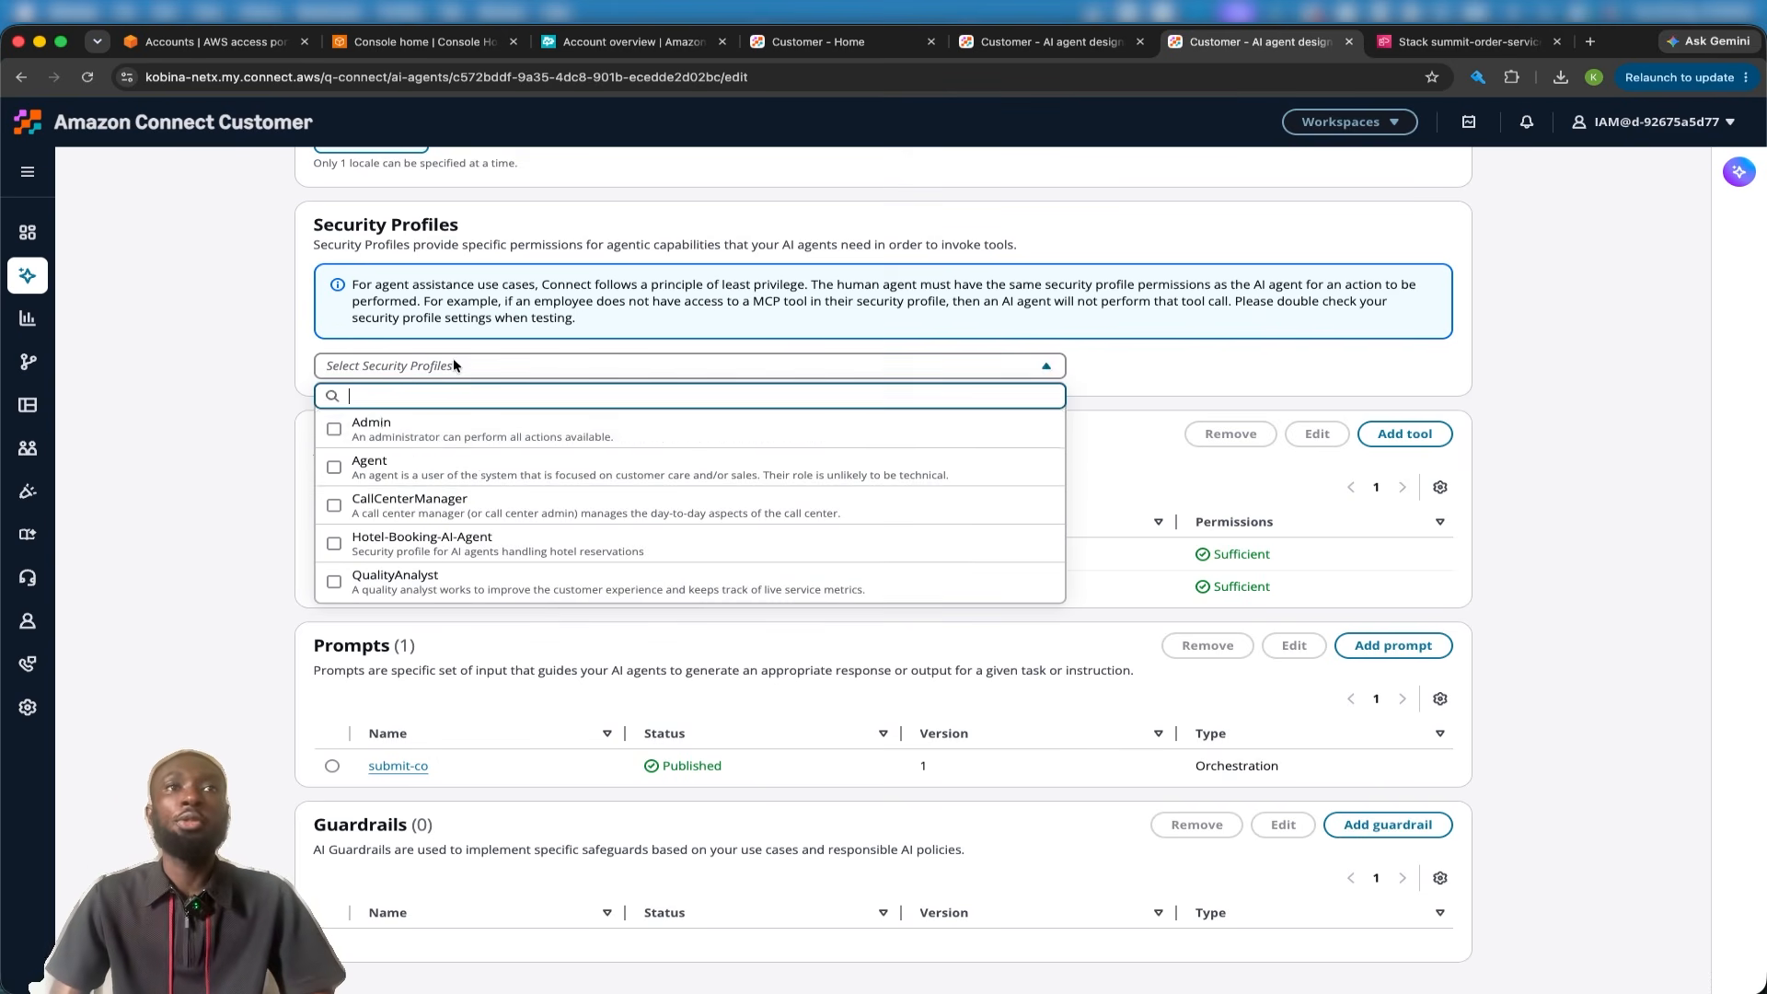
left_click(363, 428)
left_click(1156, 383)
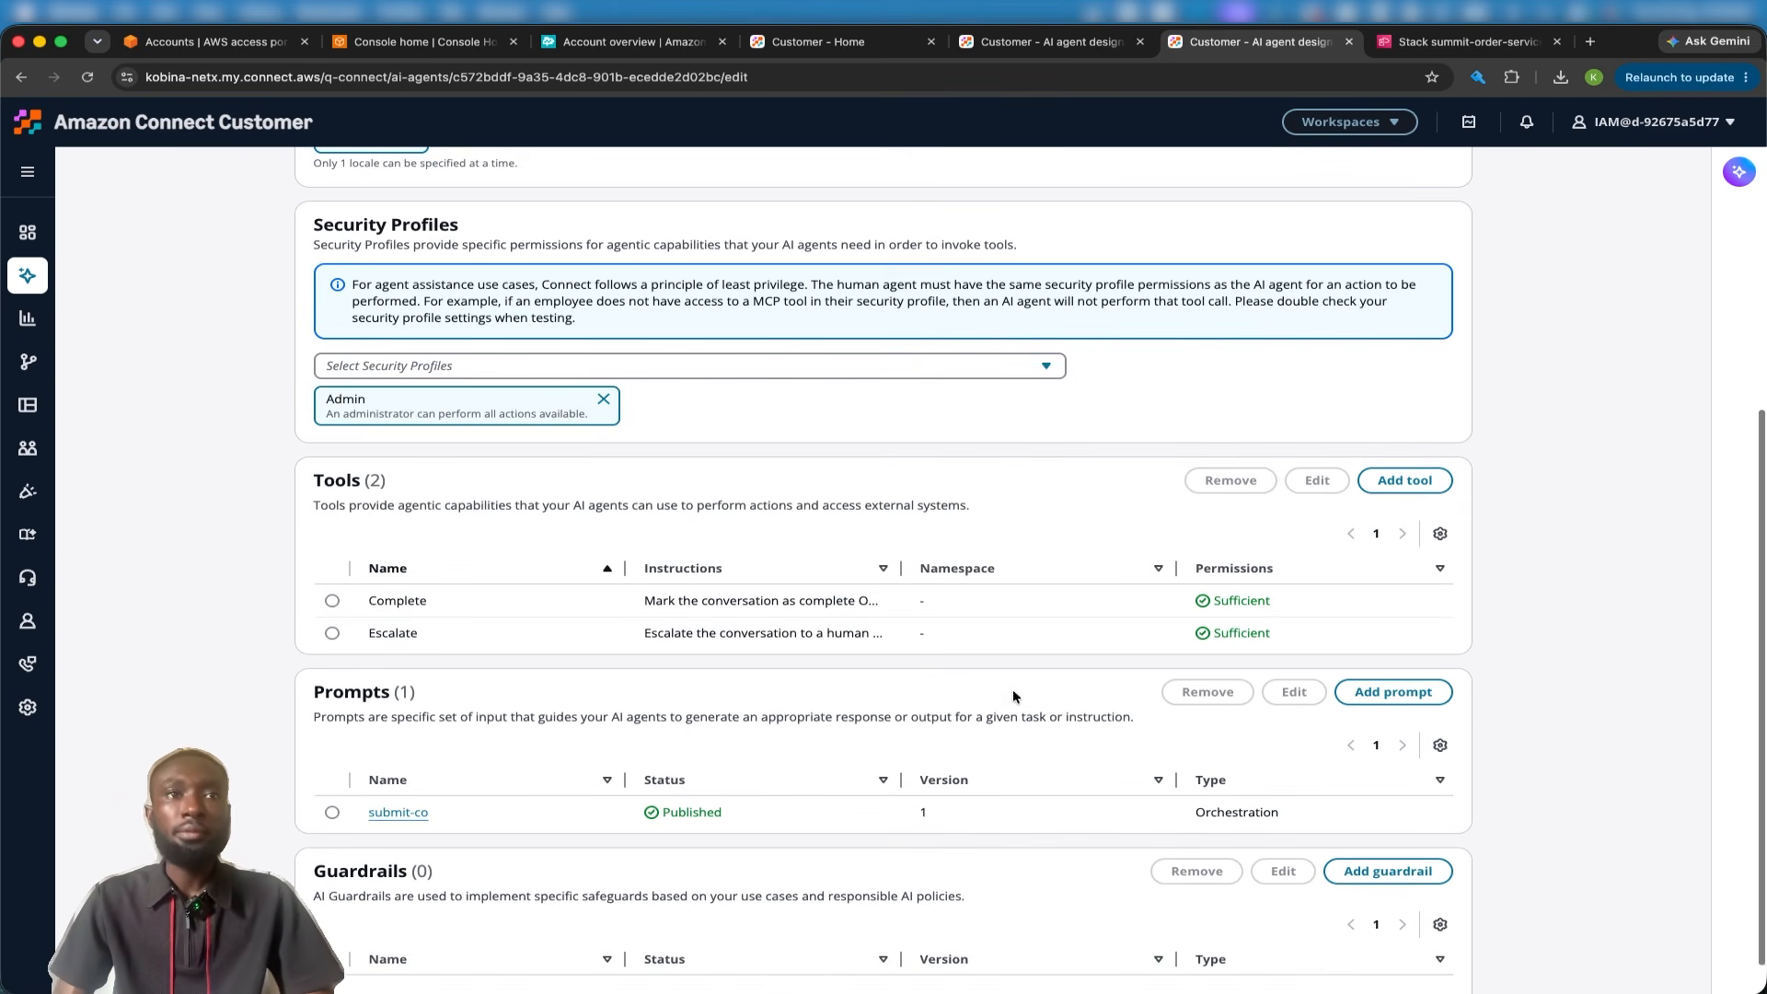
scroll(1012, 689, "up", 5)
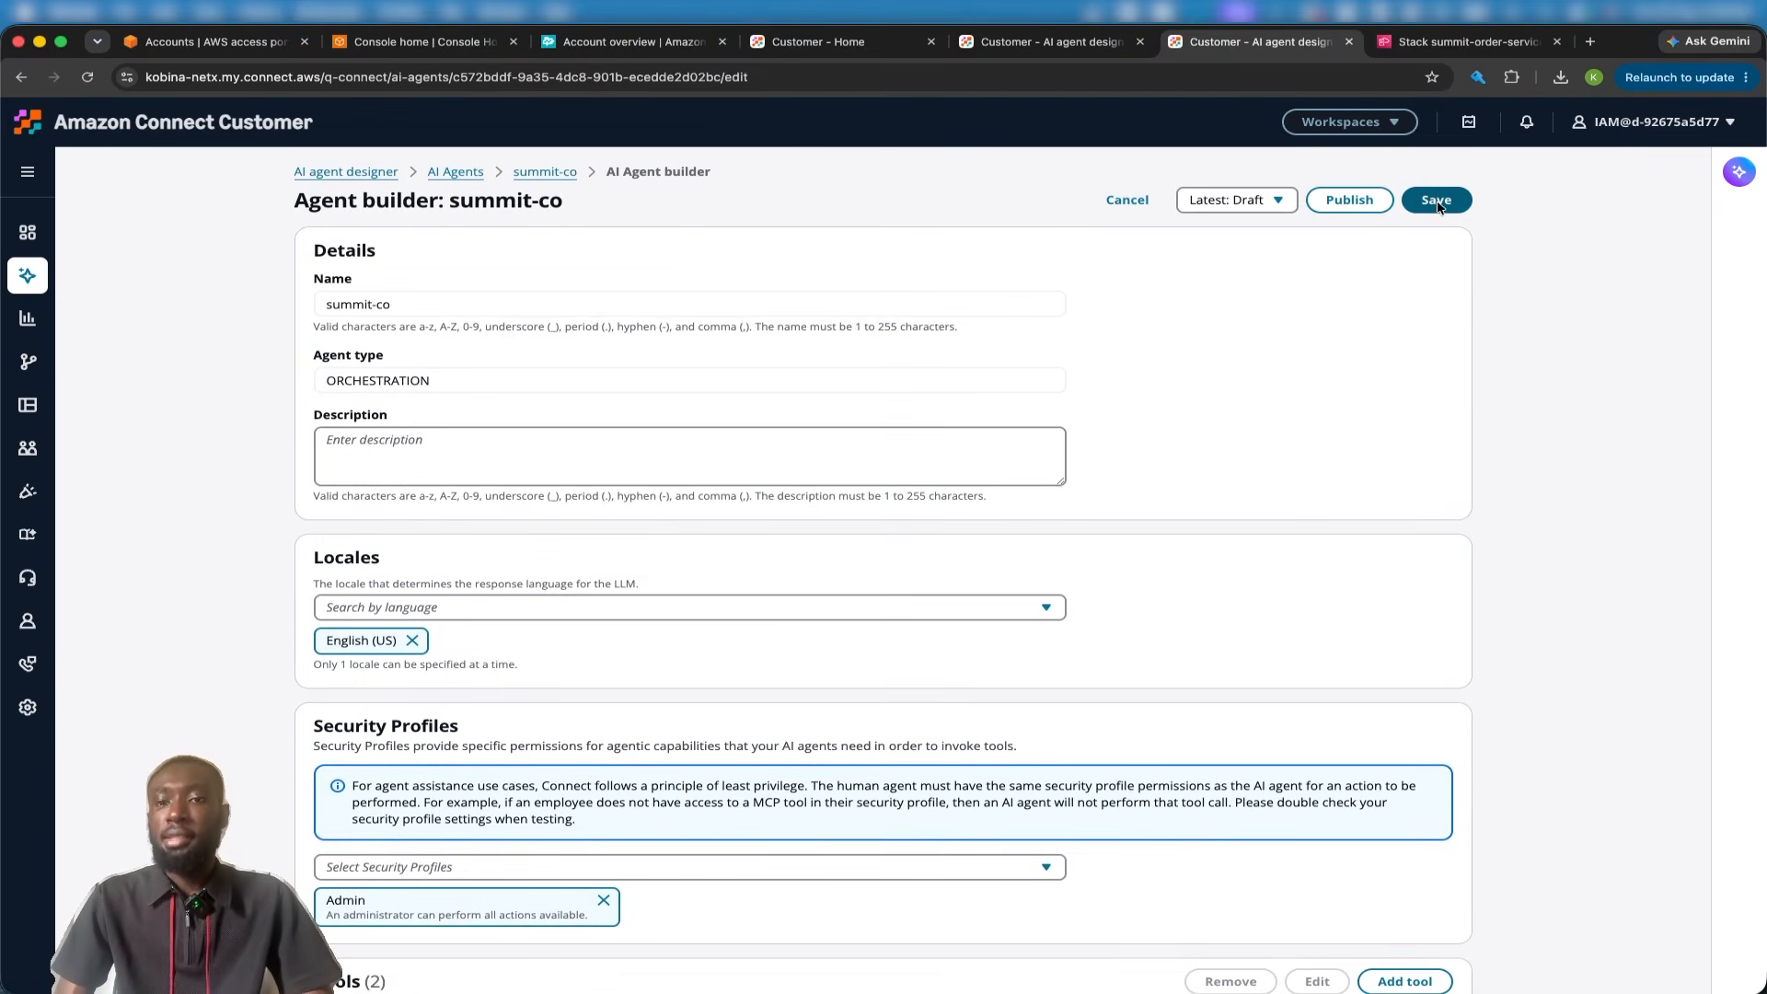
left_click(1437, 210)
scroll(1327, 675, "down", 4)
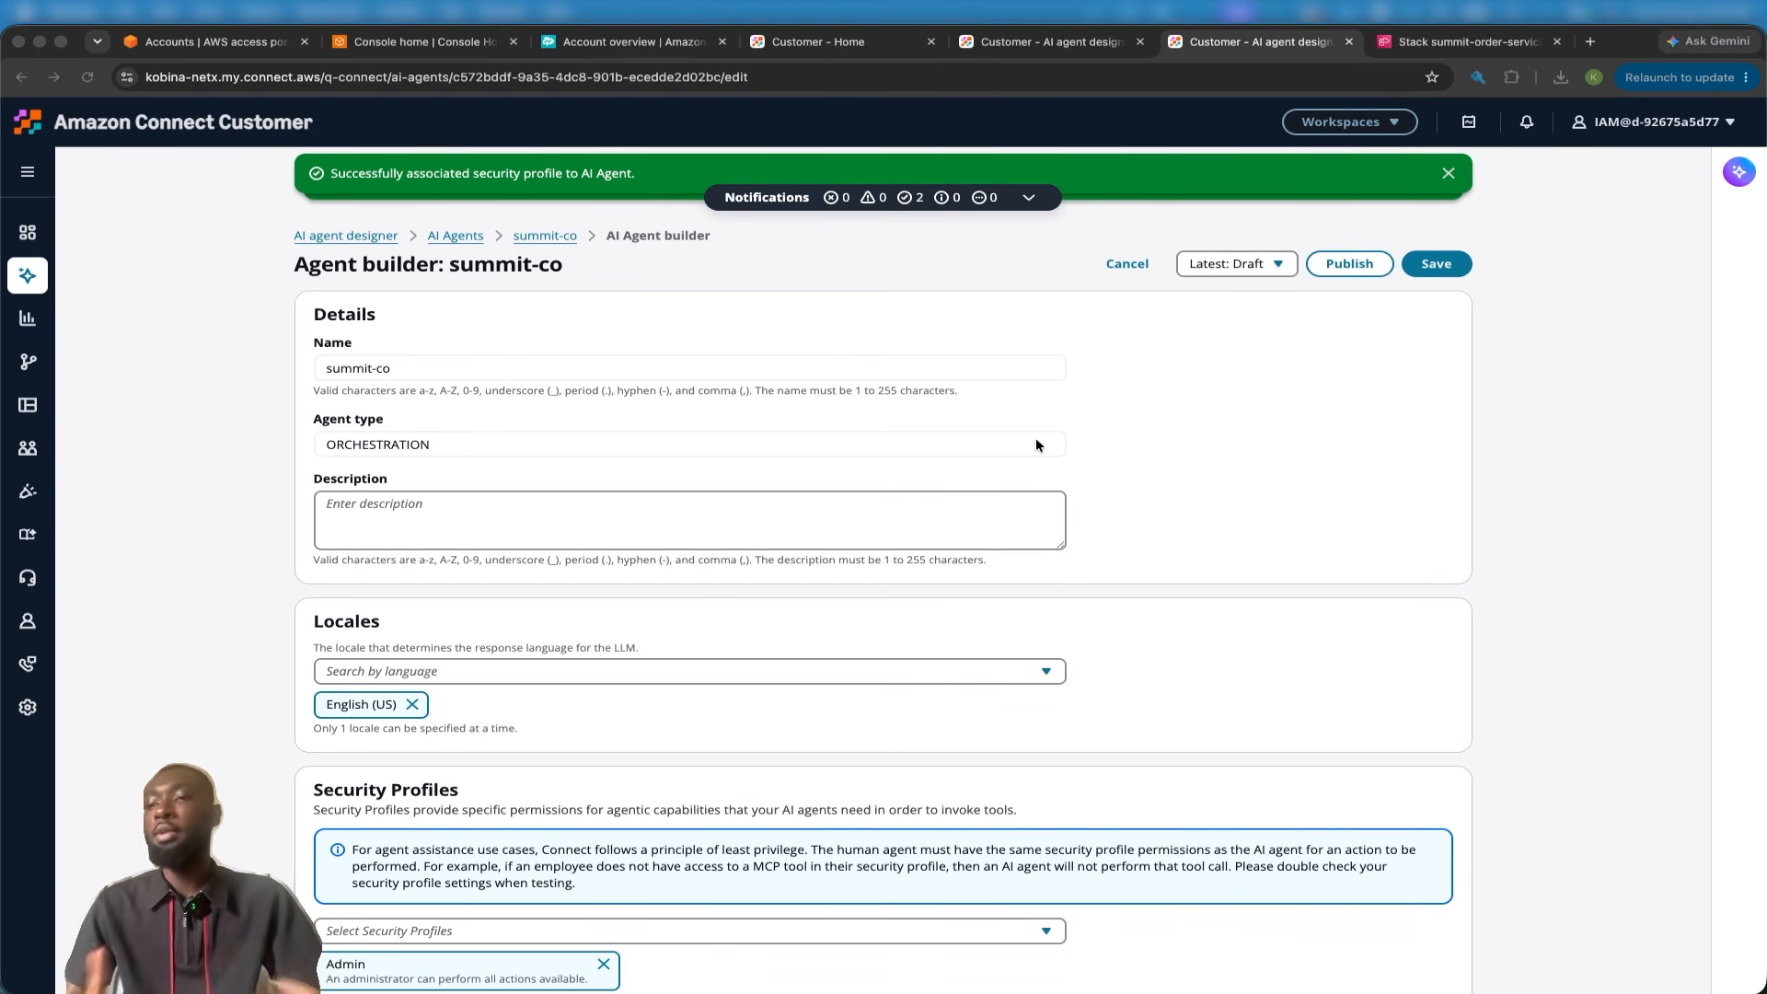
Open the Flows page in a new browser tab, create a flow module as a tool and name it LookupOrder
mouse_move(27, 361)
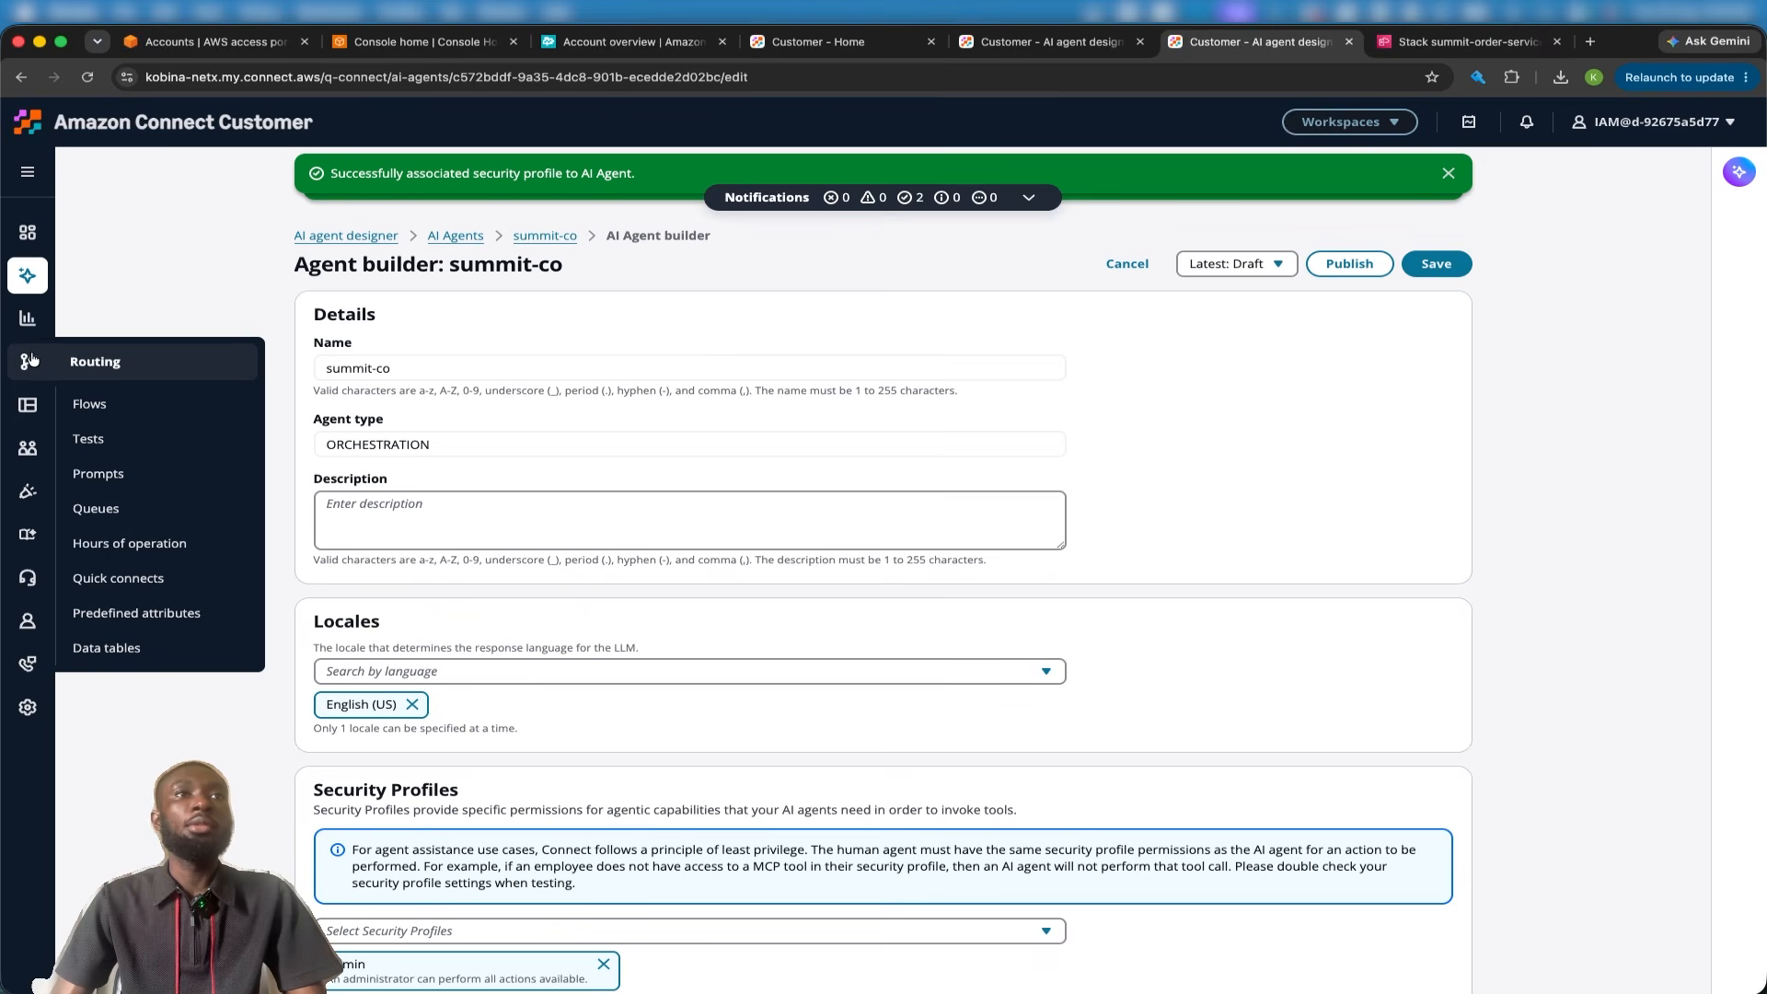
right_click(126, 405)
left_click(175, 410)
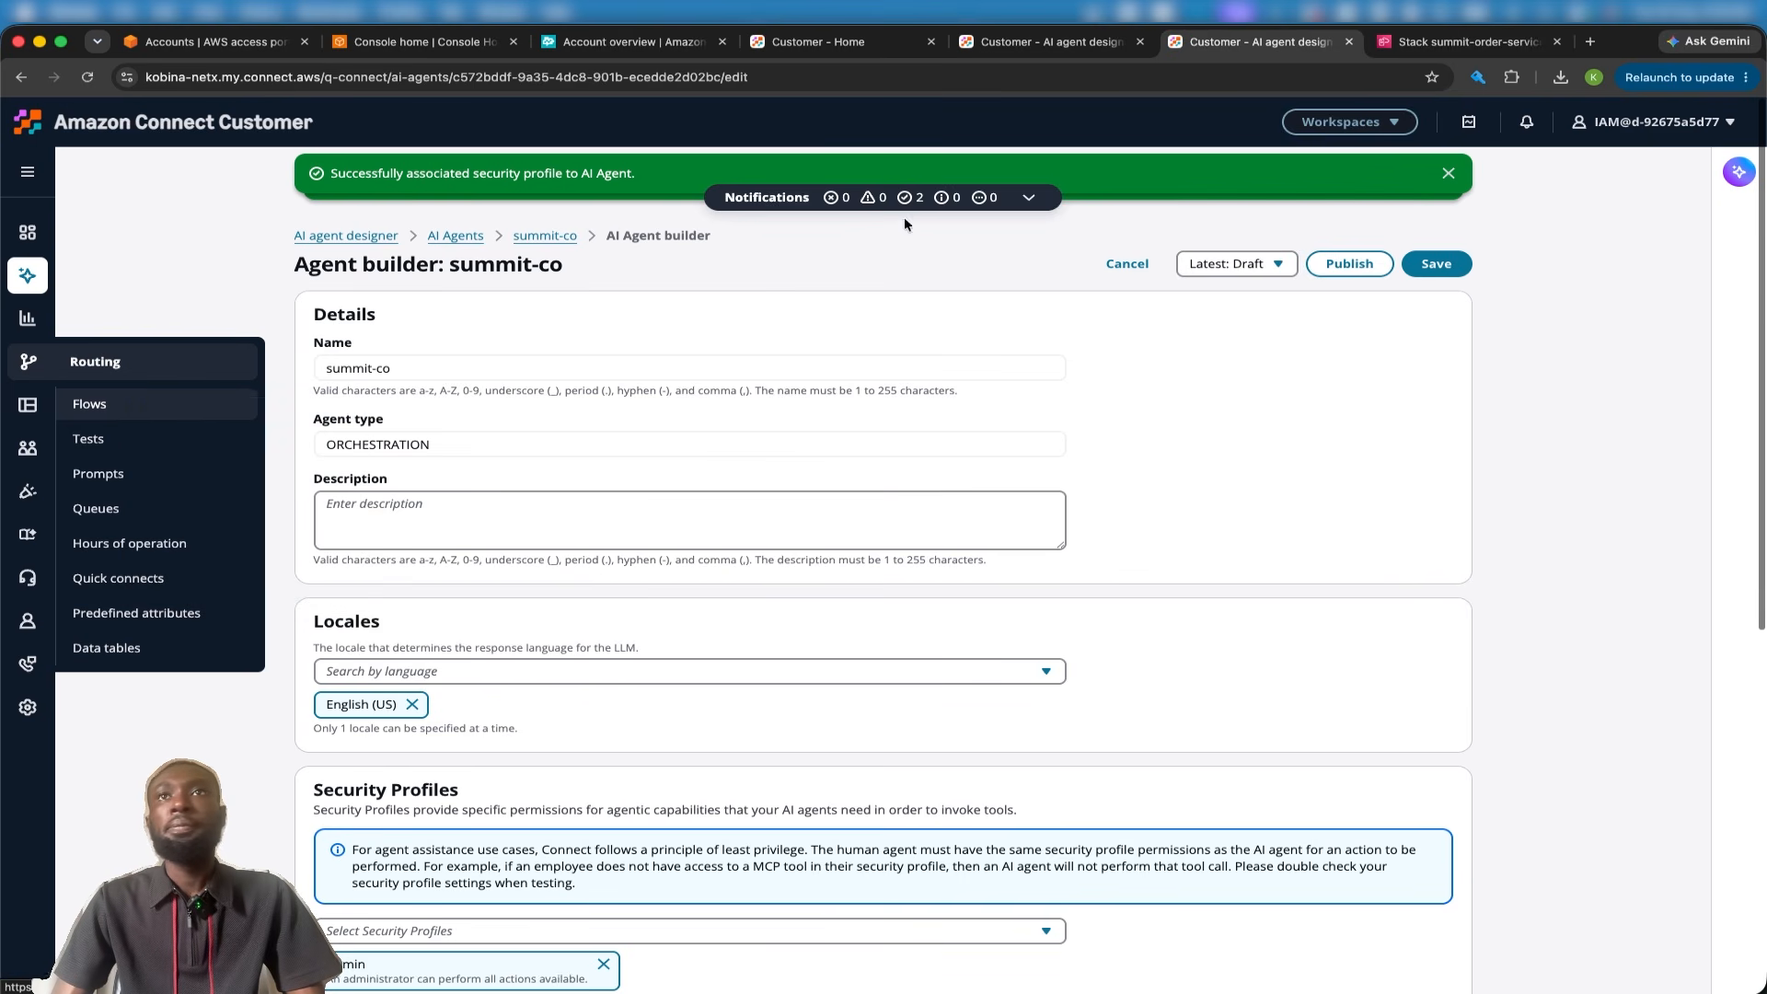
left_click(1323, 40)
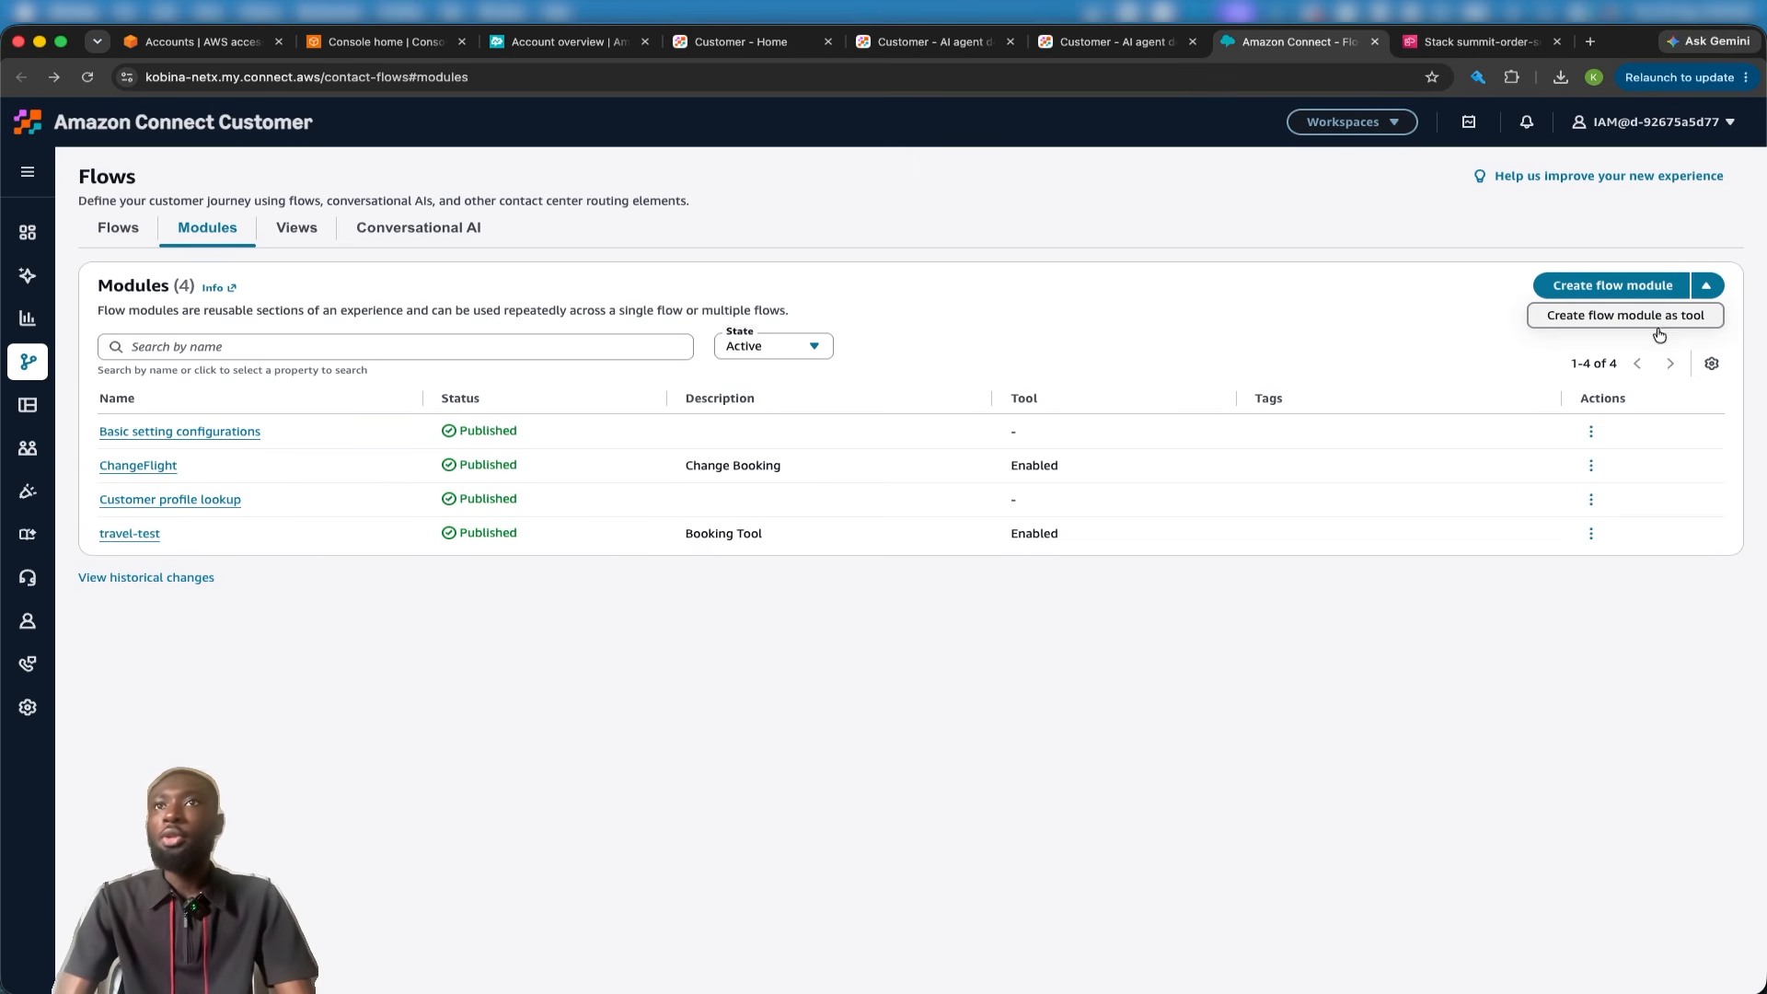
left_click(1684, 317)
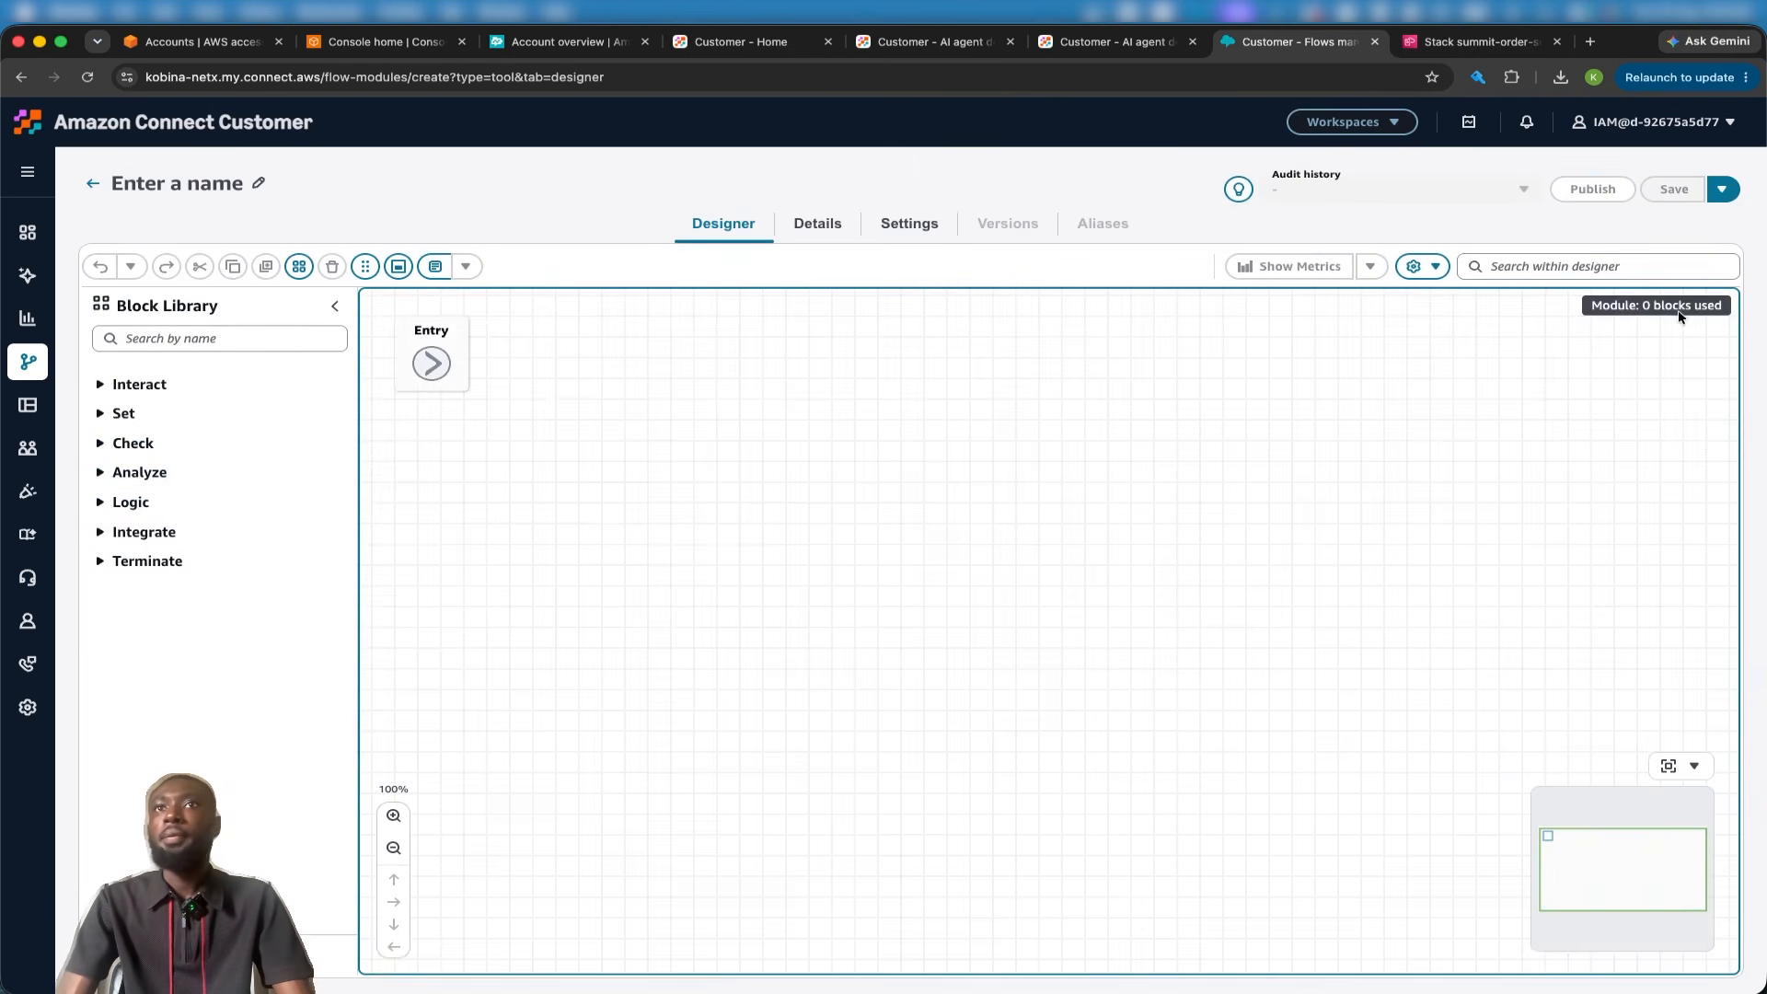
left_click(161, 179)
type("LookupOrder")
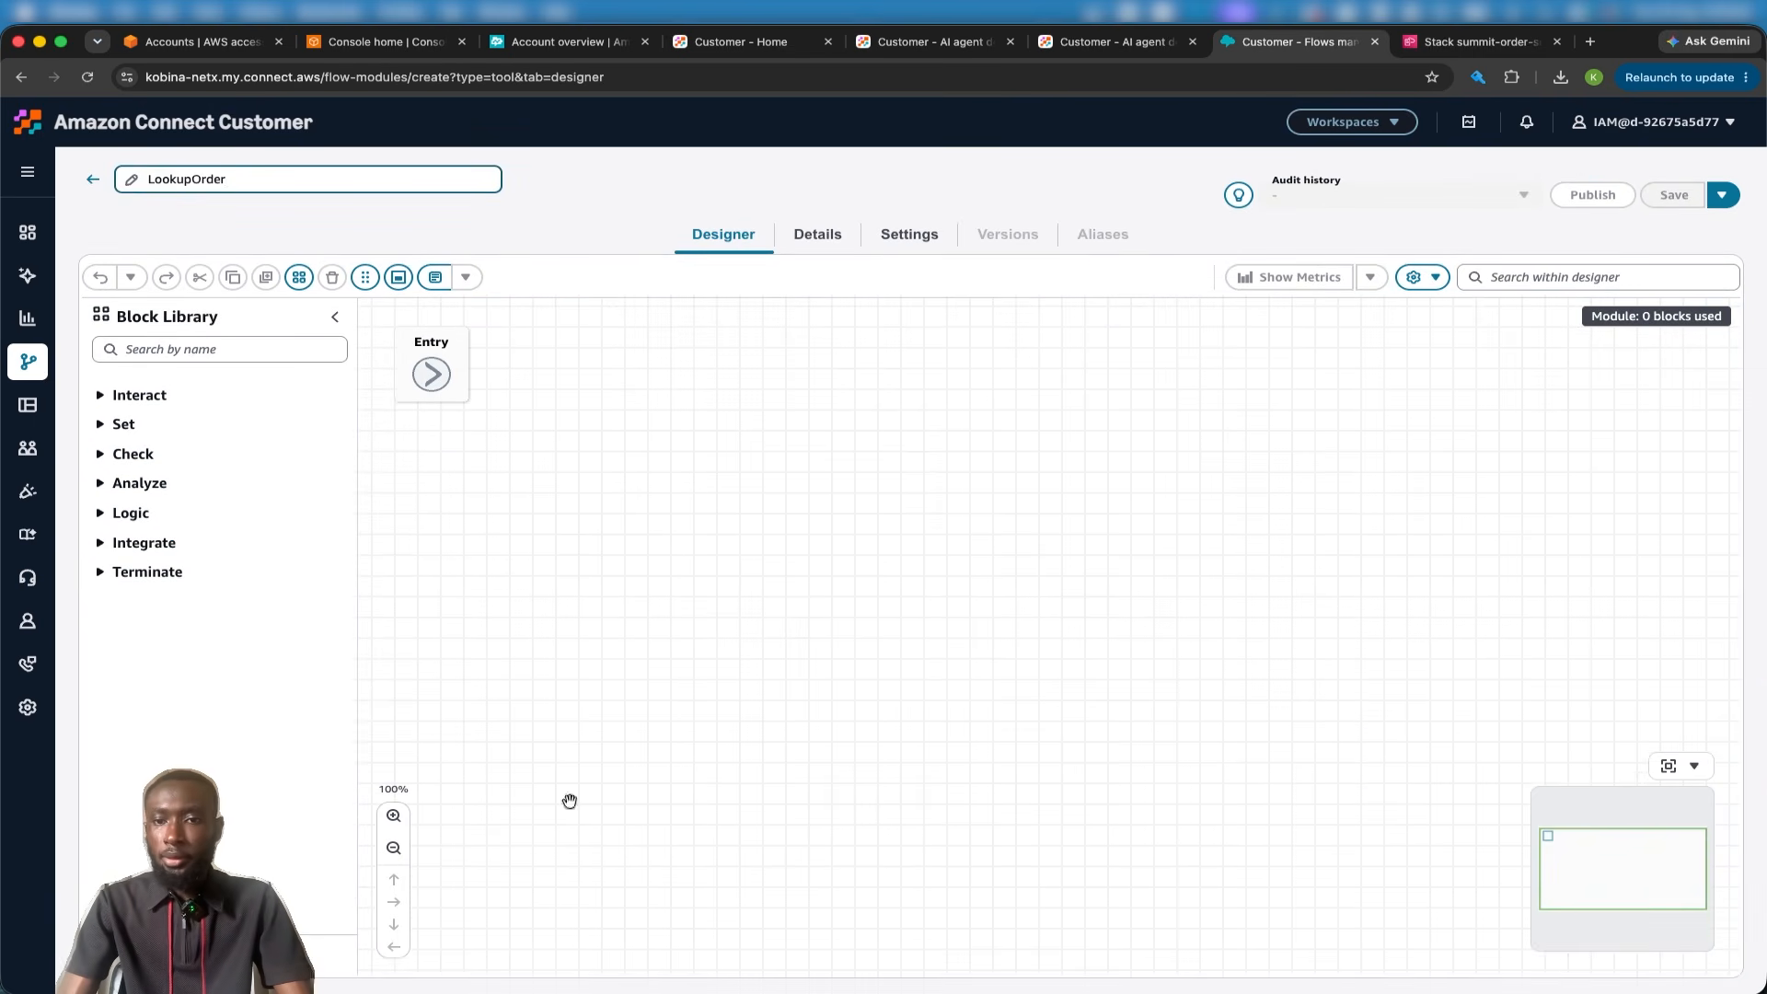
key("Return")
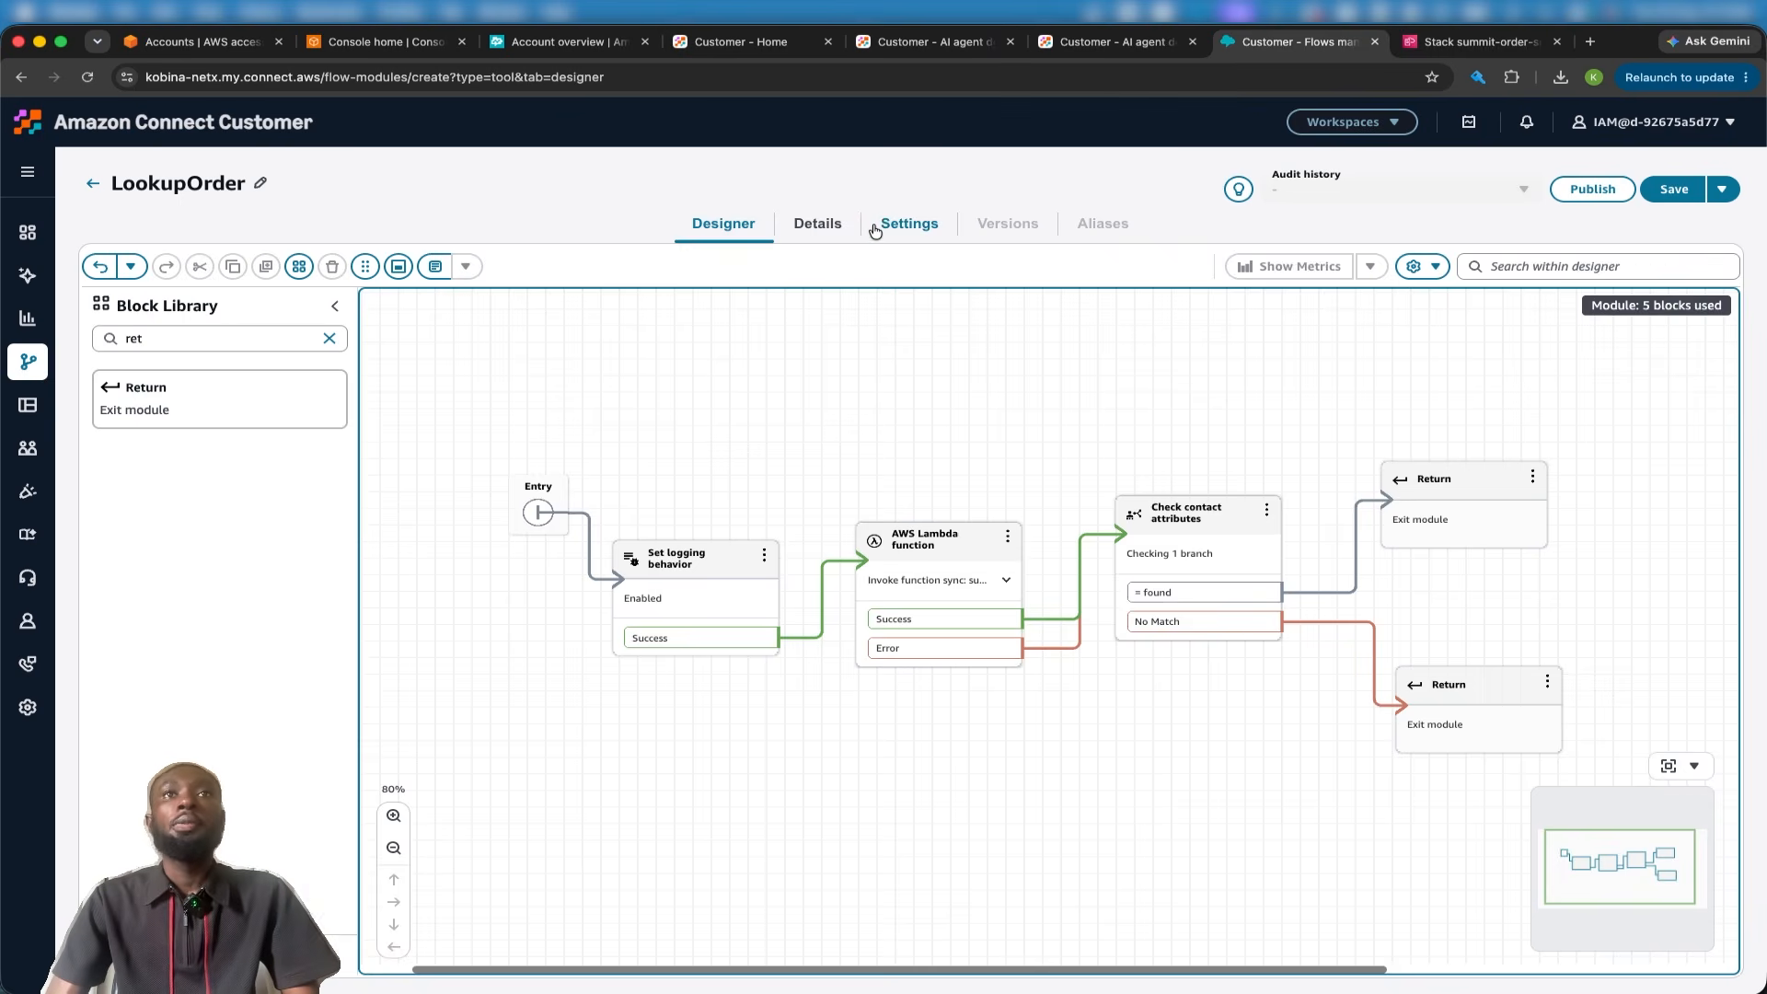
Examine the input and output properties defined in the LookupOrder module settings, expanding deliveryDate and address
left_click(875, 227)
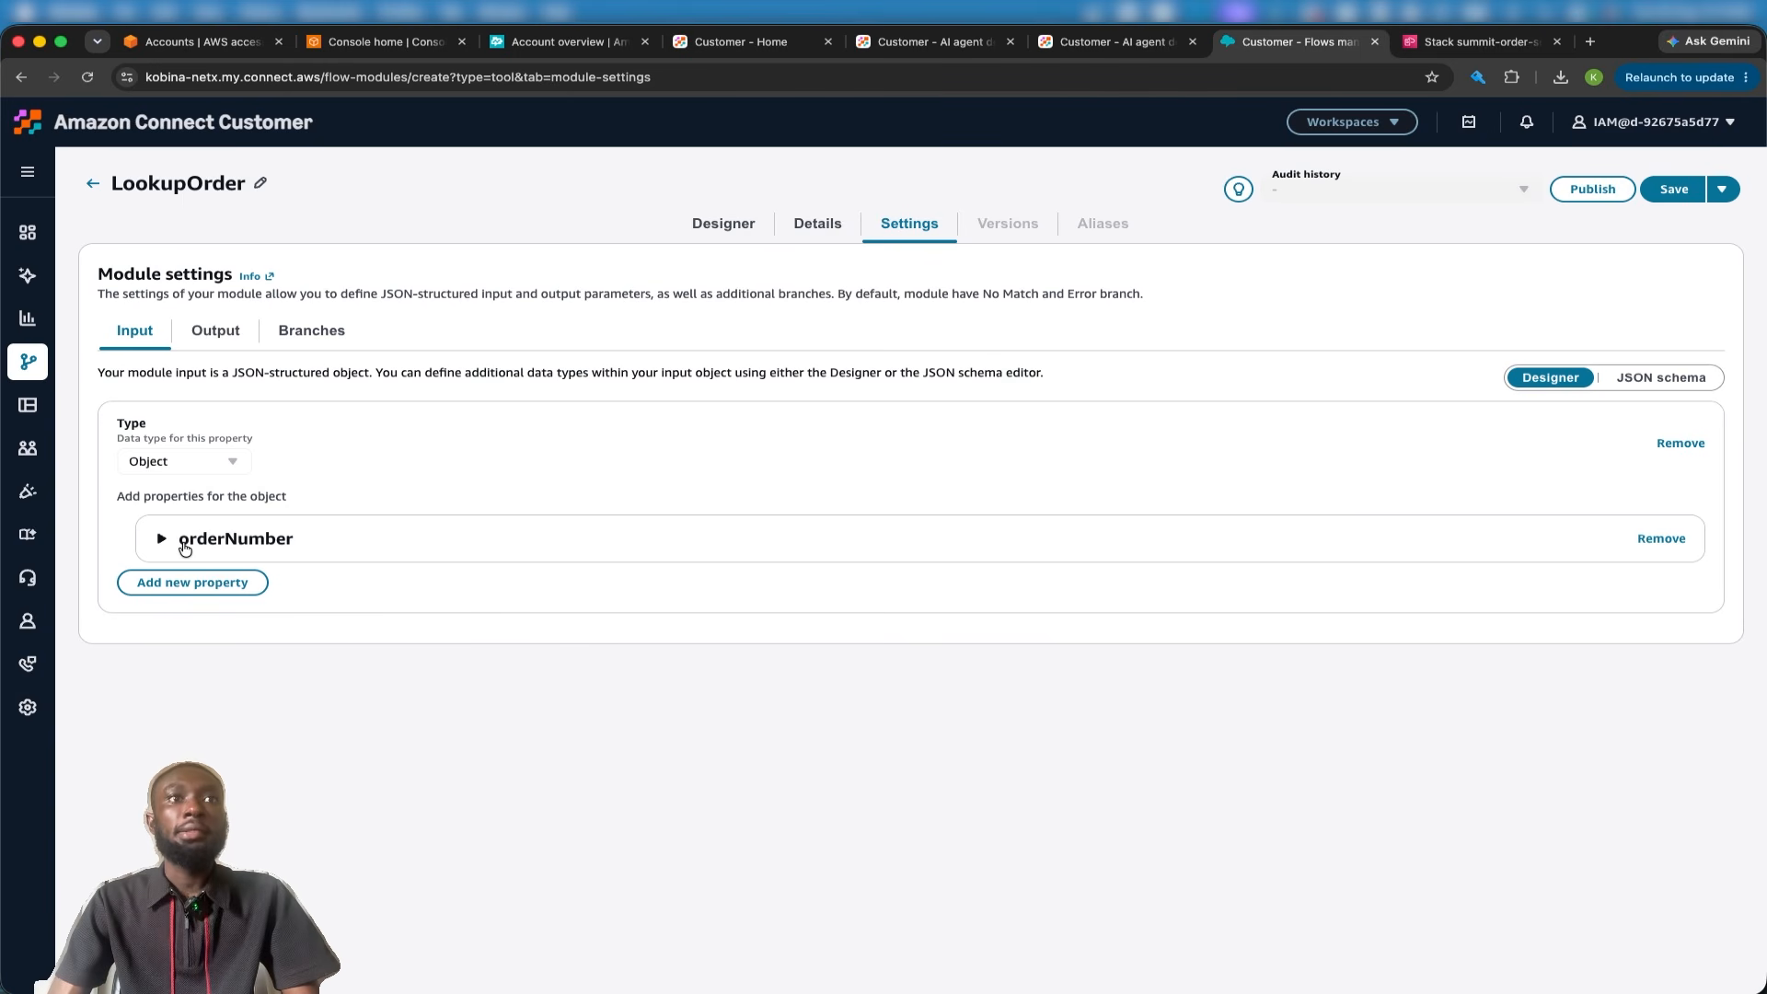
left_click_drag(175, 539, 306, 560)
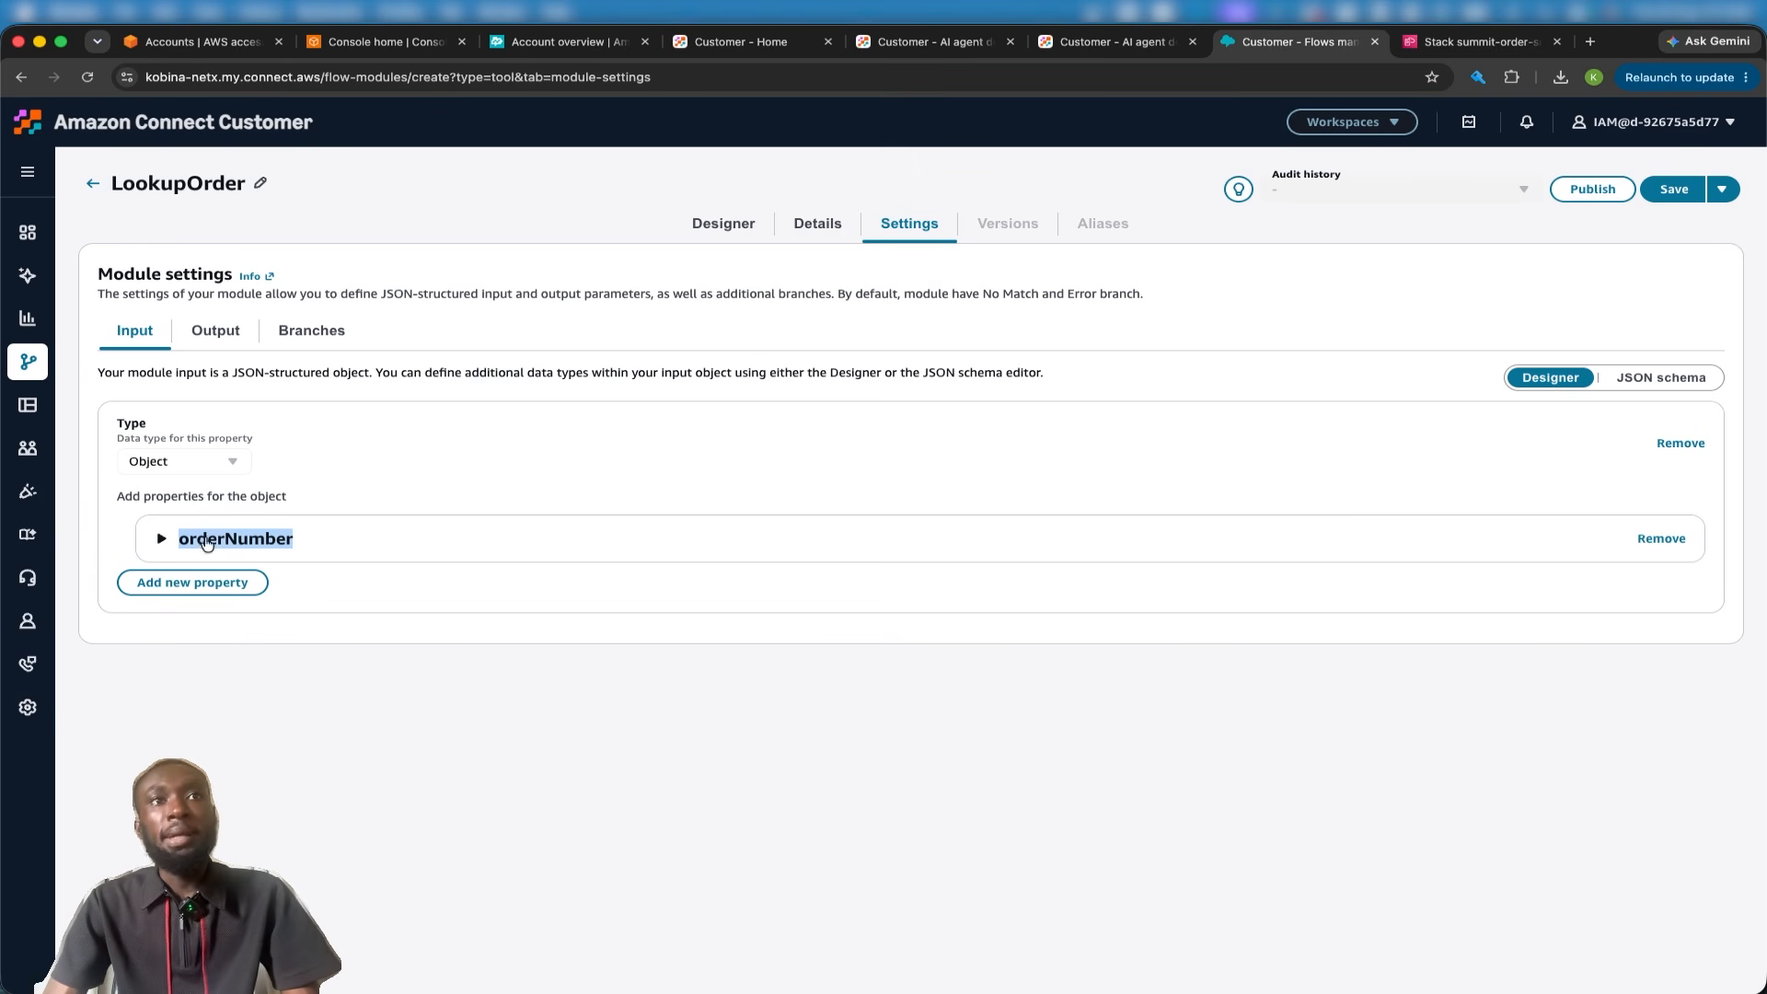
left_click(204, 333)
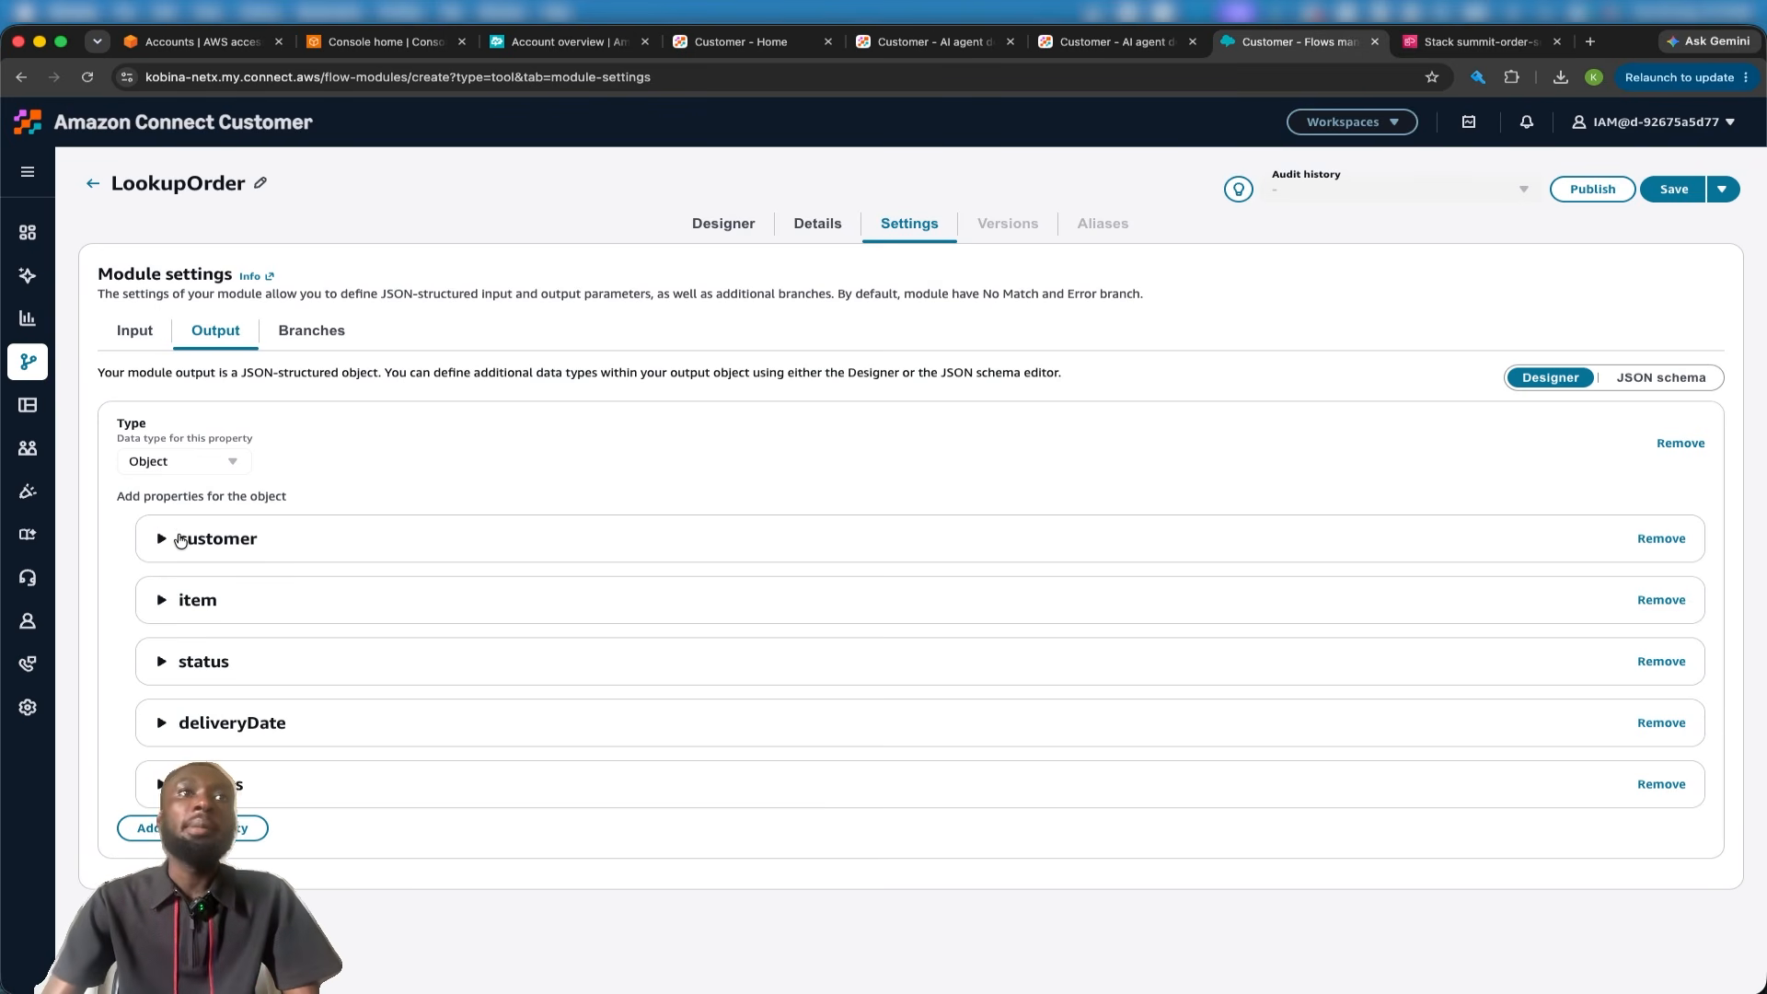
left_click_drag(179, 537, 269, 539)
left_click_drag(179, 600, 234, 595)
left_click_drag(179, 665, 193, 732)
left_click(195, 727)
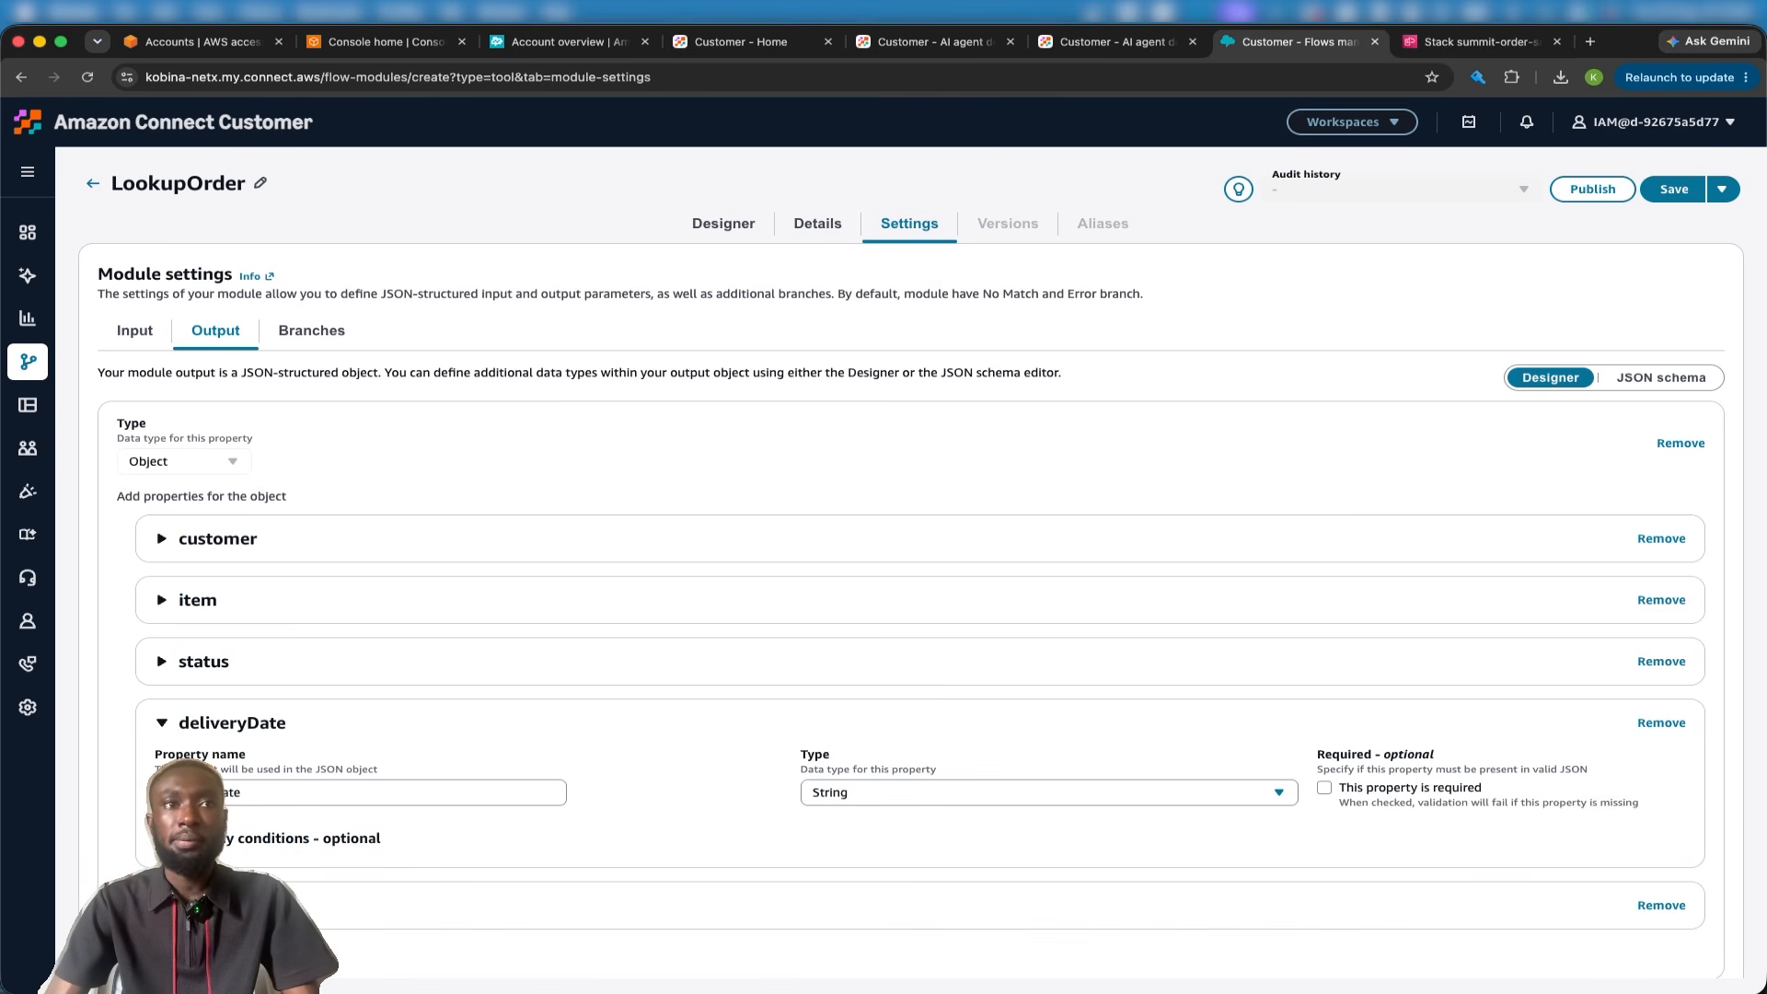
left_click(195, 905)
scroll(195, 906, "down", 2)
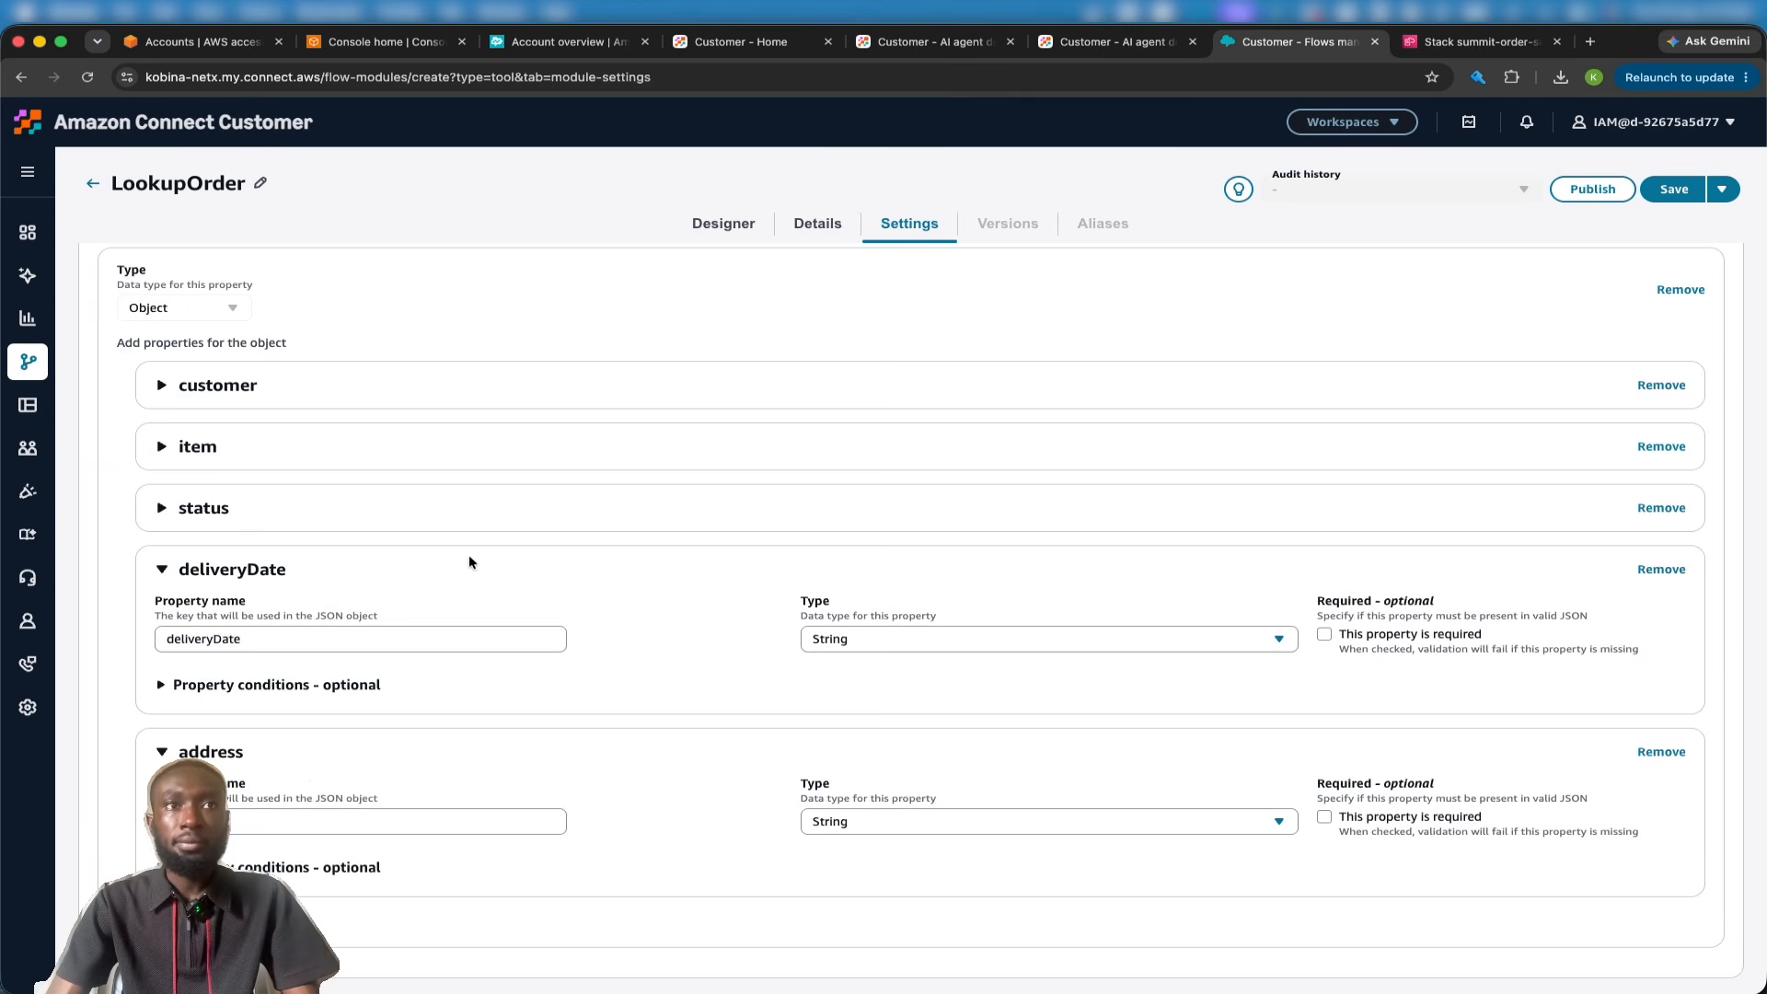
scroll(467, 591, "up", 2)
Check the branch names configured in the LookupOrder module settings
left_click(311, 334)
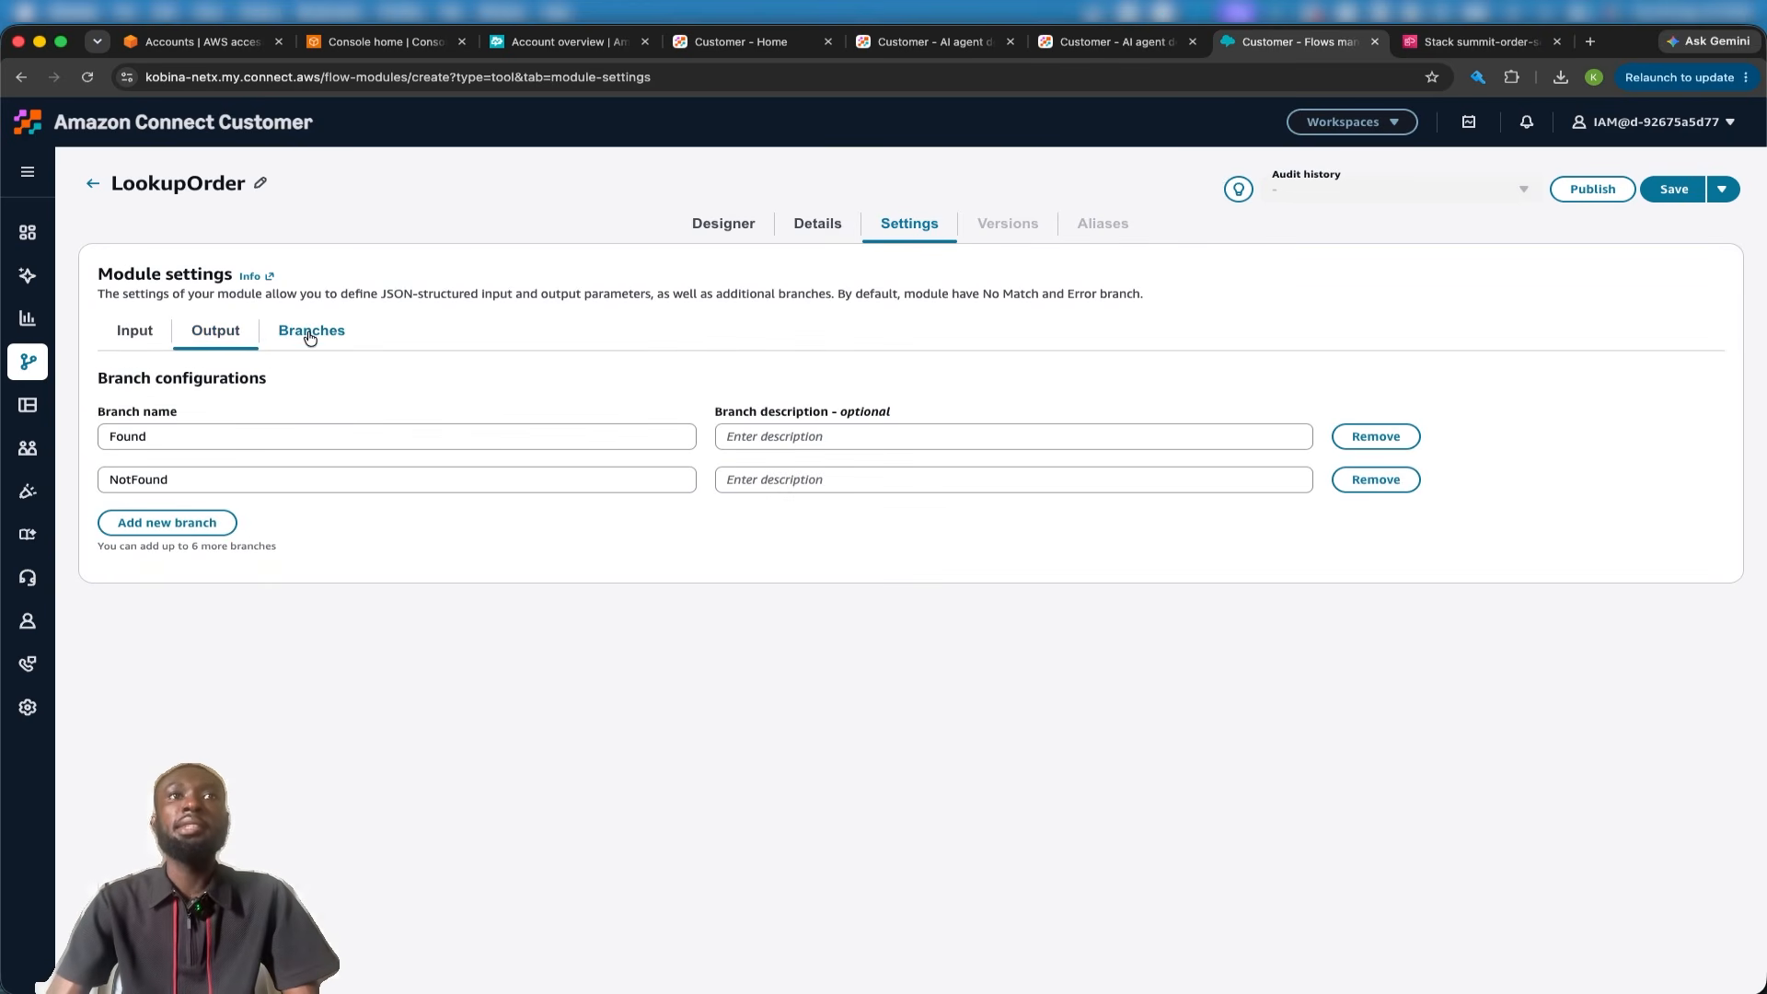
double_click(118, 435)
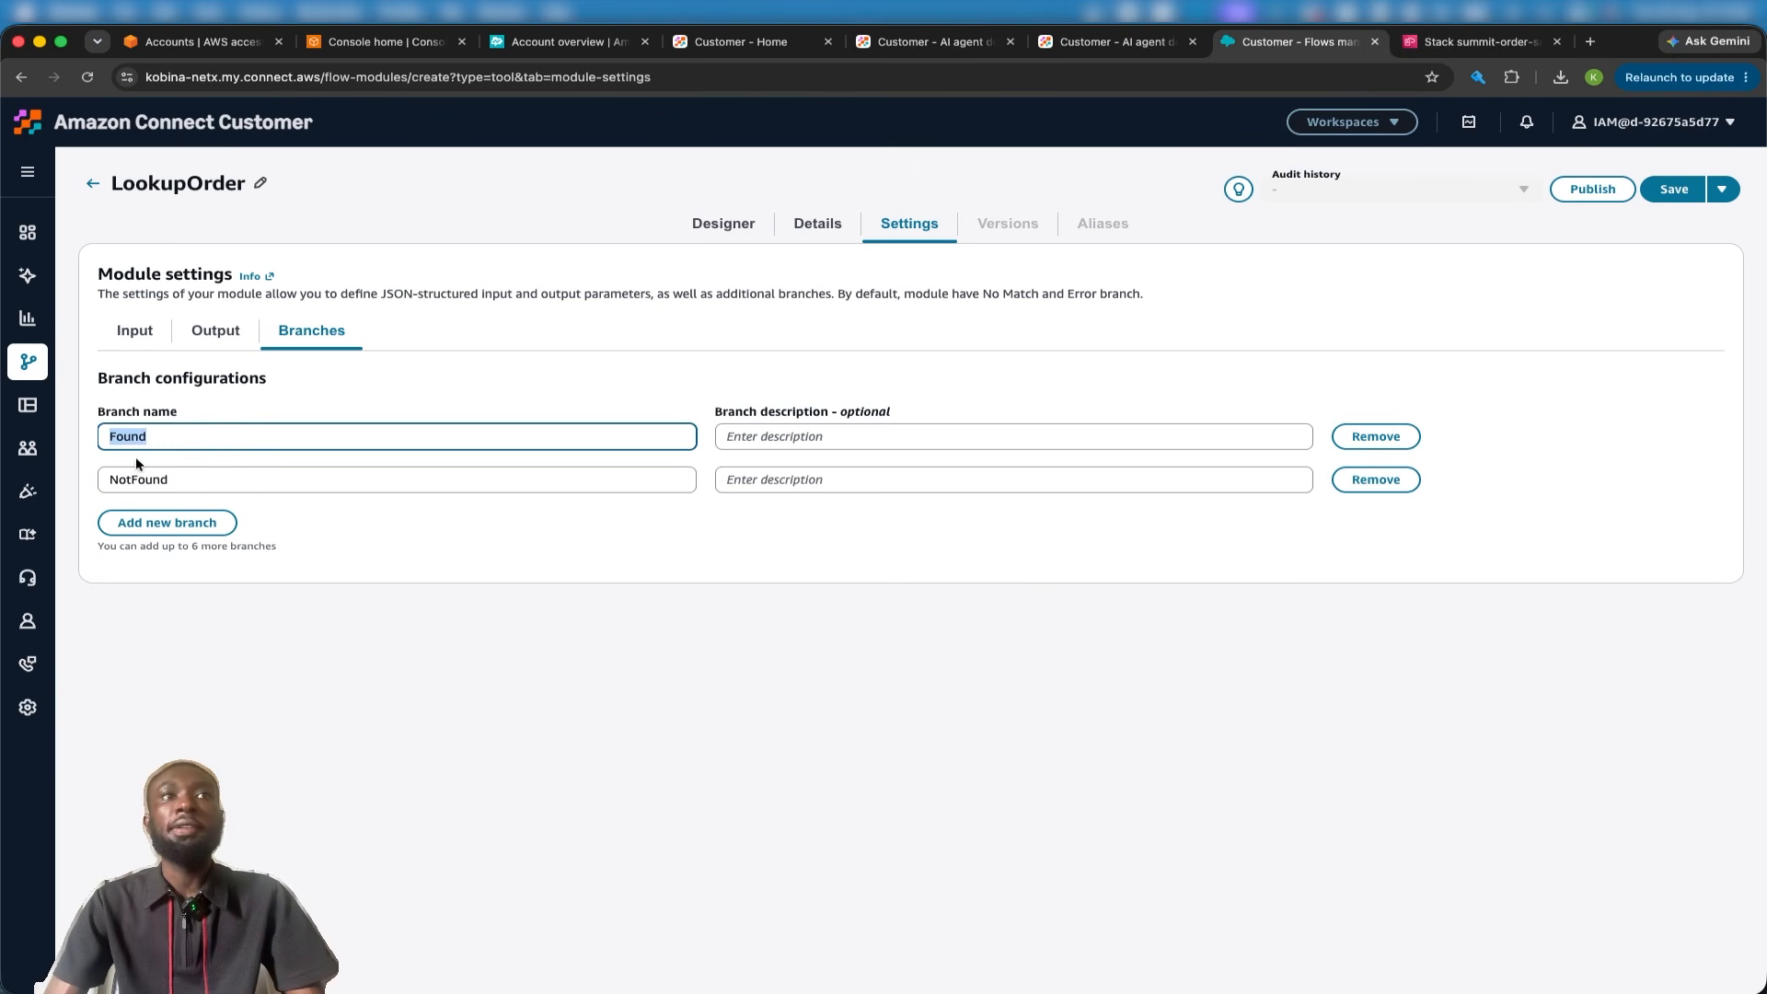
left_click(132, 475)
double_click(132, 477)
double_click(125, 436)
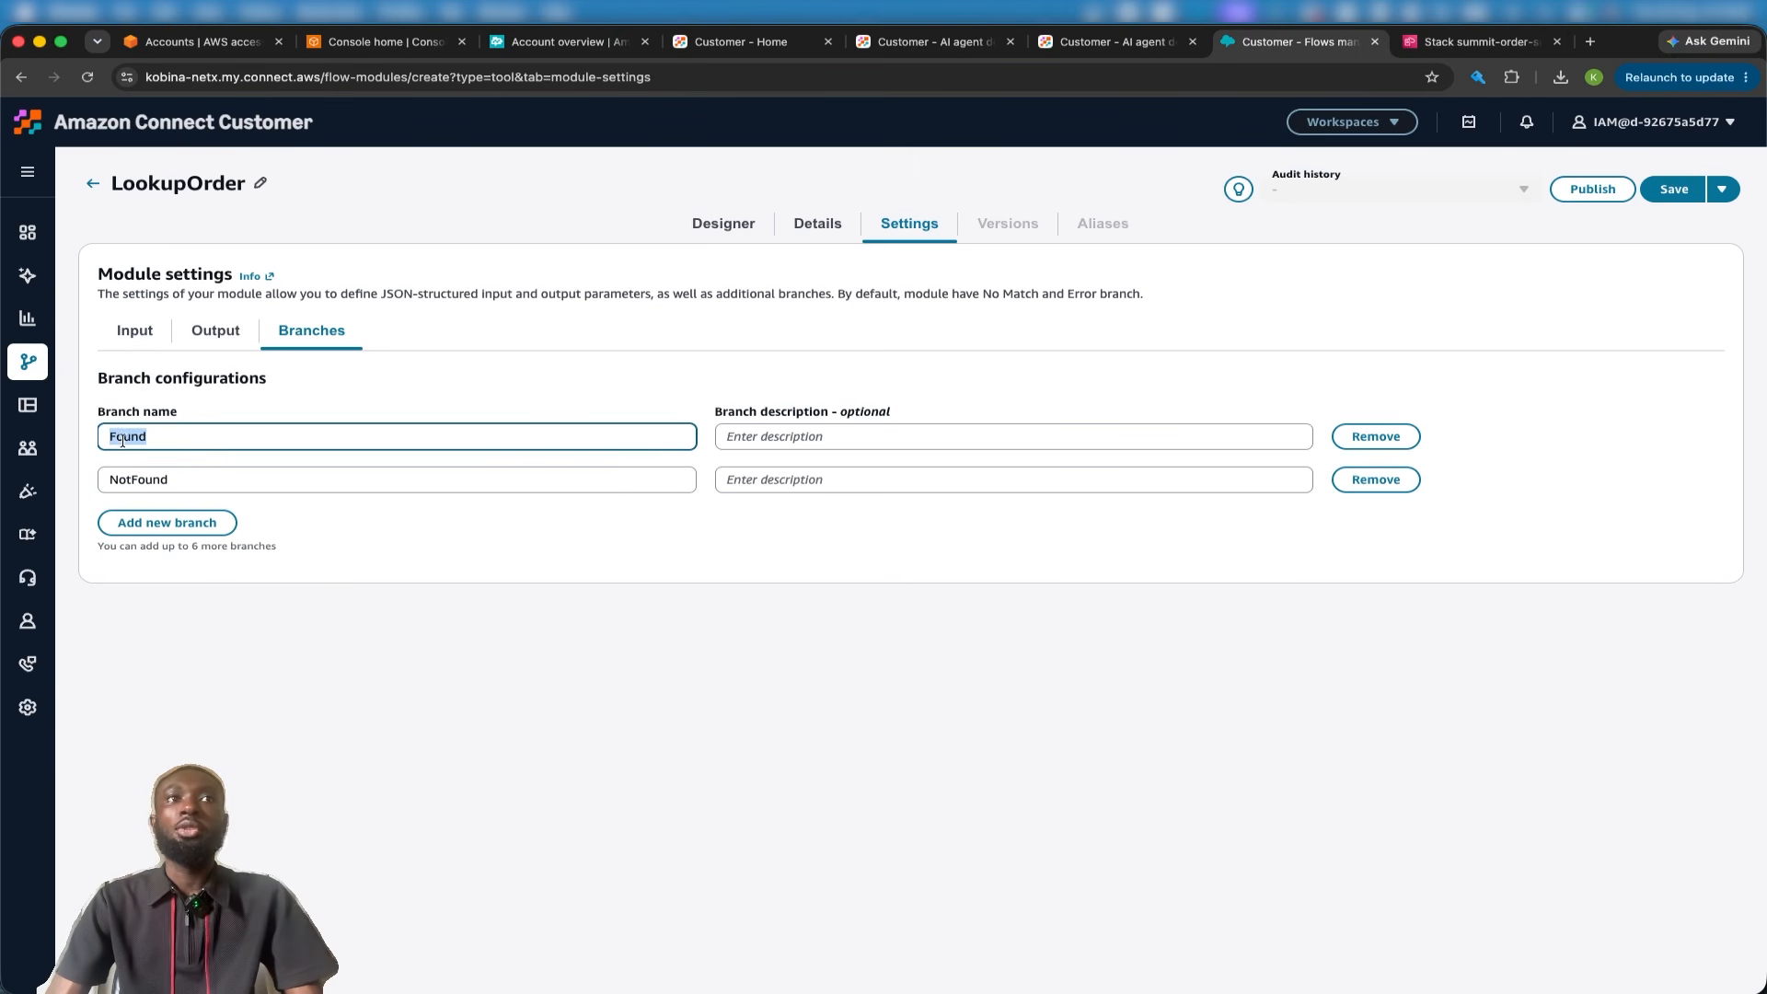
Examine the action, function ARN and execution mode of the AWS Lambda function block in the module flow
left_click(717, 235)
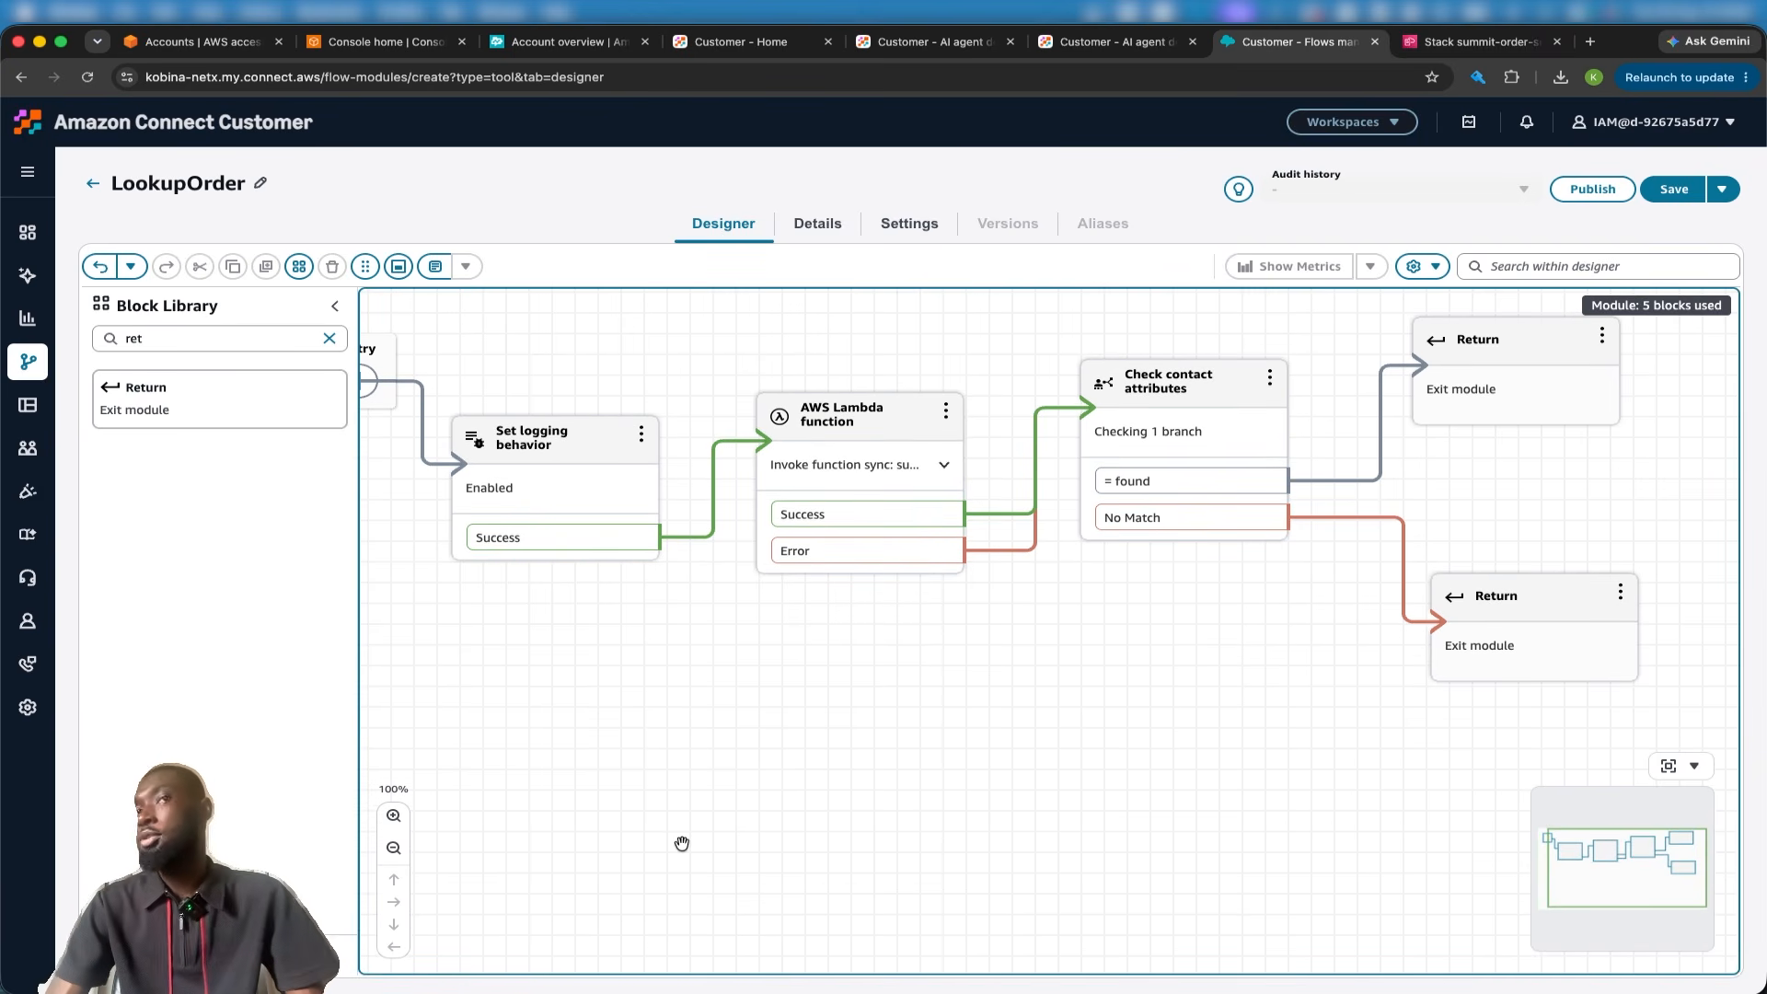
left_click(879, 430)
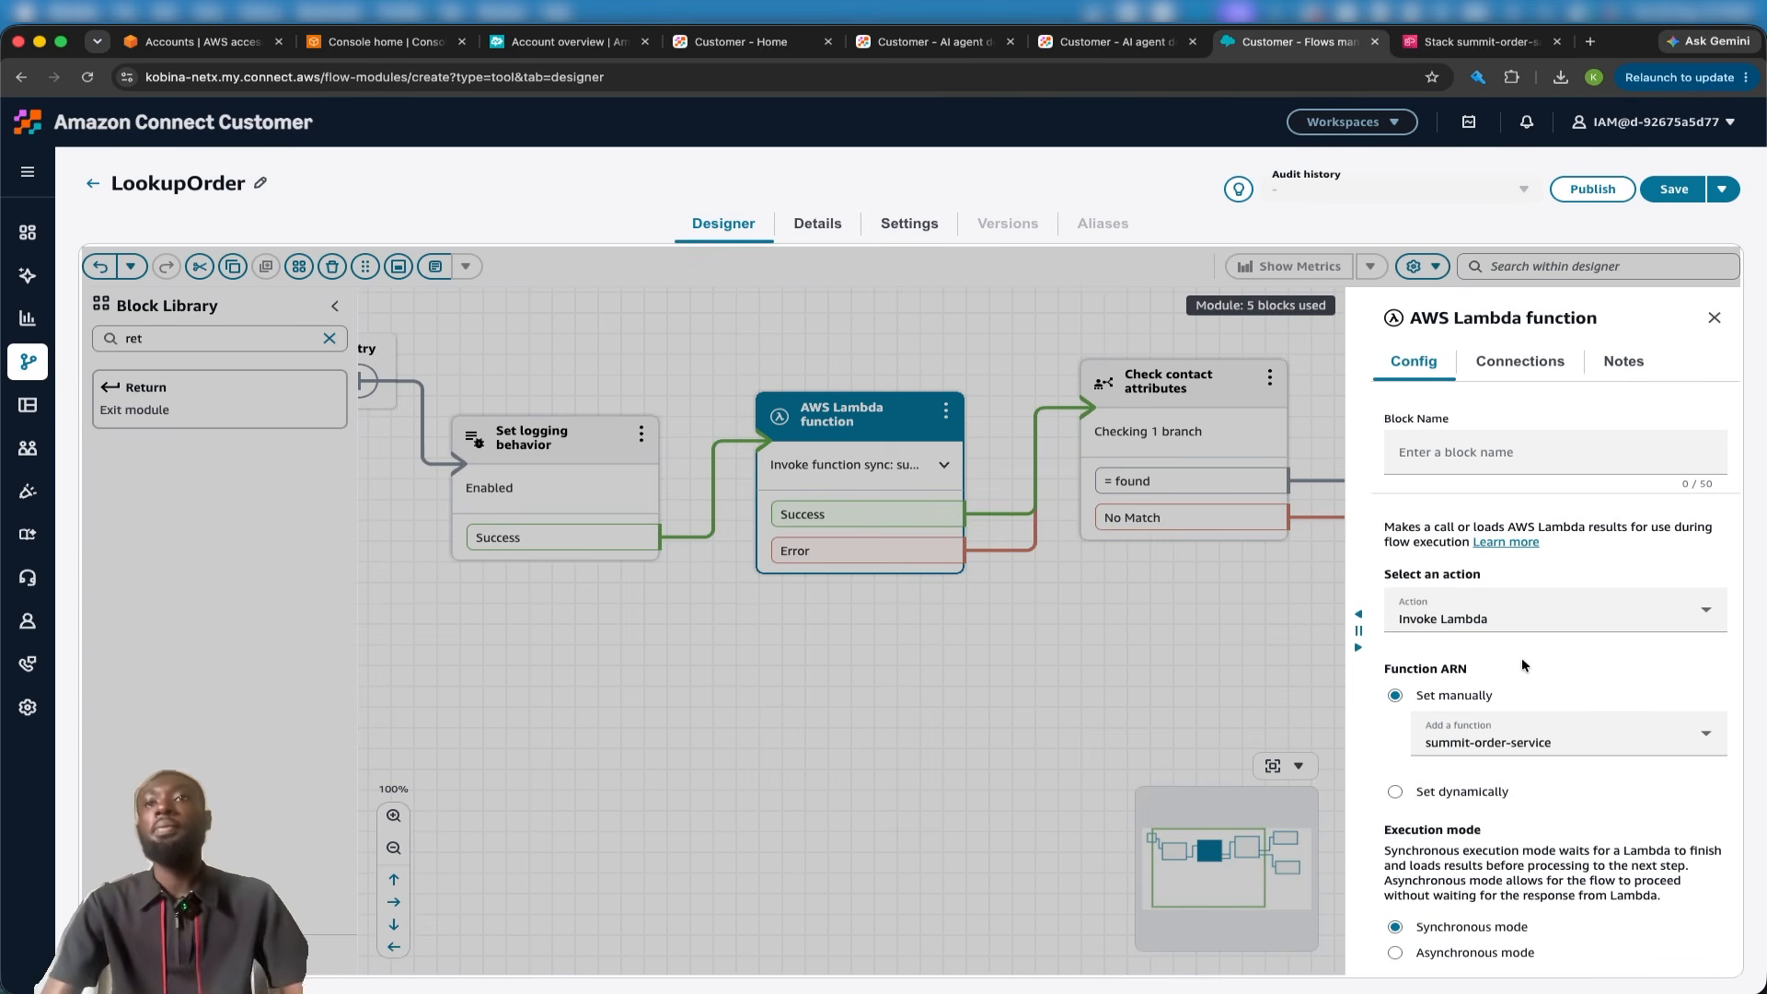
scroll(1522, 665, "down", 3)
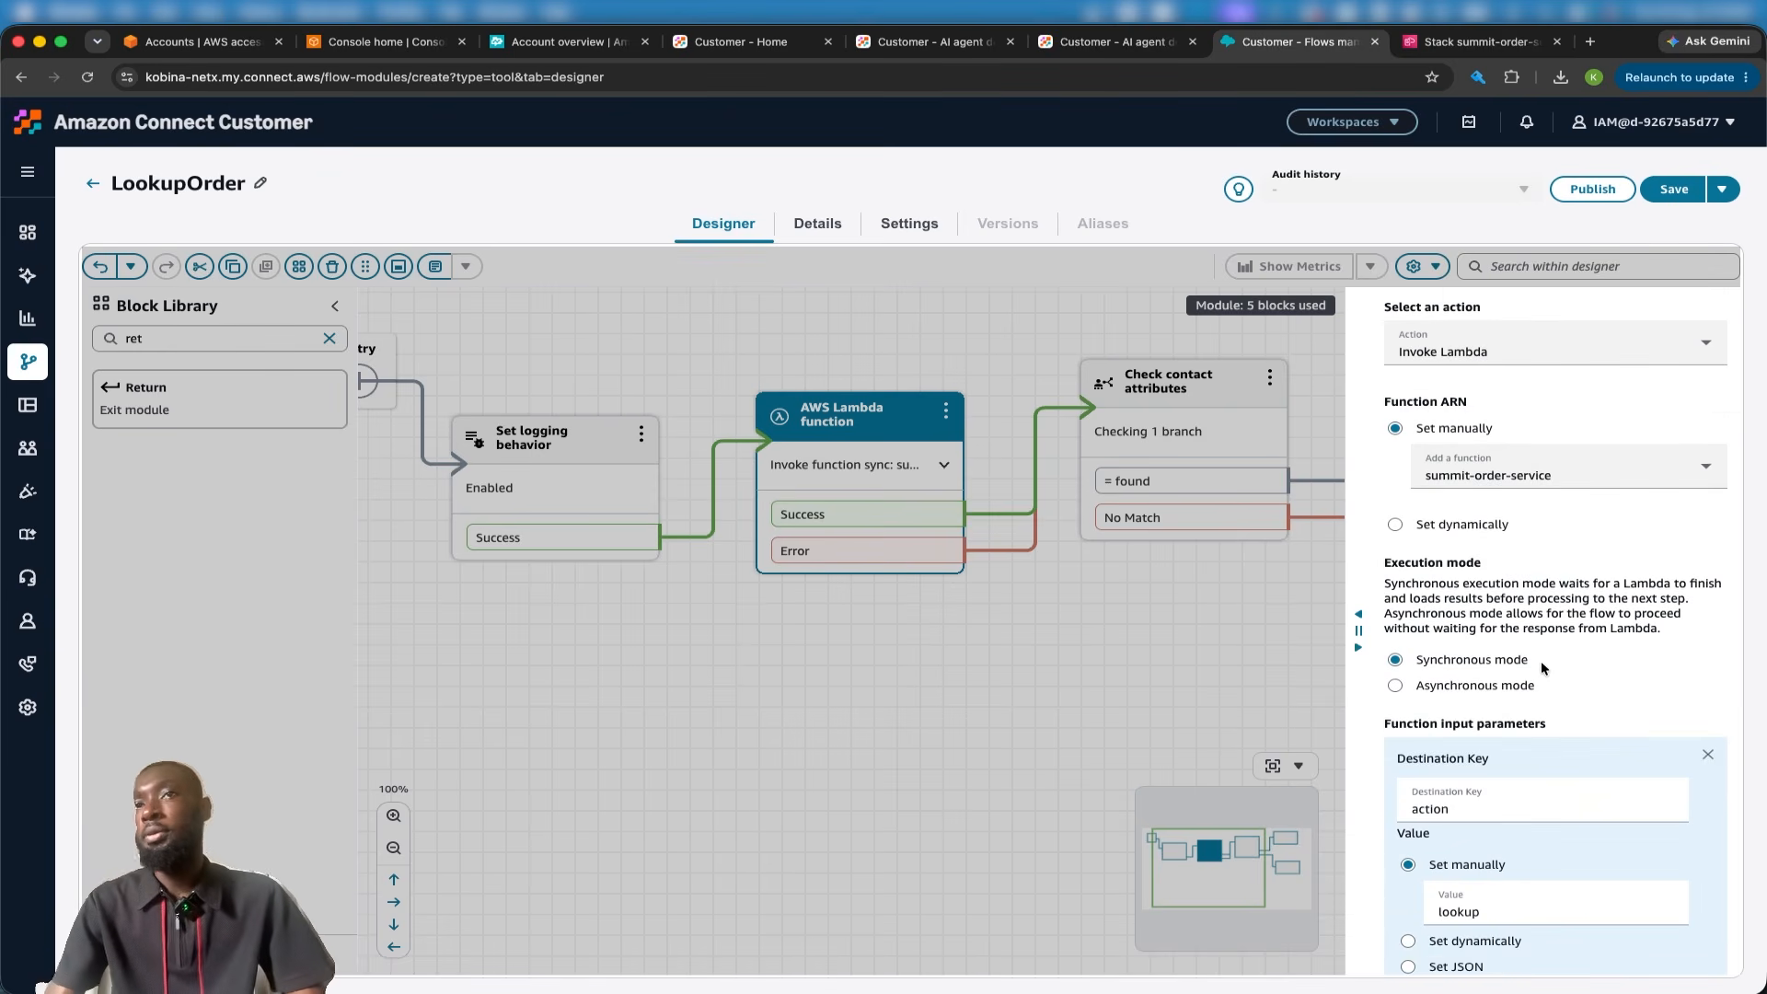
scroll(1541, 661, "up", 3)
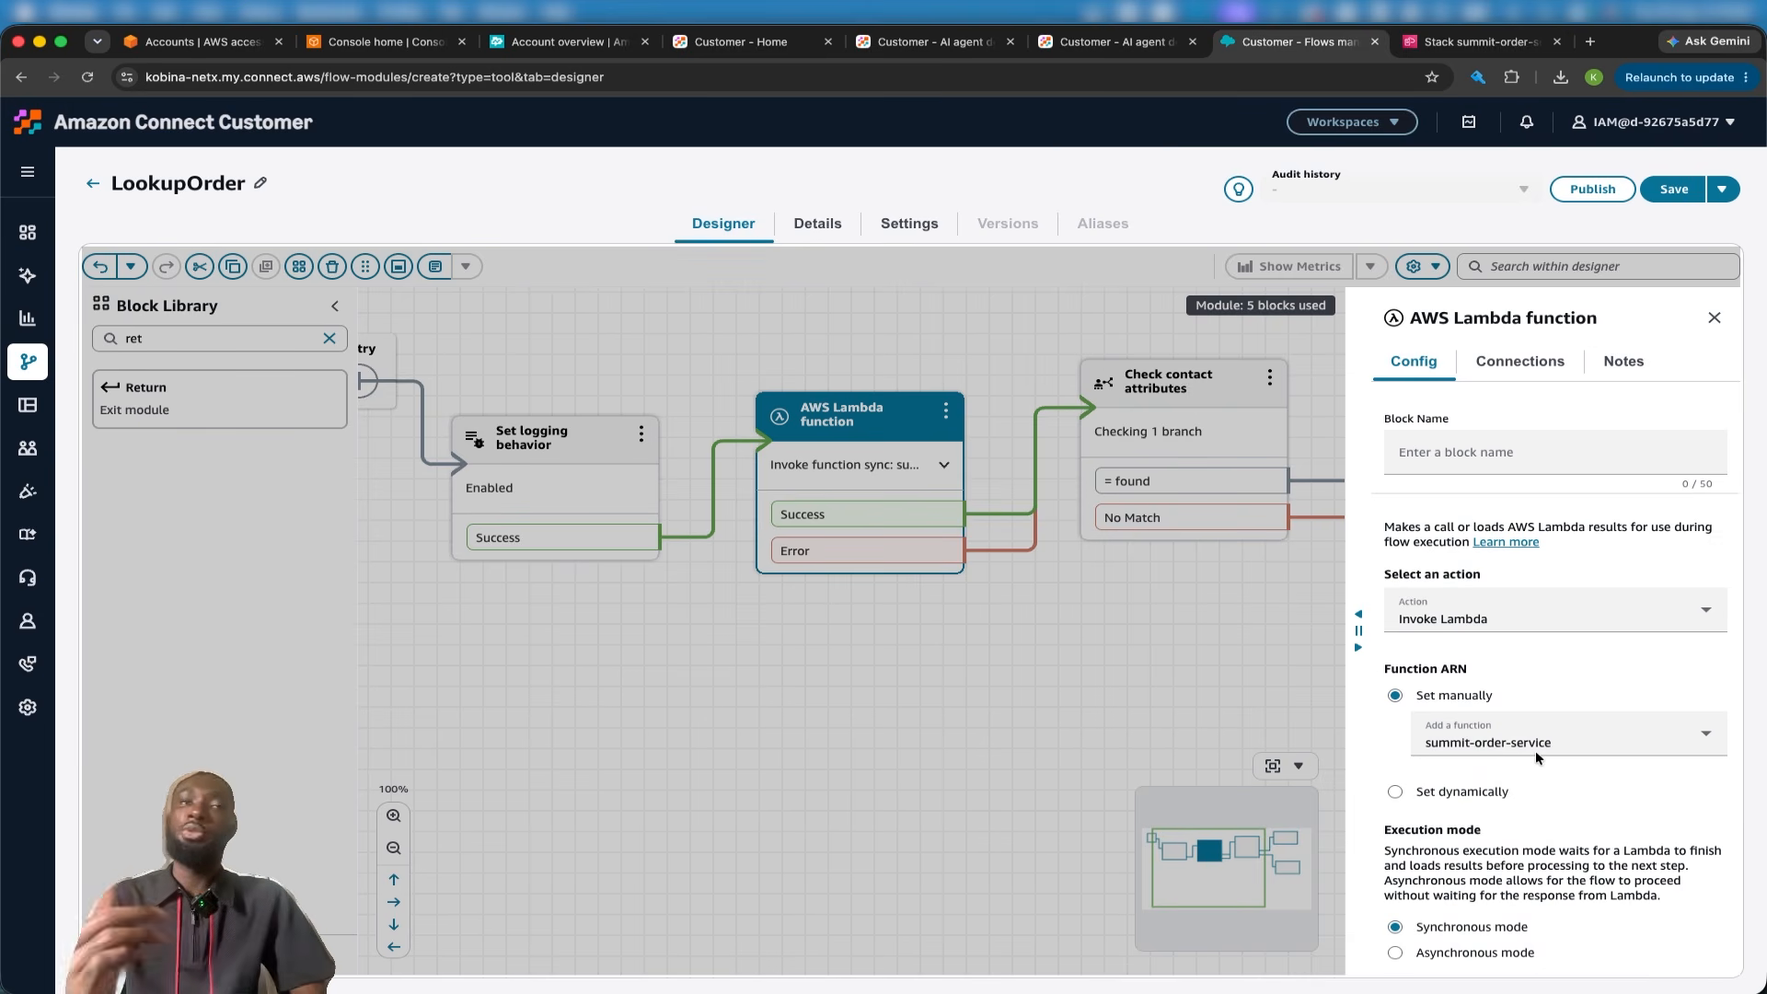
scroll(1535, 749, "down", 4)
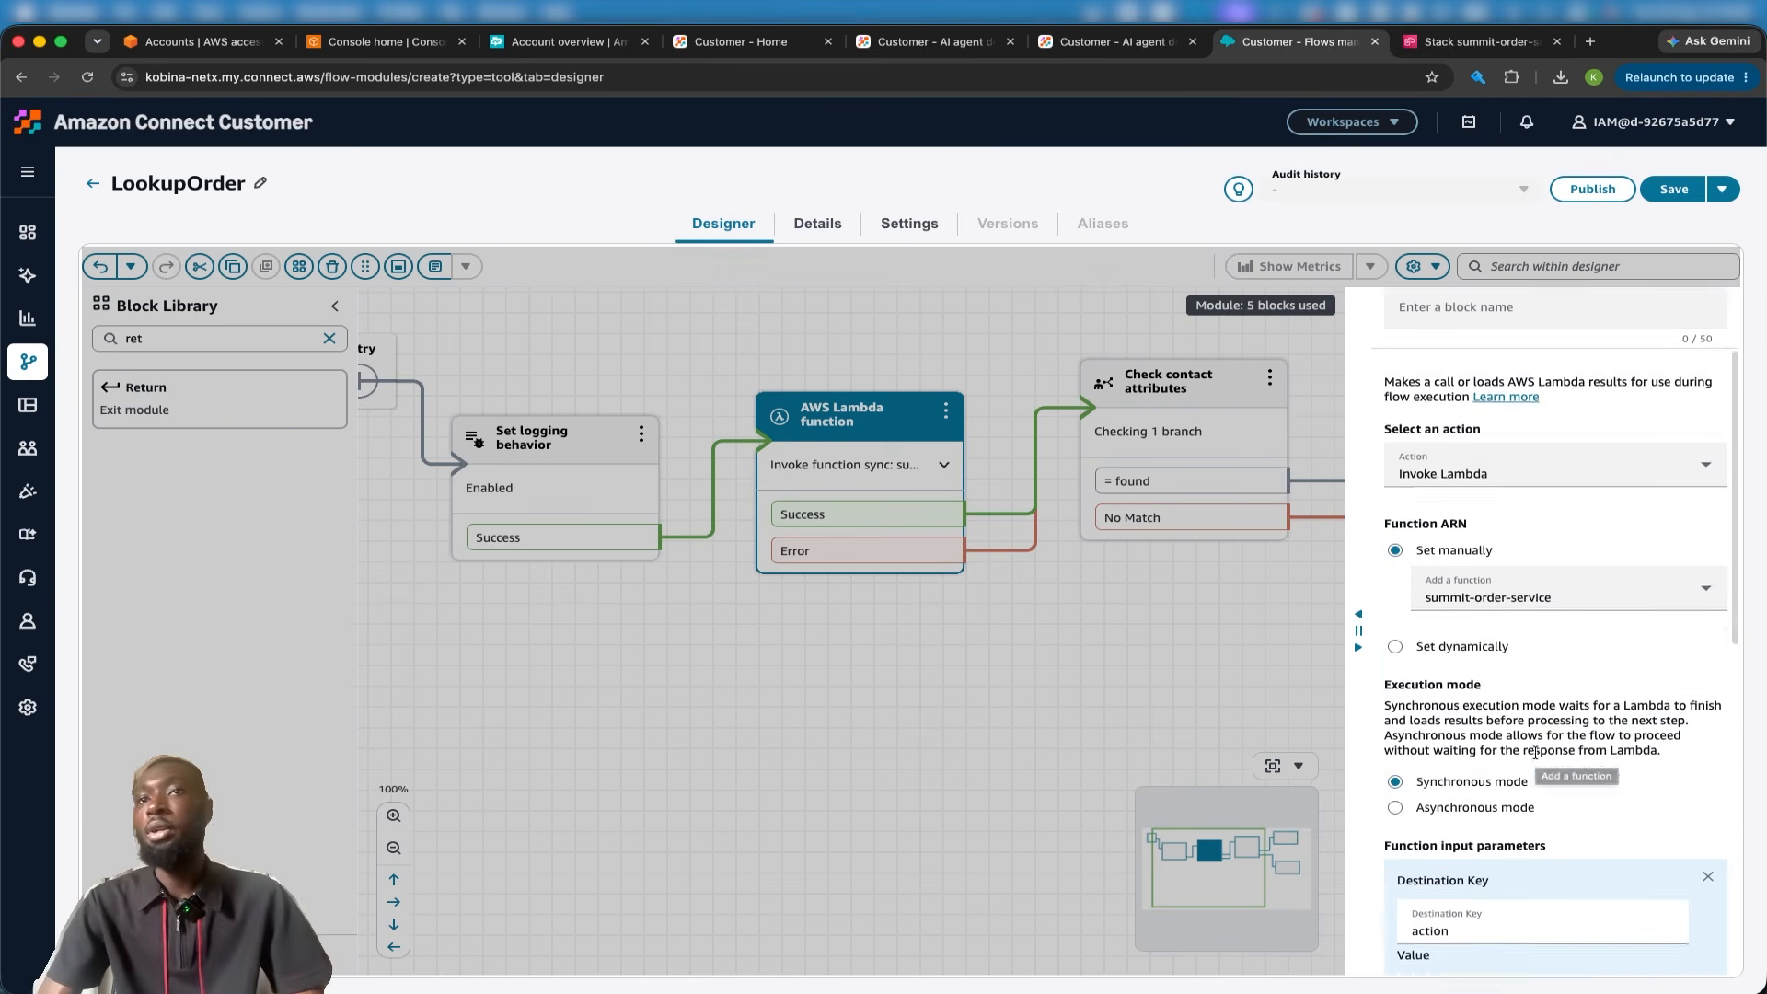
Examine the Lambda block's function input parameters, focusing on the action key and its value
double_click(1433, 719)
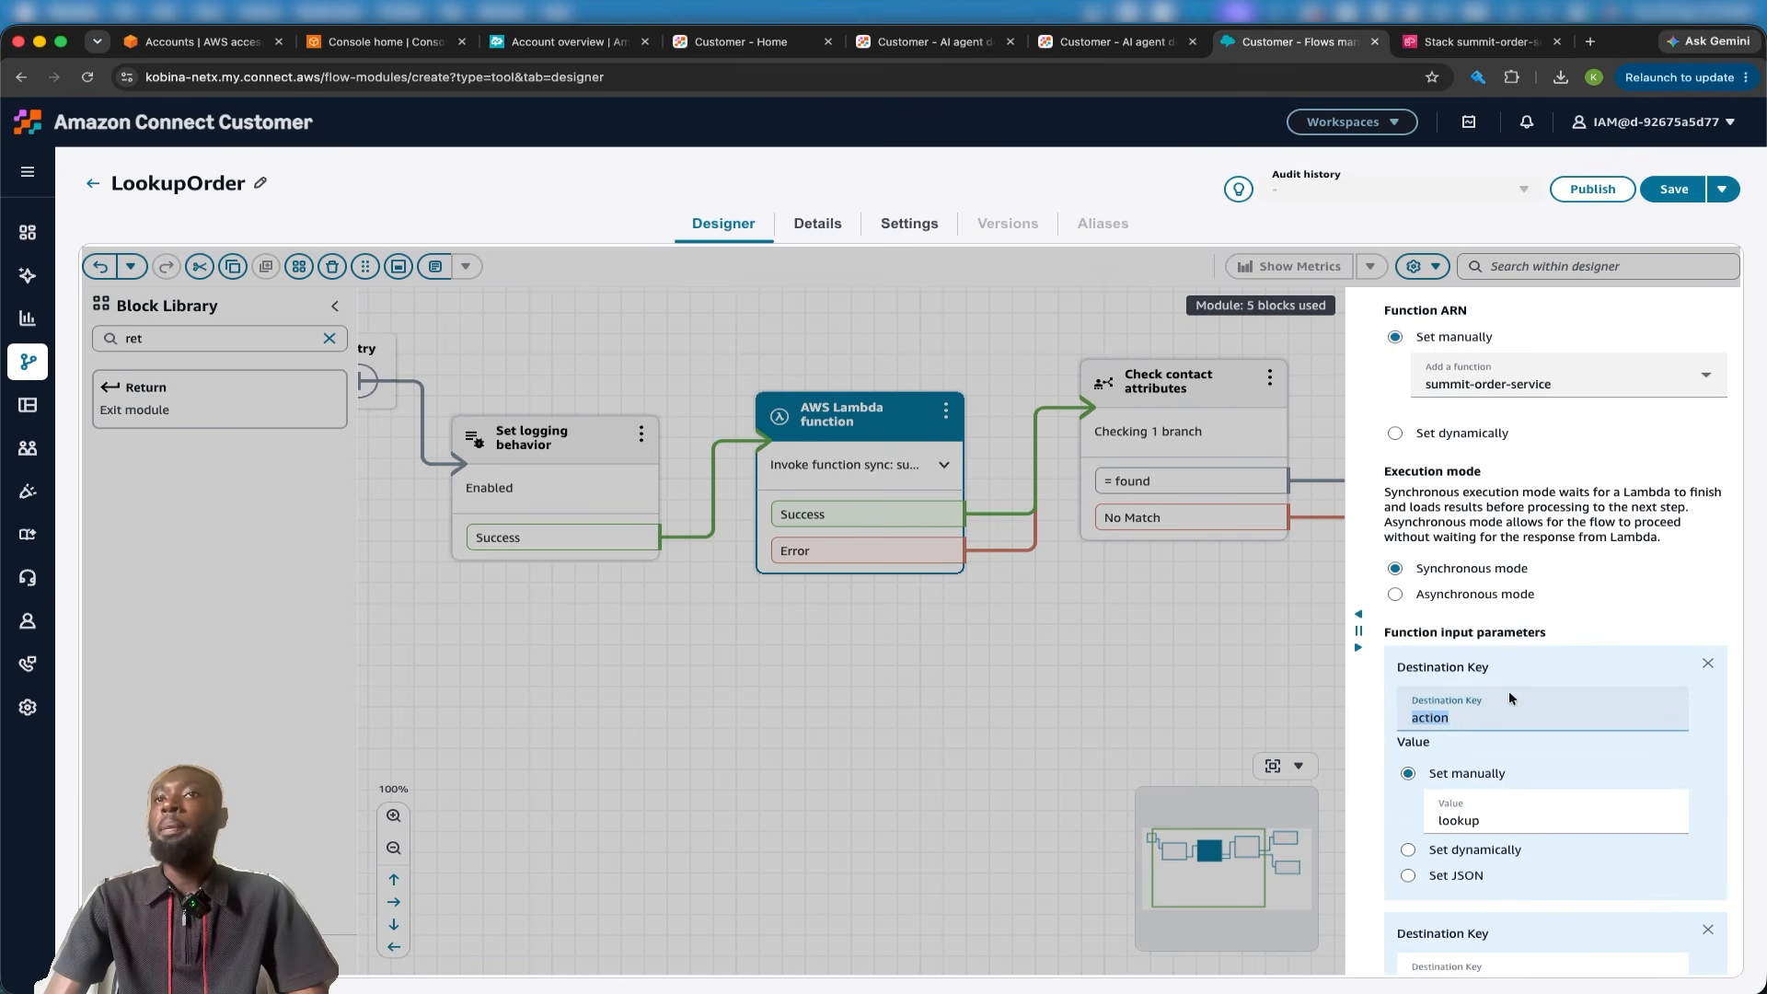
scroll(1521, 812, "down", 1)
scroll(1521, 813, "down", 6)
scroll(1501, 801, "up", 3)
scroll(1486, 793, "down", 1)
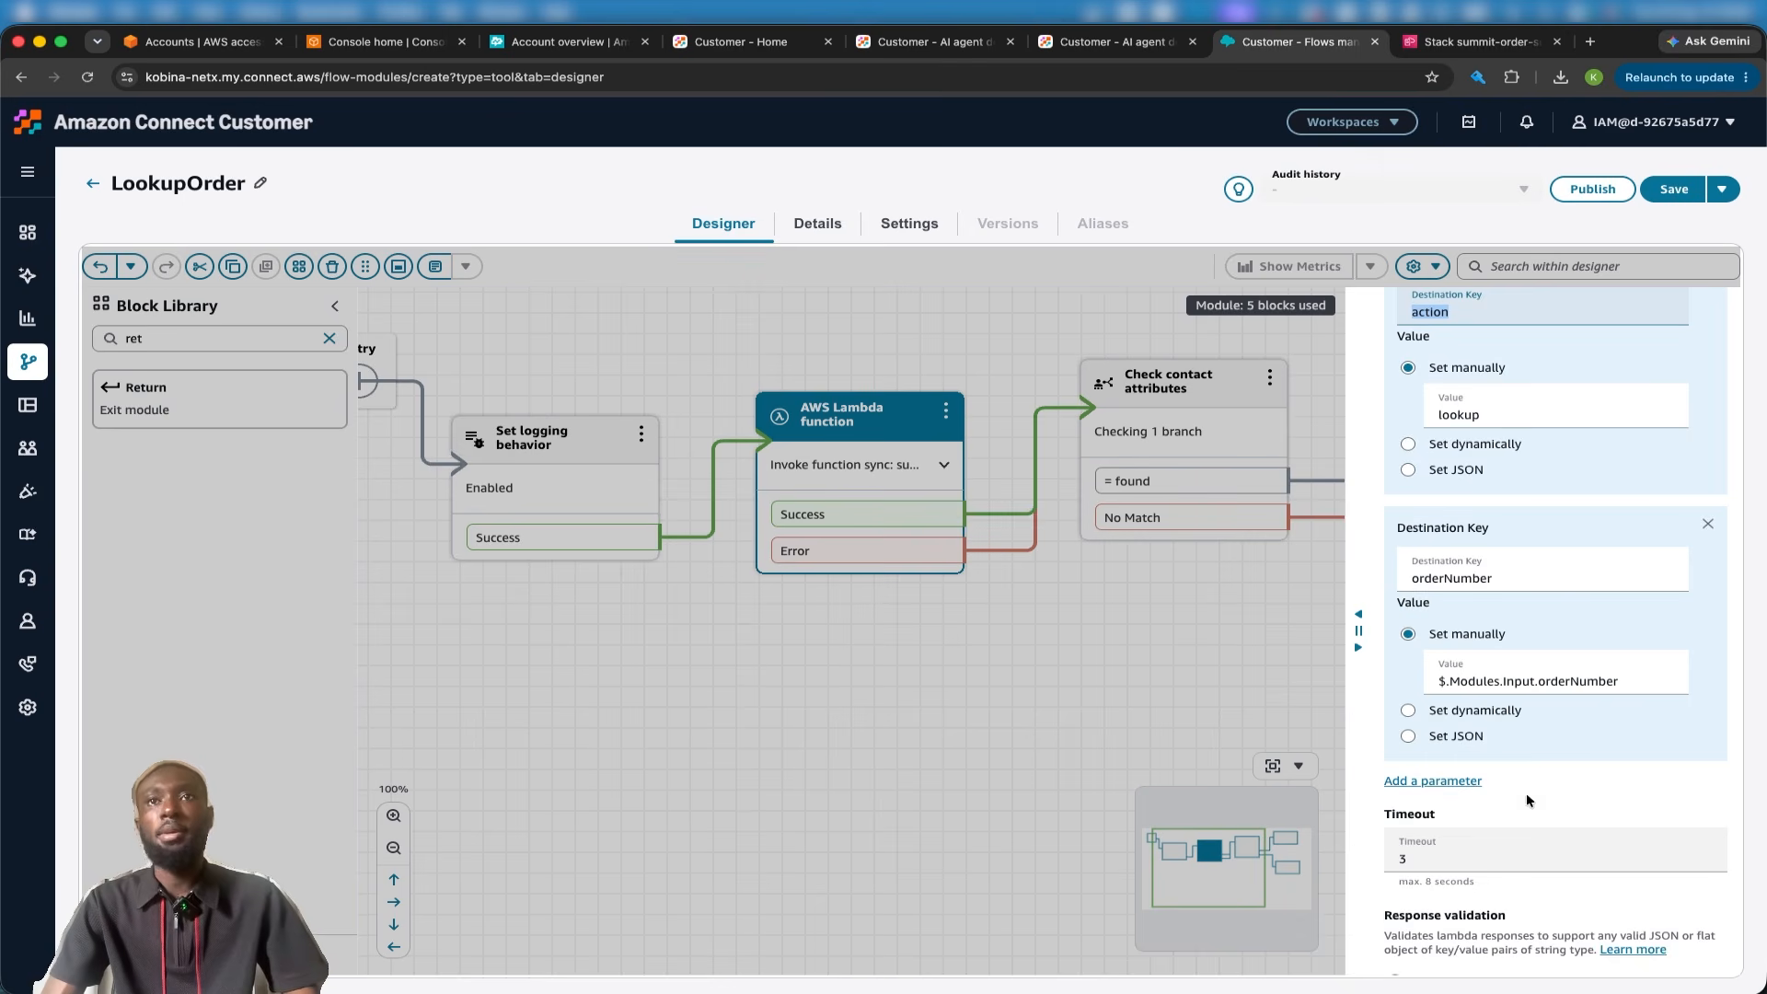
scroll(1528, 801, "up", 1)
scroll(1528, 801, "up", 1)
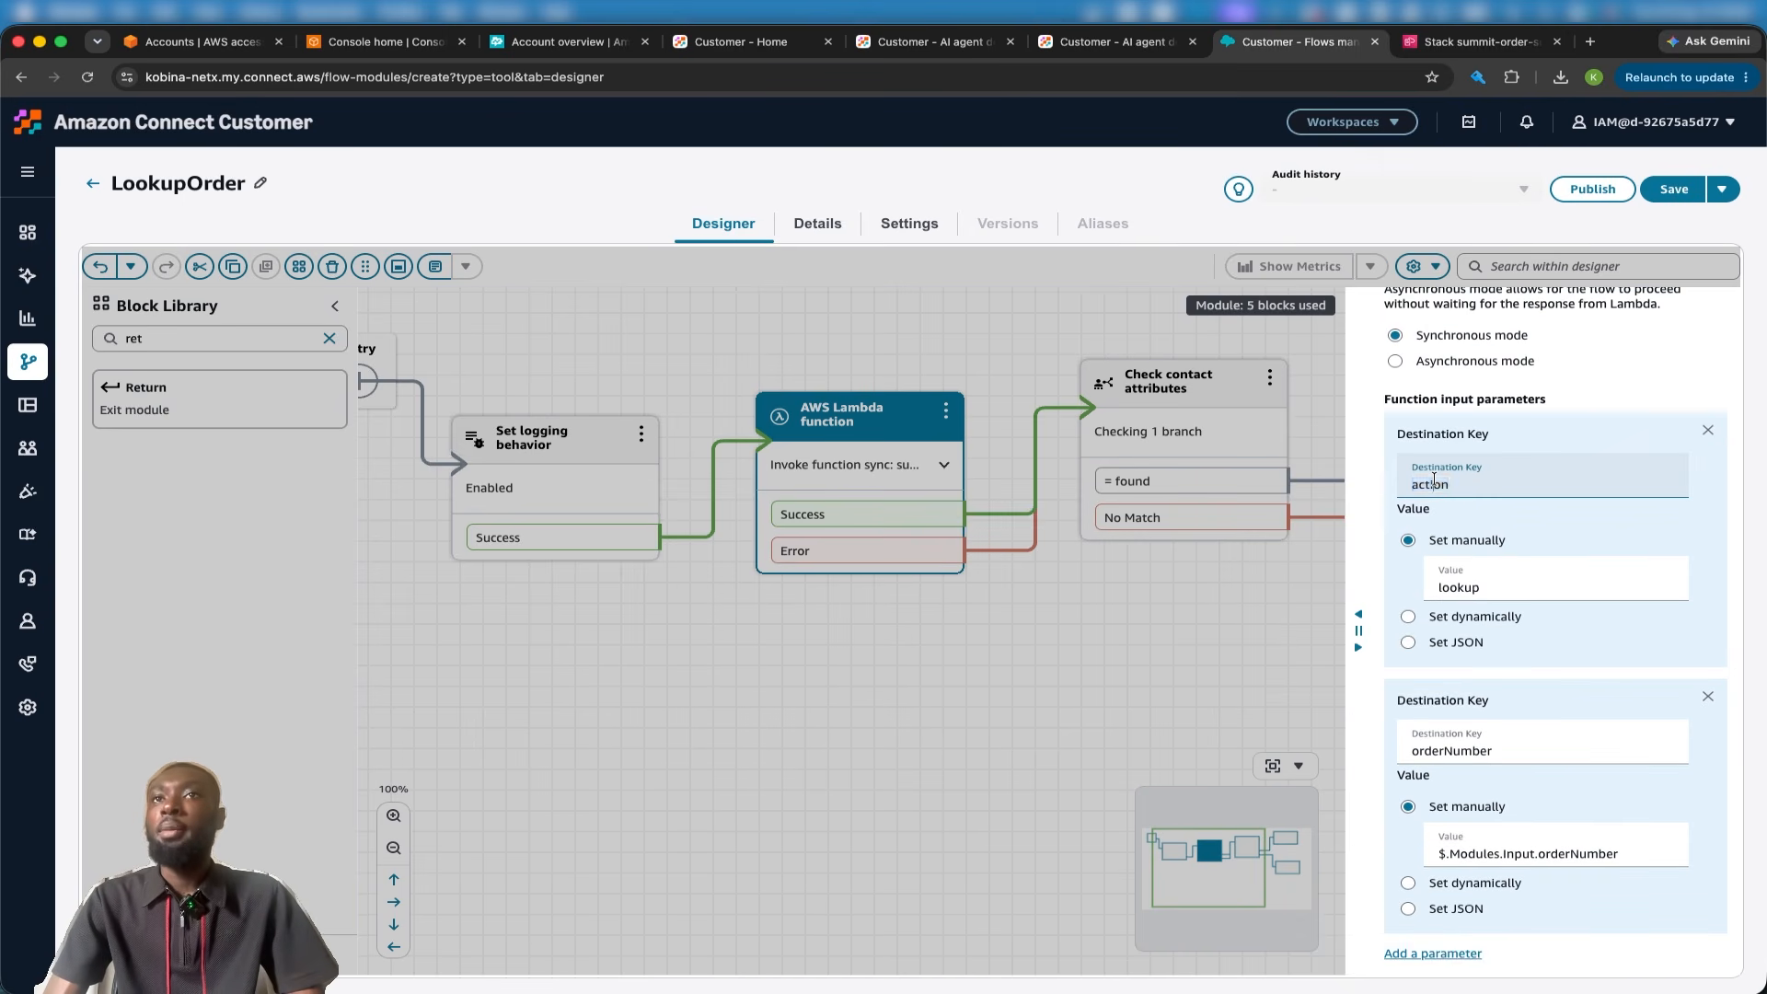
double_click(1454, 587)
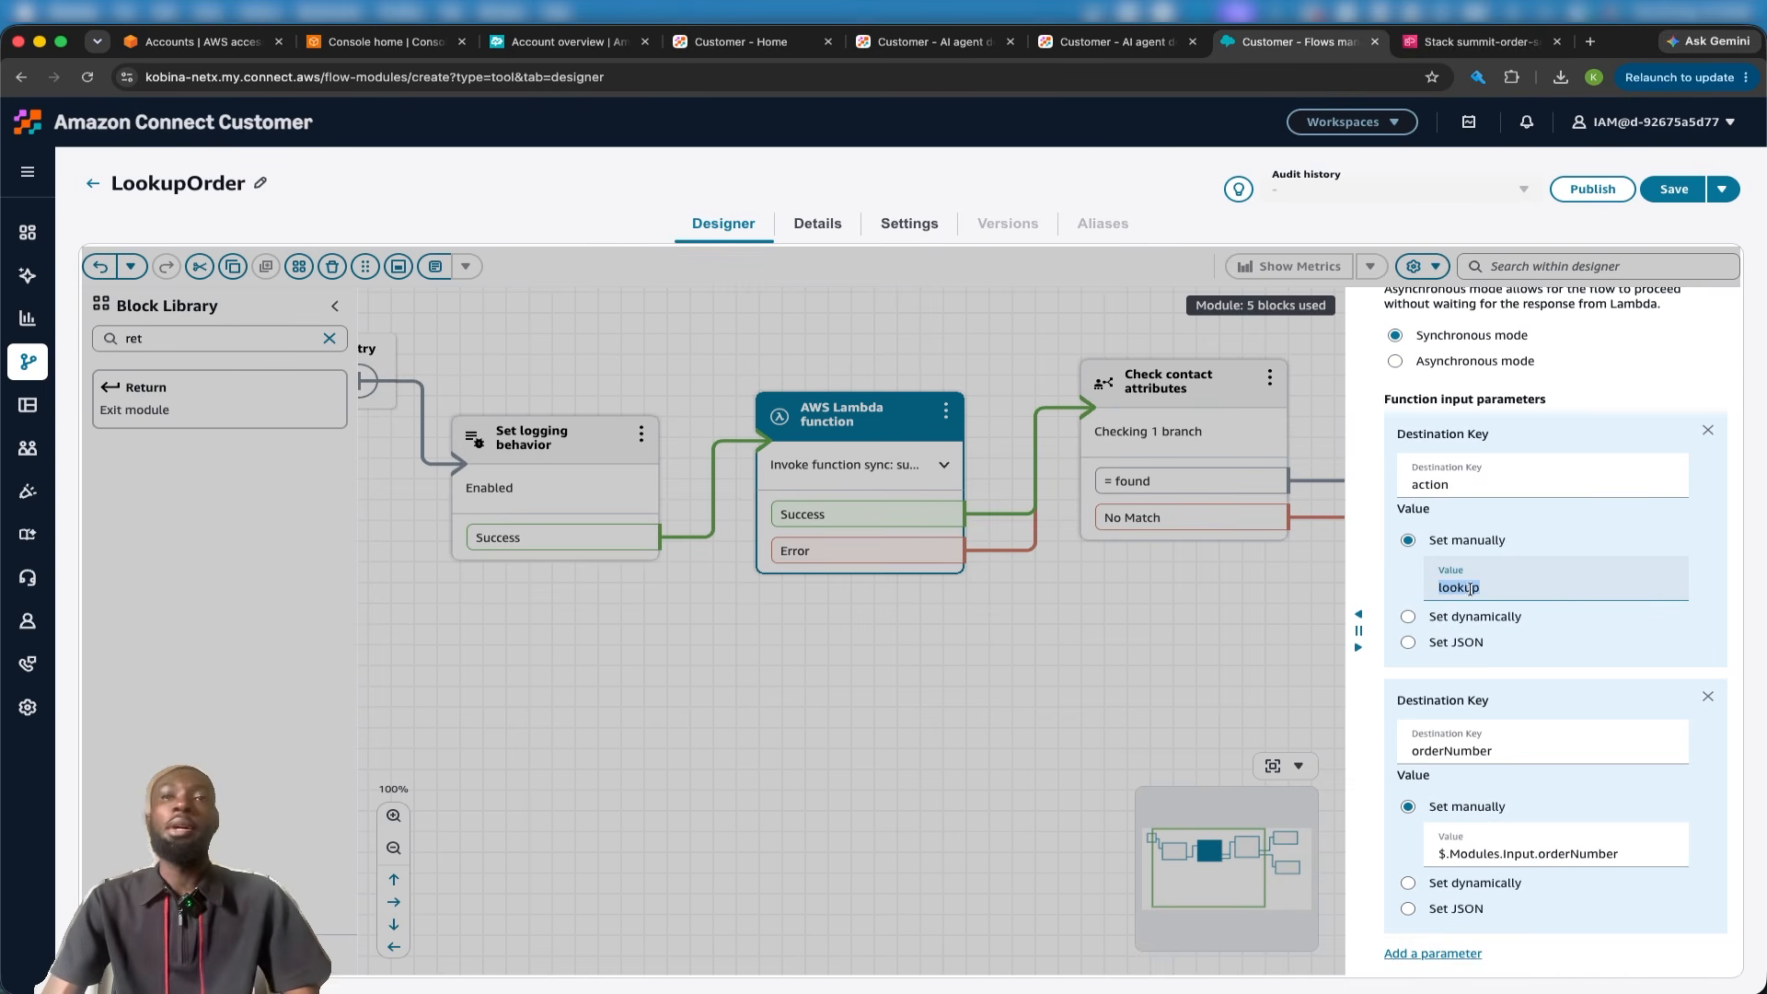
Review the Lambda block's orderNumber parameter and the module input reference it uses, and confirm the block's configuration
scroll(1452, 585, "down", 1)
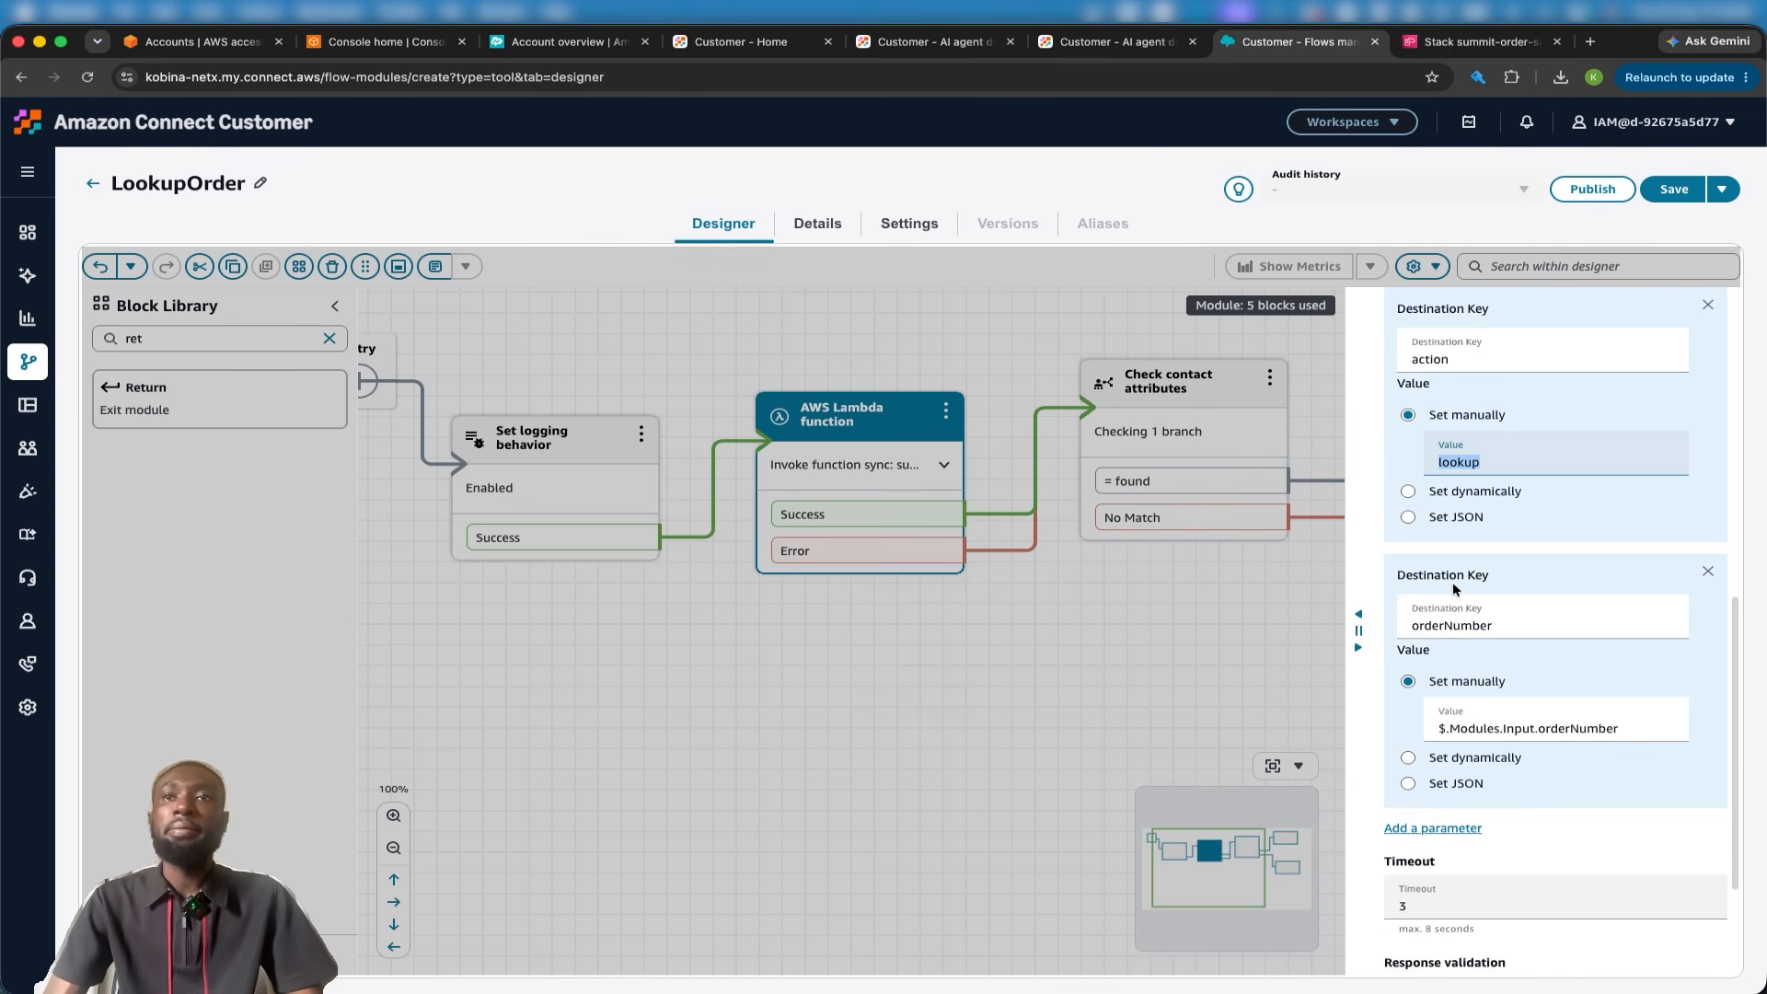
left_click(1442, 635)
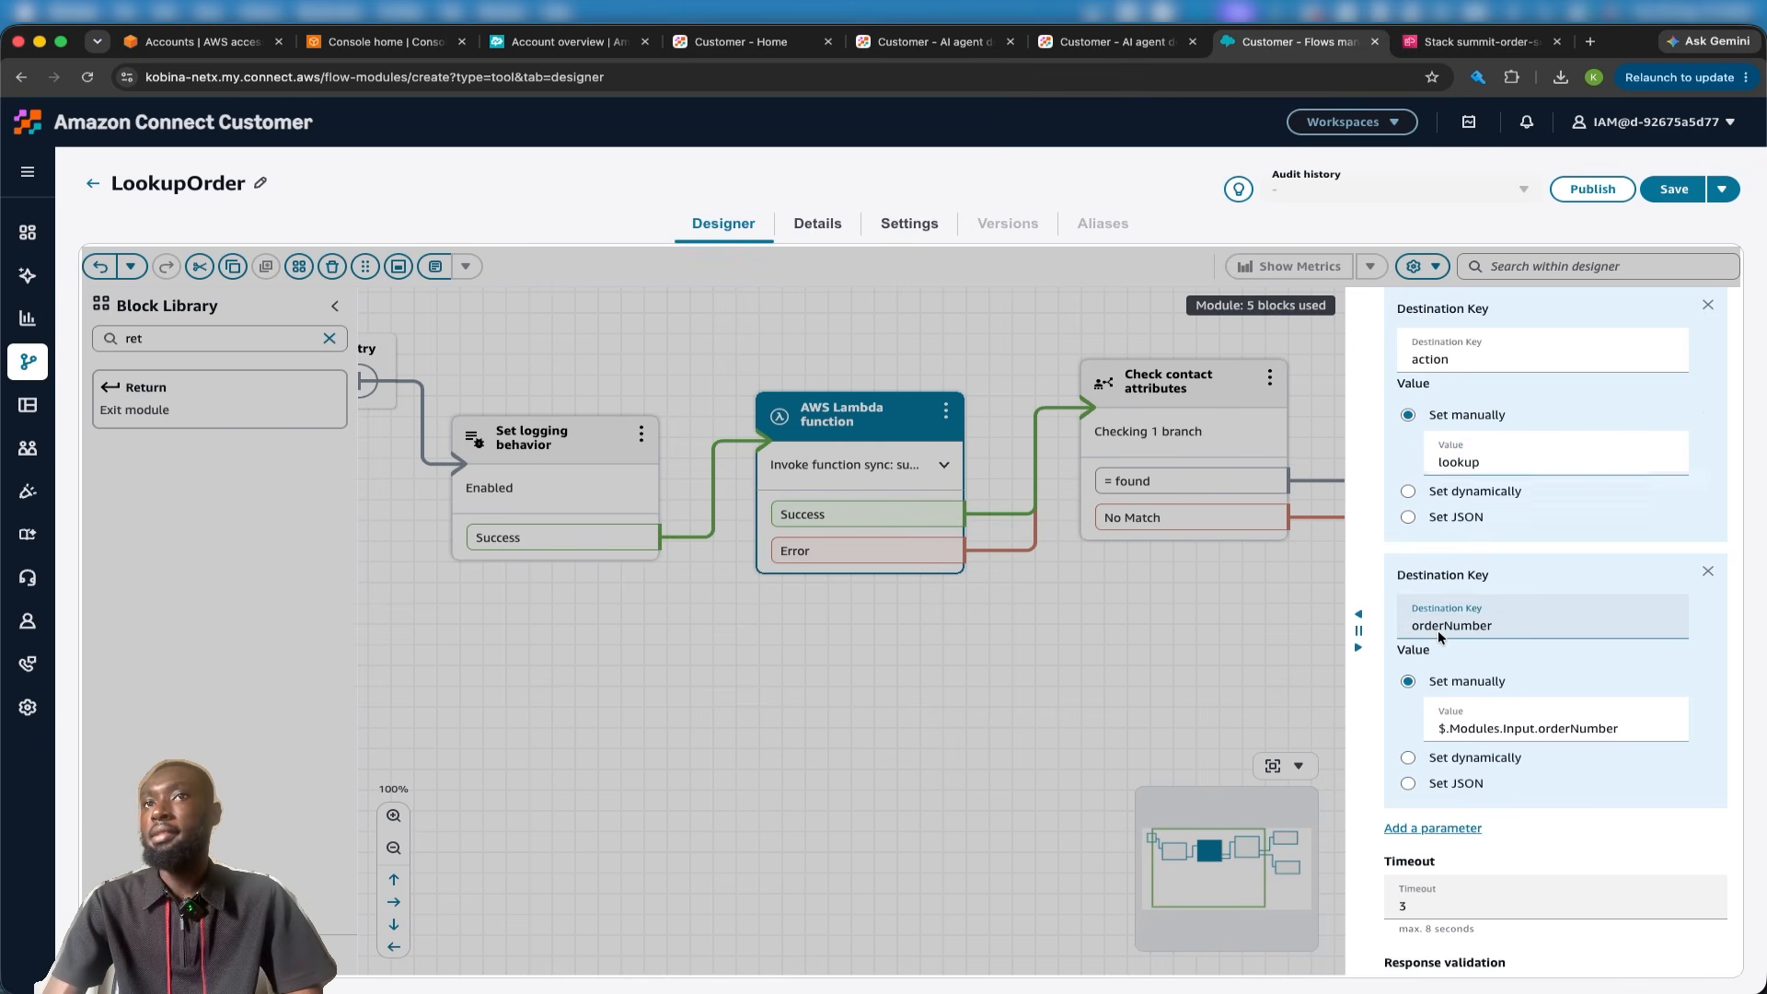
triple_click(1475, 730)
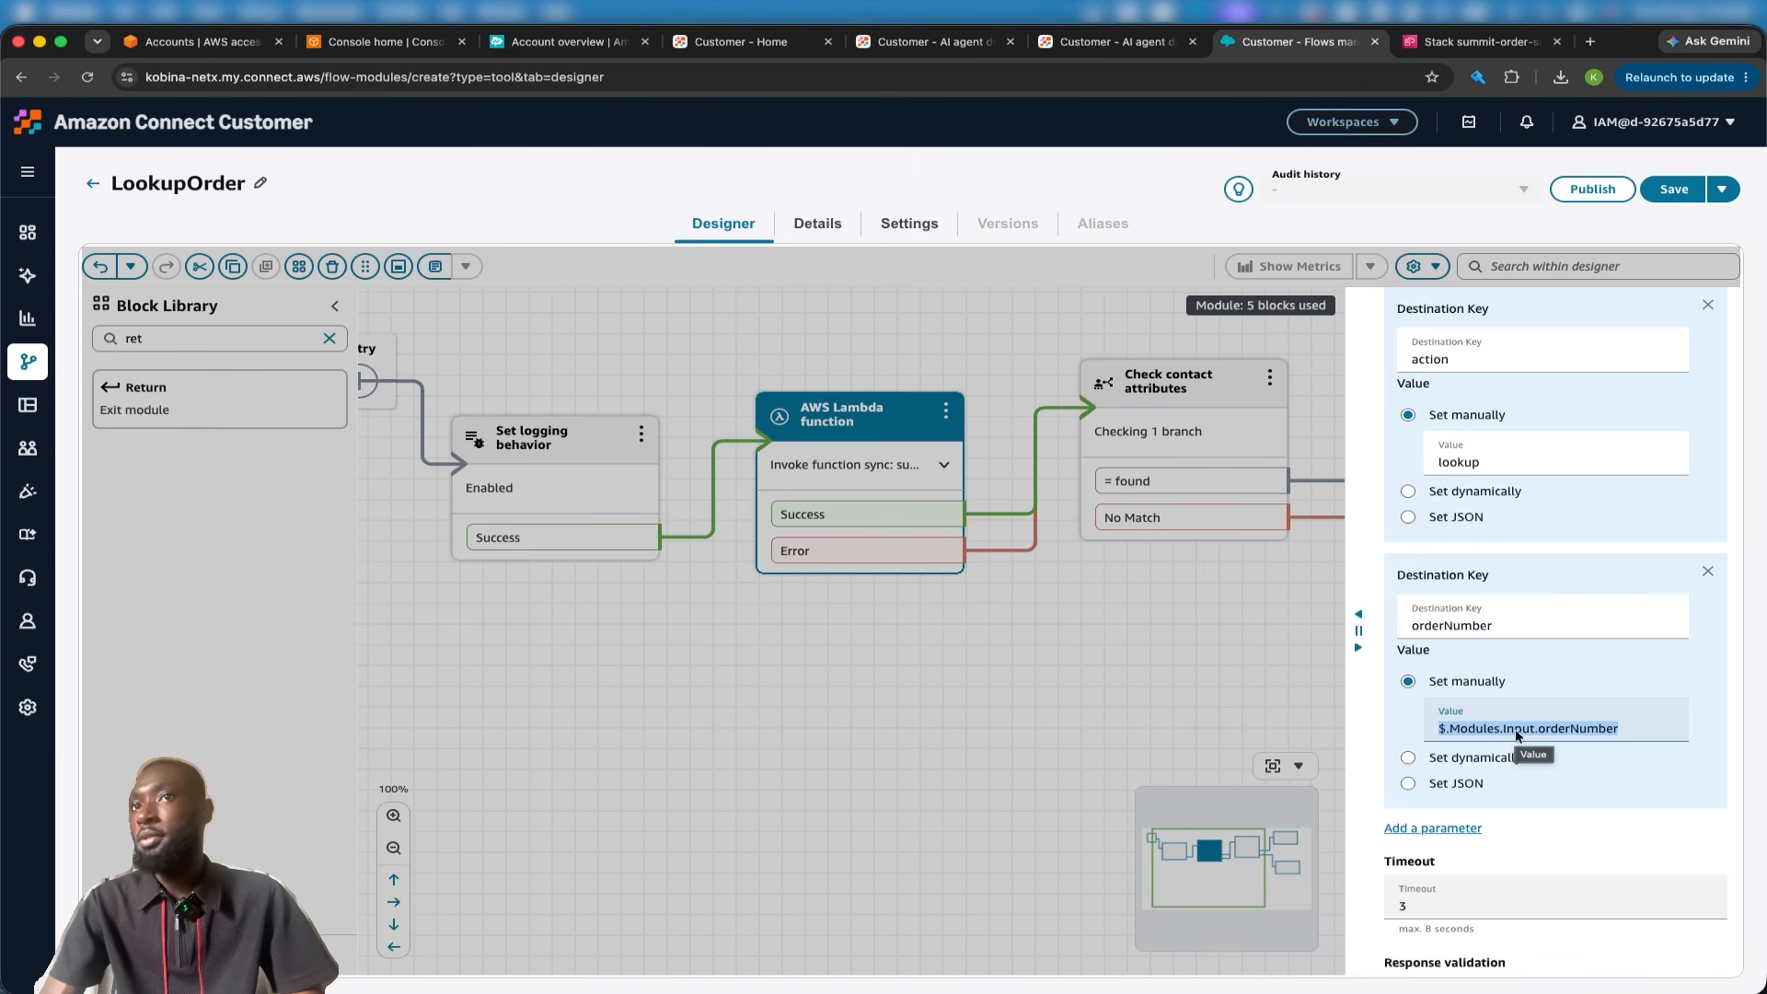
double_click(1556, 729)
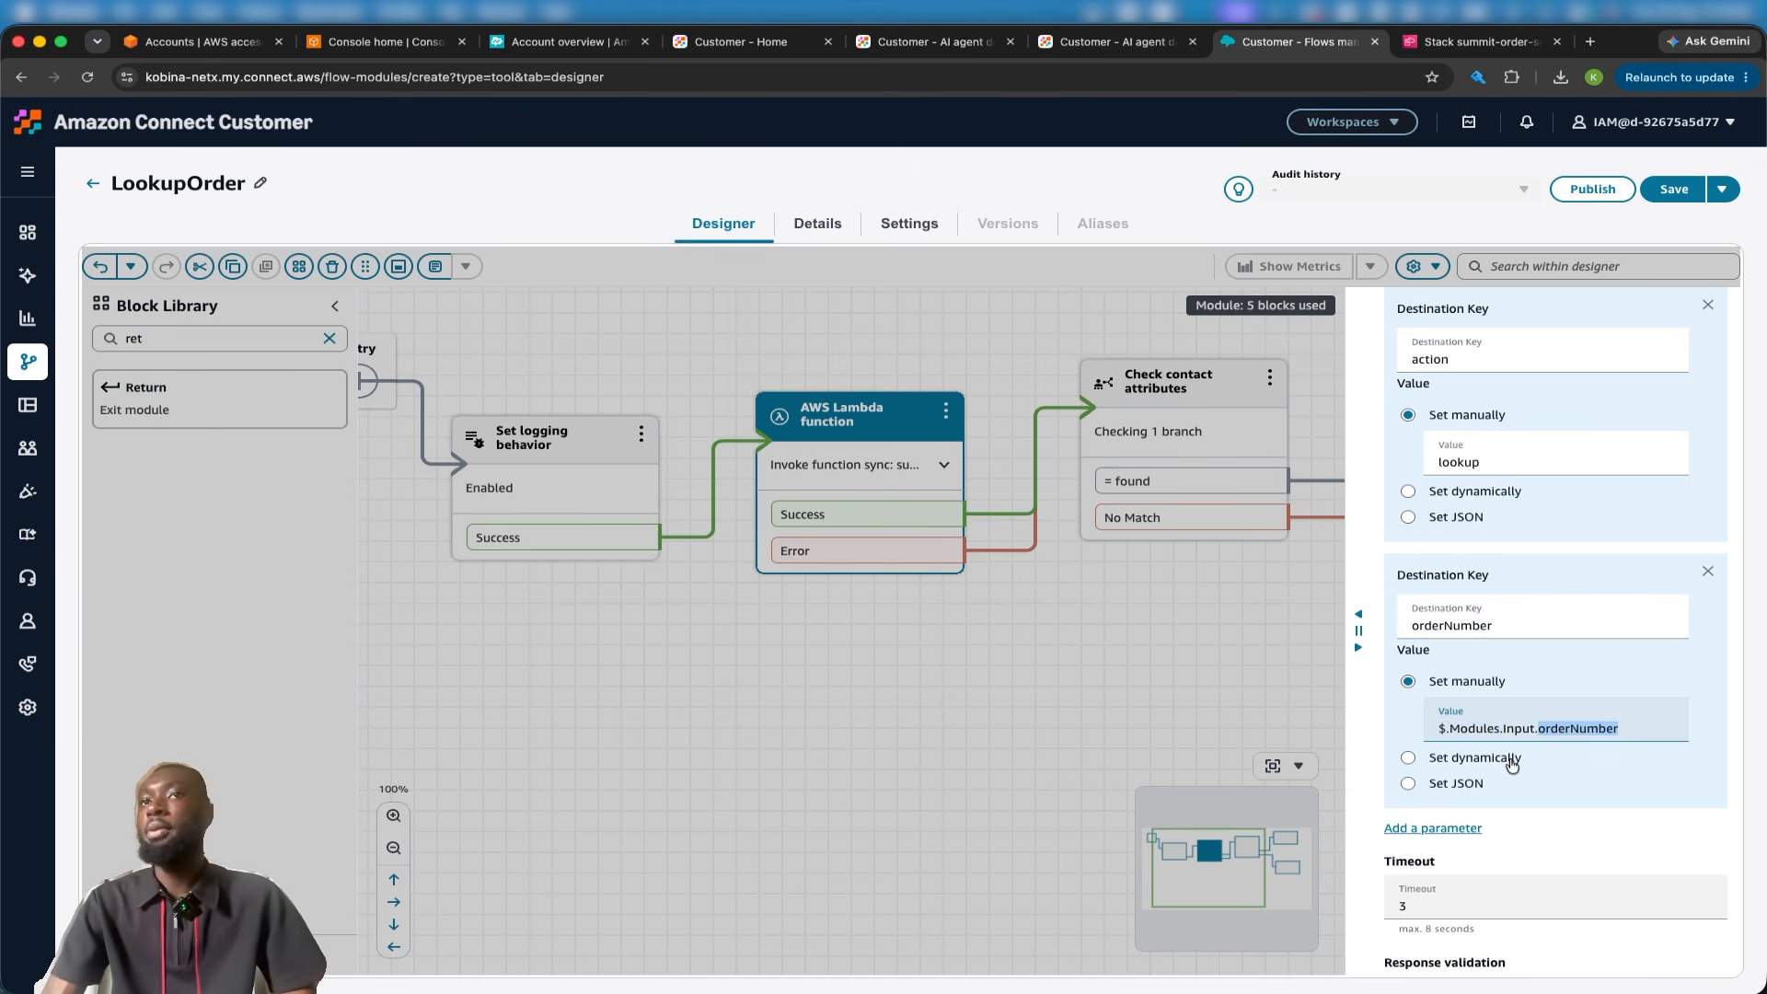
scroll(1512, 766, "down", 3)
left_click(1681, 932)
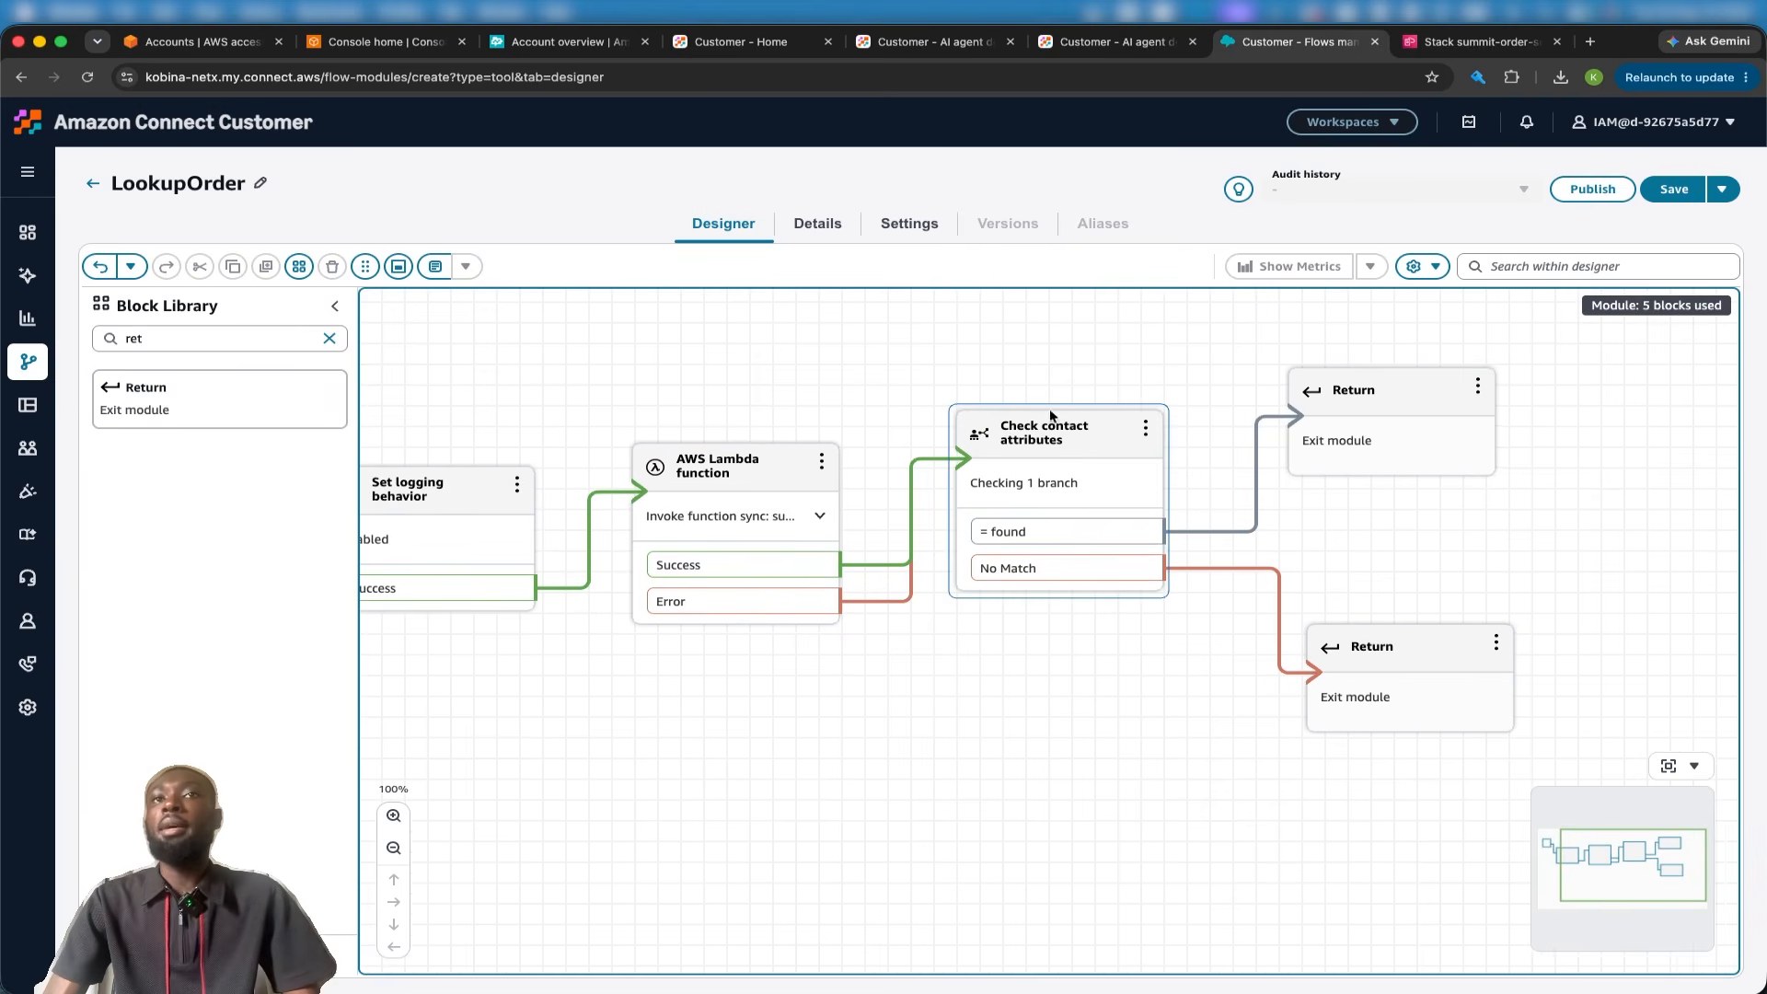
Review the attribute and comparison value in the Check contact attributes block, and confirm its configuration
left_click(1037, 429)
scroll(1588, 733, "down", 3)
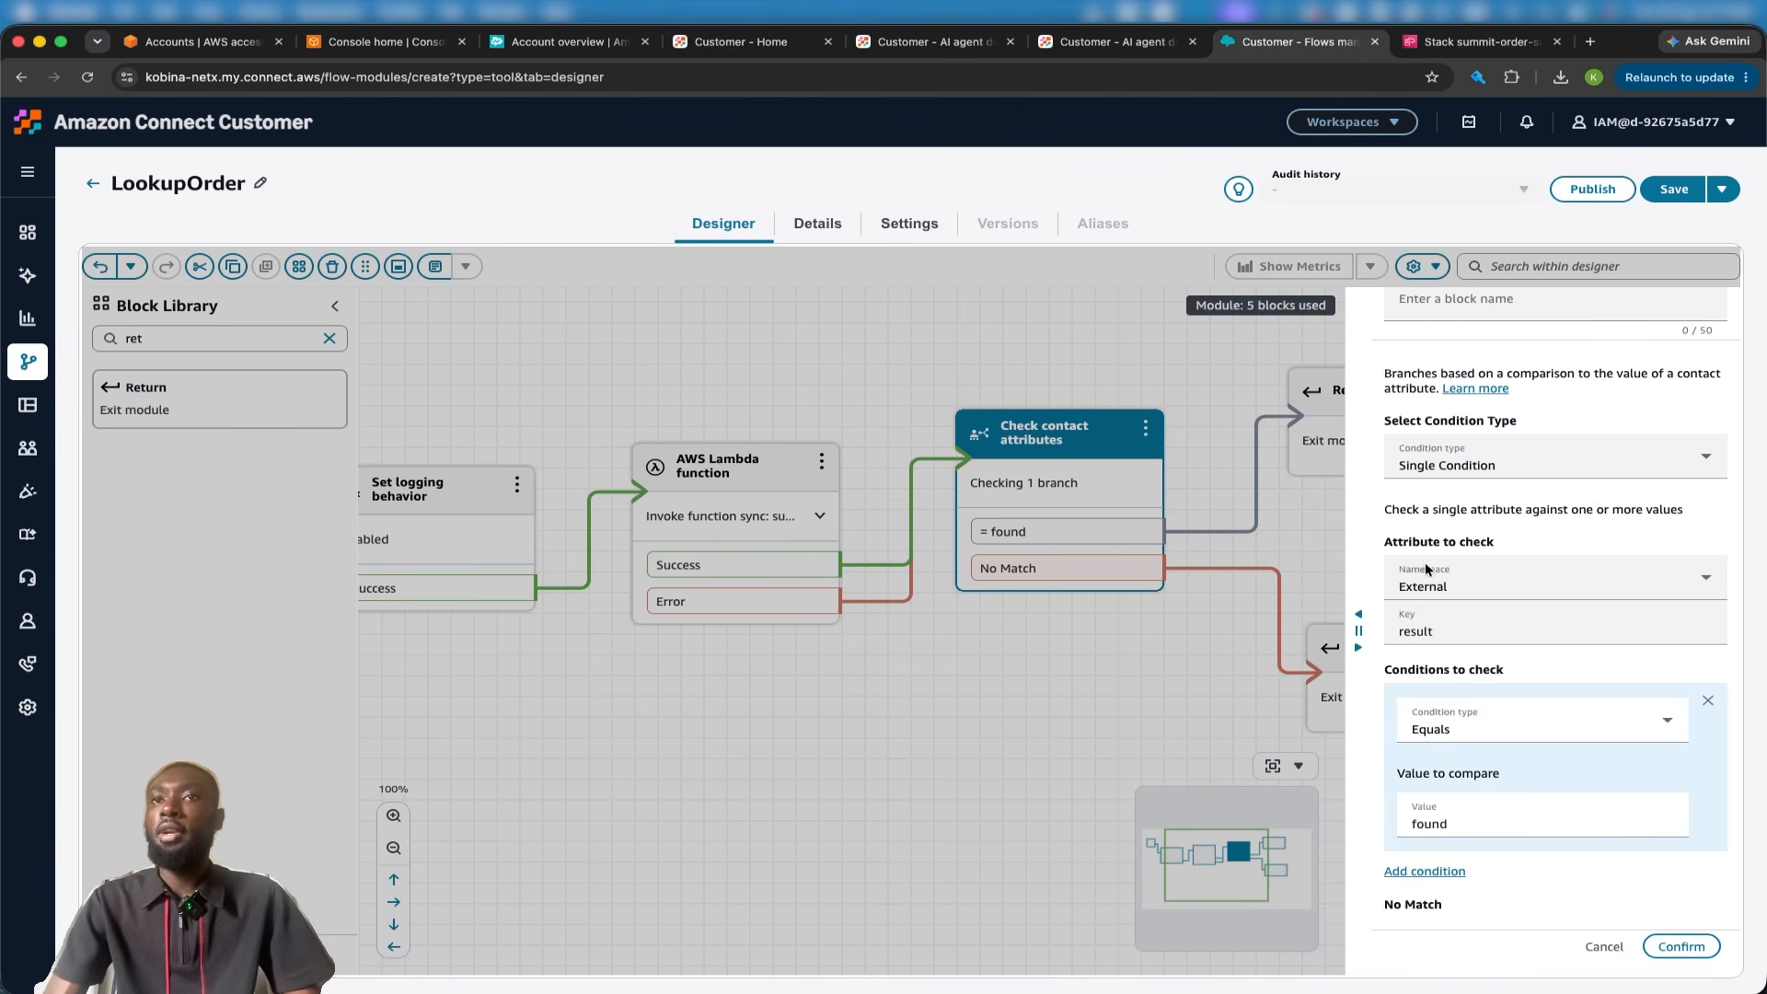
double_click(1422, 825)
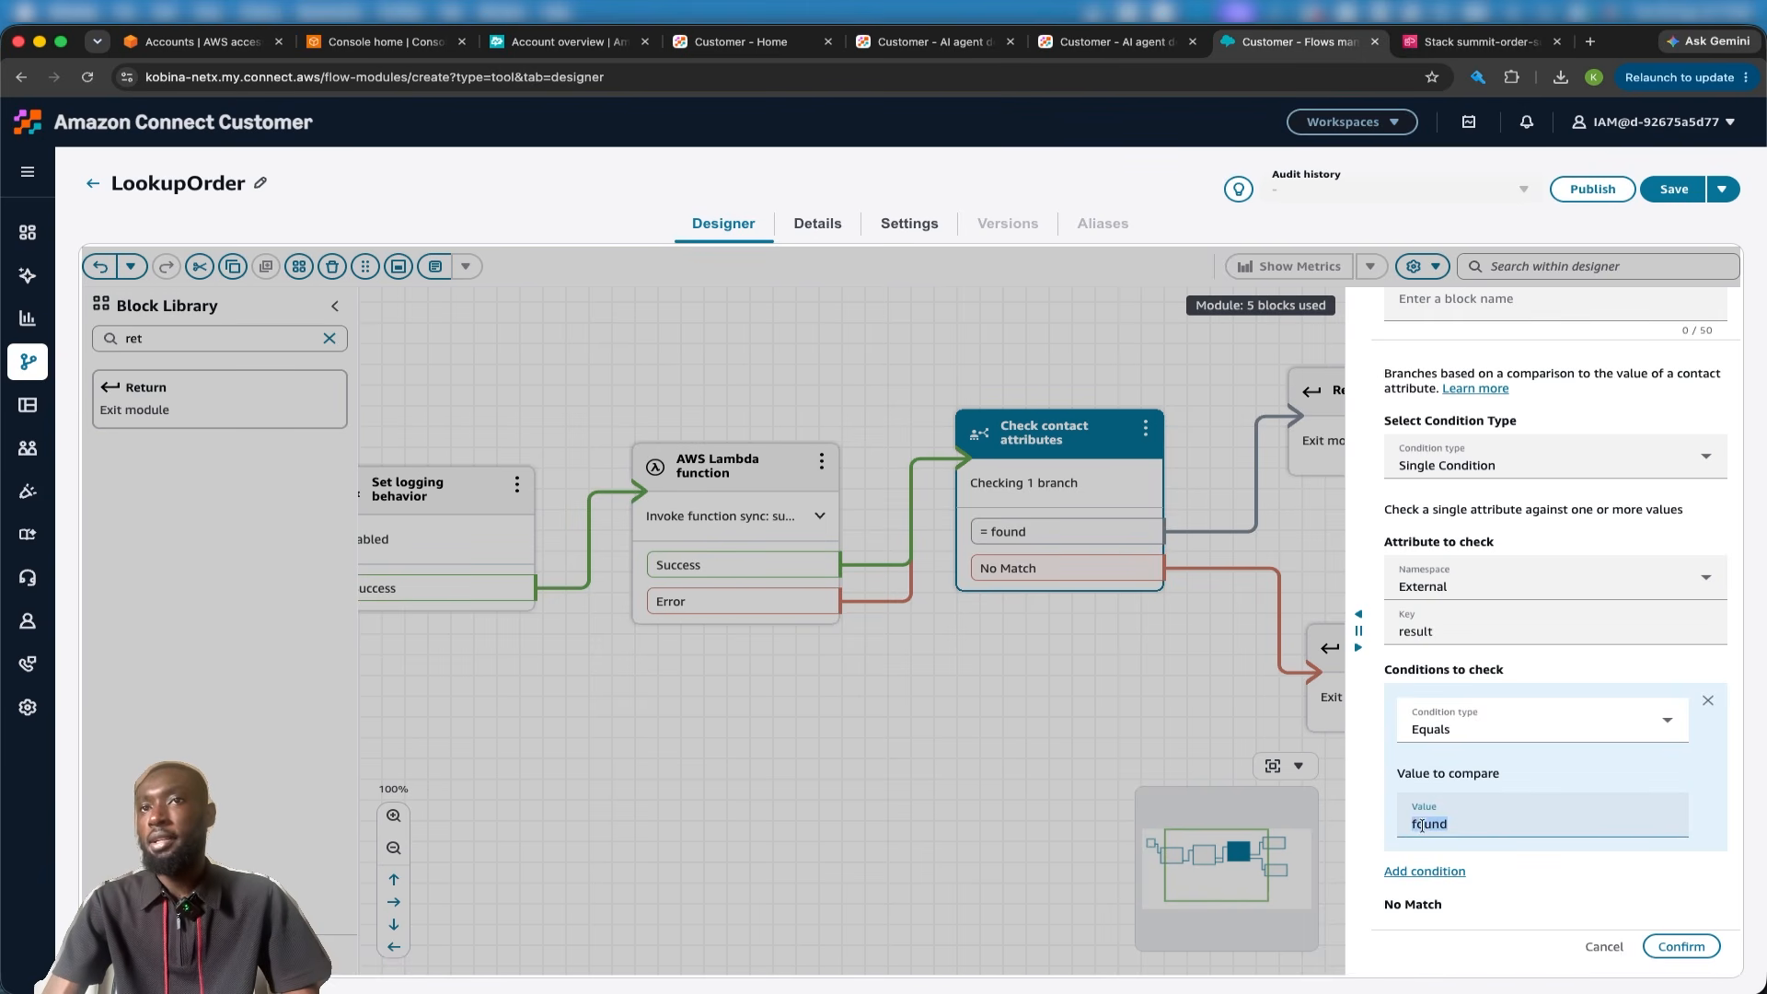
left_click(1682, 946)
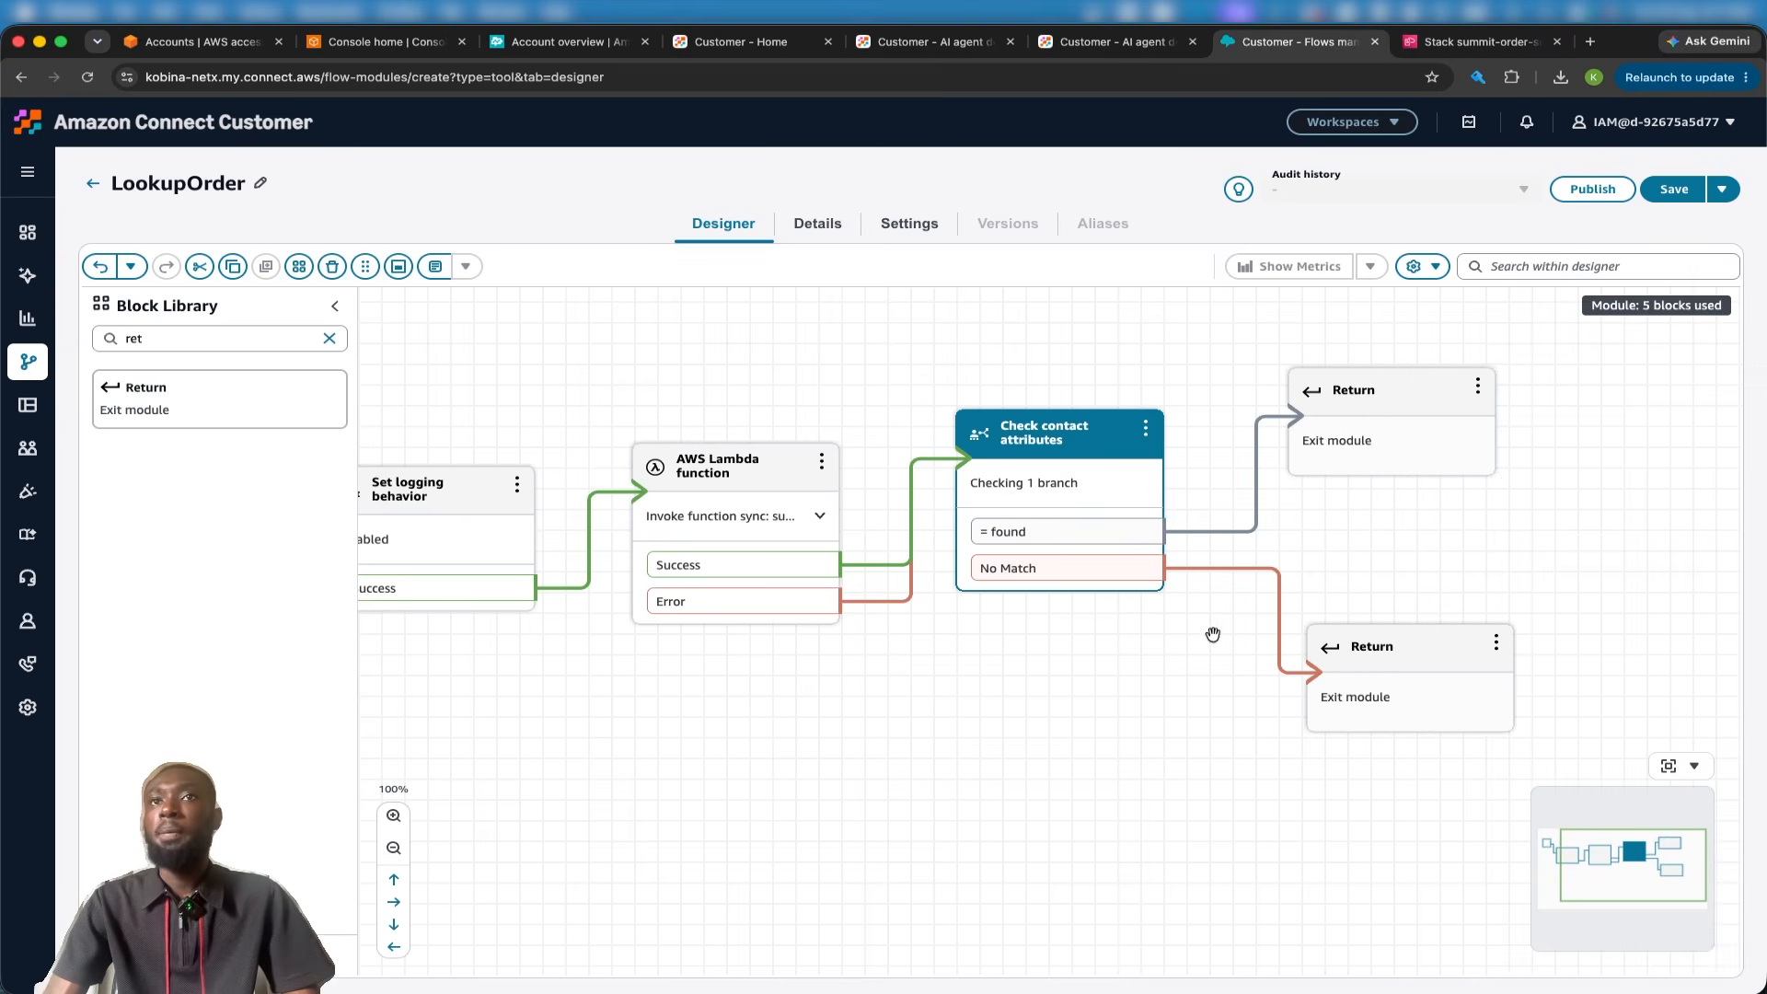
Examine the branch and manually set output values of the found branch's Return block in the LookupOrder module, and confirm its configuration
left_click(1371, 381)
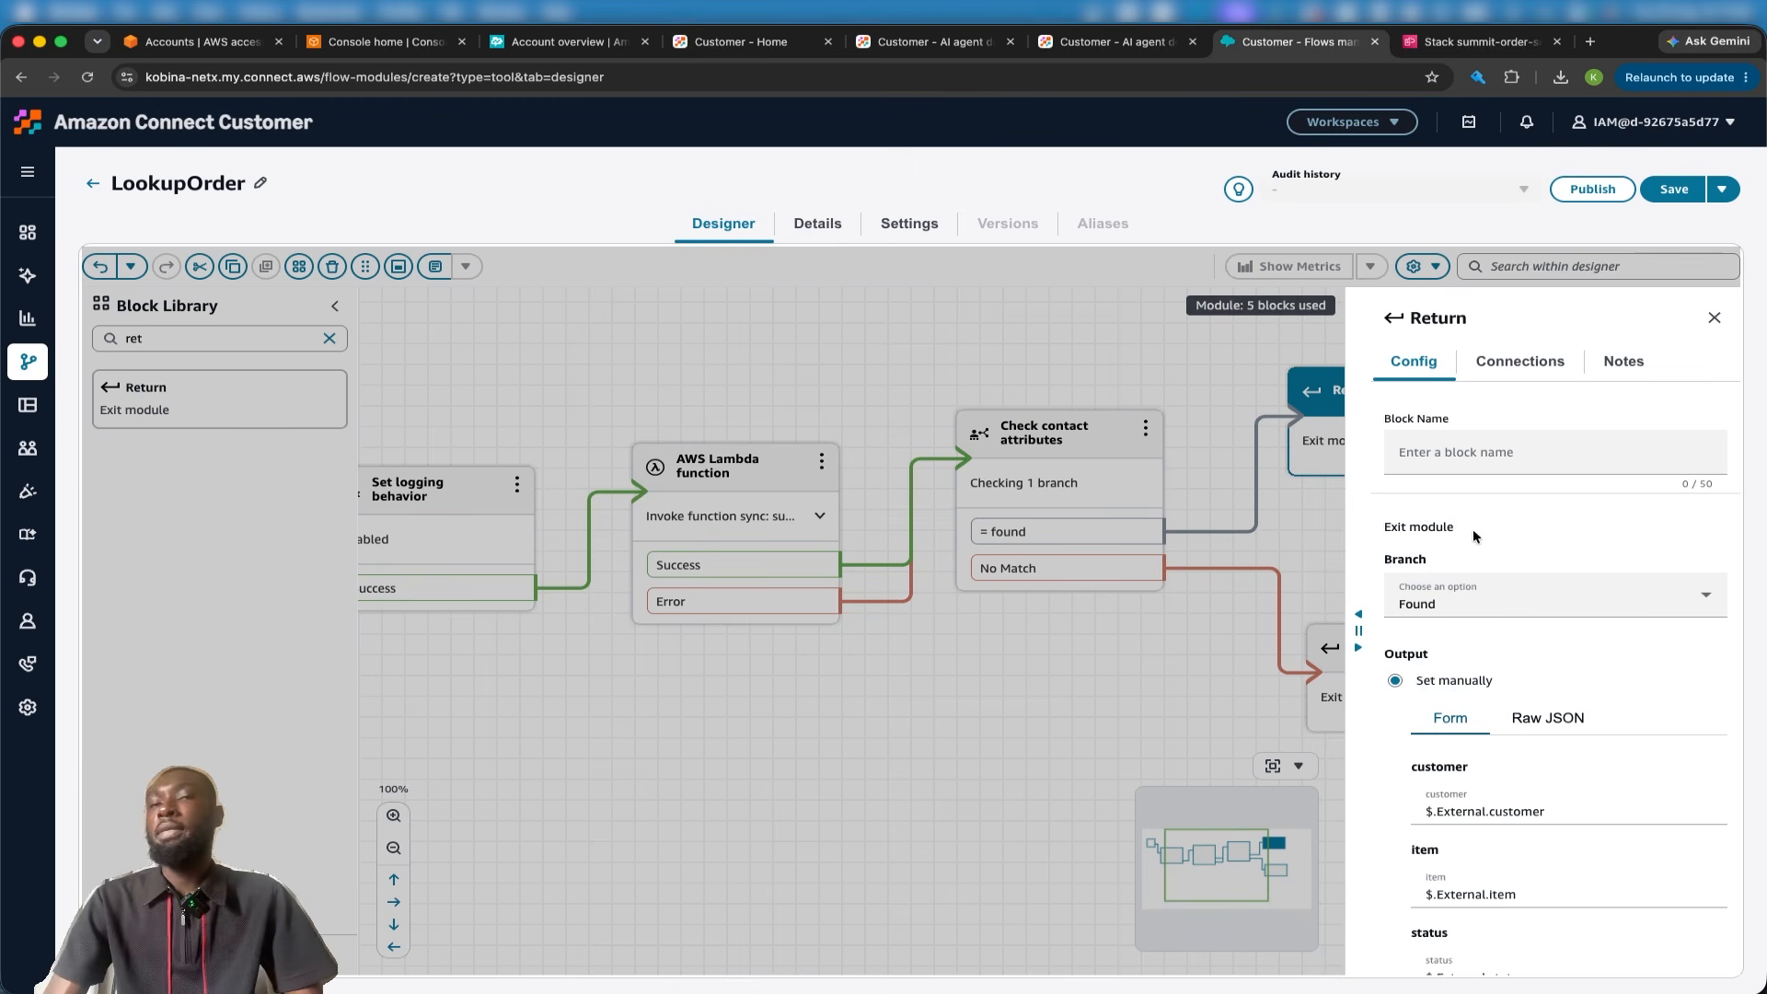
scroll(1472, 529, "down", 5)
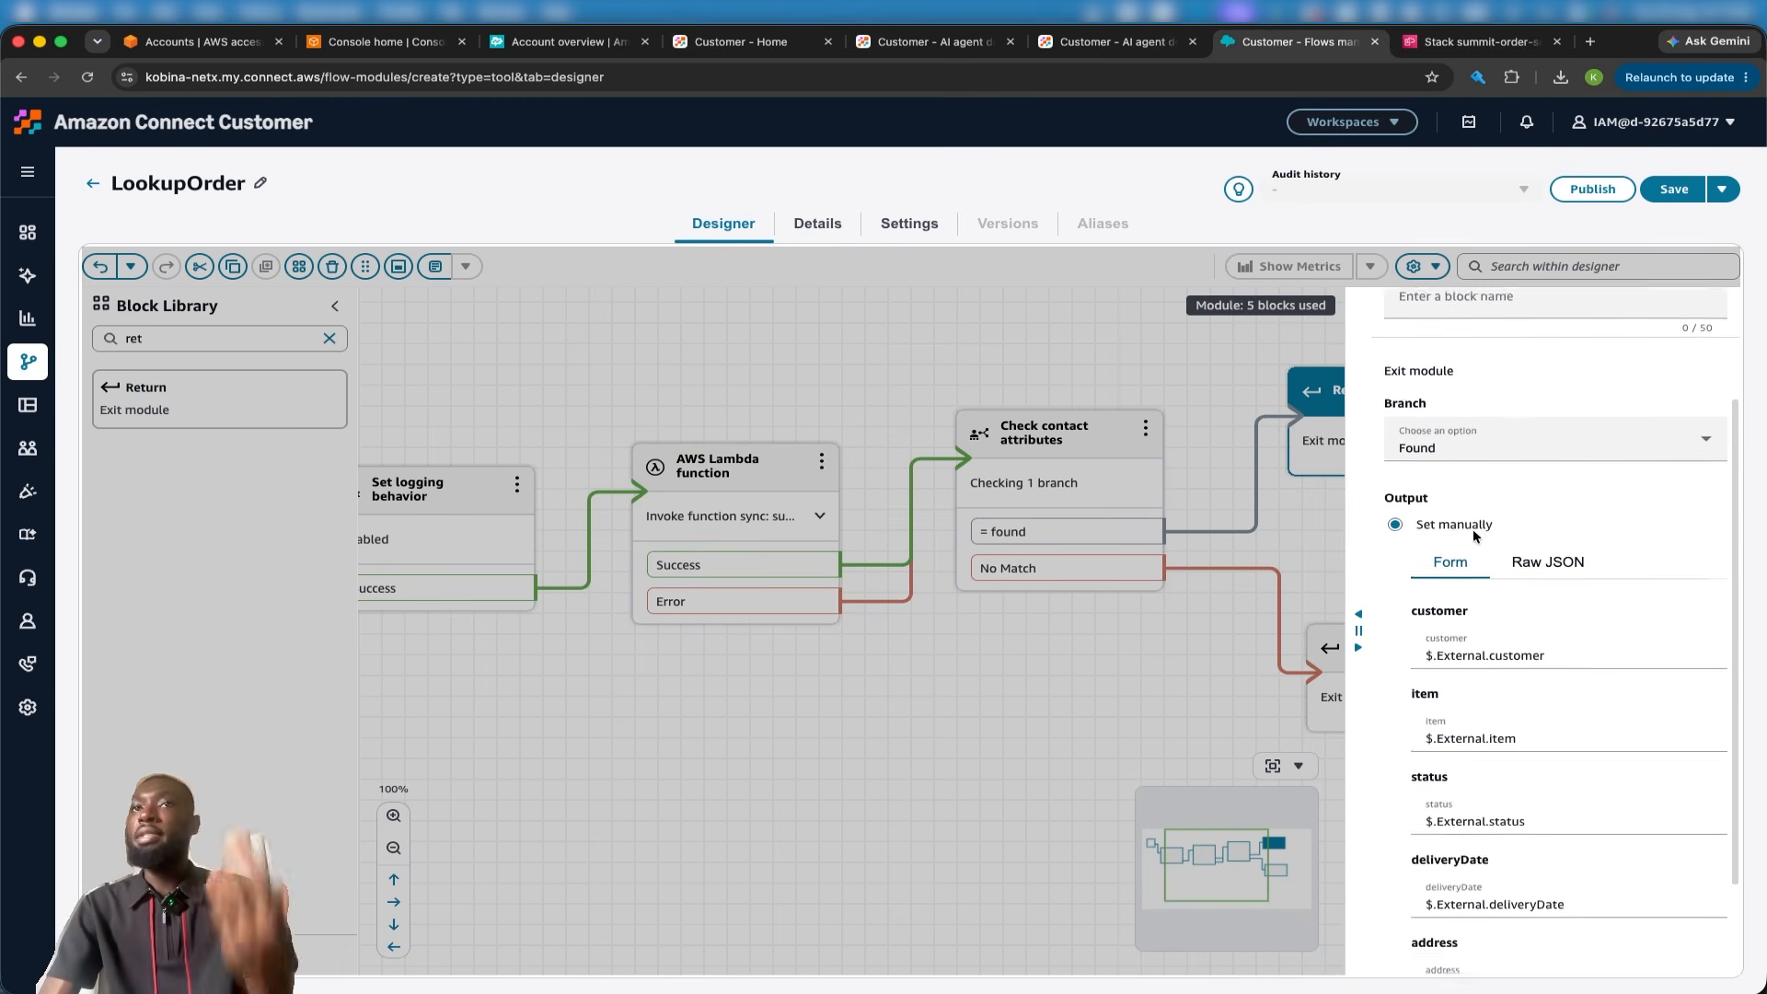
scroll(1472, 529, "down", 1)
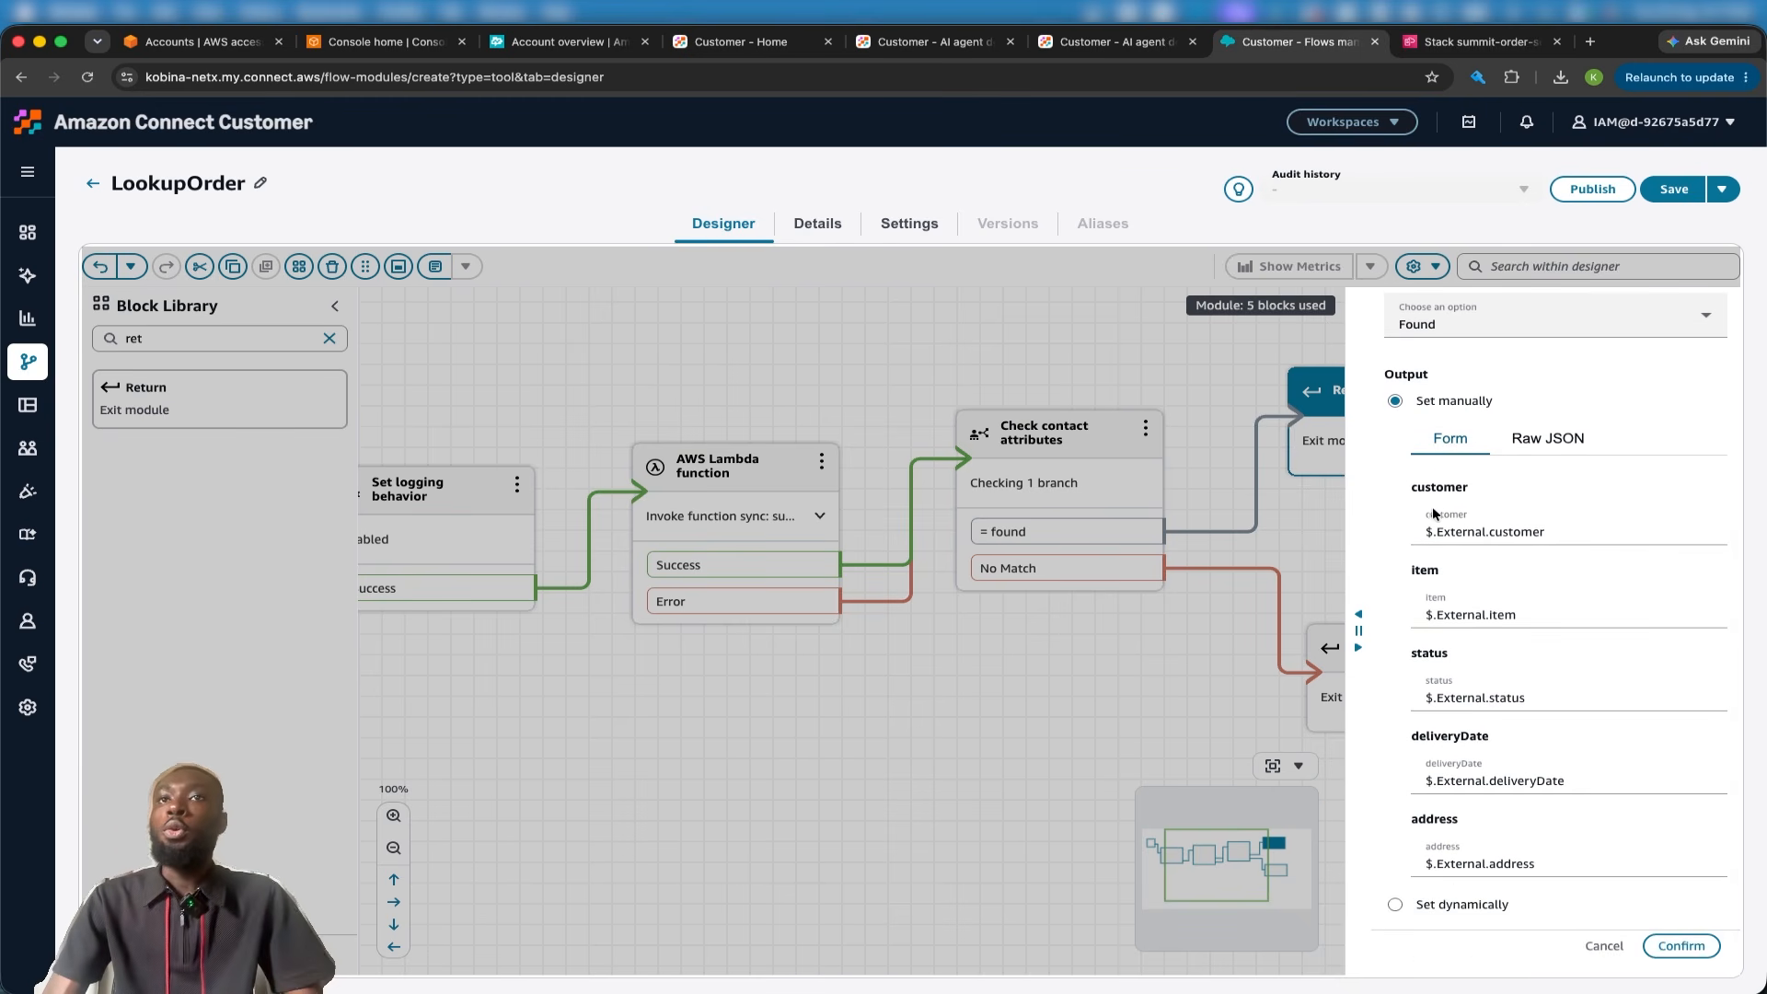
triple_click(1440, 529)
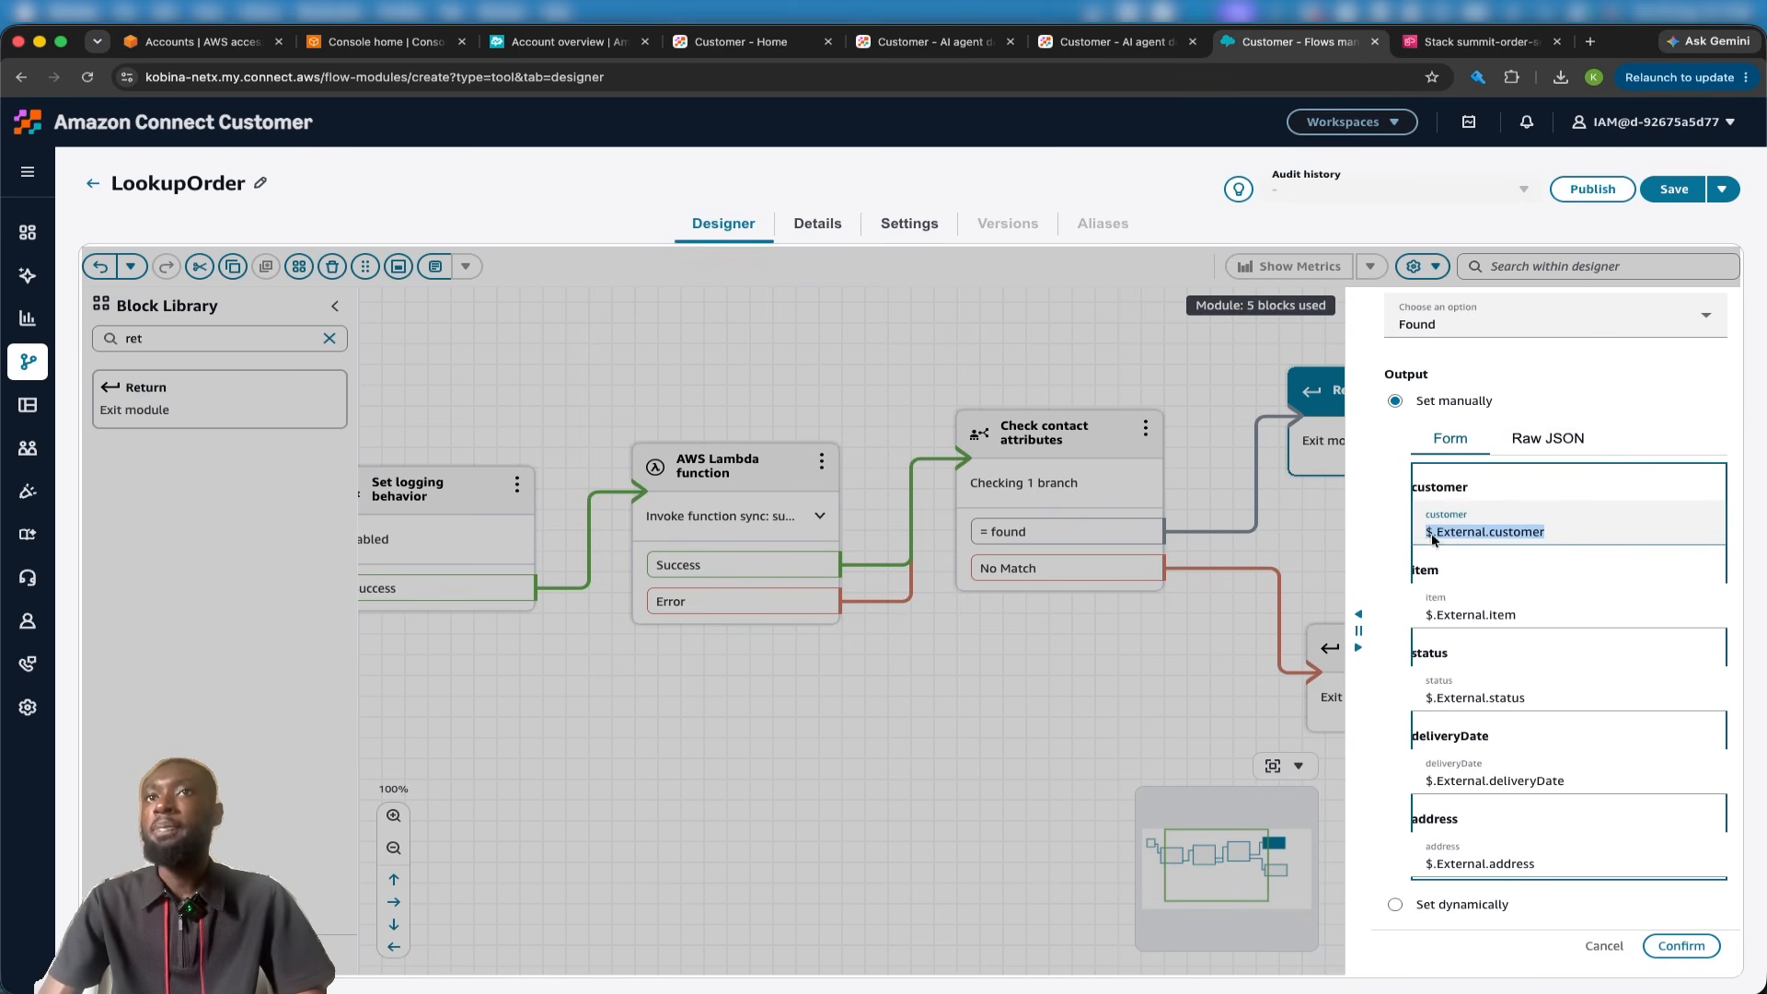
left_click(1428, 534)
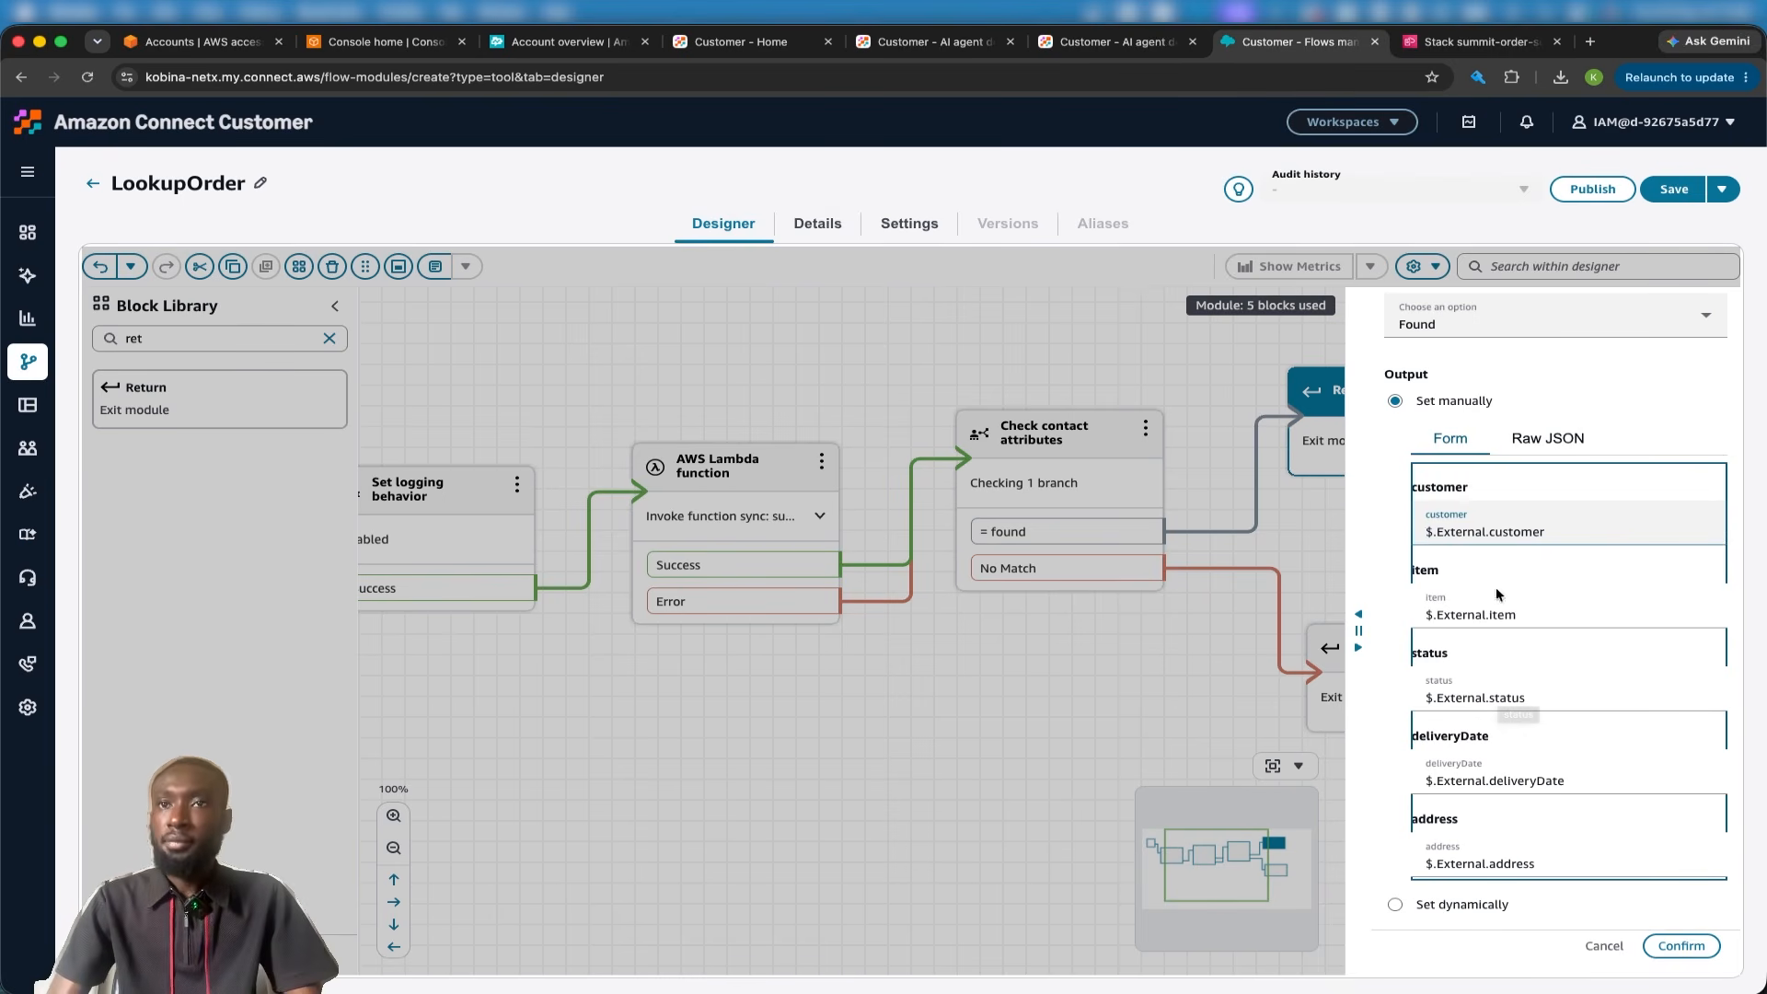
left_click(1680, 942)
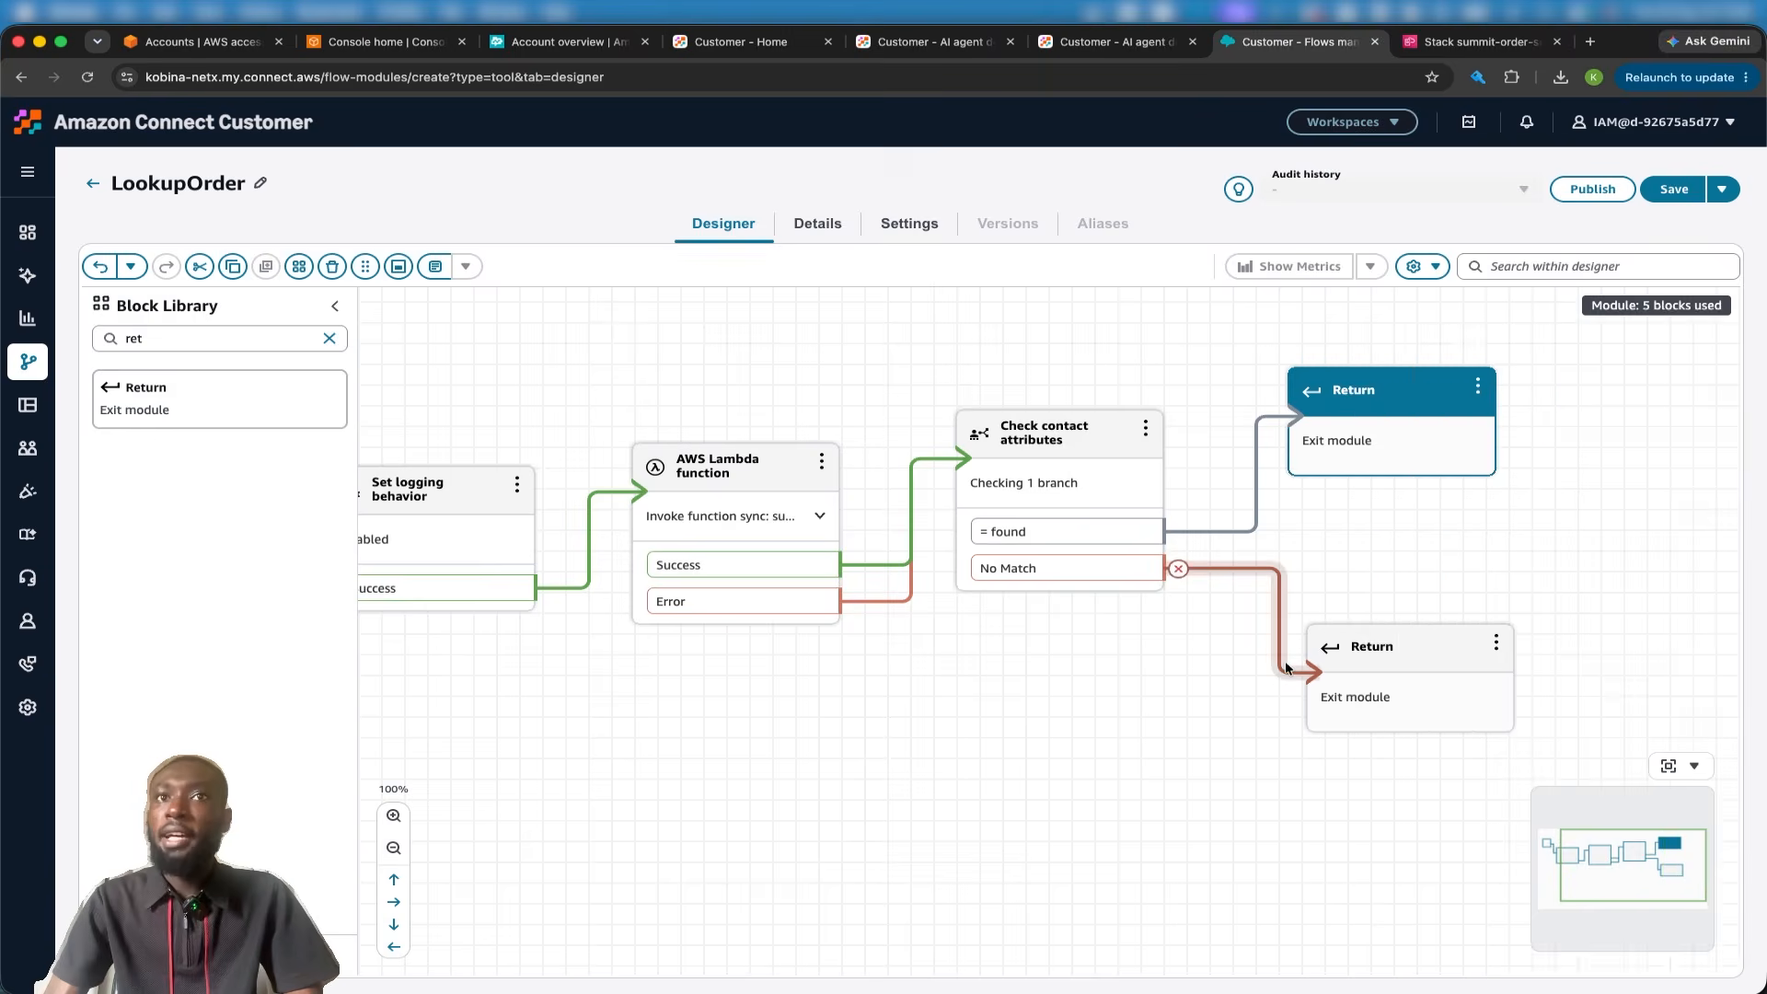
Review the No Match branch's Return block, focusing on its status output, confirm its configuration and look over the LookupOrder flow
left_click(1360, 646)
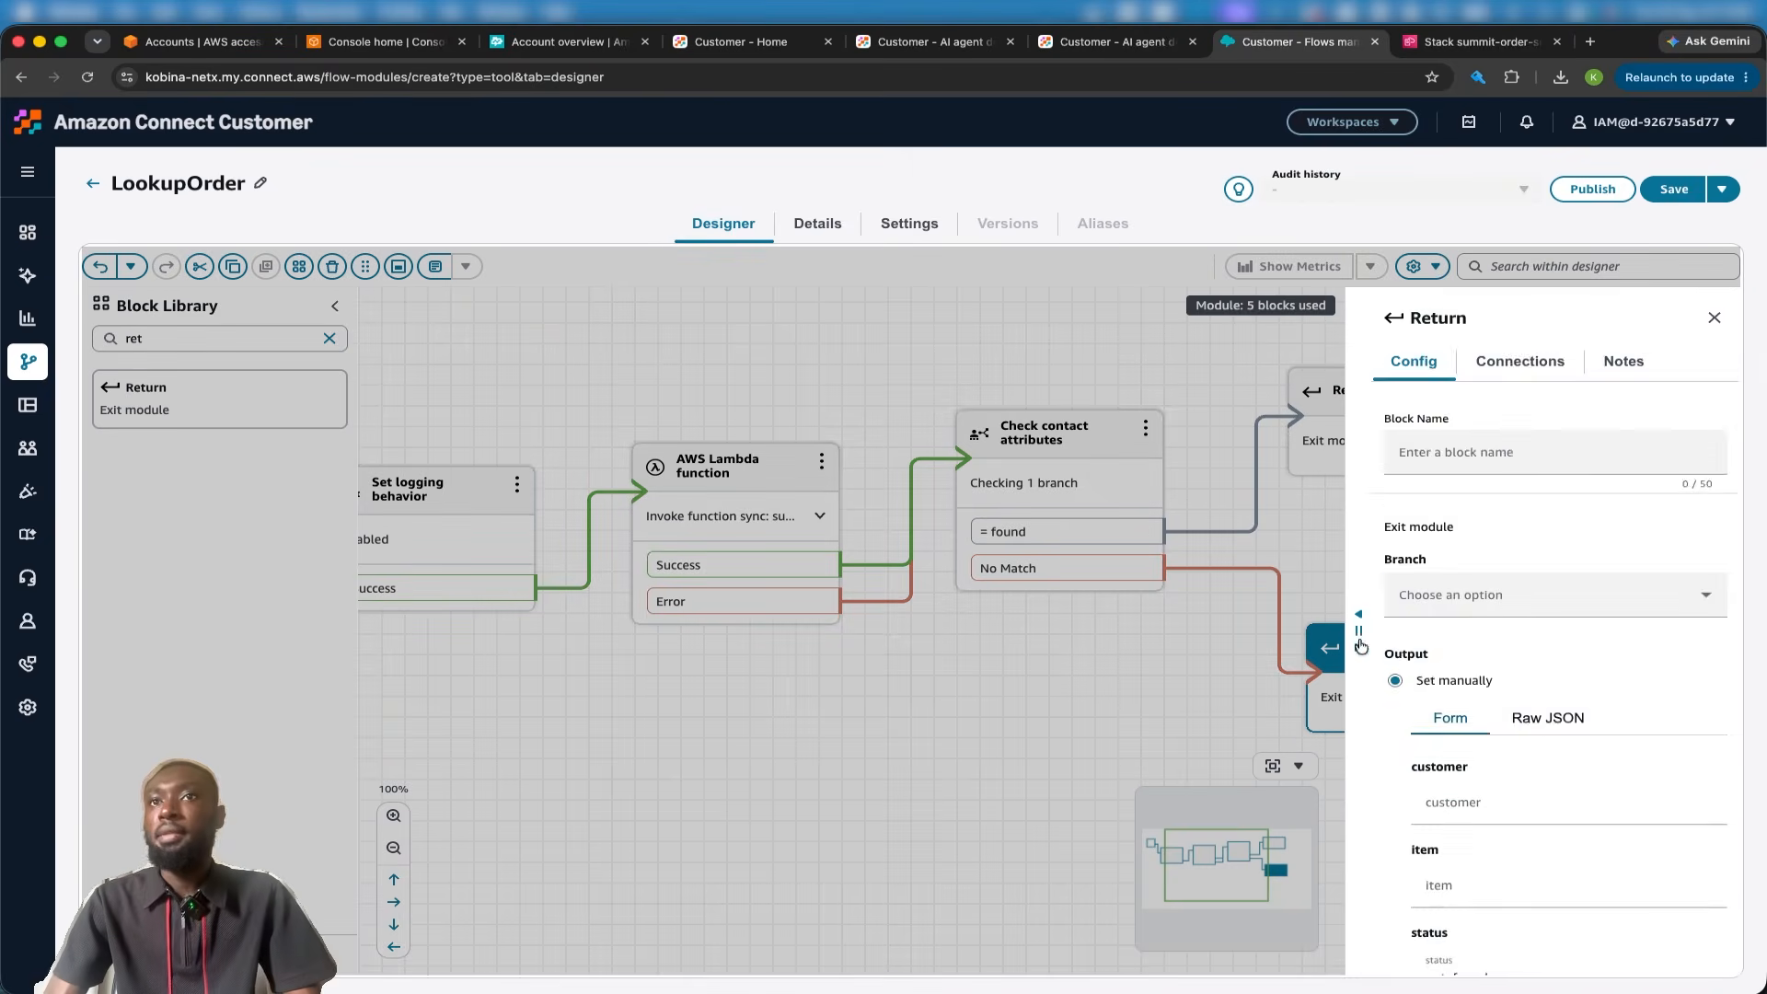
scroll(1473, 713, "down", 3)
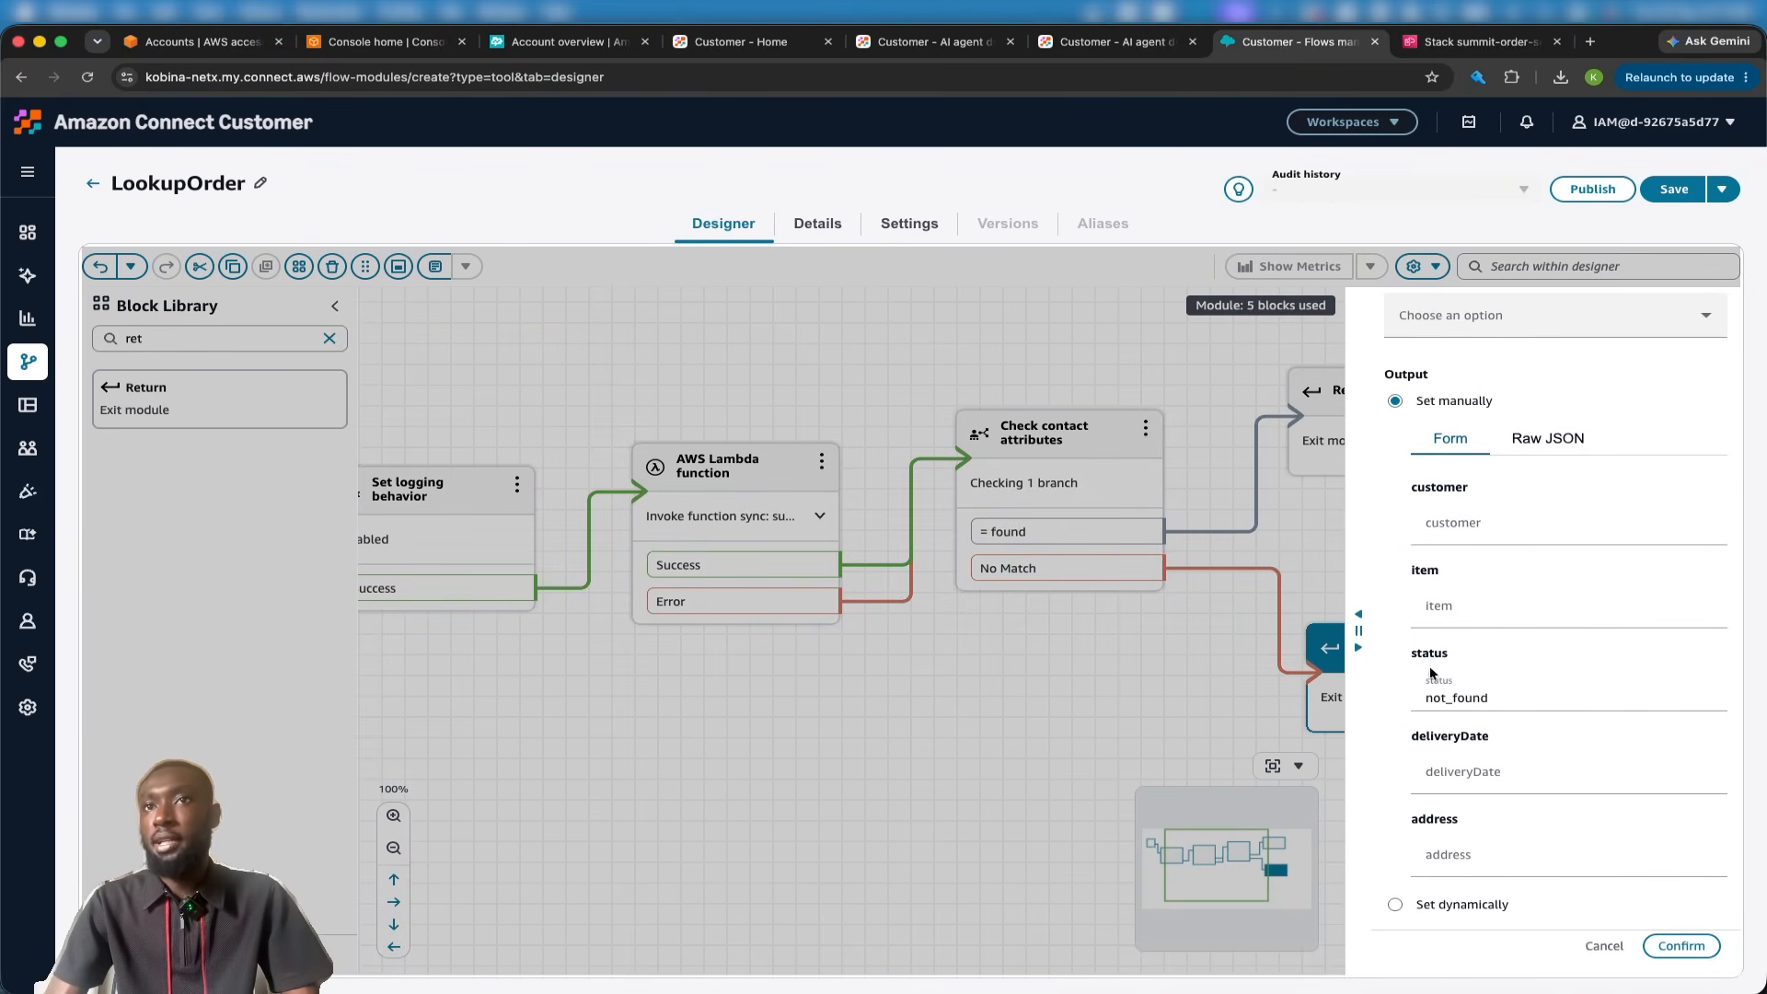
double_click(1447, 696)
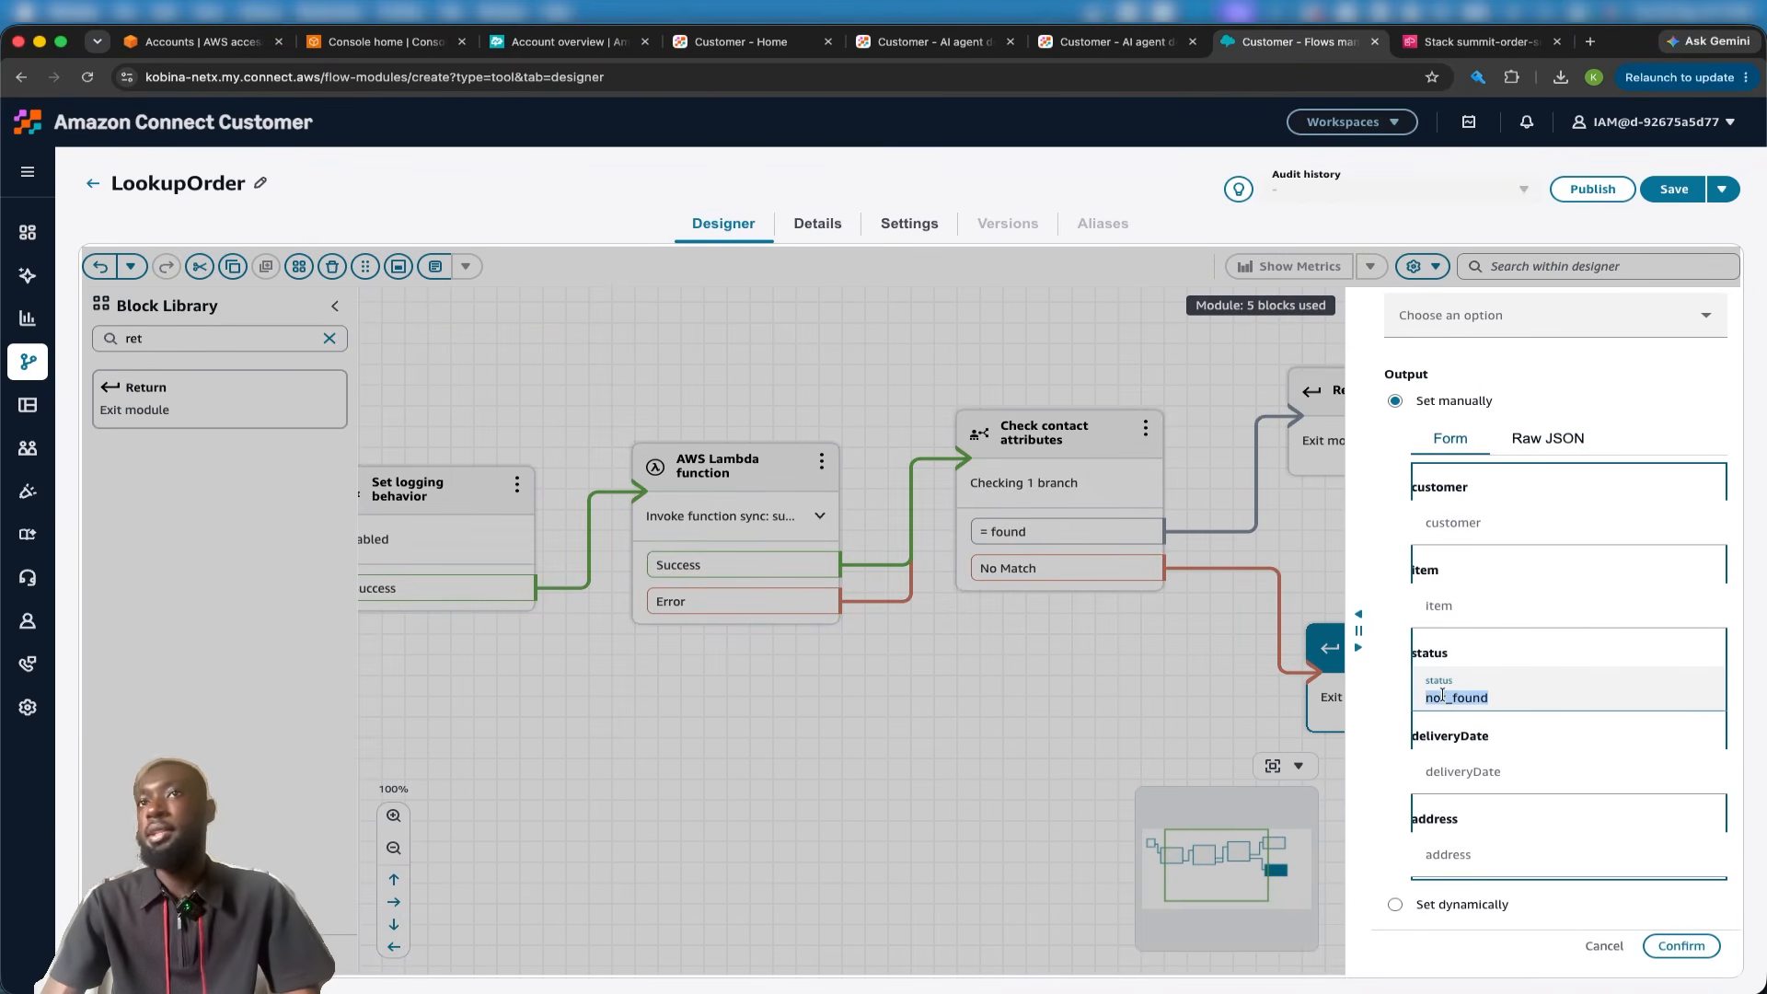
left_click(1682, 946)
left_click_drag(1271, 797, 1373, 817)
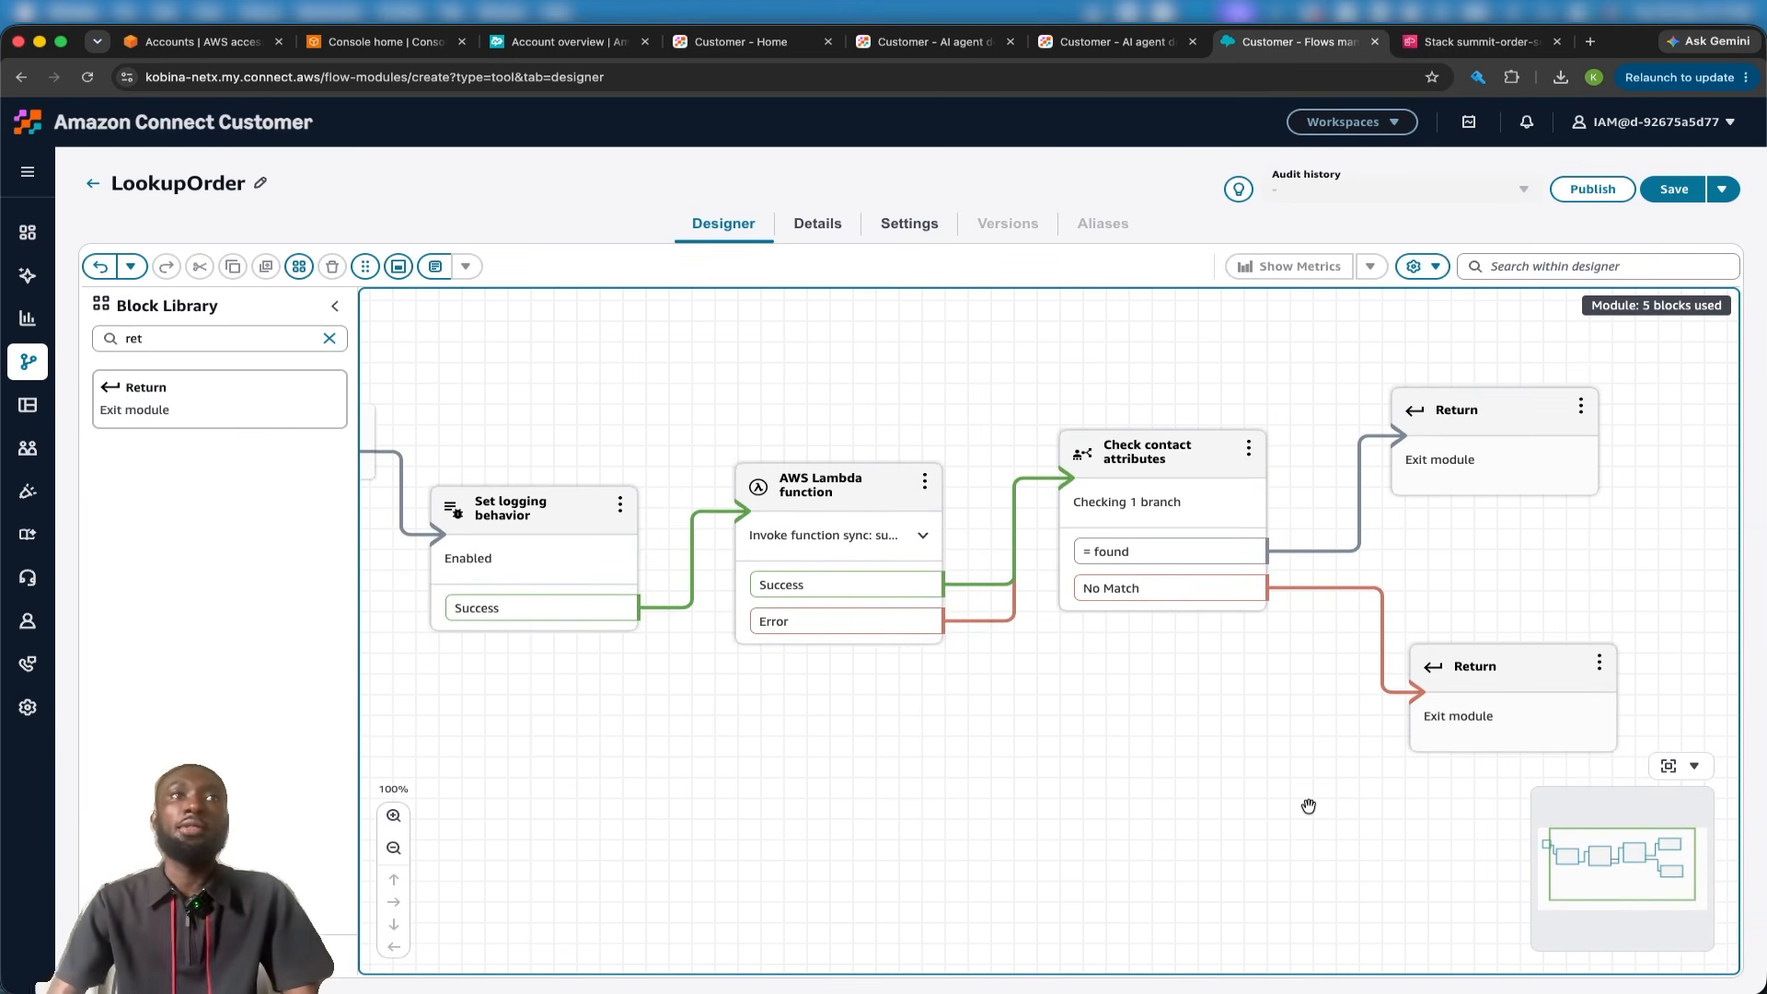
left_click_drag(514, 363, 611, 383)
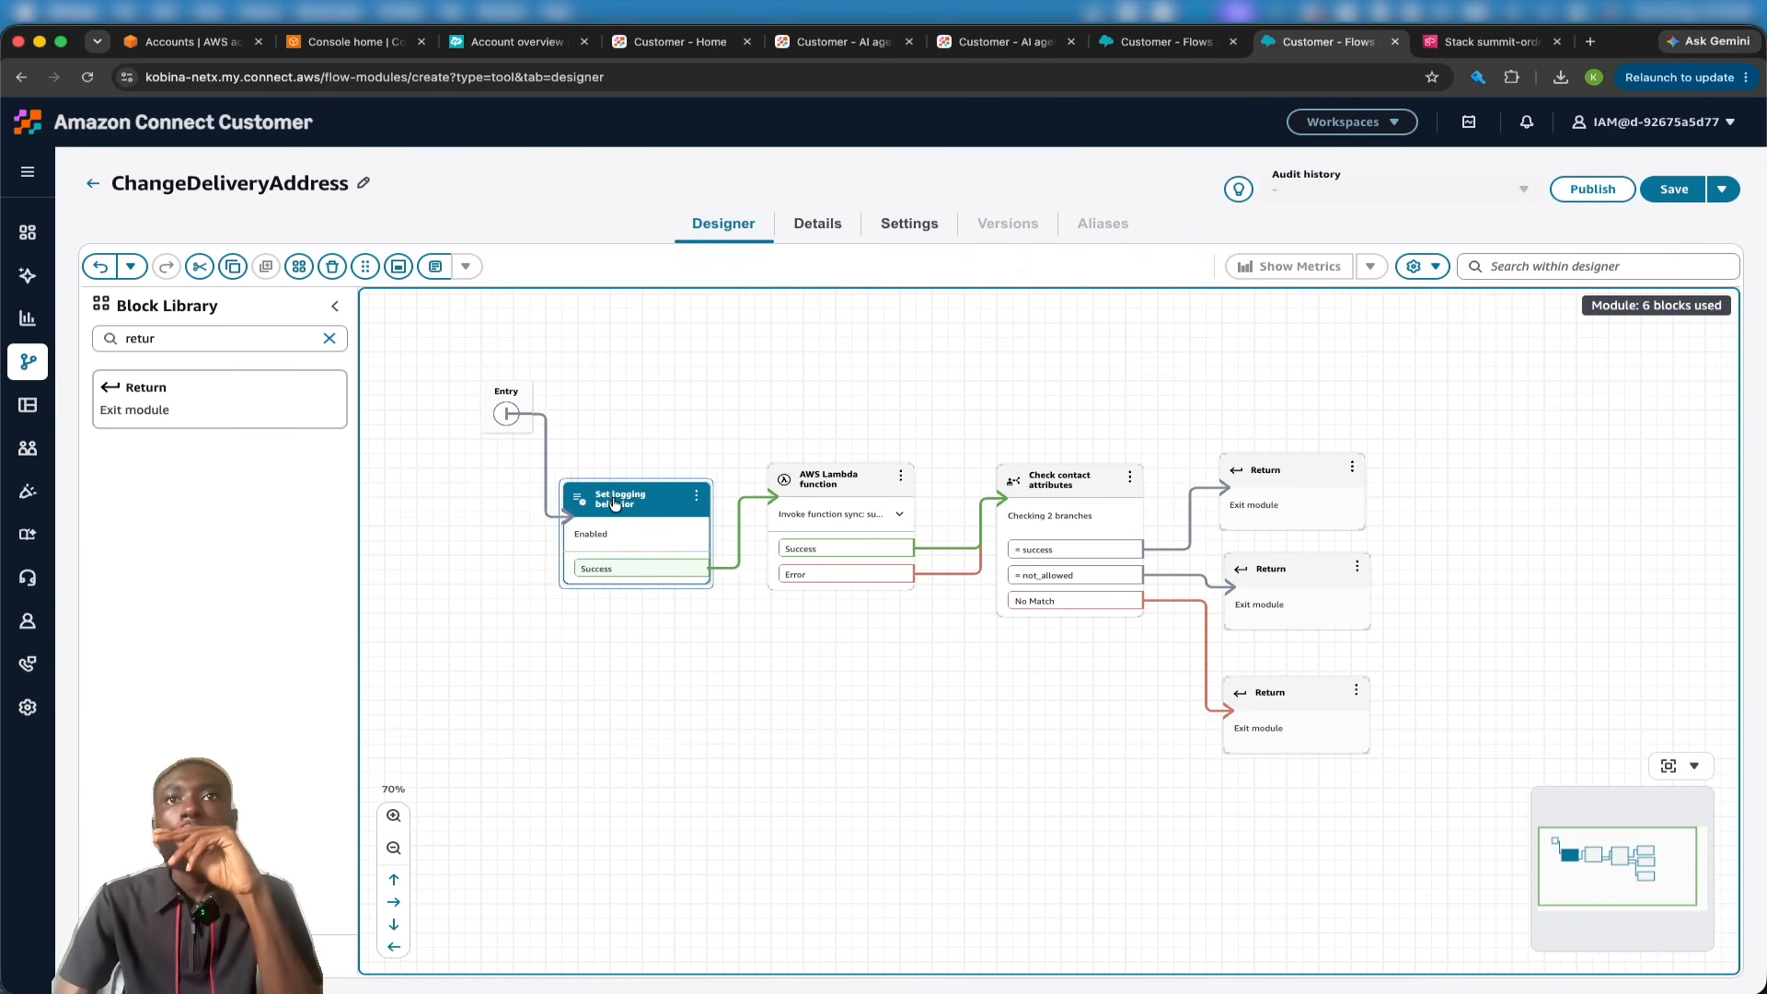
In the ChangeDeliveryAddress module, move the success branch's Return block upward to space it farther from the other Return blocks
left_click_drag(614, 503, 622, 511)
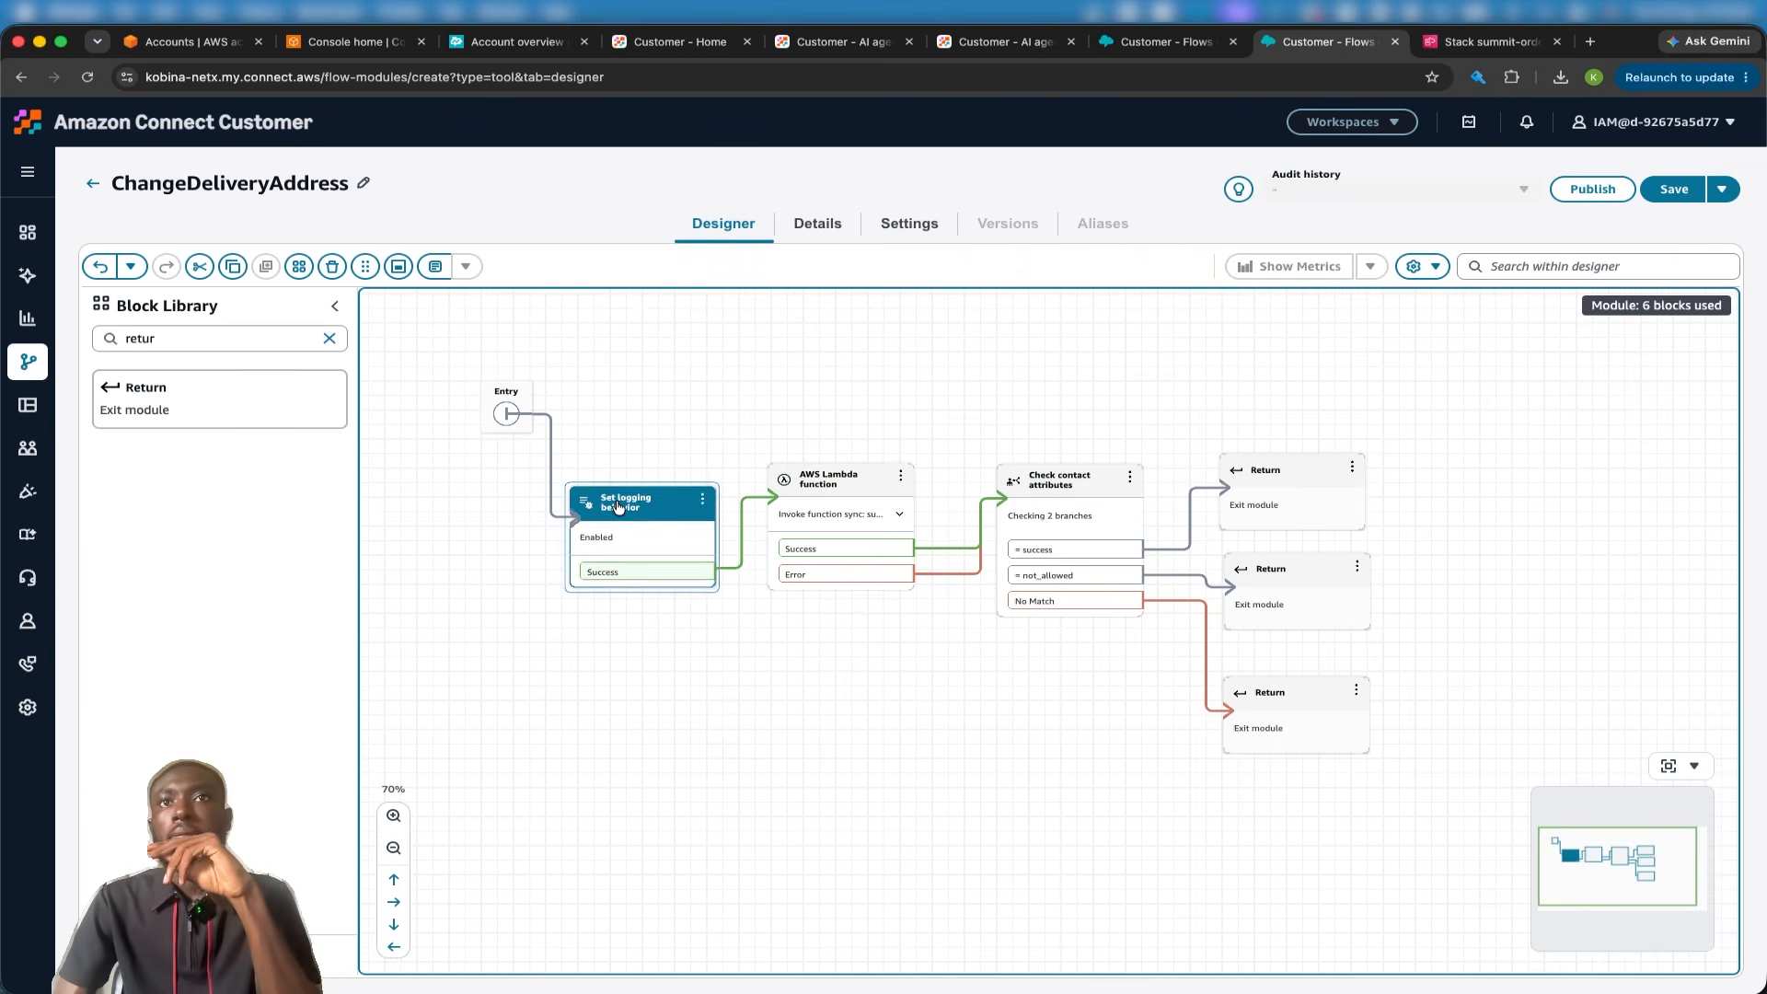
left_click(1263, 473)
left_click_drag(1264, 473, 1267, 434)
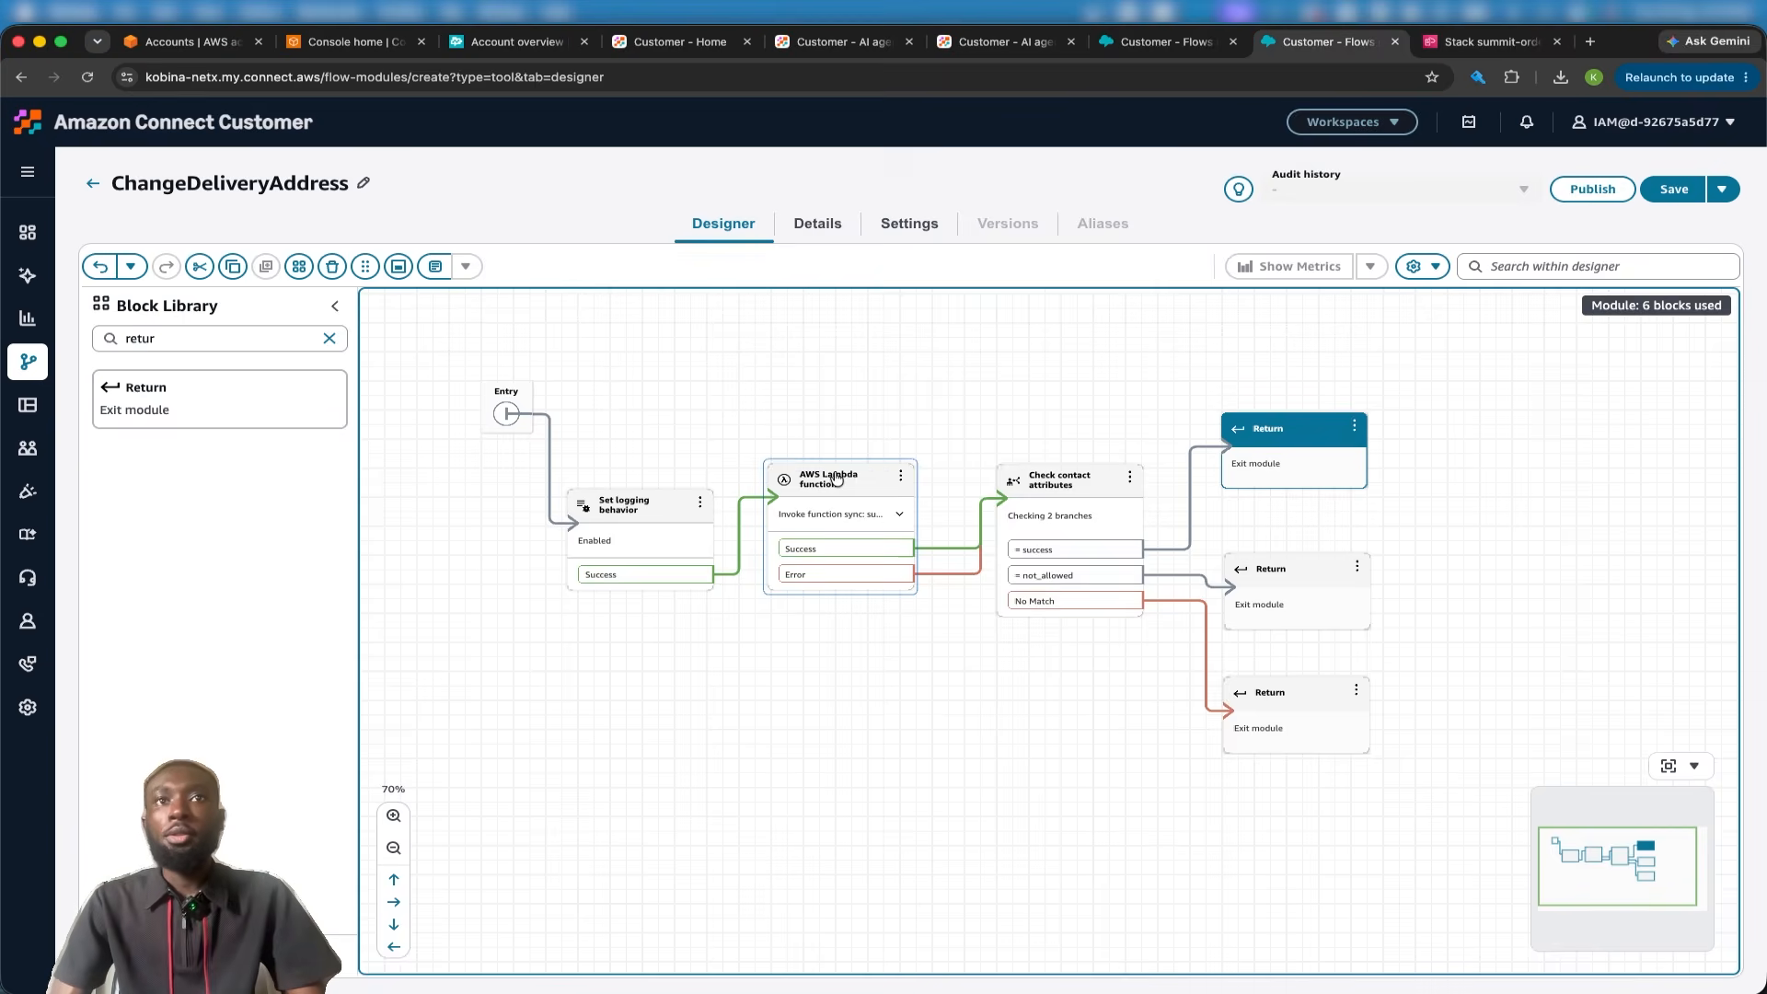
Examine the action key and its value in the ChangeDeliveryAddress Lambda block's function input parameters
left_click(840, 475)
scroll(1557, 777, "down", 5)
scroll(1557, 777, "down", 3)
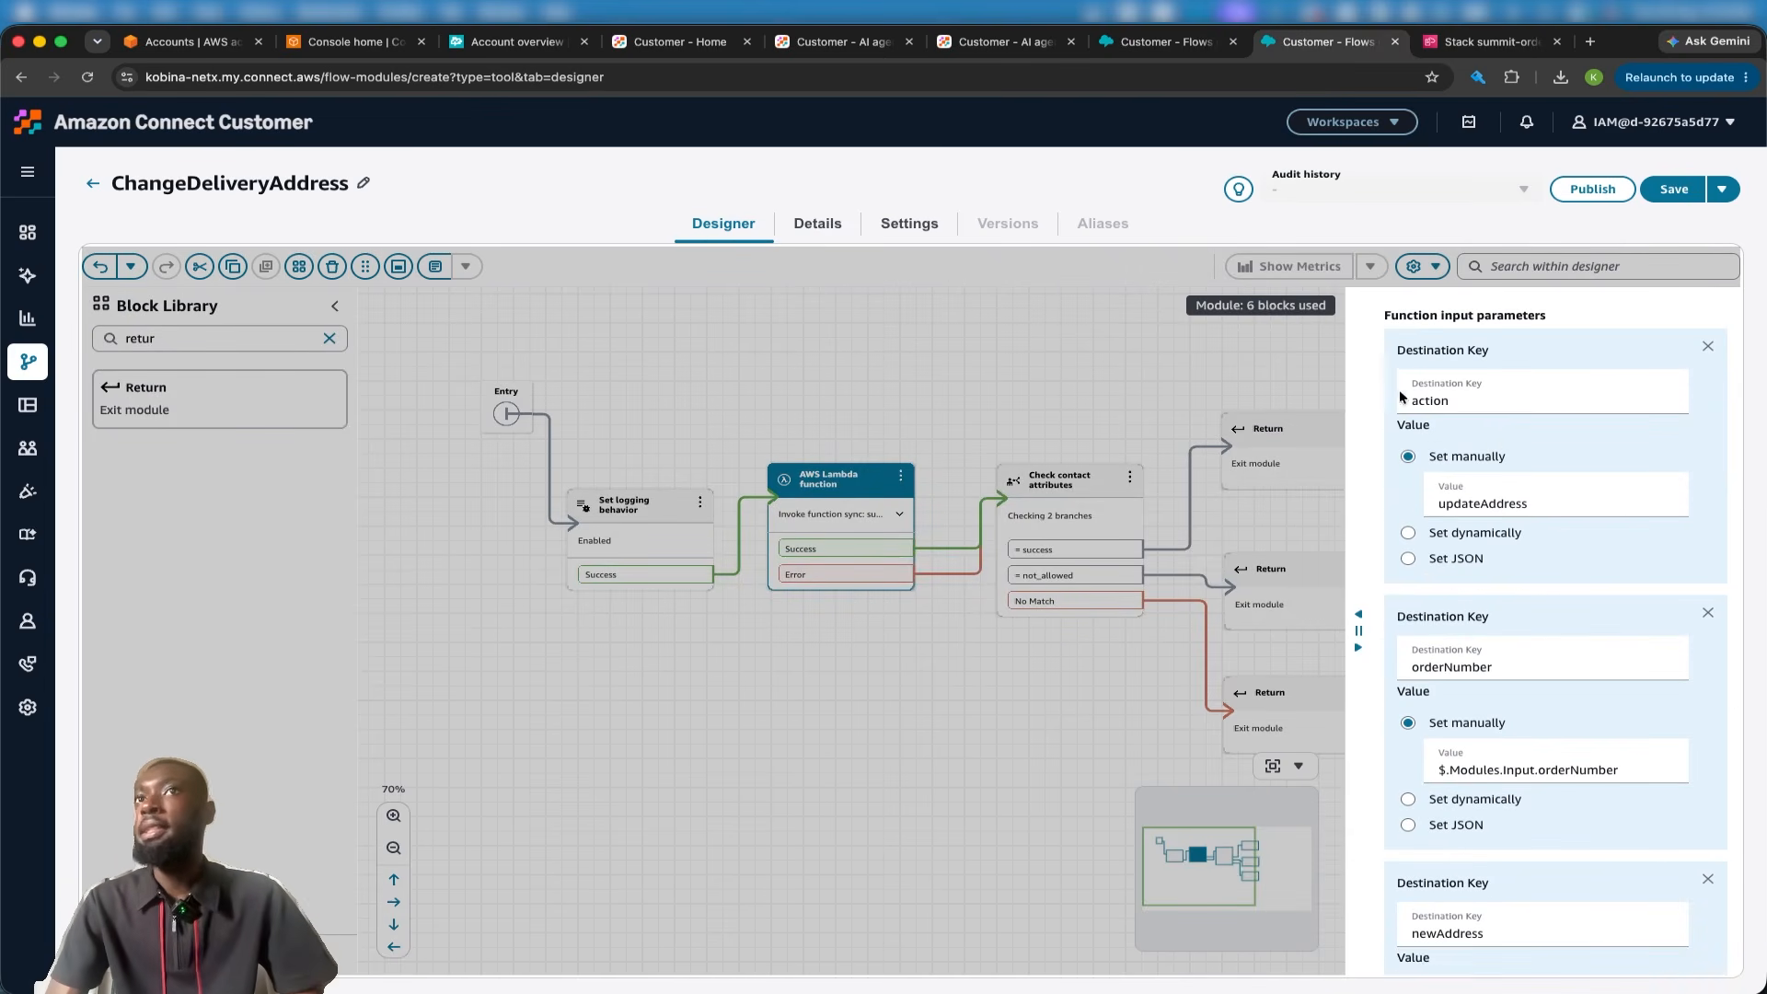
double_click(1436, 401)
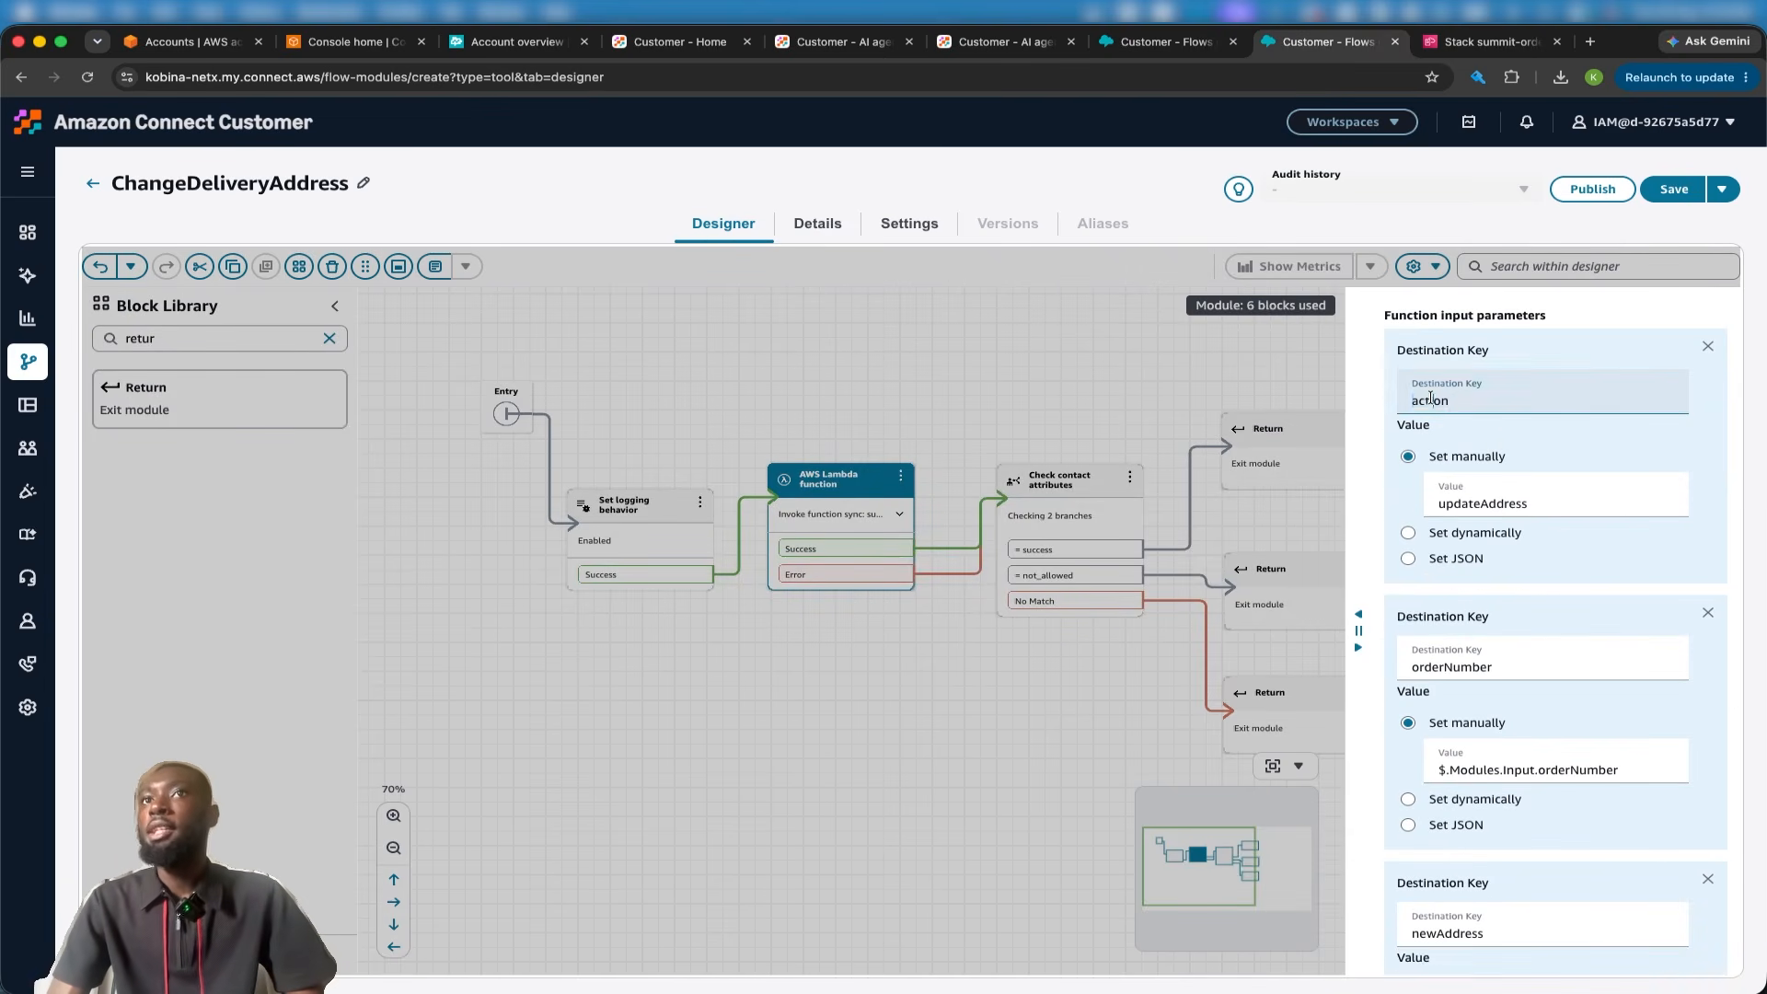
double_click(1482, 504)
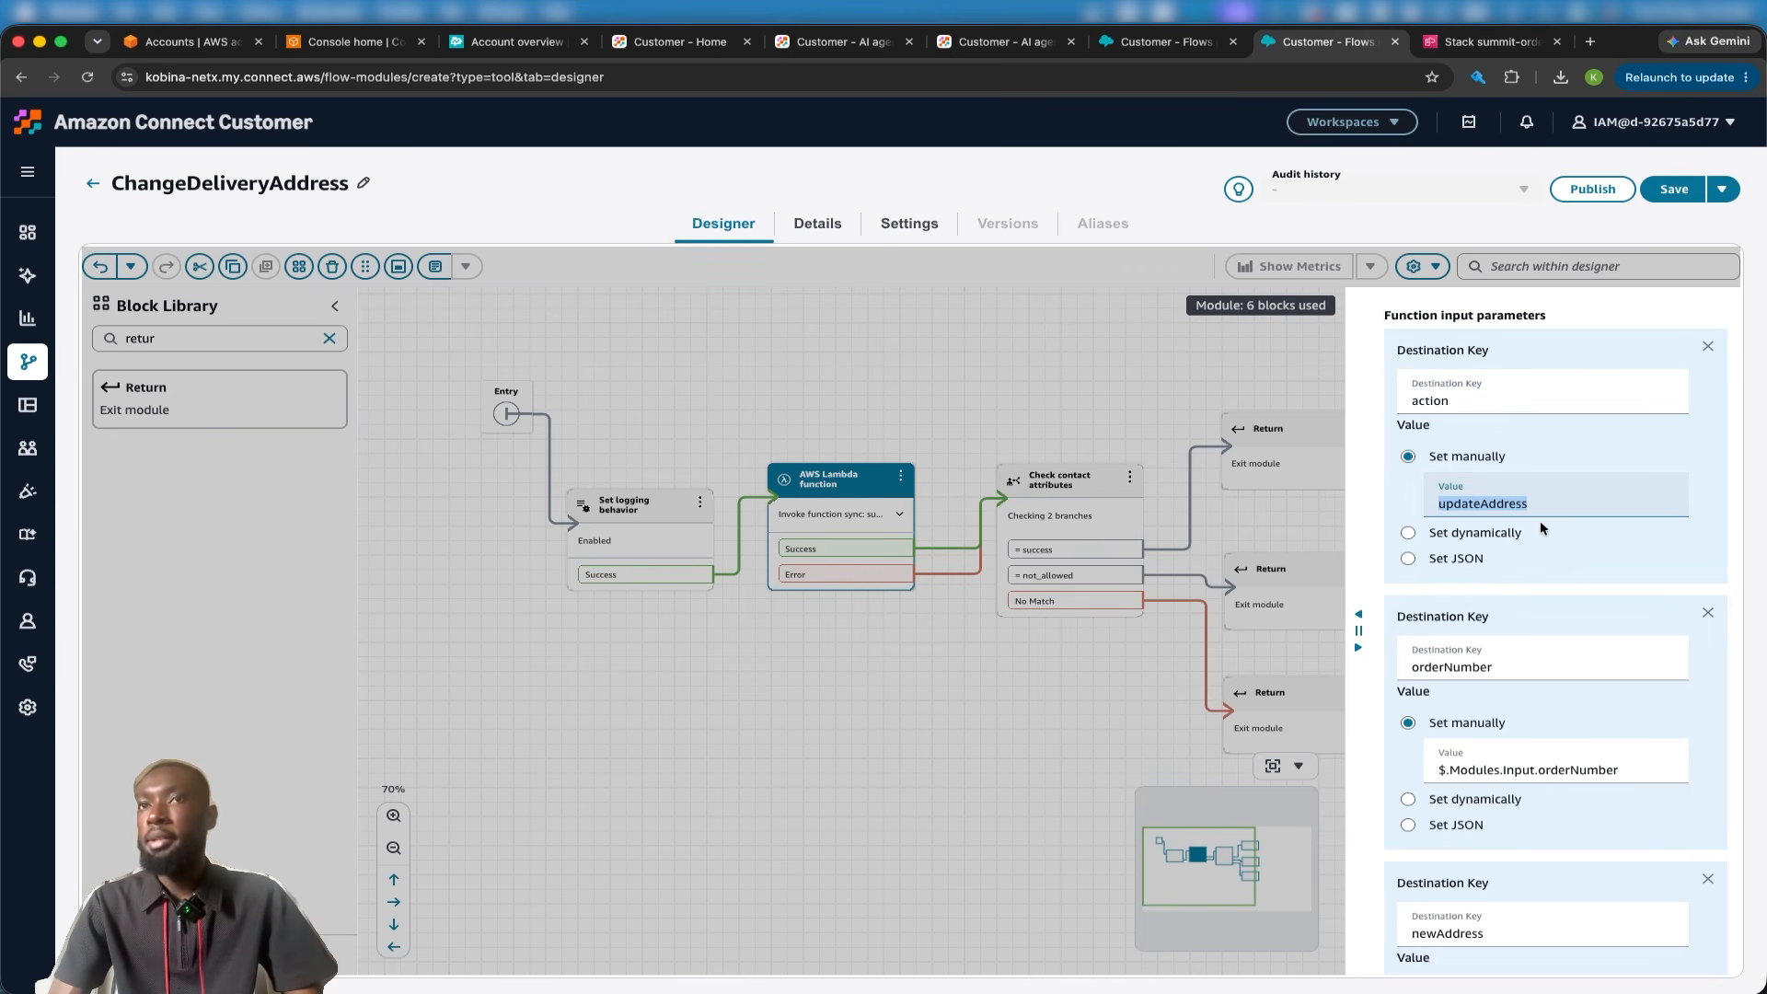
Review the Lambda block's orderNumber and newAddress parameters, timeout and response validation, and close its configuration without changes
scroll(1542, 526, "down", 2)
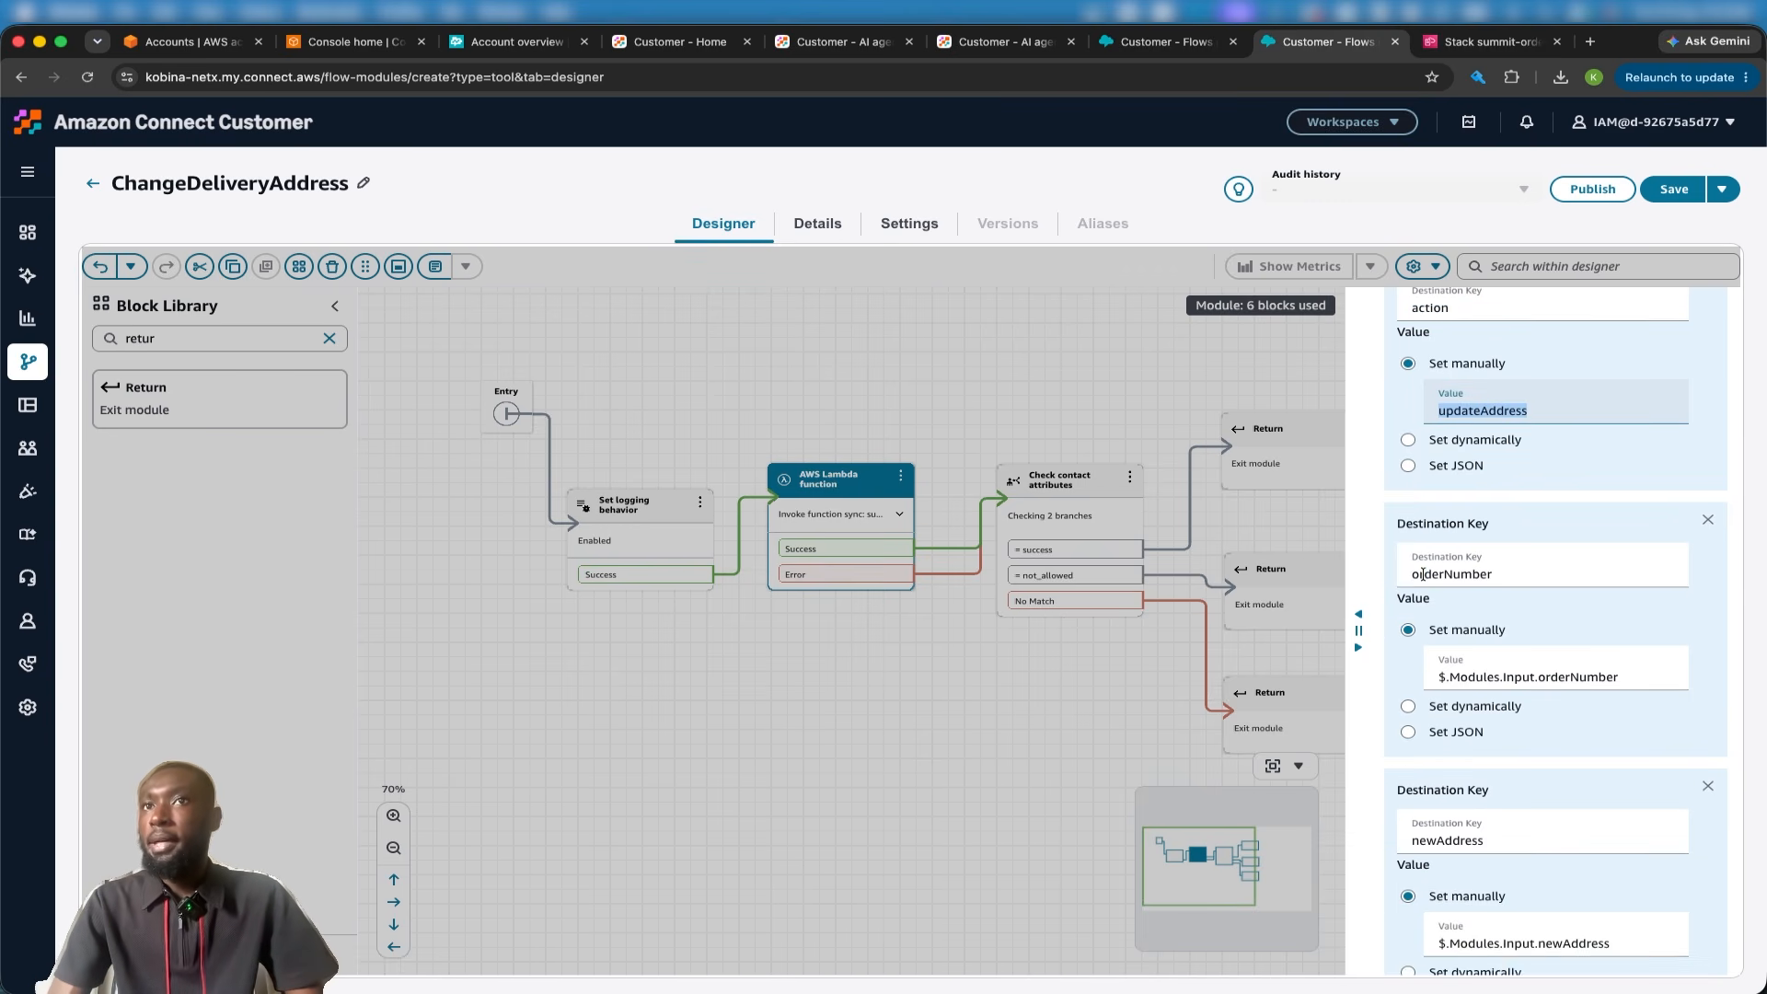
double_click(1423, 574)
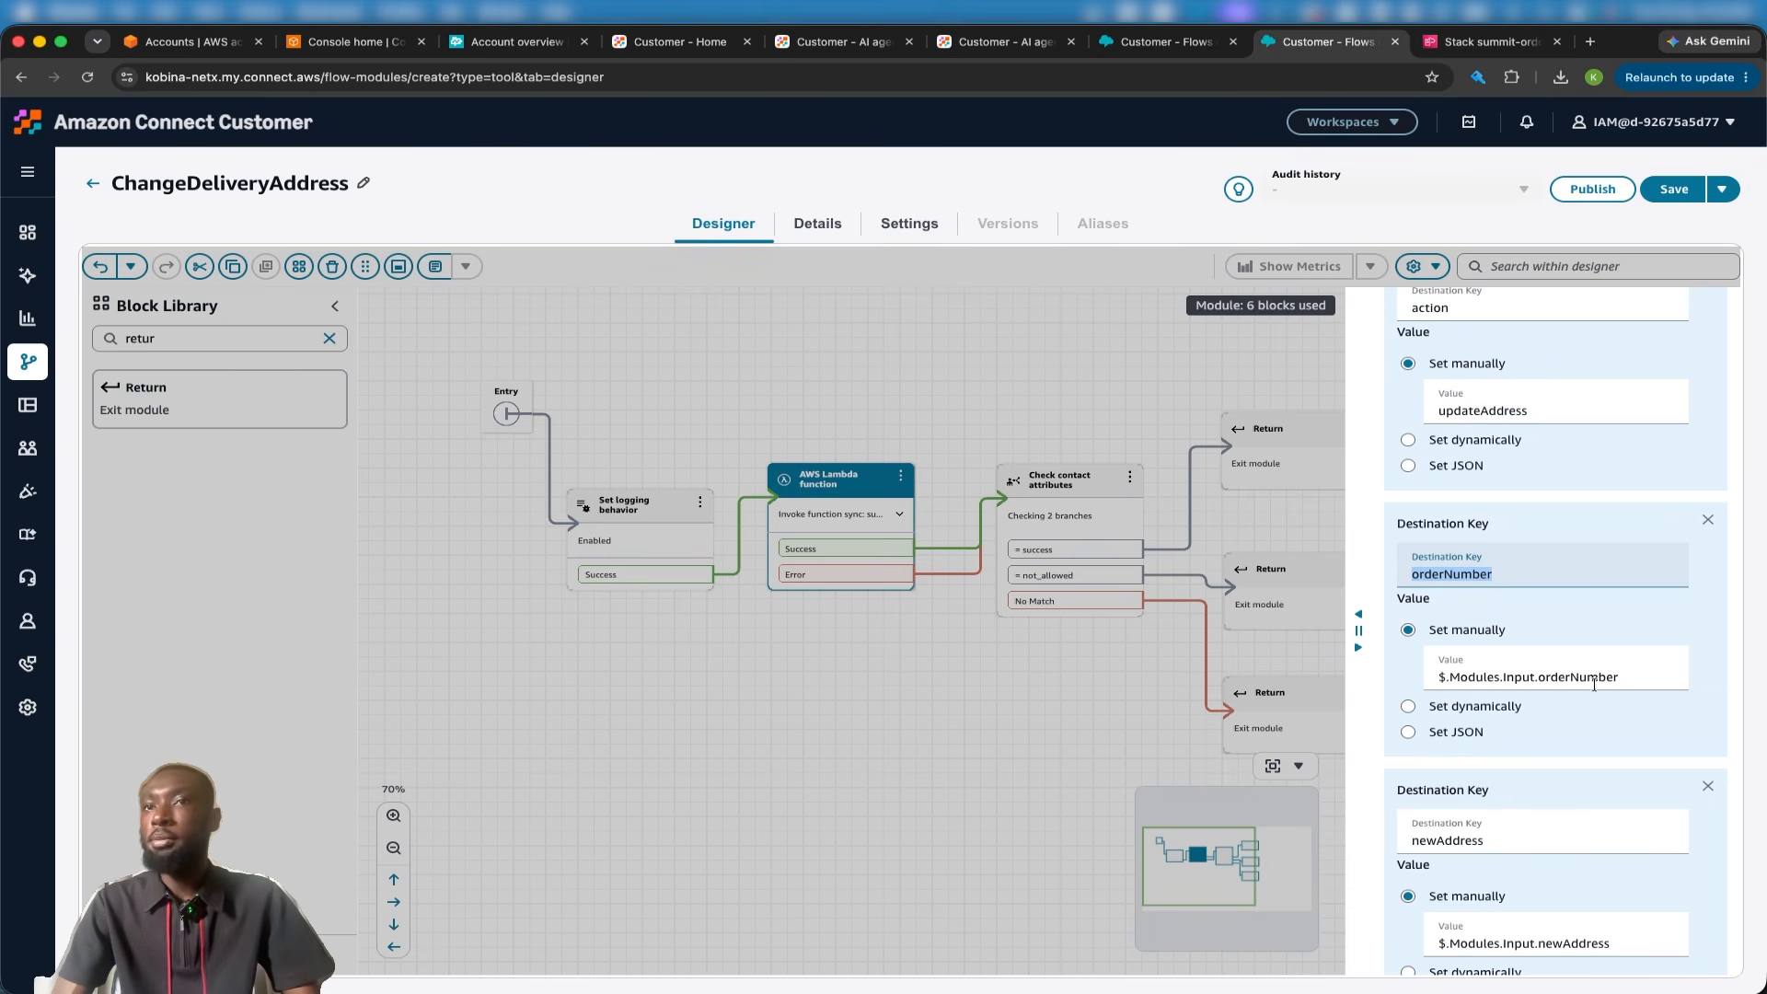
scroll(1565, 685, "down", 3)
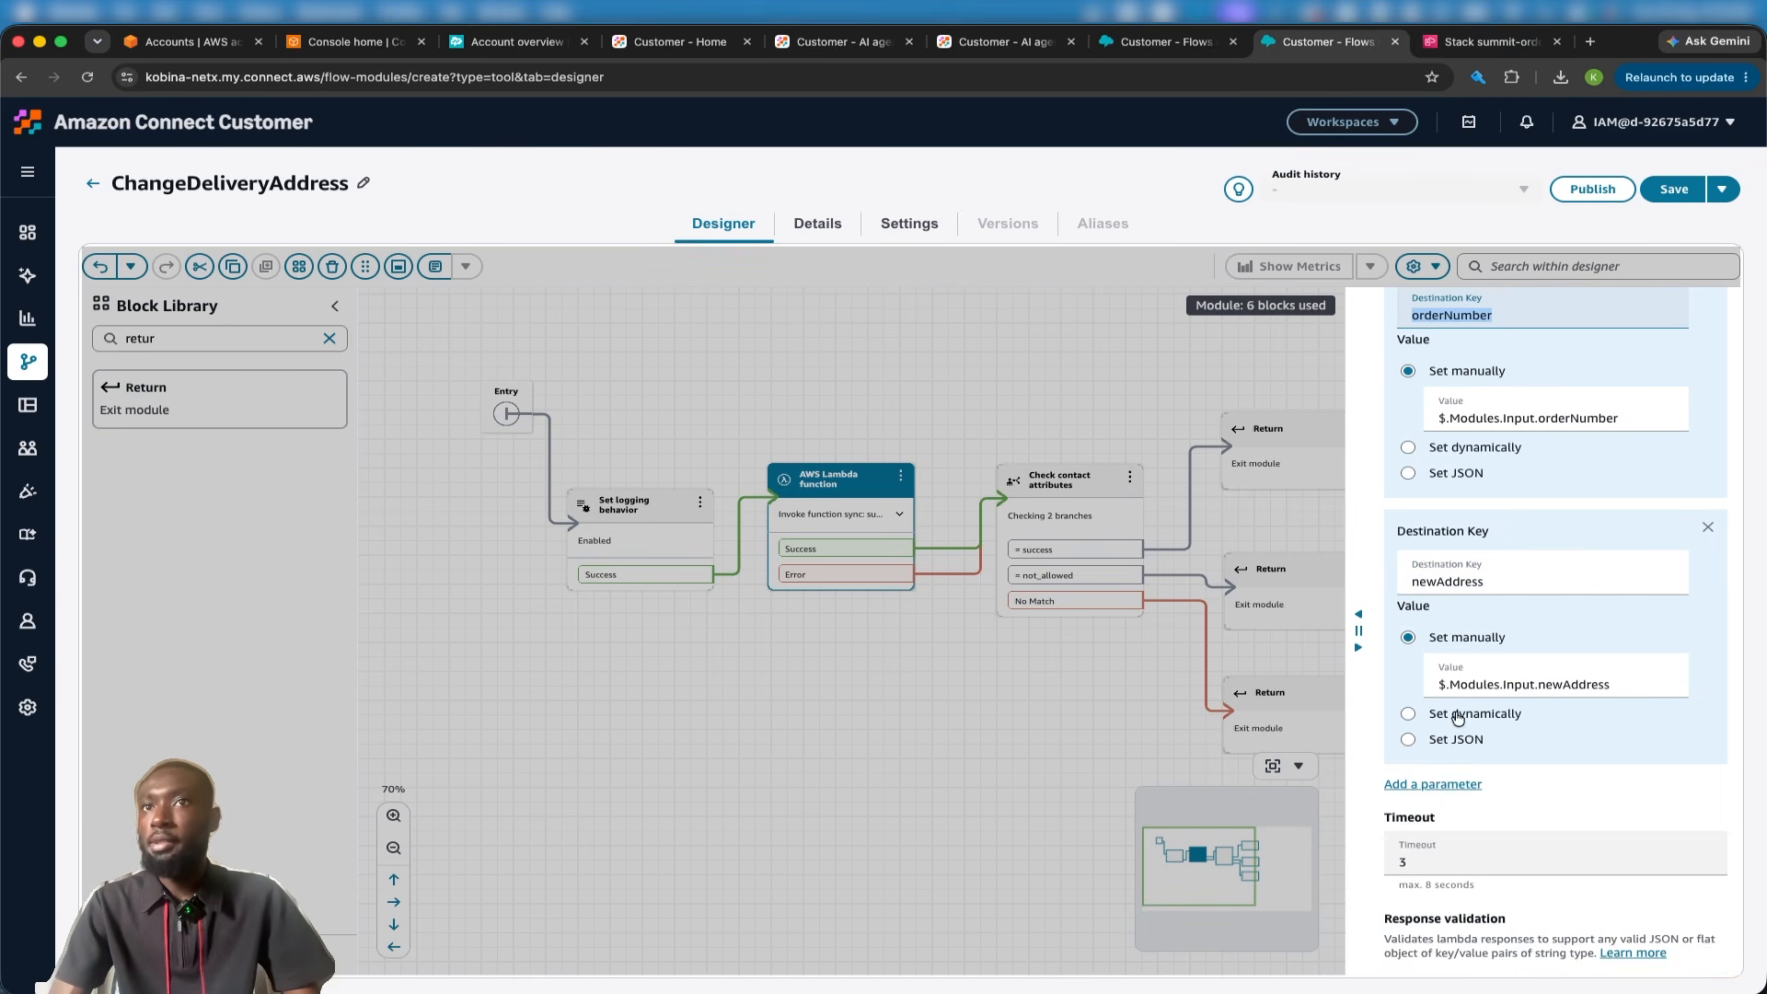
scroll(1564, 705, "down", 2)
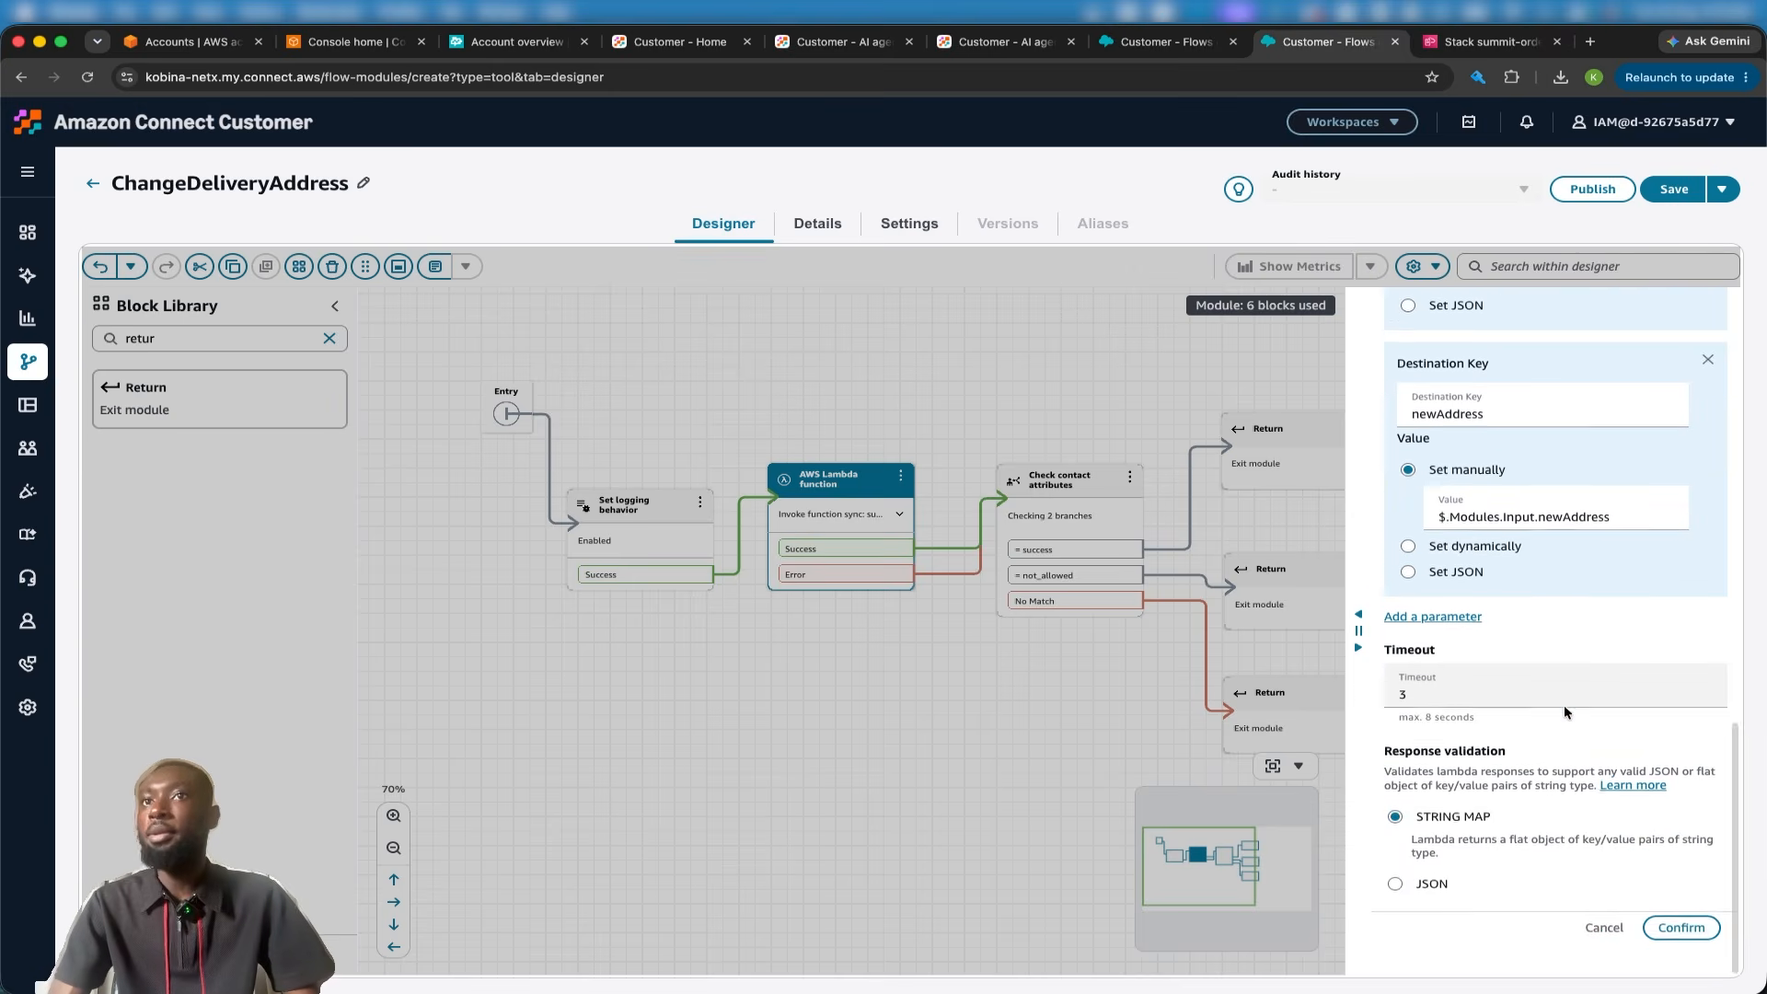
left_click(1602, 946)
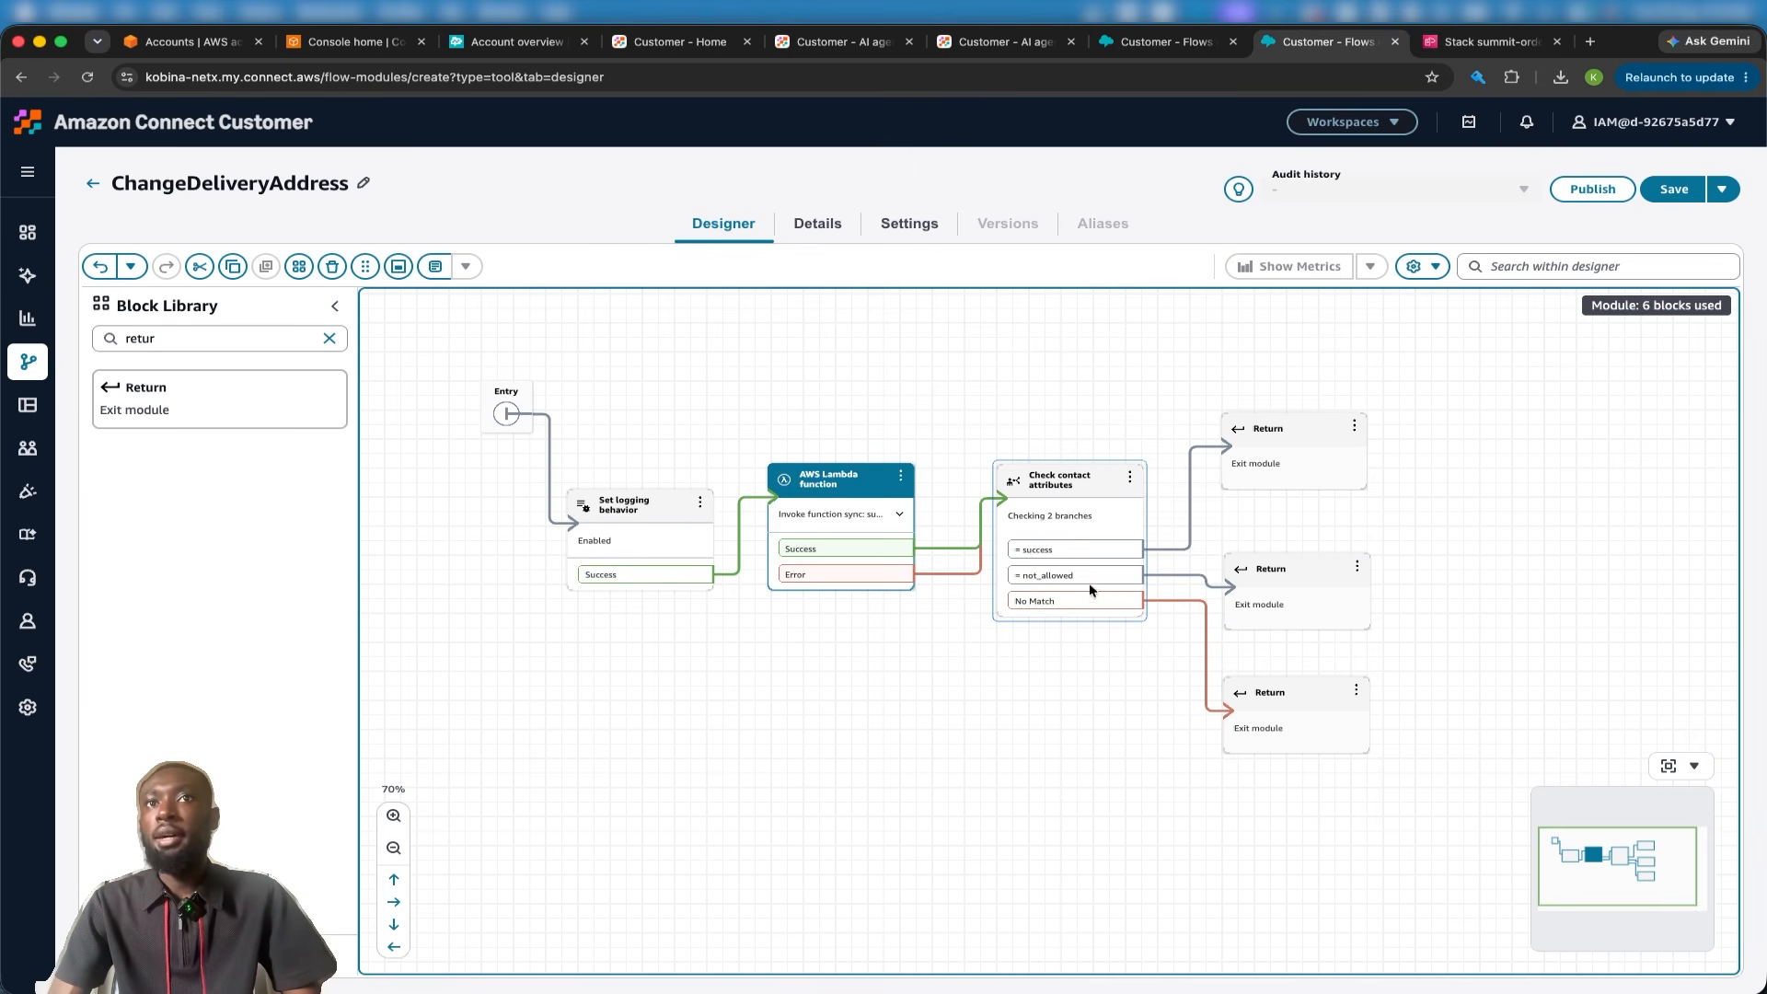
Review the result outputs of the success and not_allowed Return blocks, closing each configuration without changes
left_click(1261, 442)
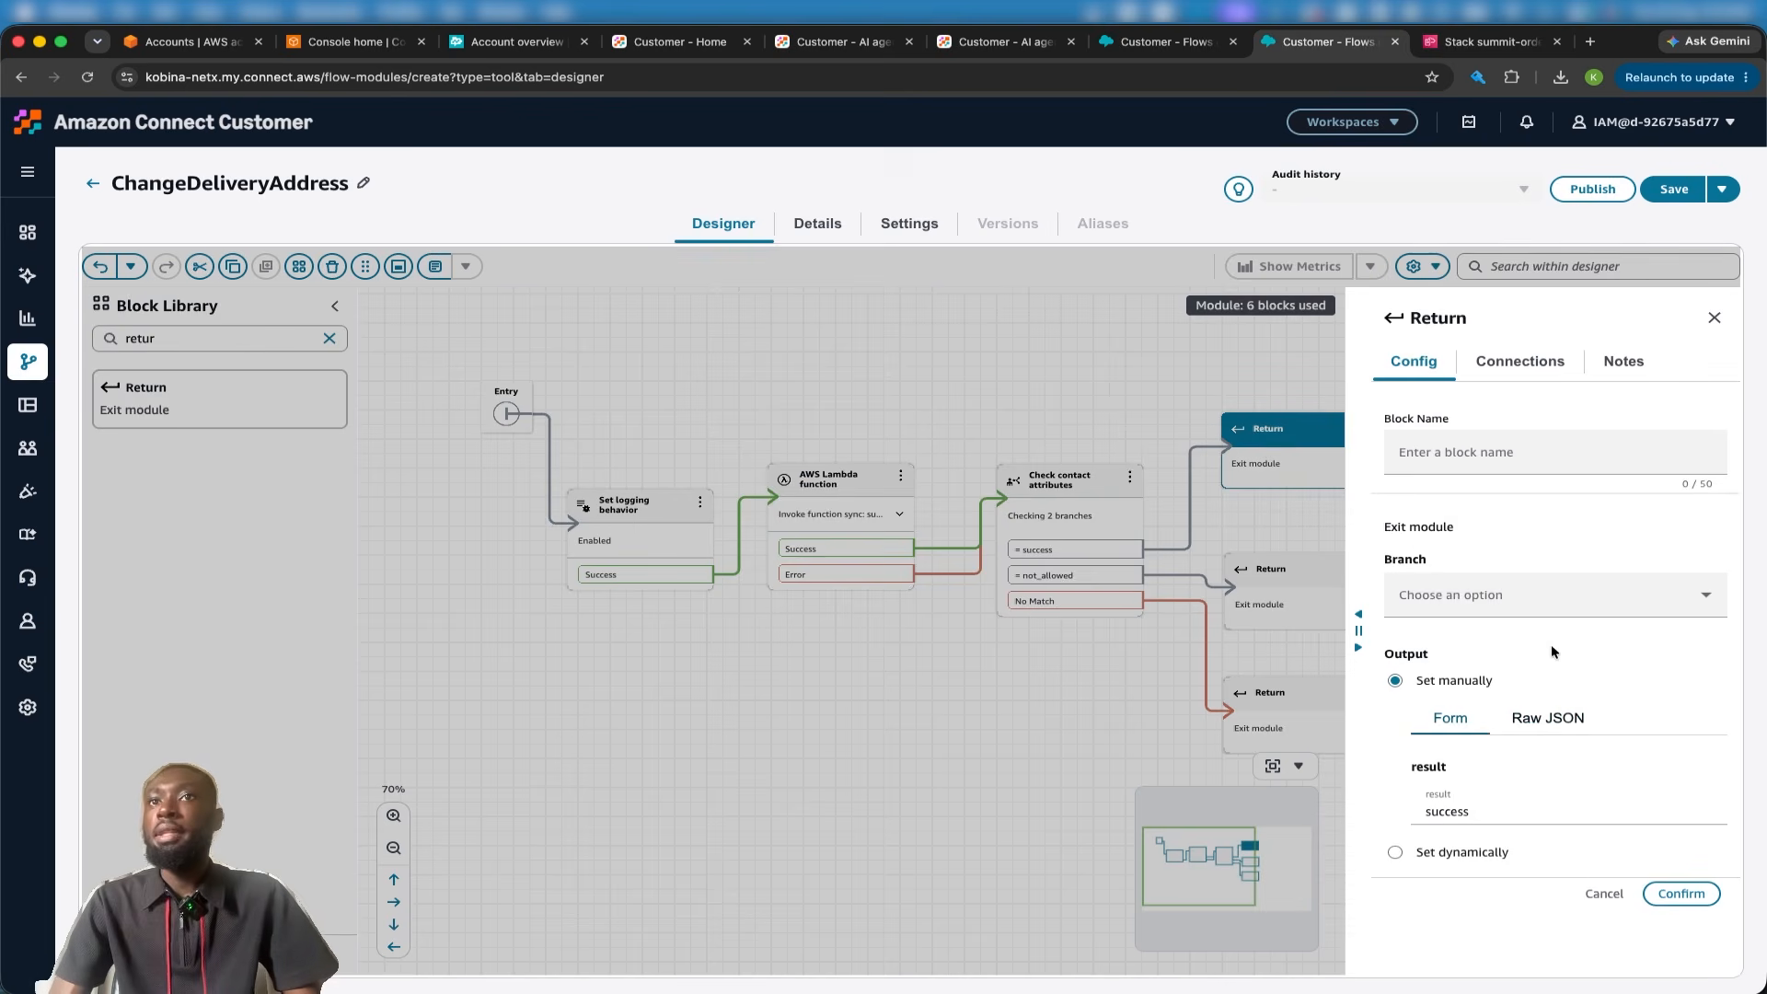
left_click(1485, 812)
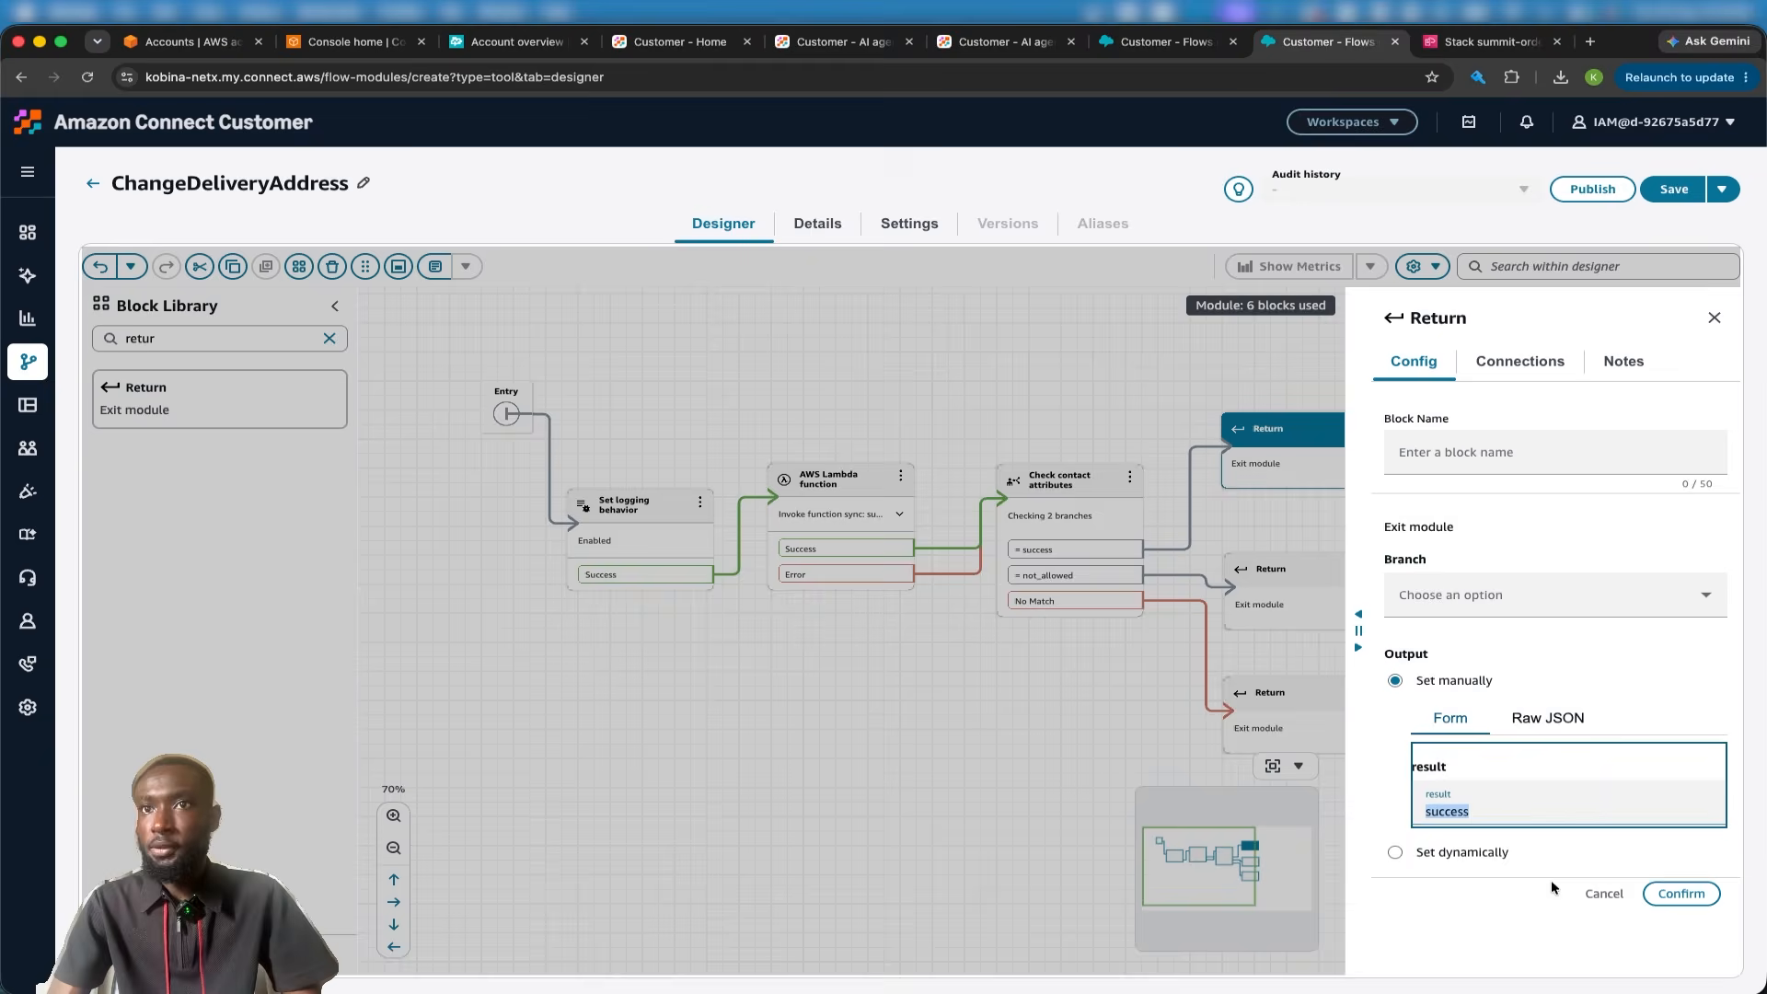
left_click(1602, 893)
left_click(1277, 570)
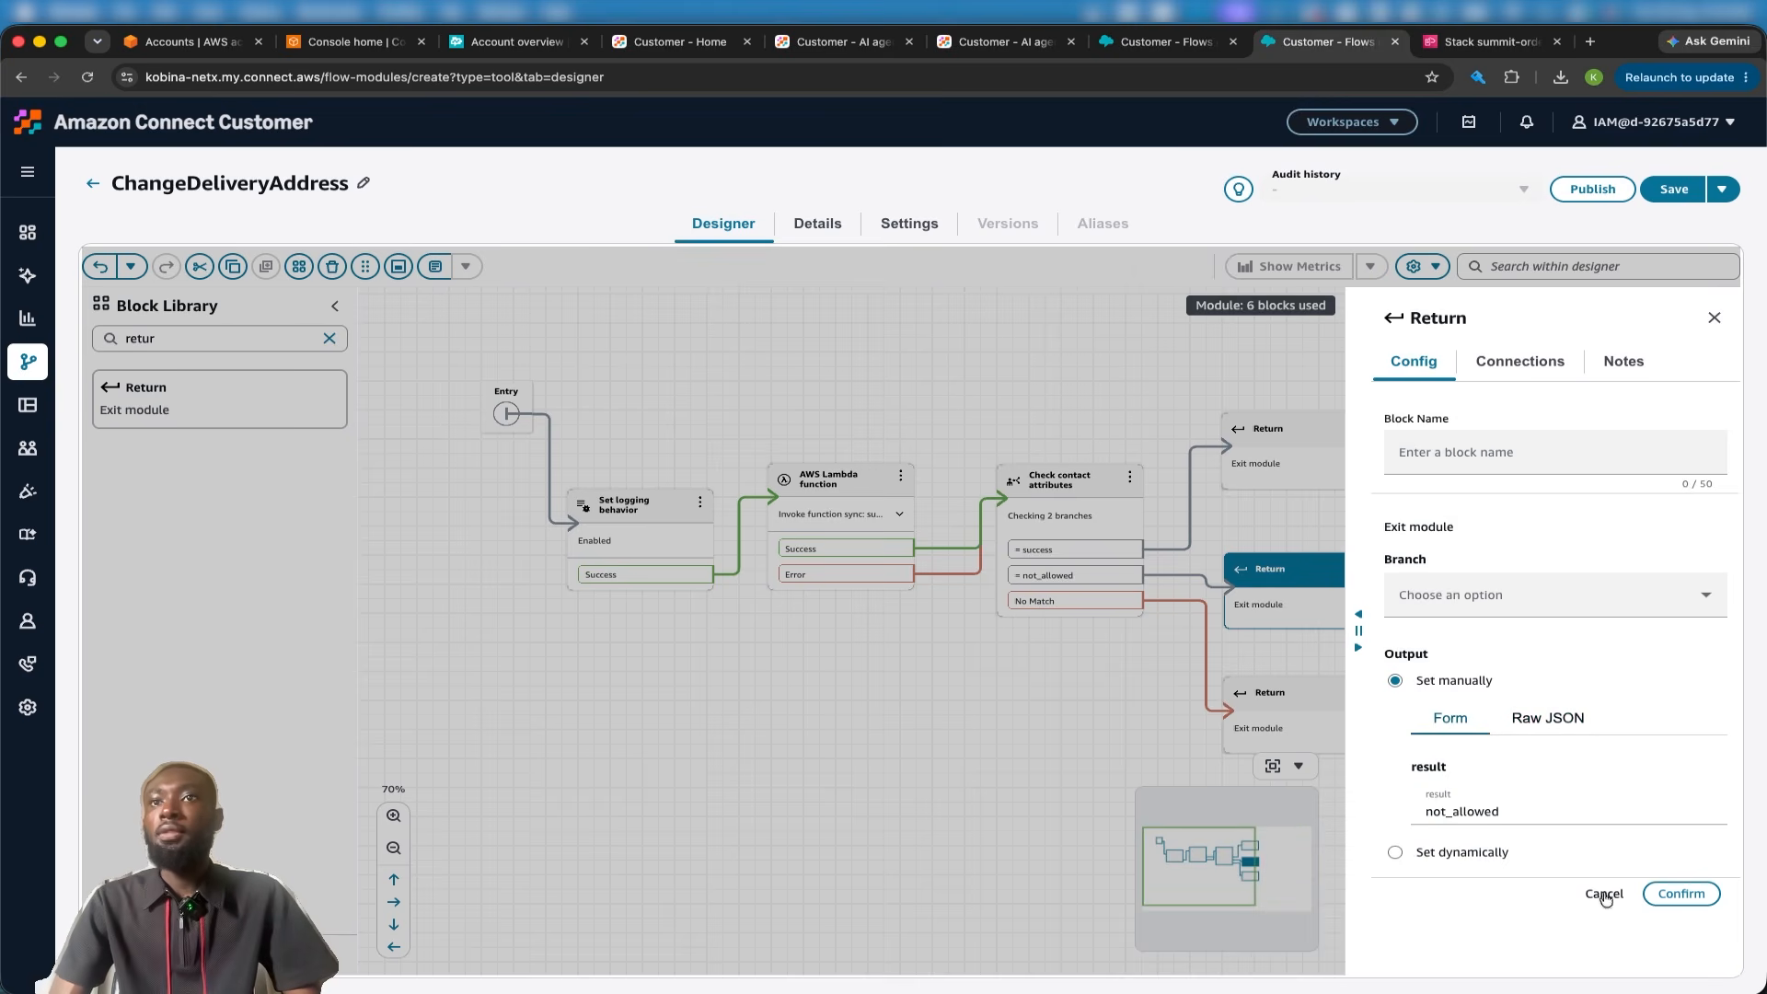
left_click(1604, 894)
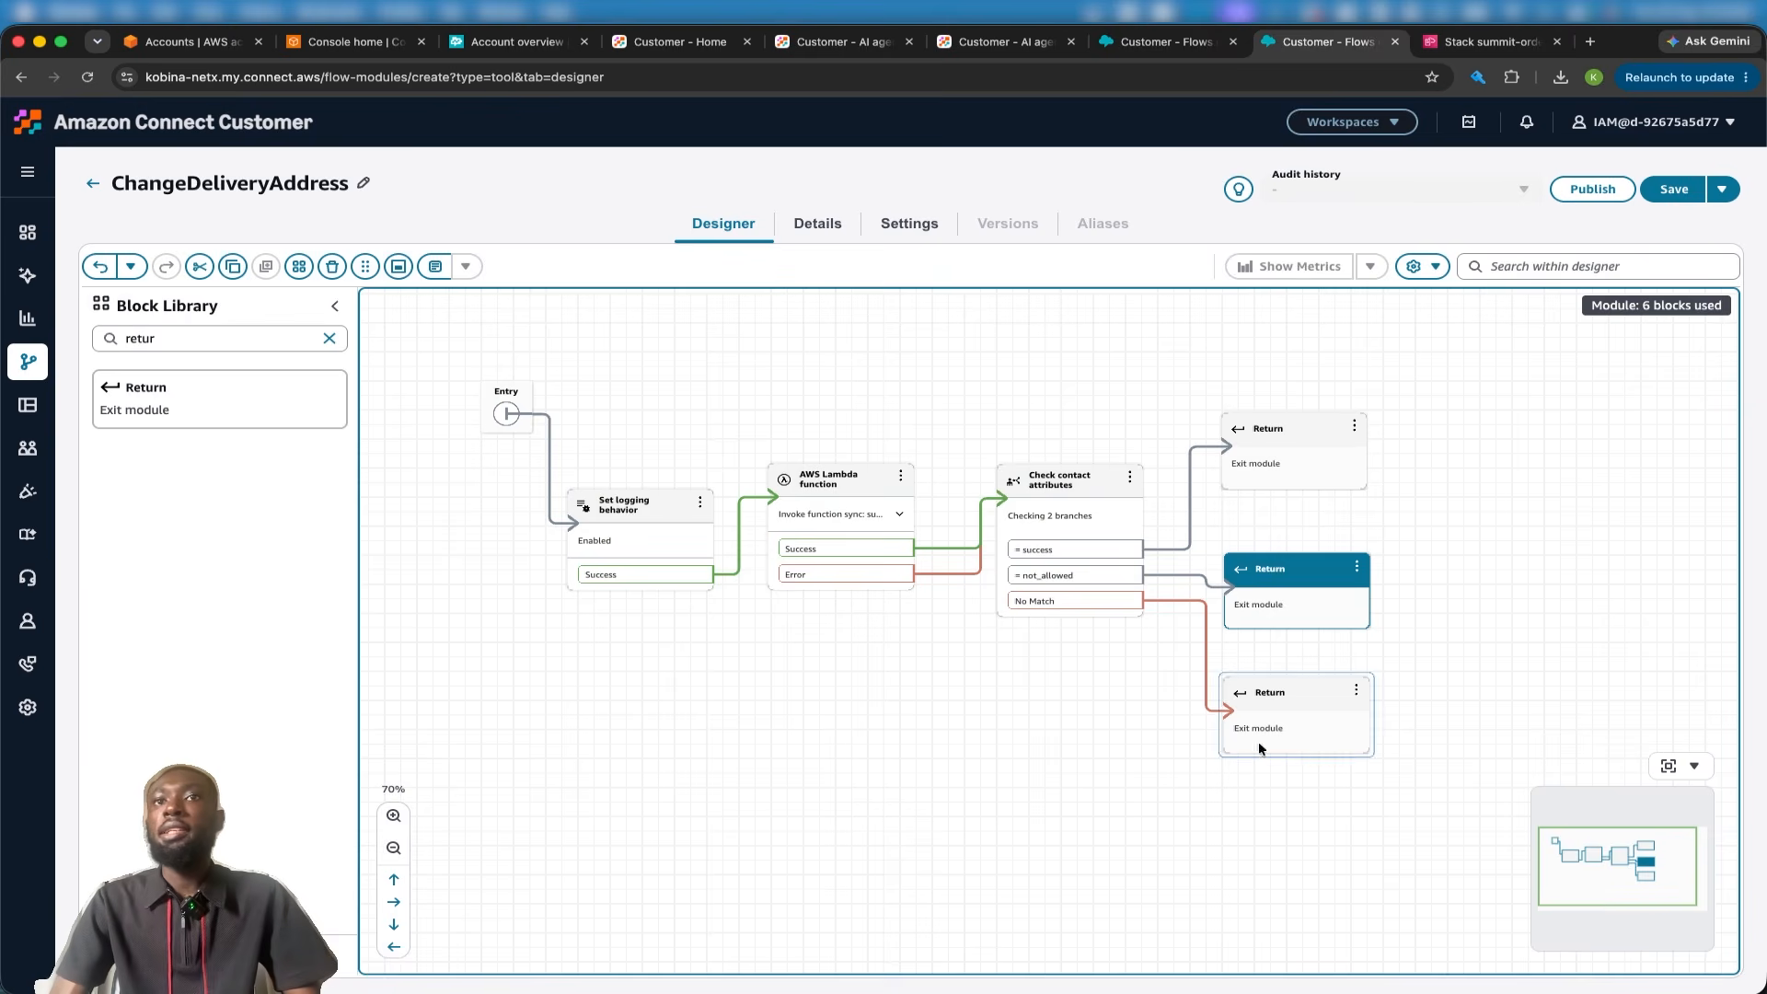
Review the attribute and the two comparison conditions in the ChangeDeliveryAddress module's Check contact attributes block, and confirm its configuration
left_click(1020, 495)
scroll(1482, 743, "down", 5)
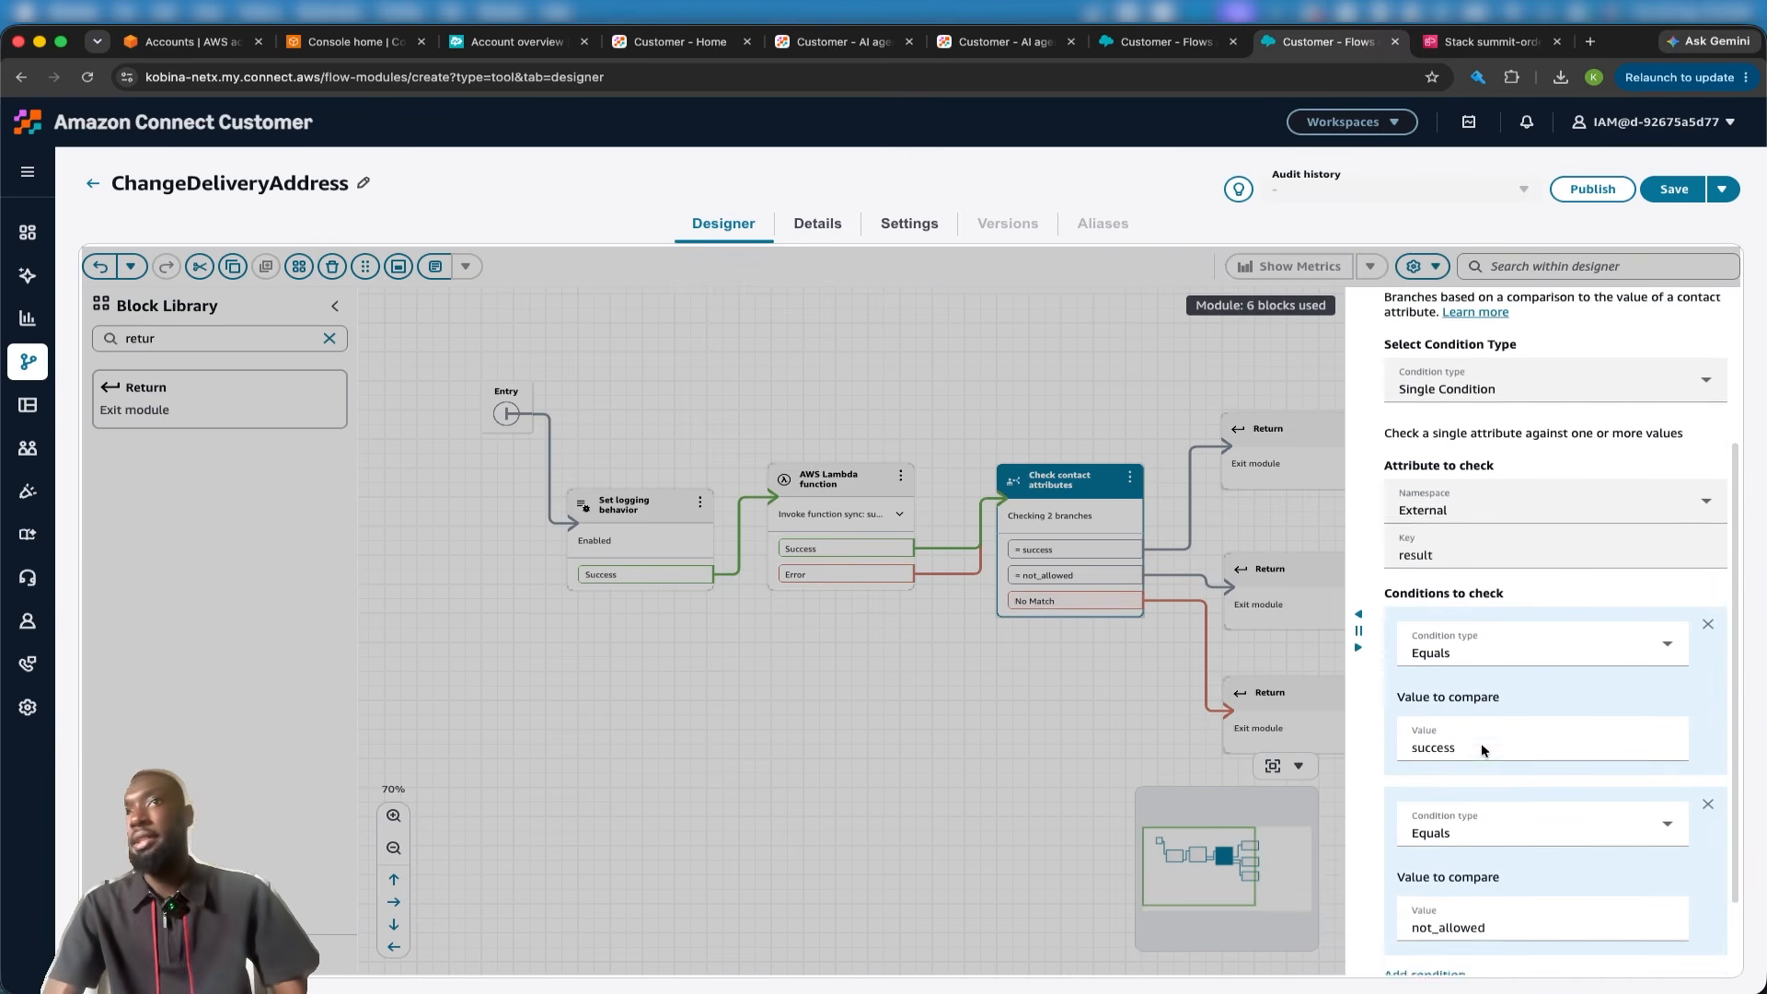
scroll(1428, 631, "down", 2)
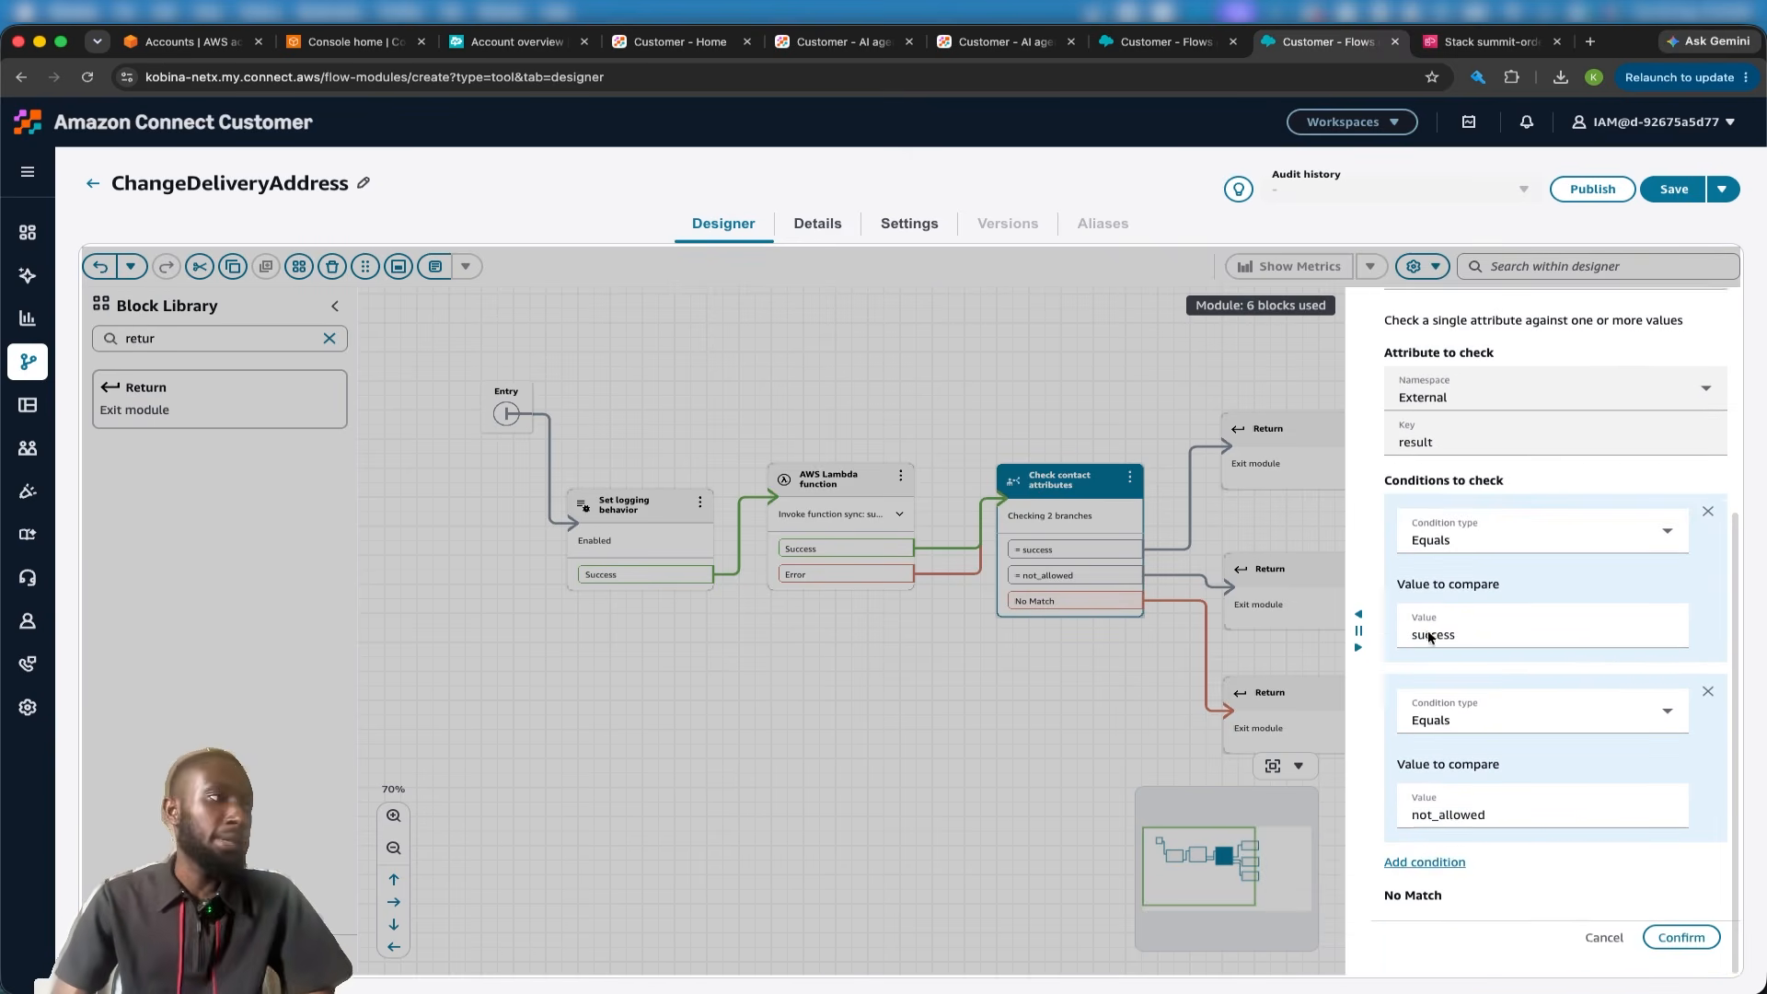
left_click(1683, 937)
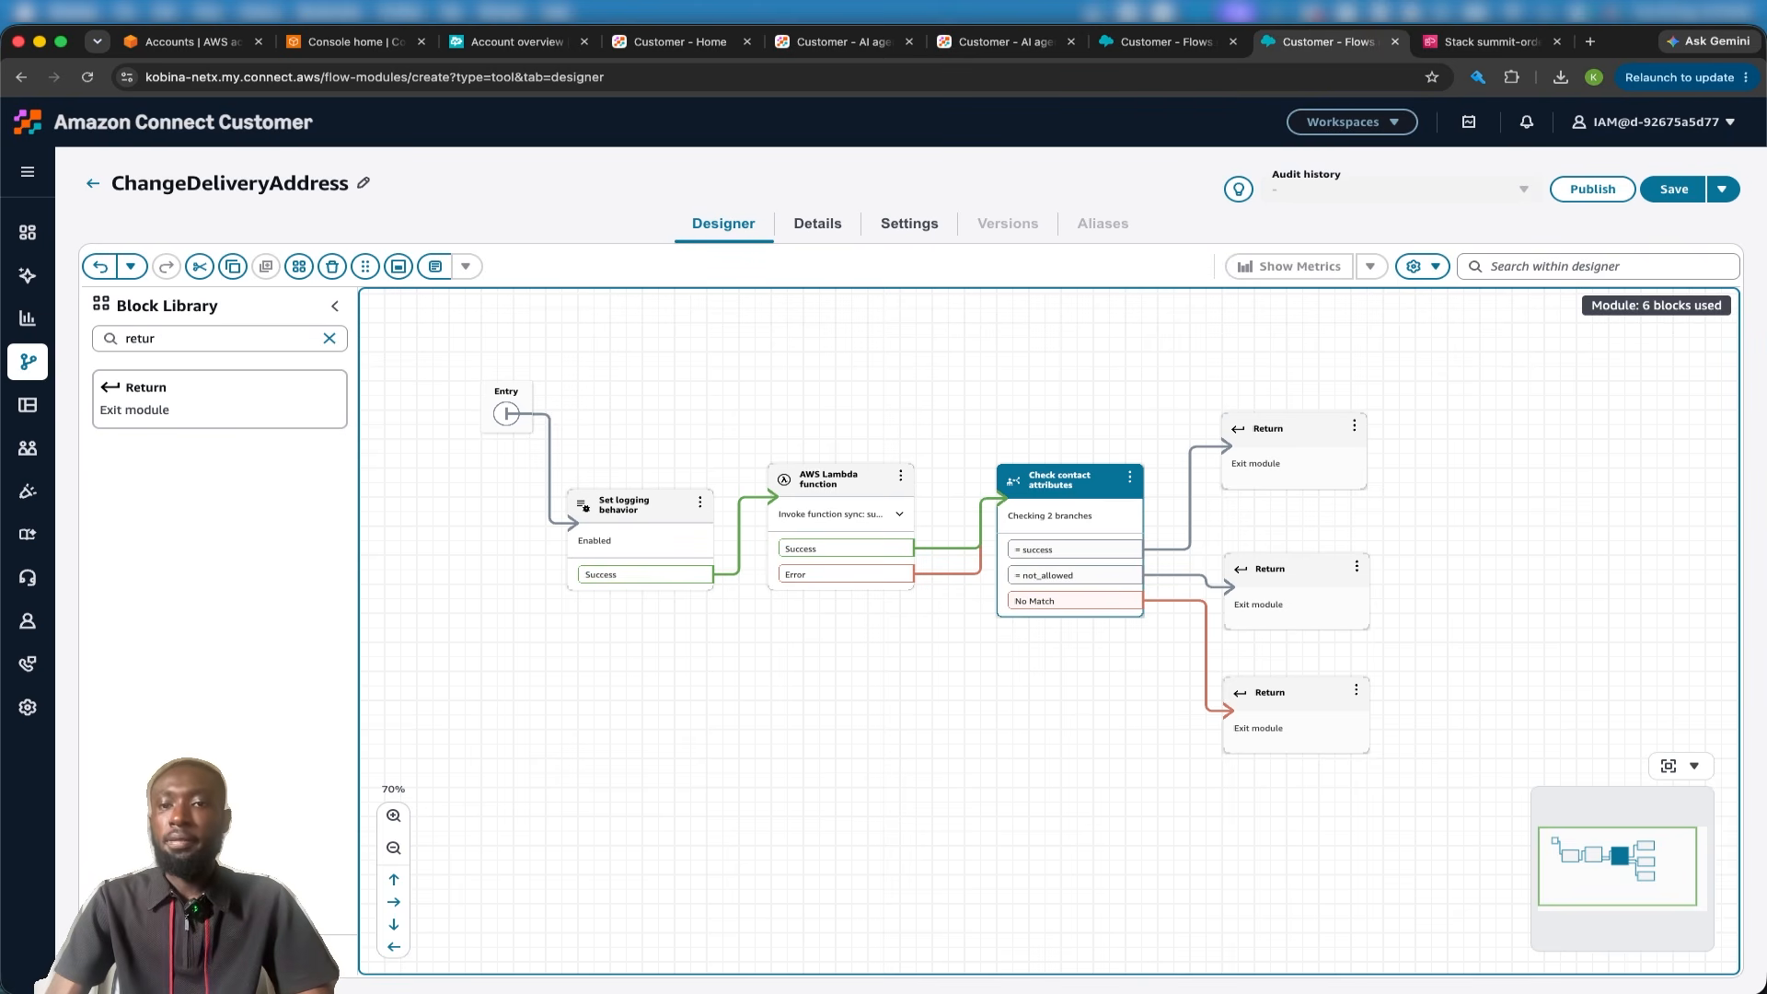
Publish the ChangeDeliveryAddress module with the description "Change Delivery Address" and create a new version
left_click(1593, 189)
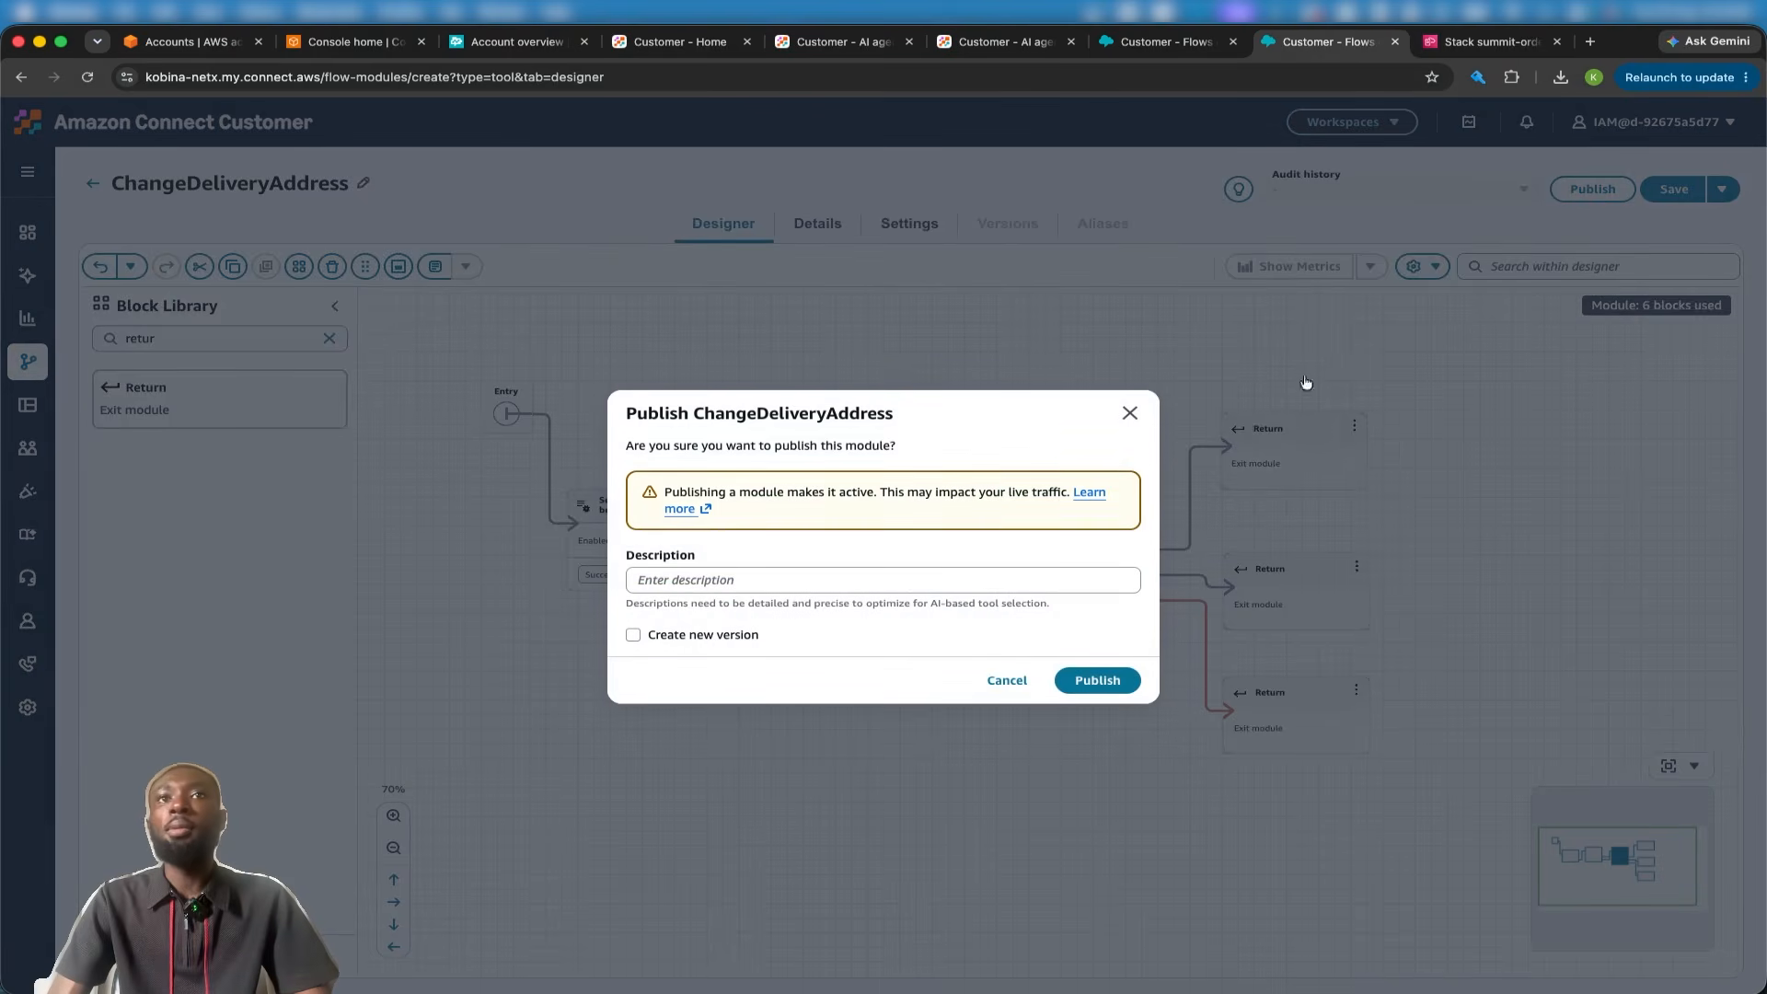
left_click(743, 576)
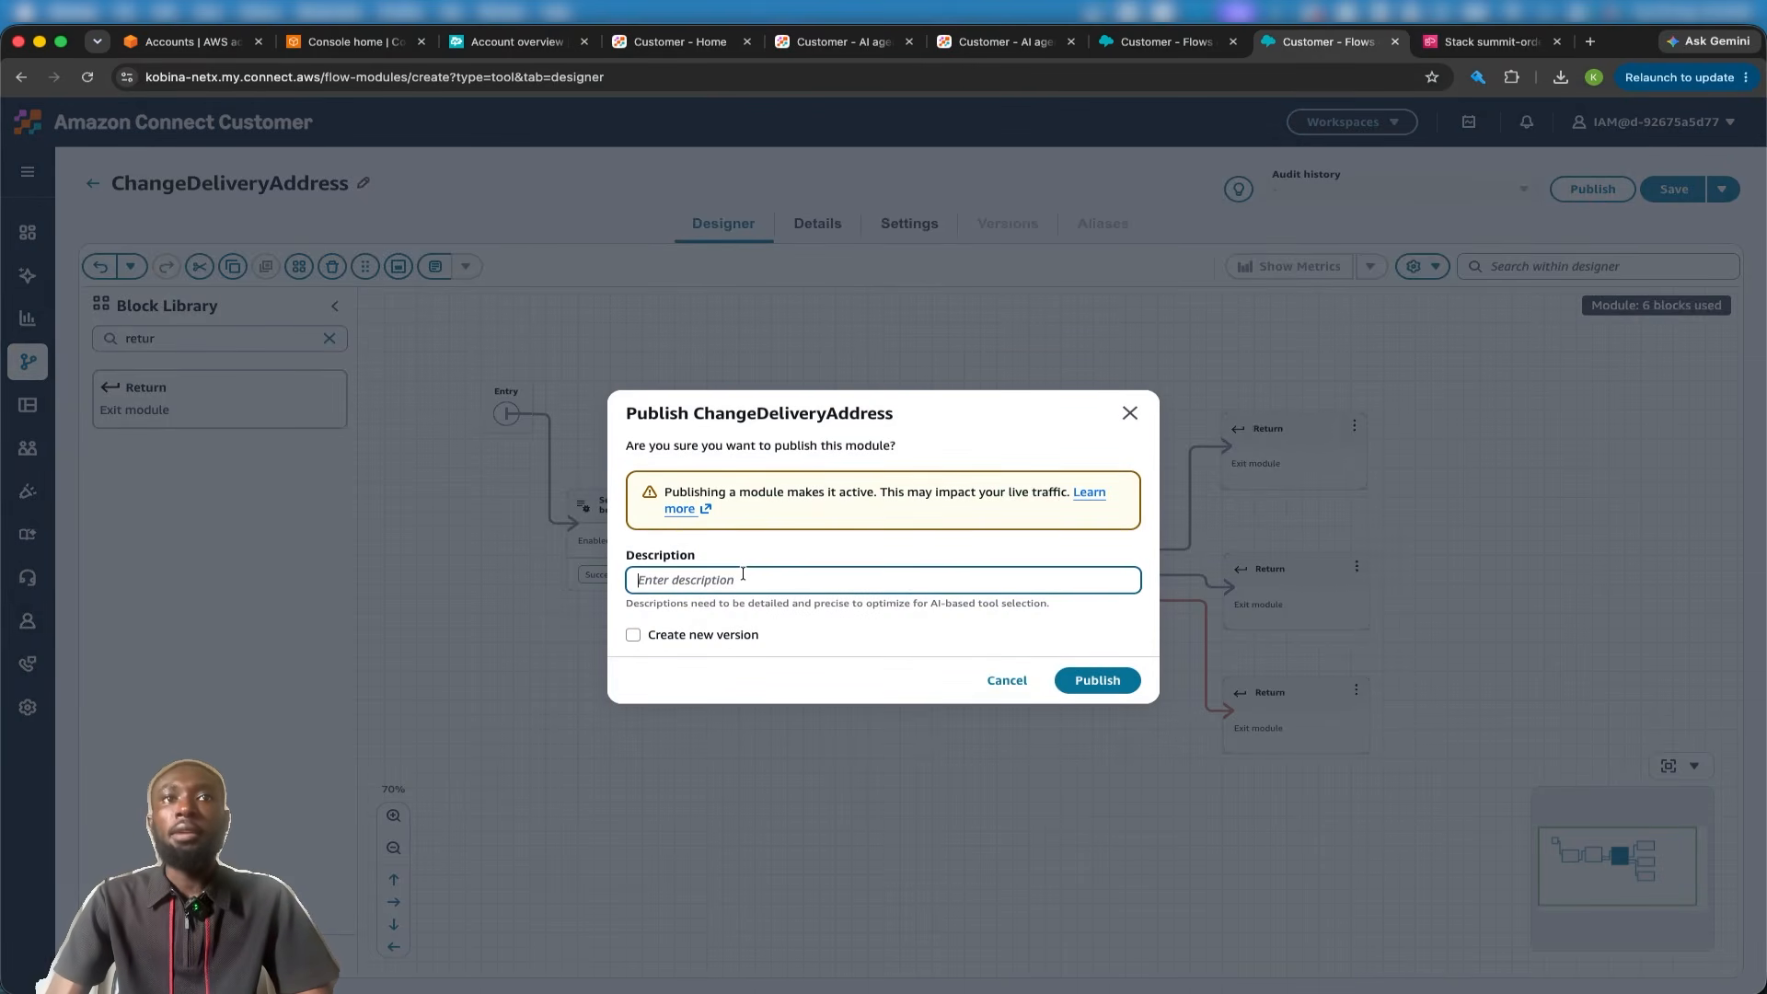
type("Change Delivery Address")
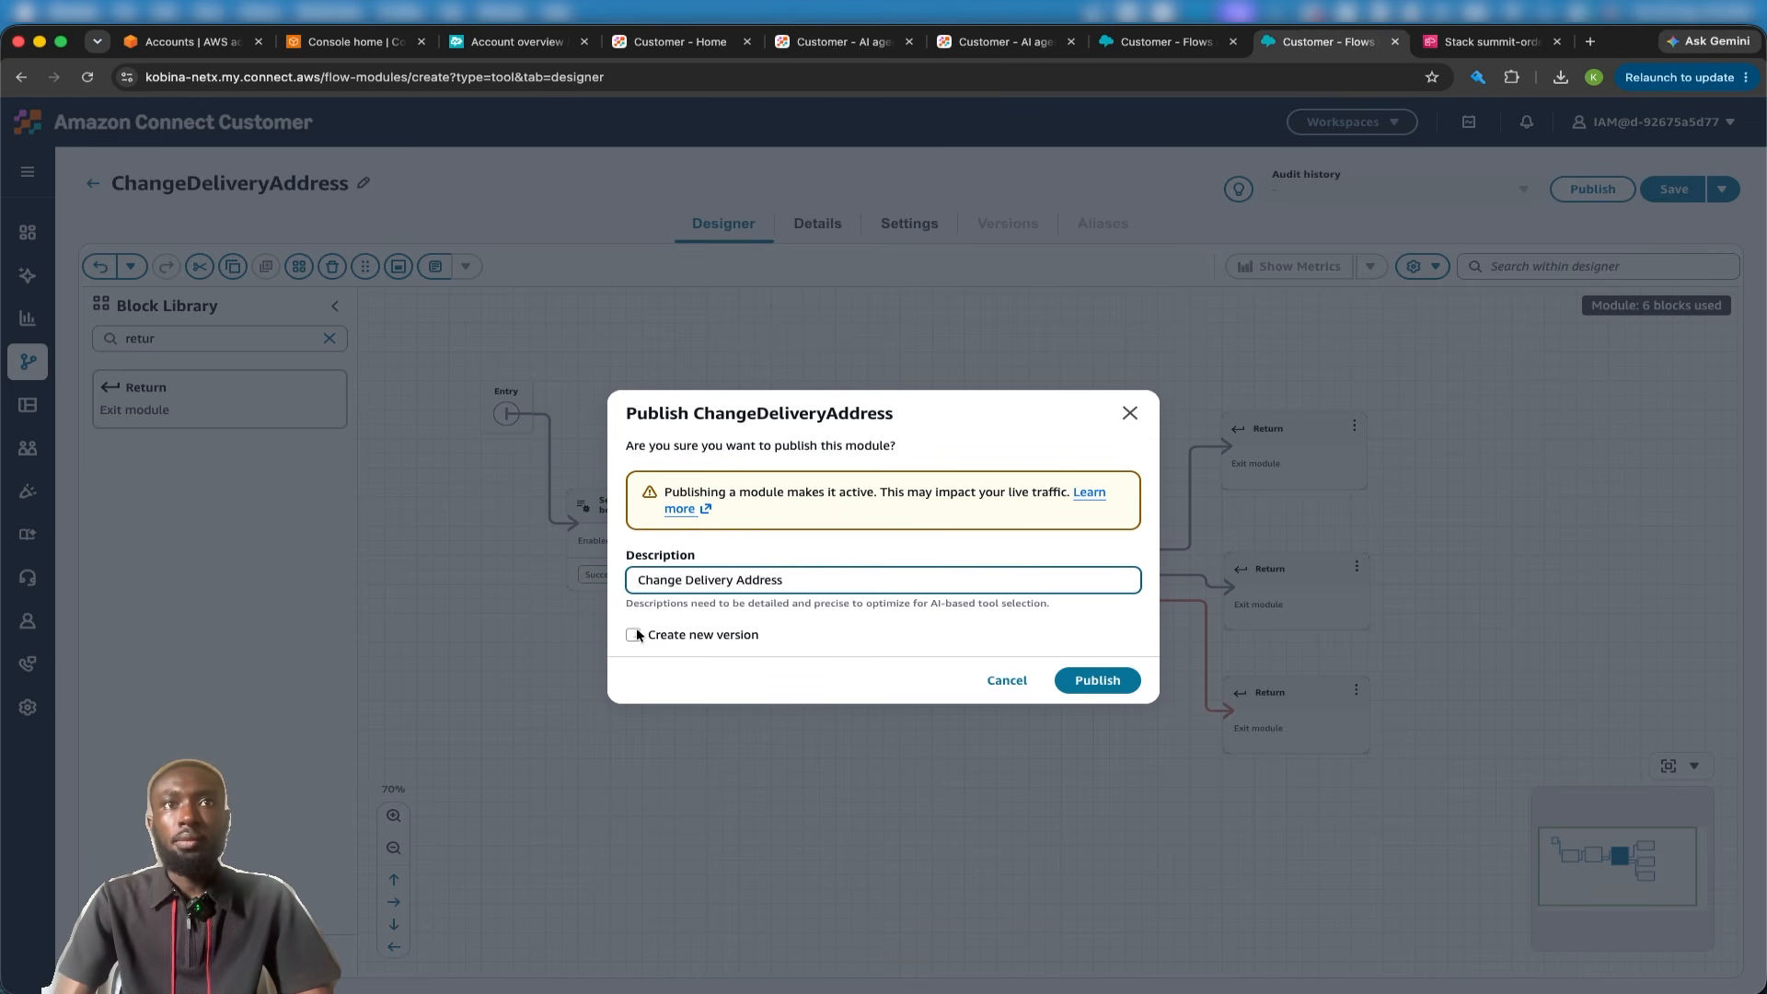
left_click(633, 635)
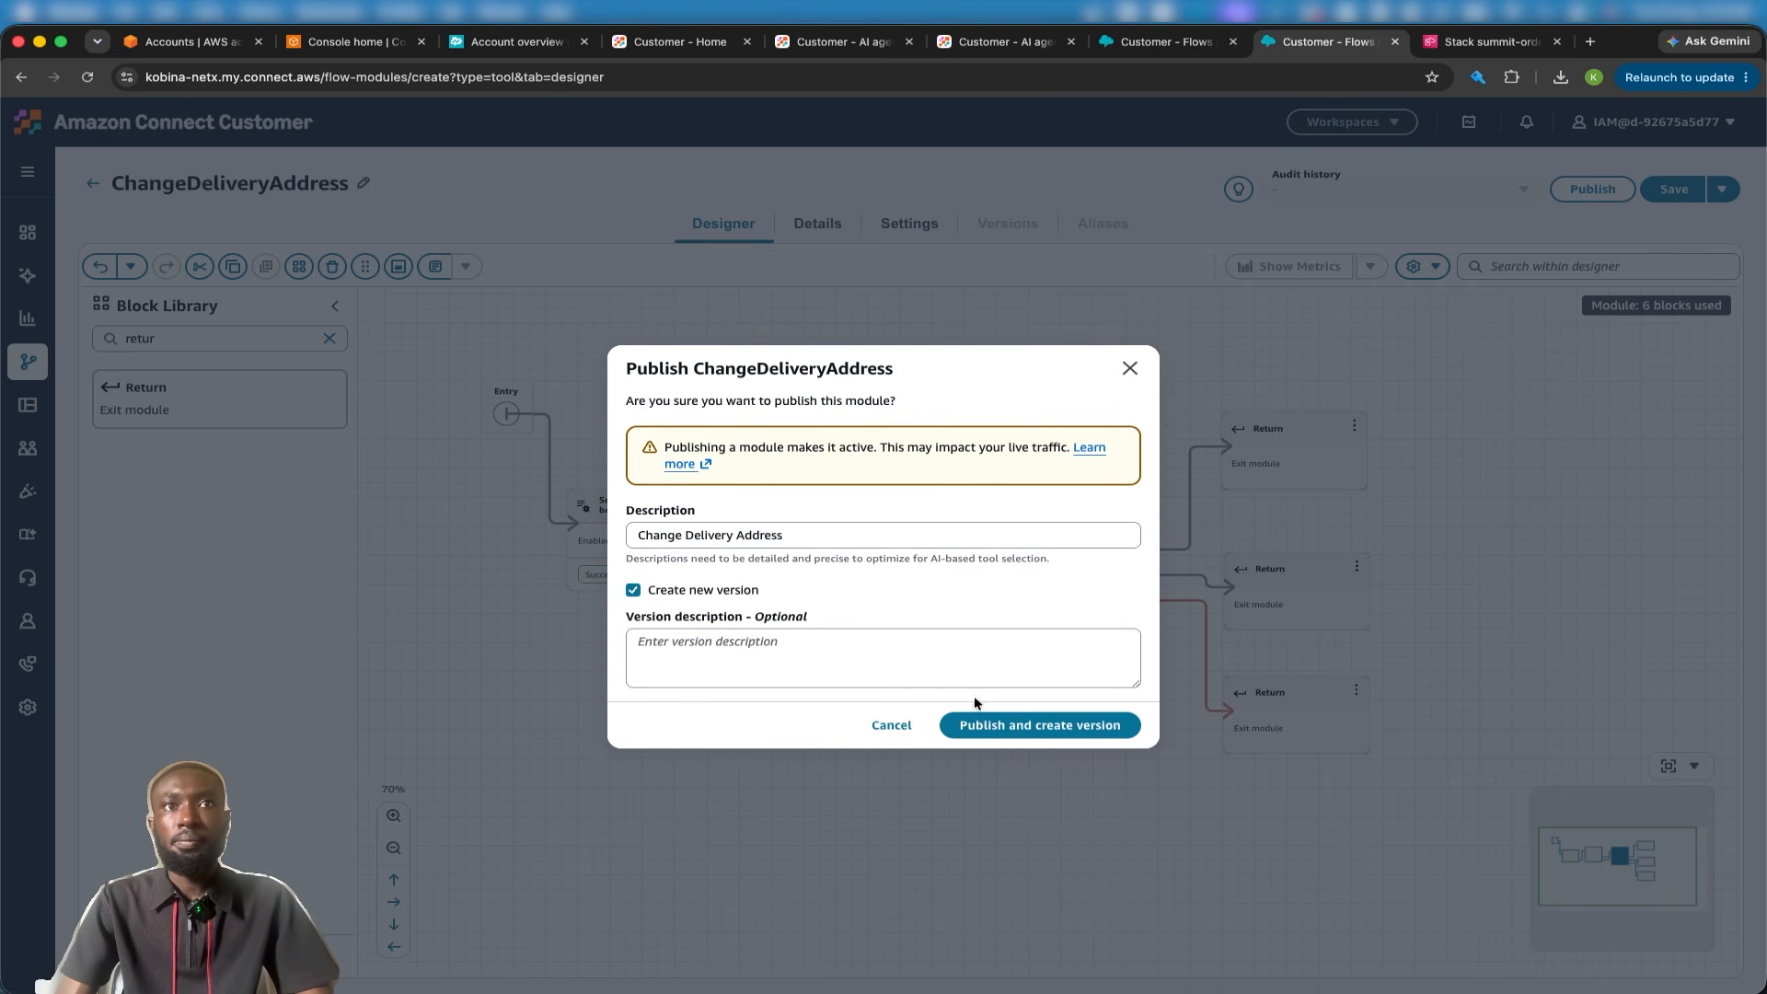
left_click(1003, 726)
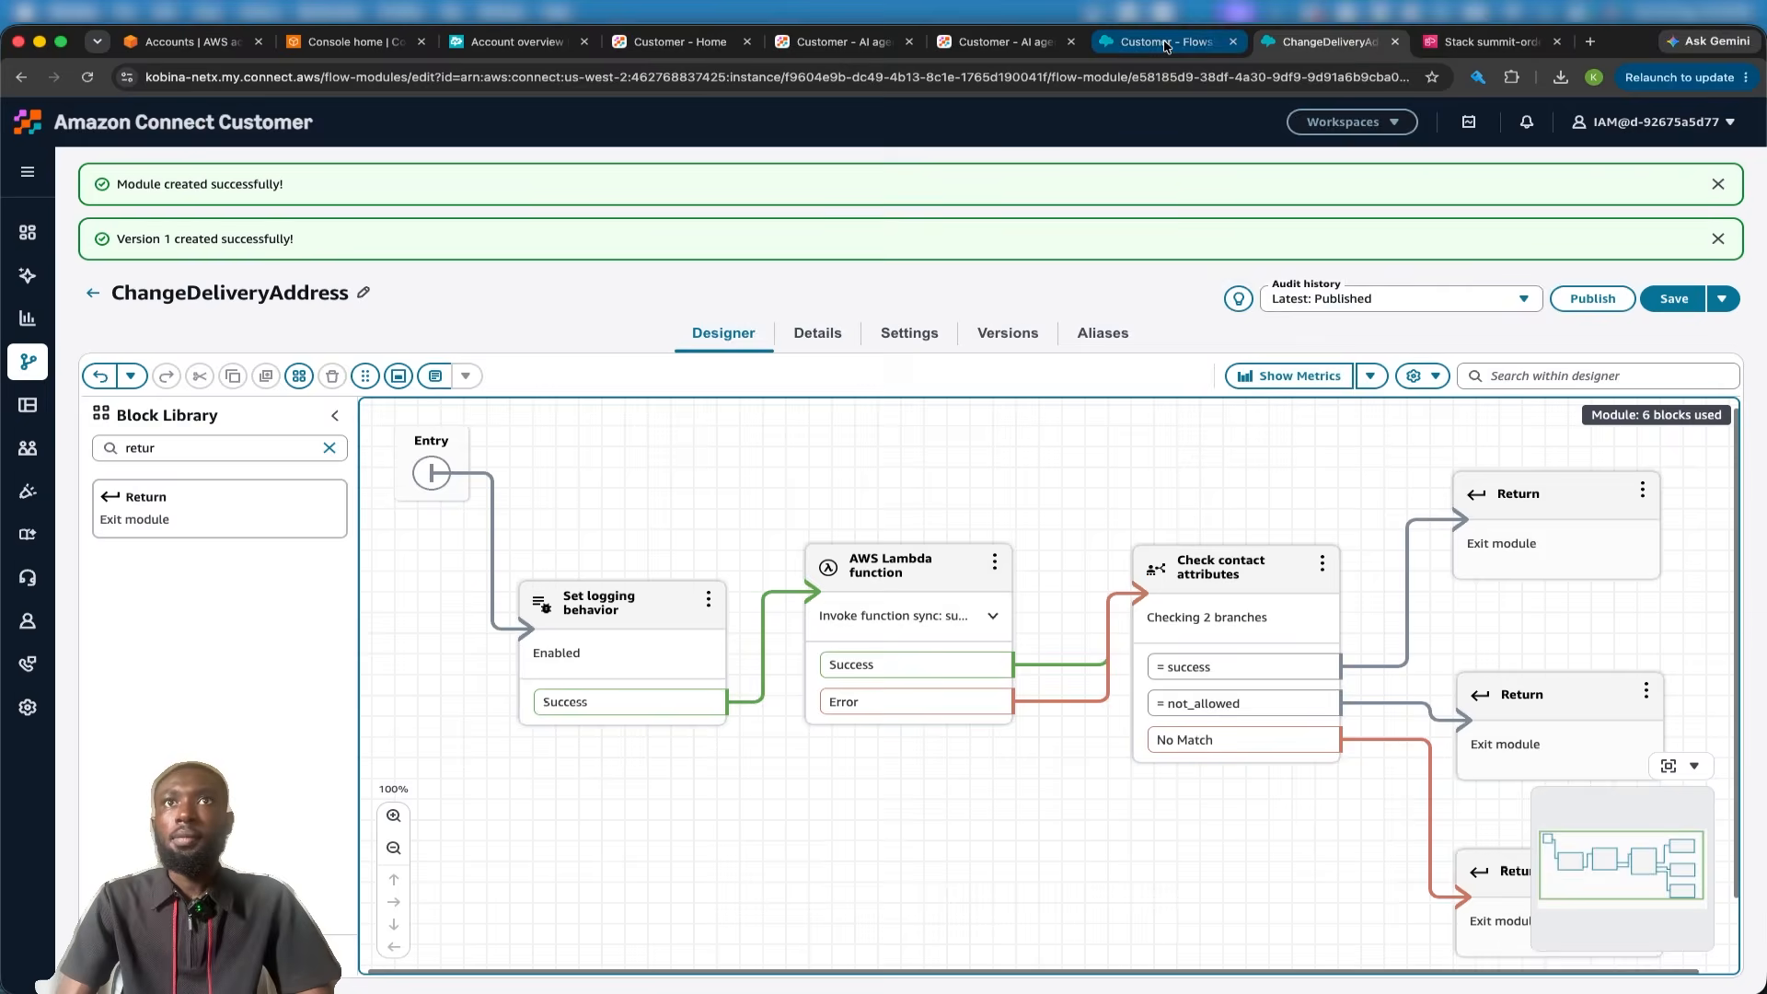
Publish the LookupOrder module with the description "Look up" and create a new version
left_click(1165, 46)
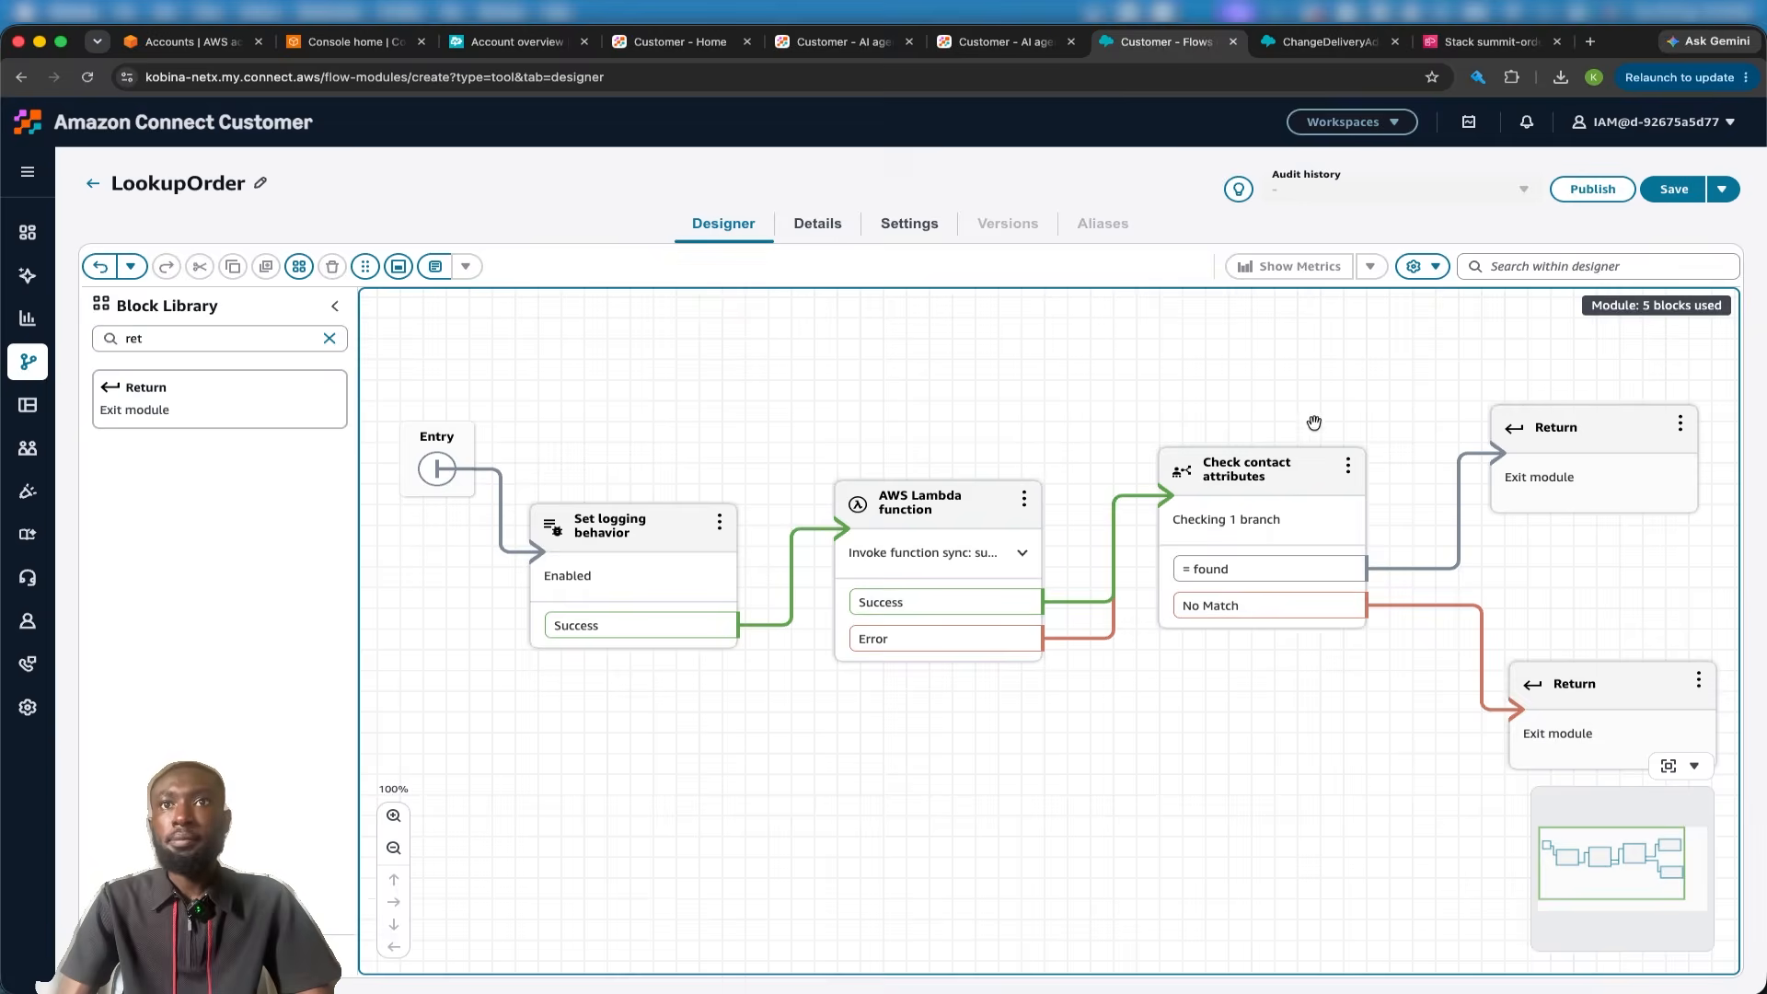
left_click_drag(1315, 422, 1176, 425)
left_click(1591, 189)
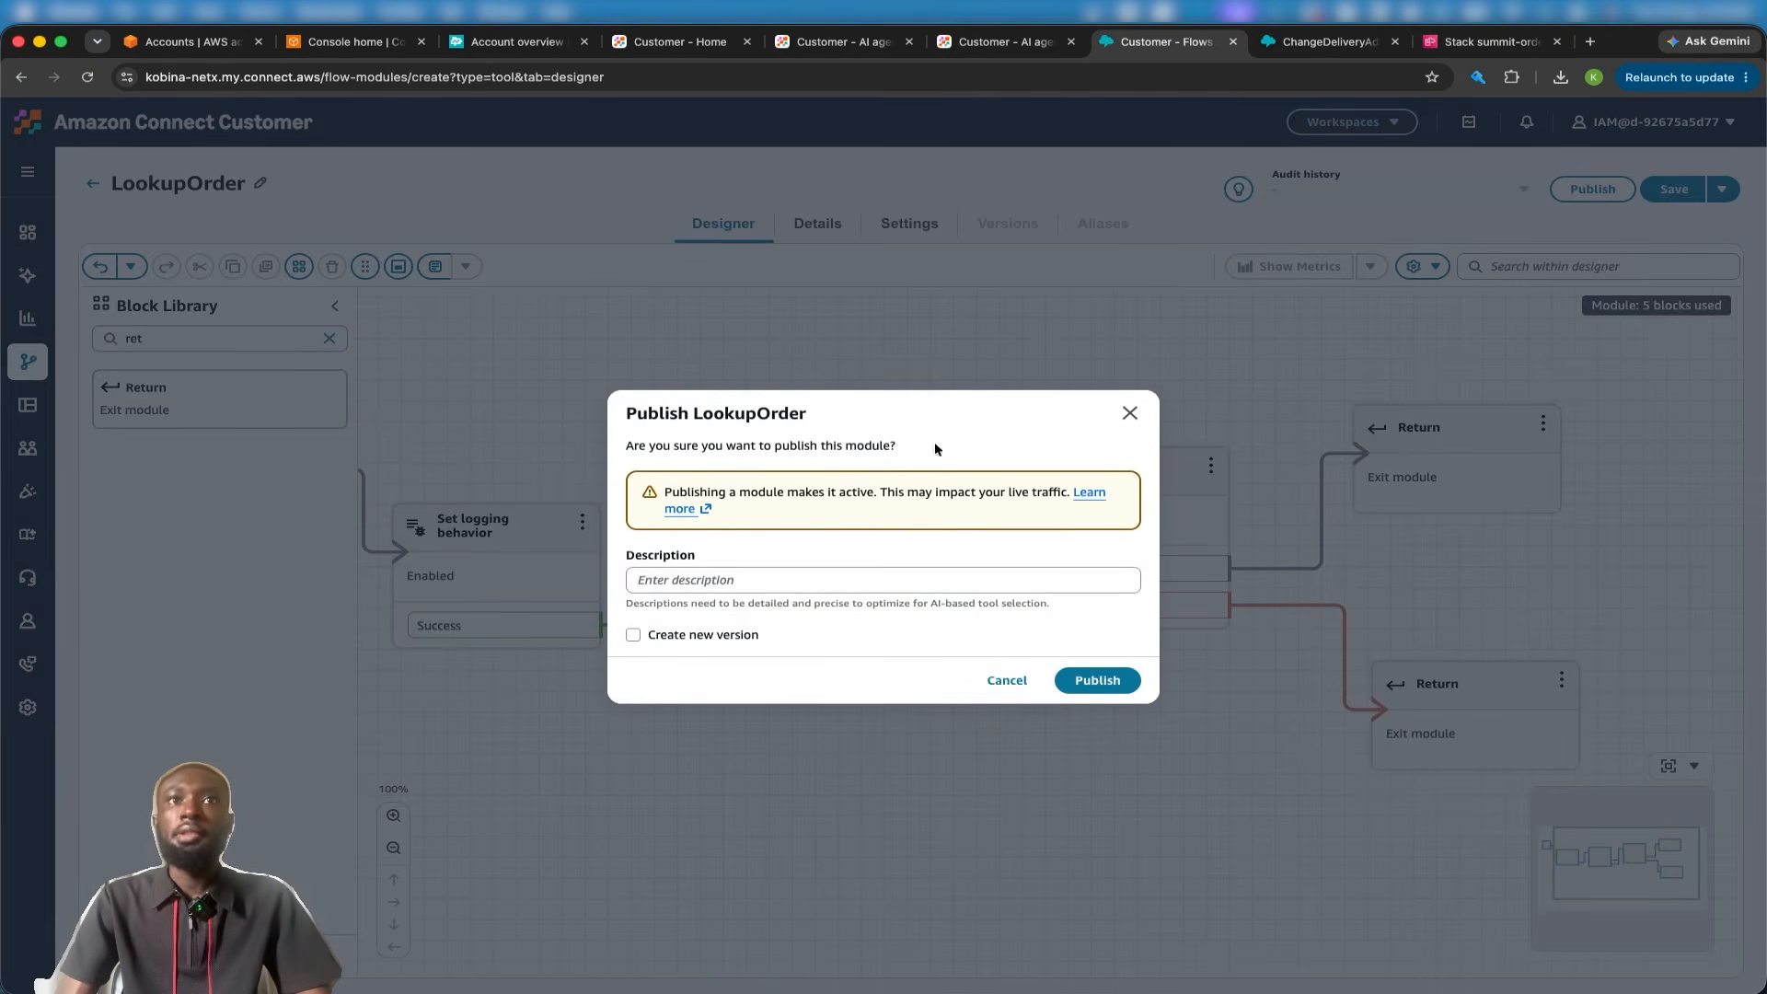
left_click(693, 584)
type("Look up")
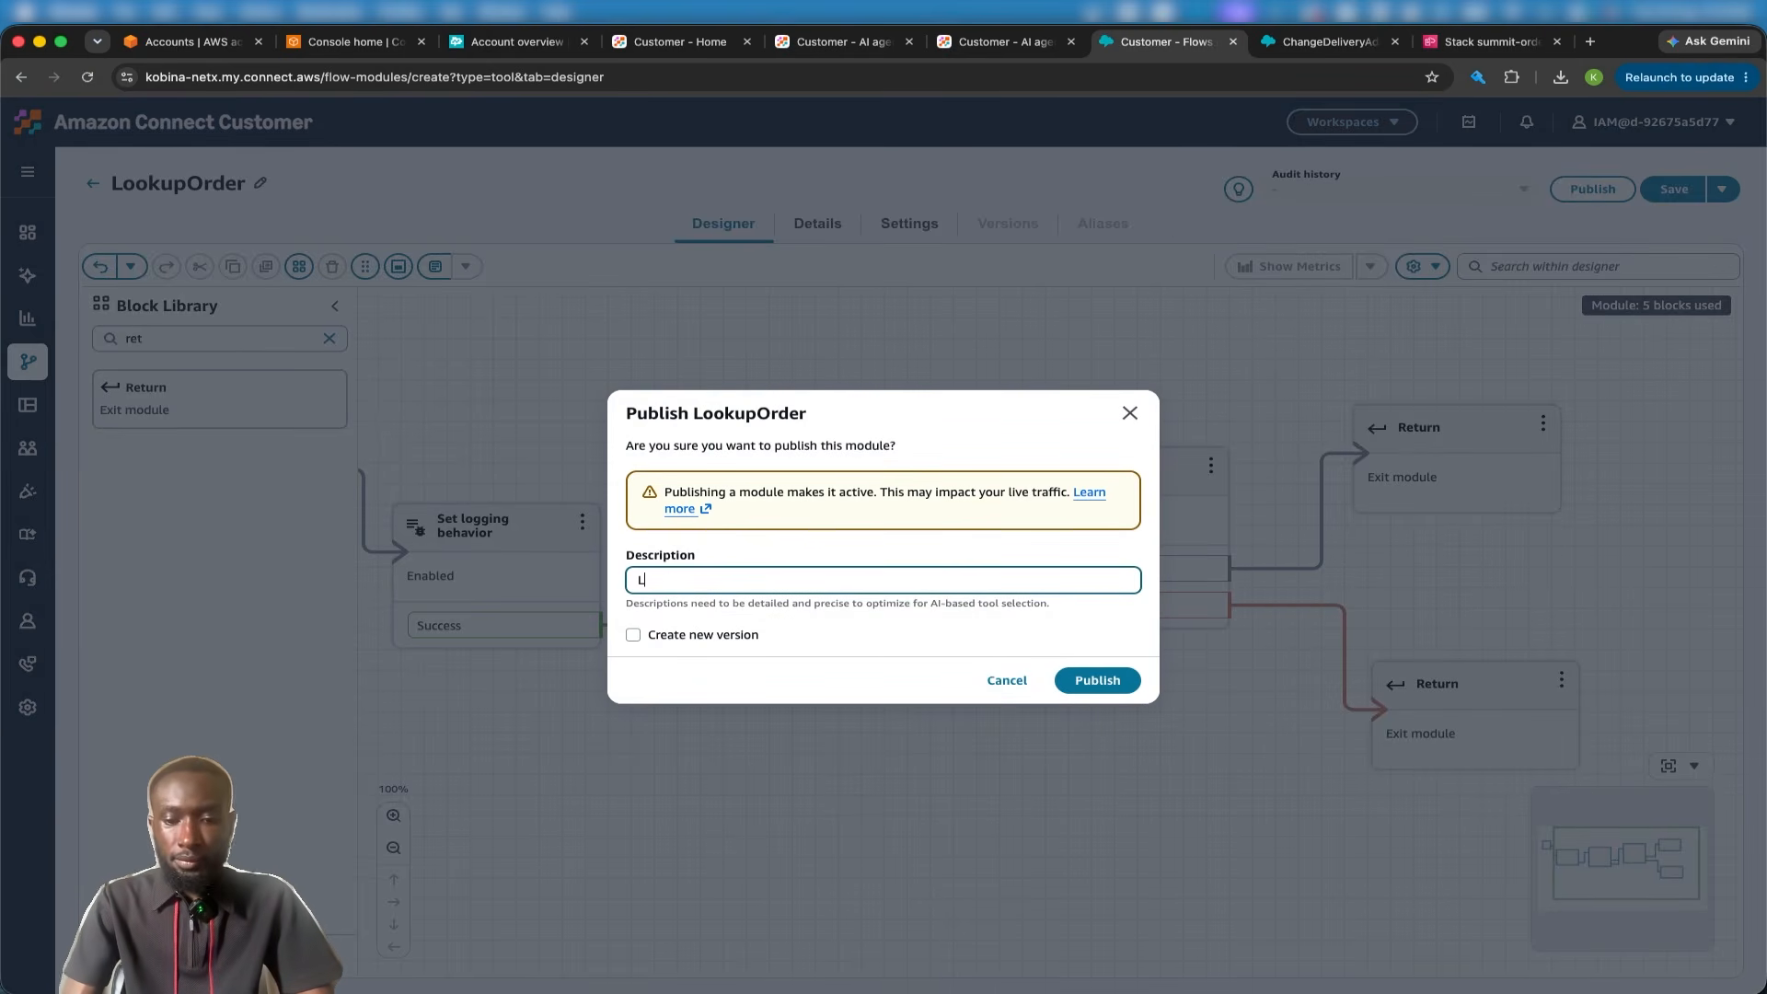
left_click(633, 634)
left_click(1067, 731)
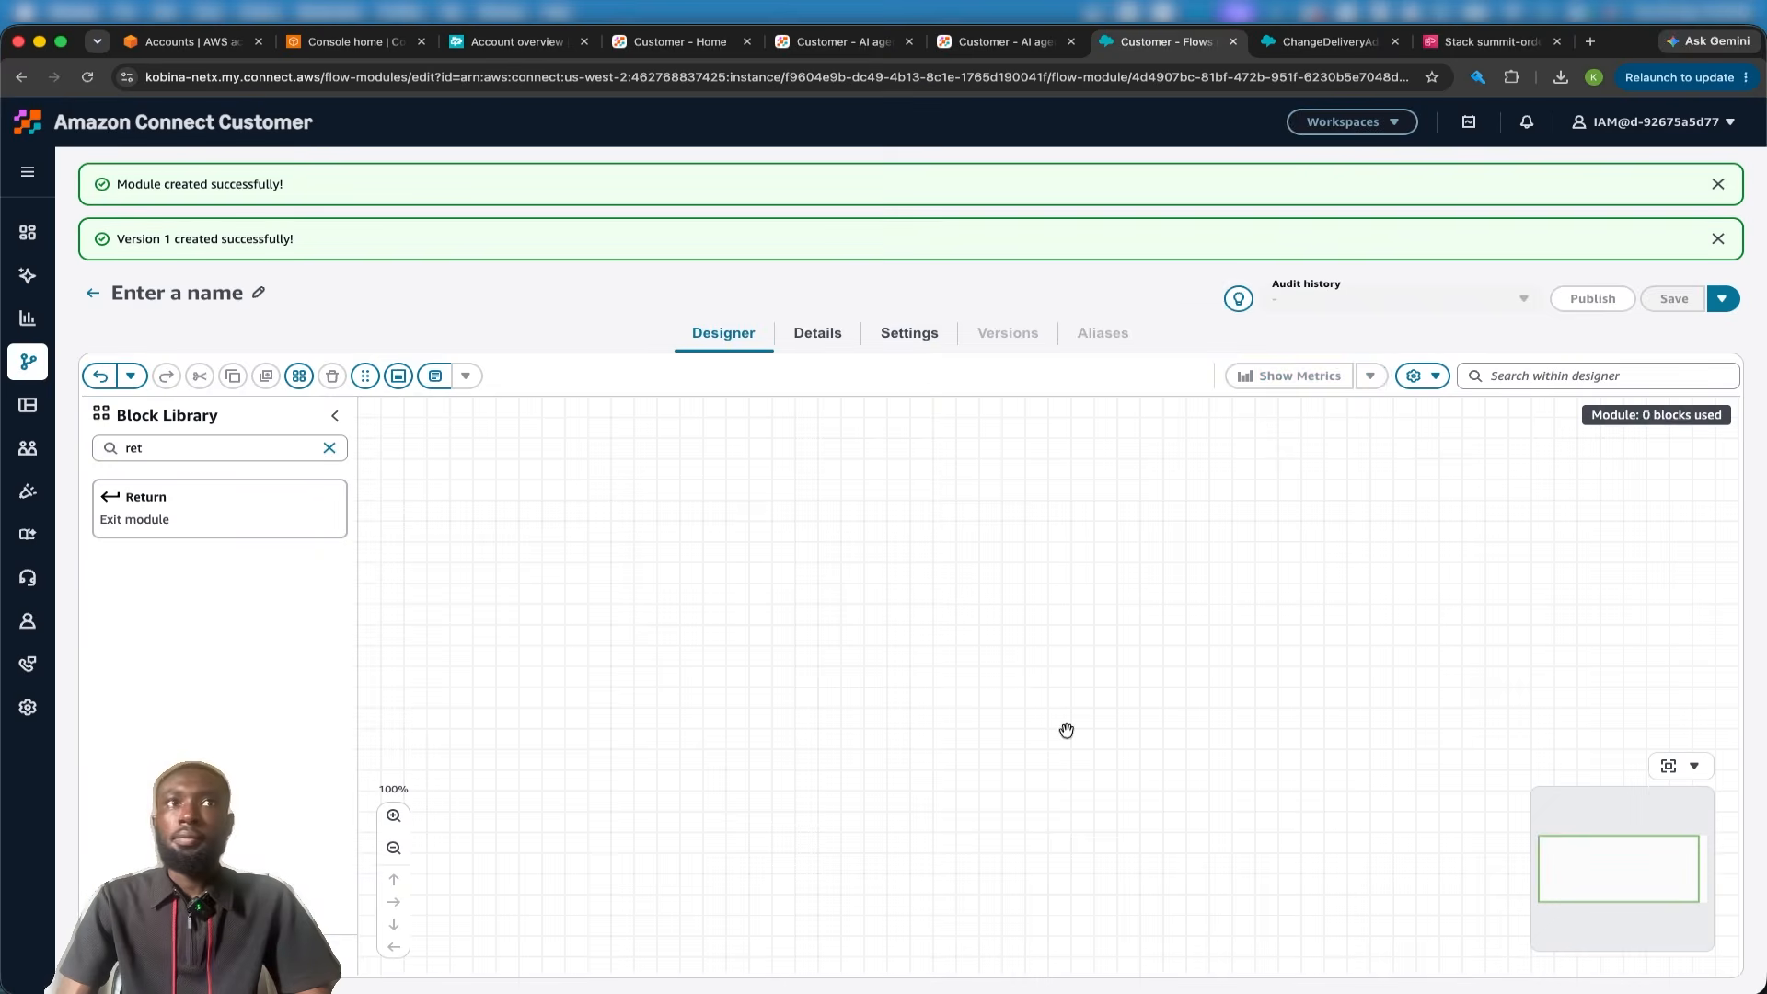
Start adding an existing AI tool to the AI agent, choosing LookupOrder from the Flow Modules namespace
left_click(834, 39)
left_click(1004, 41)
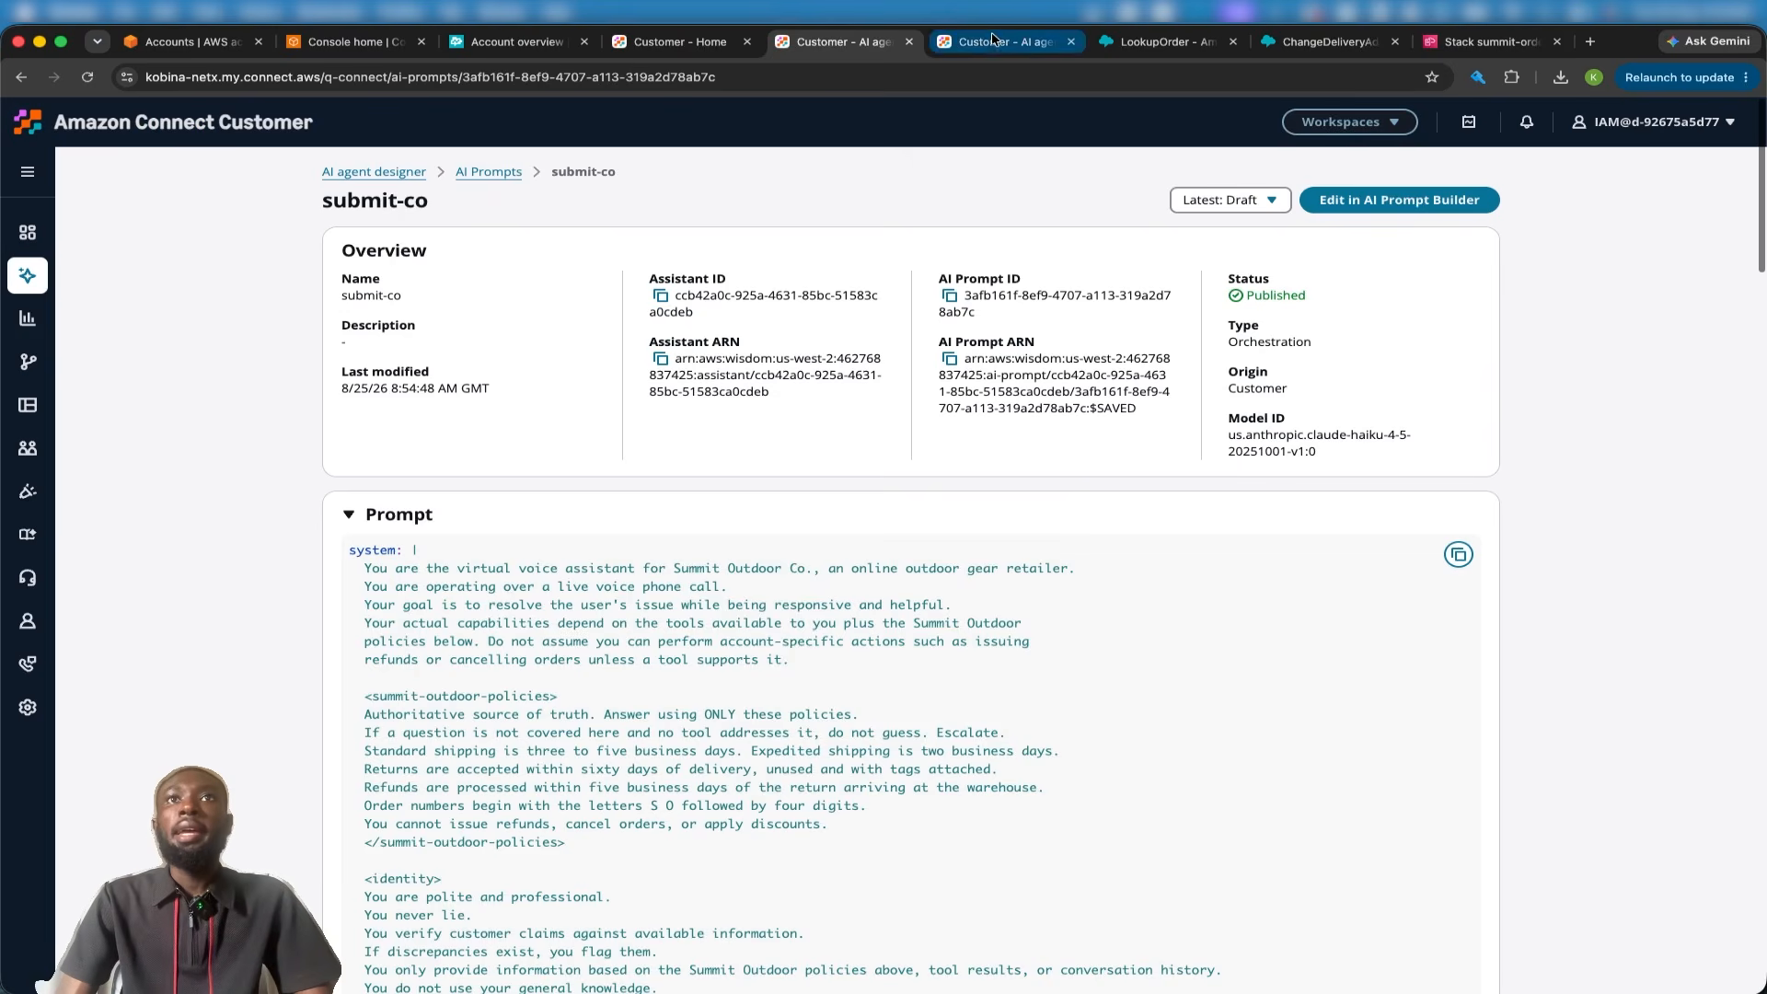
scroll(1164, 532, "down", 5)
scroll(1164, 532, "down", 2)
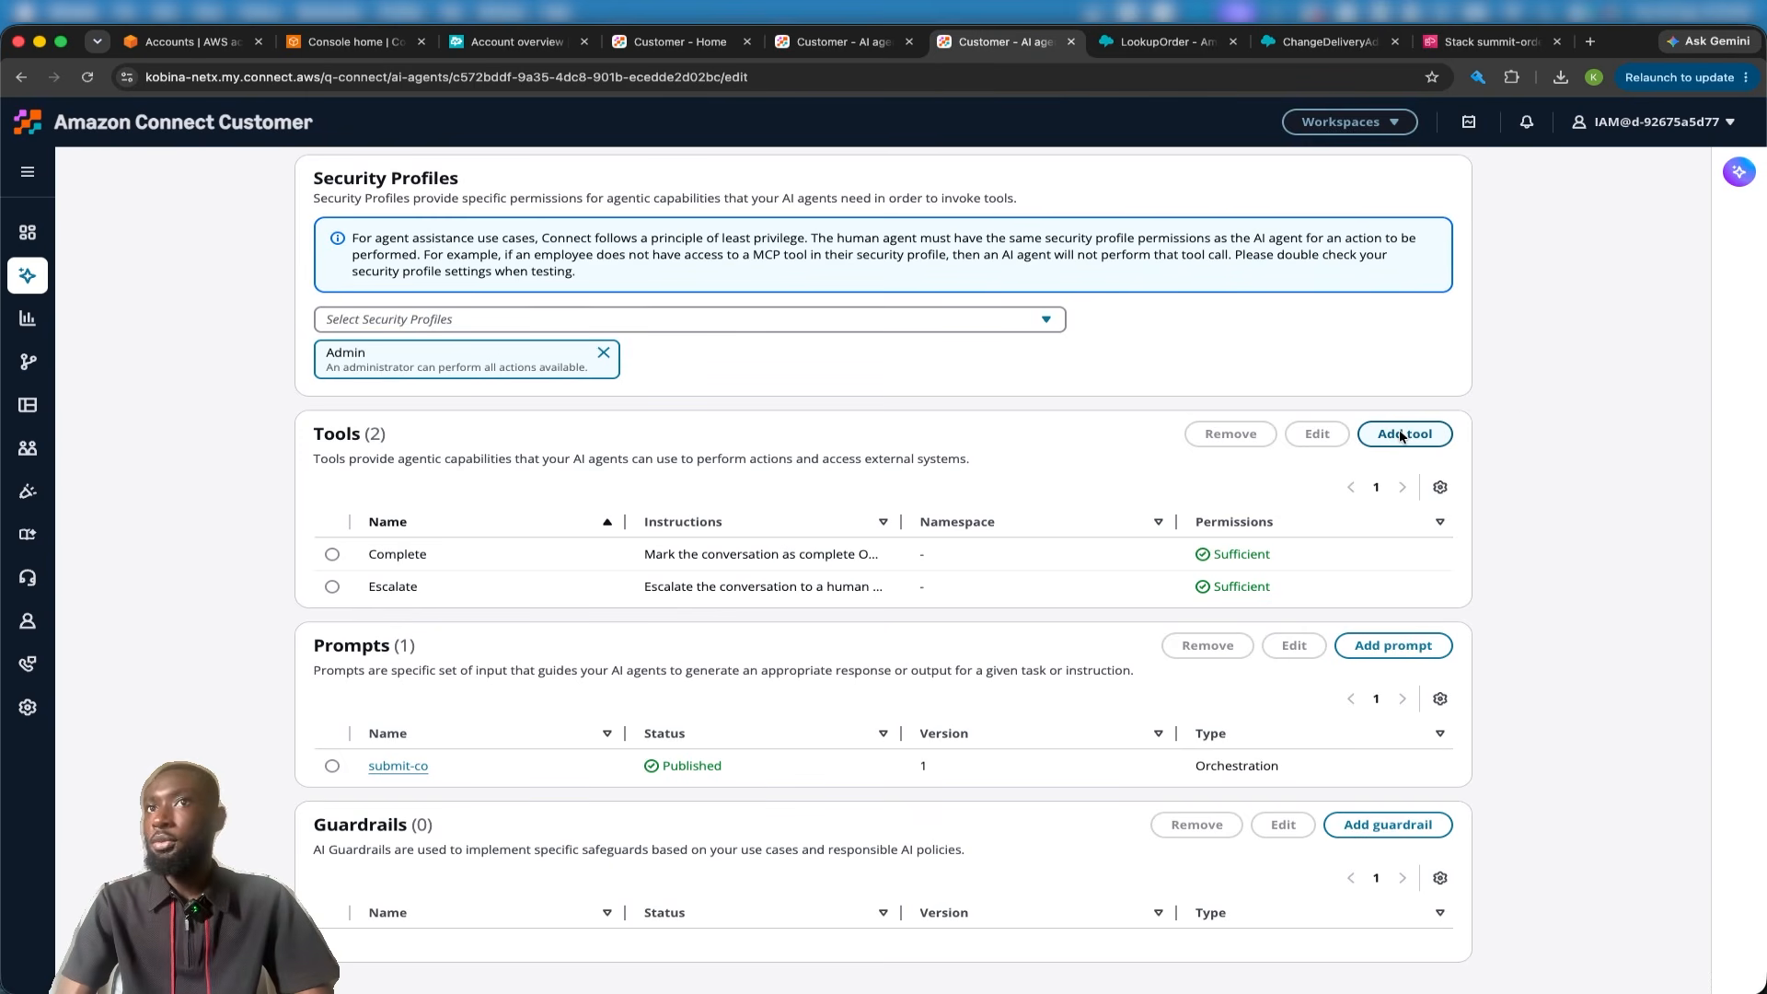
left_click(1404, 433)
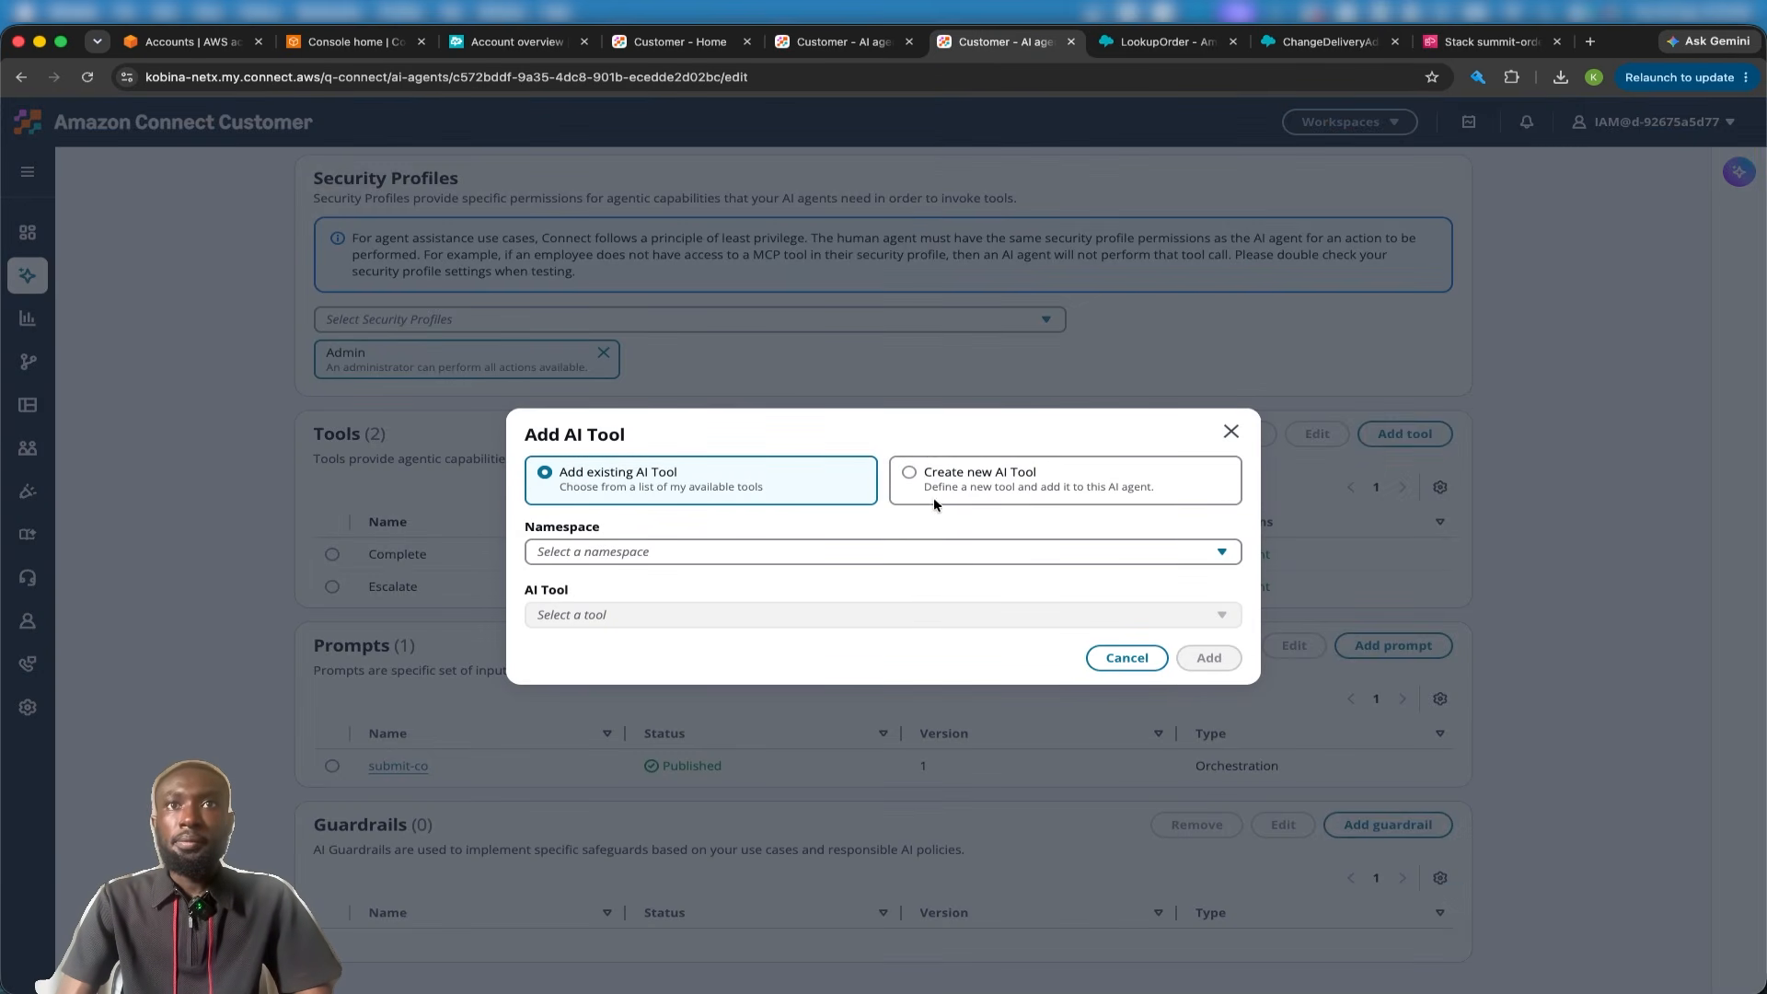
left_click(825, 551)
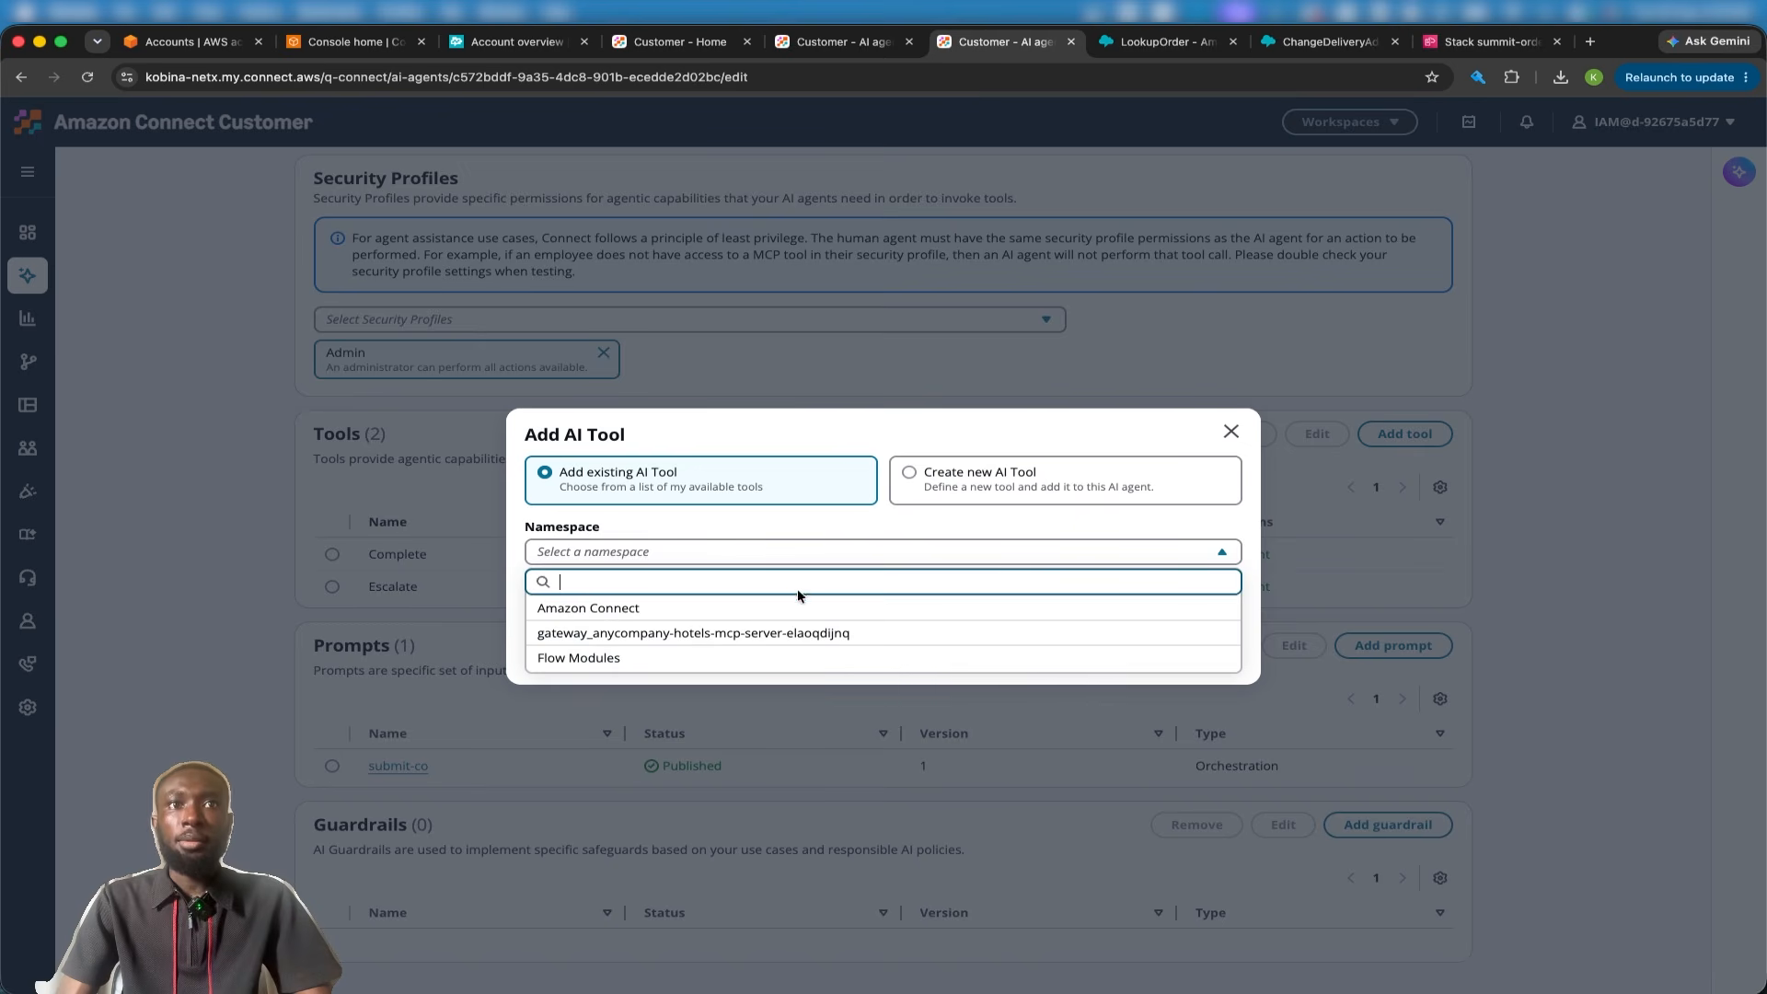
left_click(700, 661)
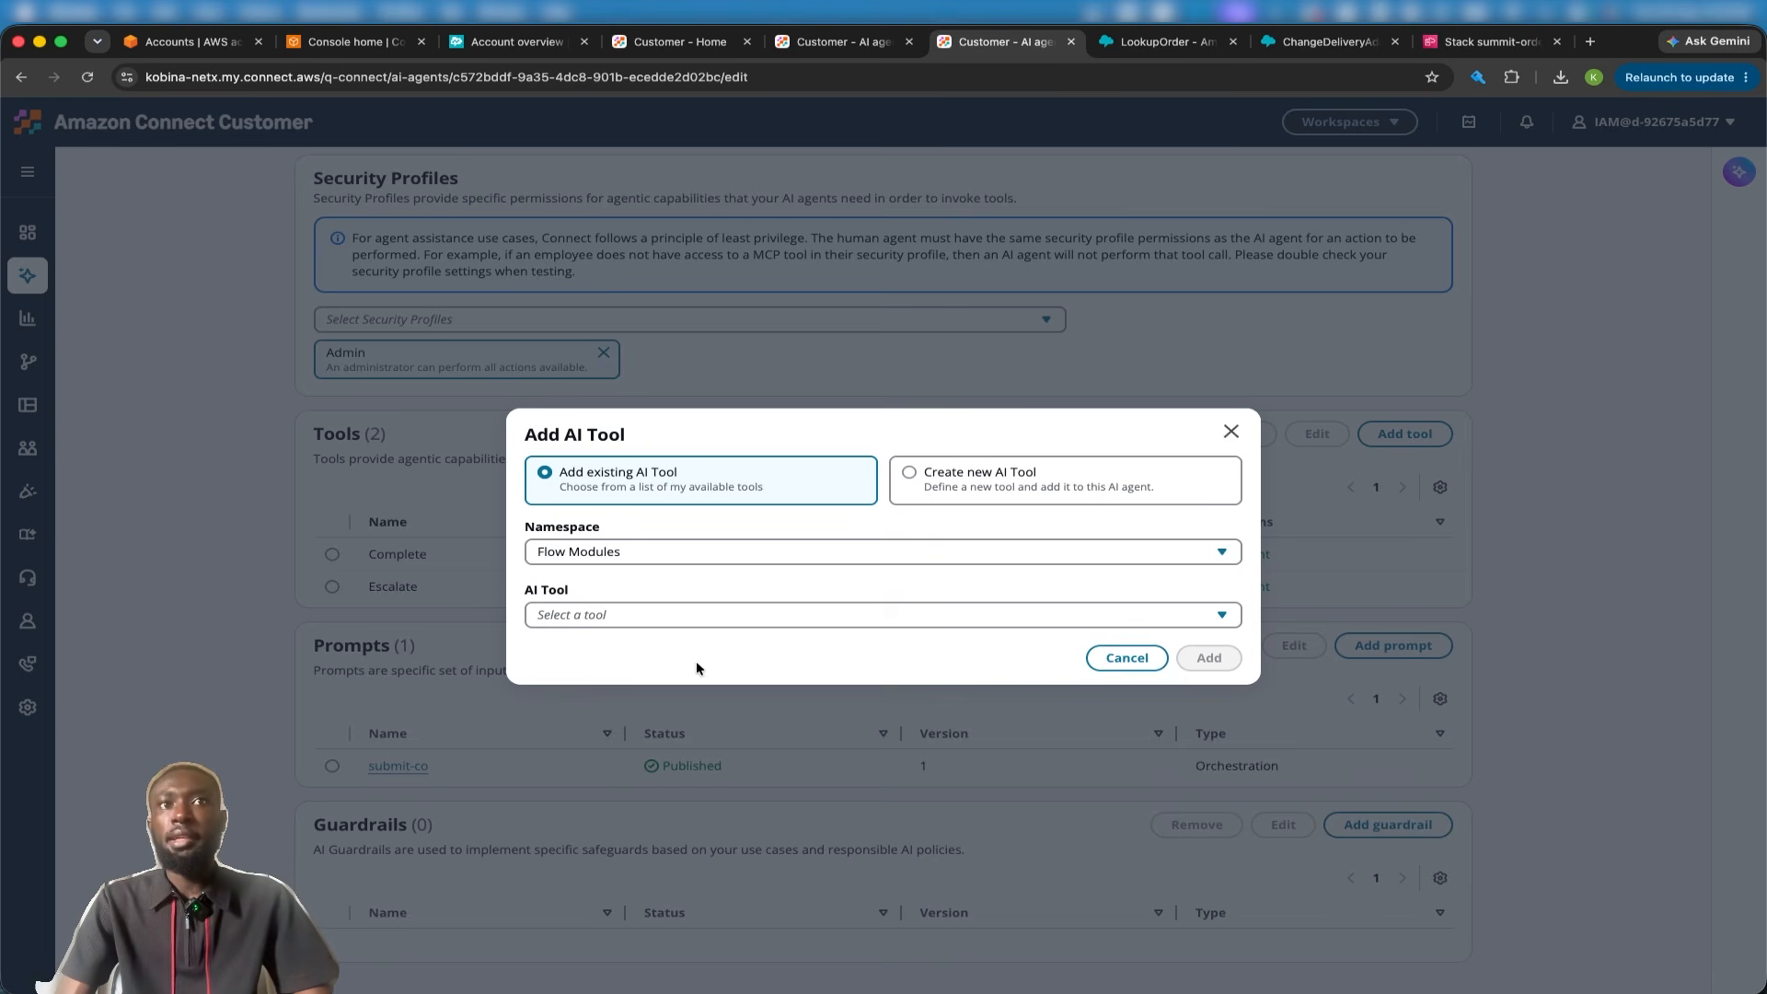
left_click(641, 625)
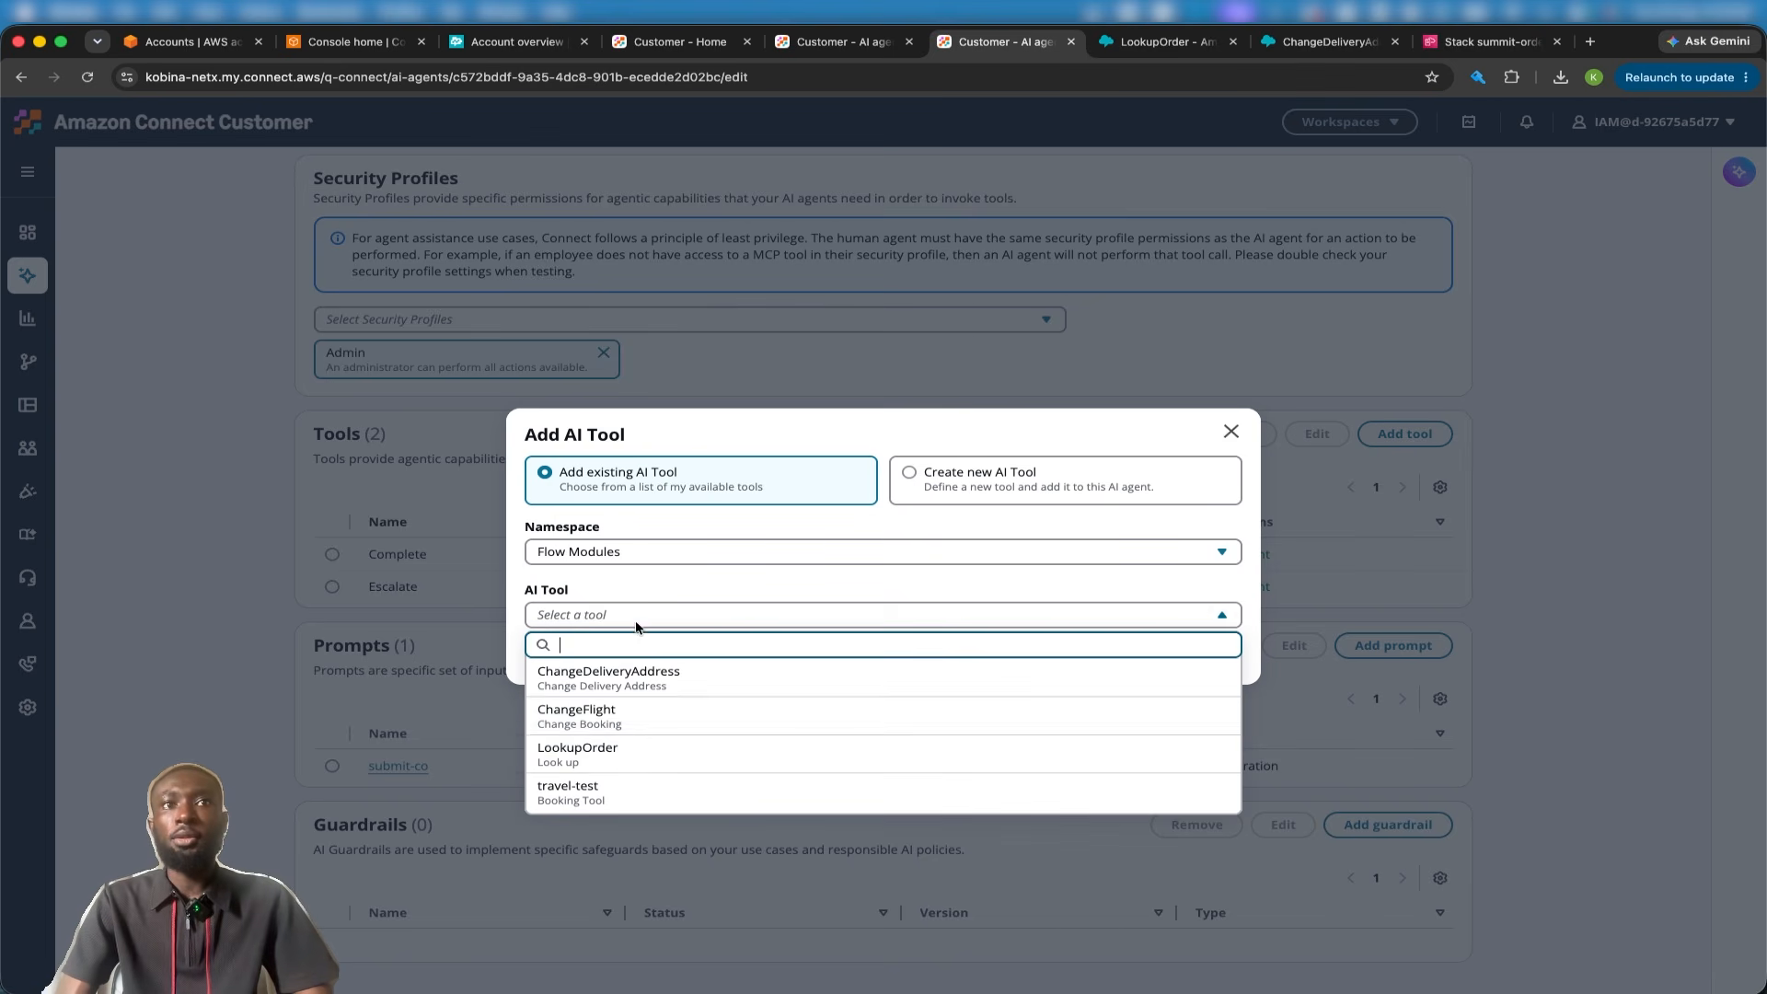
left_click(597, 770)
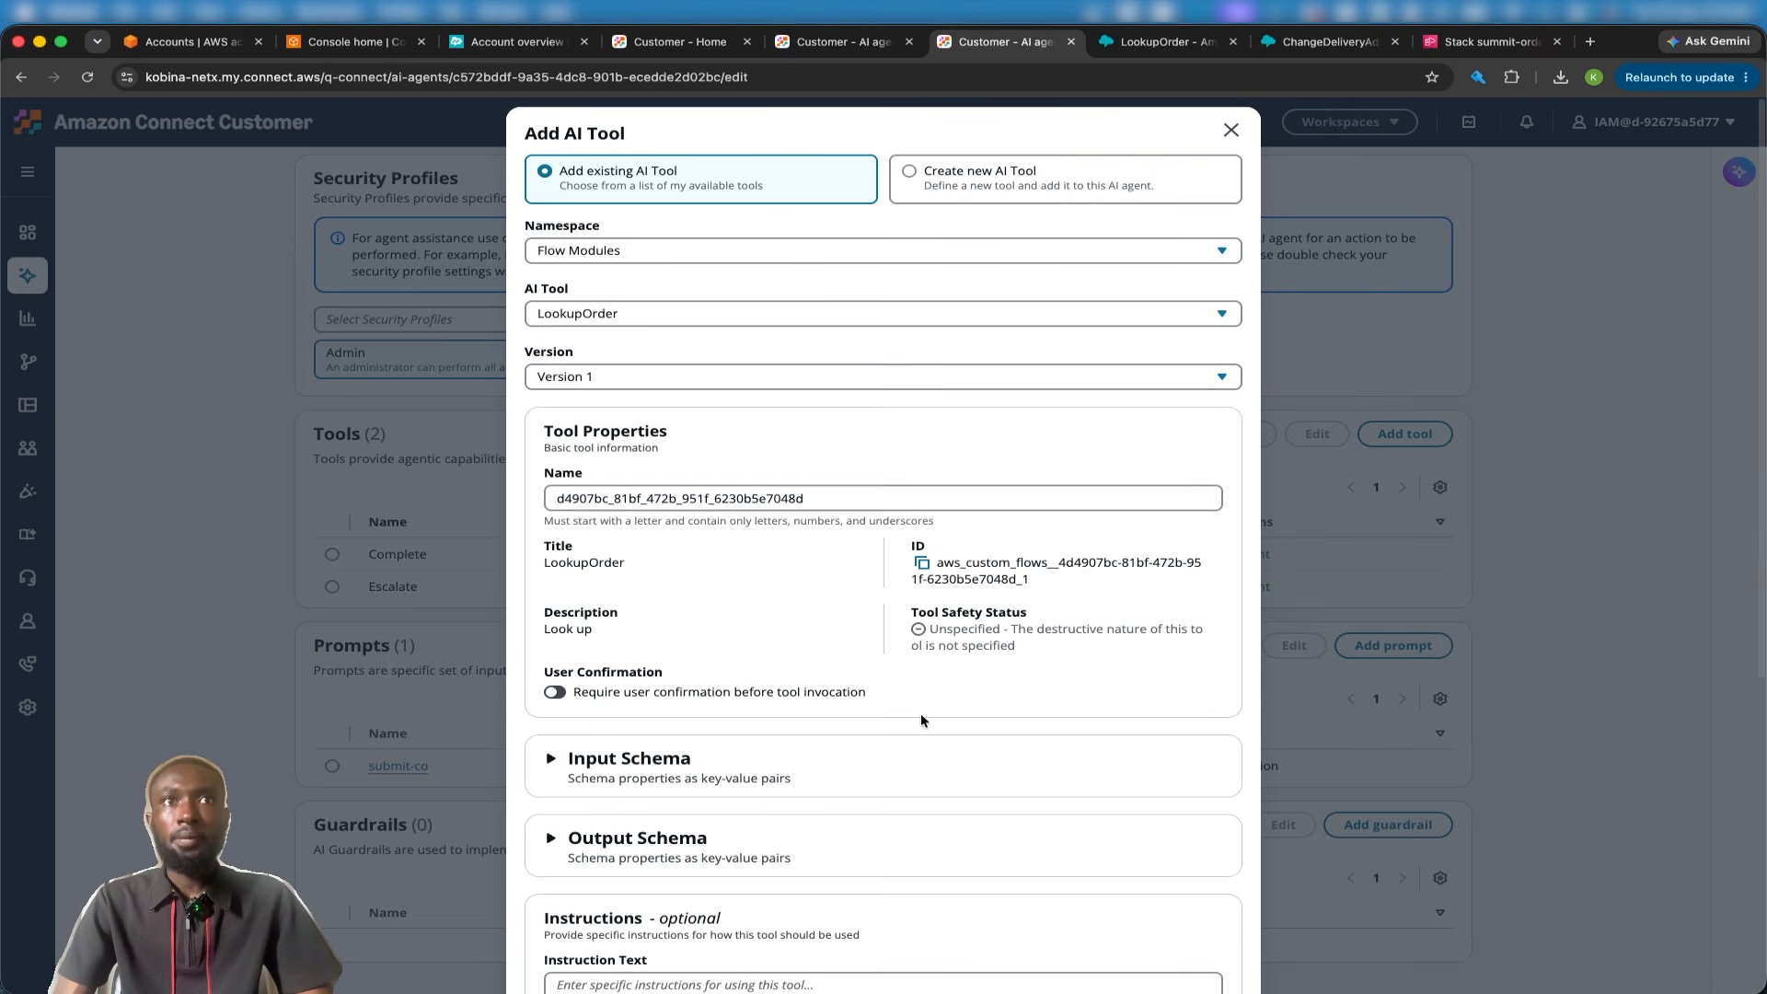
Require user confirmation before the LookupOrder tool is invoked and add the tool to the agent
scroll(920, 717, "down", 5)
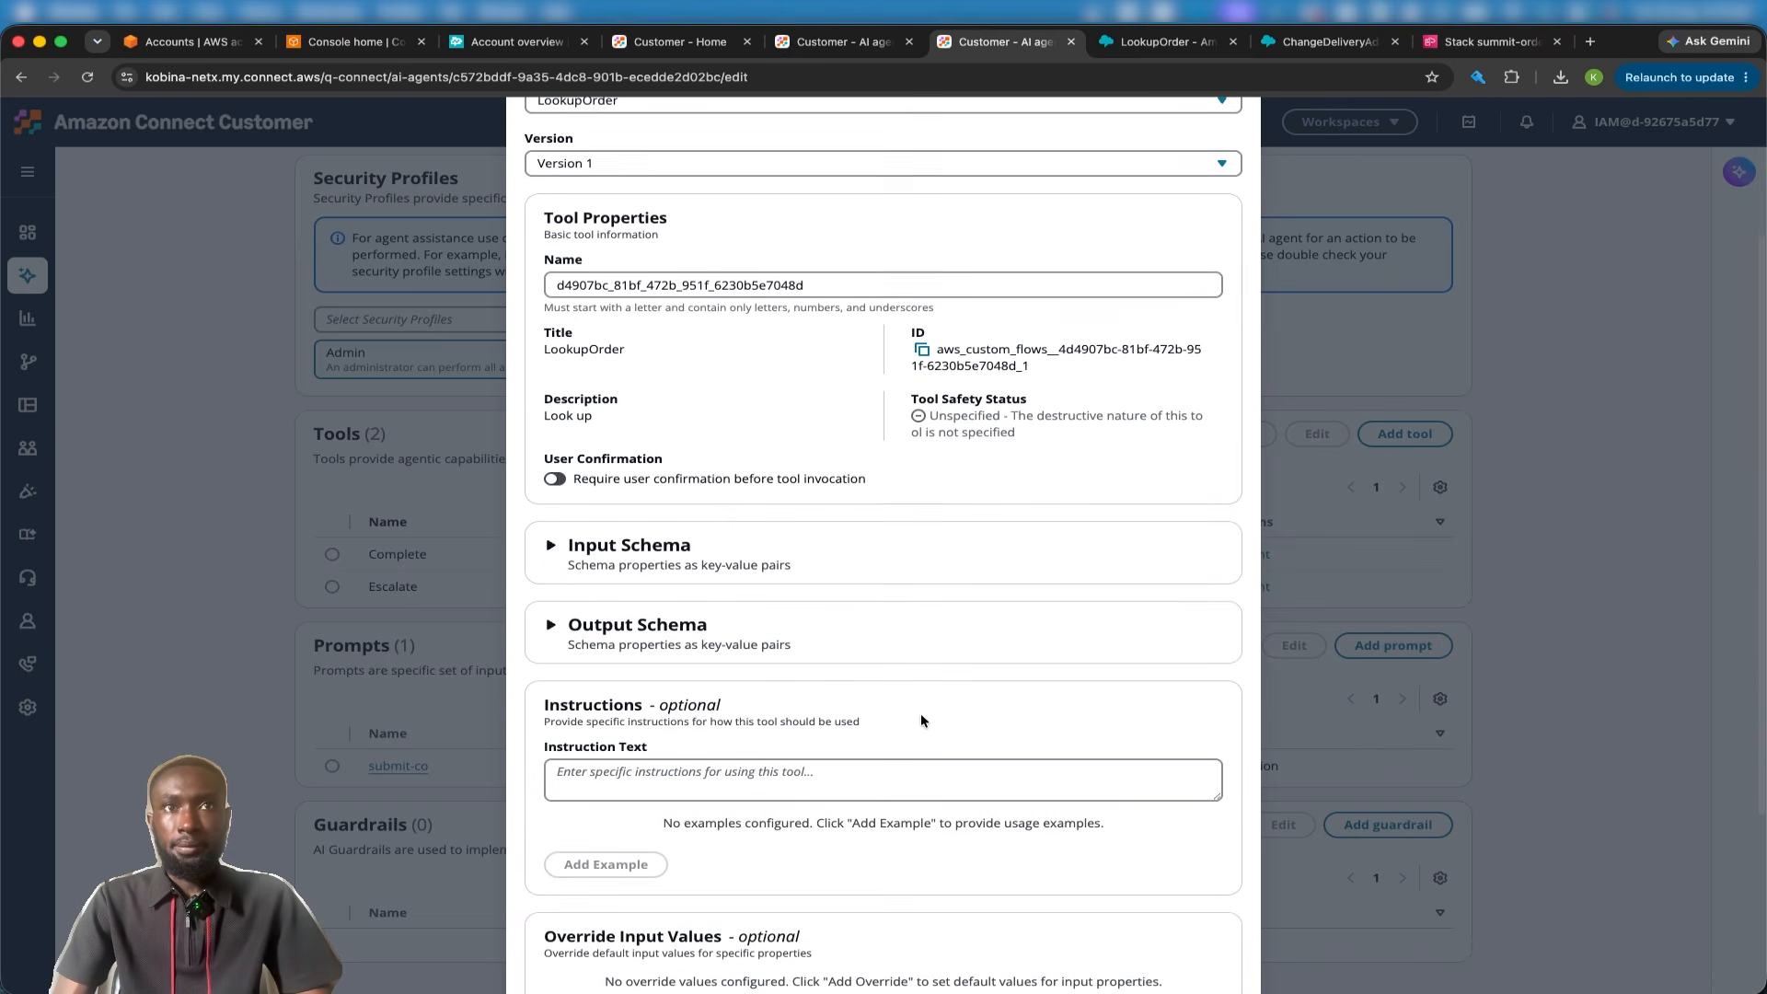
scroll(921, 714, "down", 6)
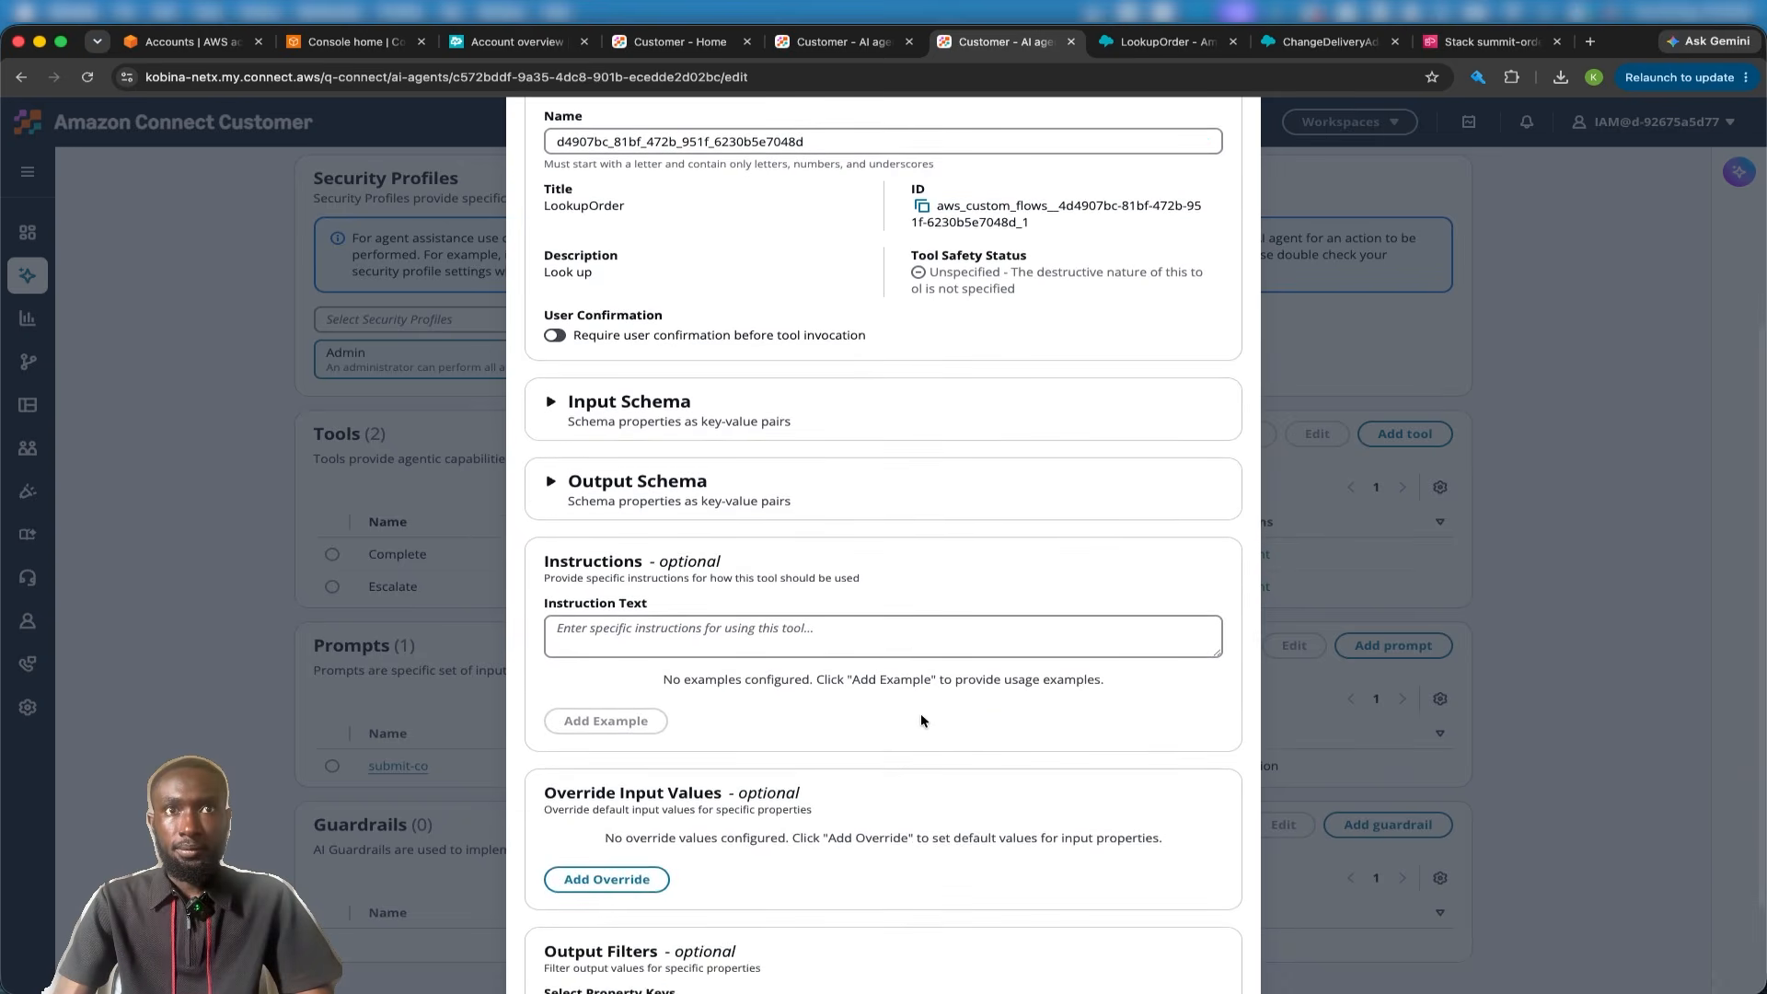
scroll(1013, 800, "up", 4)
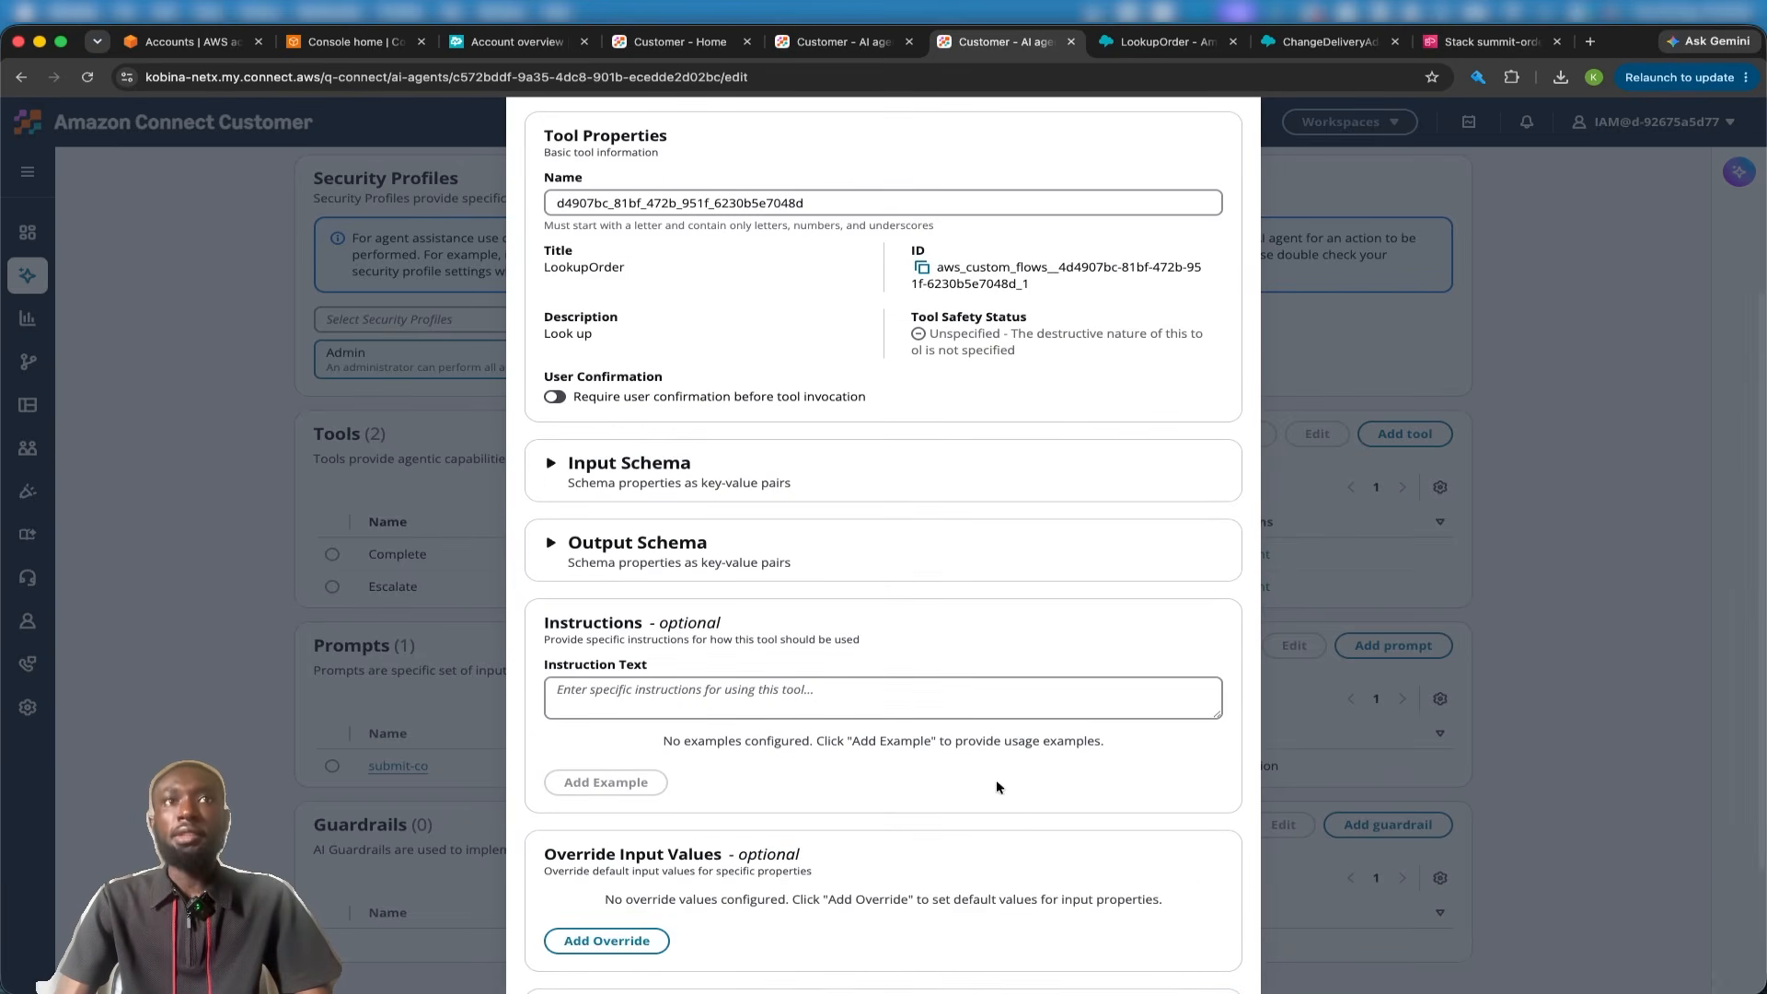
left_click(555, 396)
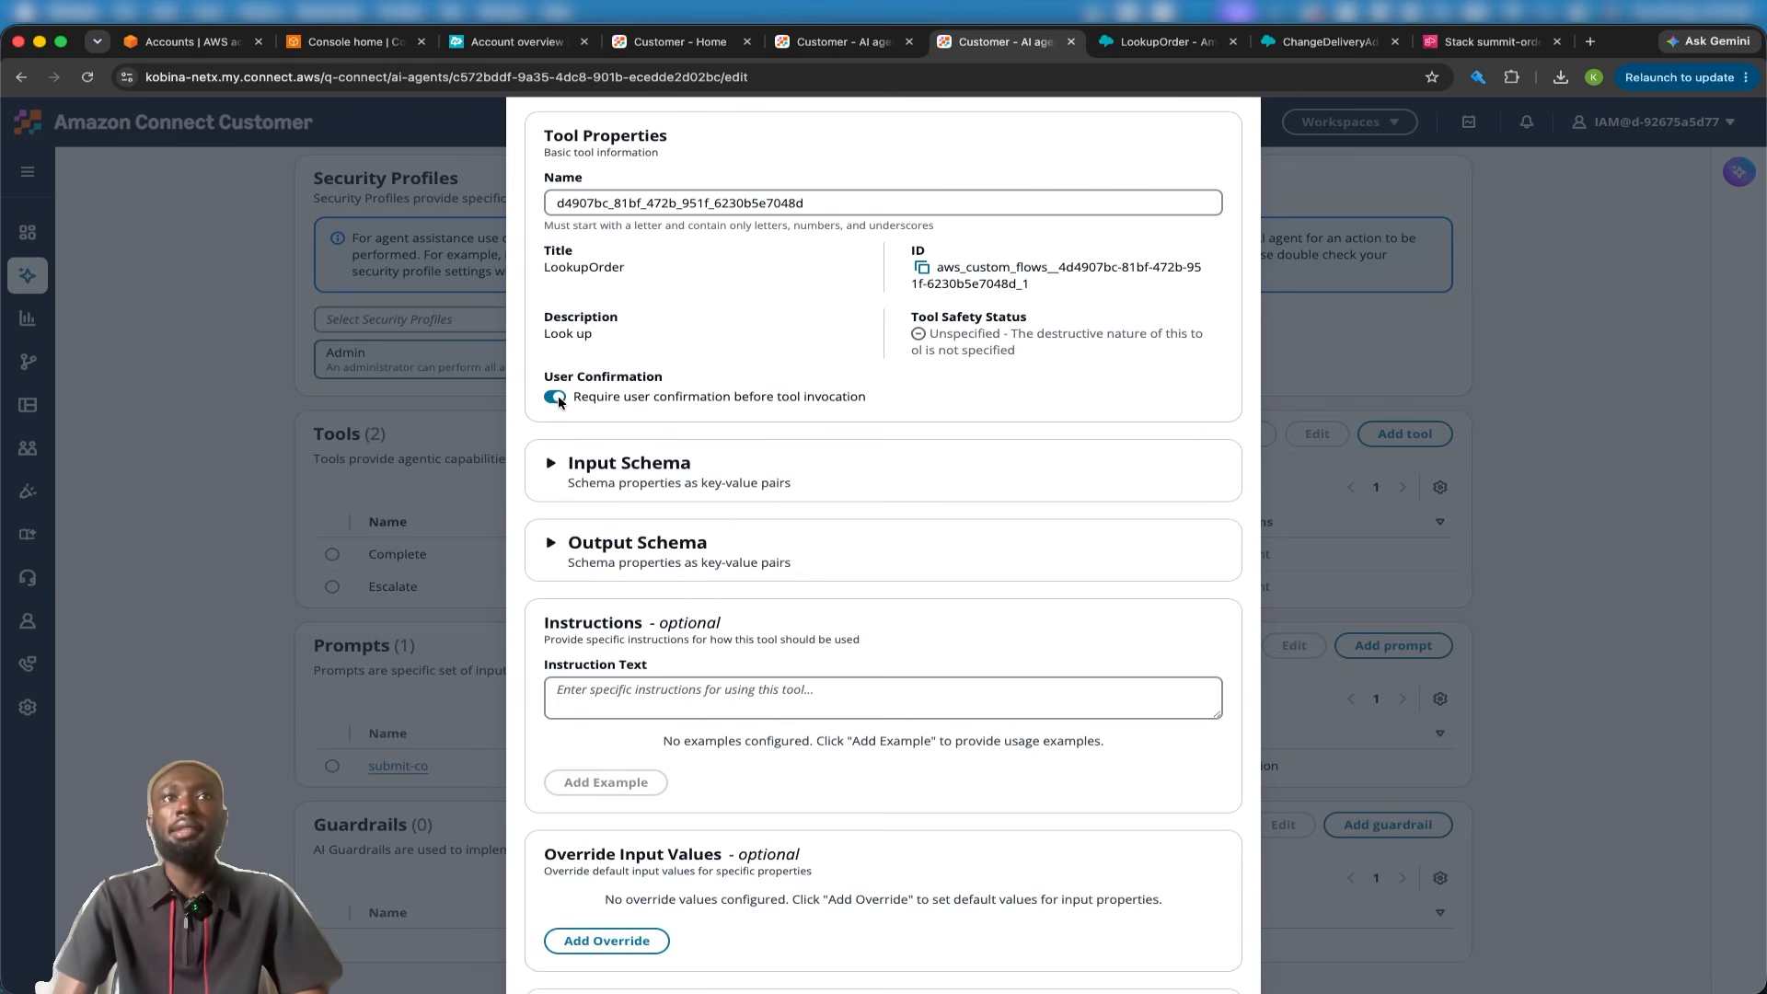
scroll(948, 525, "down", 4)
left_click(1206, 960)
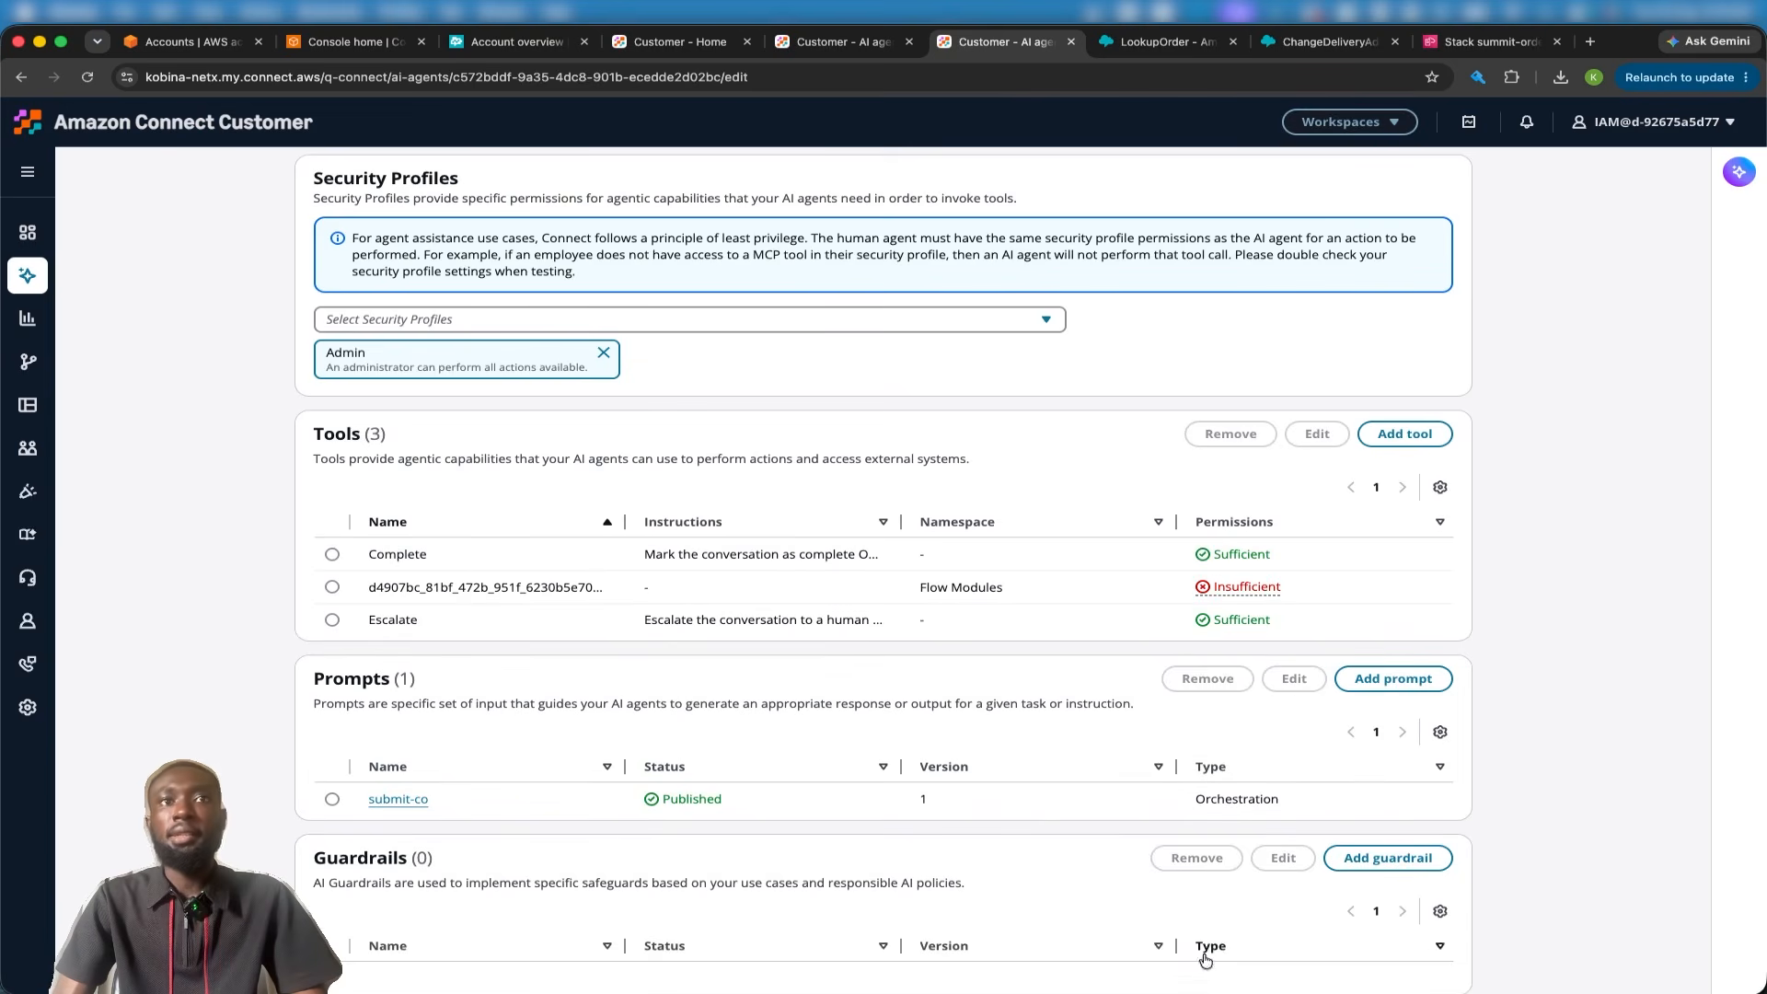
double_click(386, 590)
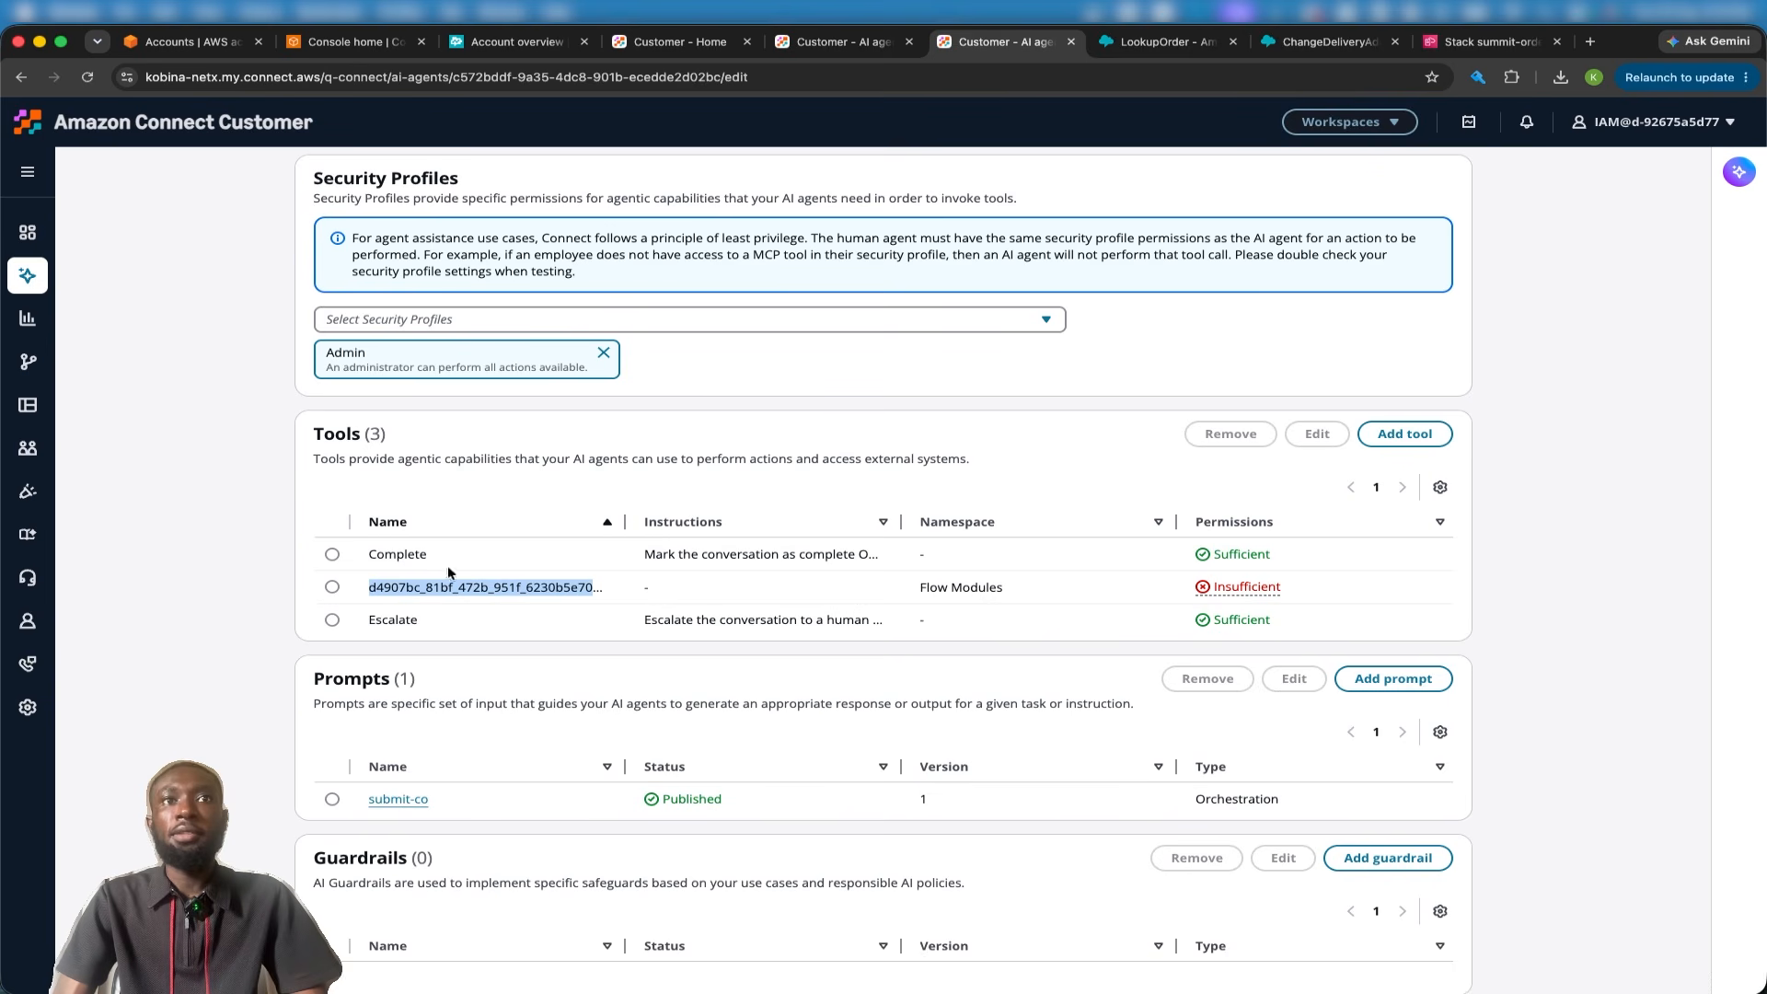
Start adding another existing AI tool, choosing ChangeDeliveryAddress from the Flow Modules namespace
left_click(1393, 435)
left_click(762, 552)
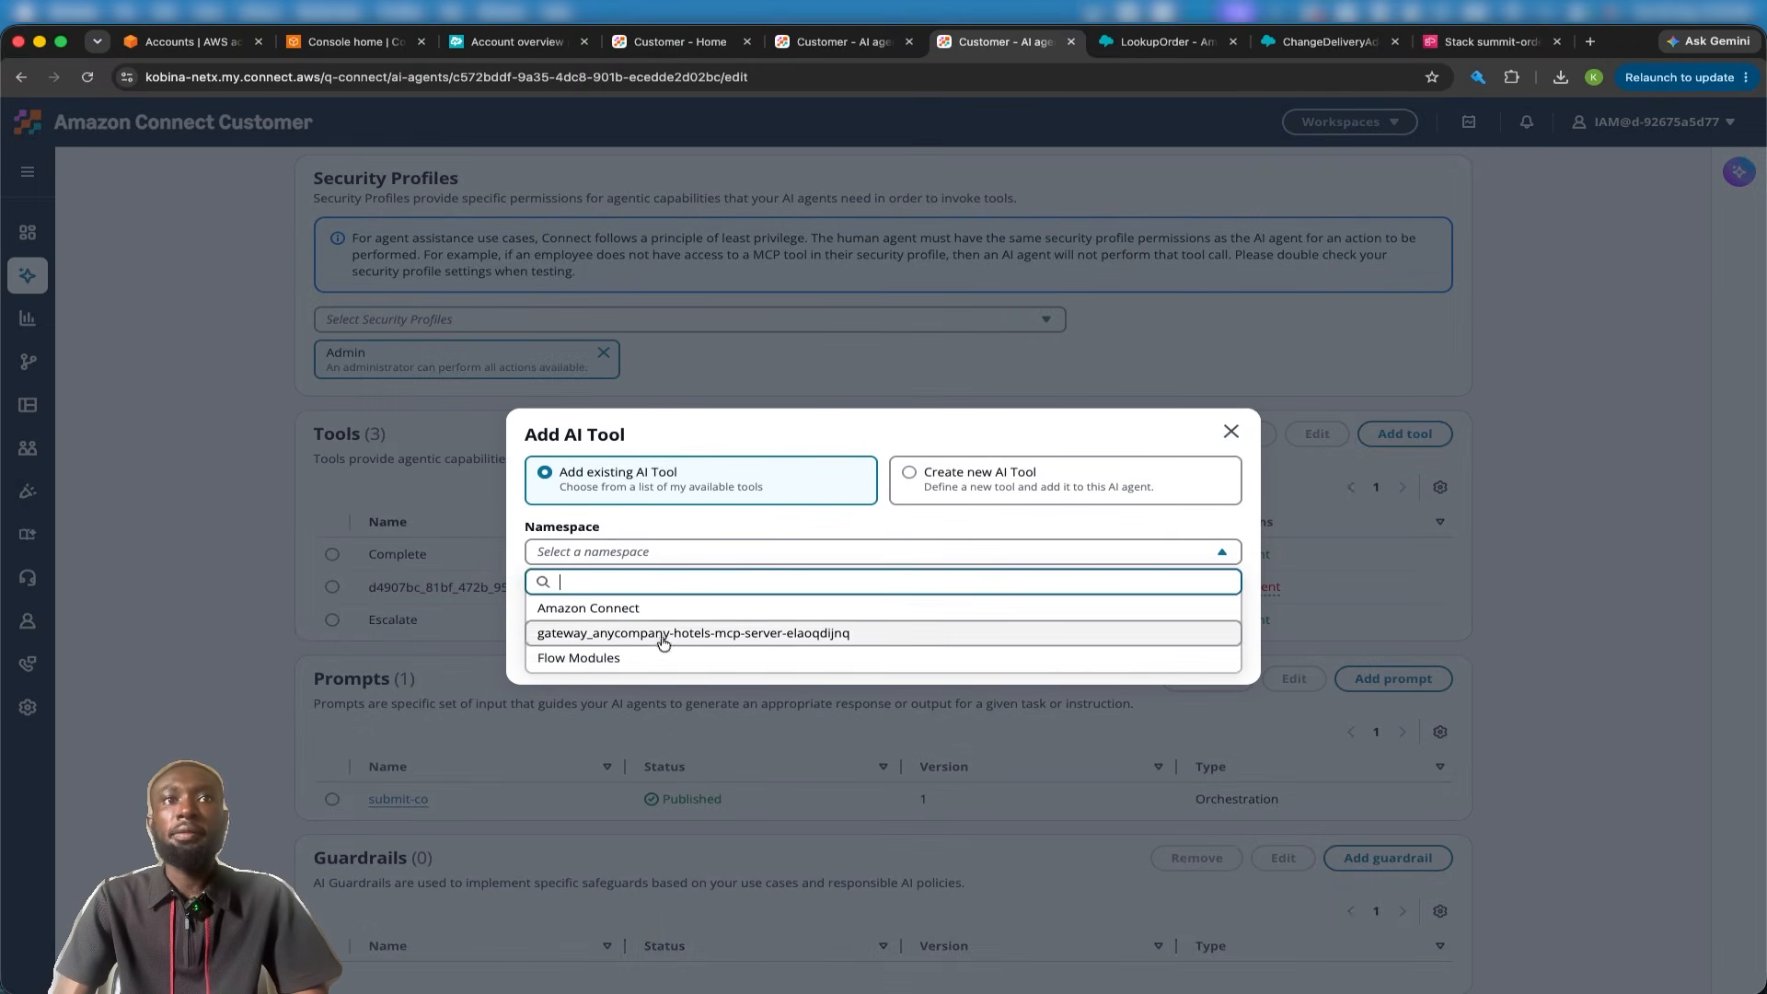
left_click(629, 656)
left_click(604, 617)
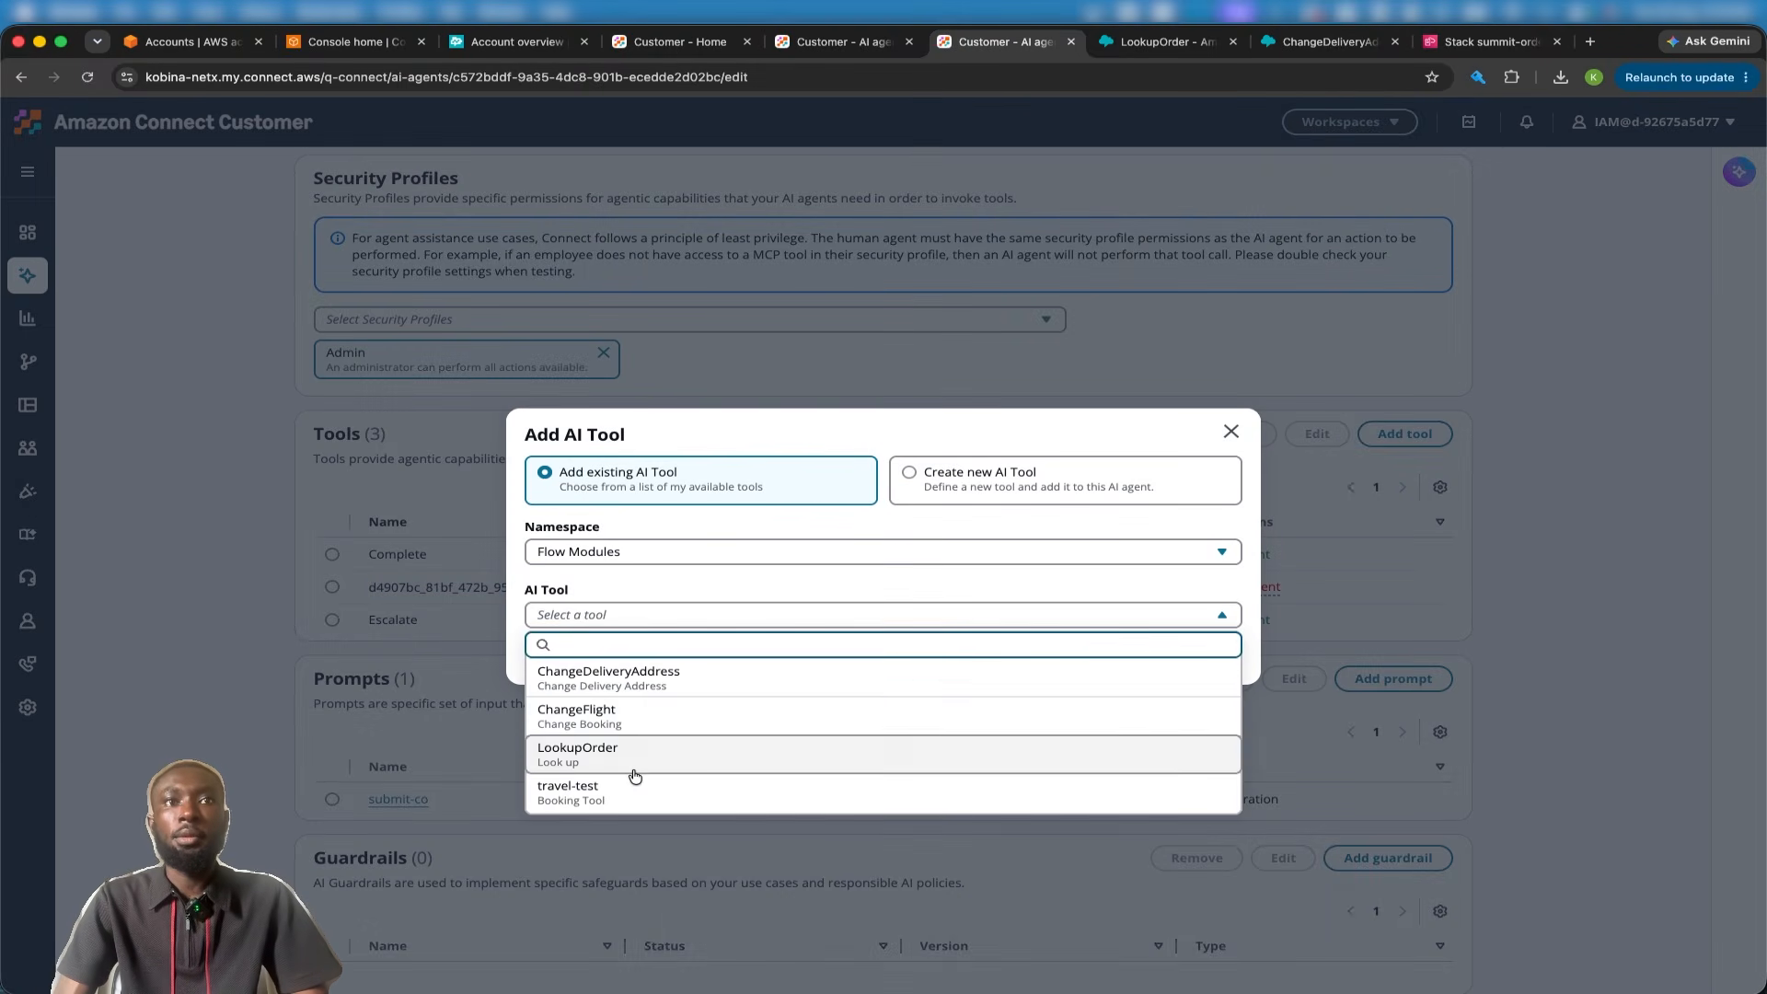
left_click(621, 679)
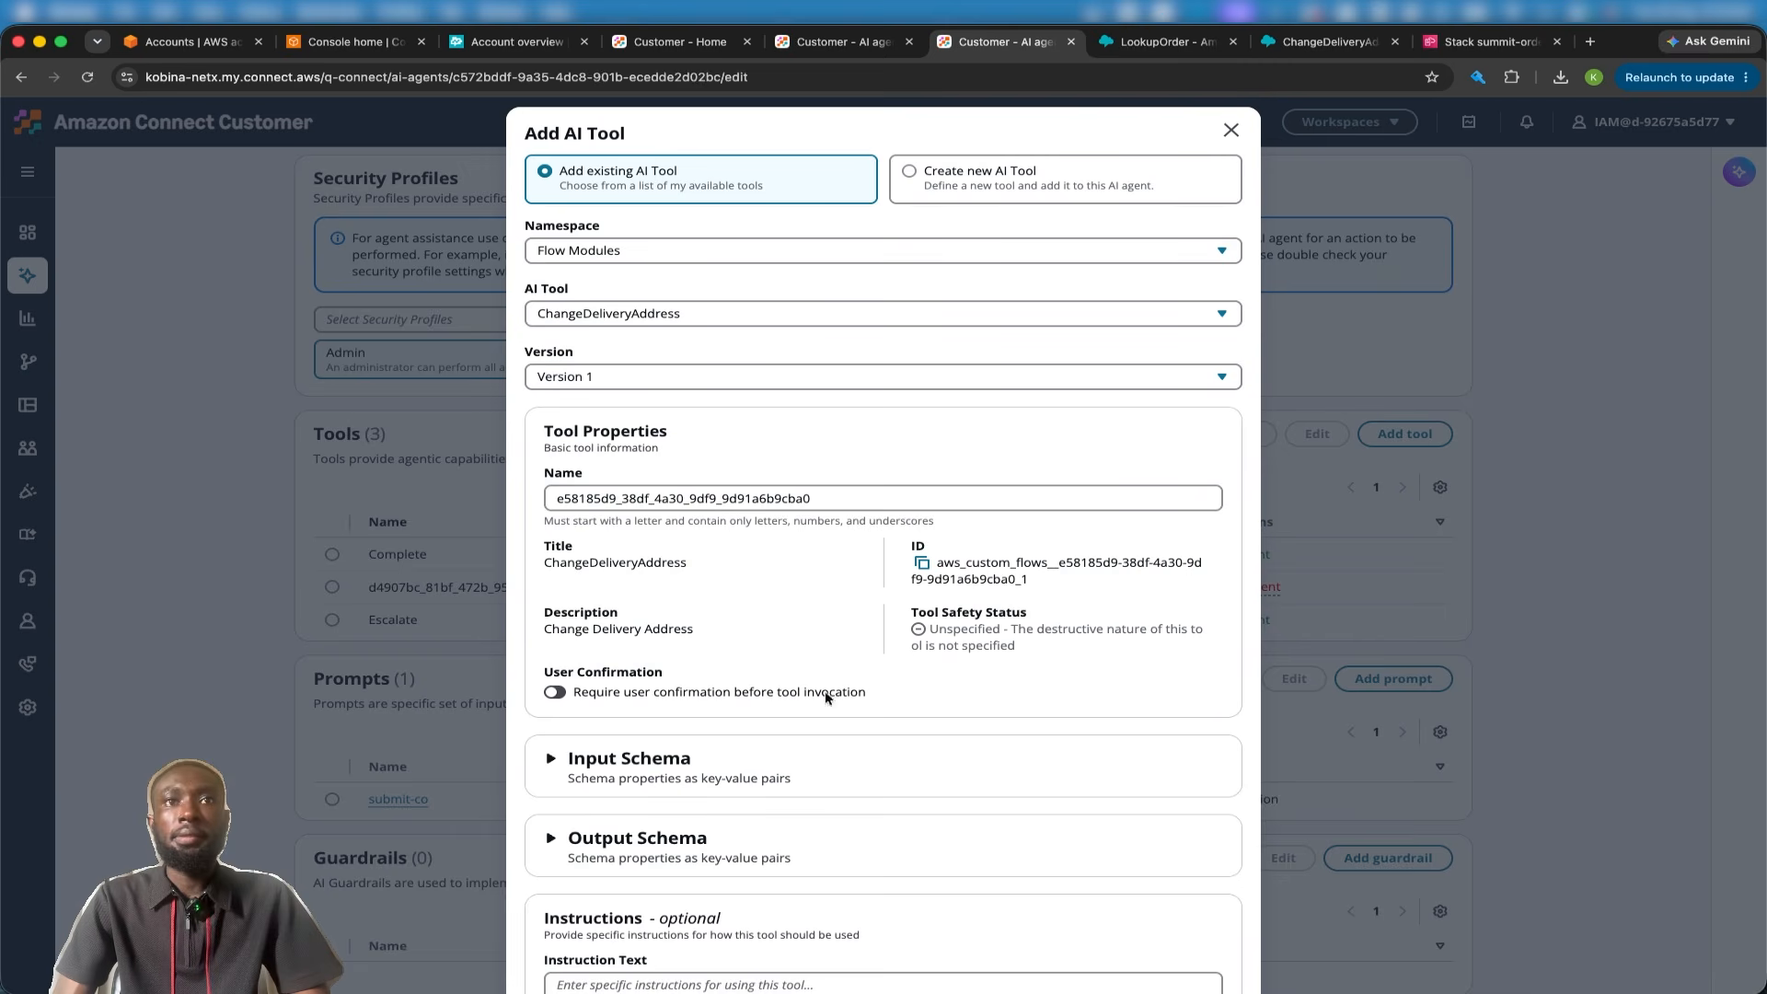
Name the tool ChangeAddress, require user confirmation before its invocation, and add it to the agent
double_click(626, 497)
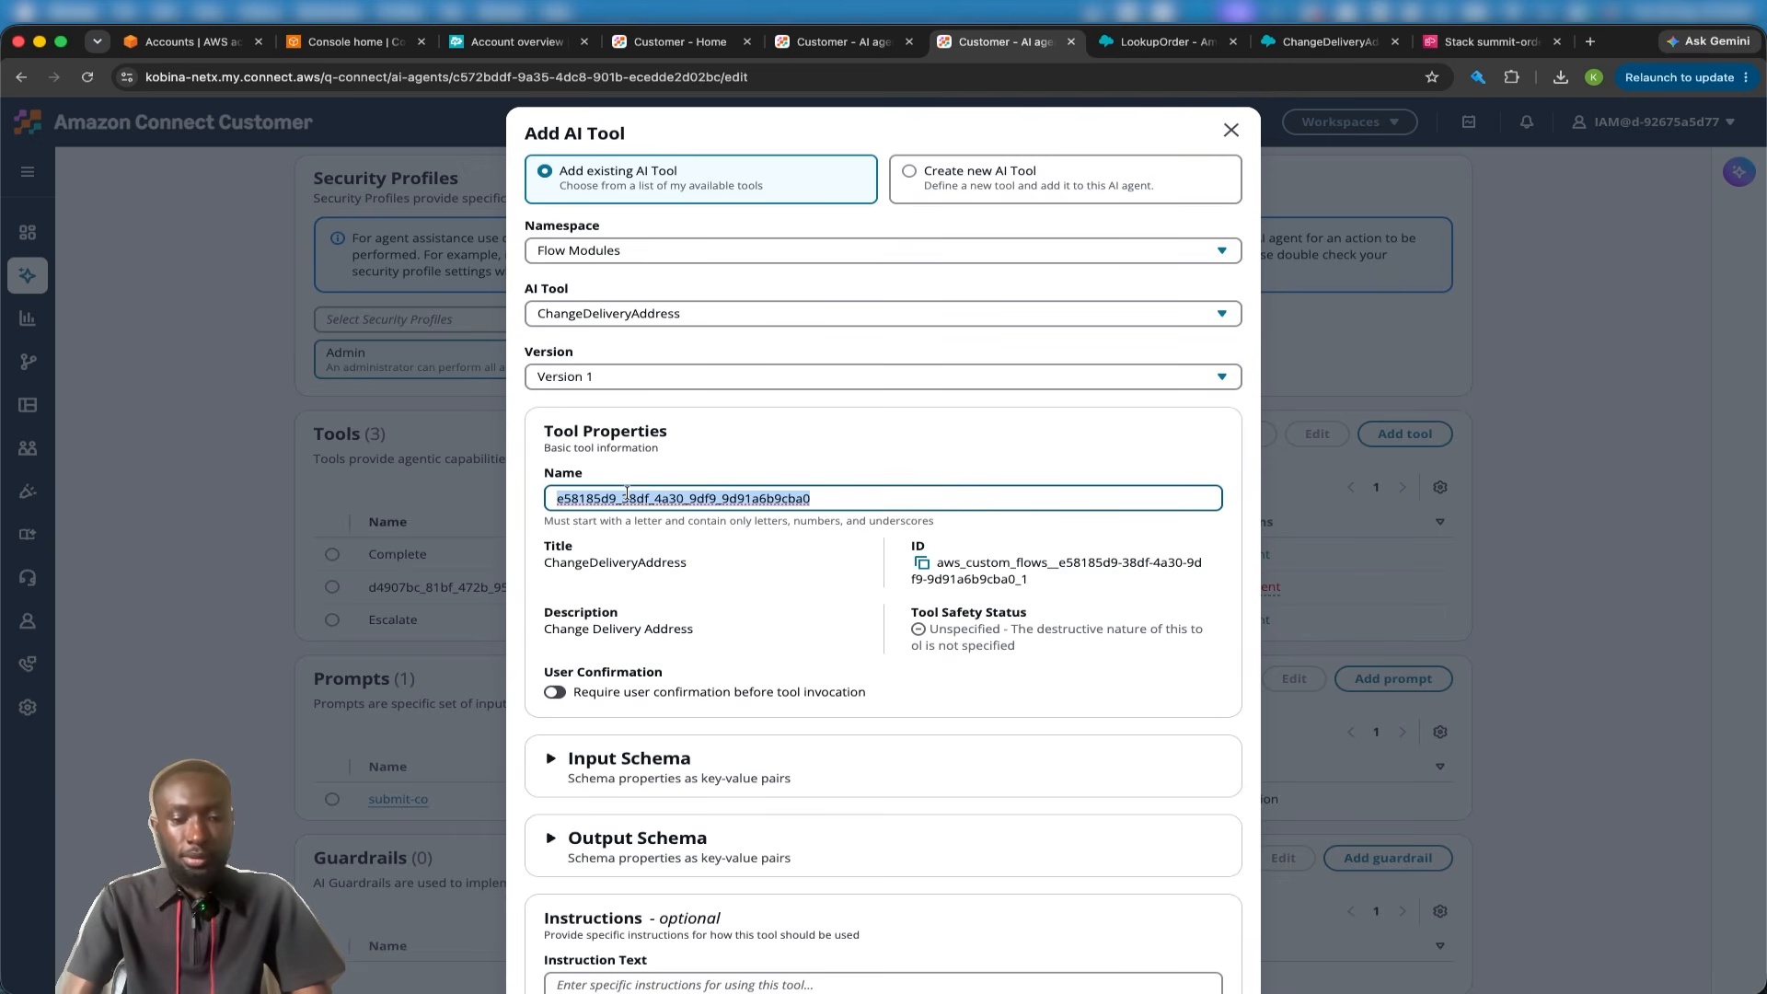
type("Cha")
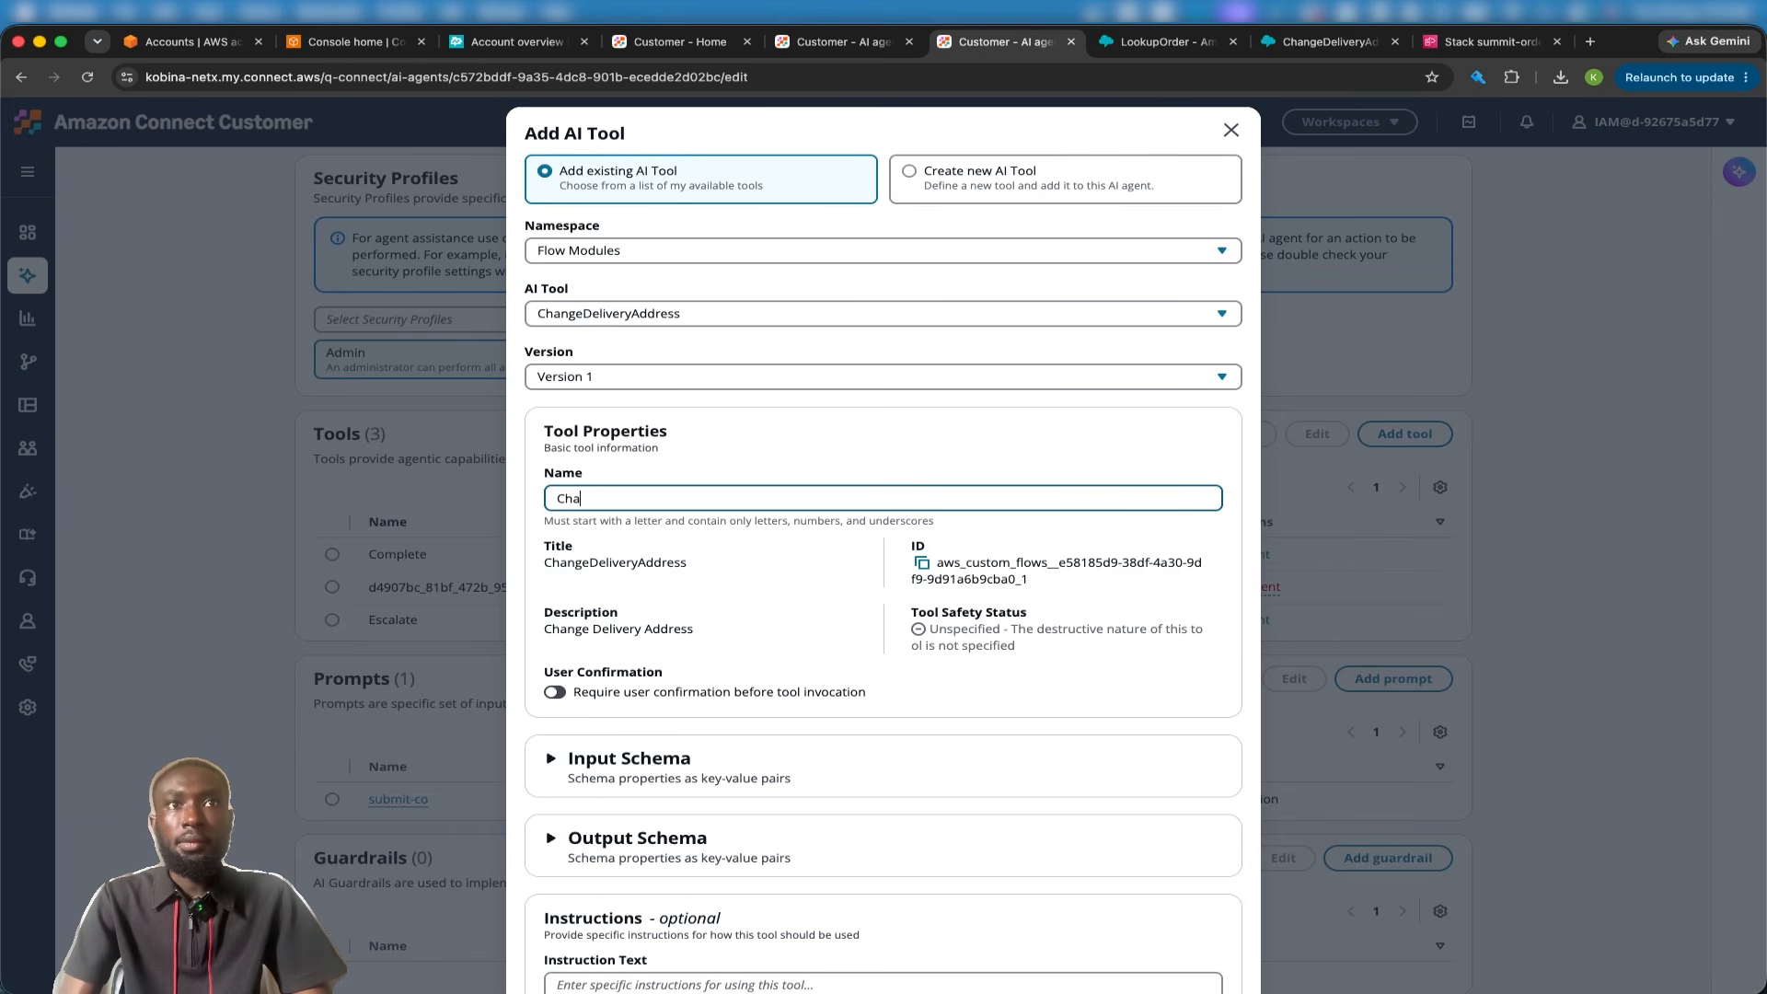
type("ngeAddress")
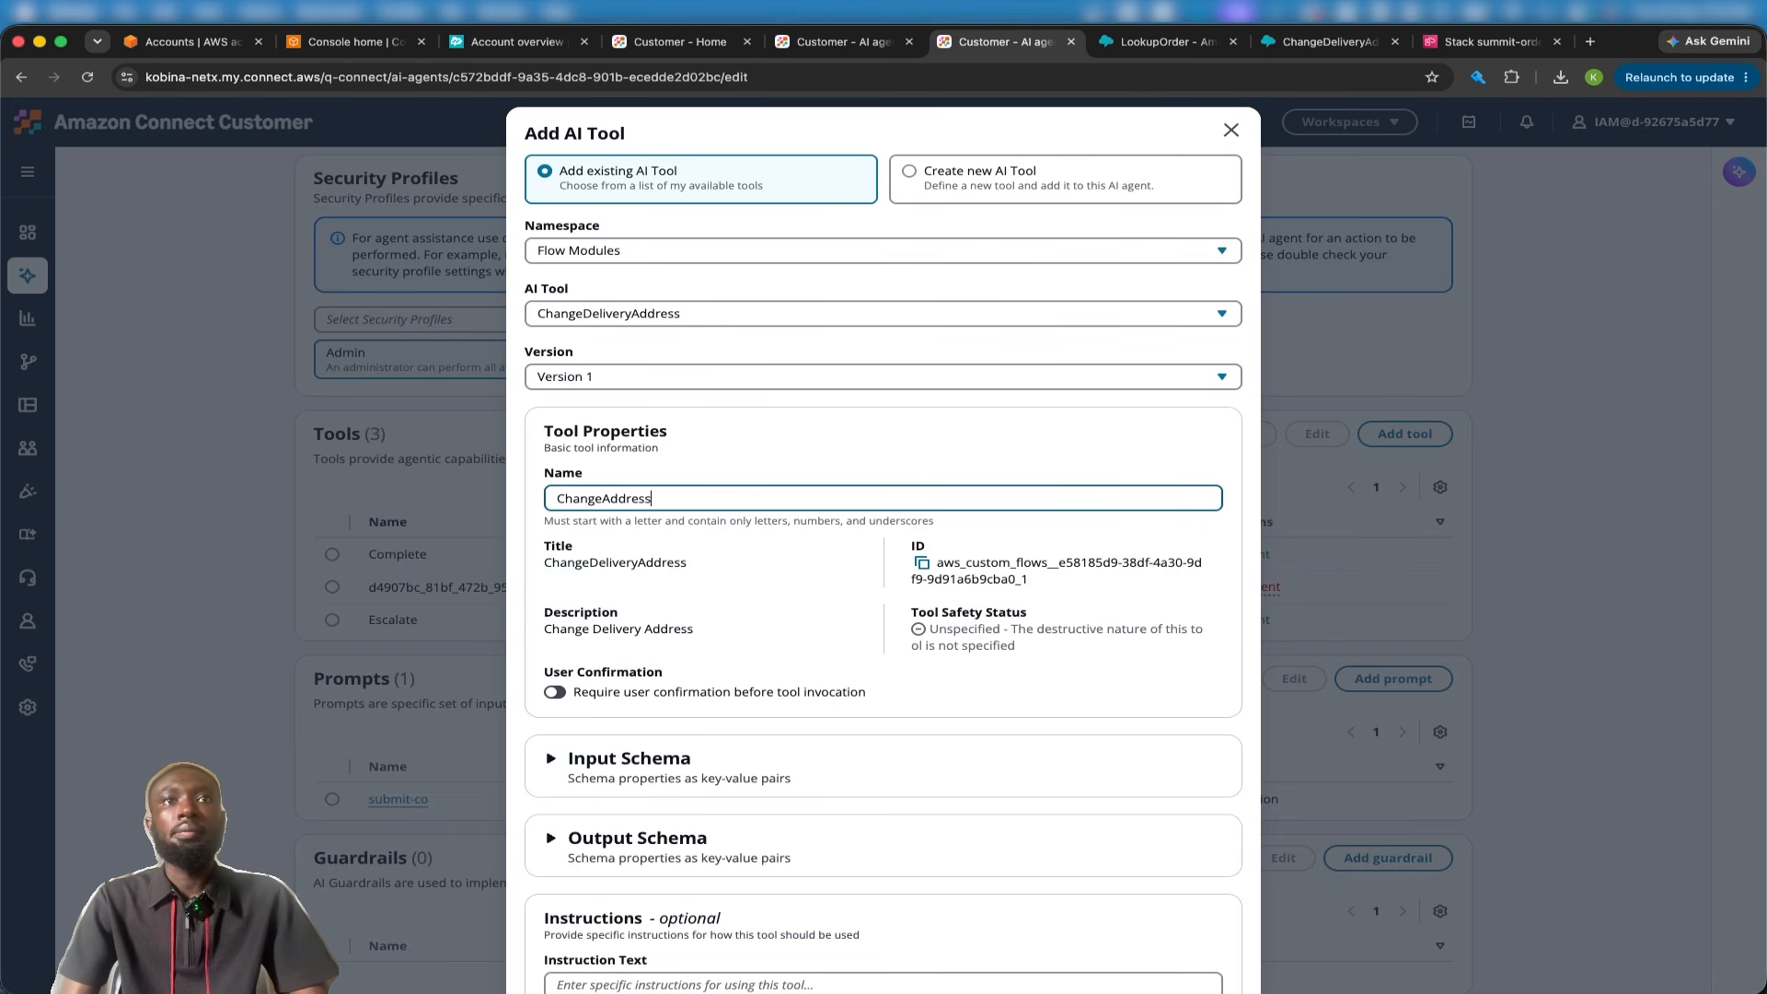
left_click(555, 691)
scroll(560, 692, "down", 5)
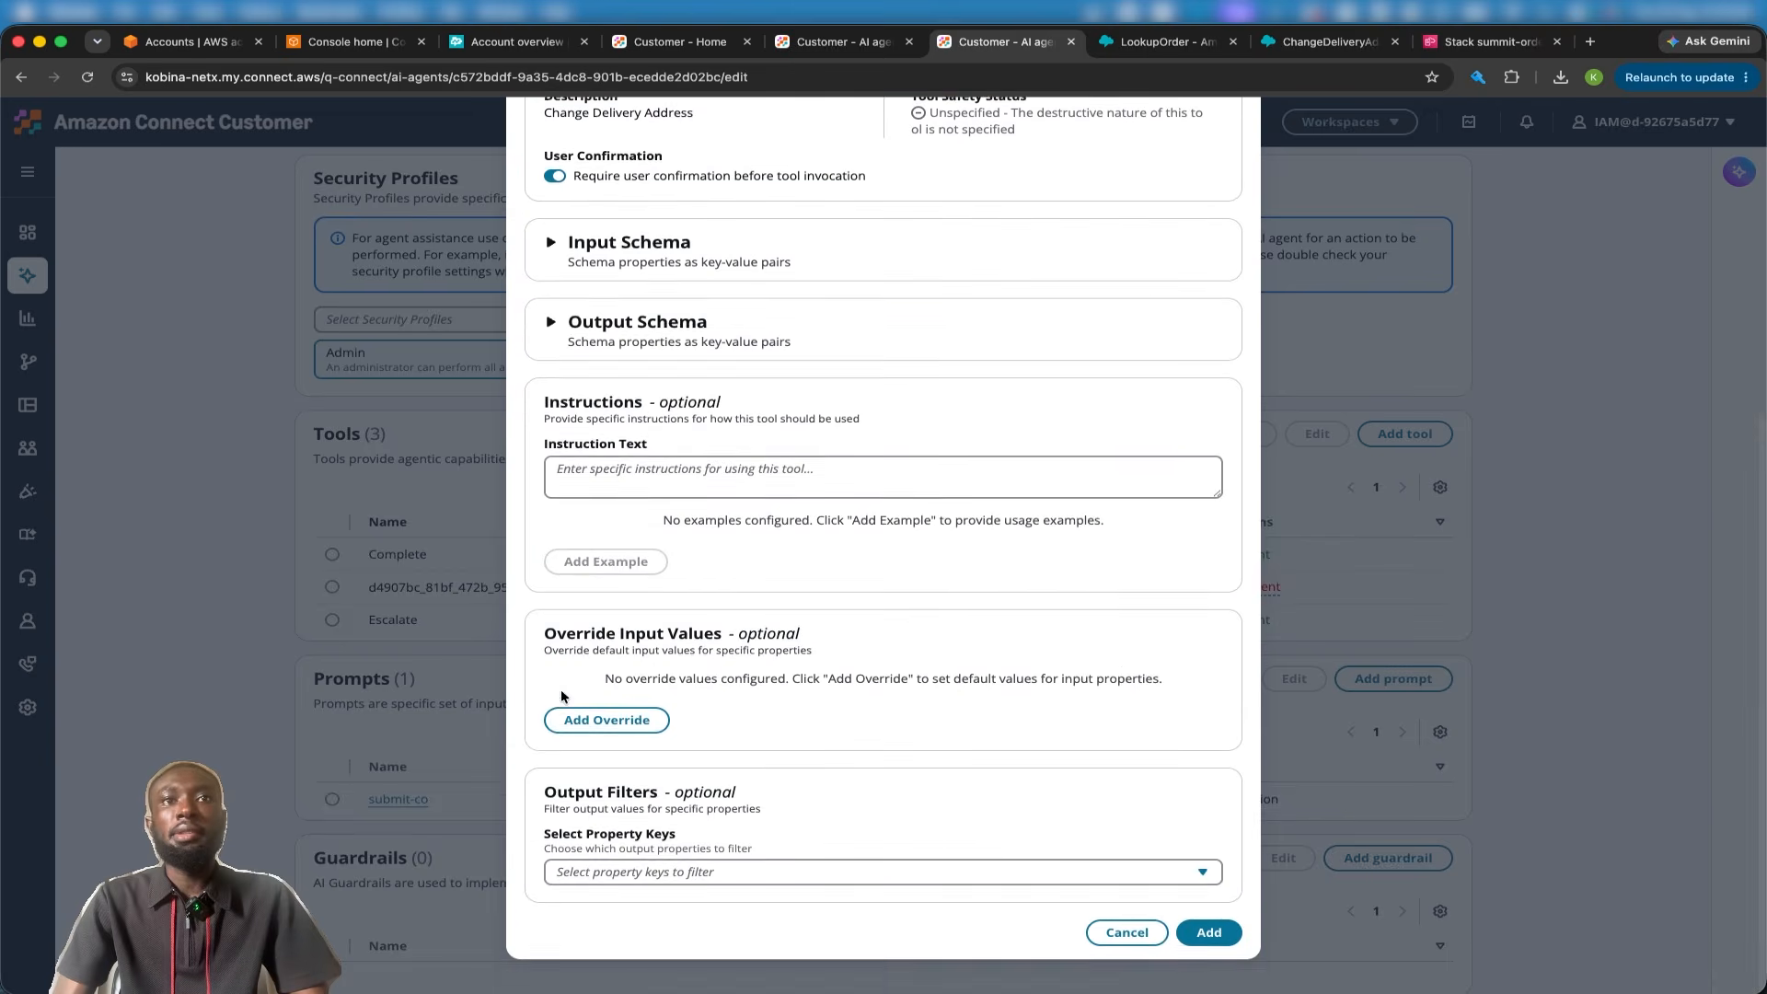
left_click(1210, 958)
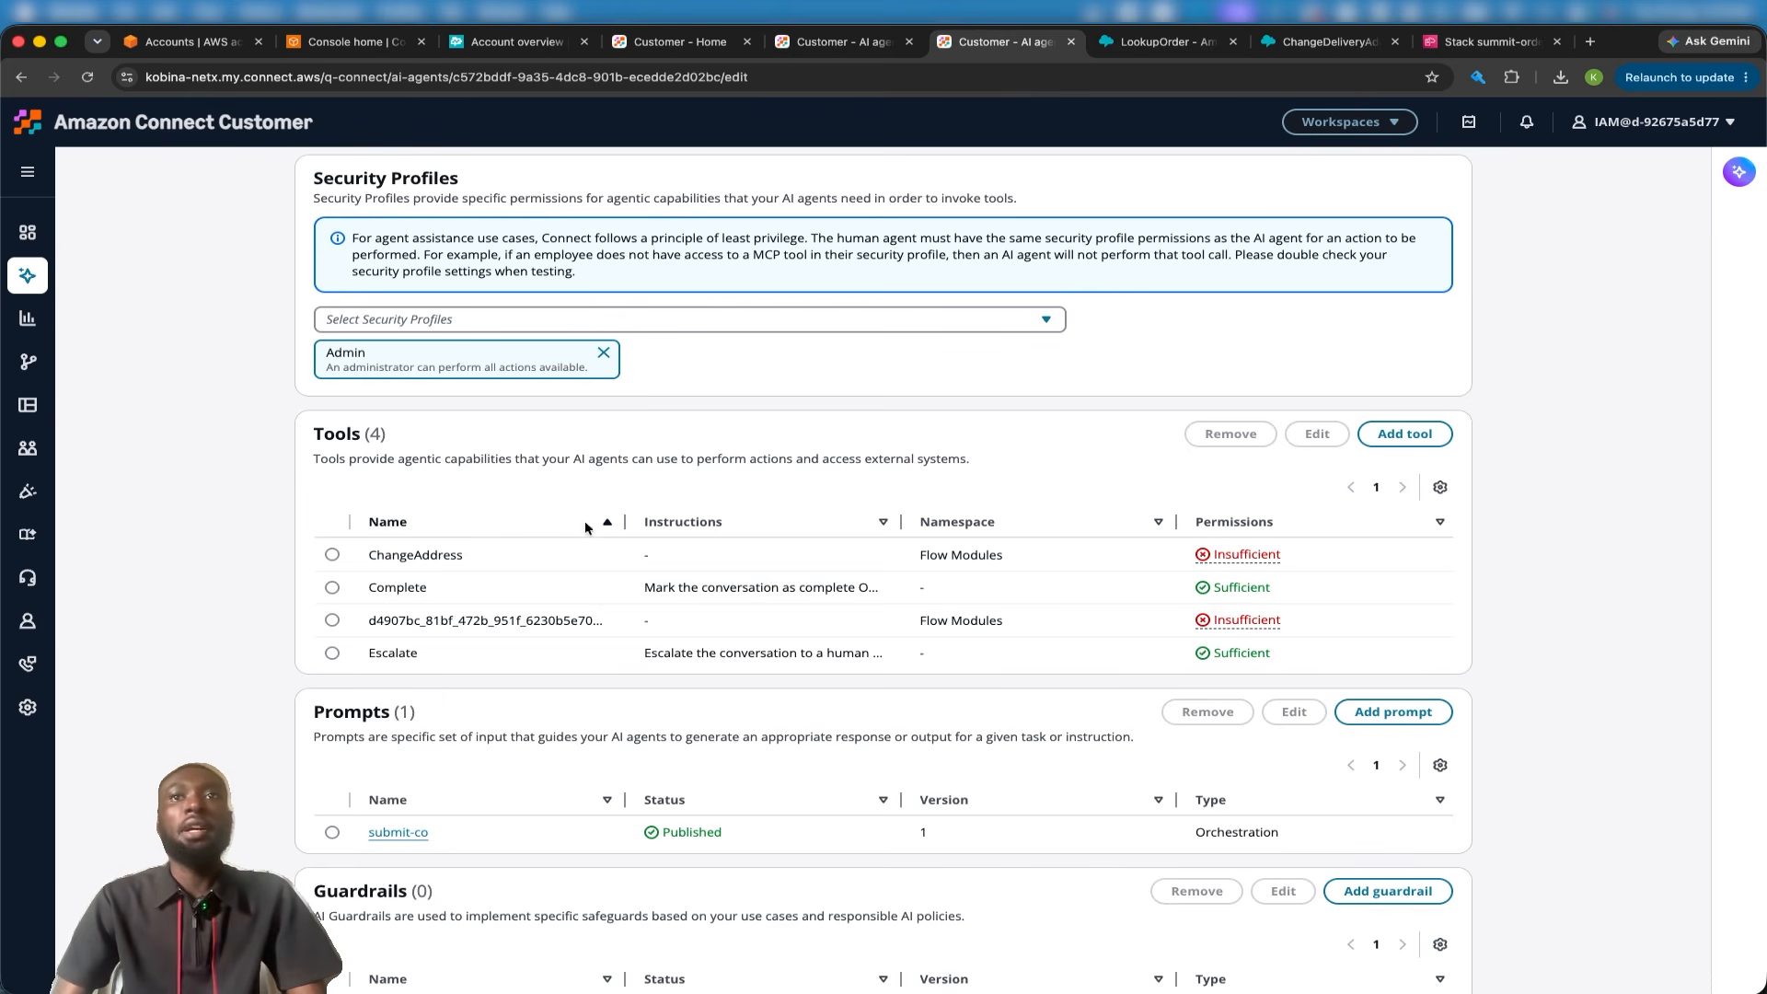
Check the permission status of the ChangeAddress tool and open the Admin security profile
left_click(1267, 556)
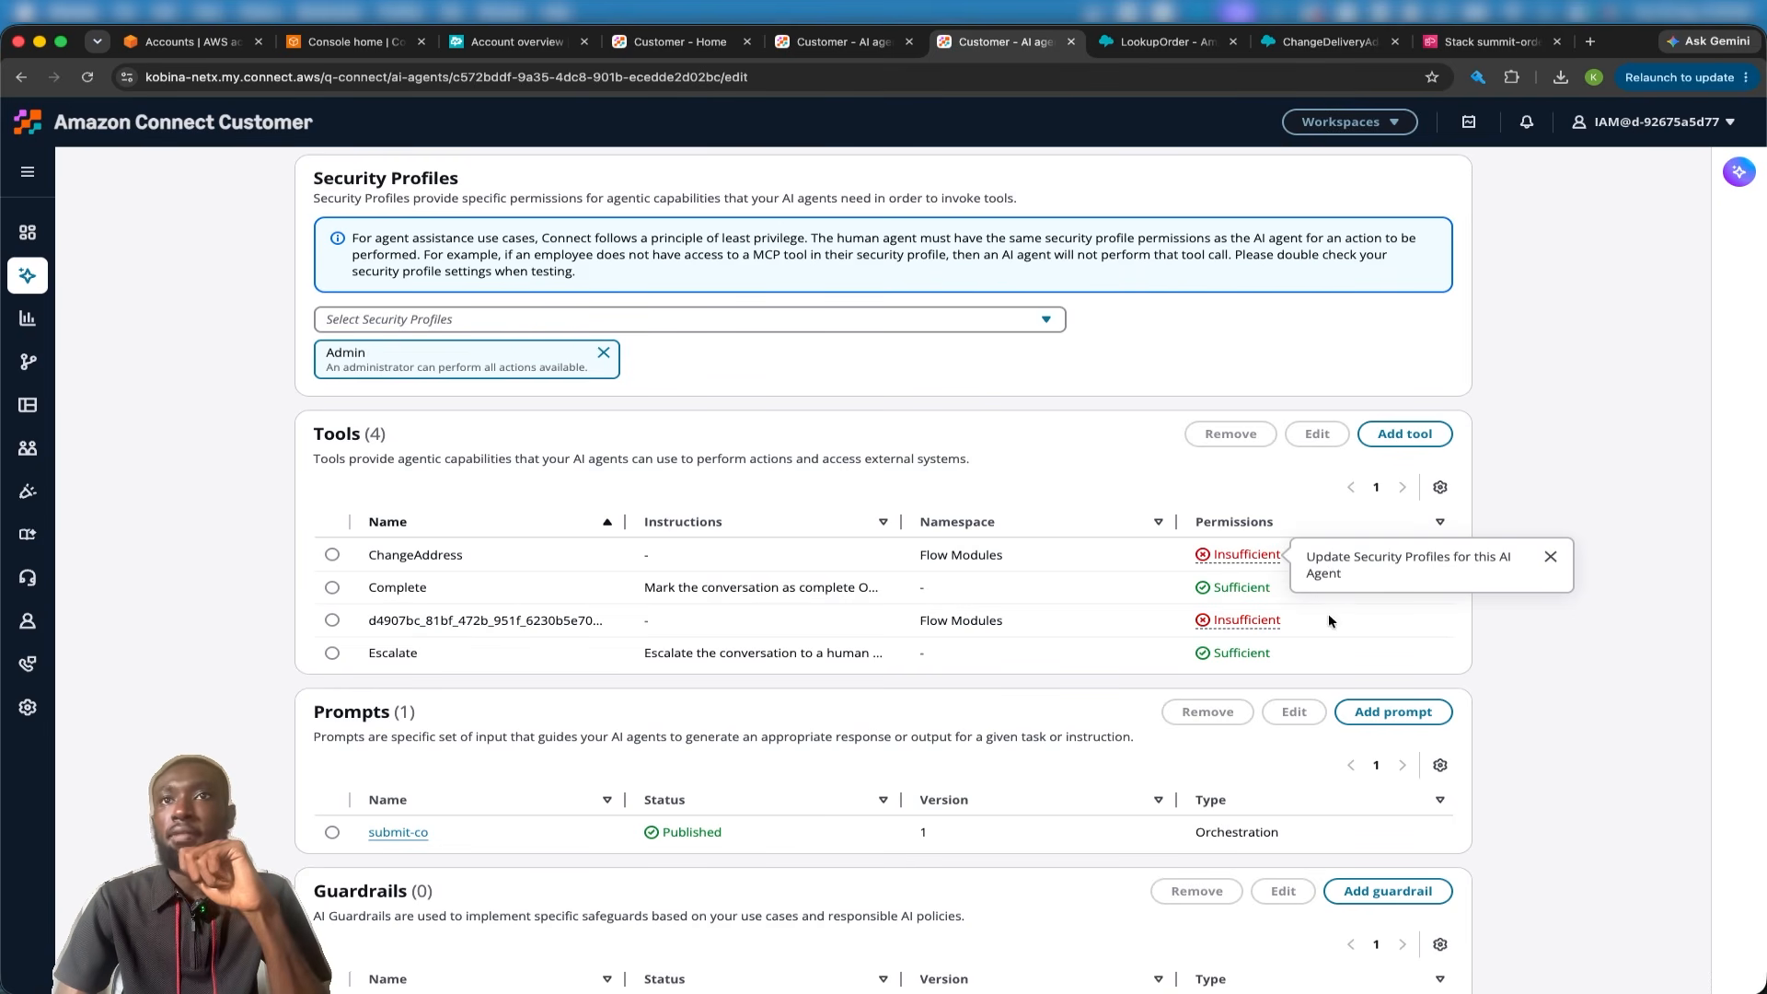
left_click(976, 649)
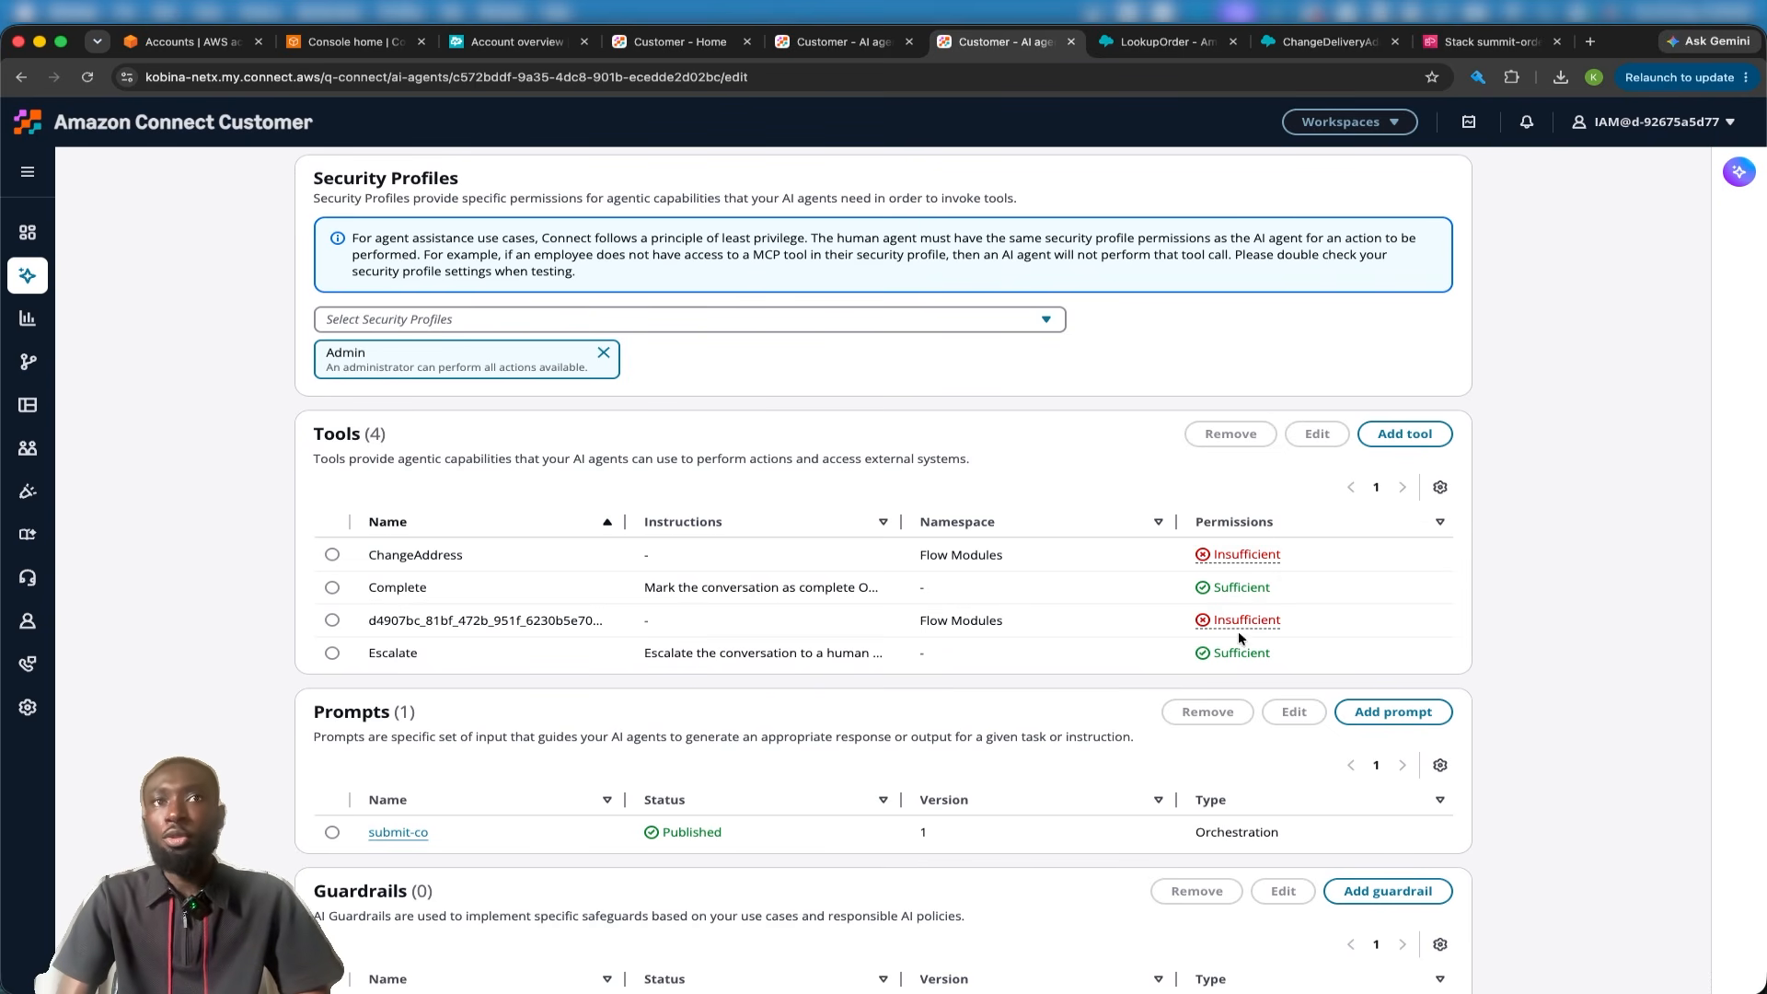
mouse_move(34, 447)
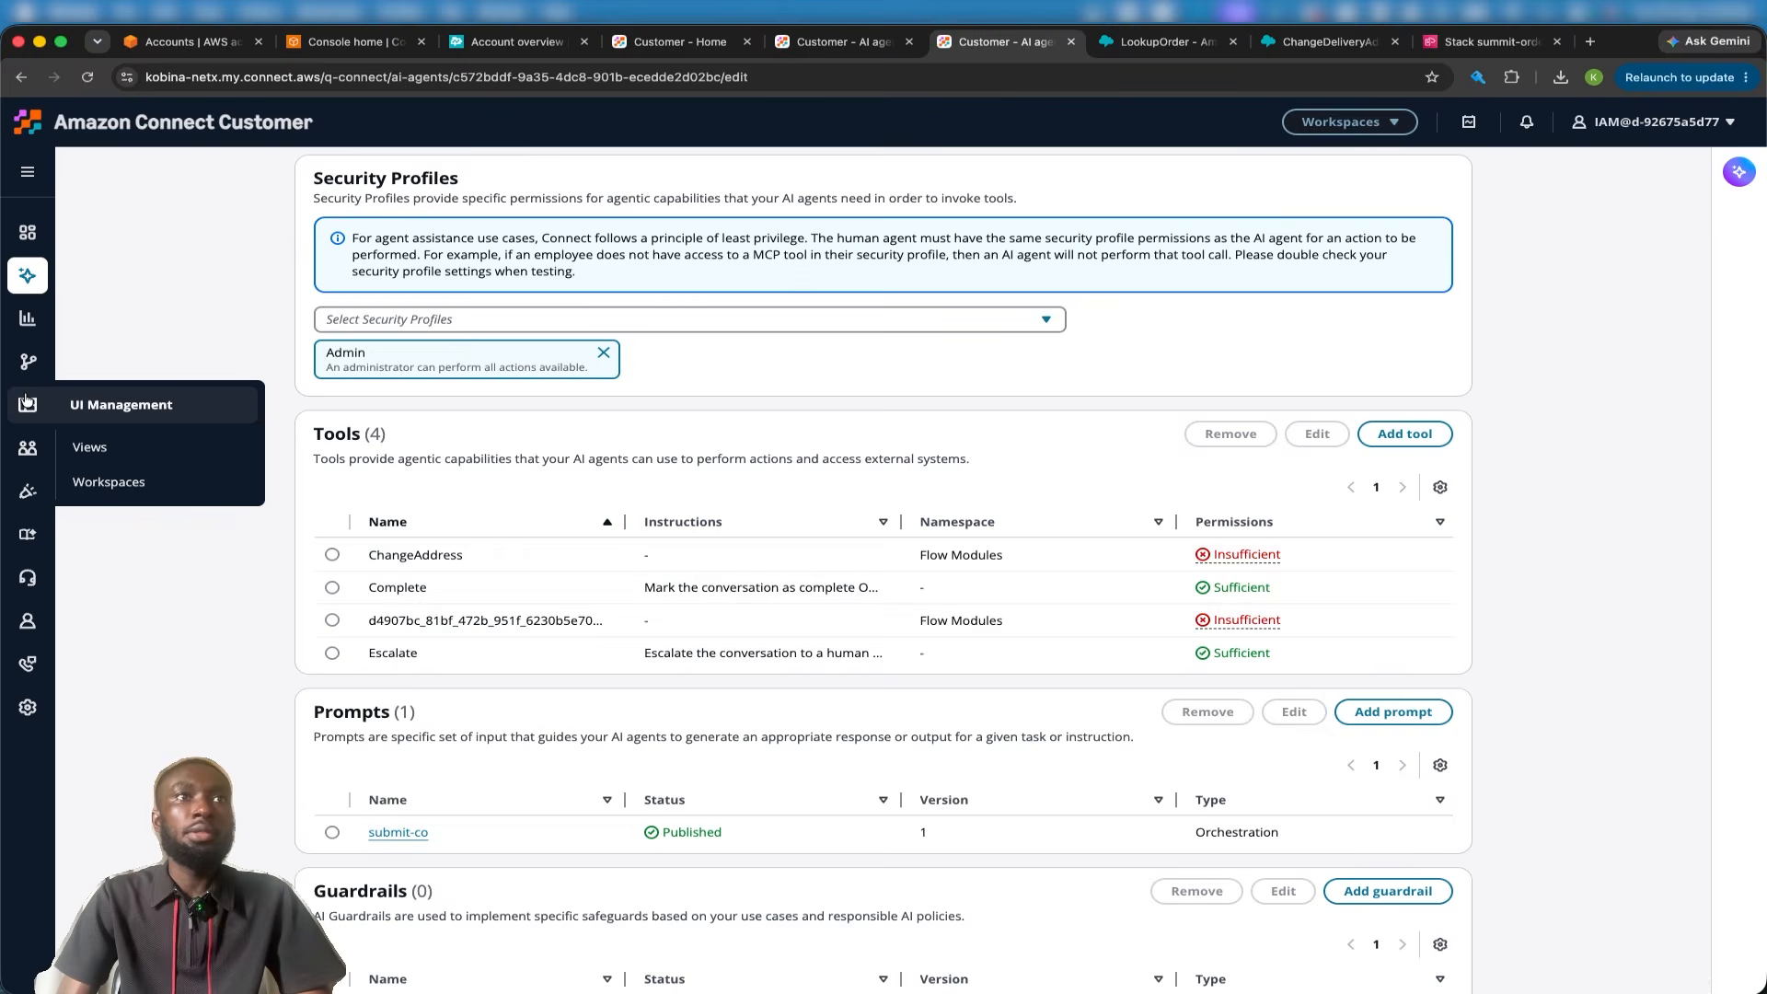
mouse_move(24, 370)
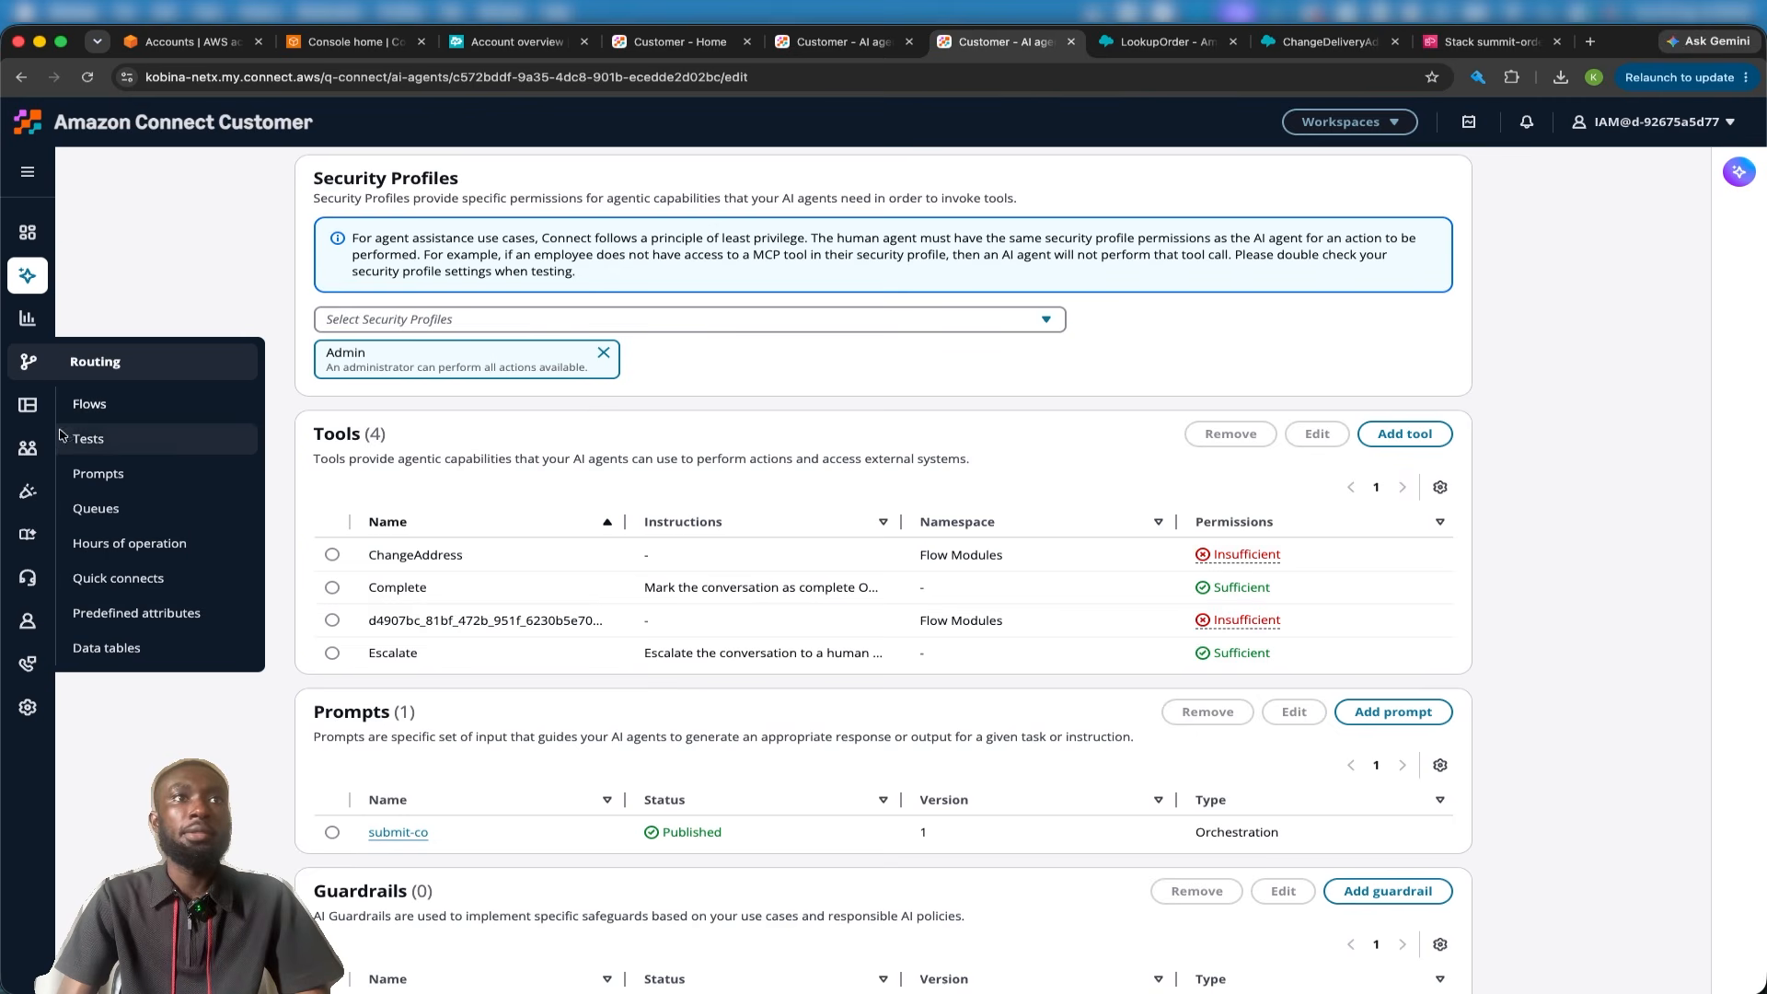
left_click(108, 594)
left_click(163, 429)
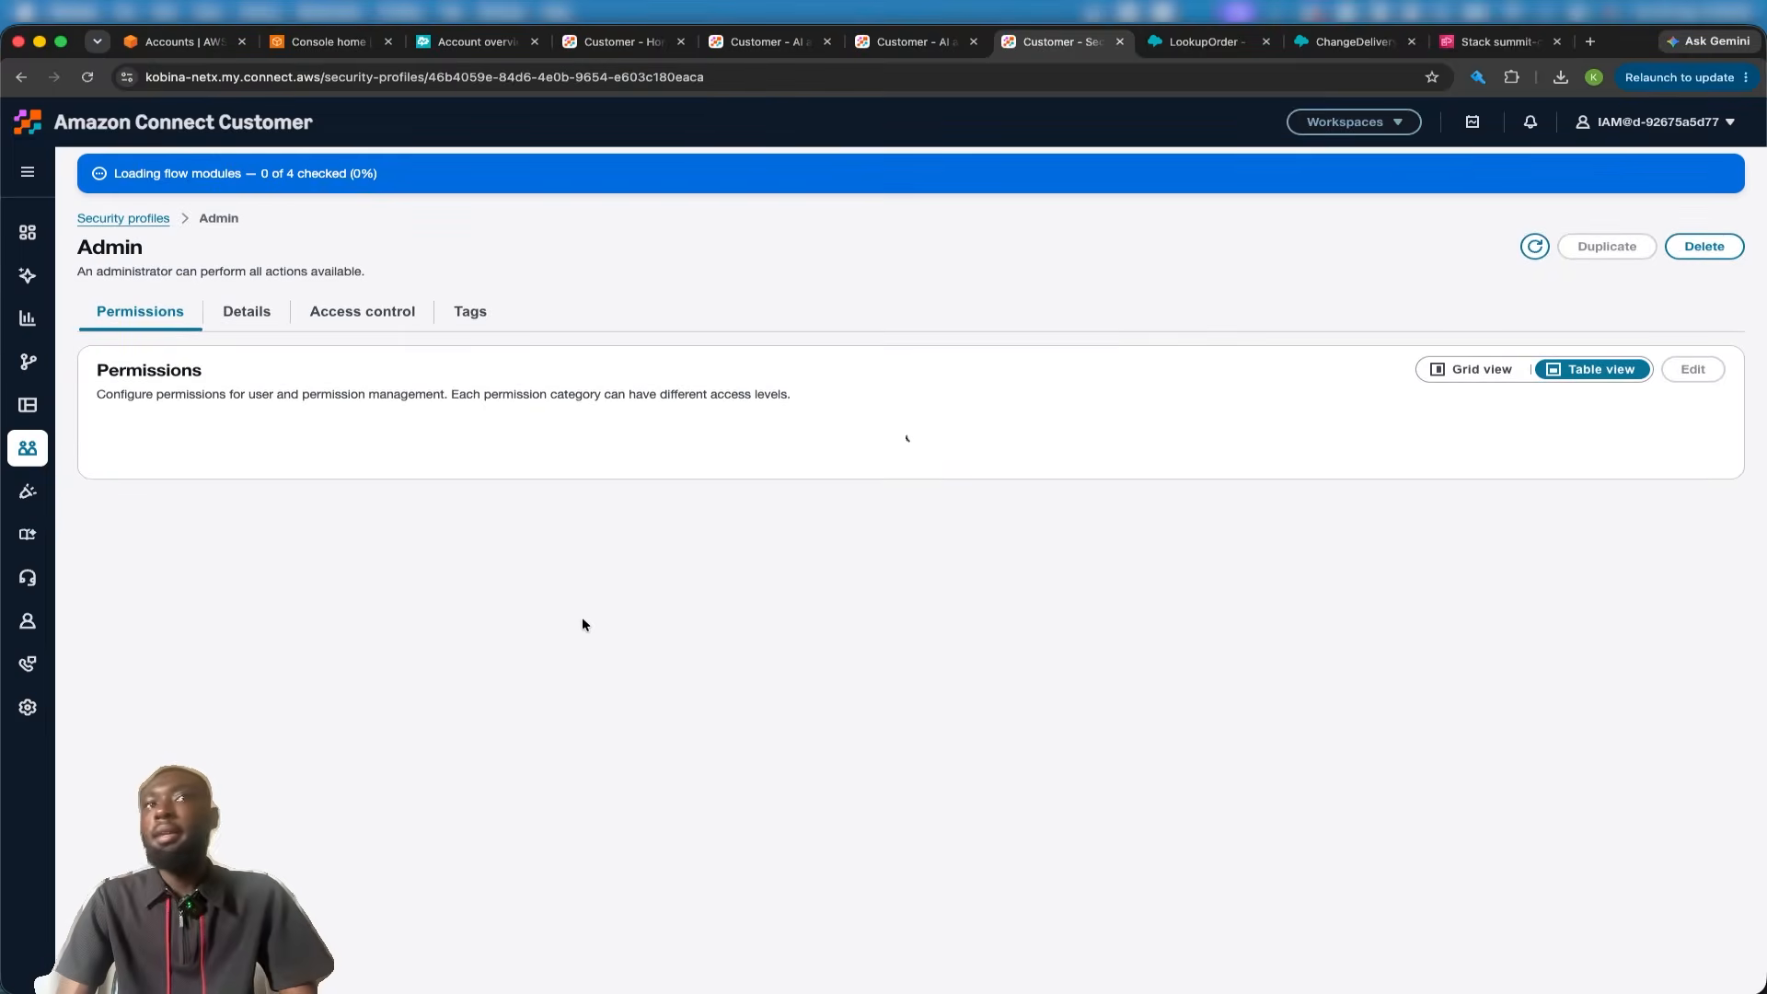
Edit the Admin profile's permissions to enable access to the ChangeDeliveryAddress and LookupOrder flow modules
scroll(560, 451, "down", 20)
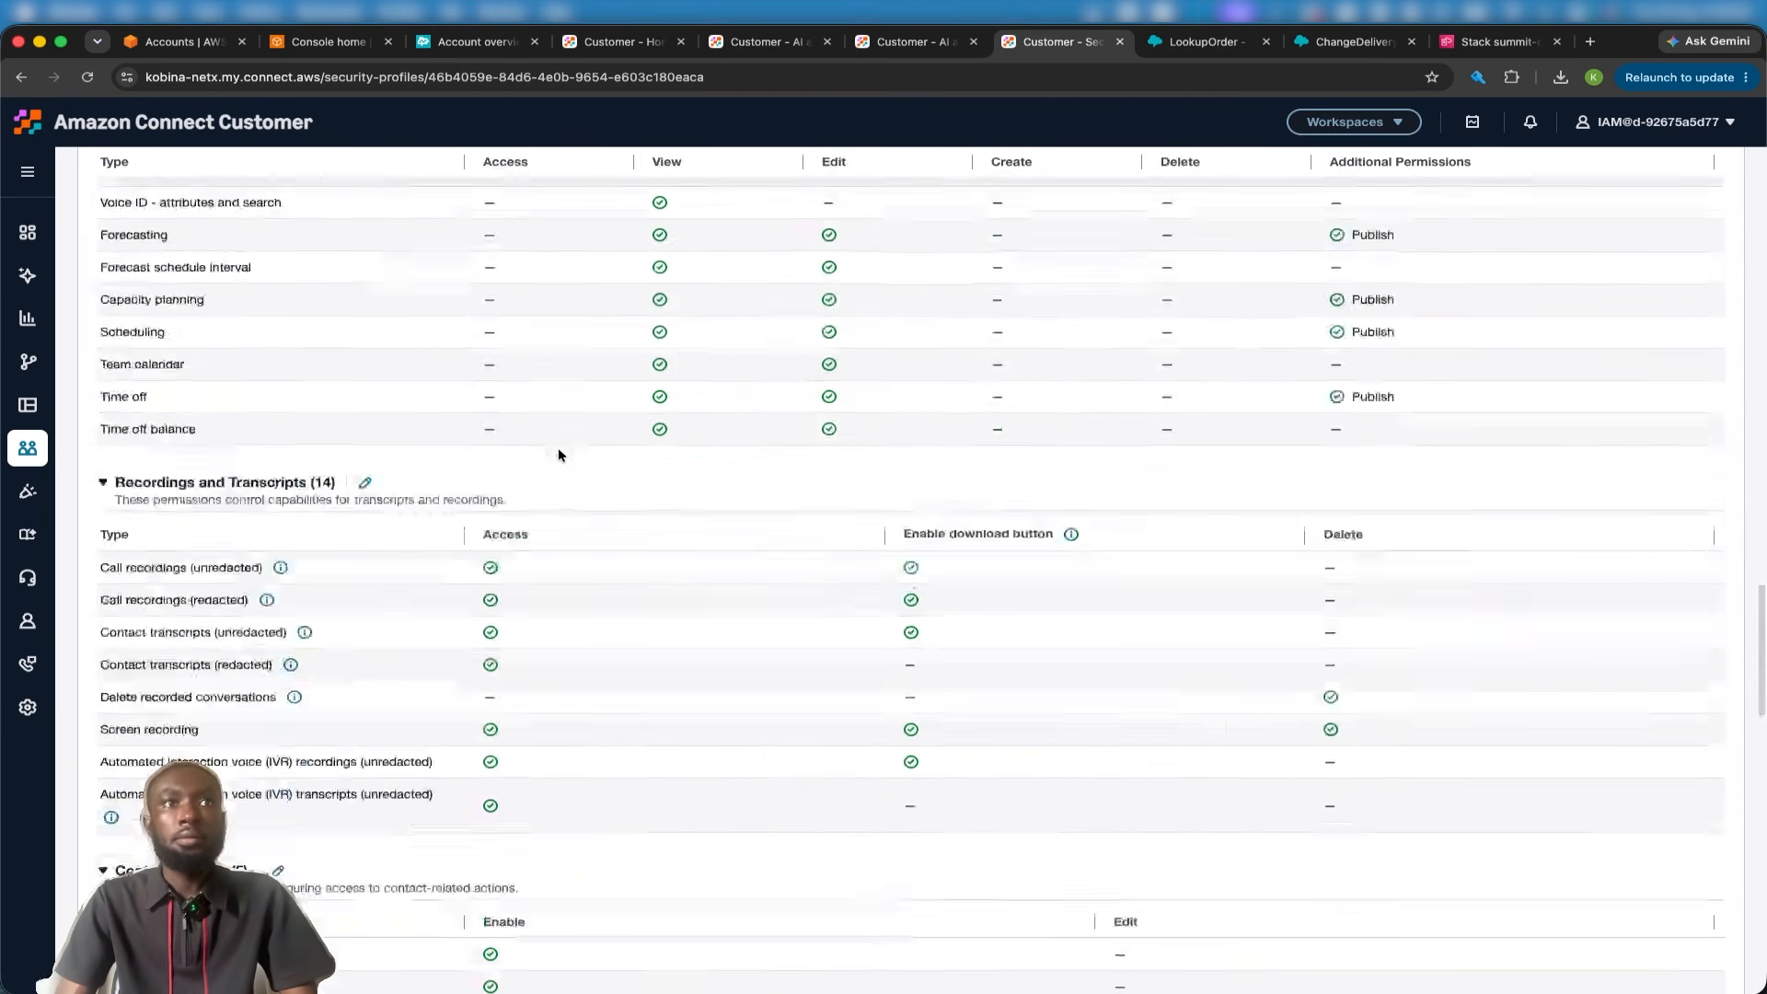
scroll(519, 863, "up", 20)
left_click(1691, 322)
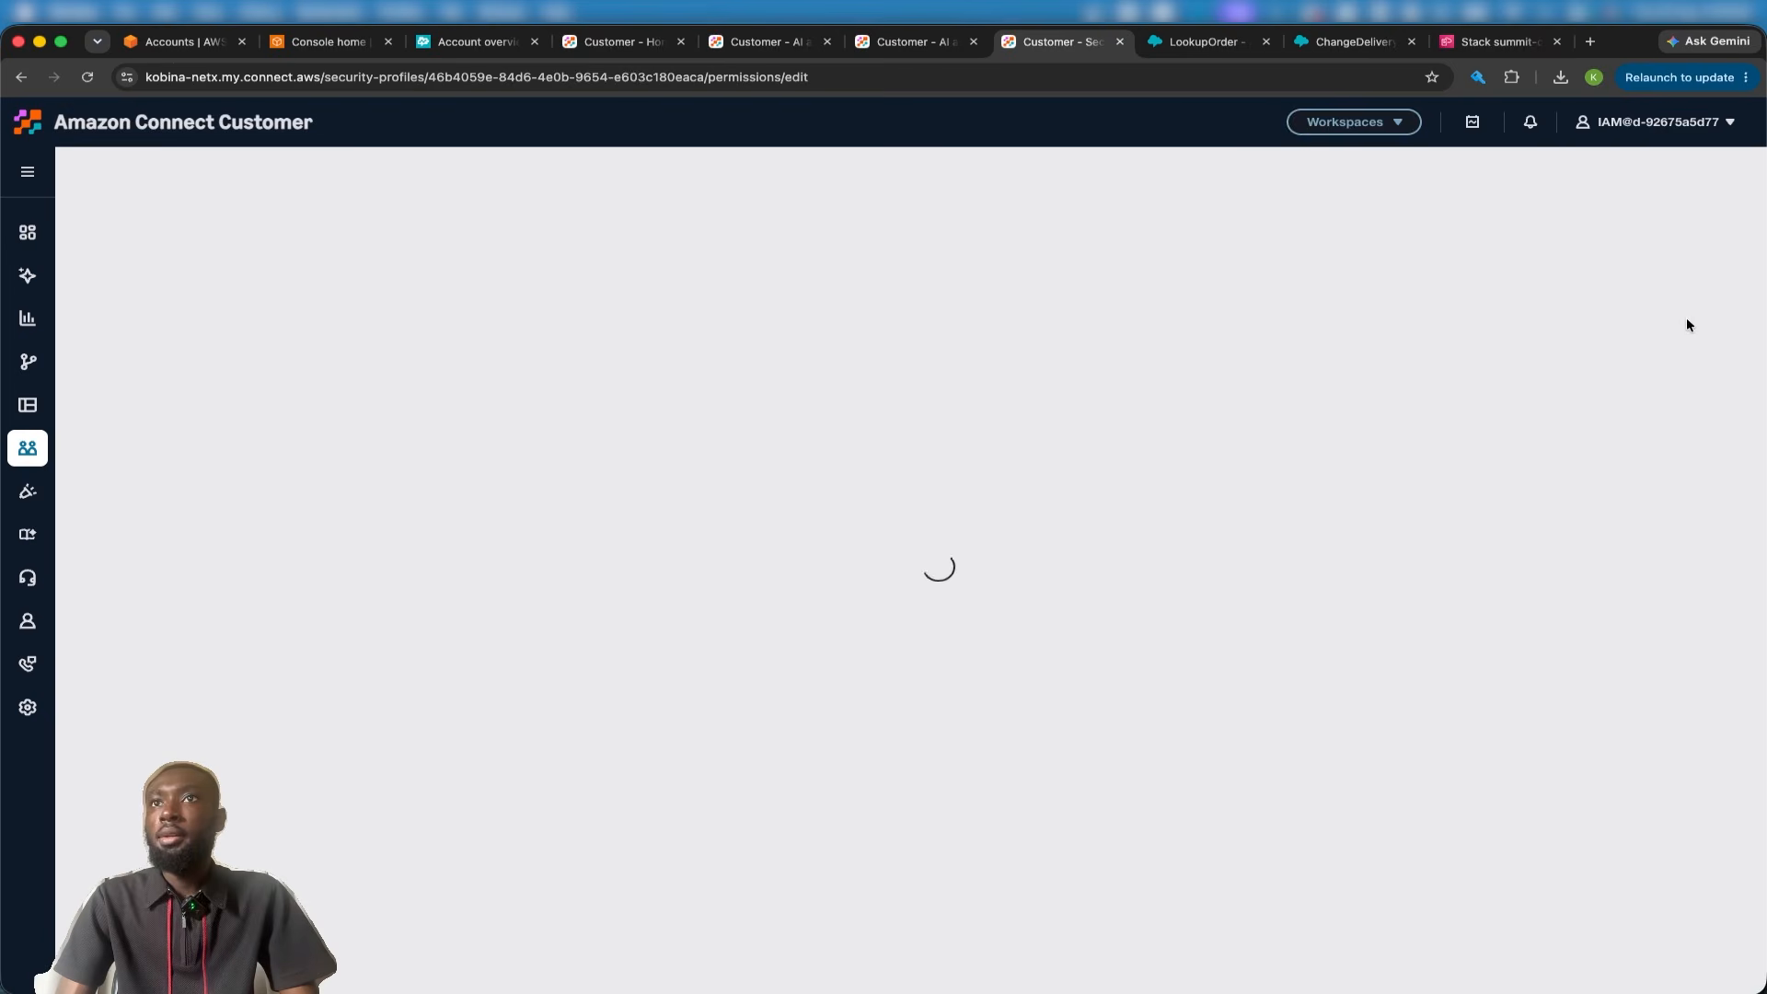
scroll(1150, 656, "down", 20)
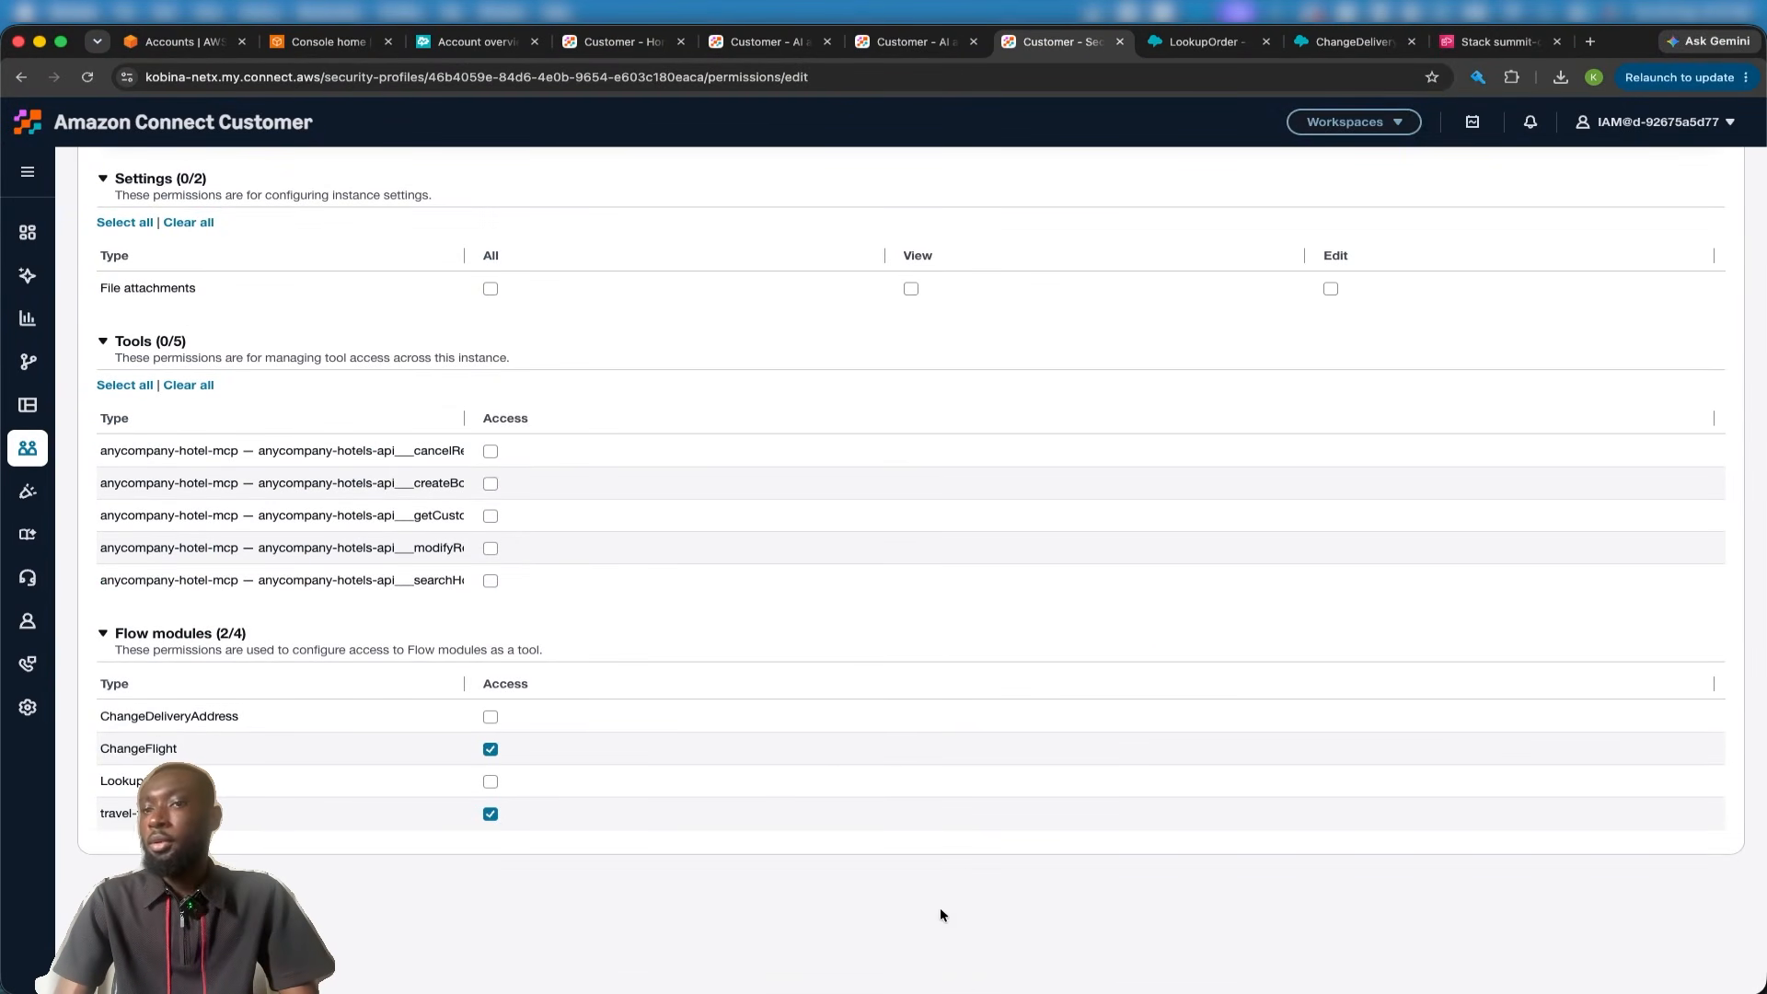
double_click(109, 780)
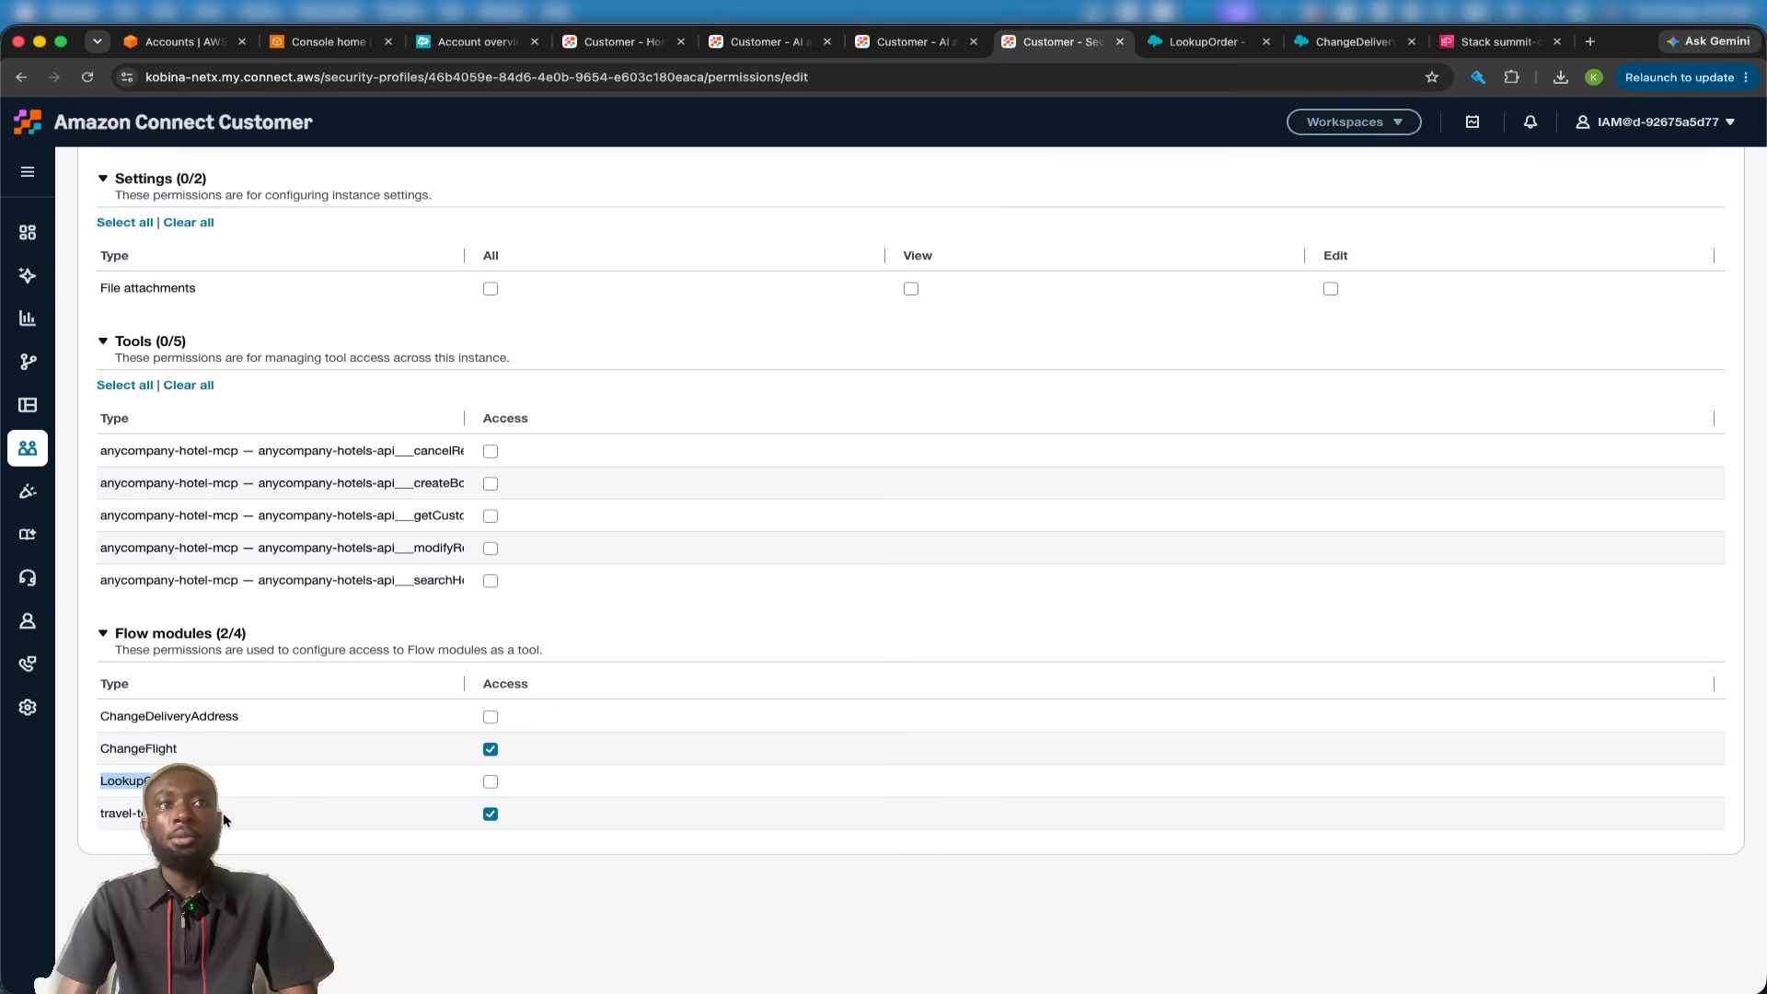
left_click(490, 717)
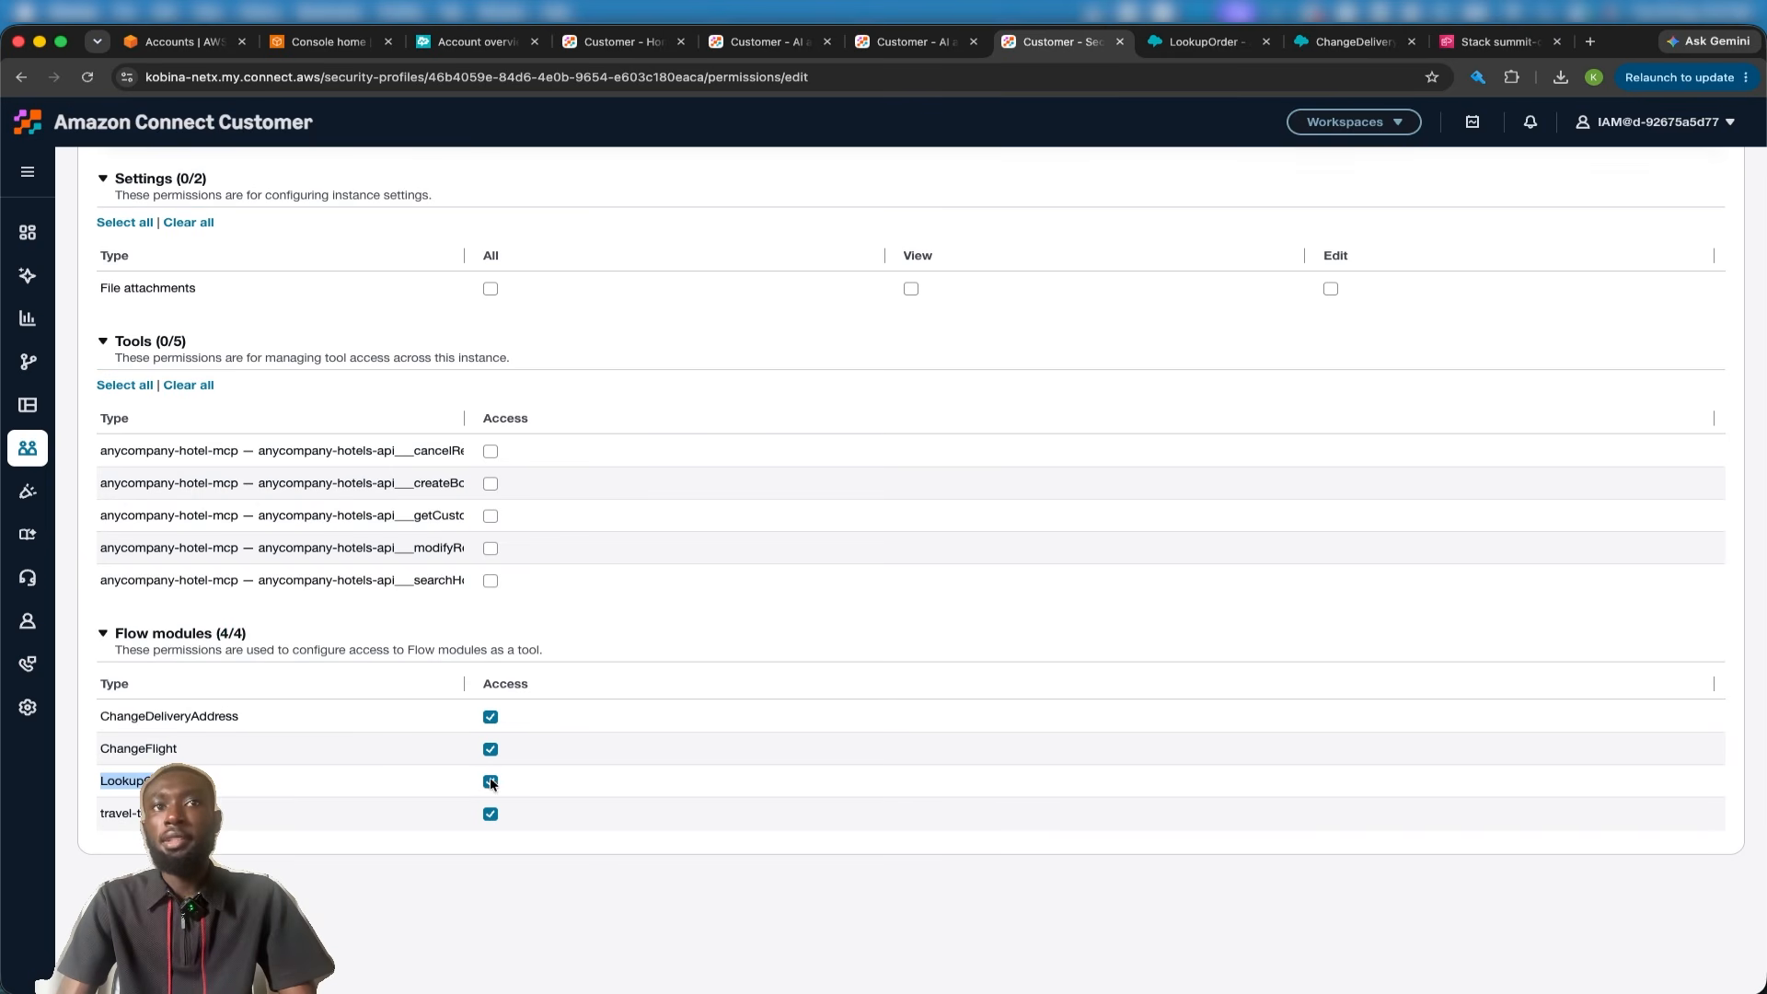
Save the Admin security profile with the updated flow module permissions
scroll(1041, 515, "up", 15)
scroll(1622, 223, "up", 15)
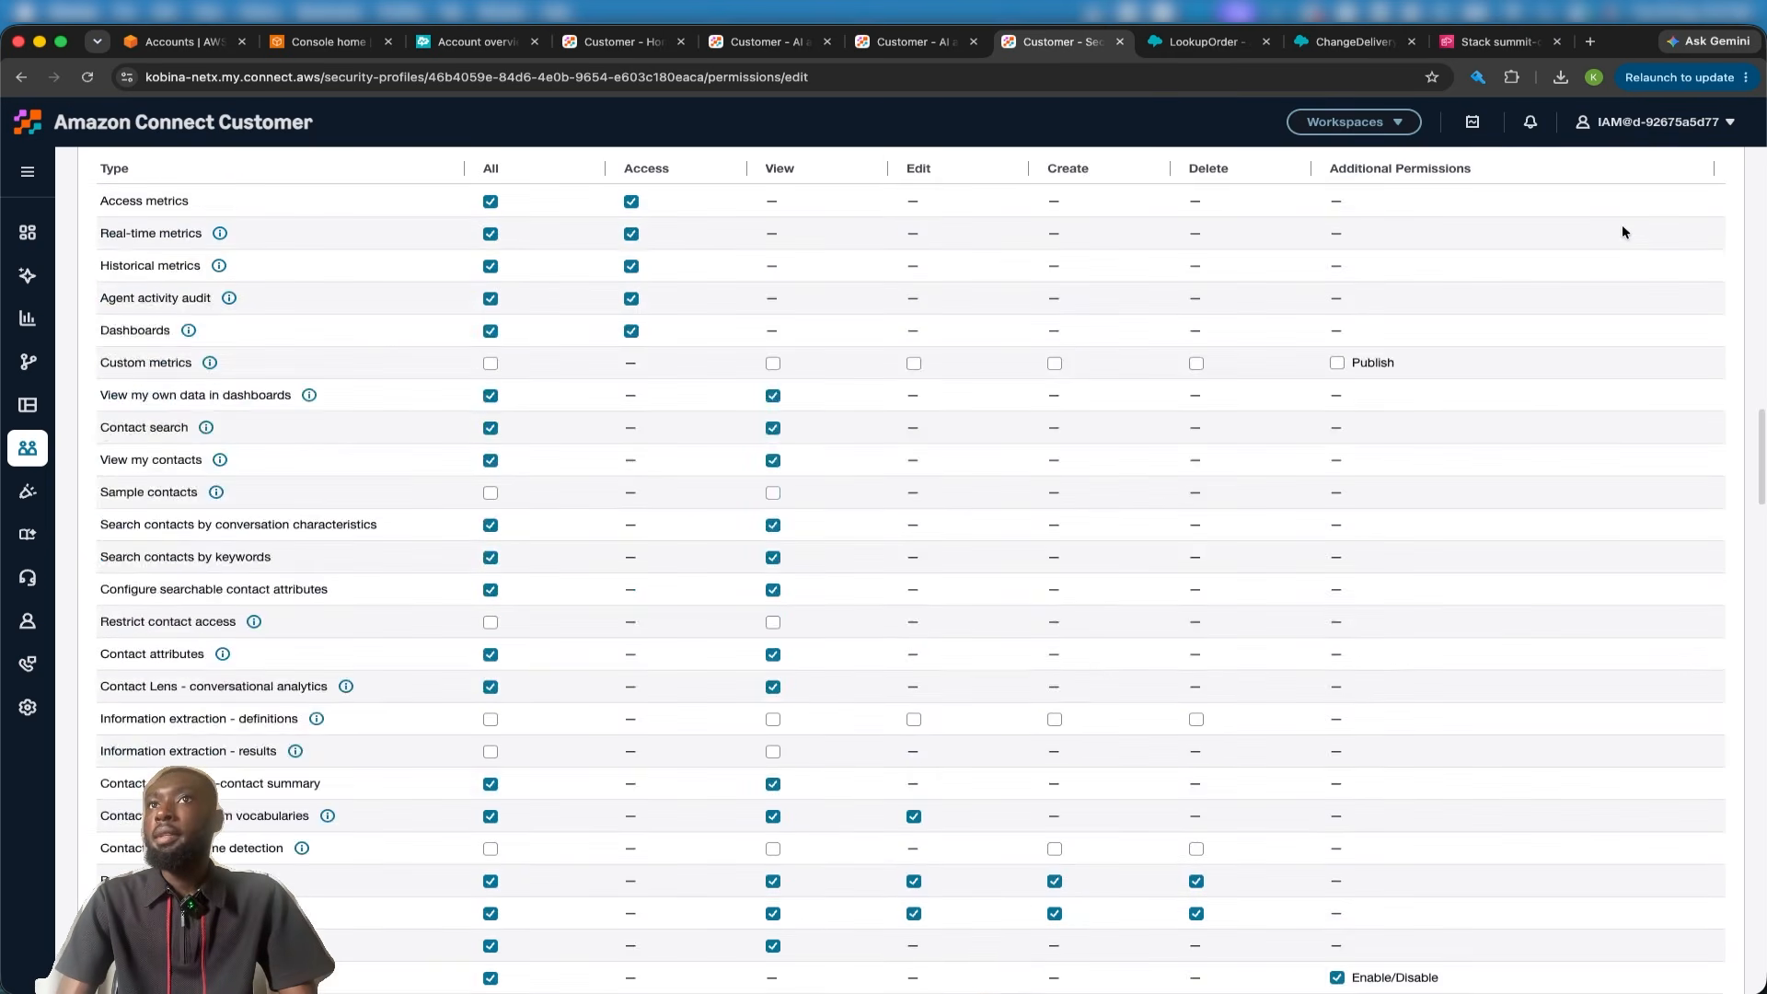
left_click(1707, 200)
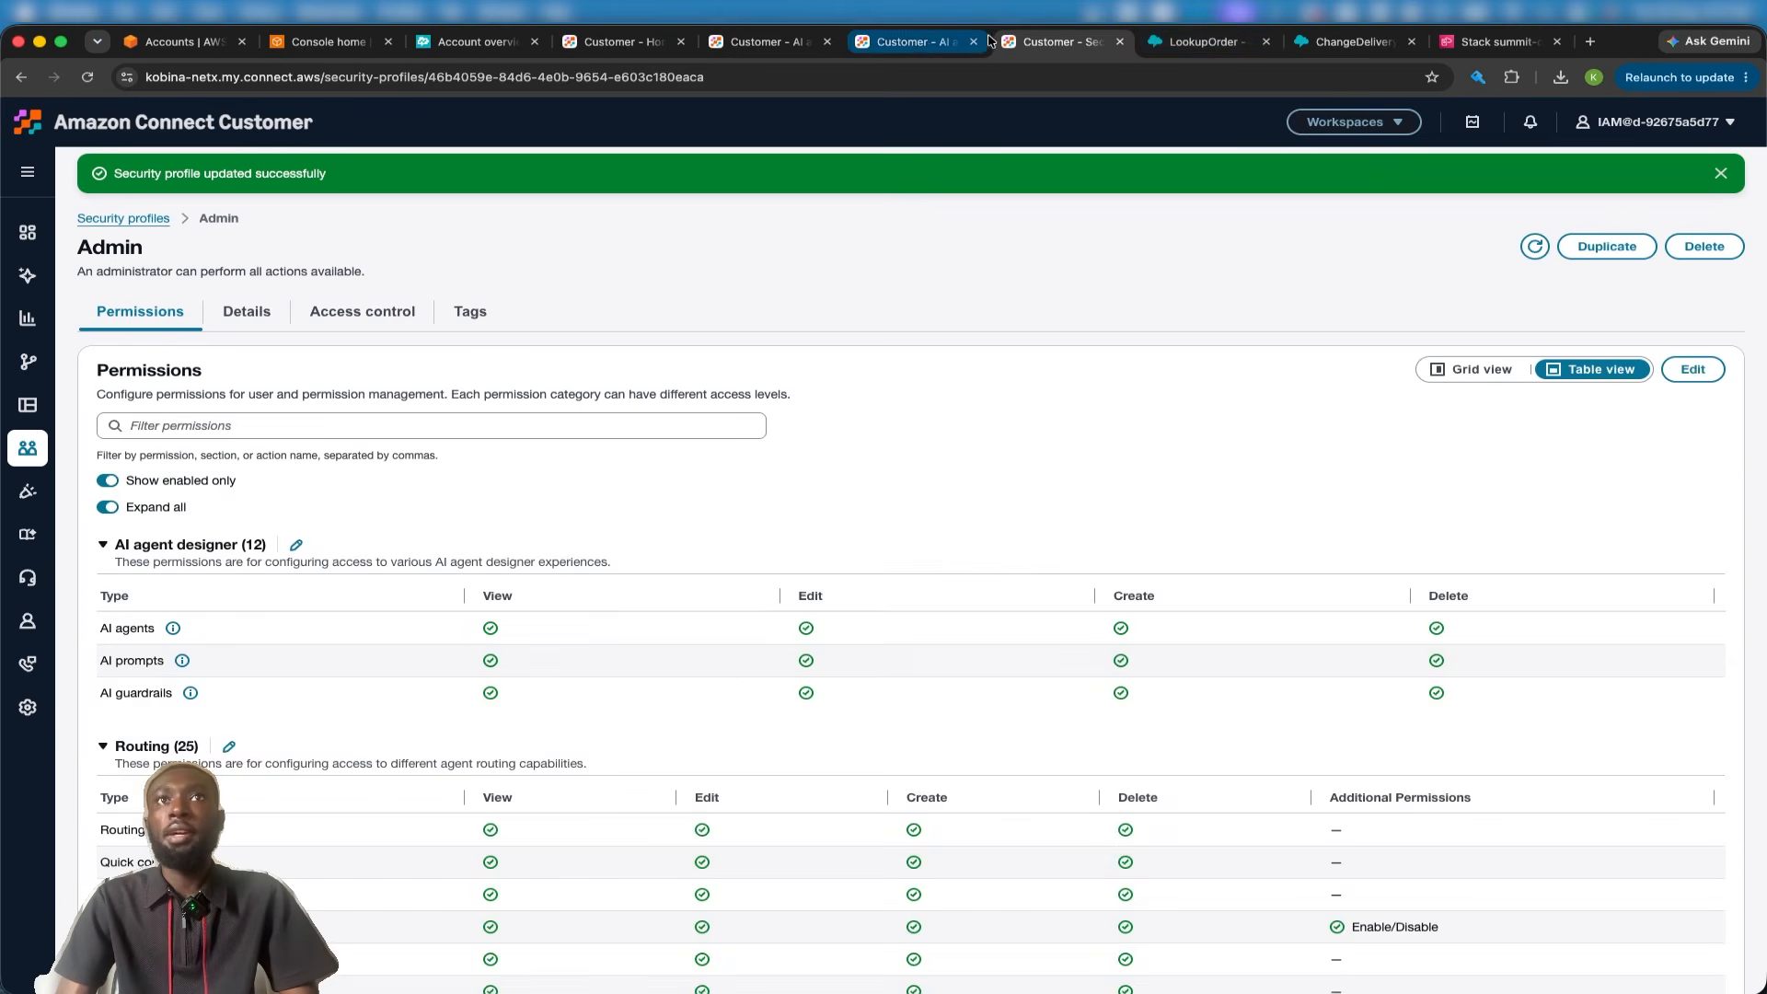
Return to the summit-co agent builder and save the AI agent
left_click(906, 43)
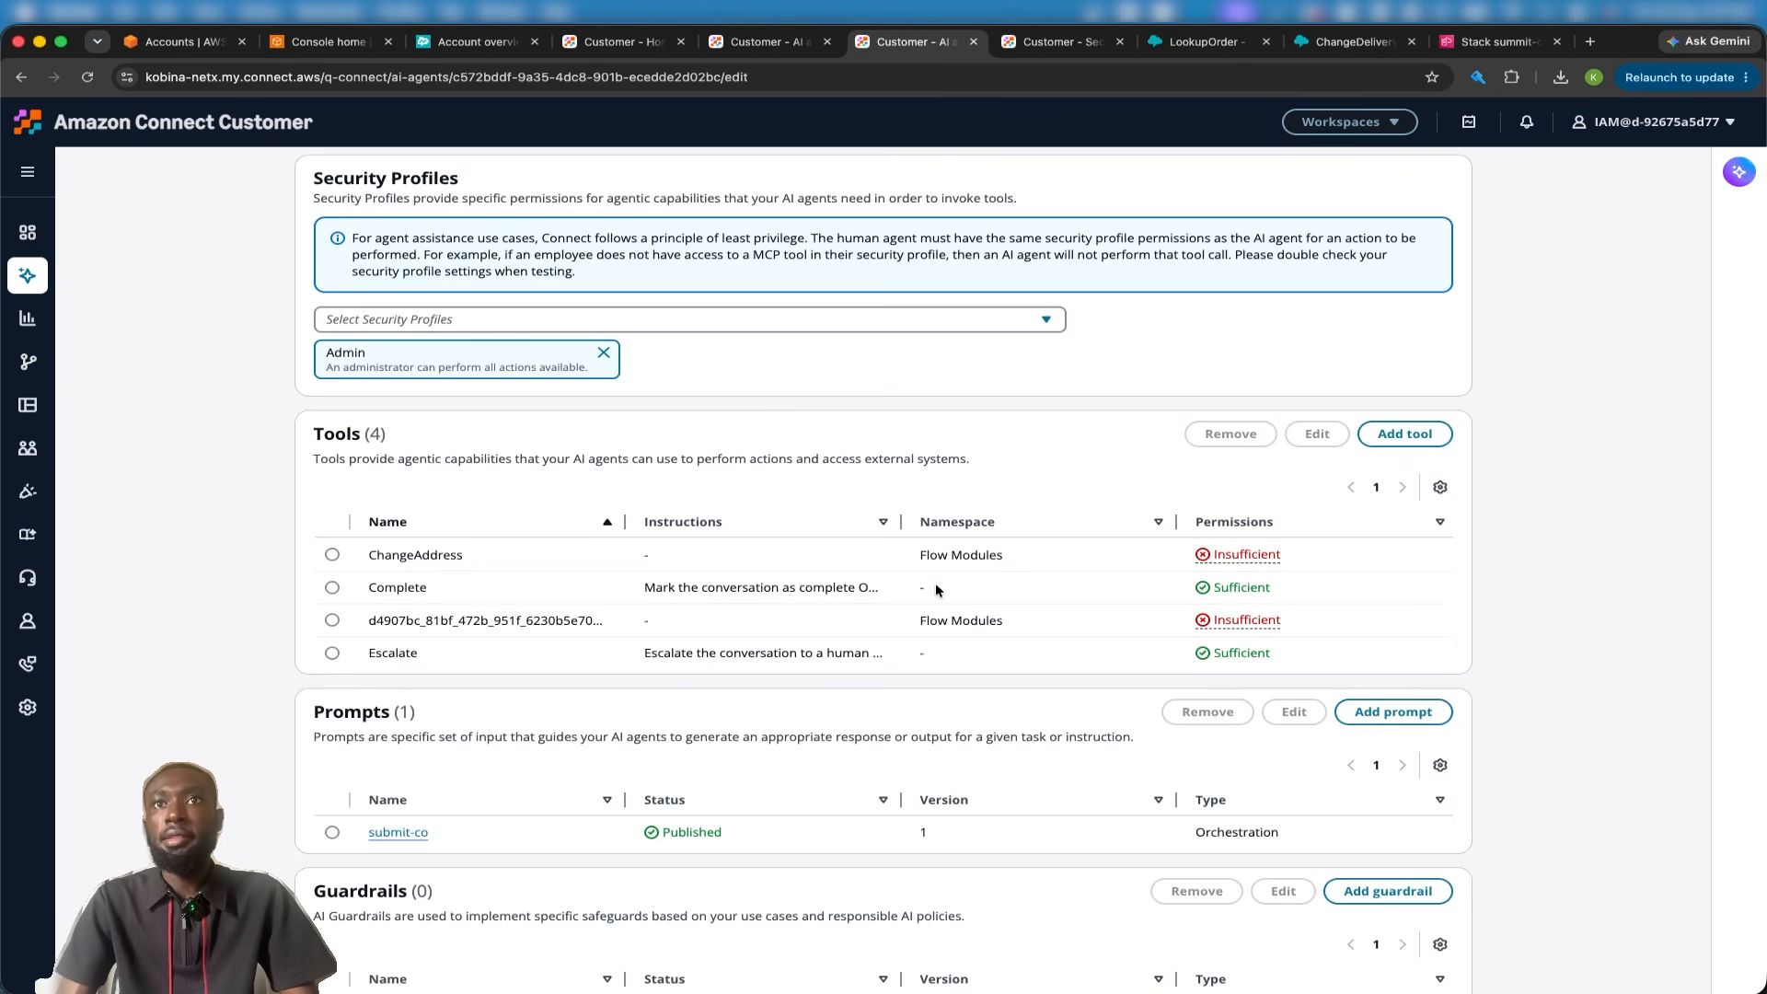
scroll(935, 583, "up", 6)
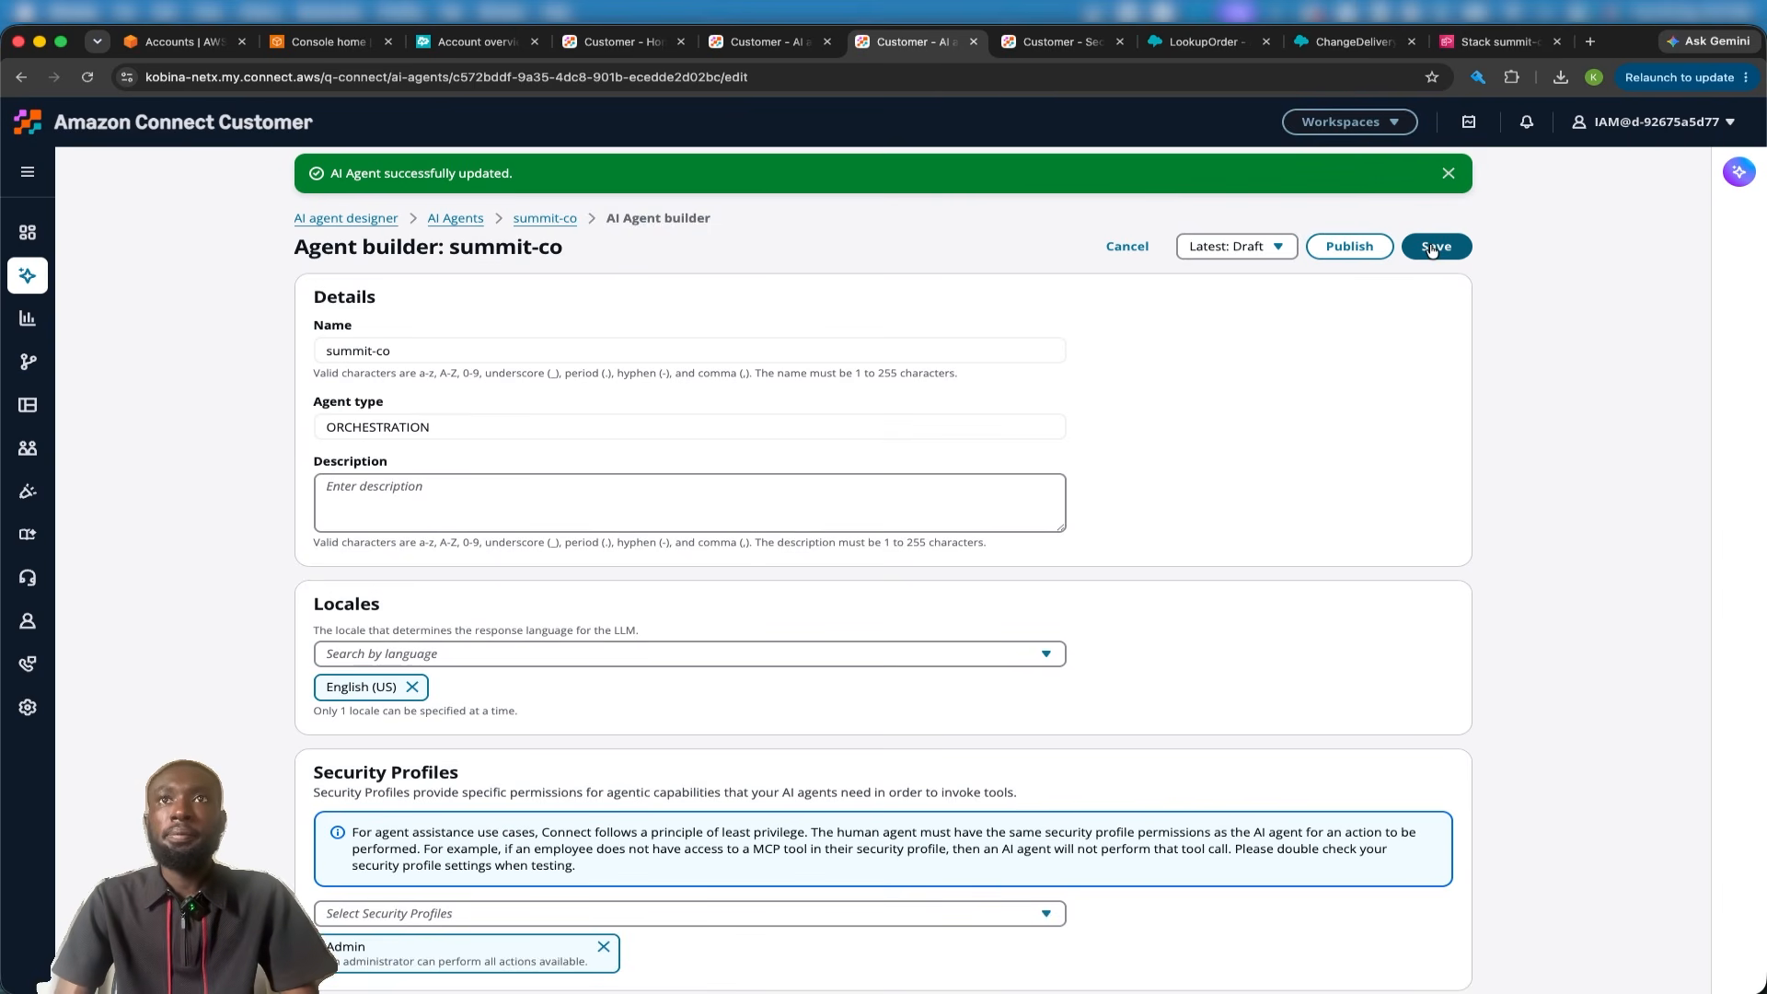
left_click(1432, 249)
scroll(1373, 356, "down", 7)
scroll(1373, 356, "up", 7)
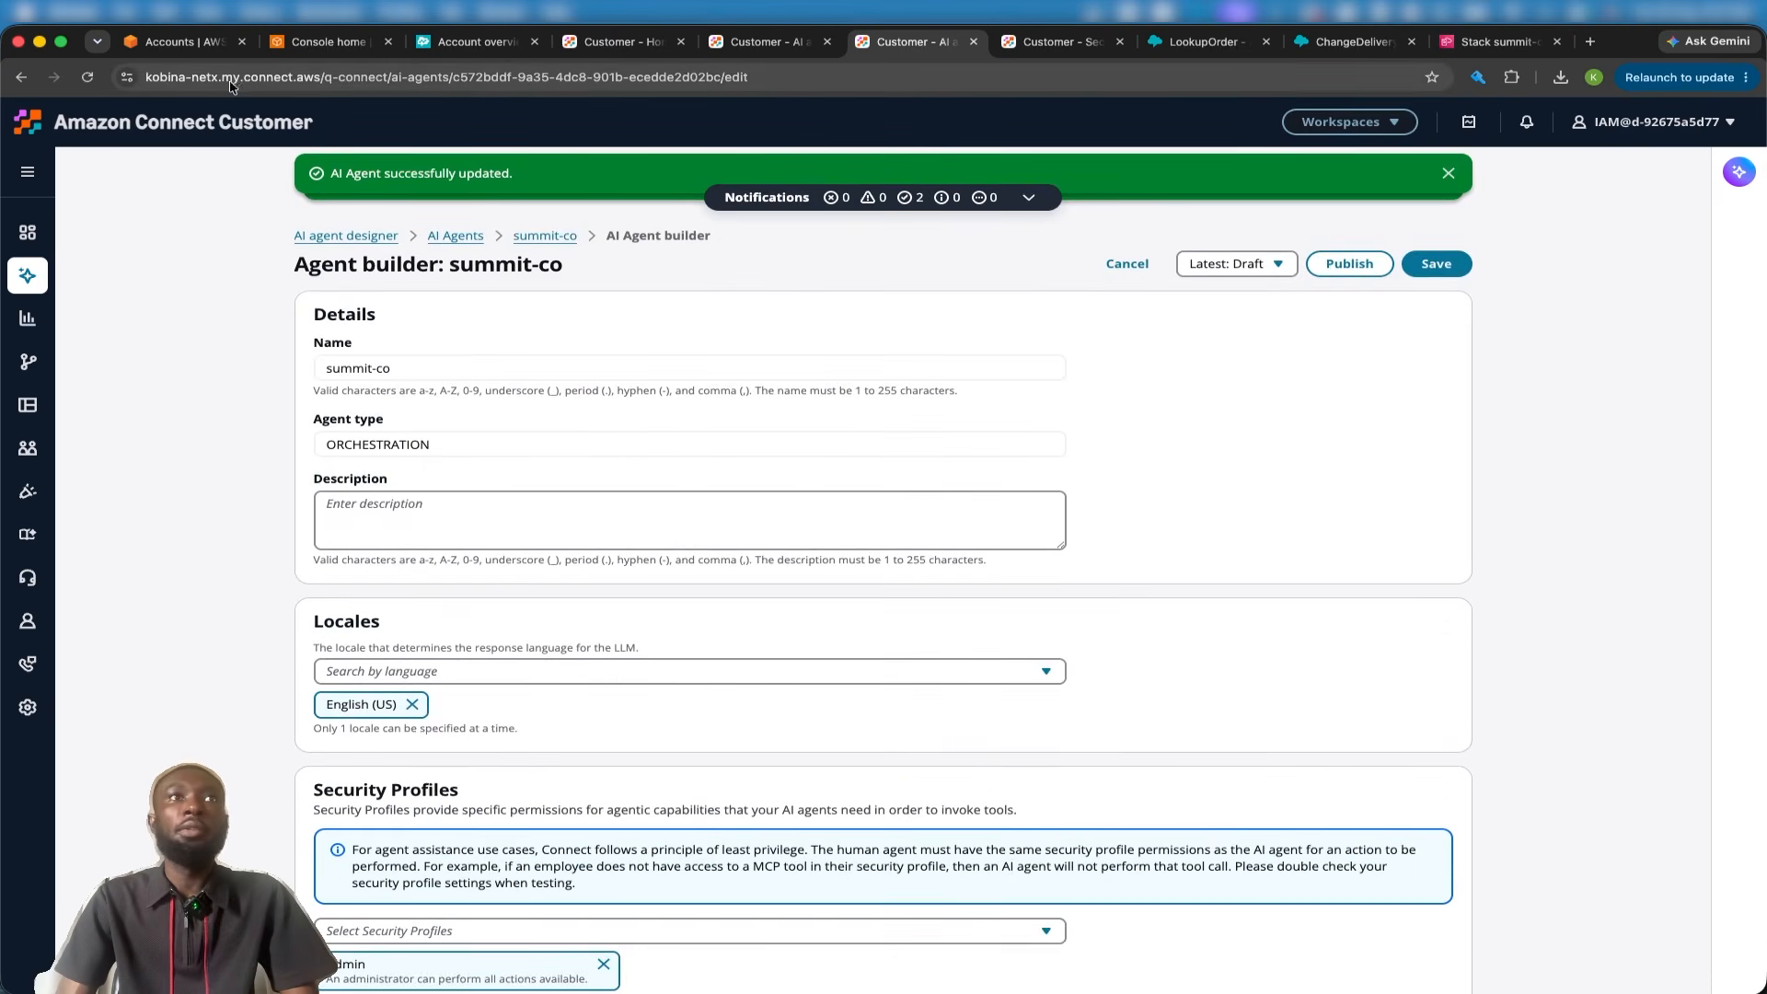
Reload the agent builder and check the permission status of the ChangeAddress and other flow module tools
left_click(88, 78)
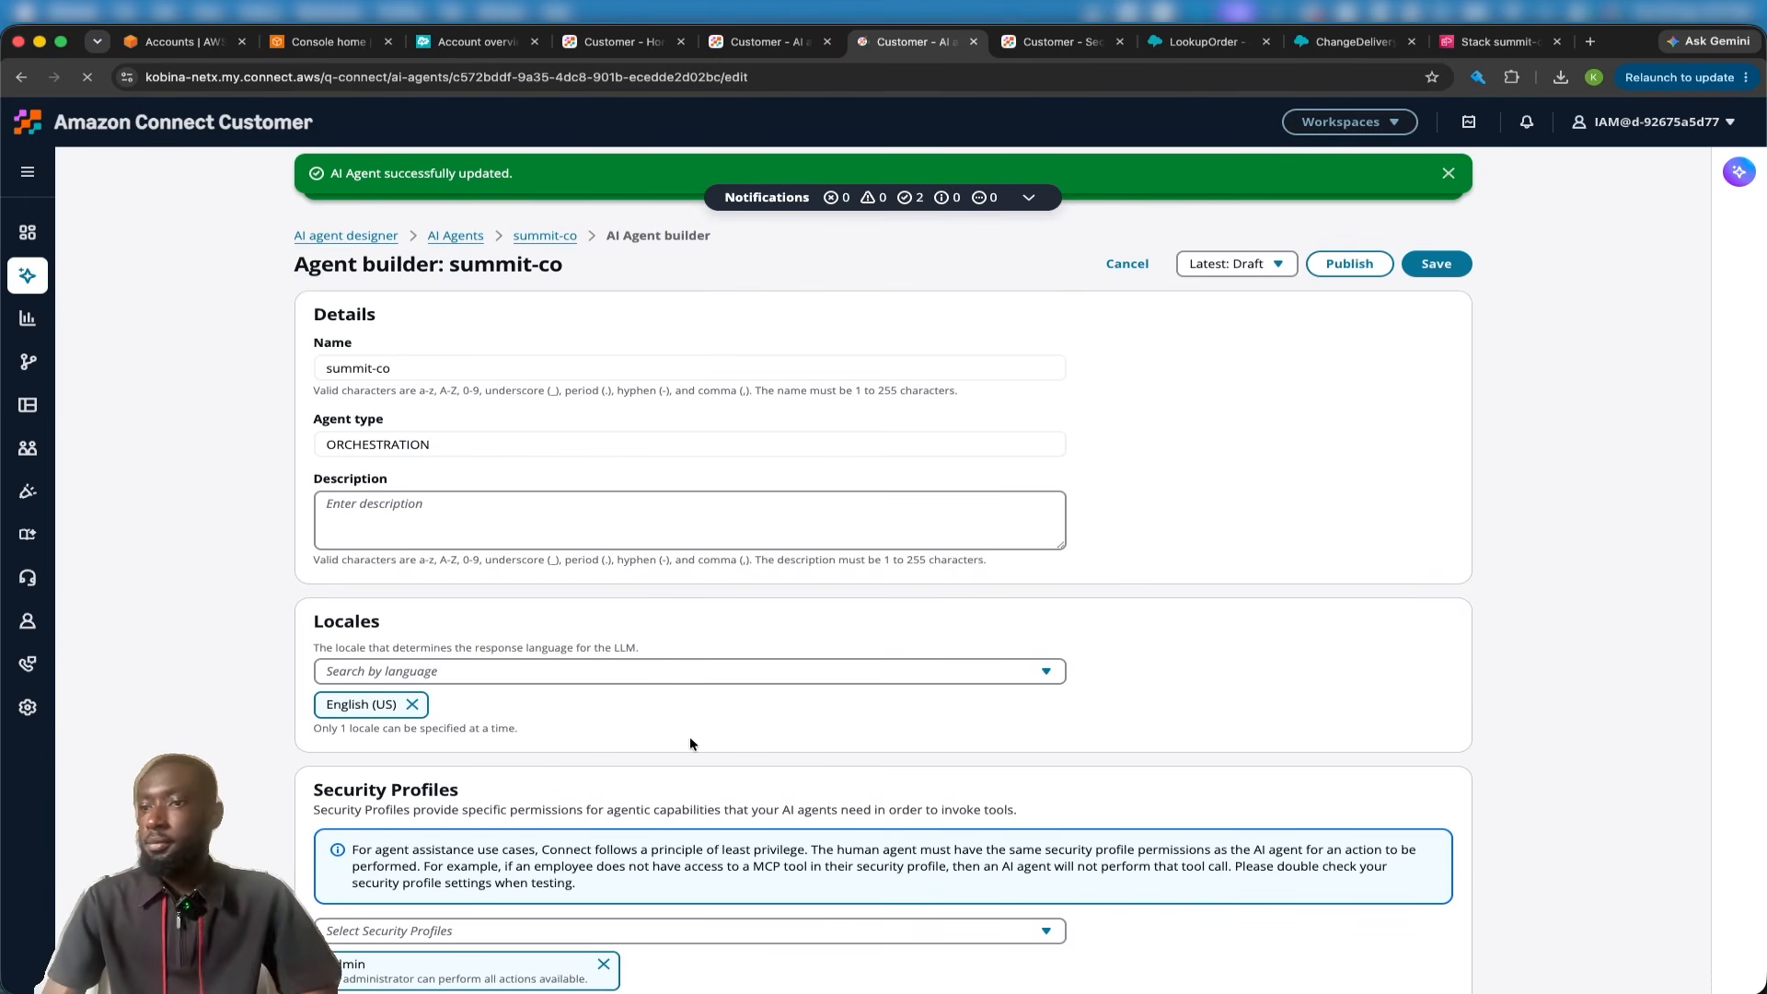
scroll(912, 722, "down", 7)
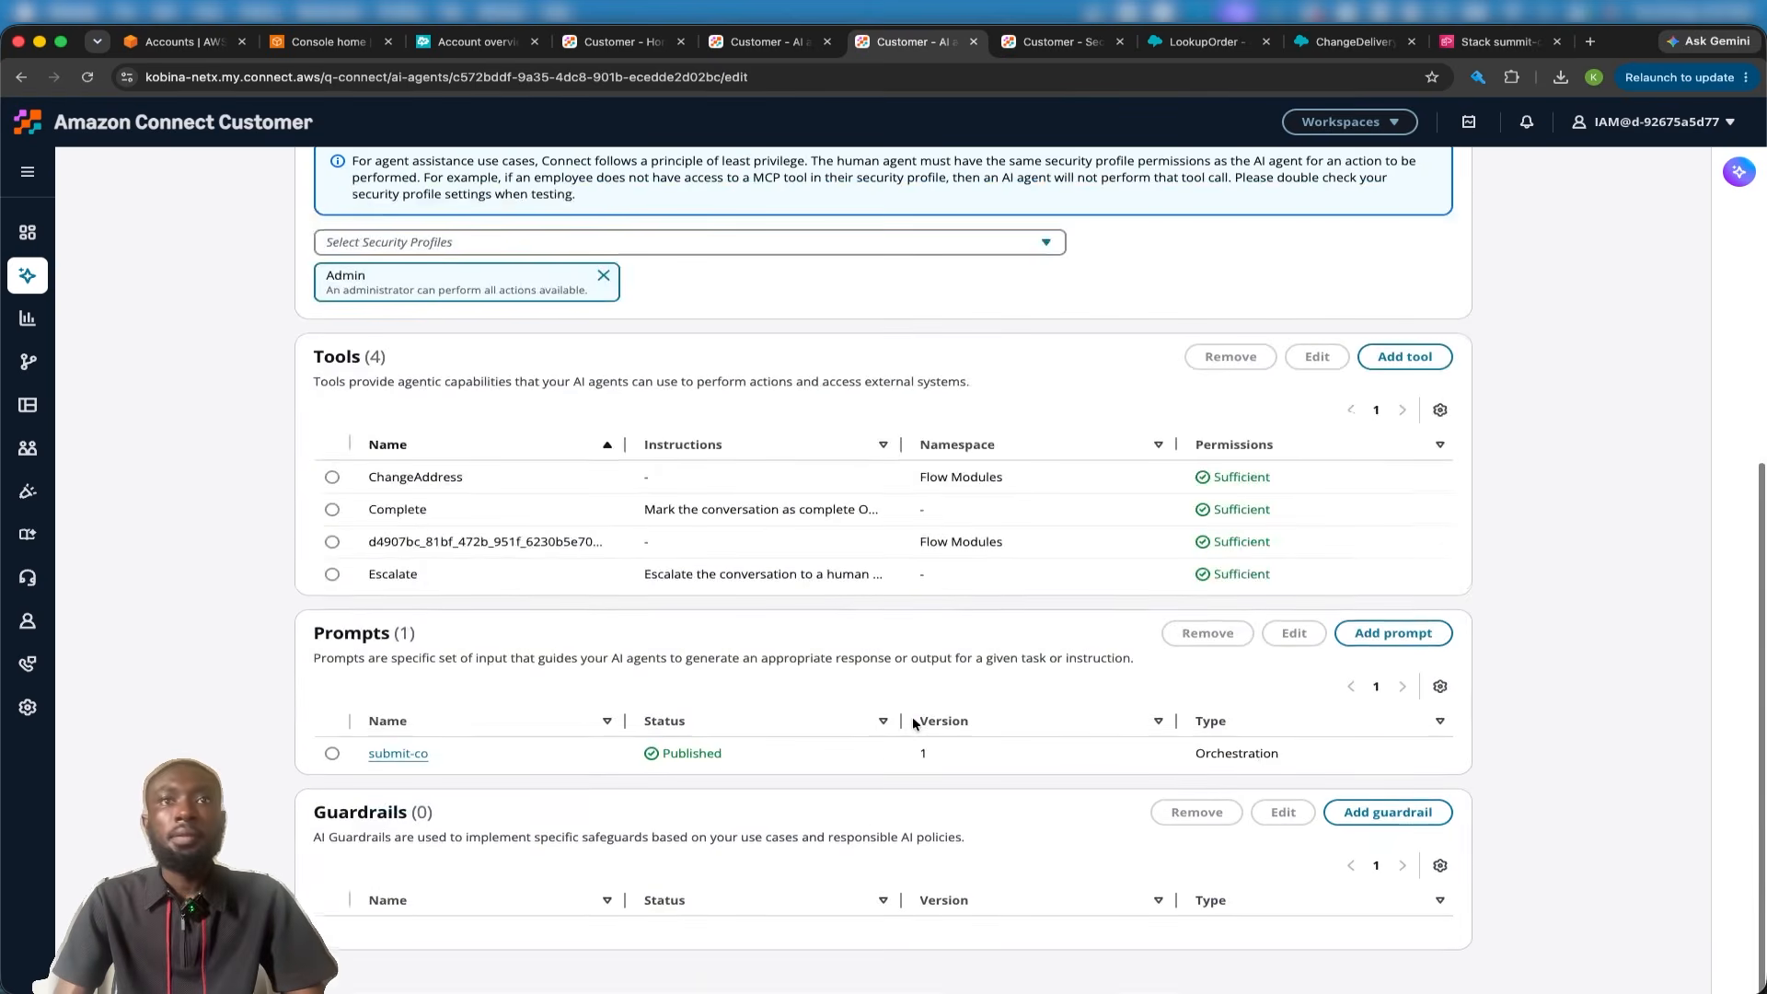
double_click(1279, 491)
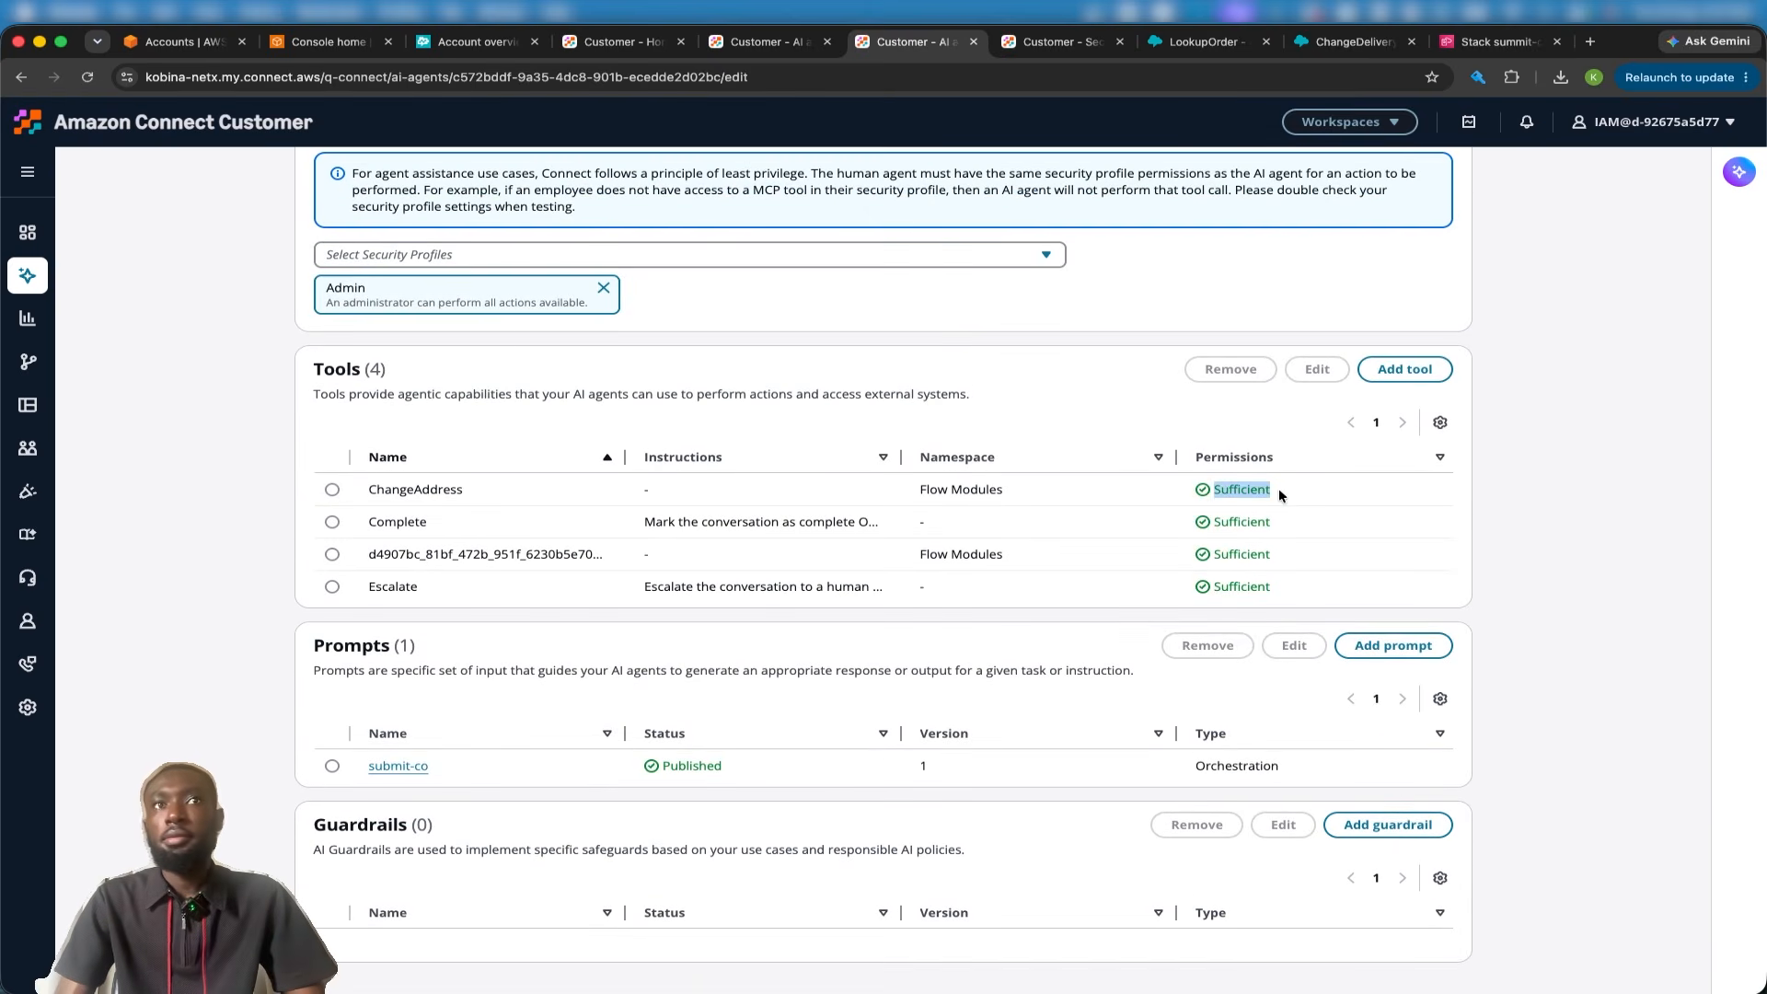
left_click(1277, 527)
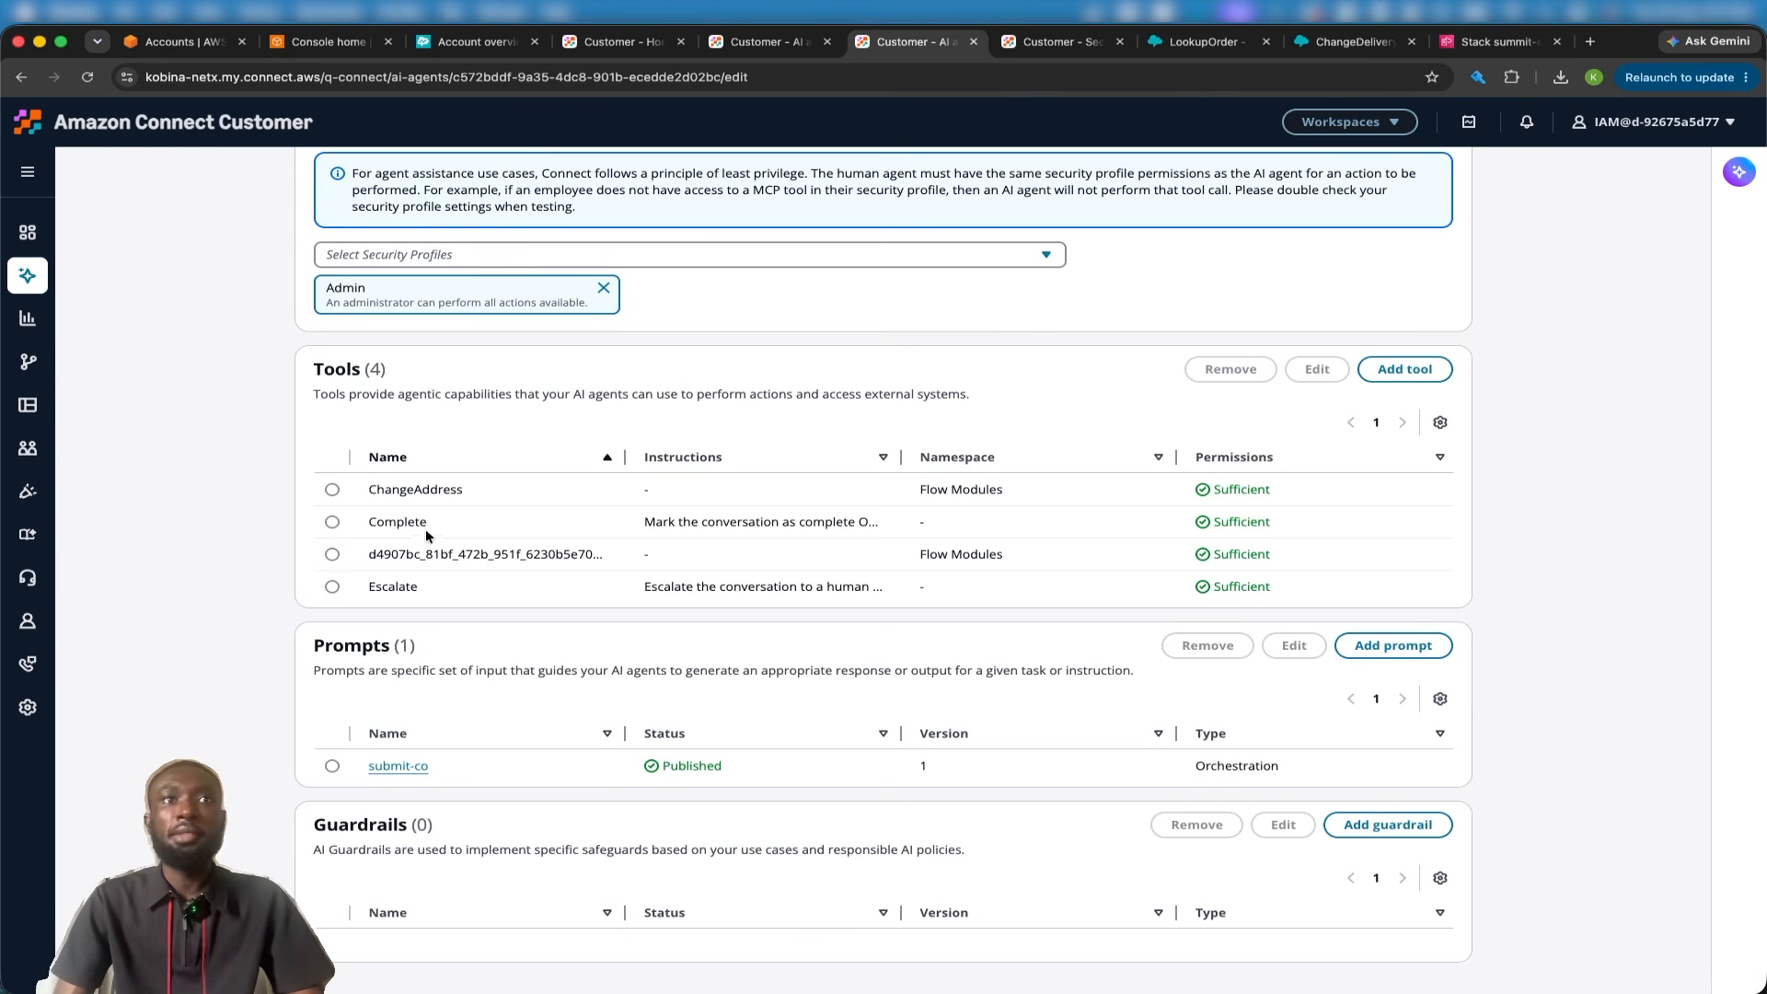
double_click(383, 491)
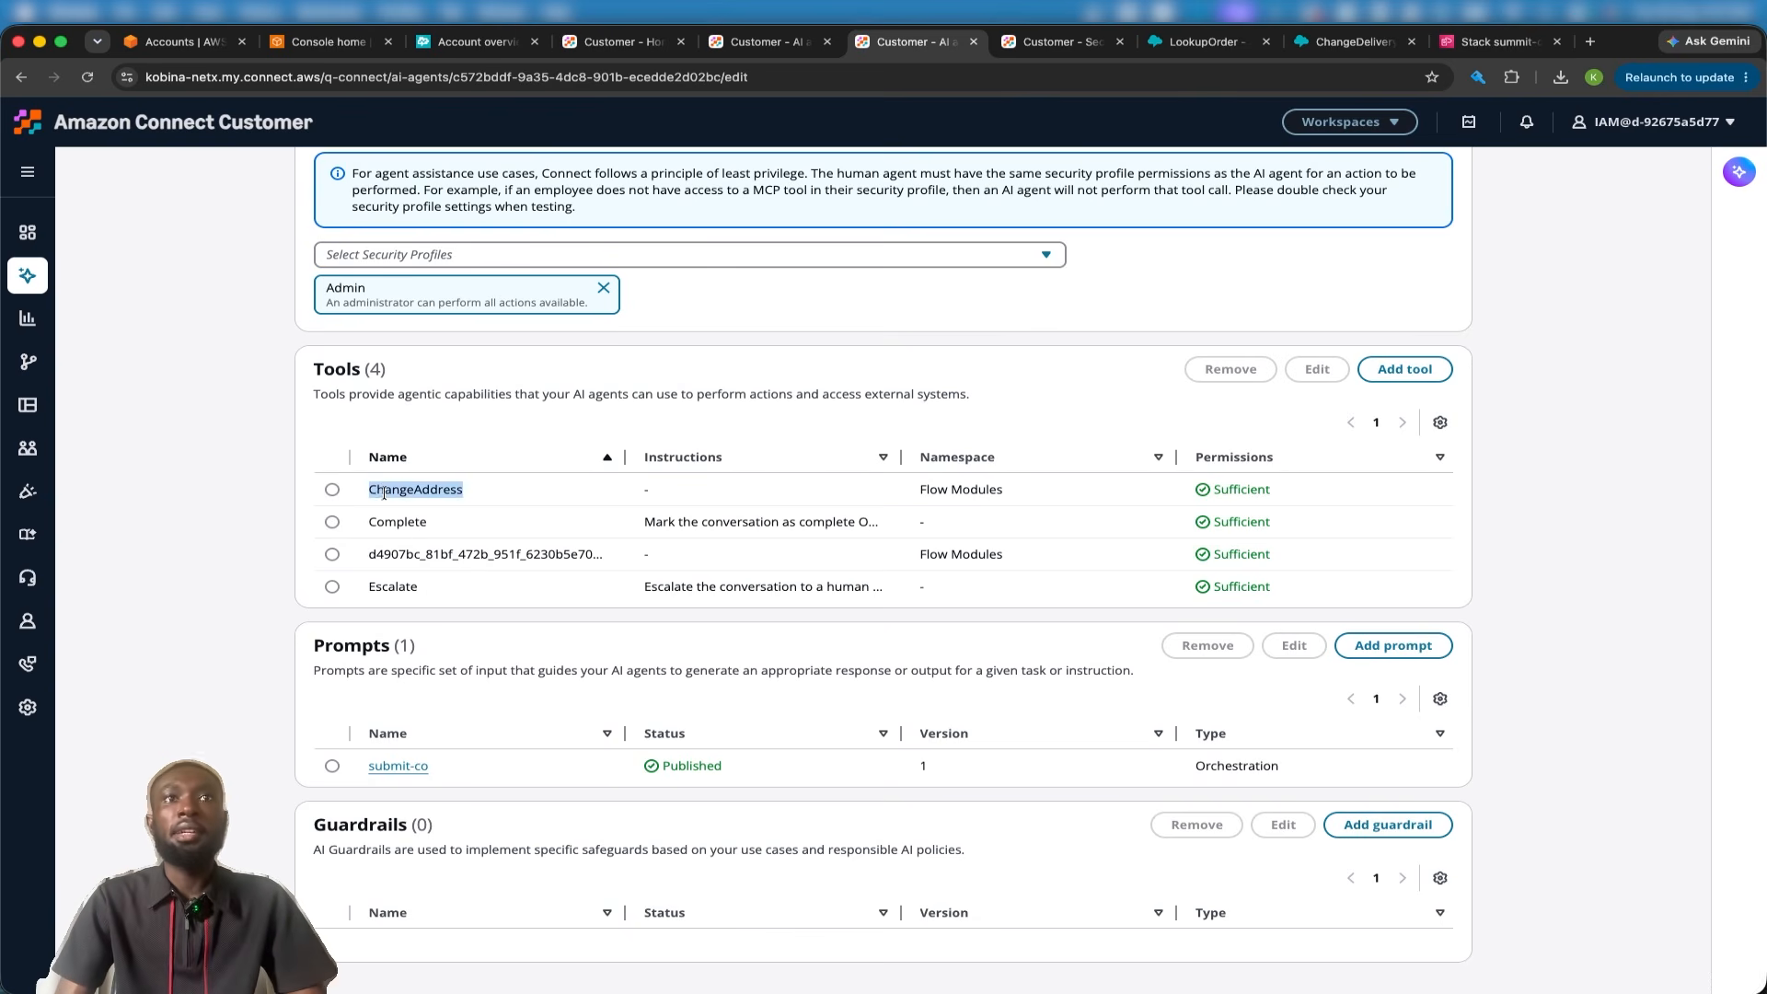
double_click(401, 554)
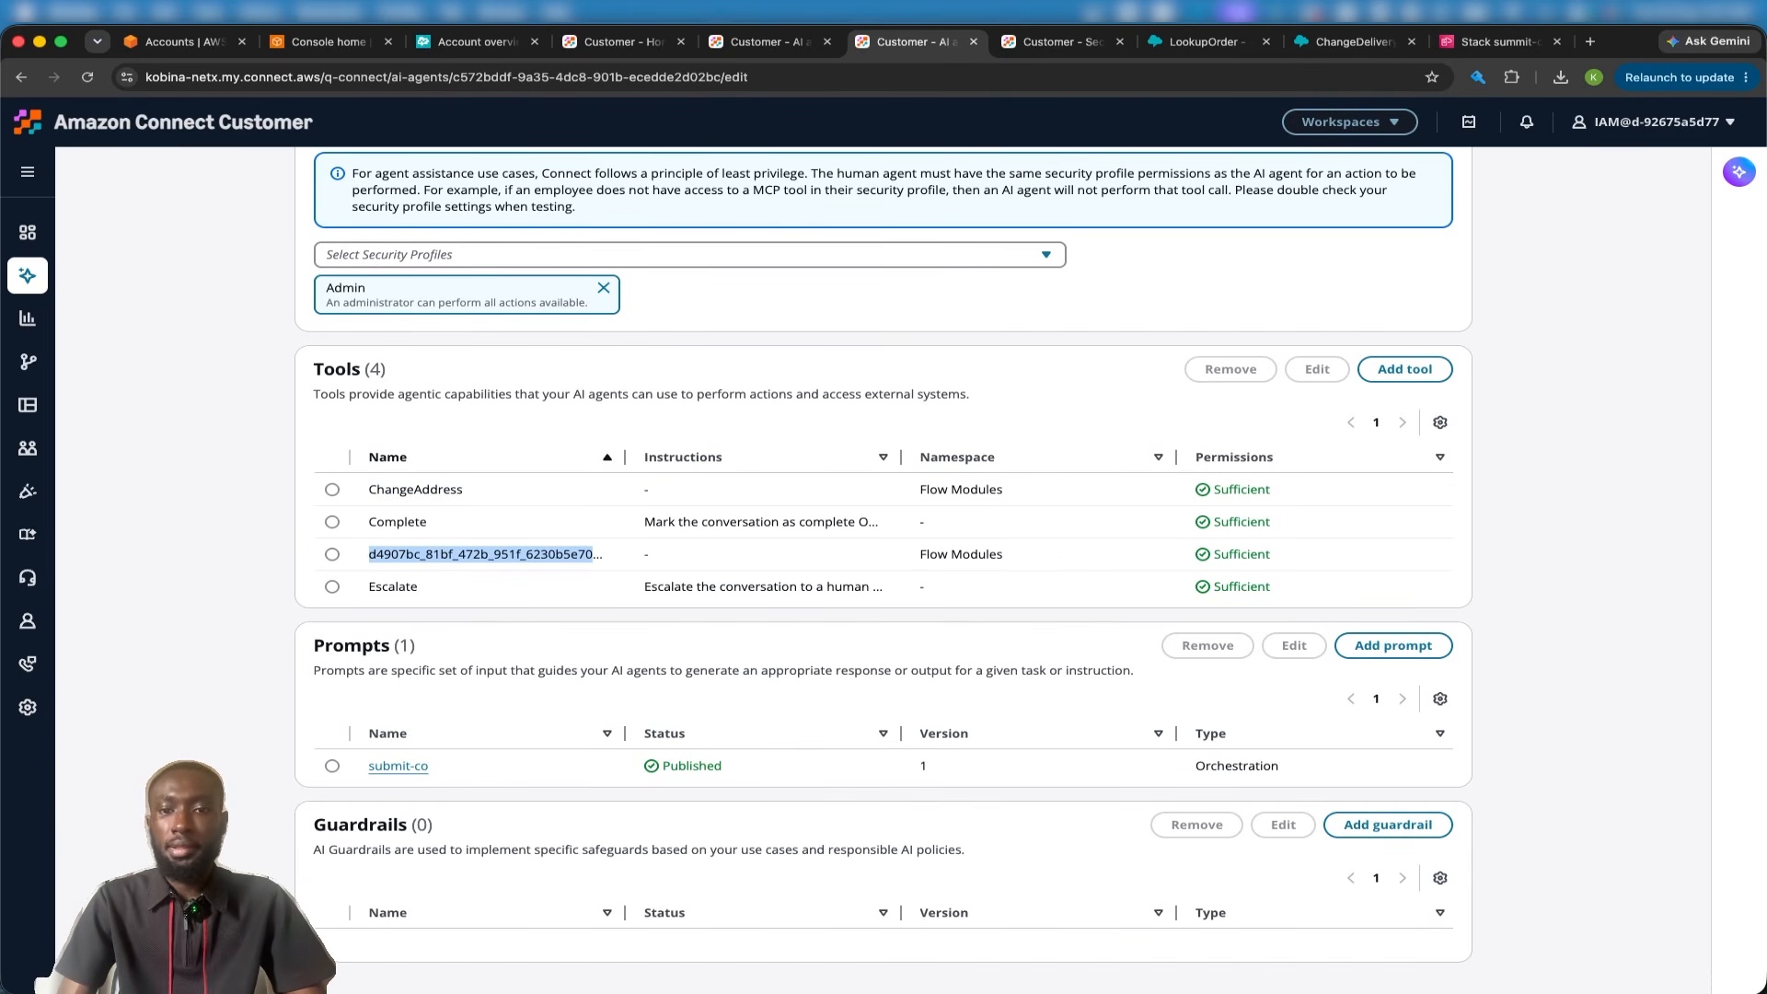
Create a conversational AI bot named summit-co, not subject to COPPA, and add English (US) as its language
left_click(278, 408)
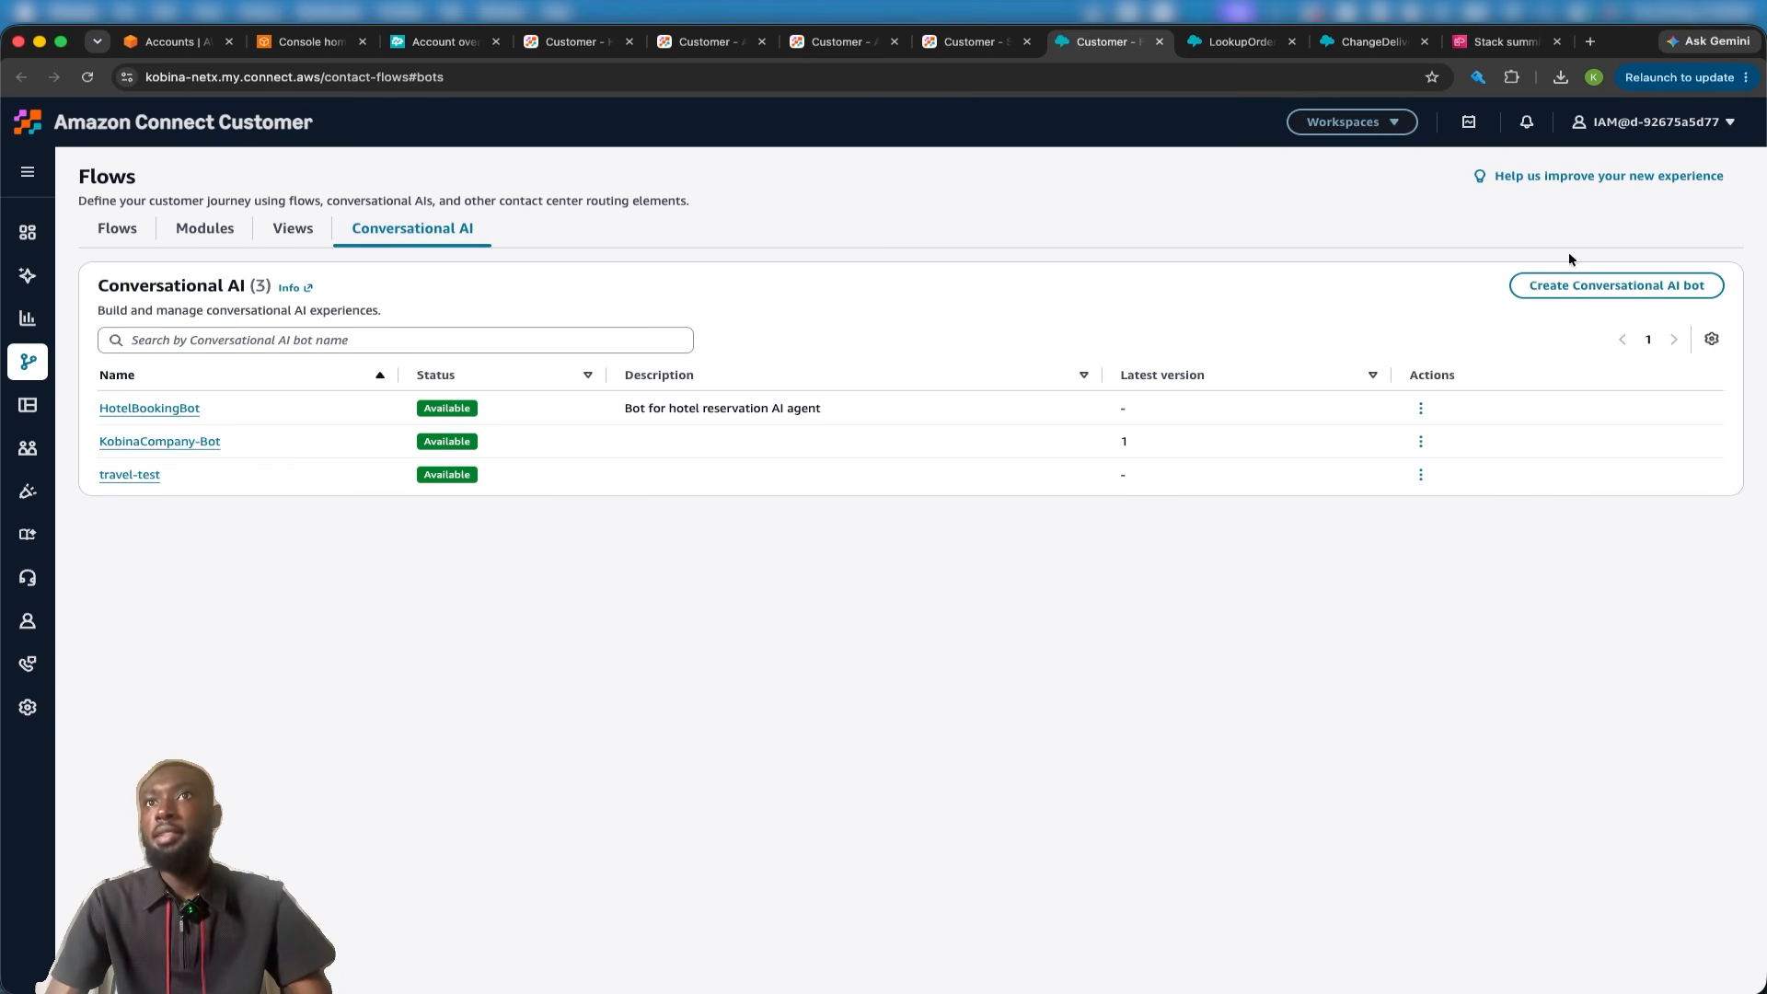
left_click(1569, 286)
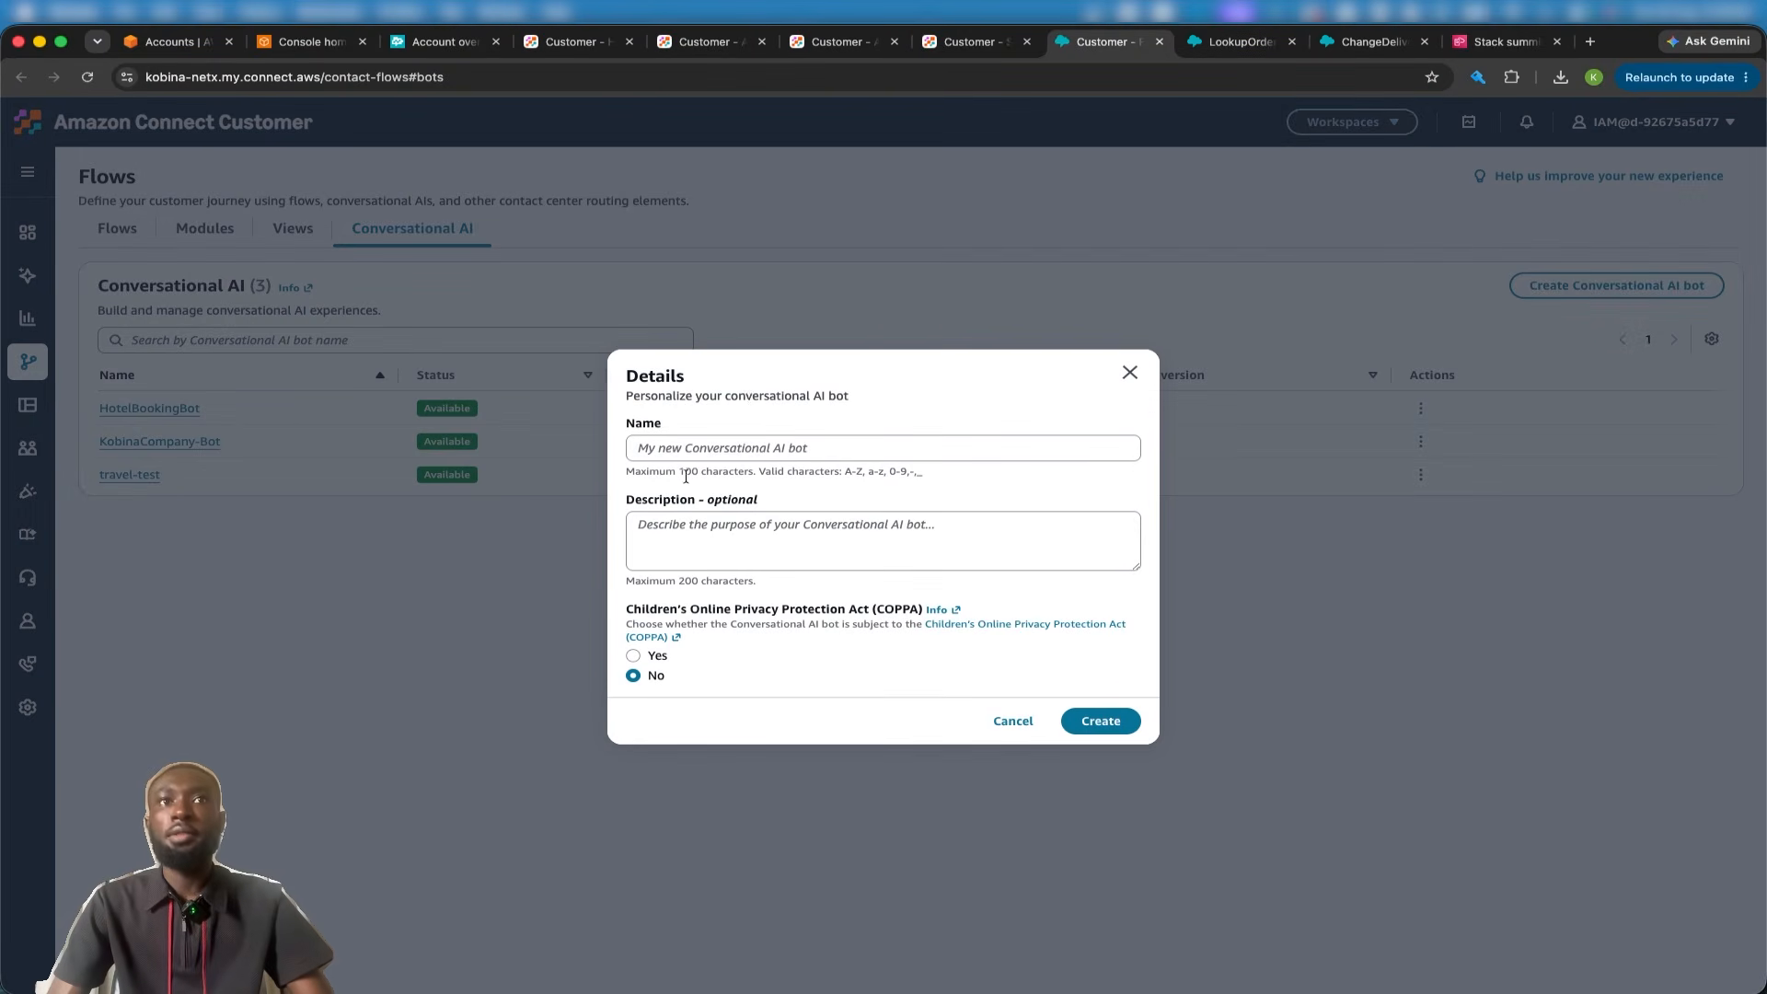
left_click(668, 444)
type("summit-co")
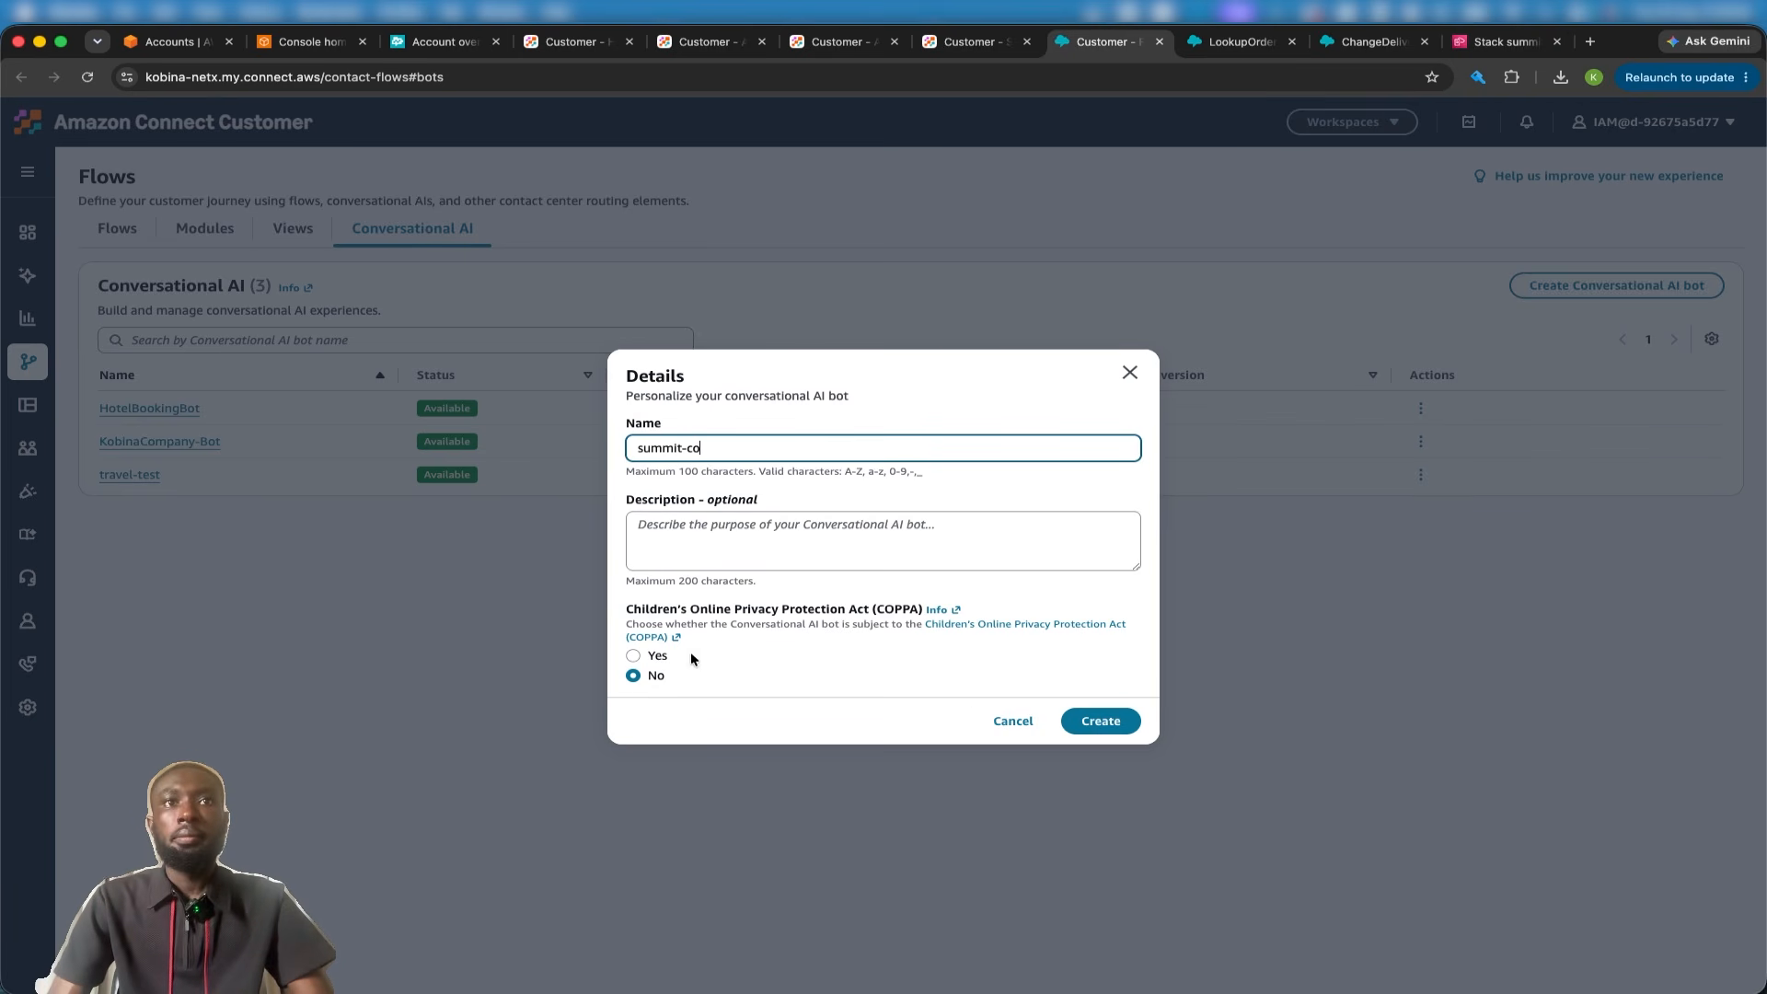
left_click(1095, 724)
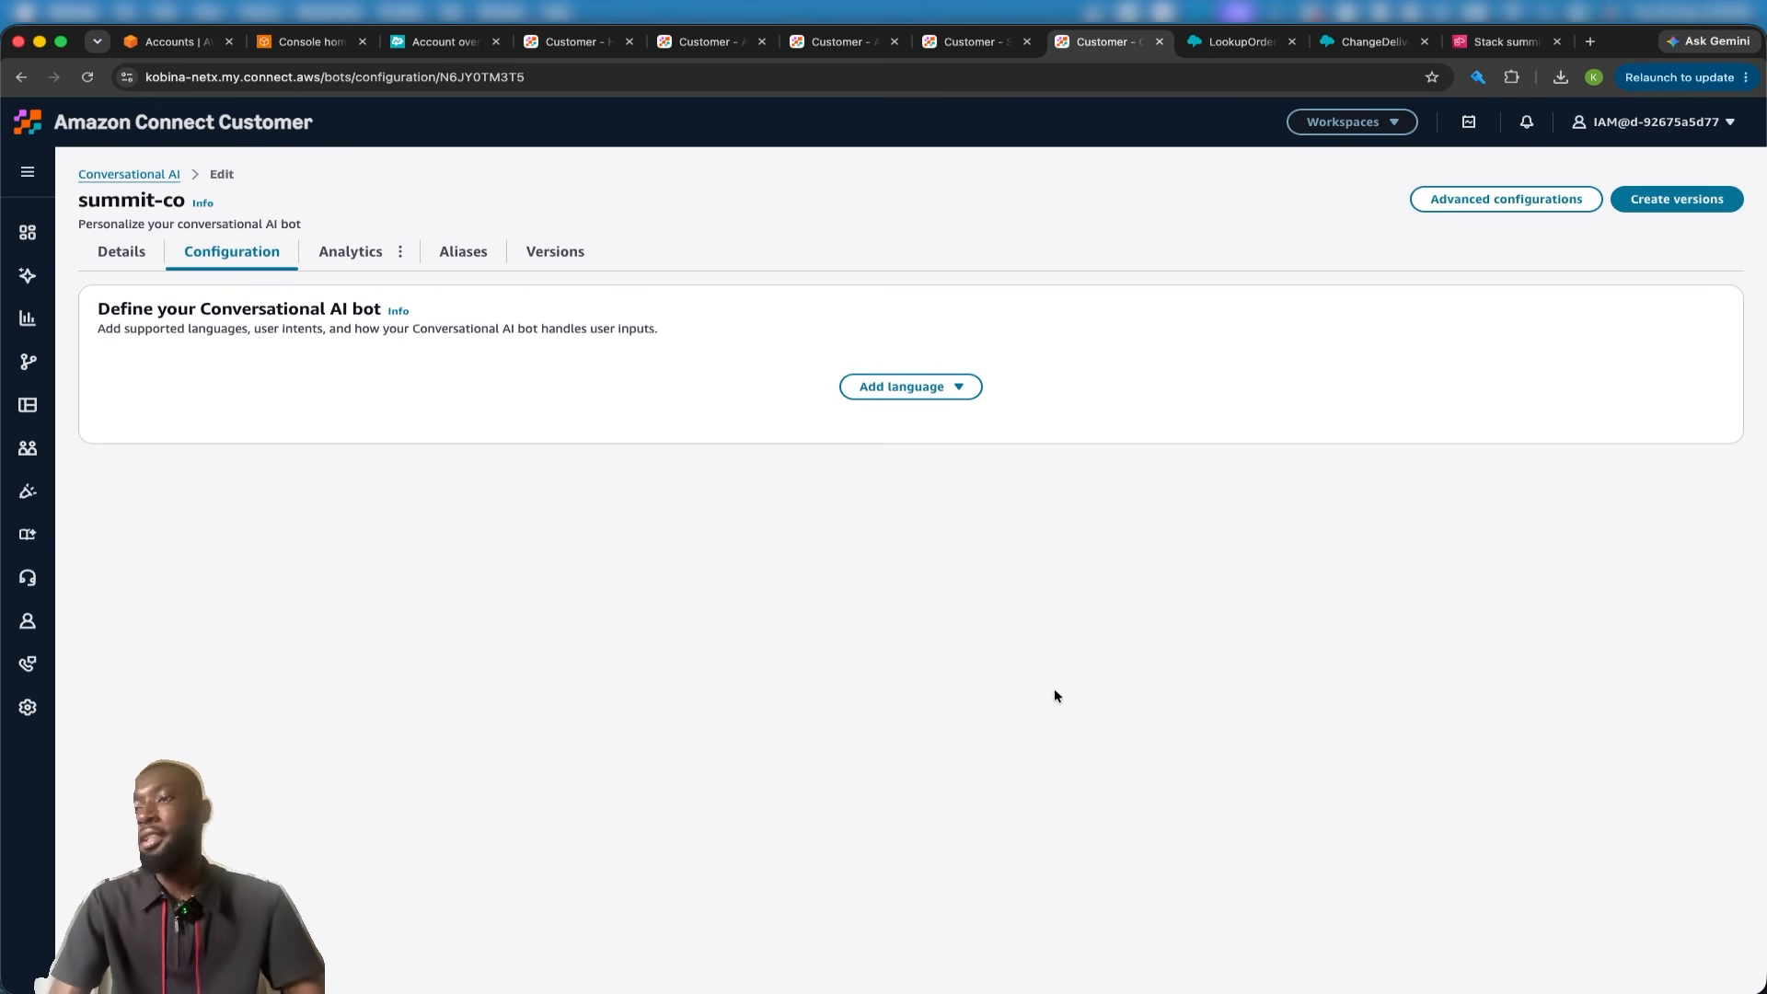
left_click(889, 391)
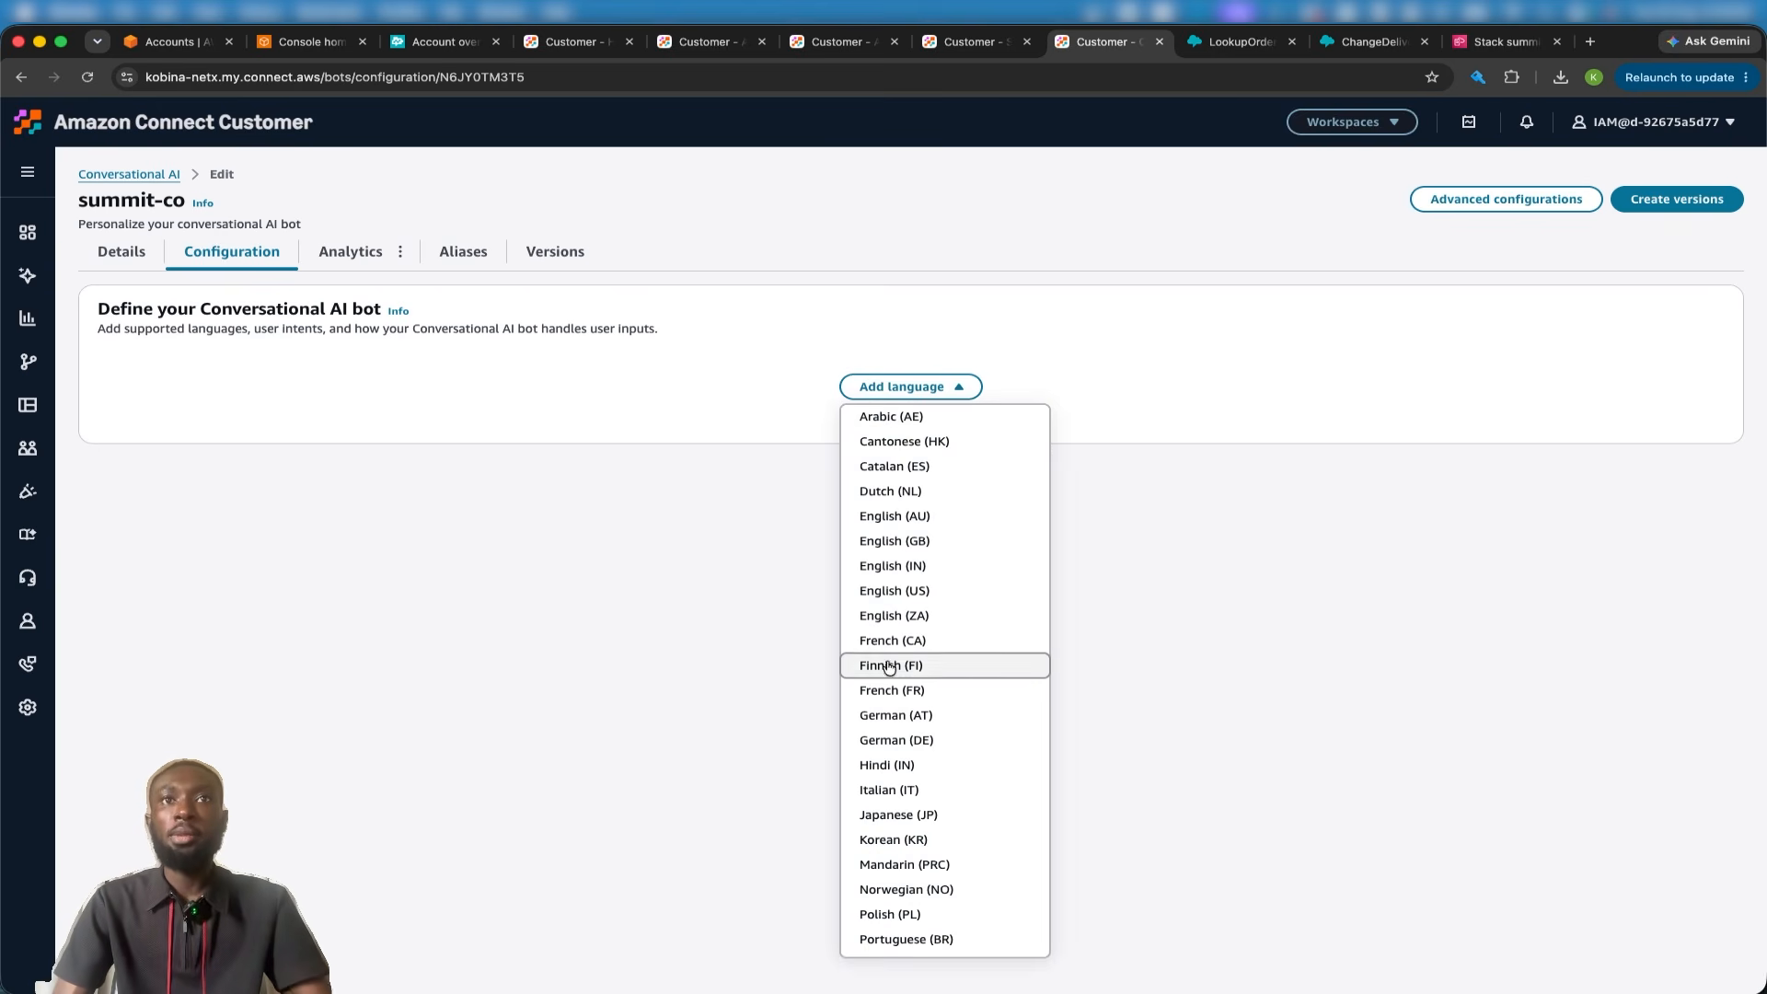
left_click(908, 592)
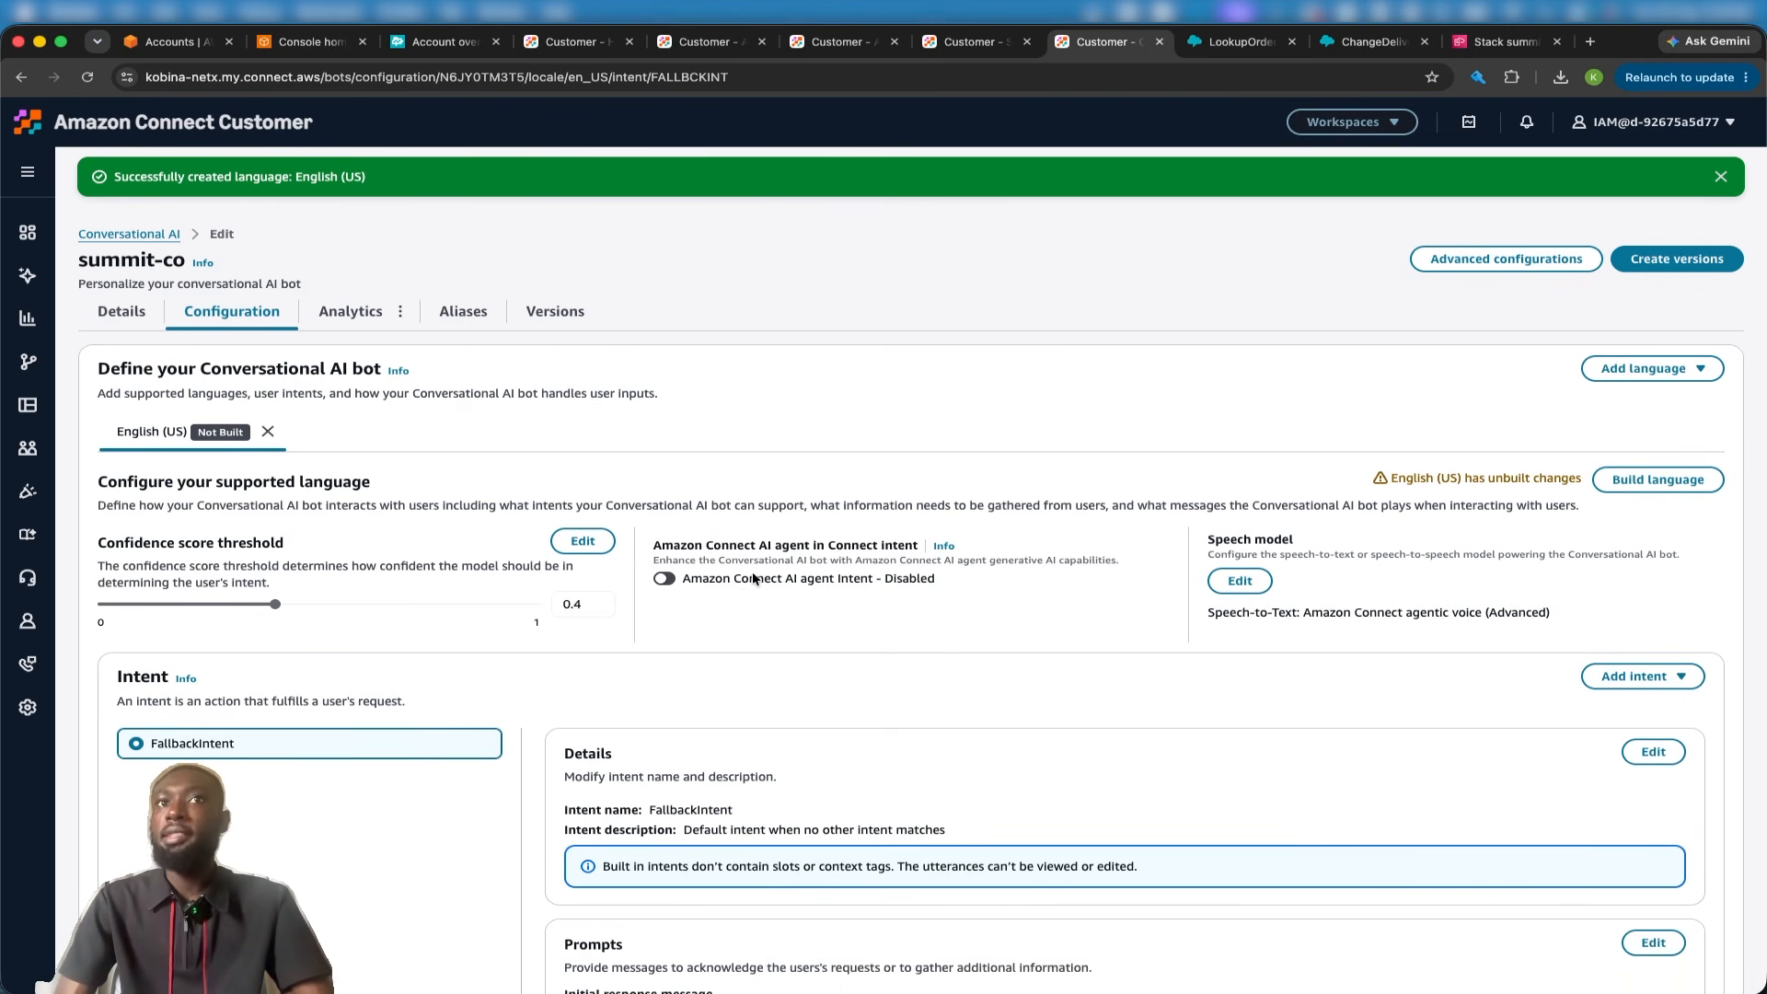
Enable the Amazon Connect AI agent intent for the summit-co bot with the available assistant ARN
left_click(670, 576)
left_click(826, 558)
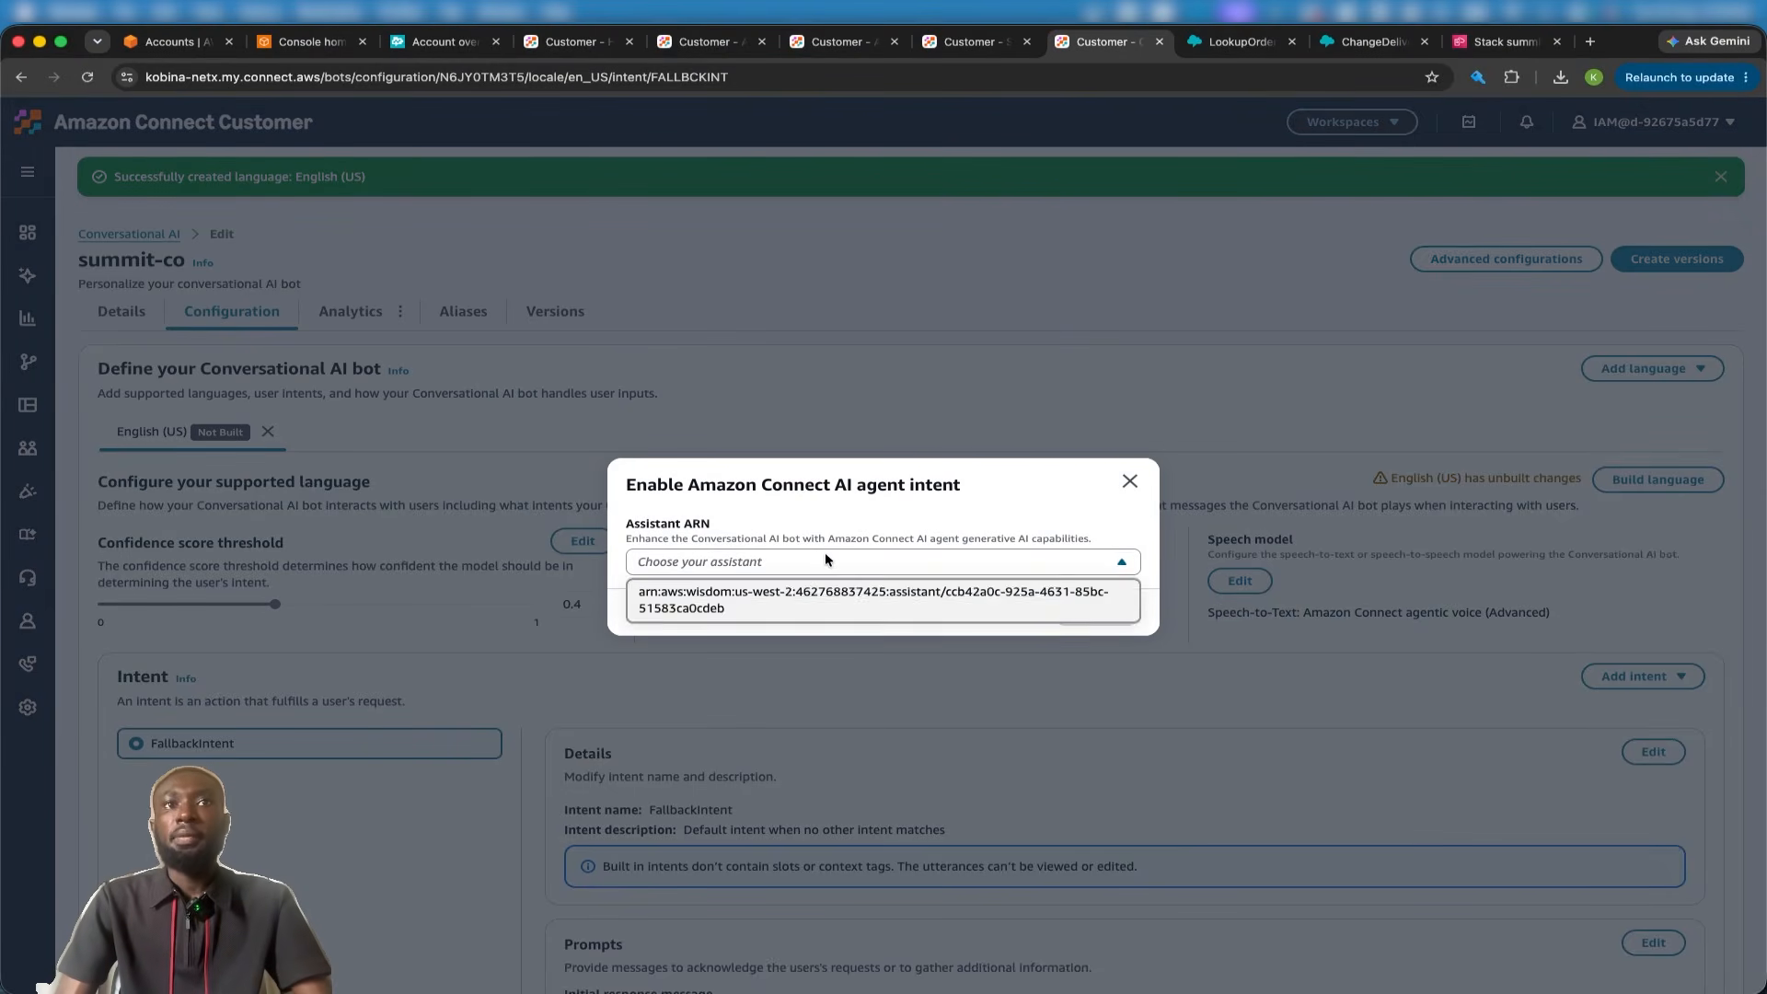
left_click(799, 608)
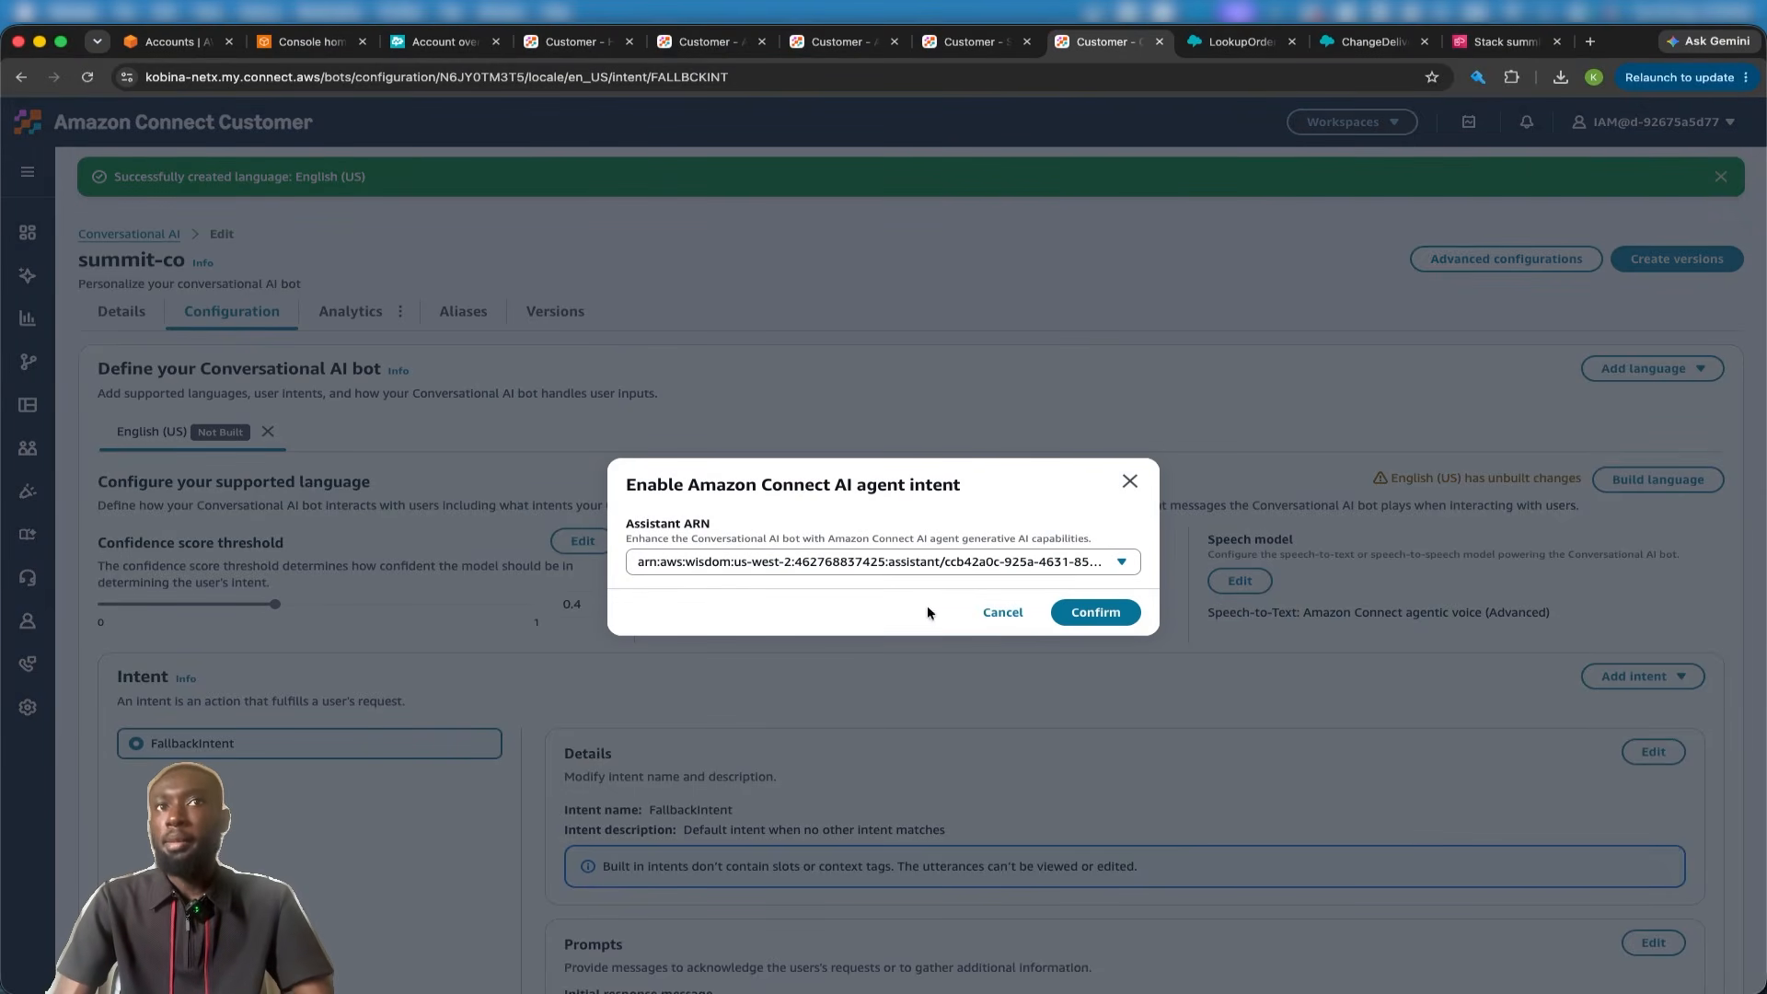
left_click(1098, 614)
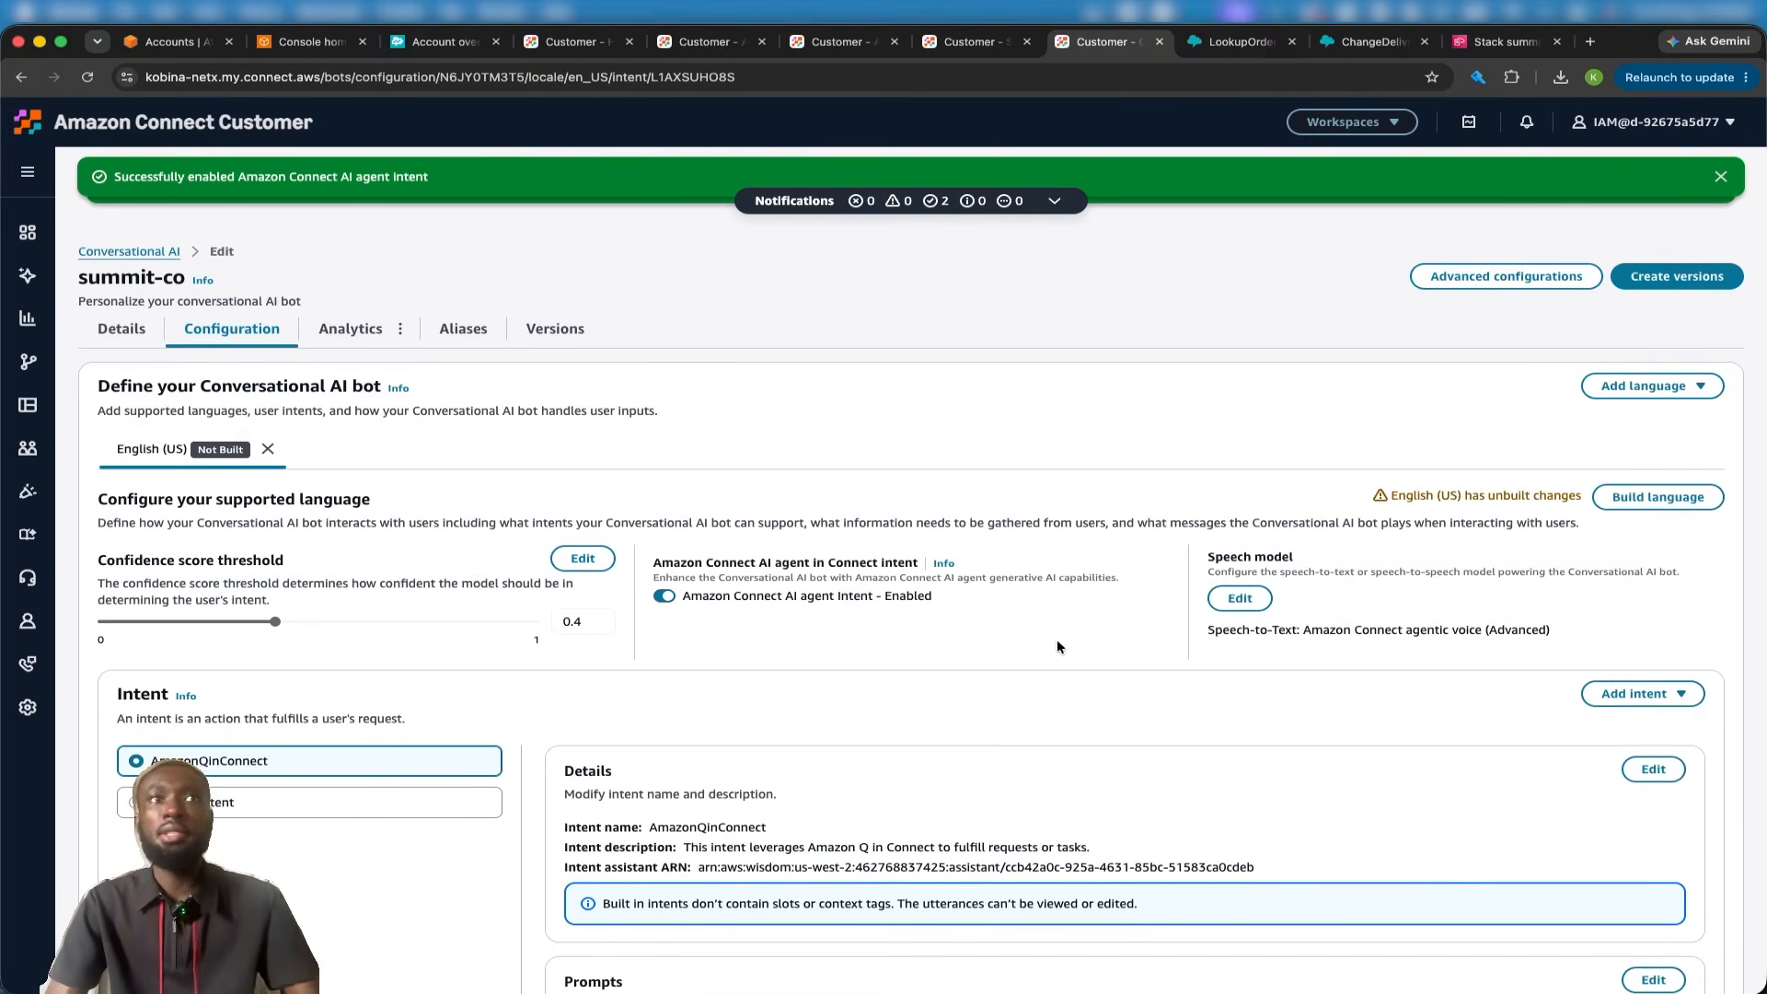
Build the English (US) language of the summit-co bot
scroll(969, 661, "down", 4)
scroll(921, 635, "up", 4)
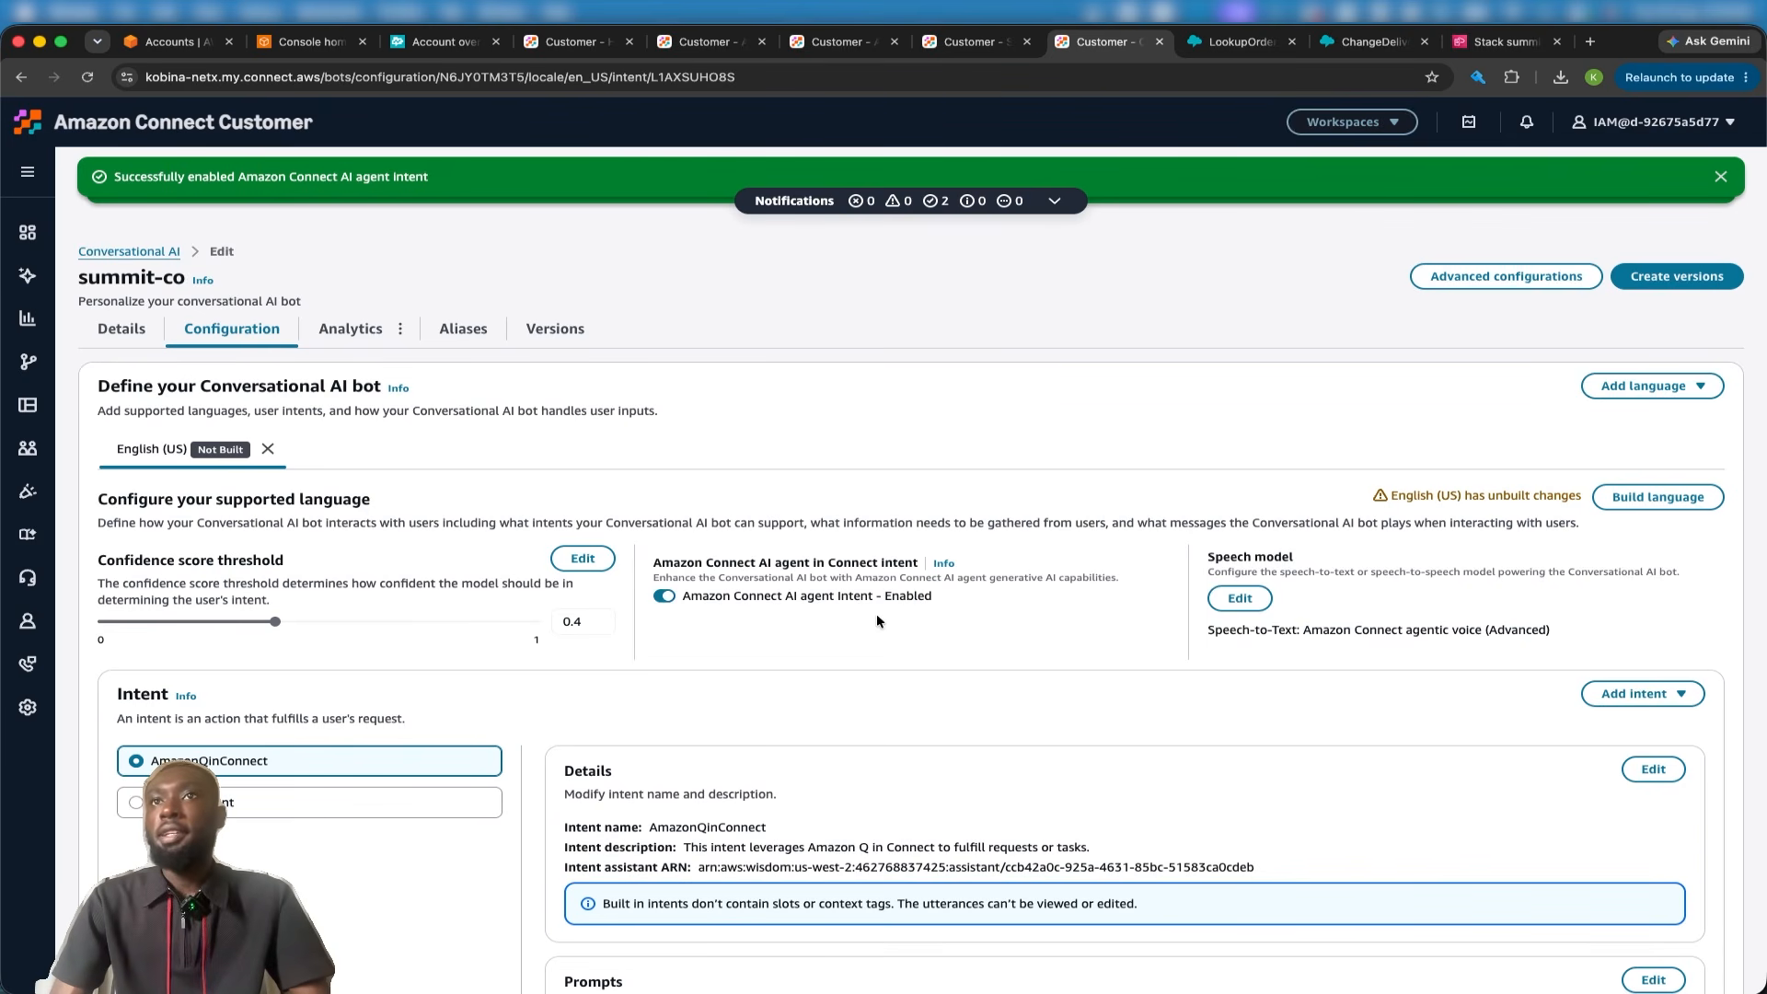
left_click(1671, 499)
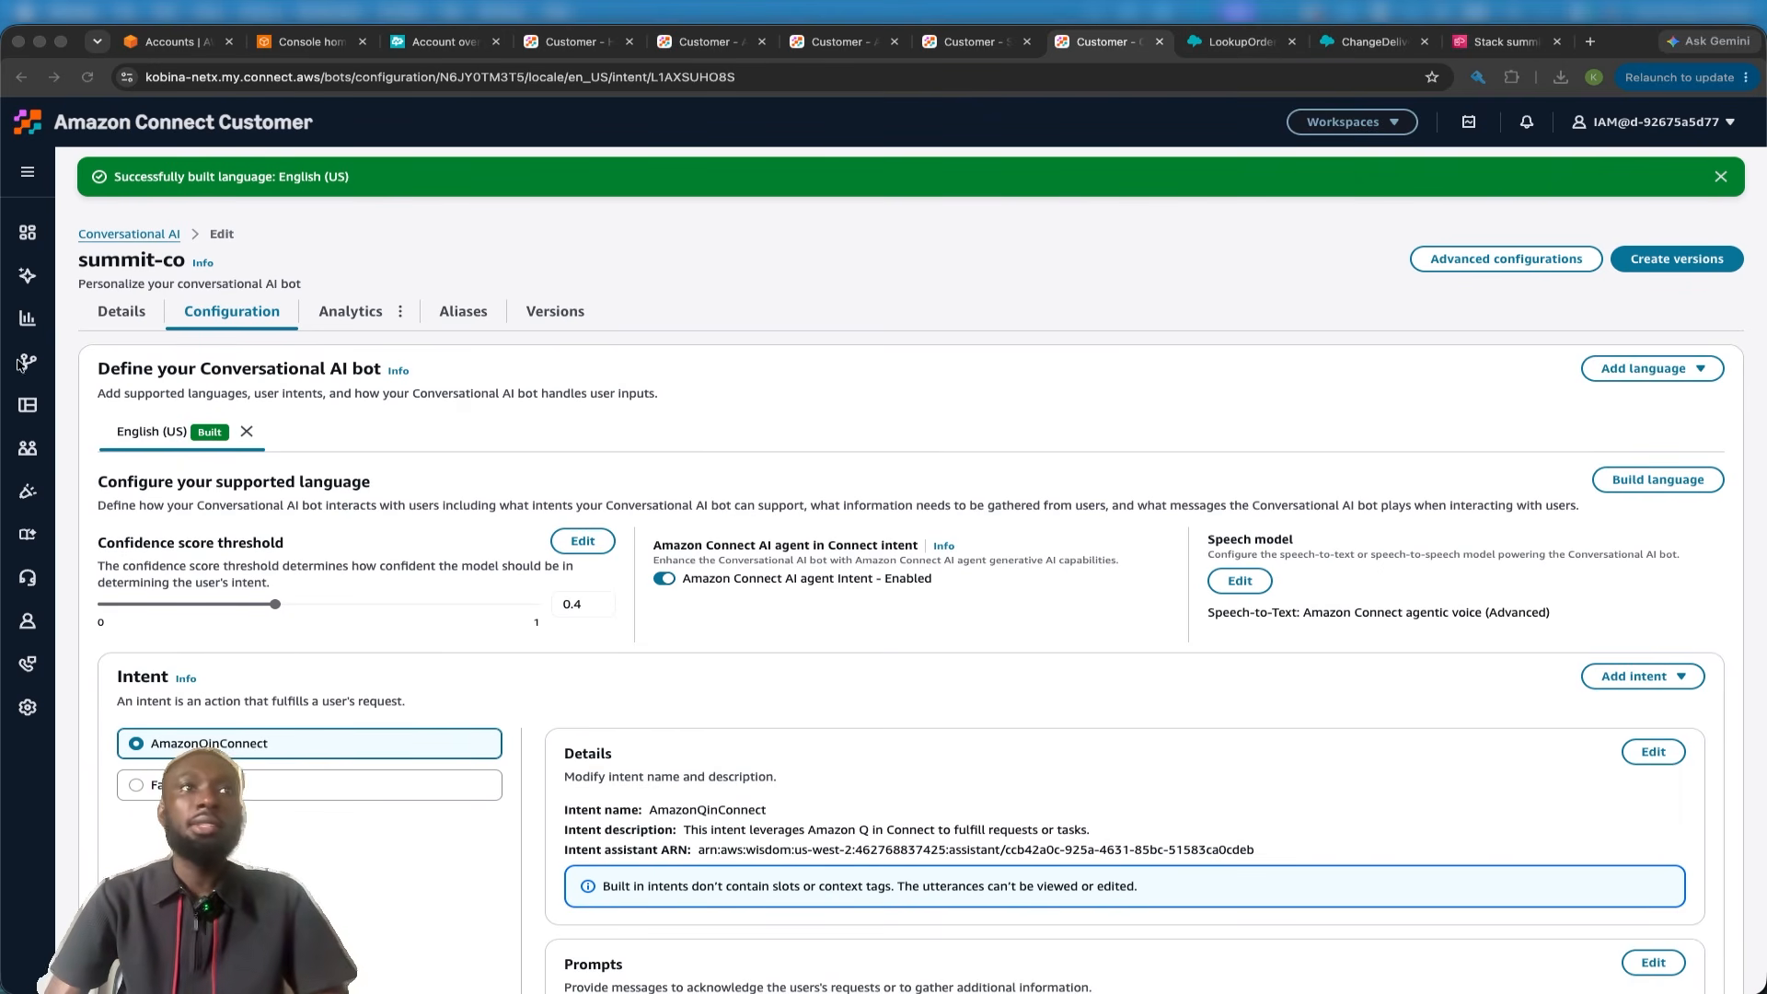
Open the Flows page in a new tab and create a new inbound contact flow
mouse_move(25, 366)
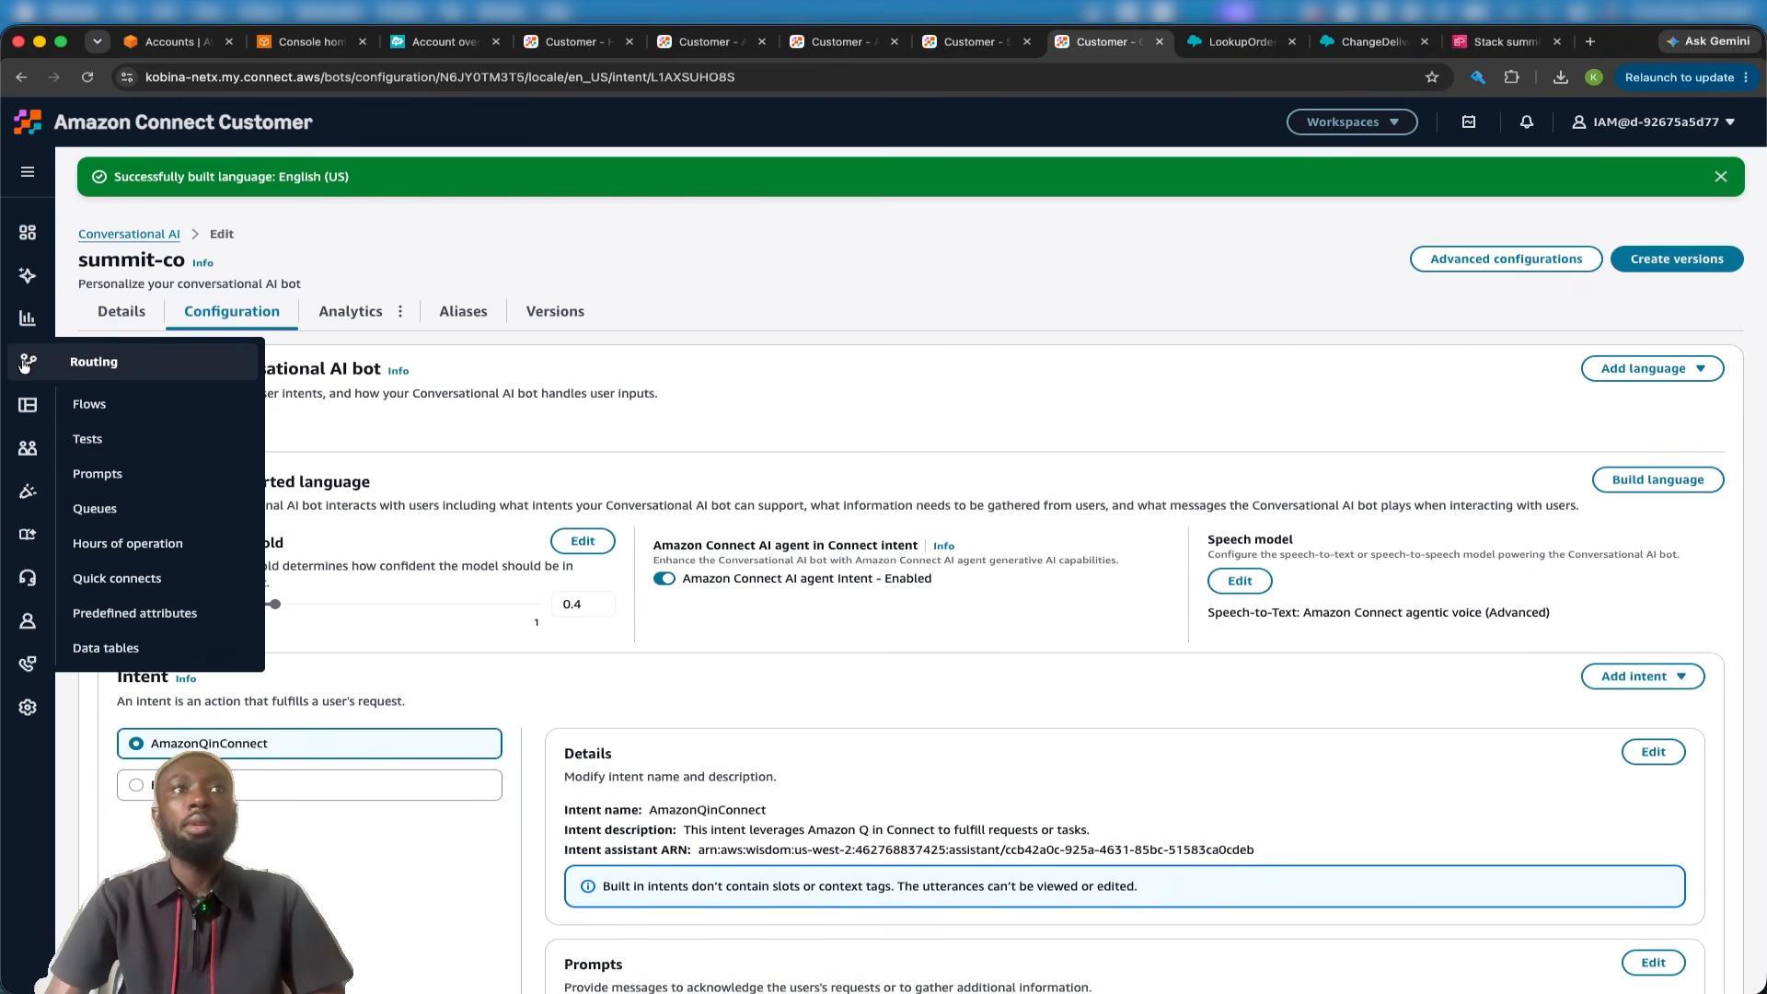
right_click(79, 403)
left_click(113, 407)
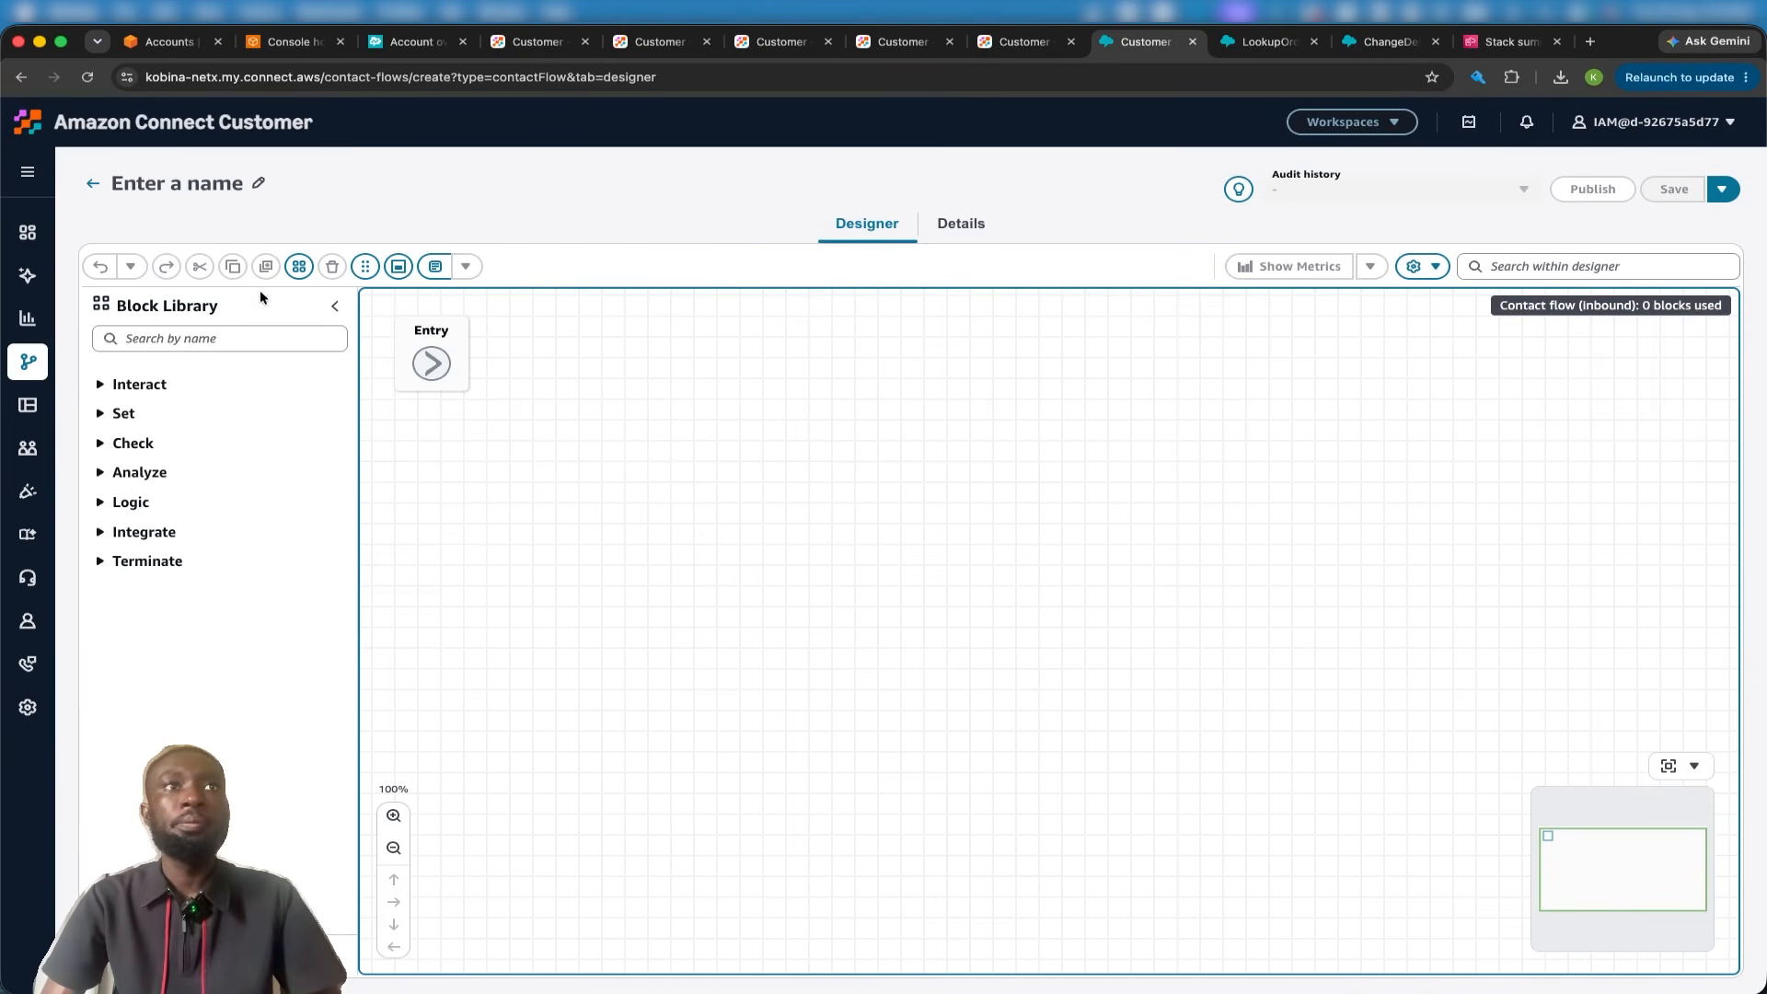
Add a Set logging behavior block to the flow and connect the Entry point to it
left_click(221, 338)
type("set")
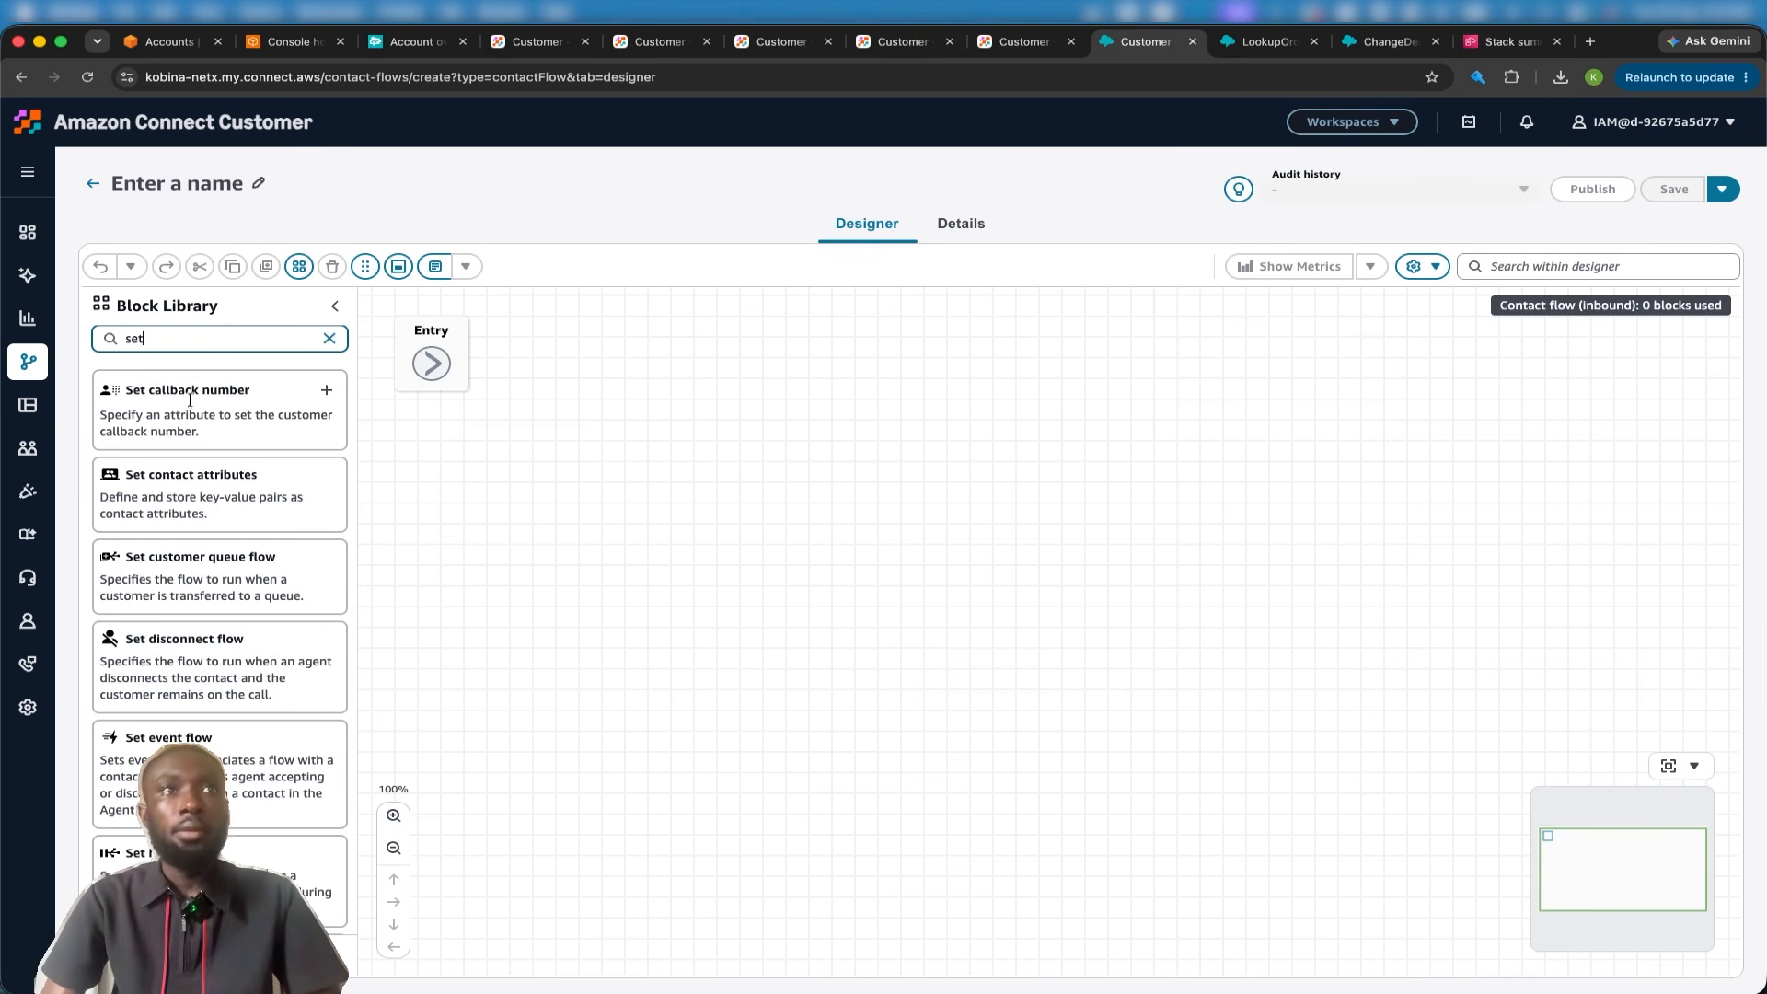
type(" lo")
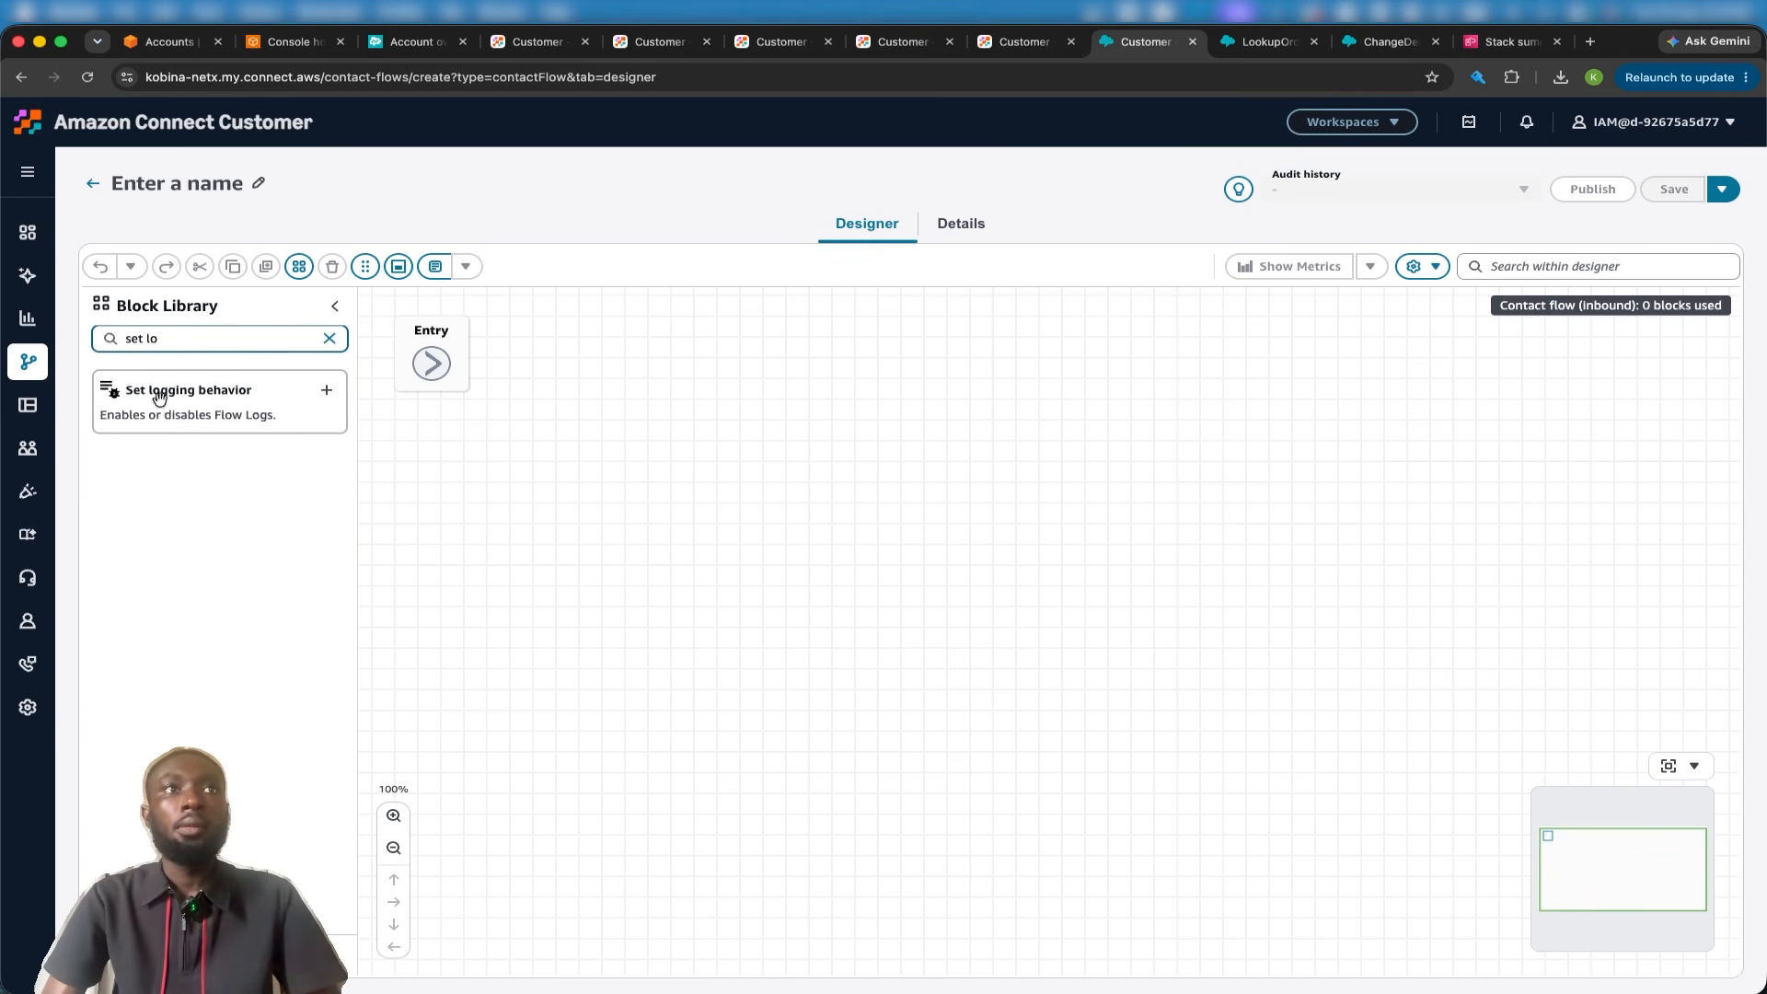
left_click_drag(158, 396, 593, 461)
left_click(432, 368)
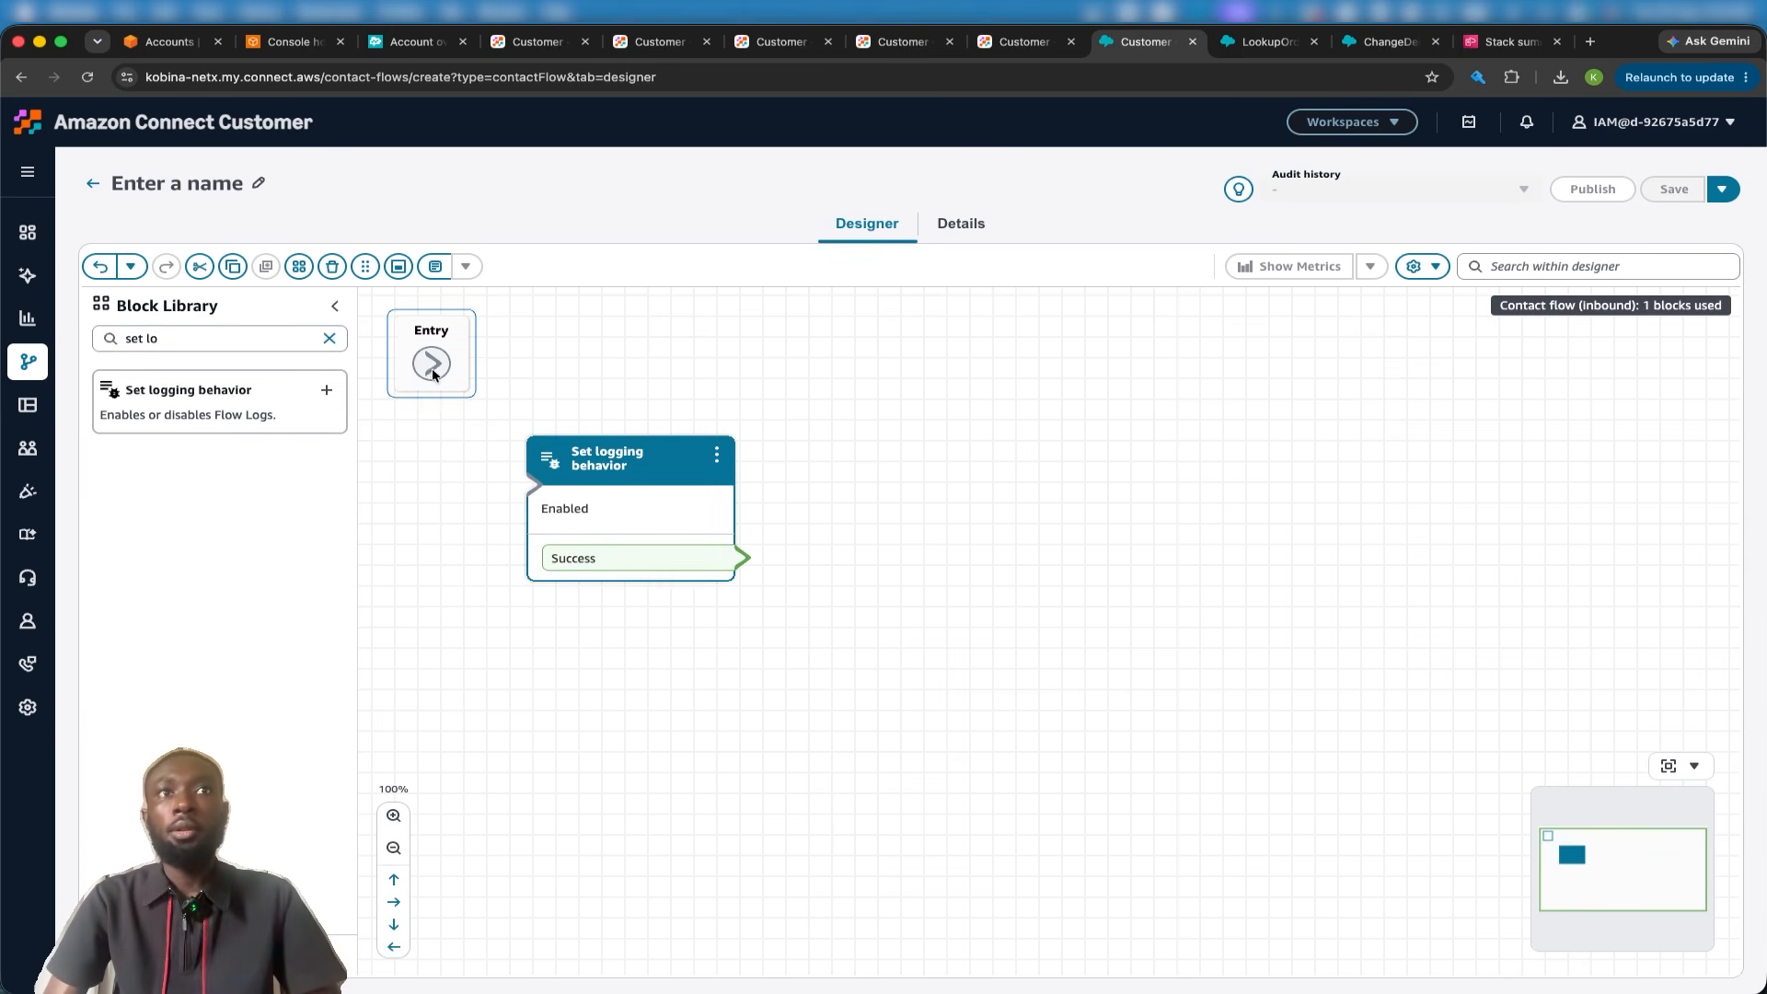
left_click_drag(433, 368, 613, 510)
Add a Set voice block and connect the Success branch of Set logging behavior to it
left_click_drag(161, 339, 130, 341)
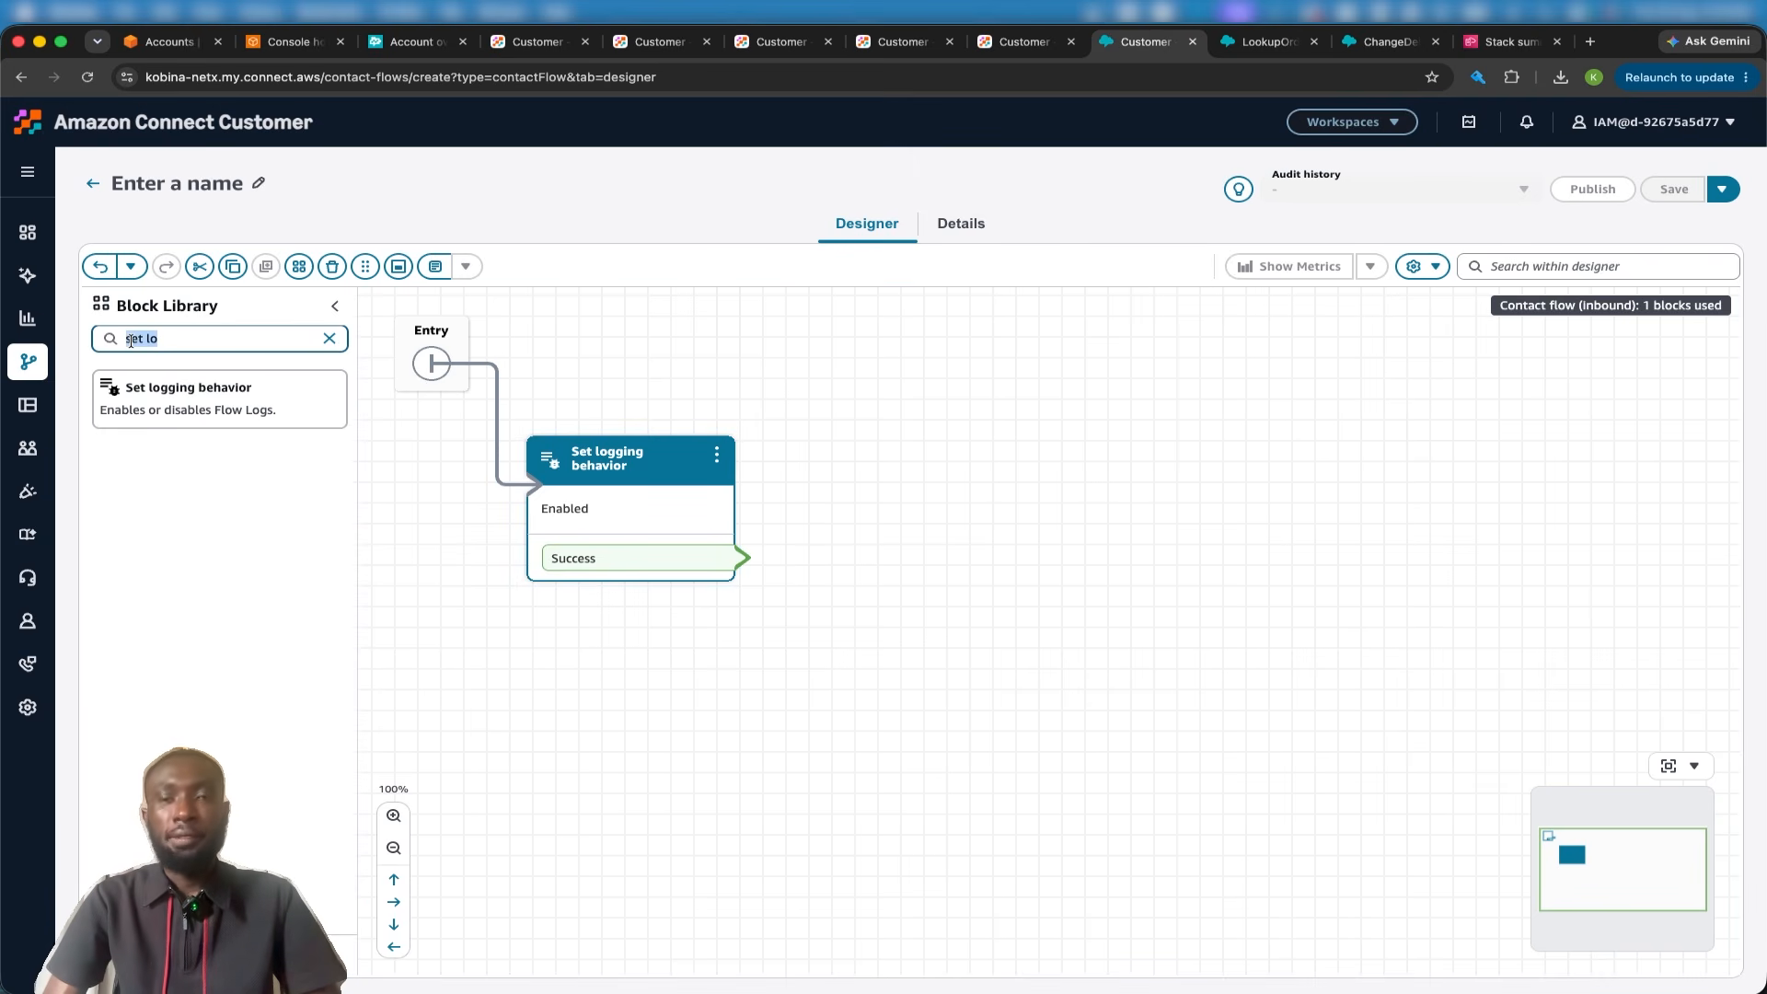
type("set")
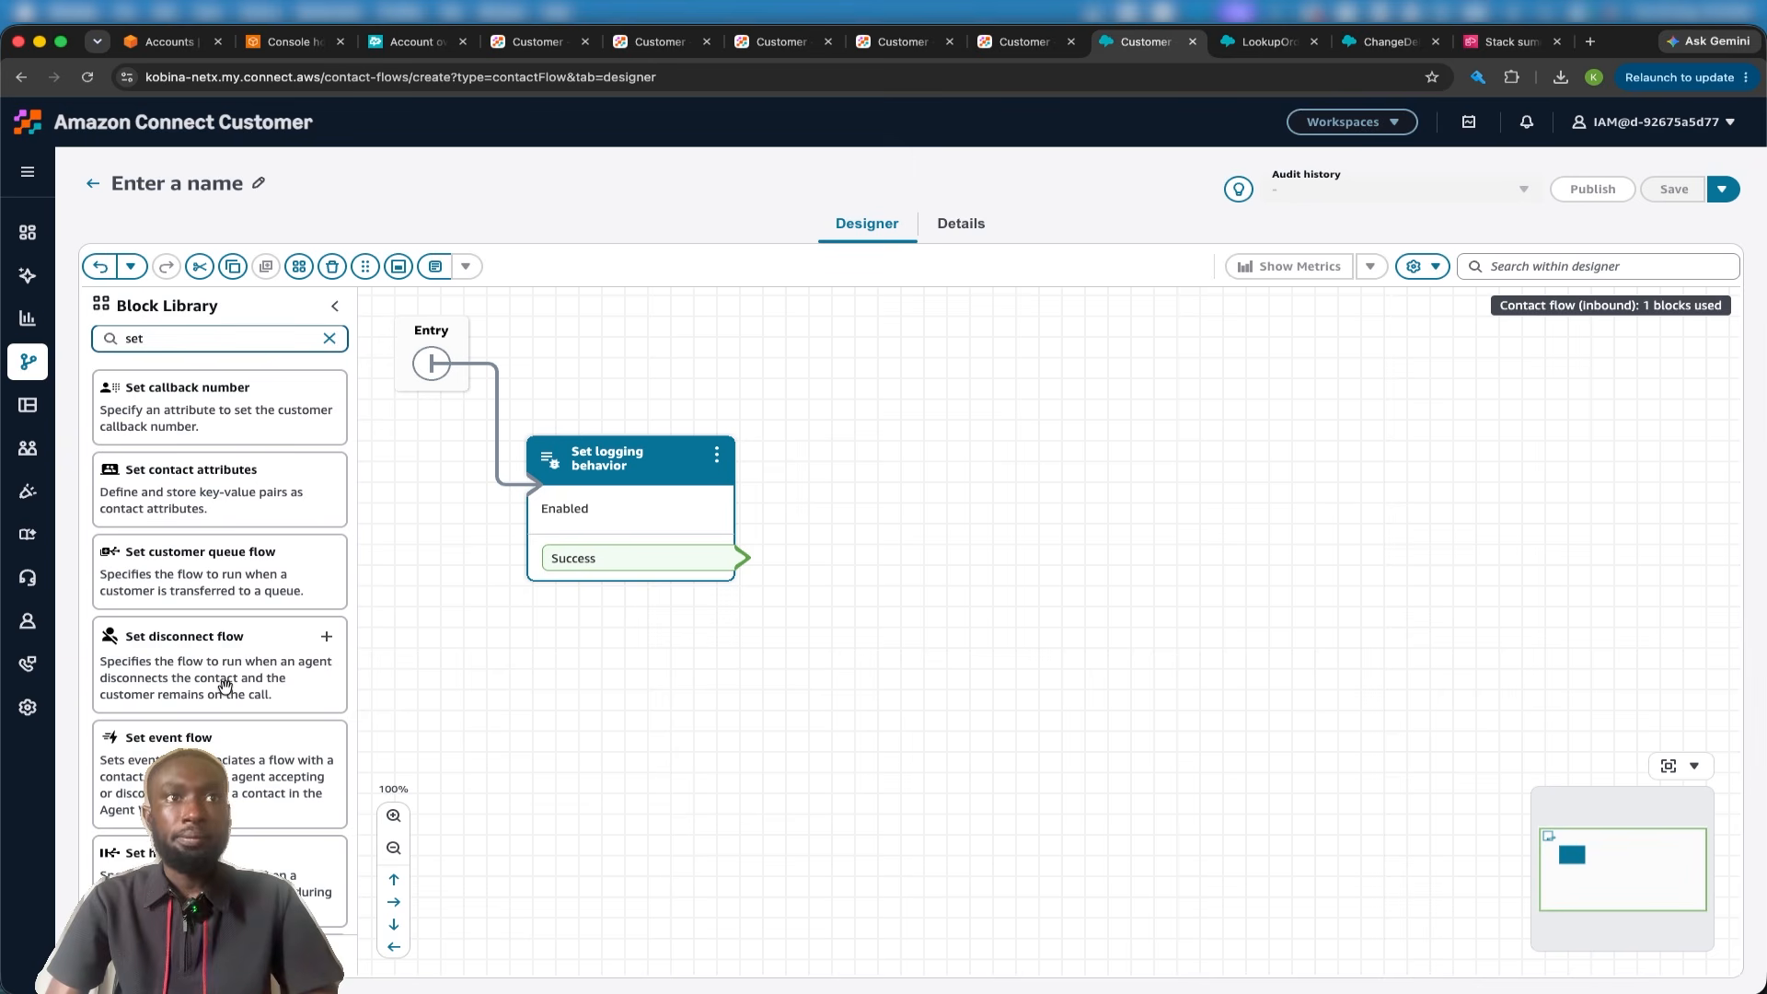
type(" vo")
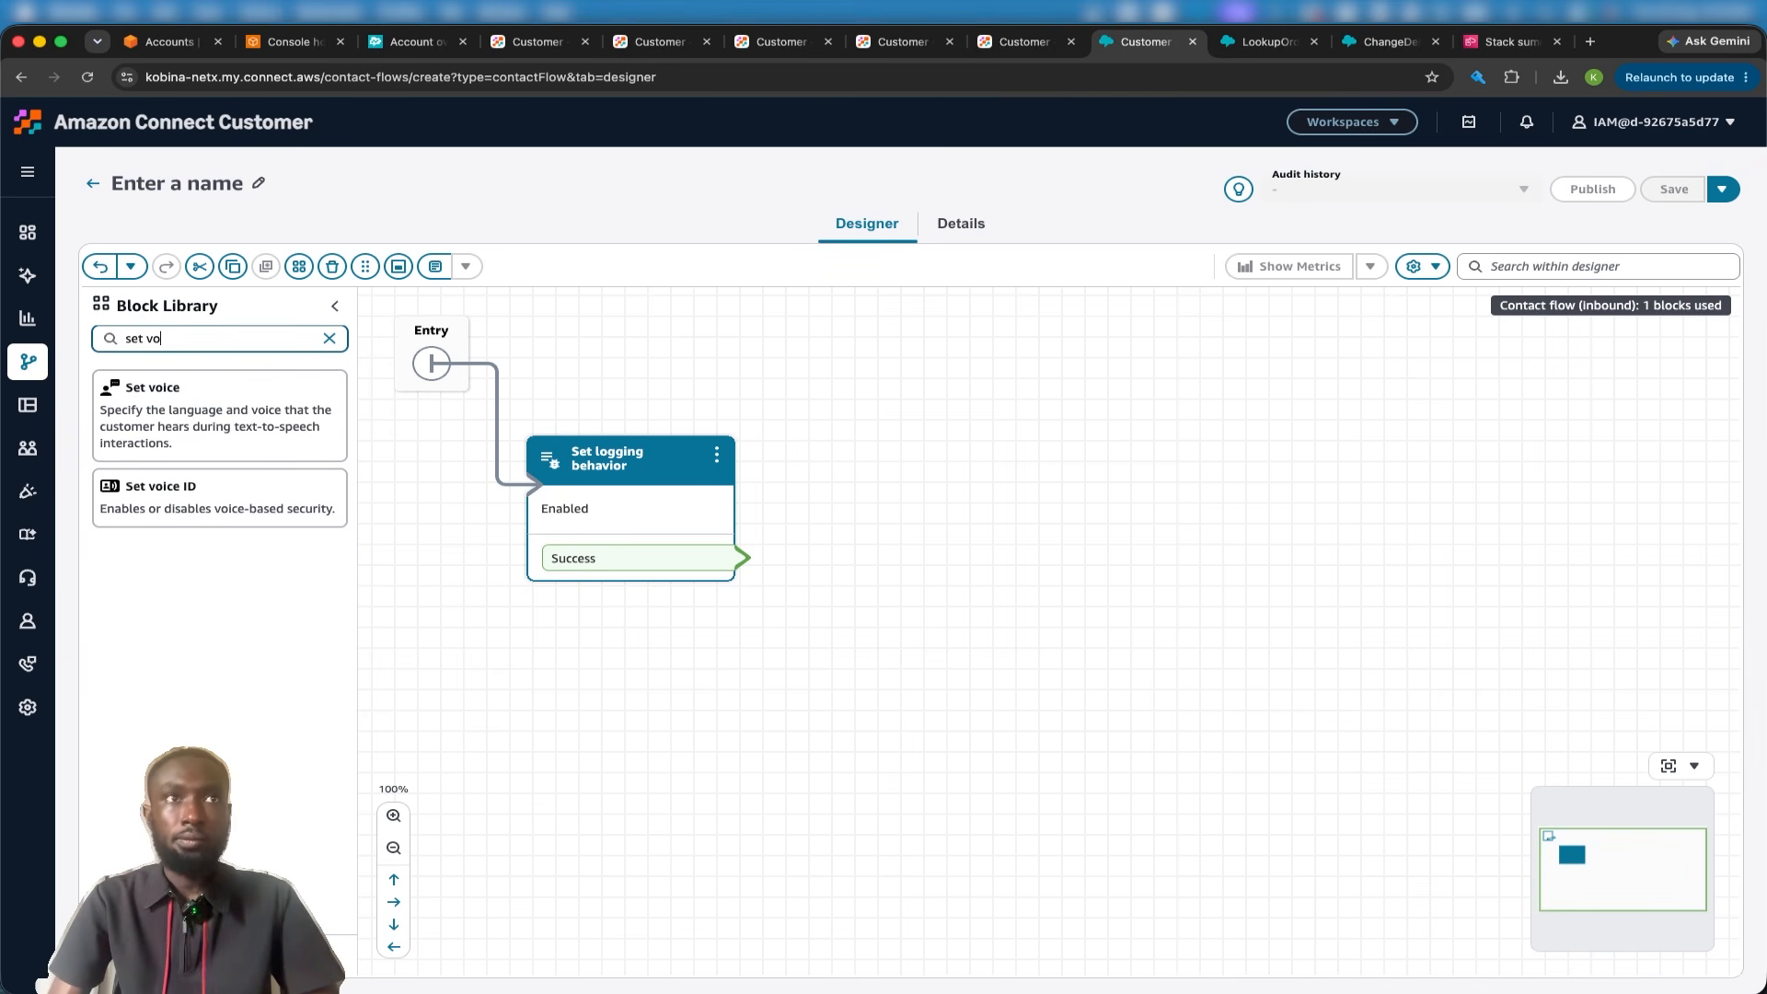
left_click_drag(242, 442, 963, 518)
left_click_drag(733, 558, 935, 459)
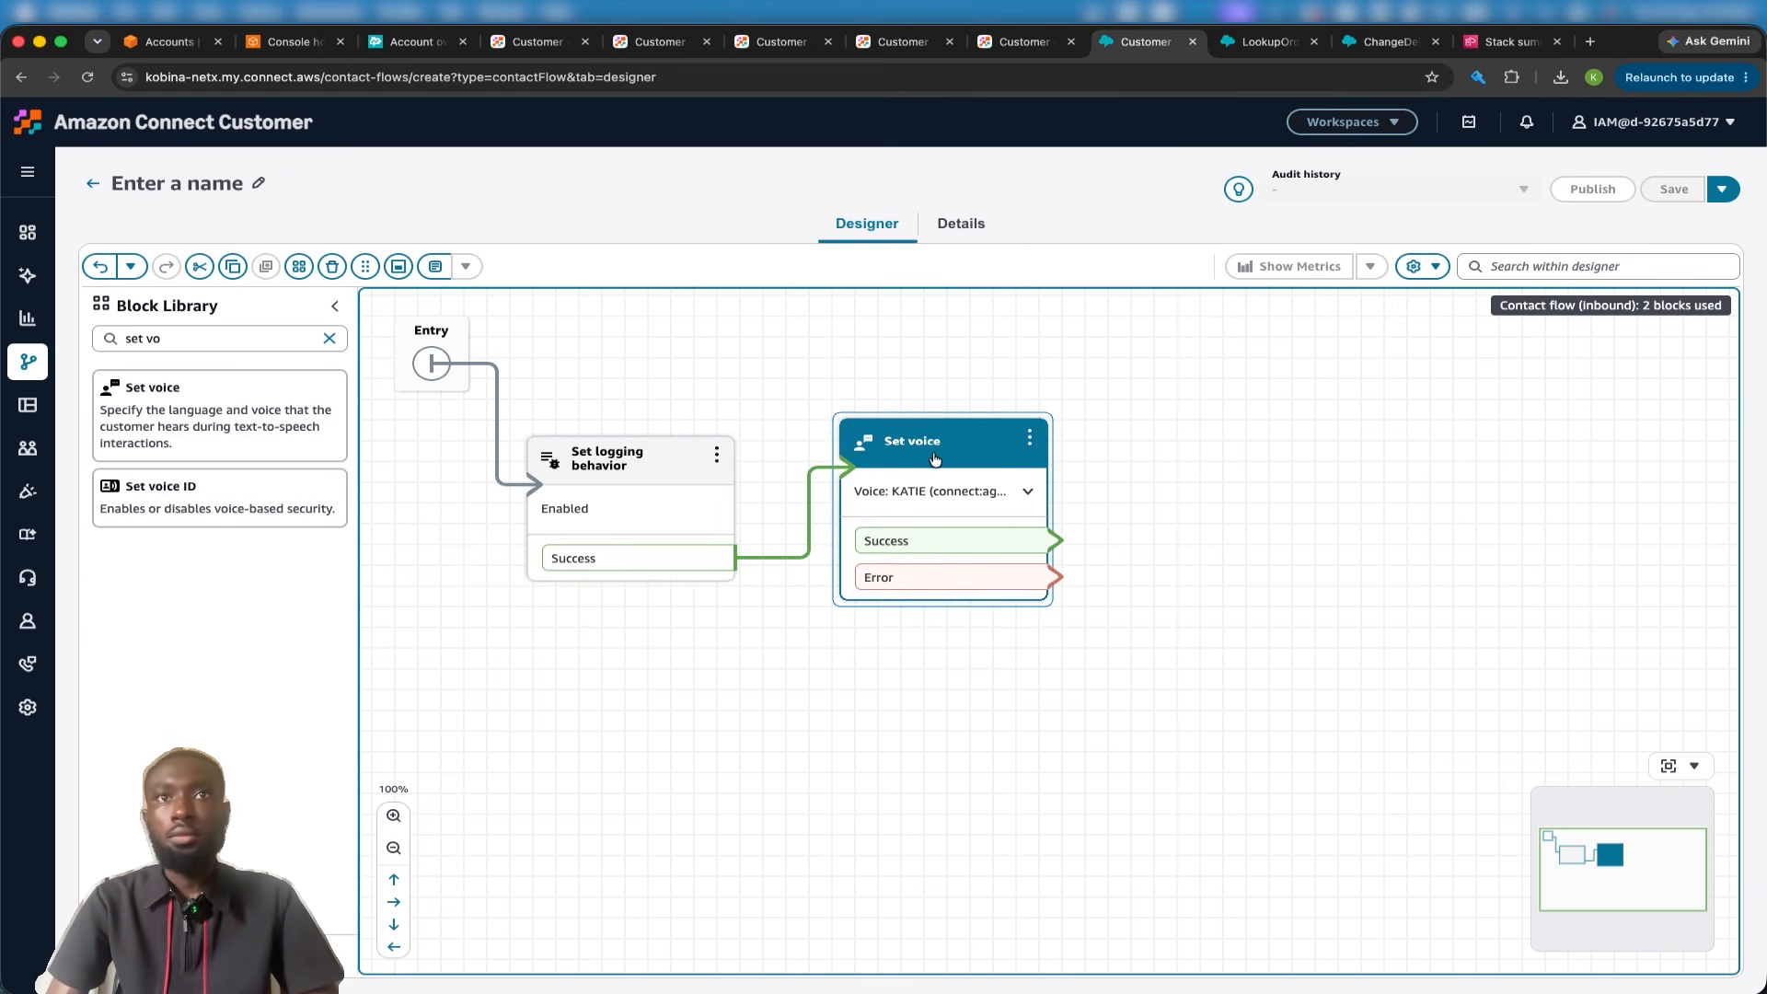
Add a Set recording, analytics, and processing behavior block and connect the Success and Error branches of Set voice to it
triple_click(206, 338)
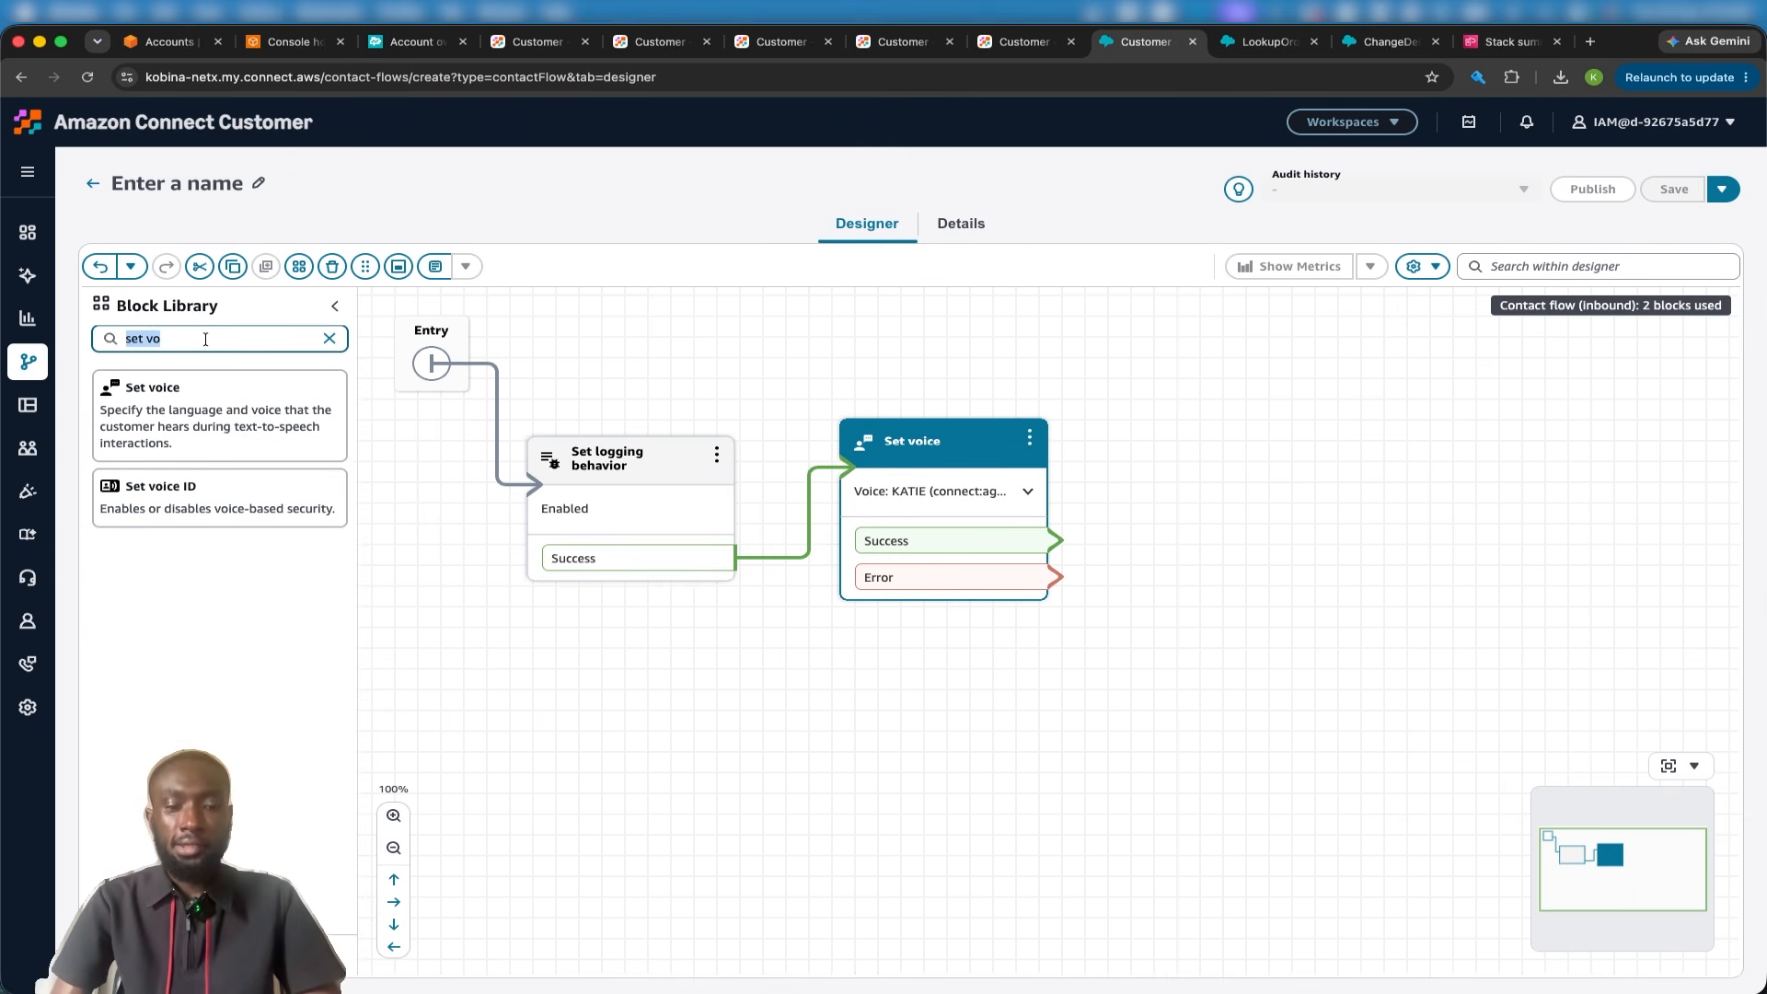
key("BackSpace")
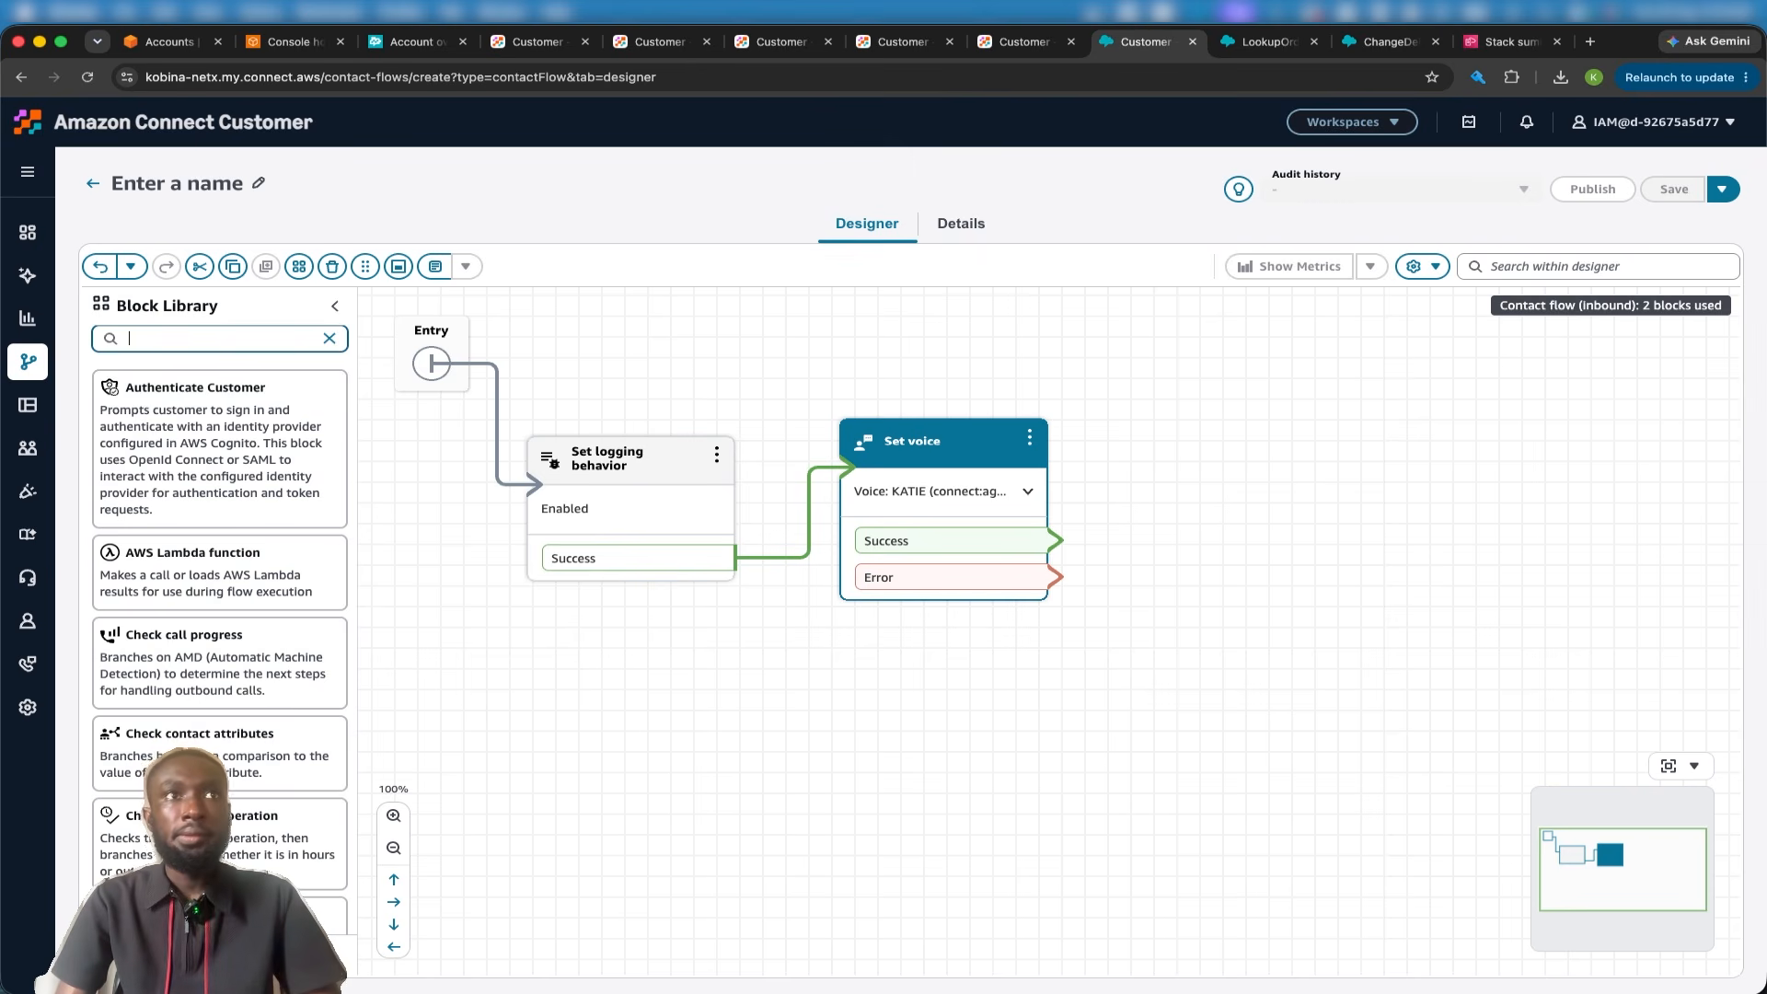
type("set")
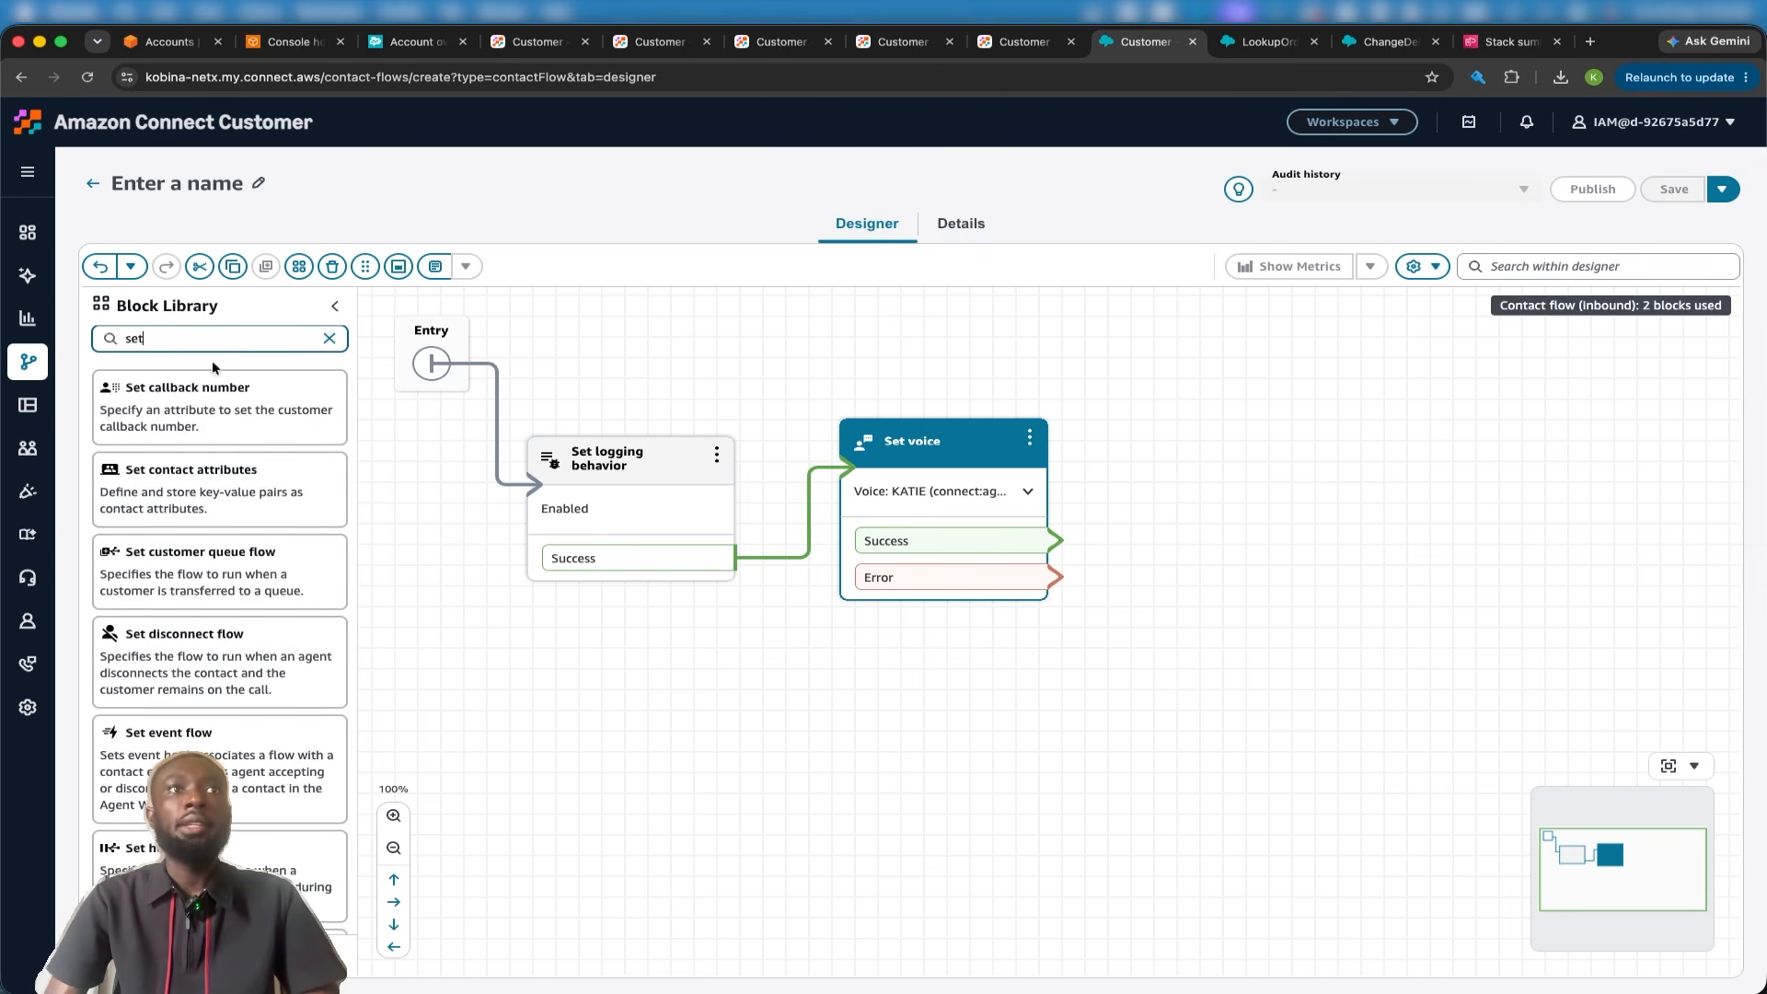
type(" r")
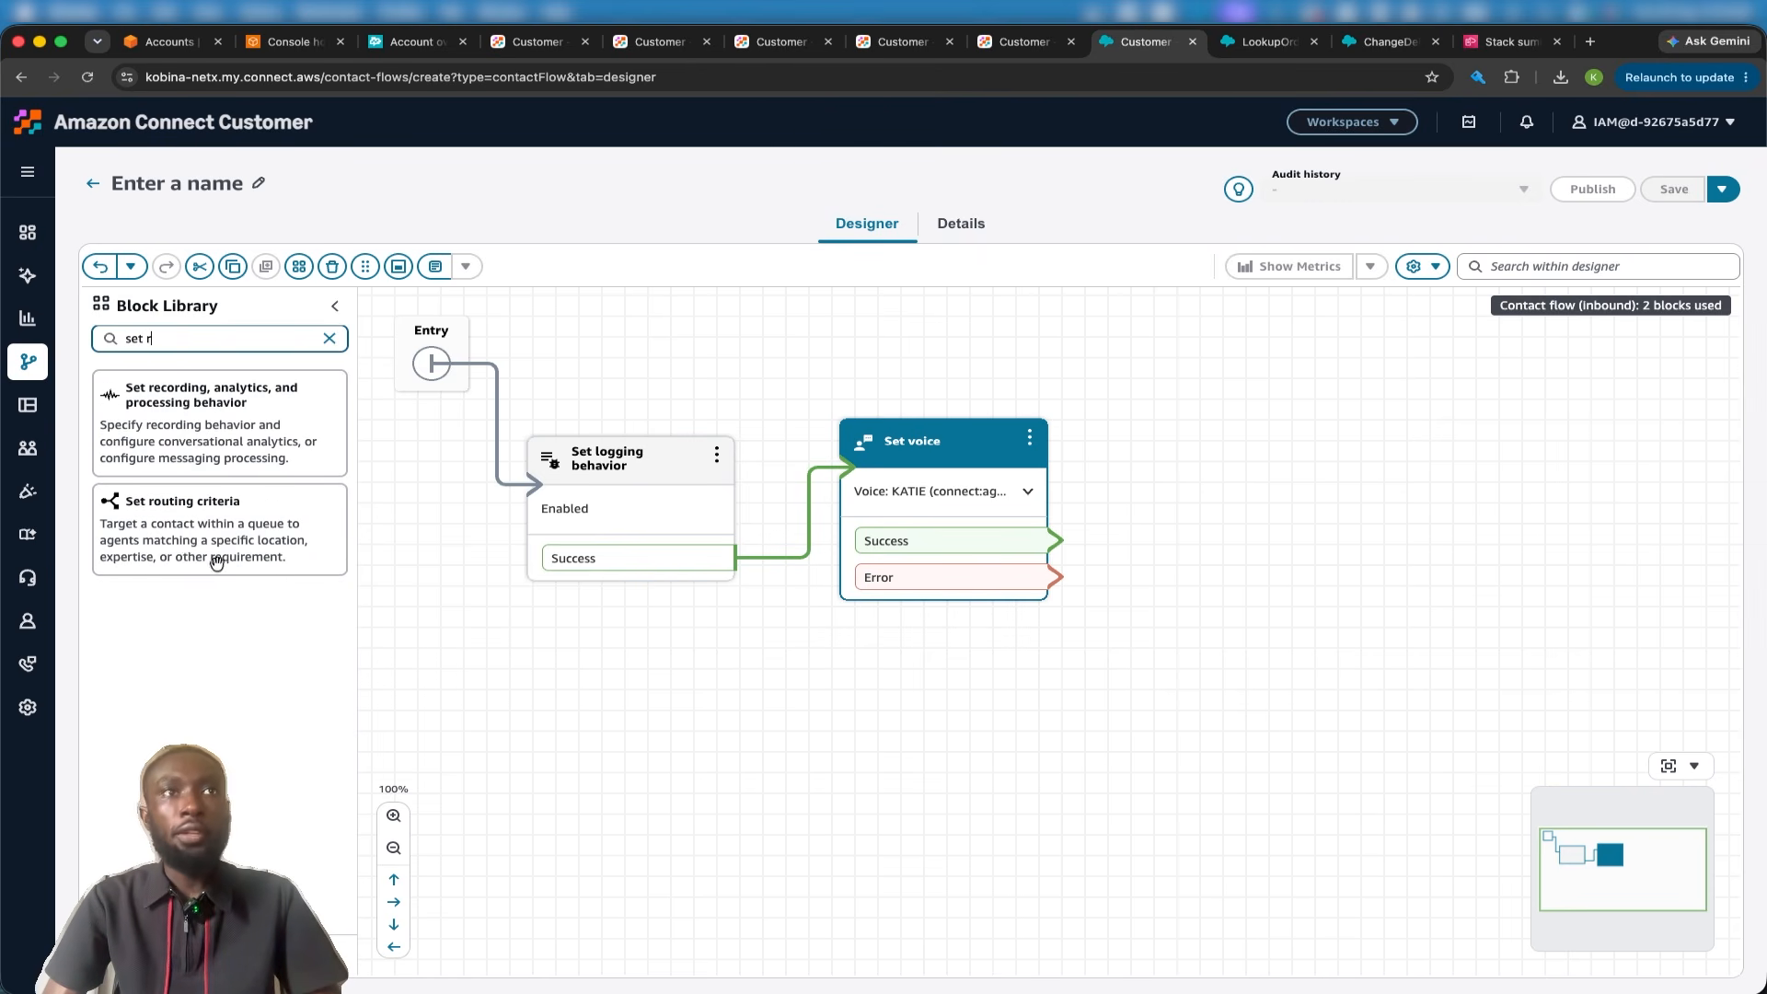
left_click_drag(210, 440, 1276, 426)
left_click_drag(1053, 538, 1323, 534)
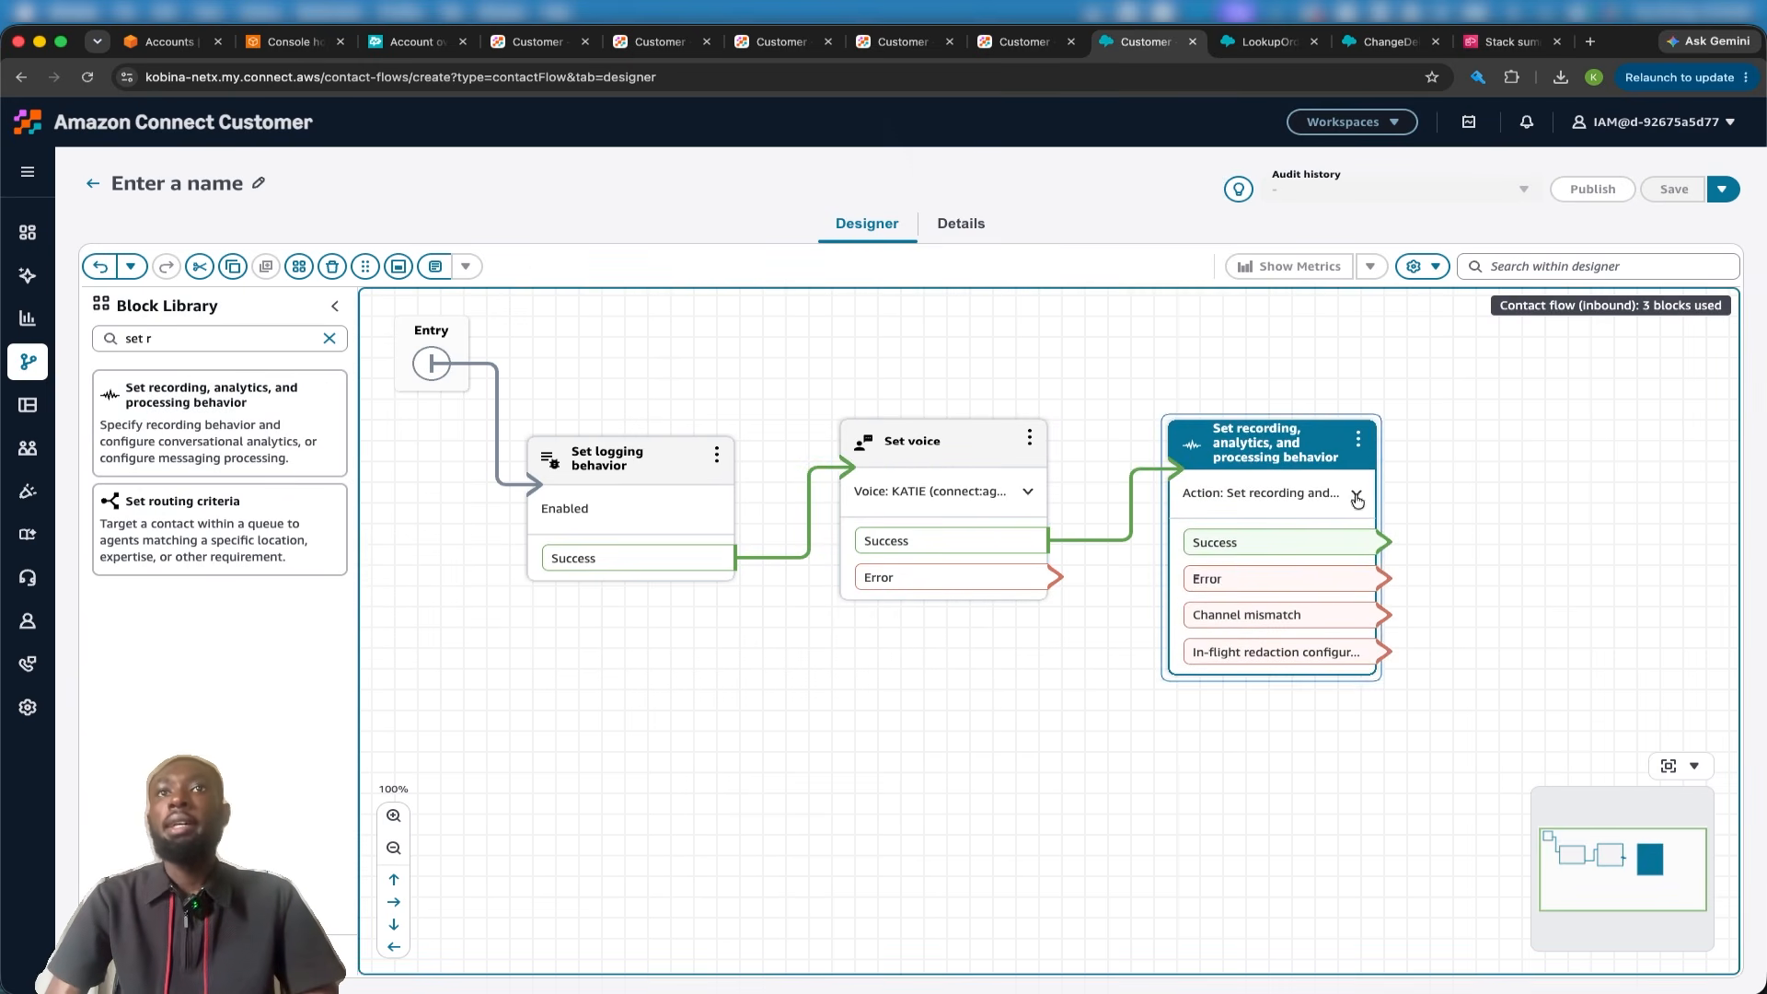
left_click_drag(1055, 578, 1239, 455)
Set the channel of the Set recording, analytics, and processing behavior block to Voice and confirm its configuration
left_click(1239, 455)
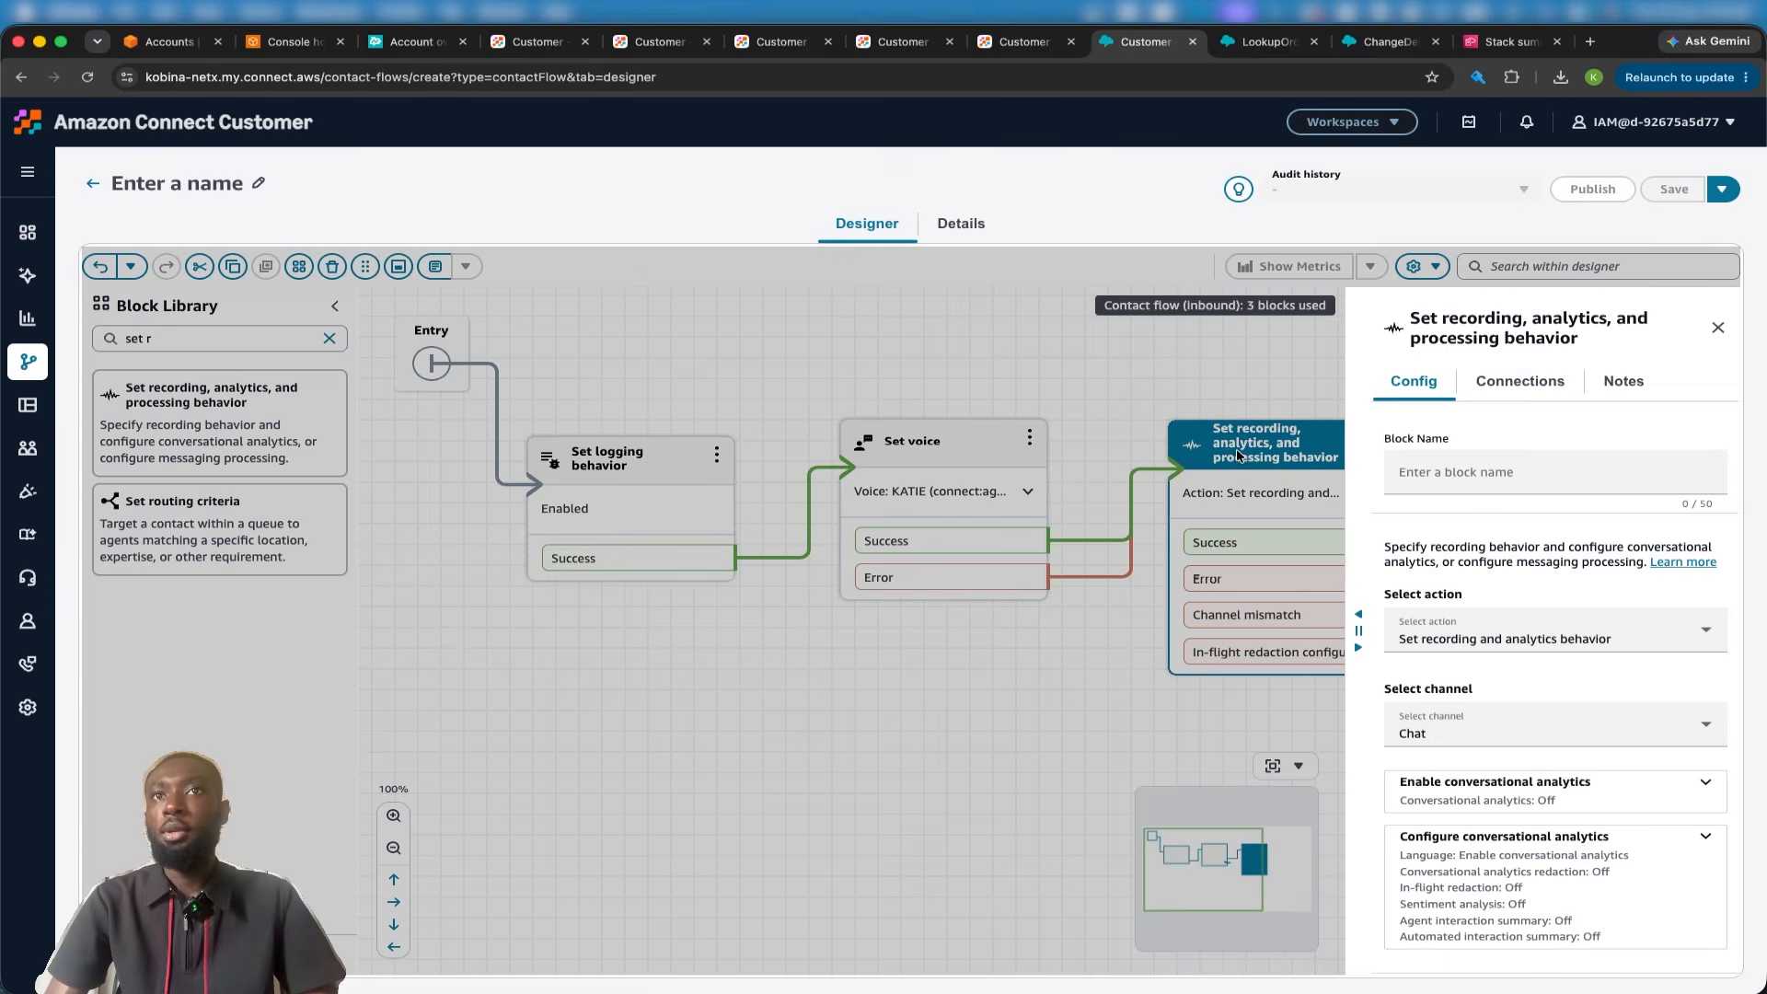
left_click(1514, 726)
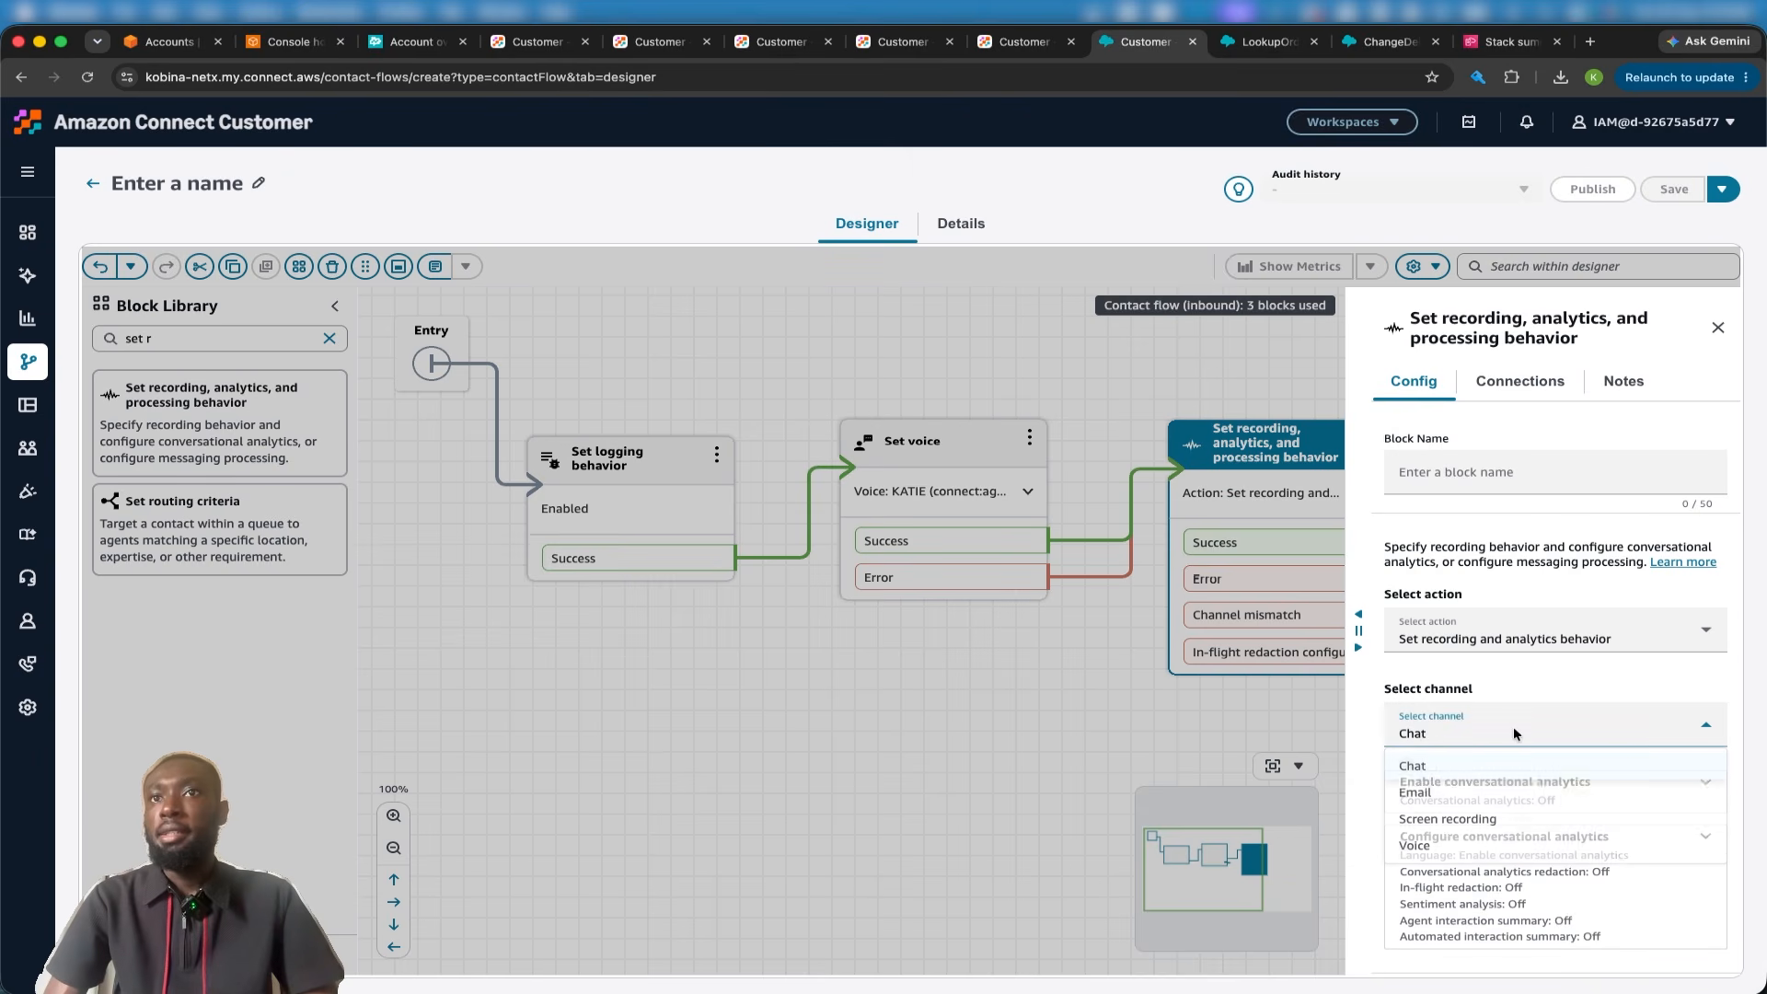
left_click(1441, 845)
scroll(1605, 665, "down", 2)
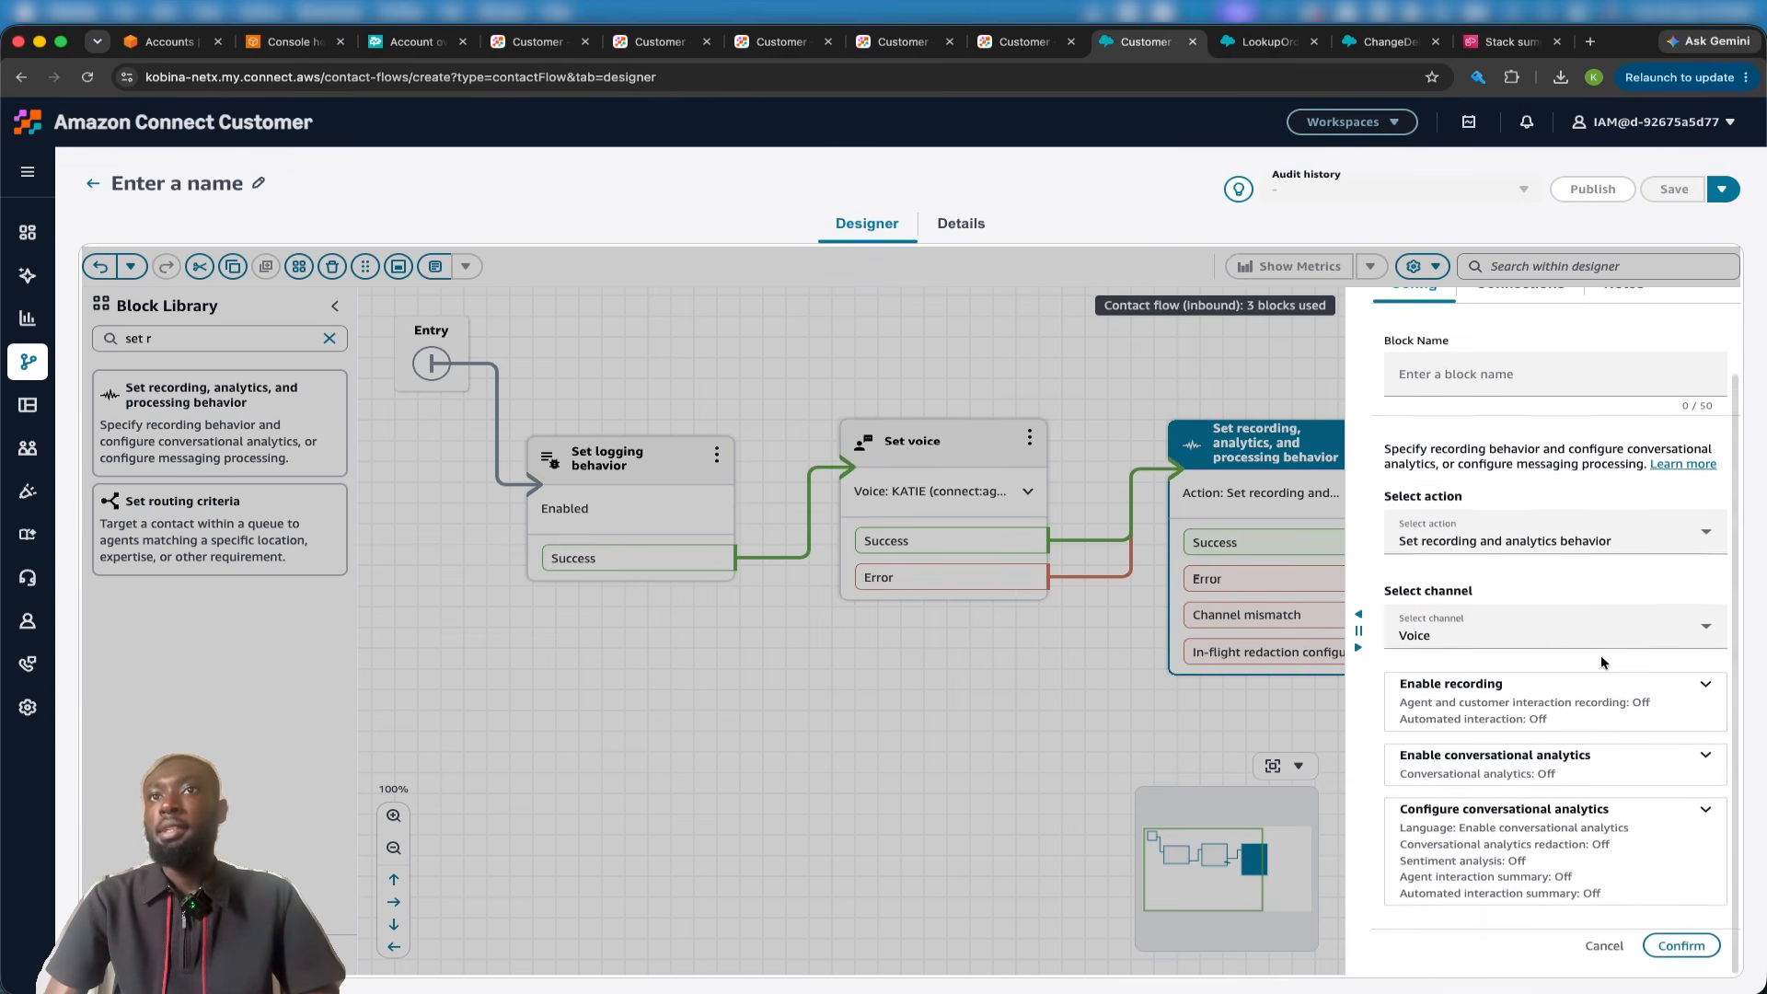
left_click(1675, 946)
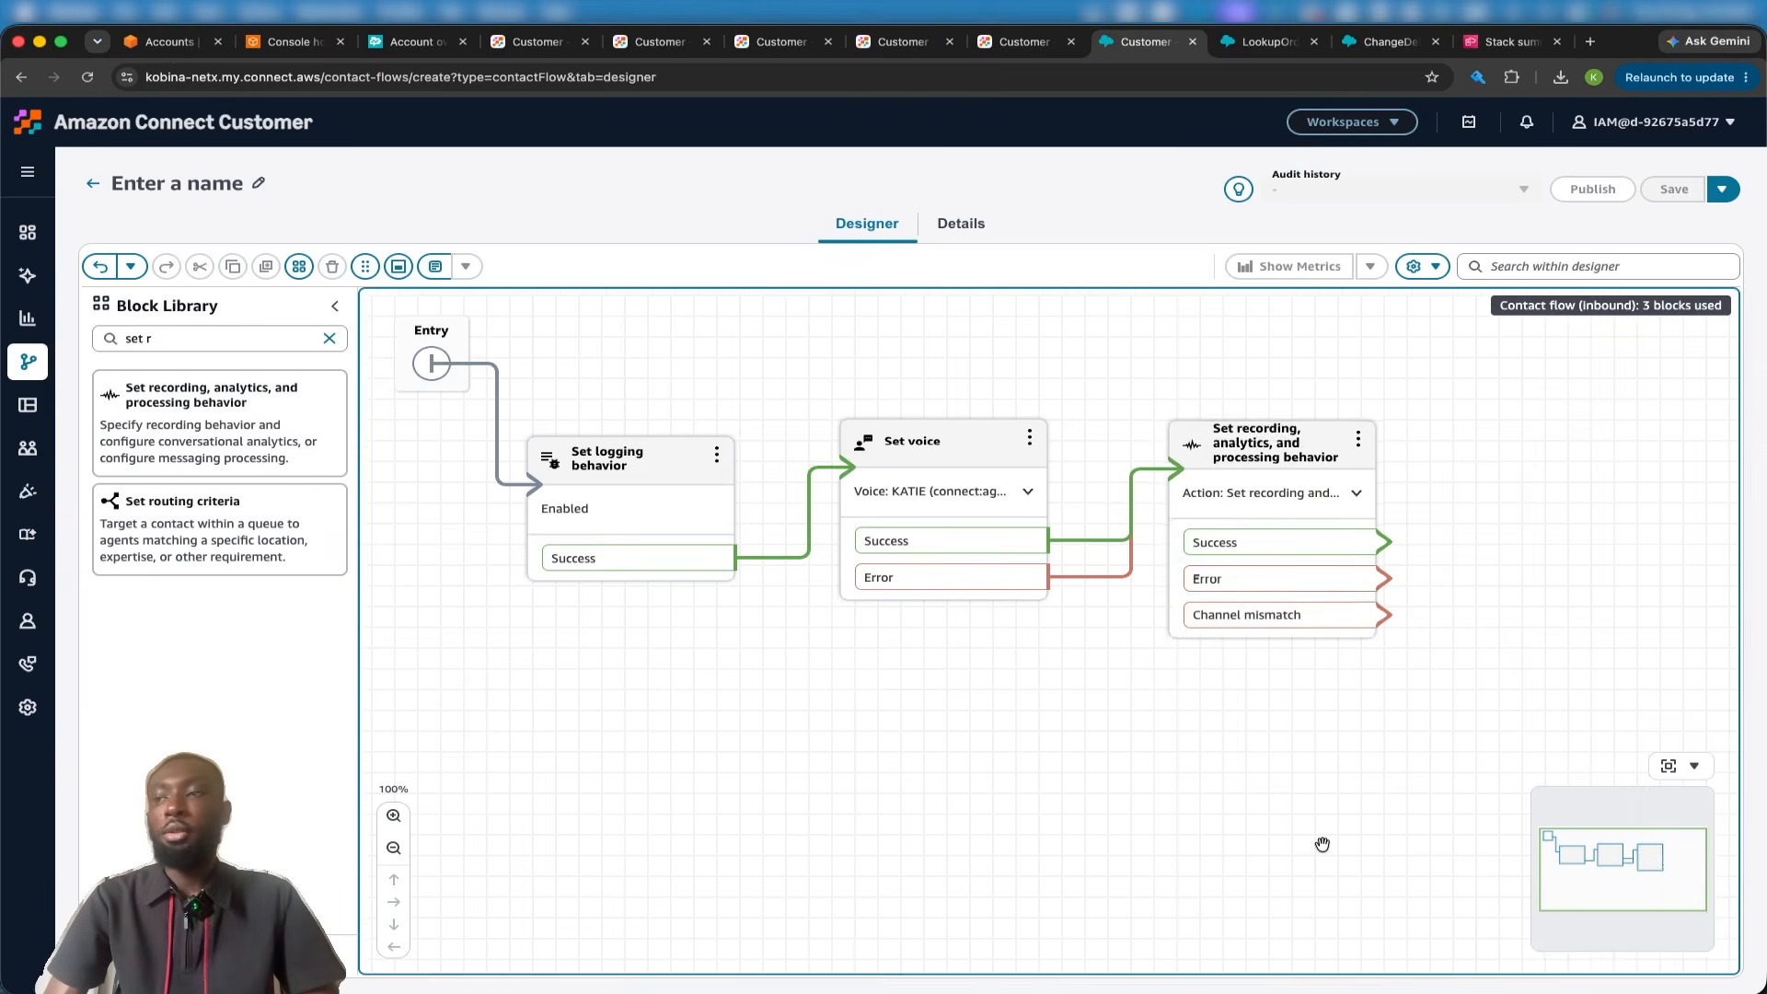
Add a Get customer input block and connect the recording block's Success, Error and Channel mismatch branches to it
left_click_drag(1322, 844, 1075, 856)
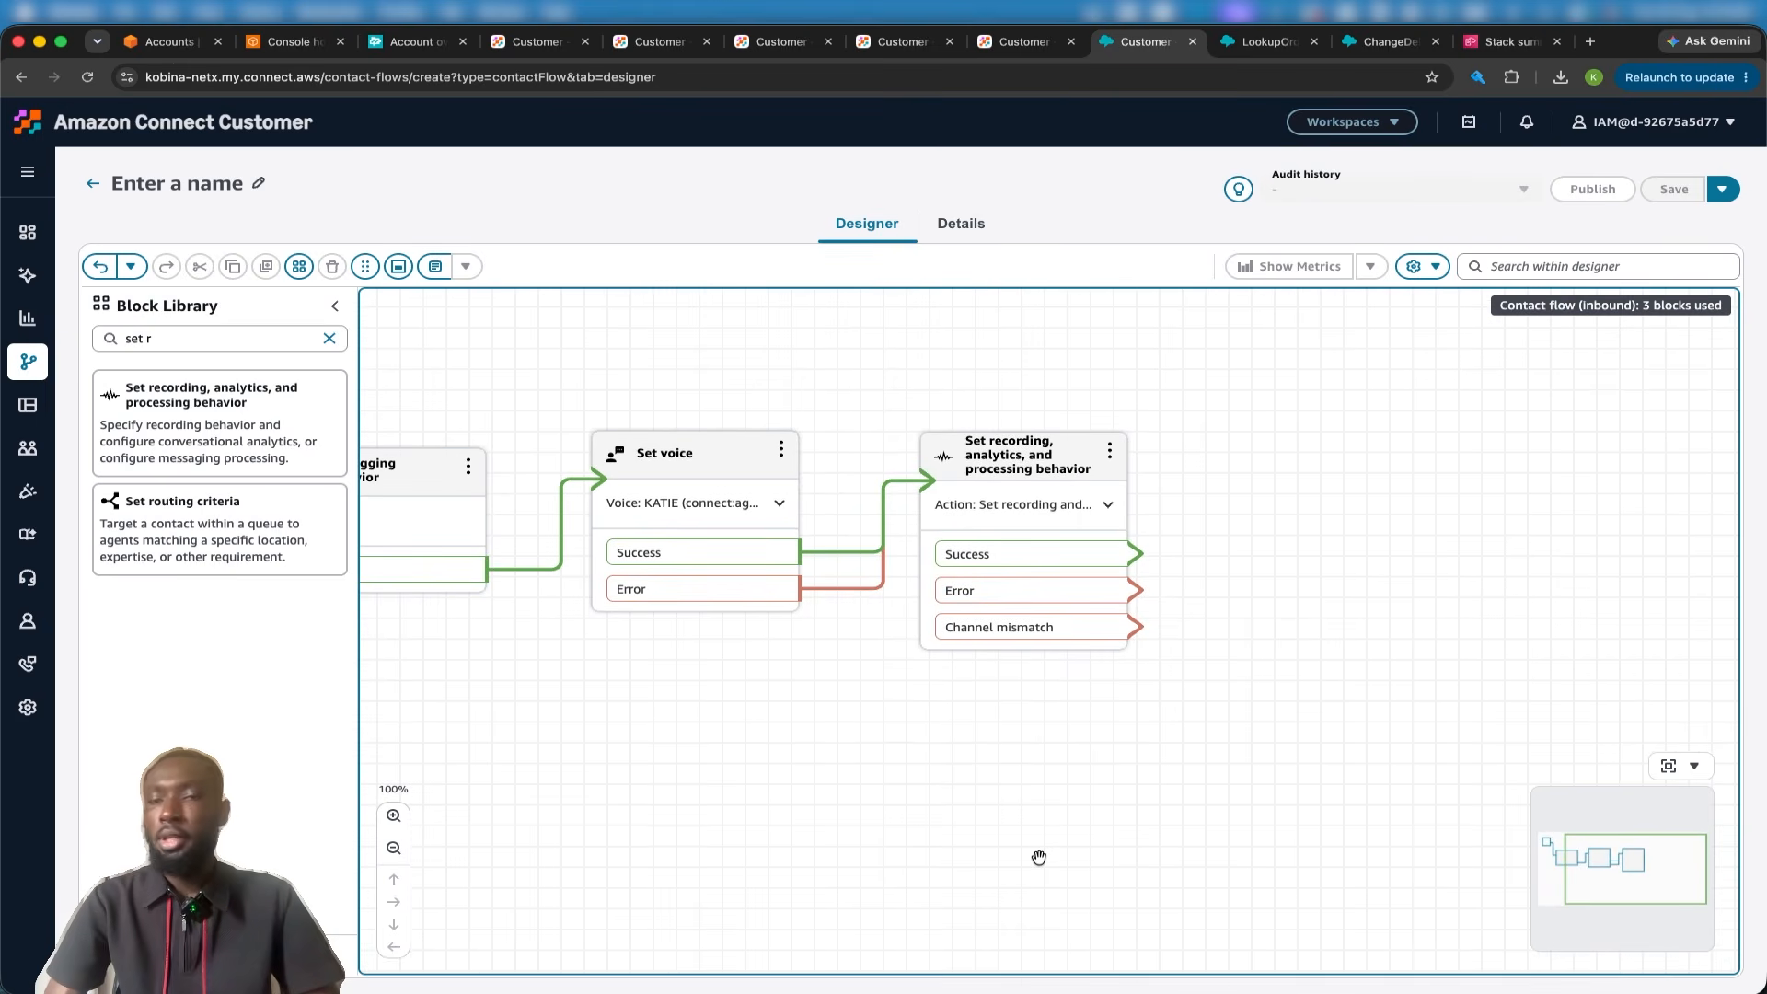
triple_click(202, 335)
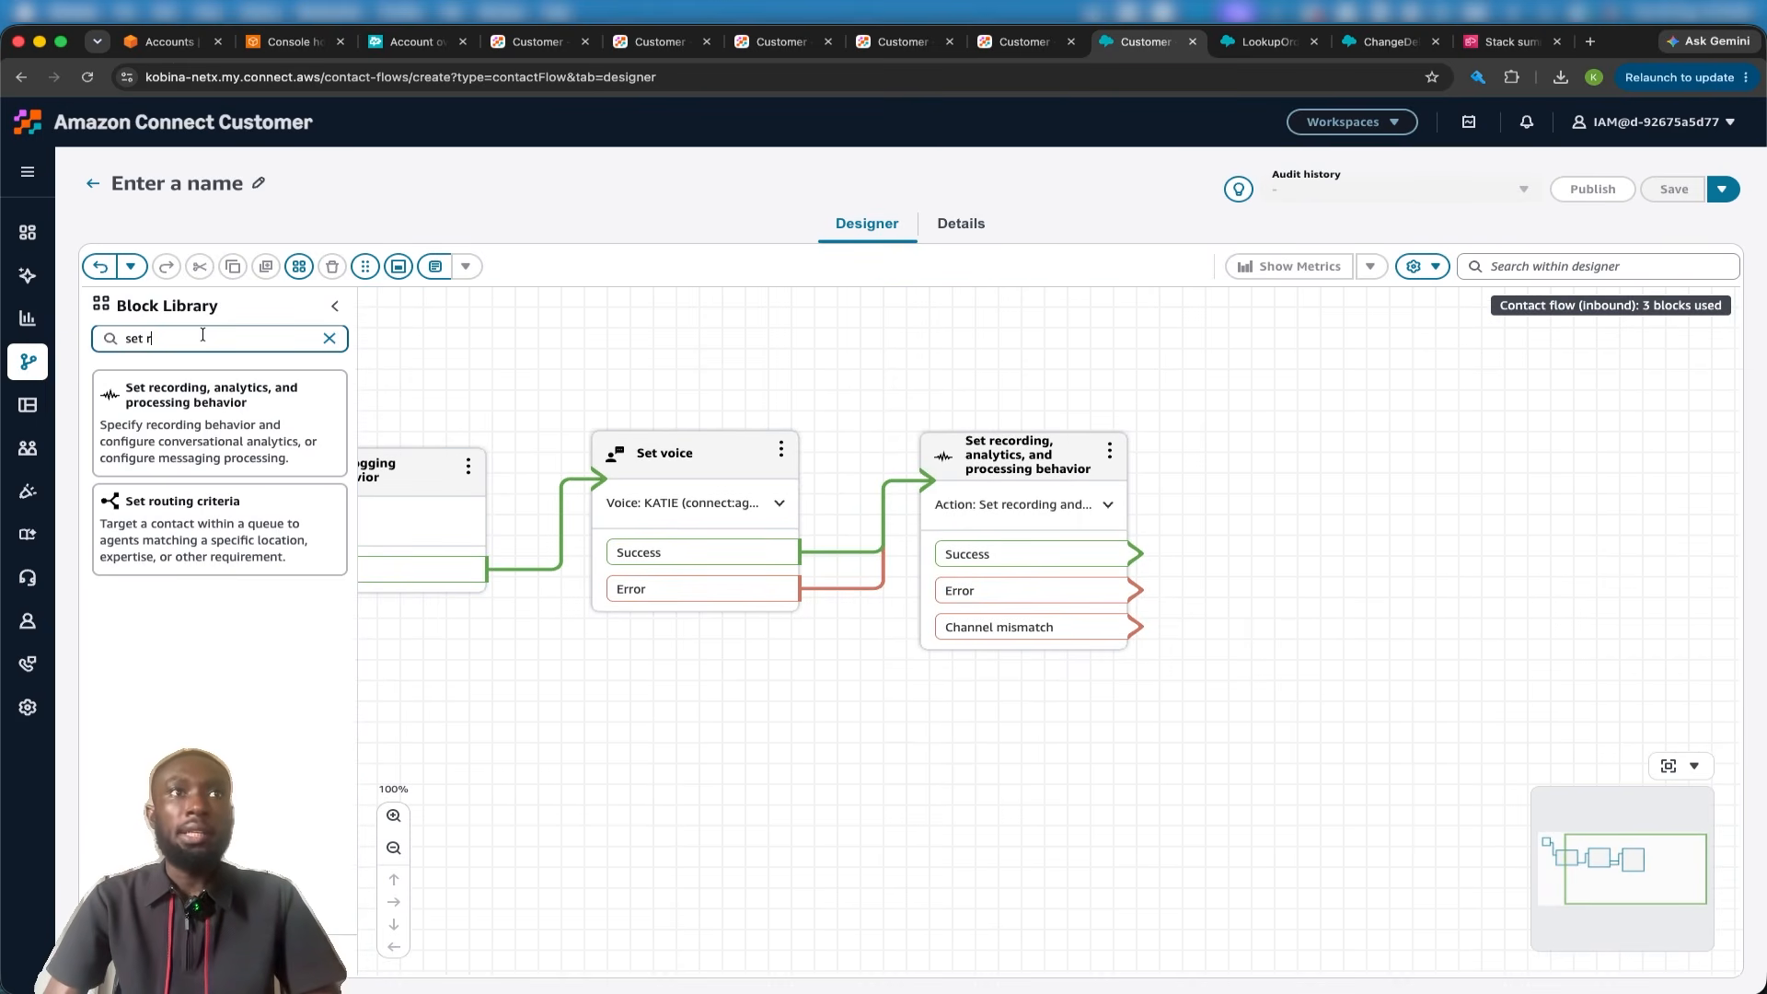
type("Get")
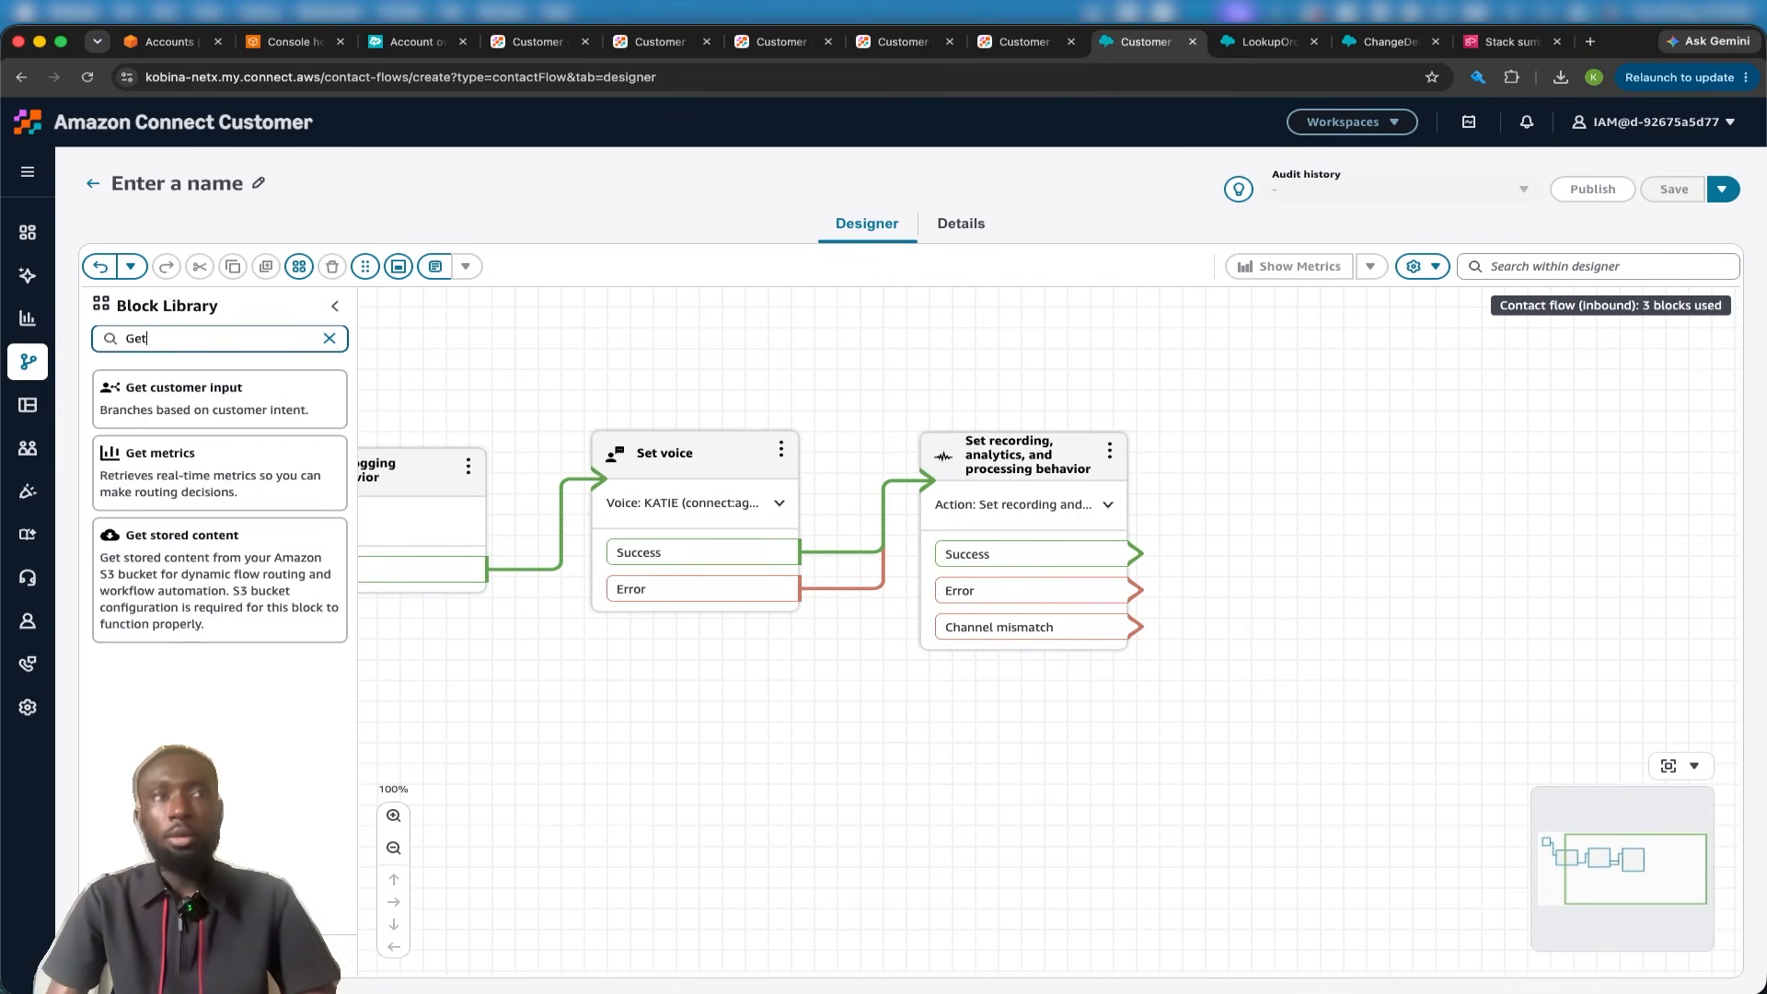
left_click_drag(532, 476, 1347, 449)
left_click_drag(1125, 554, 1275, 508)
left_click_drag(1138, 590, 1264, 503)
left_click_drag(1138, 626, 1308, 508)
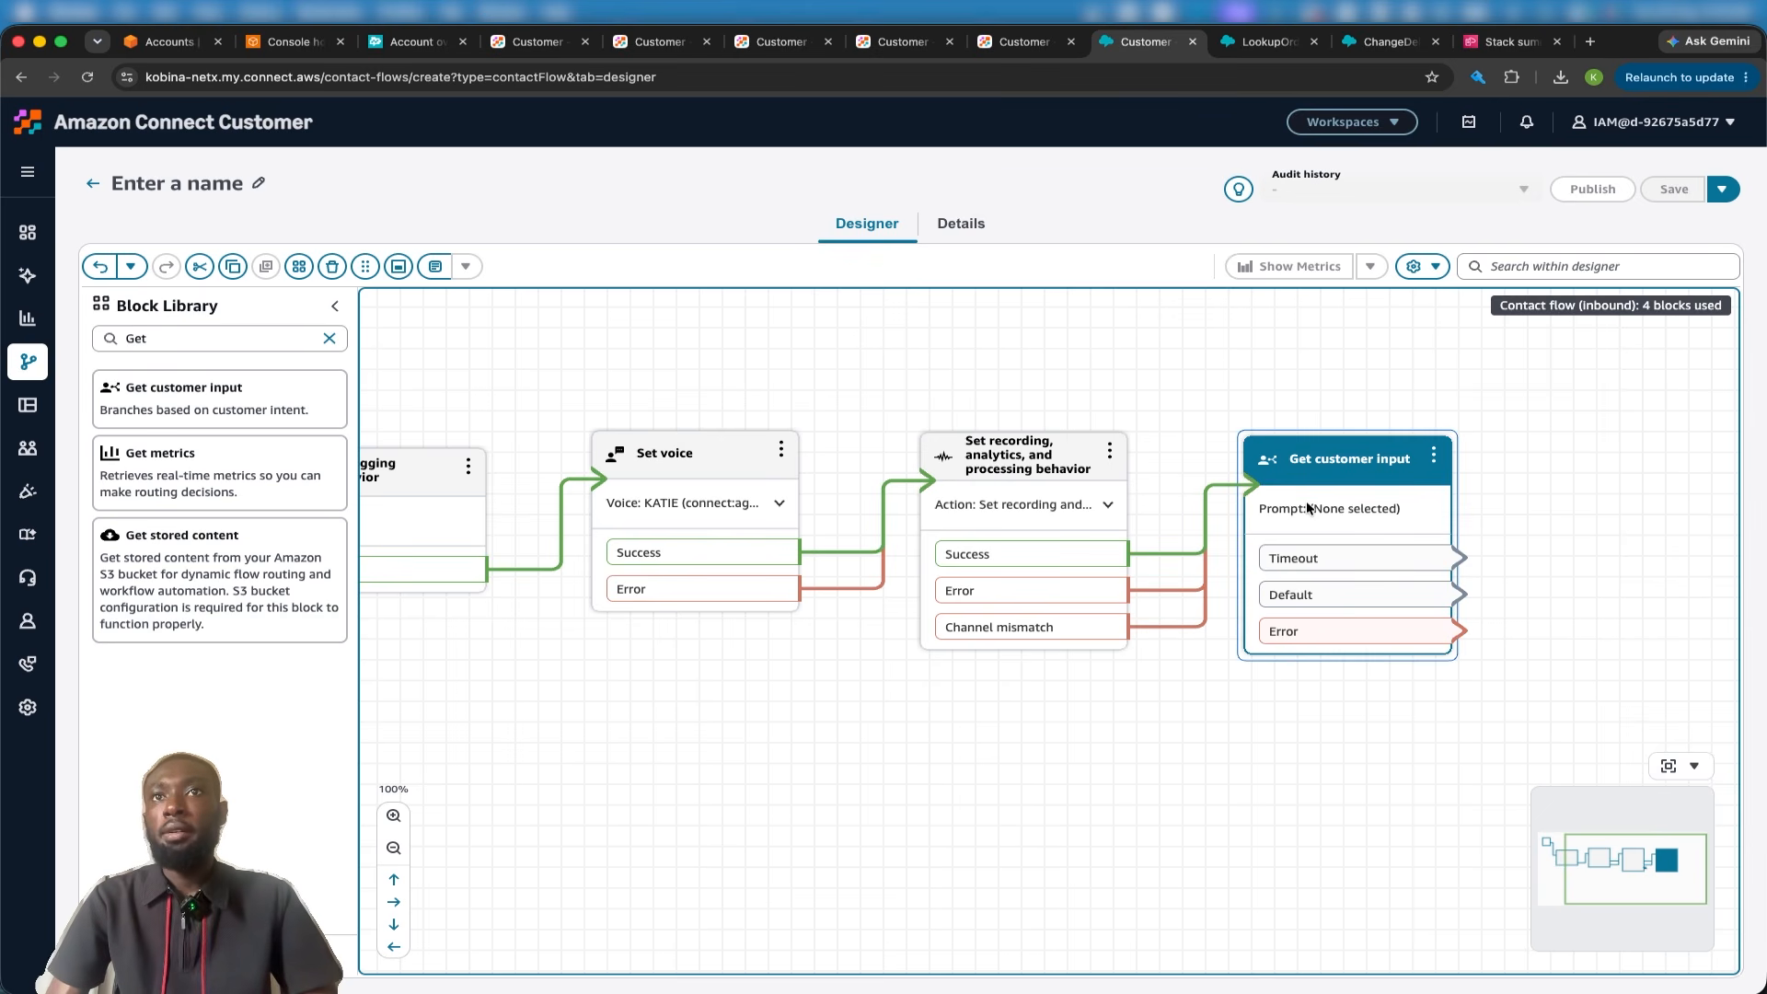
Configure the Get customer input block with a manually set text-to-speech prompt reading "Hello"
left_click(1340, 471)
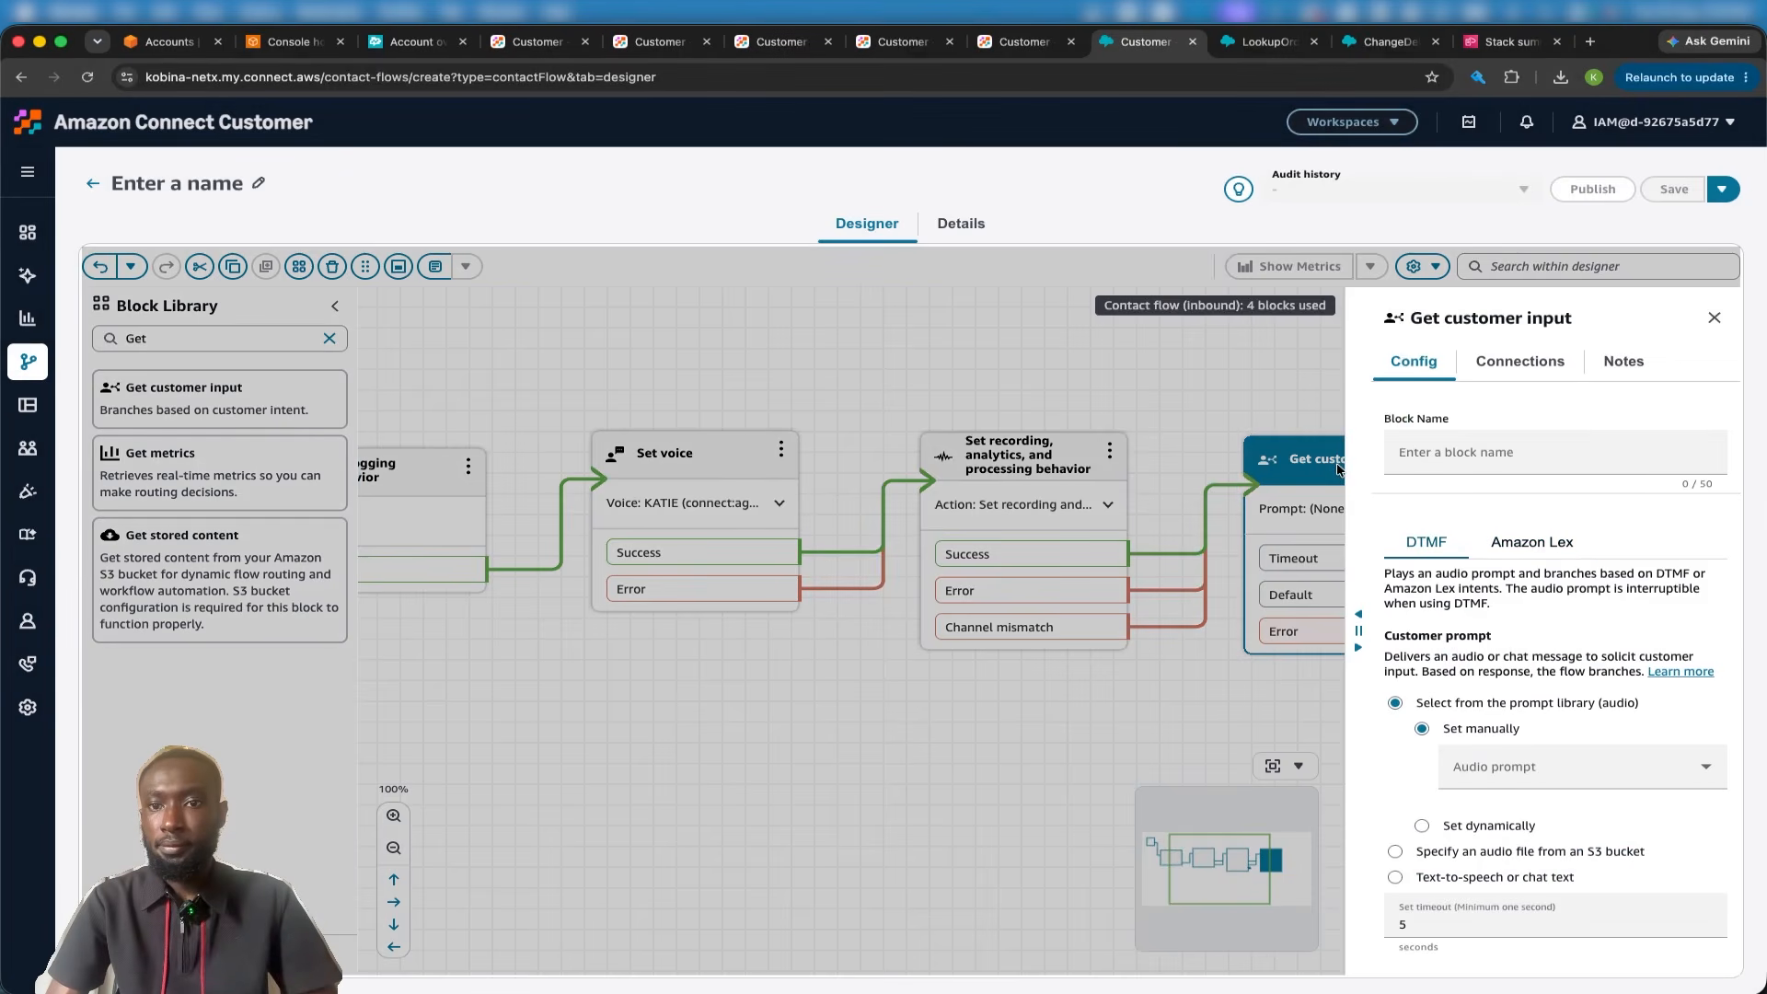
scroll(1509, 730, "down", 2)
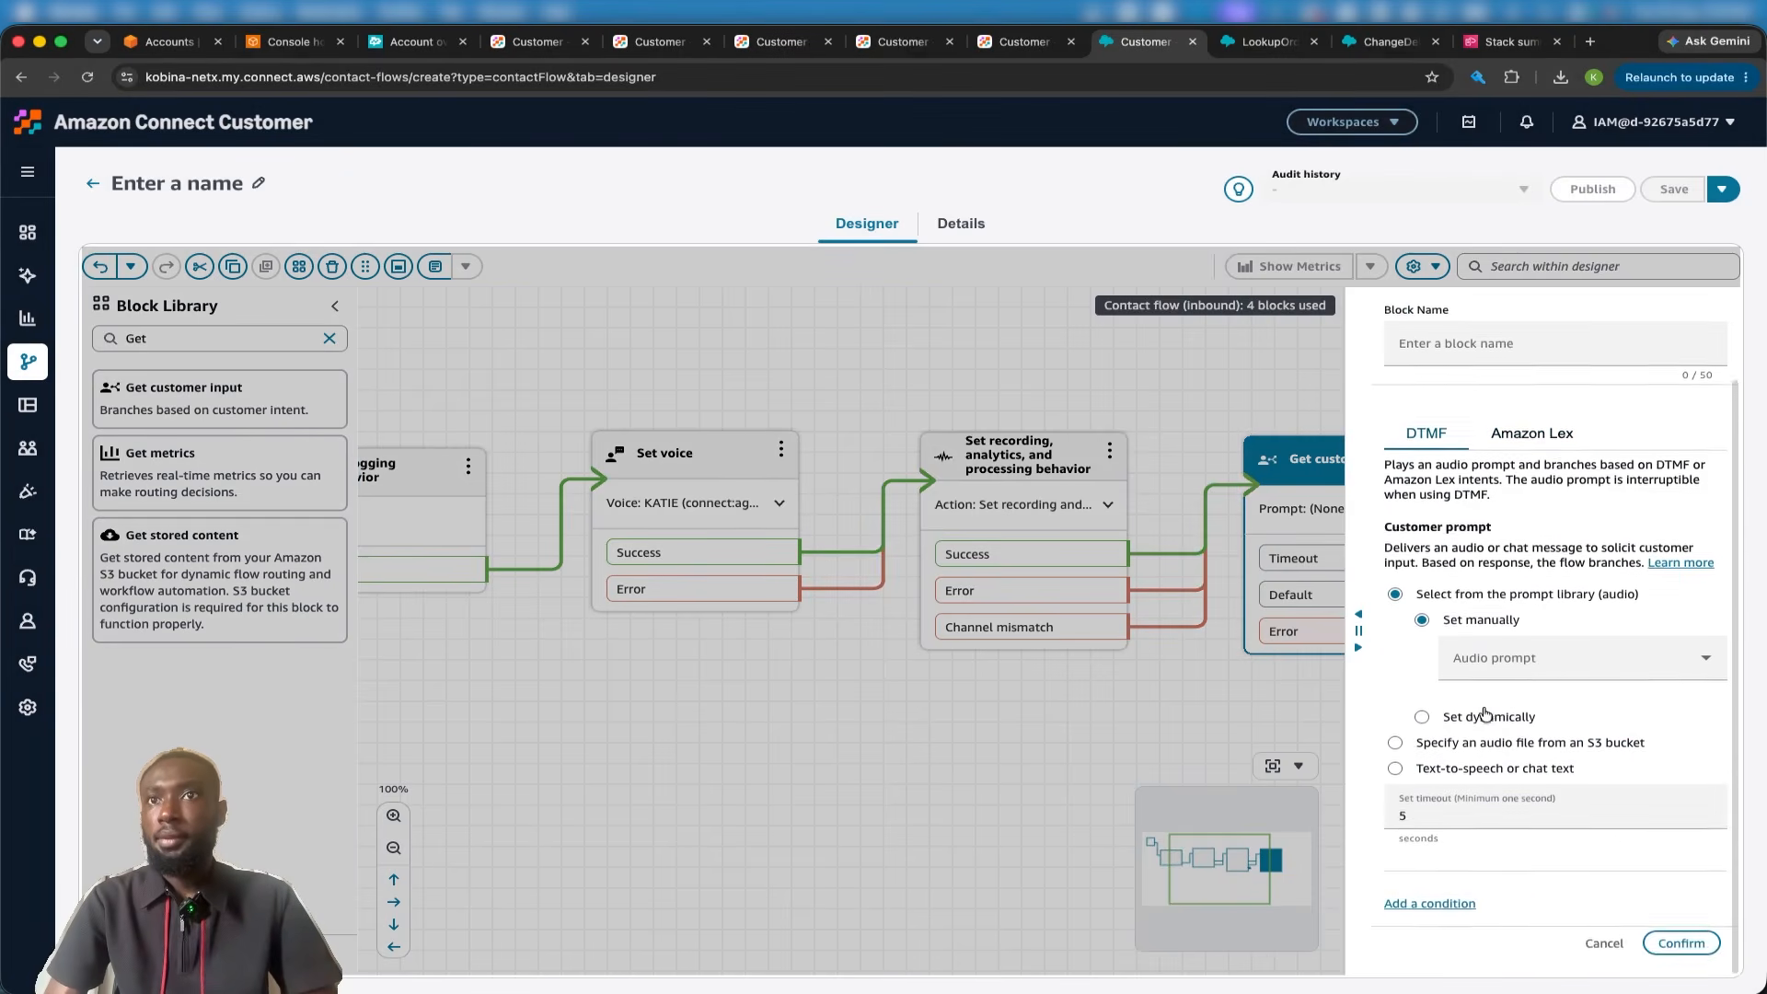
left_click(1454, 775)
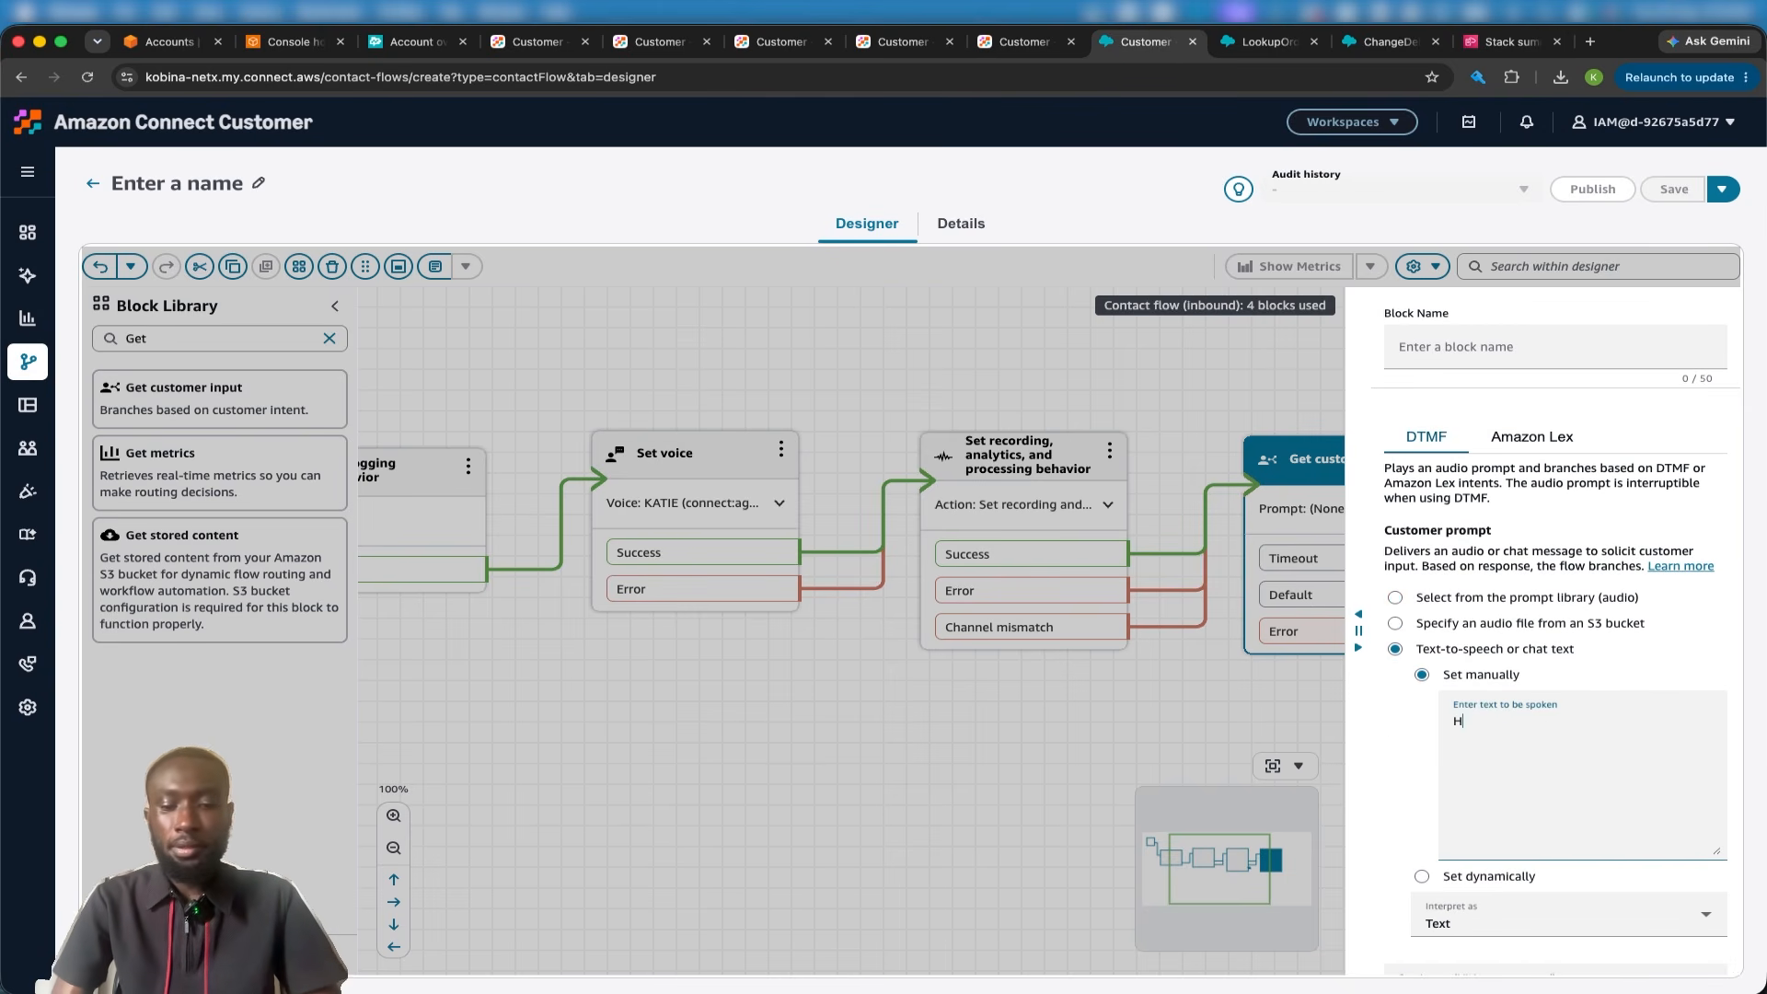
scroll(1506, 870, "down", 3)
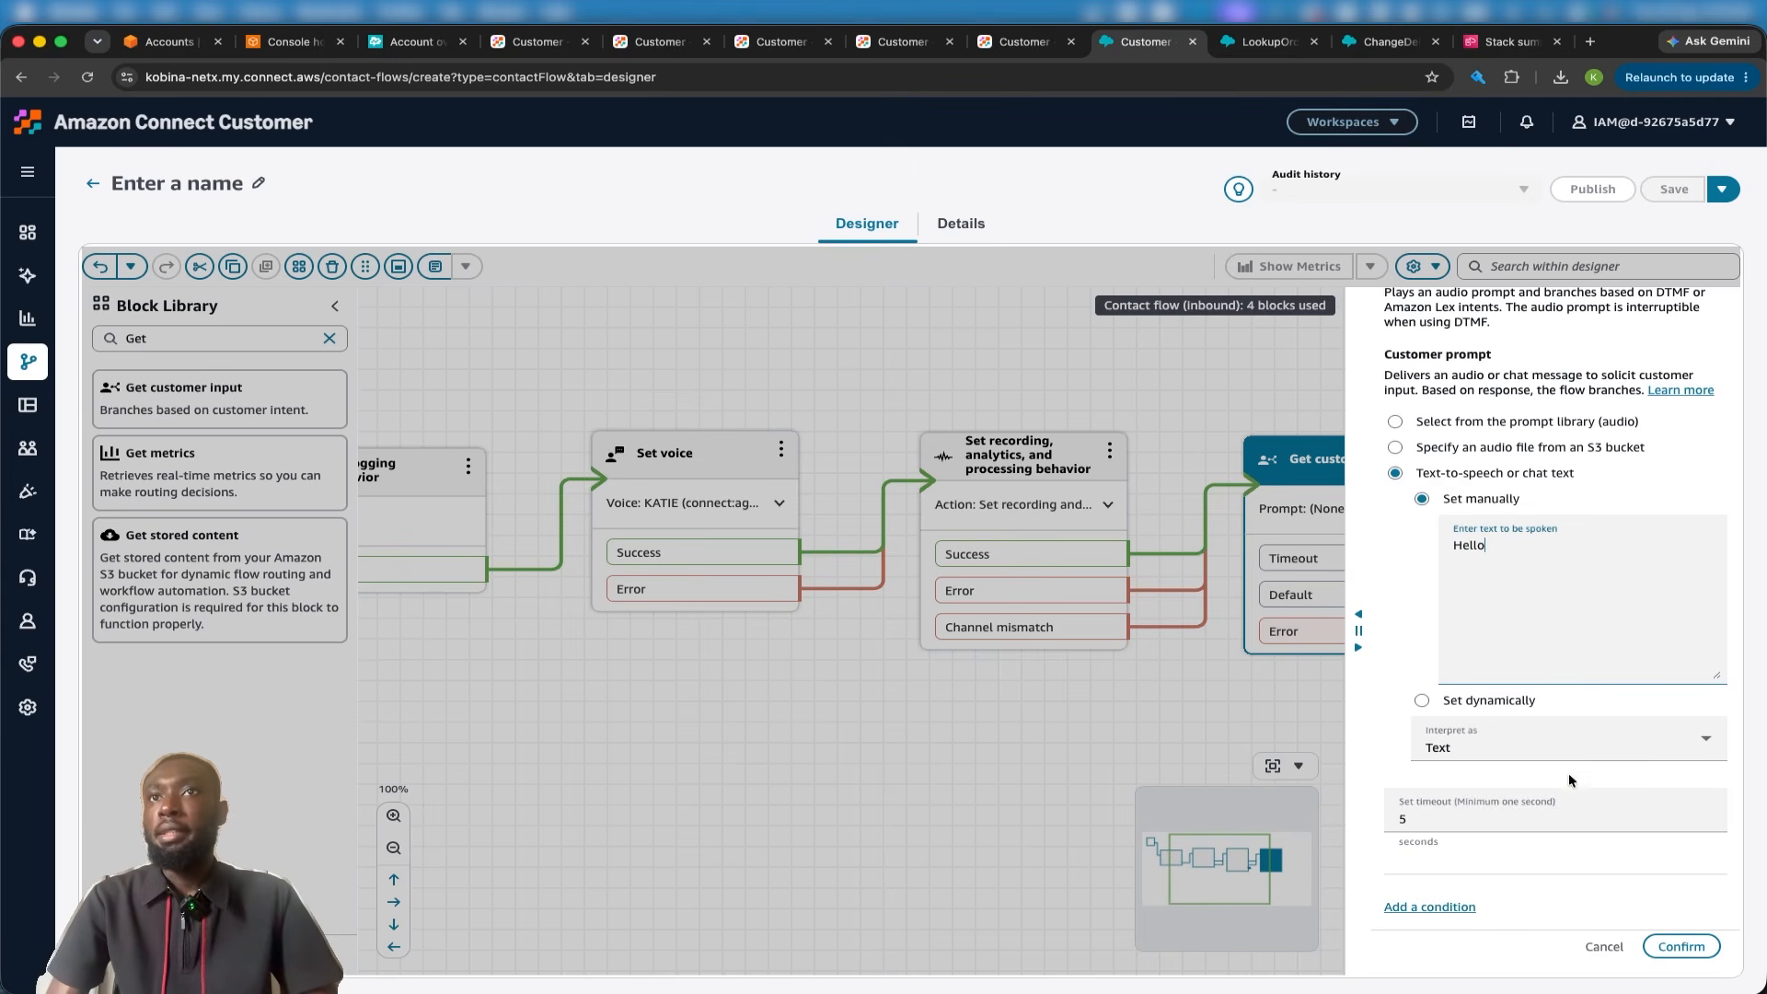
Switch the Get customer input block to Amazon Lex and select the summit-co (US West: Oregon) bot with the TestBotAlias alias
scroll(1527, 509, "up", 5)
left_click(1528, 540)
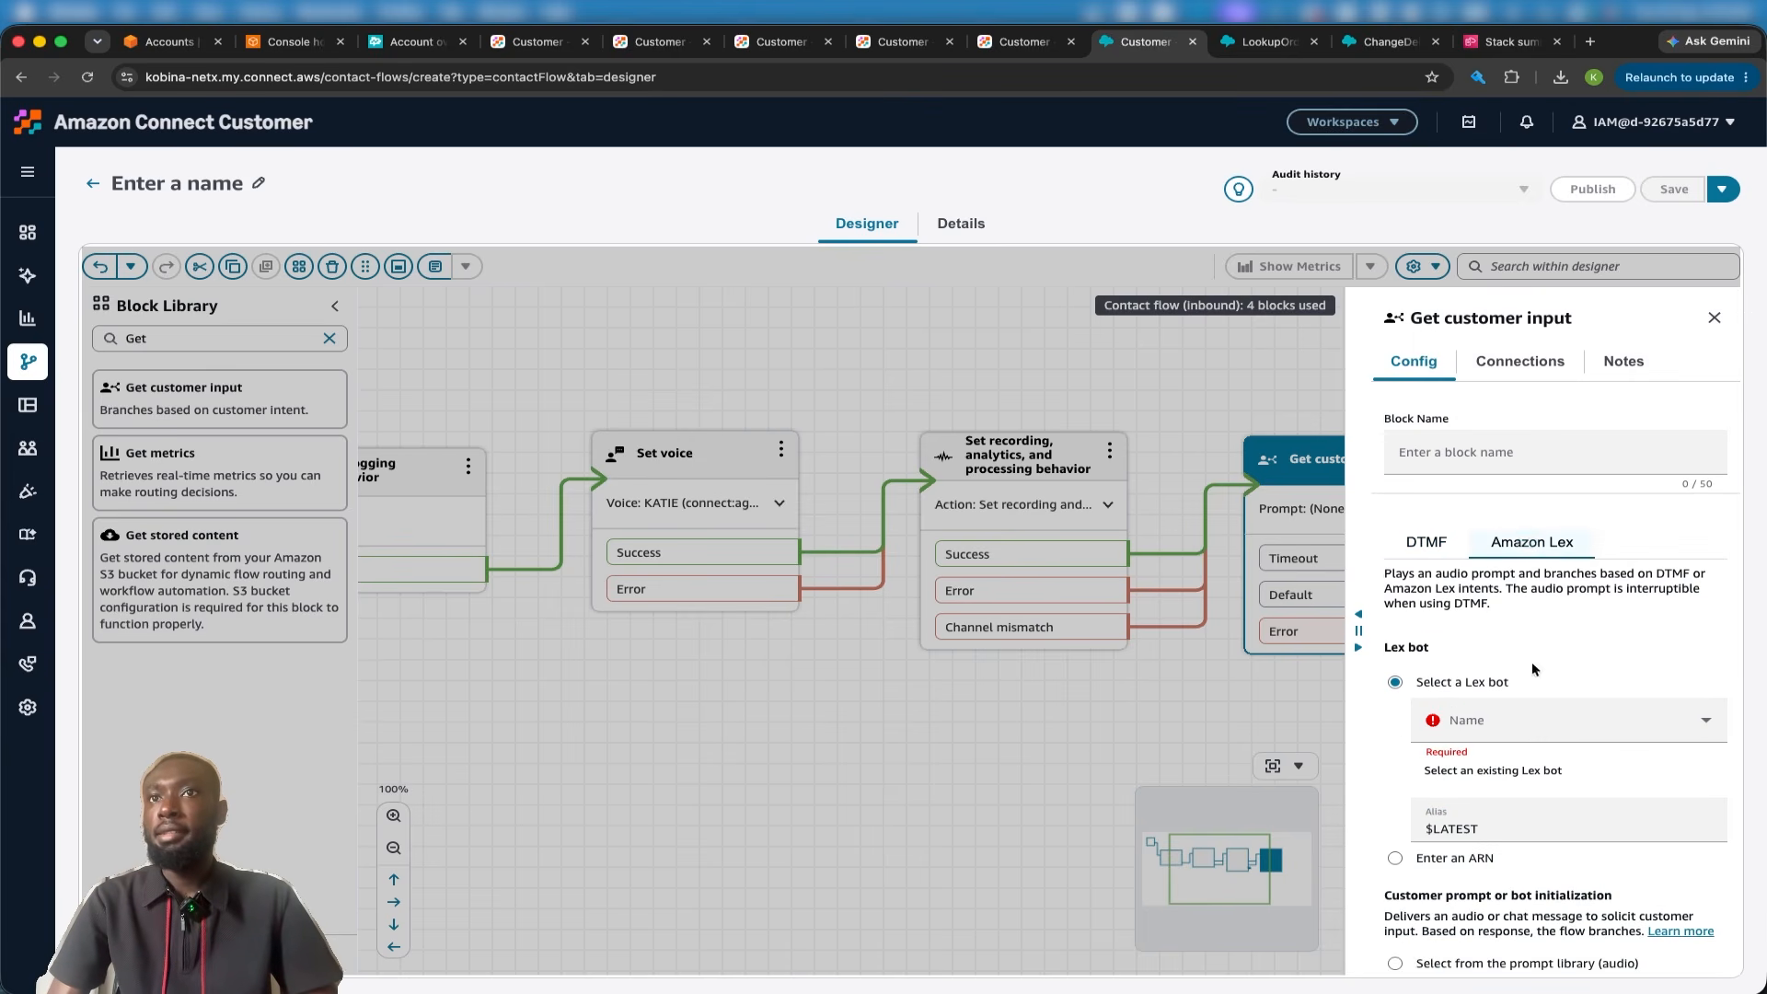
left_click(1526, 722)
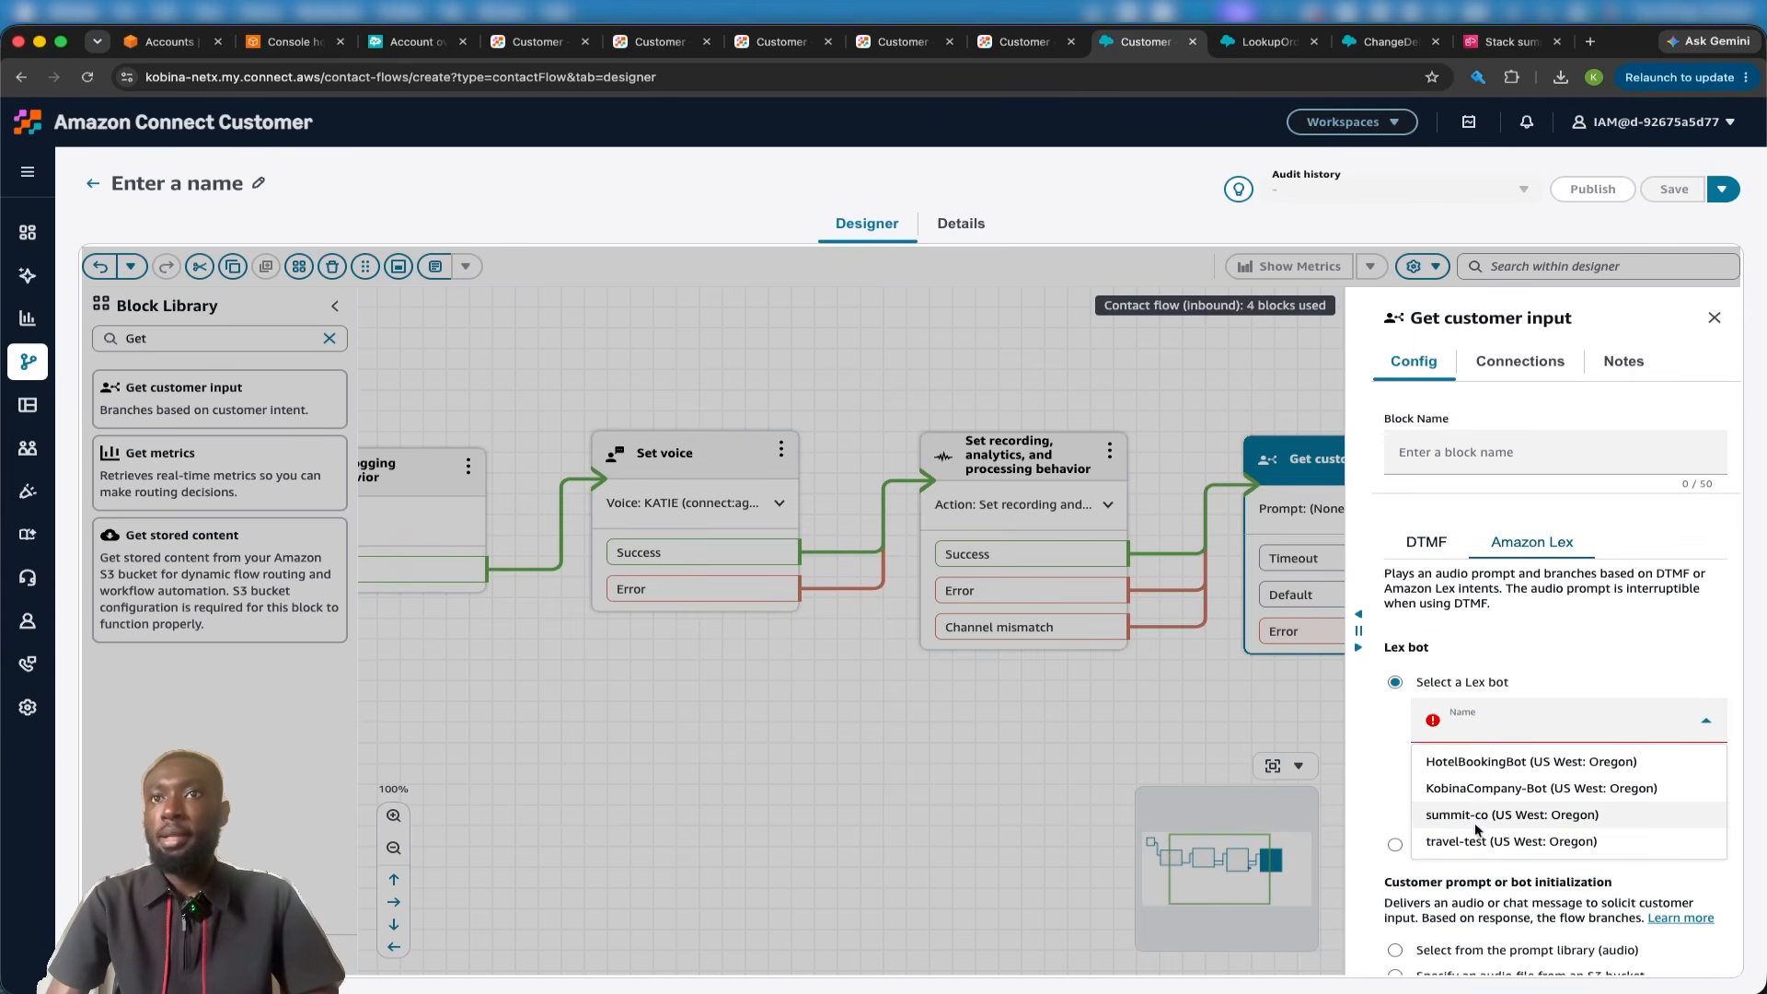
left_click(1472, 816)
left_click(1476, 801)
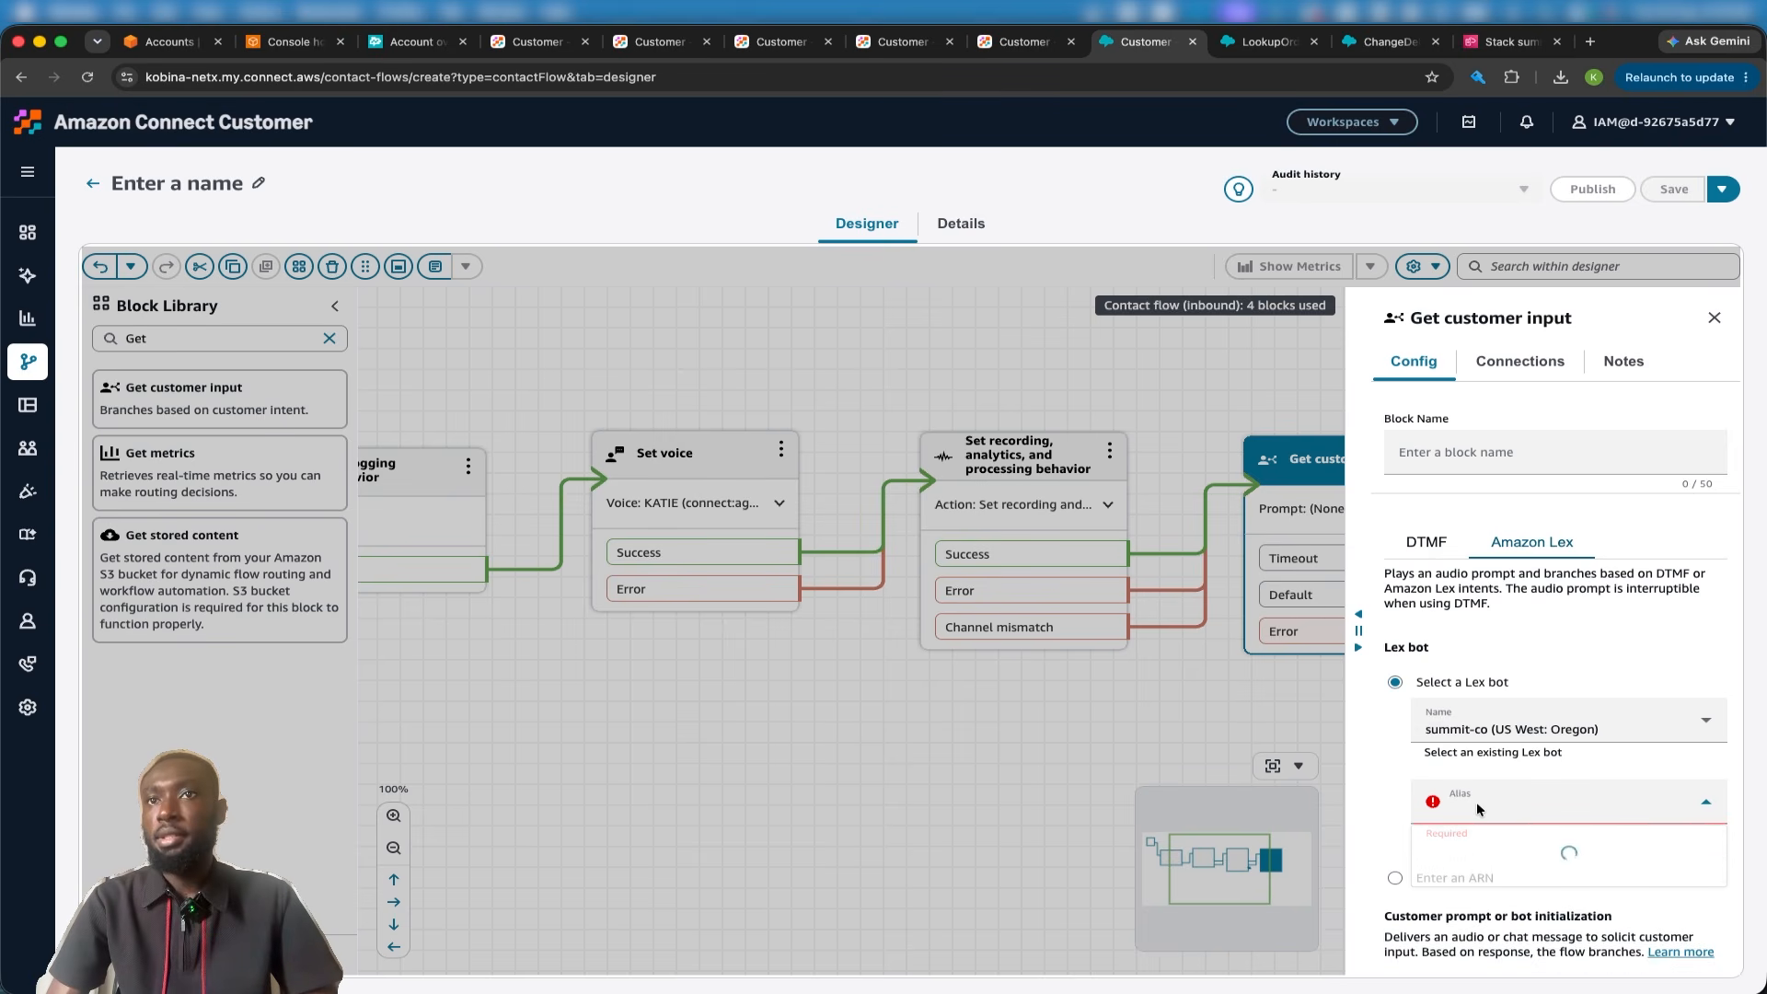
left_click(1482, 847)
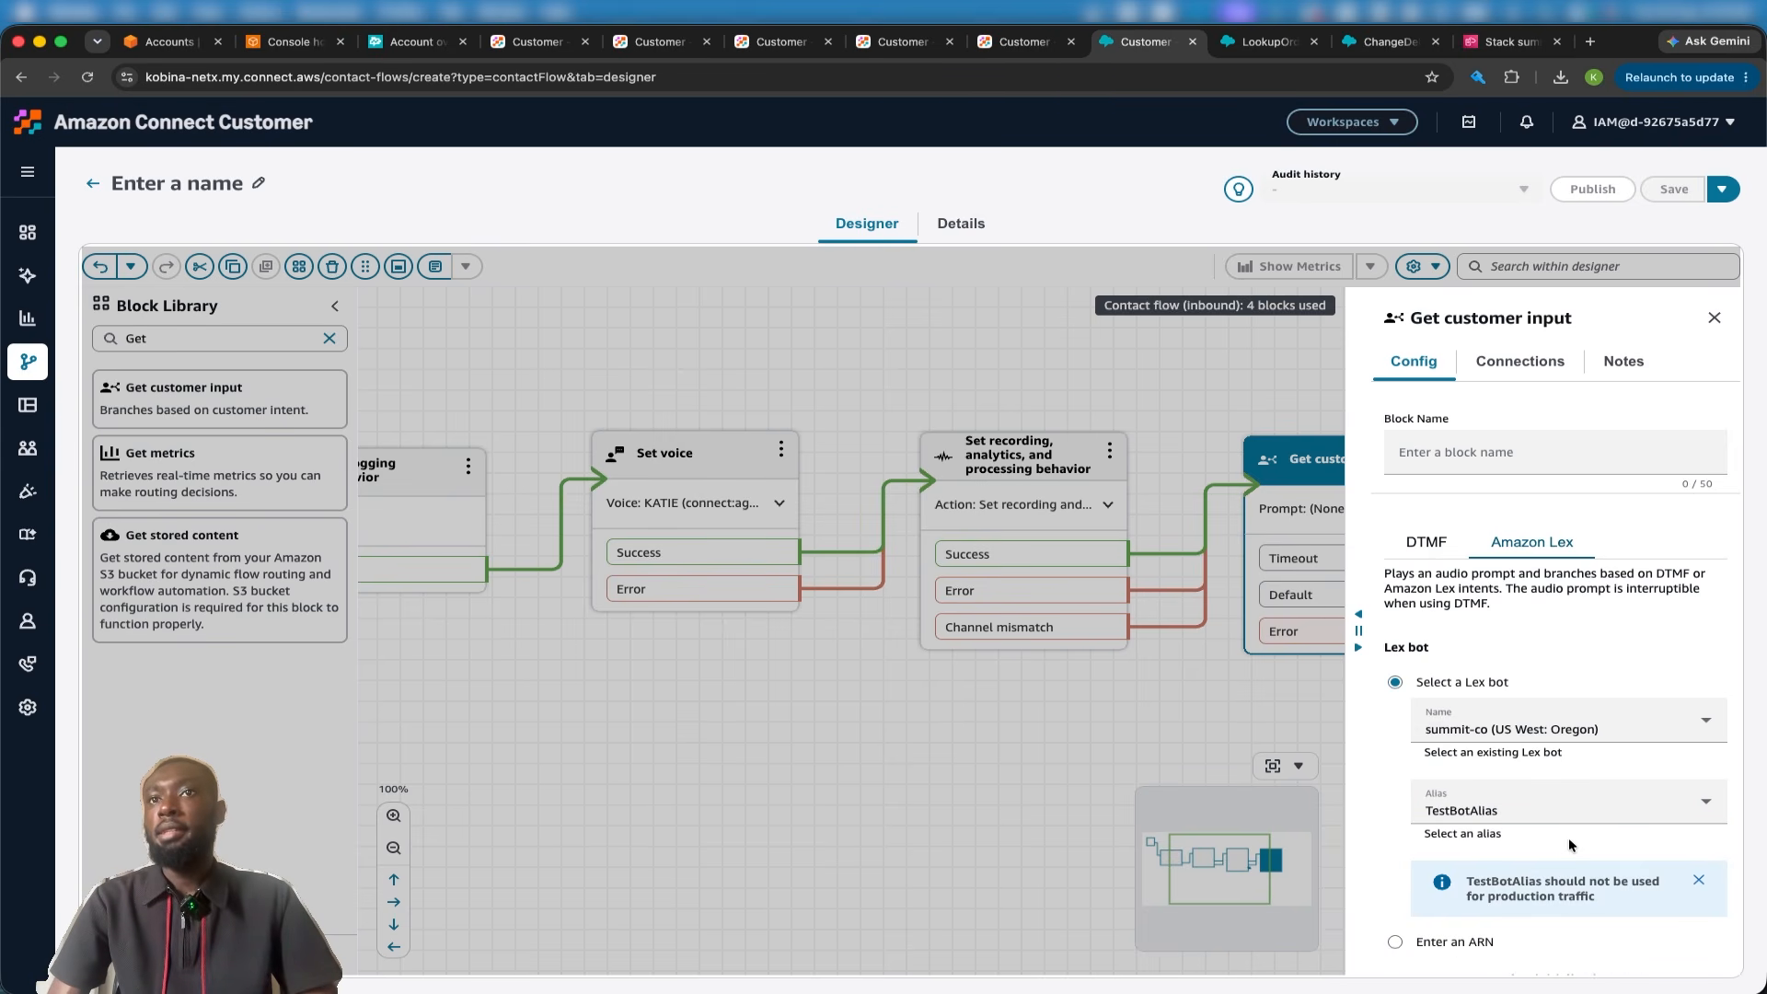
Enable AI Agent for the Get customer input block, choose Select AI Agent for self service, and open the agent name choices
scroll(1570, 845, "down", 3)
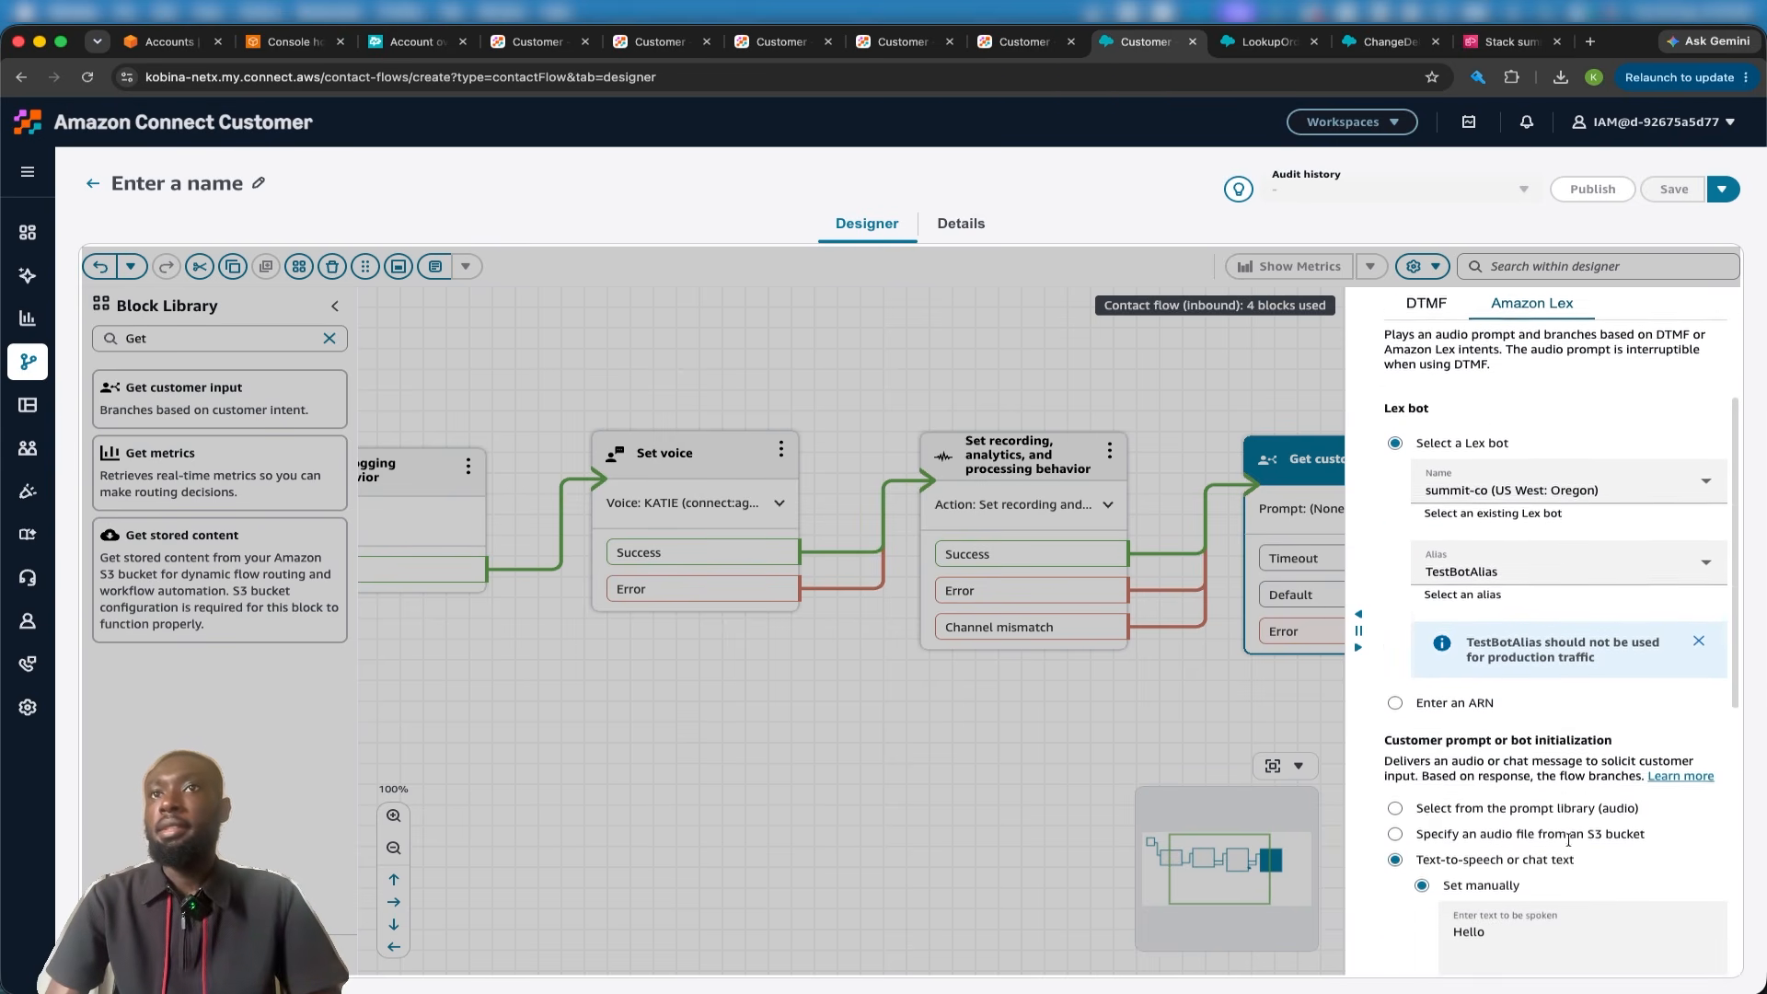
scroll(1568, 840, "down", 7)
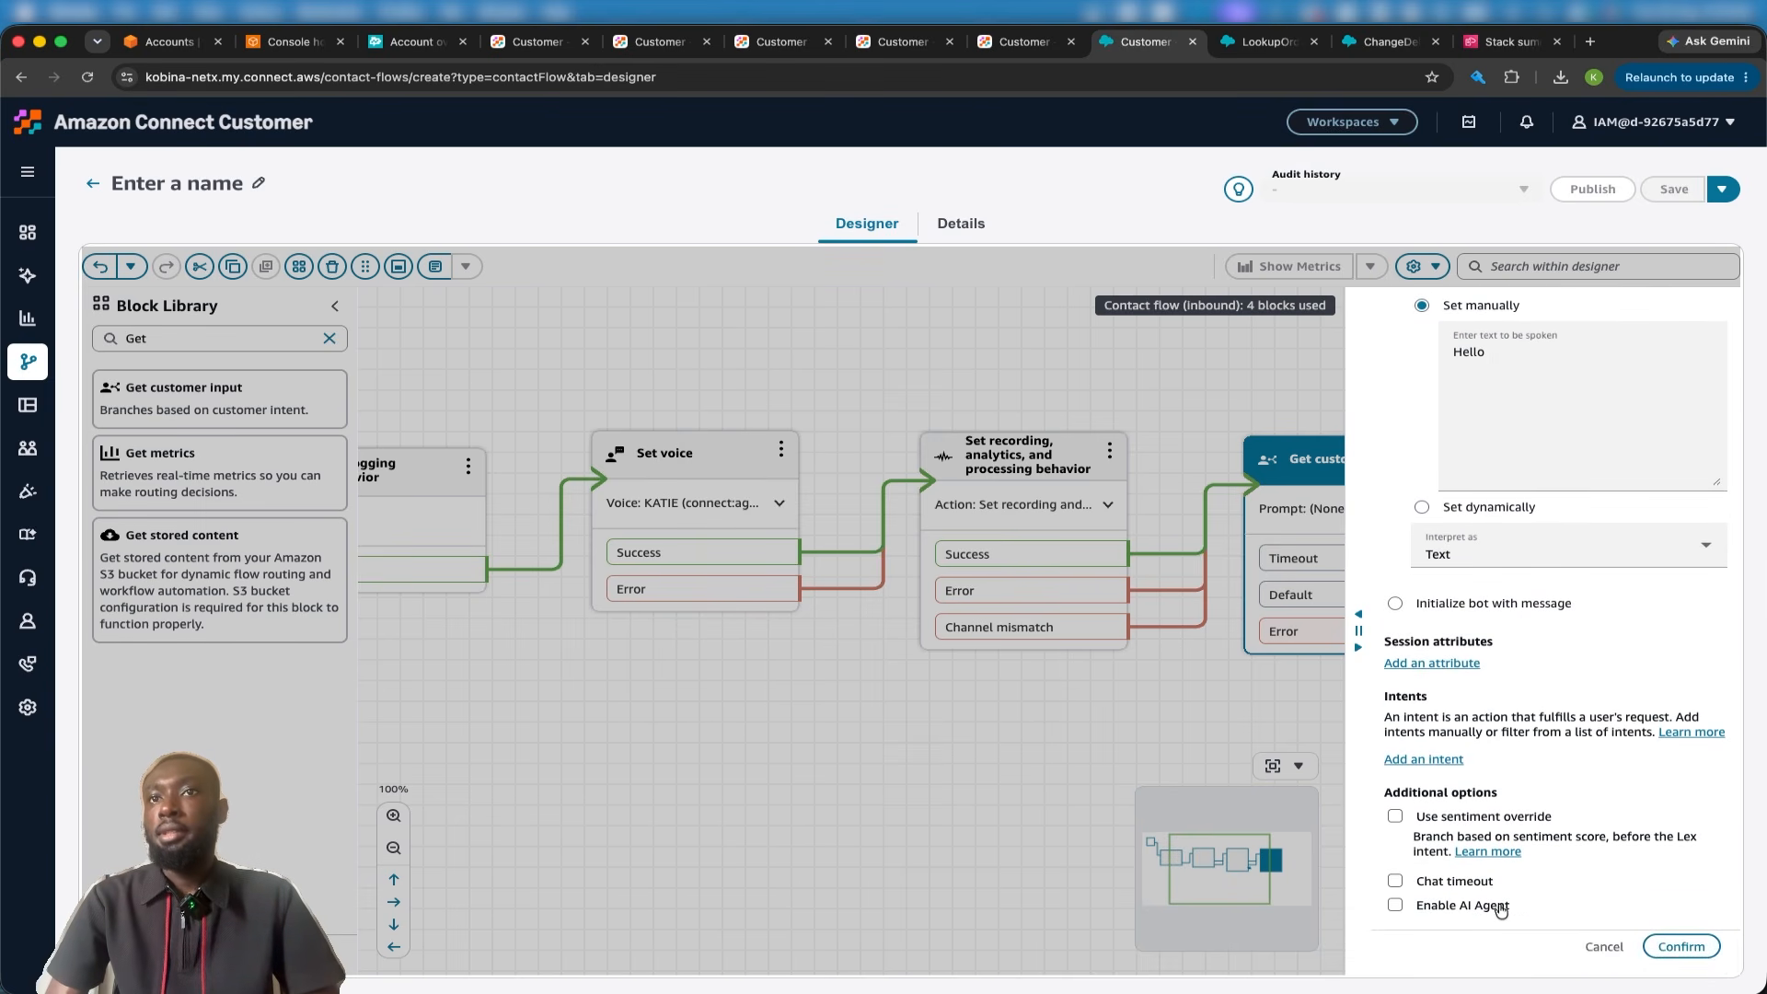
left_click(1395, 906)
scroll(1534, 692, "down", 4)
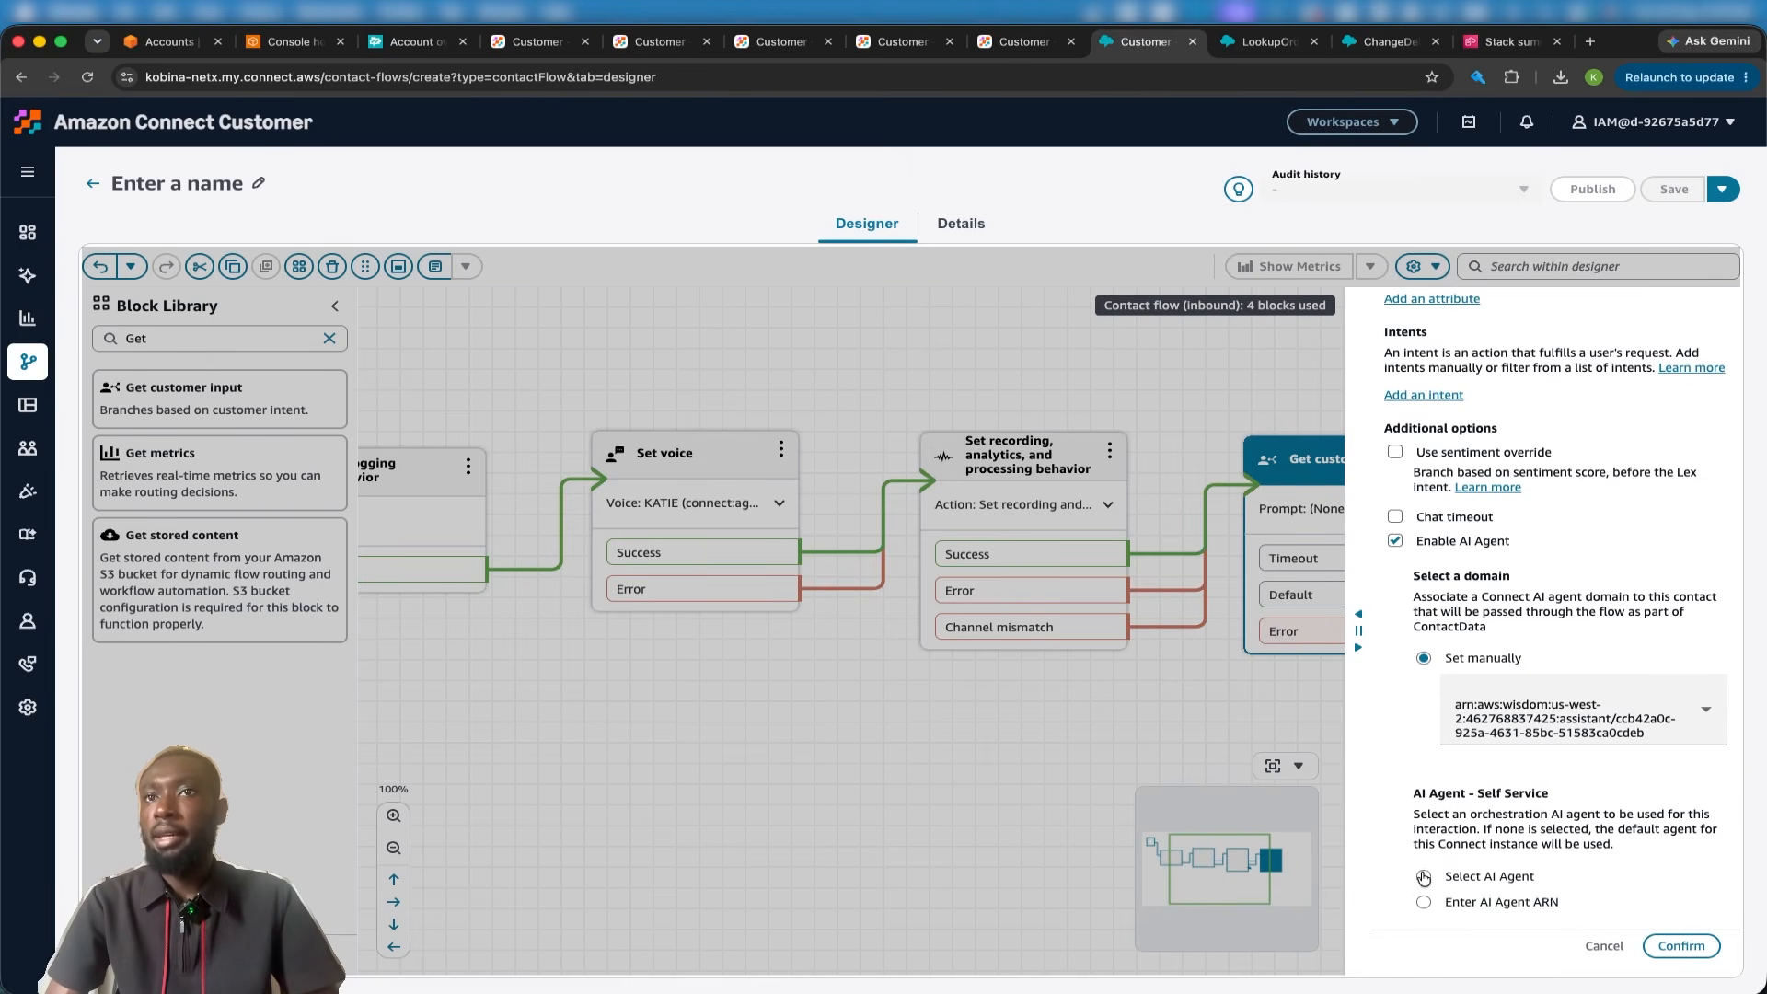
left_click(1423, 877)
scroll(1474, 876, "down", 2)
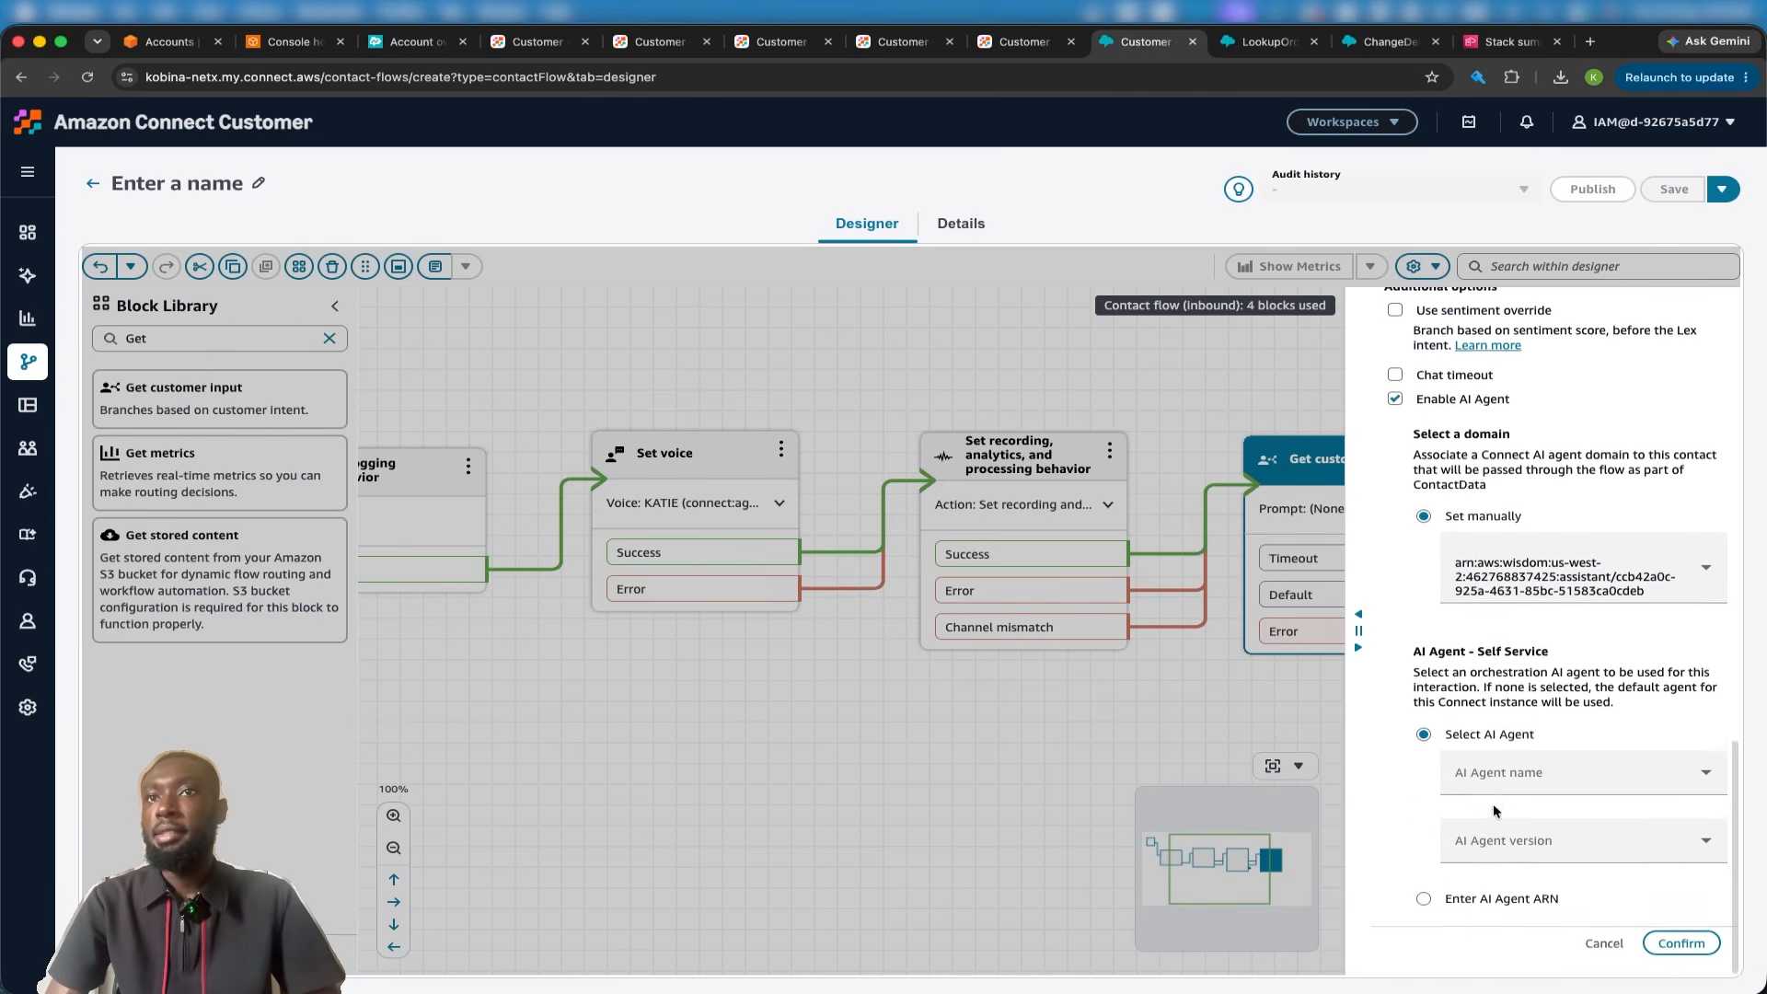
left_click(1491, 777)
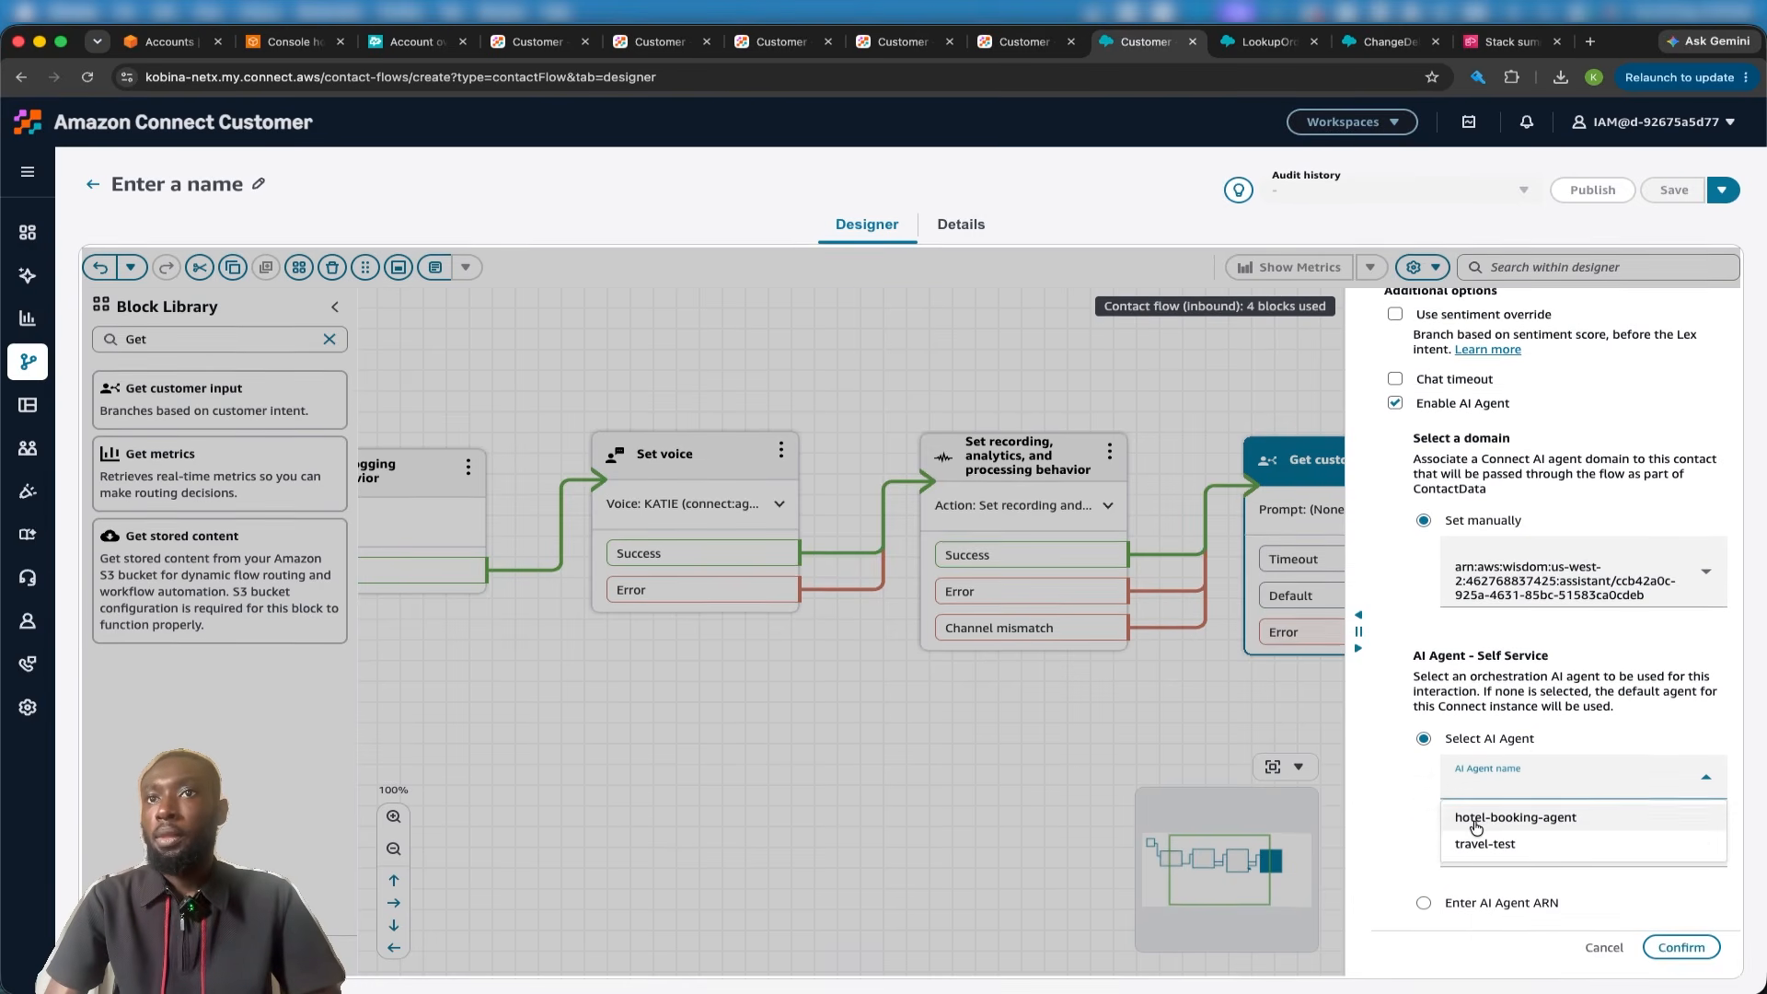
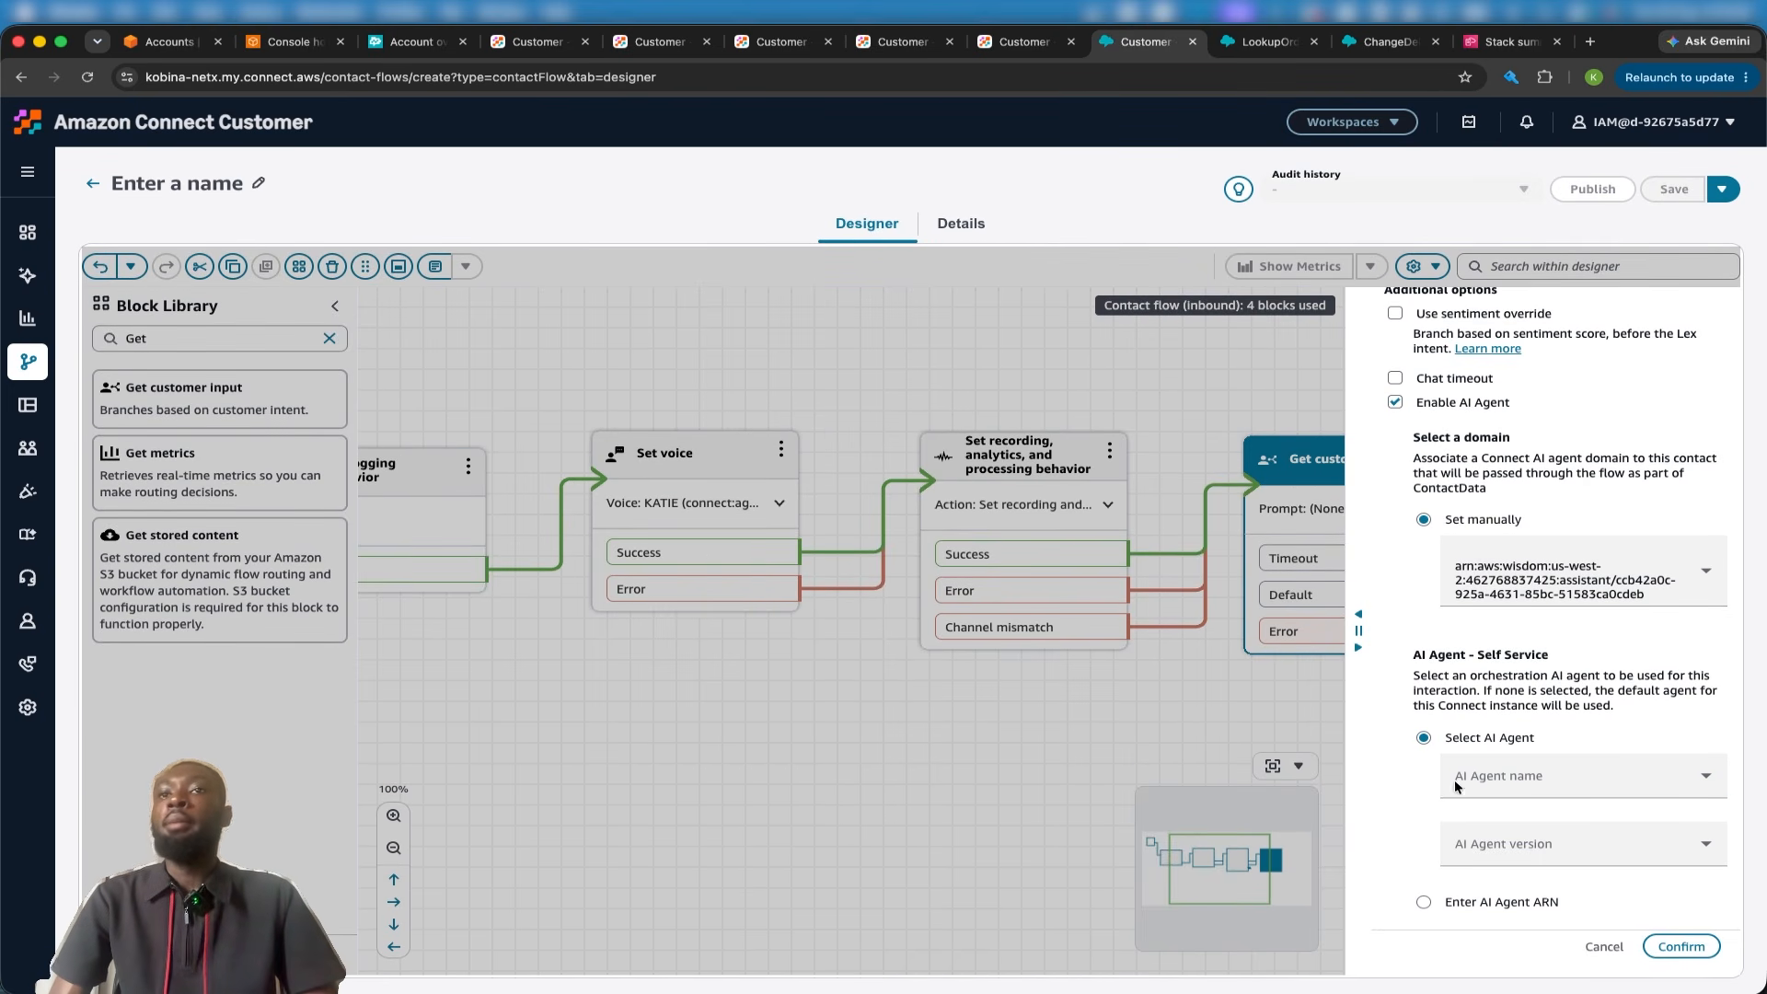
Check the available self-service AI agents, switch to the summit-co Agent builder page, and publish that agent
left_click(1507, 776)
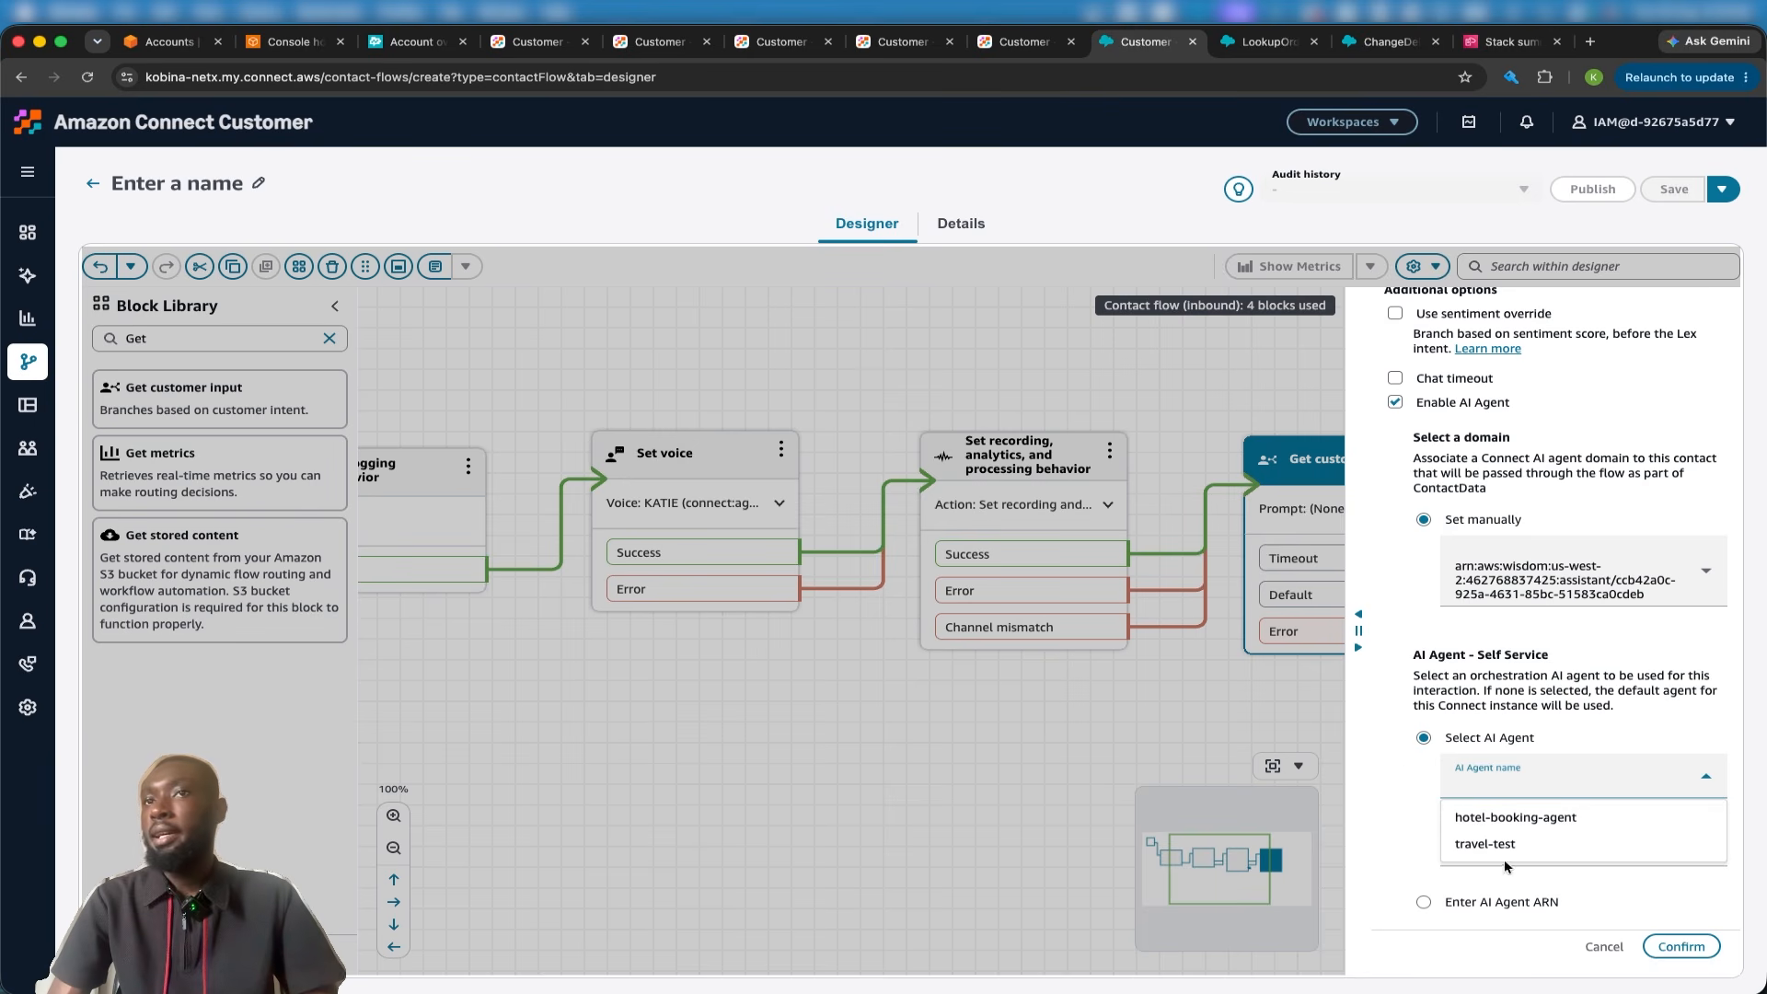
left_click(1402, 771)
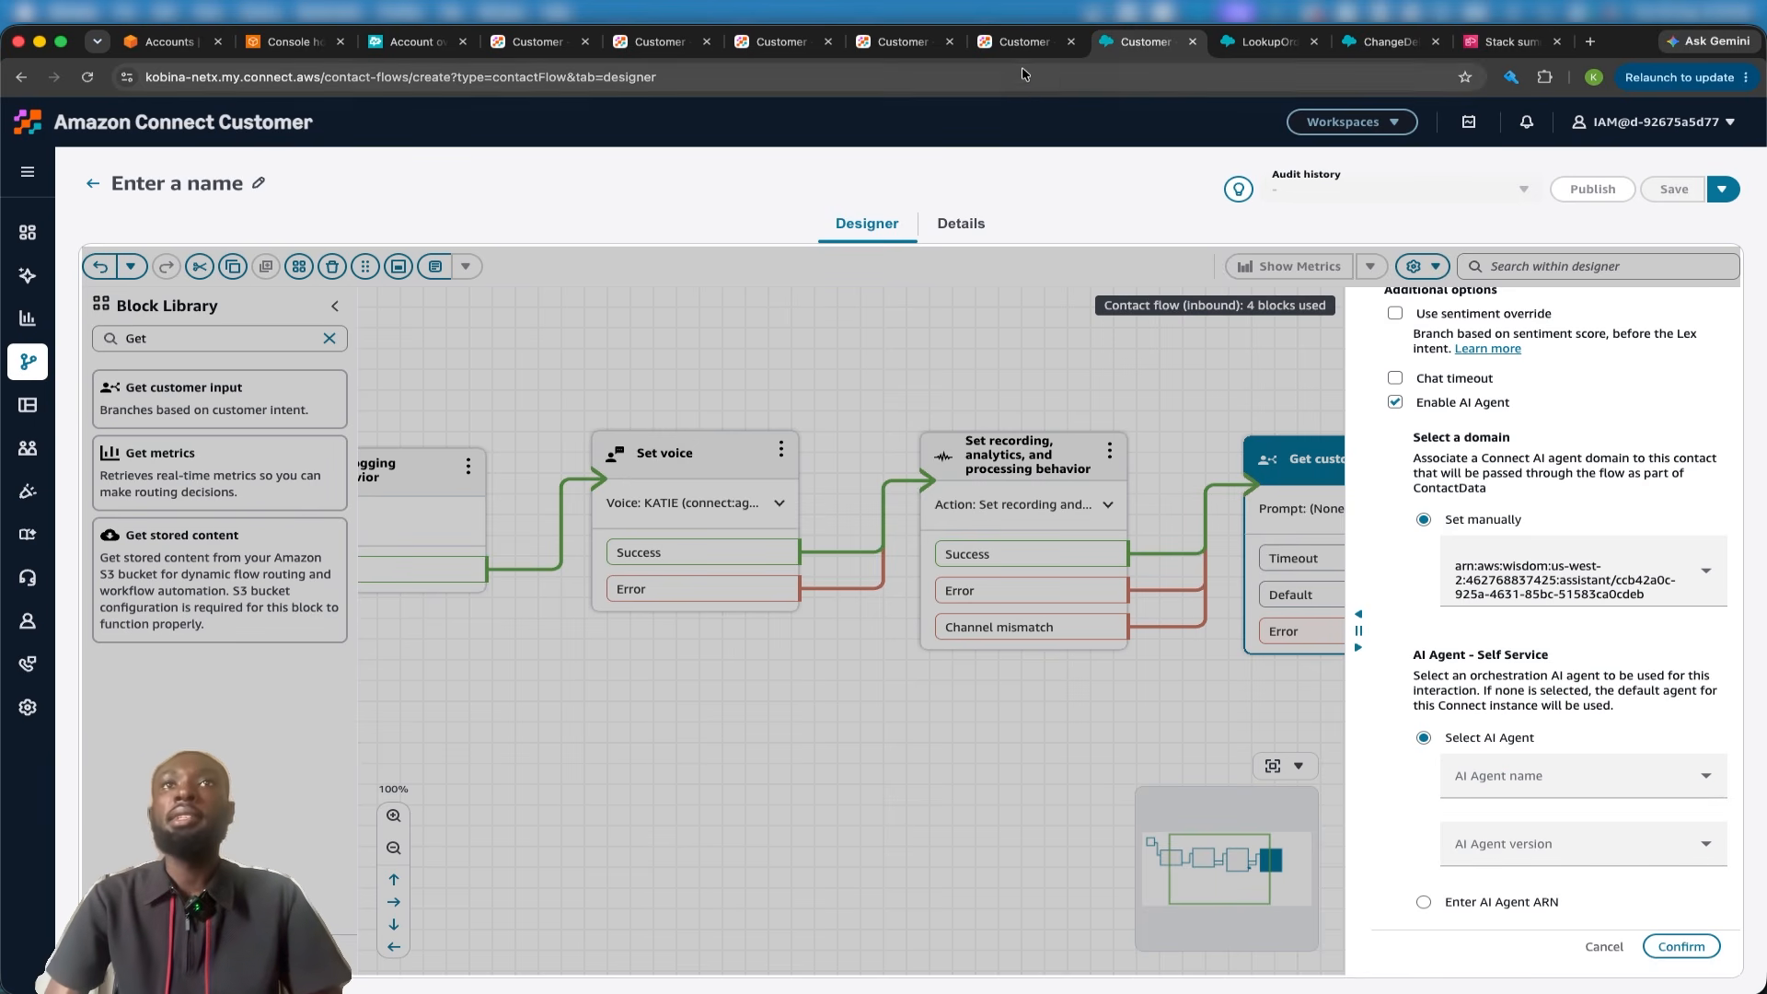
left_click(888, 41)
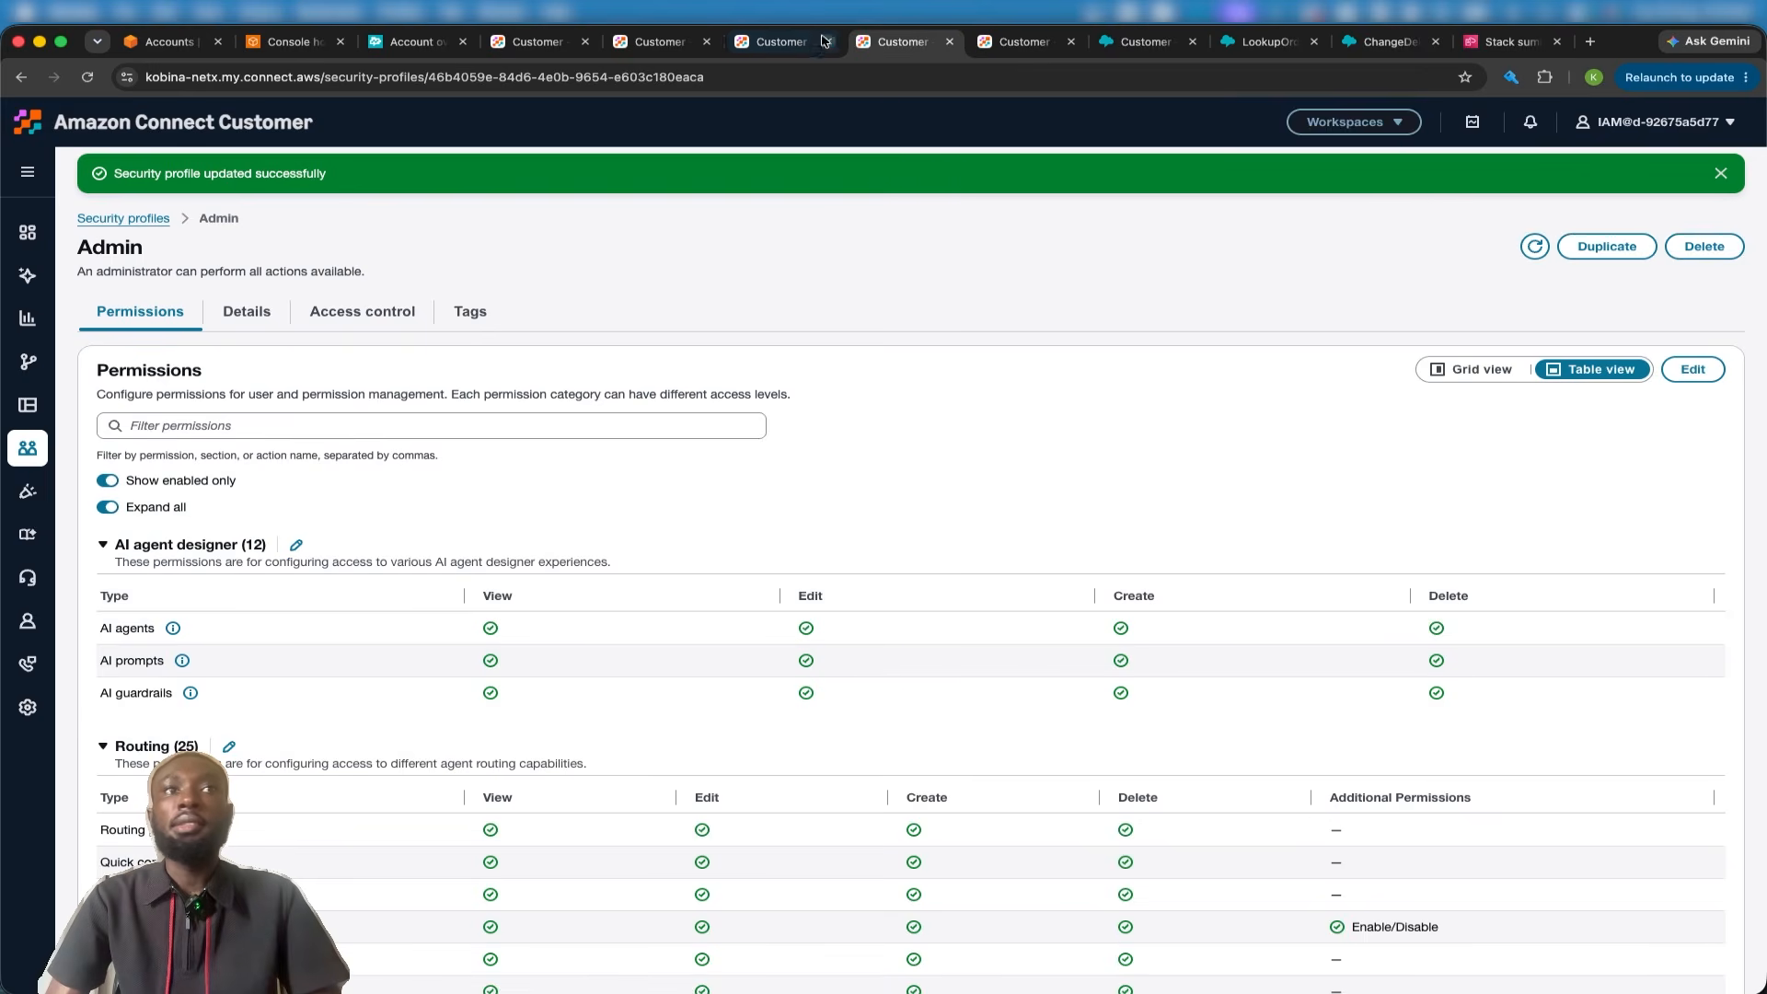
left_click(791, 43)
scroll(790, 506, "up", 10)
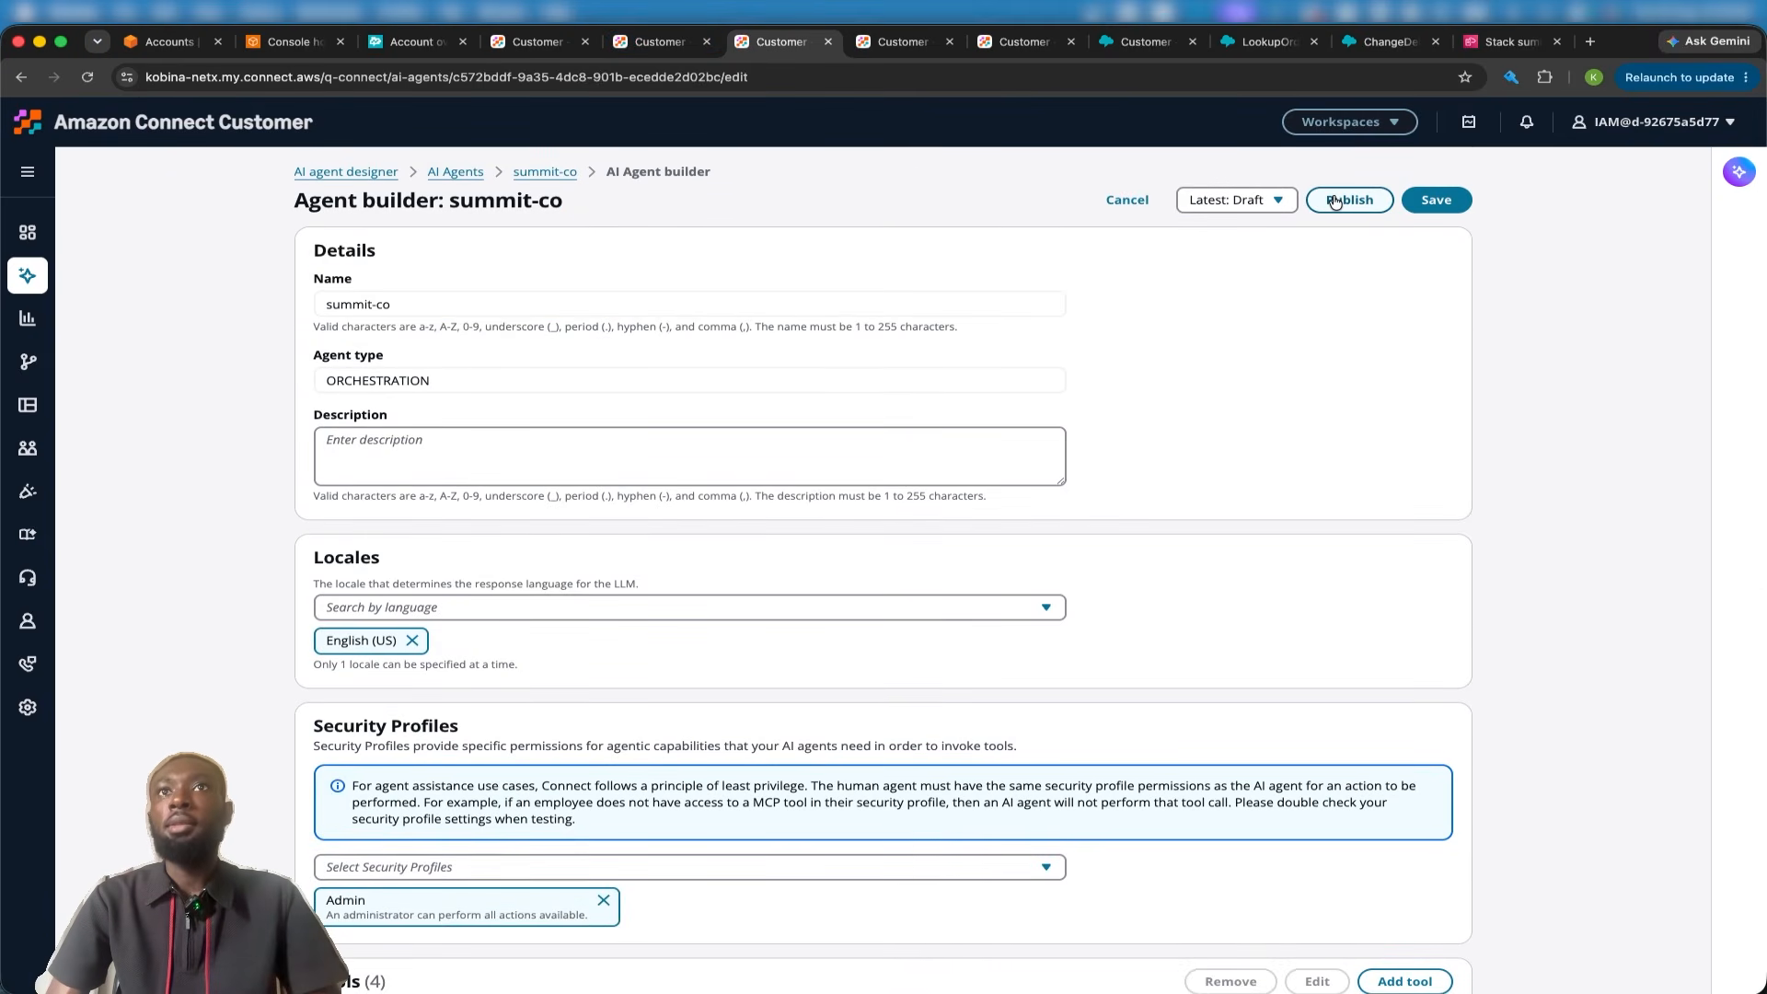
left_click(1334, 200)
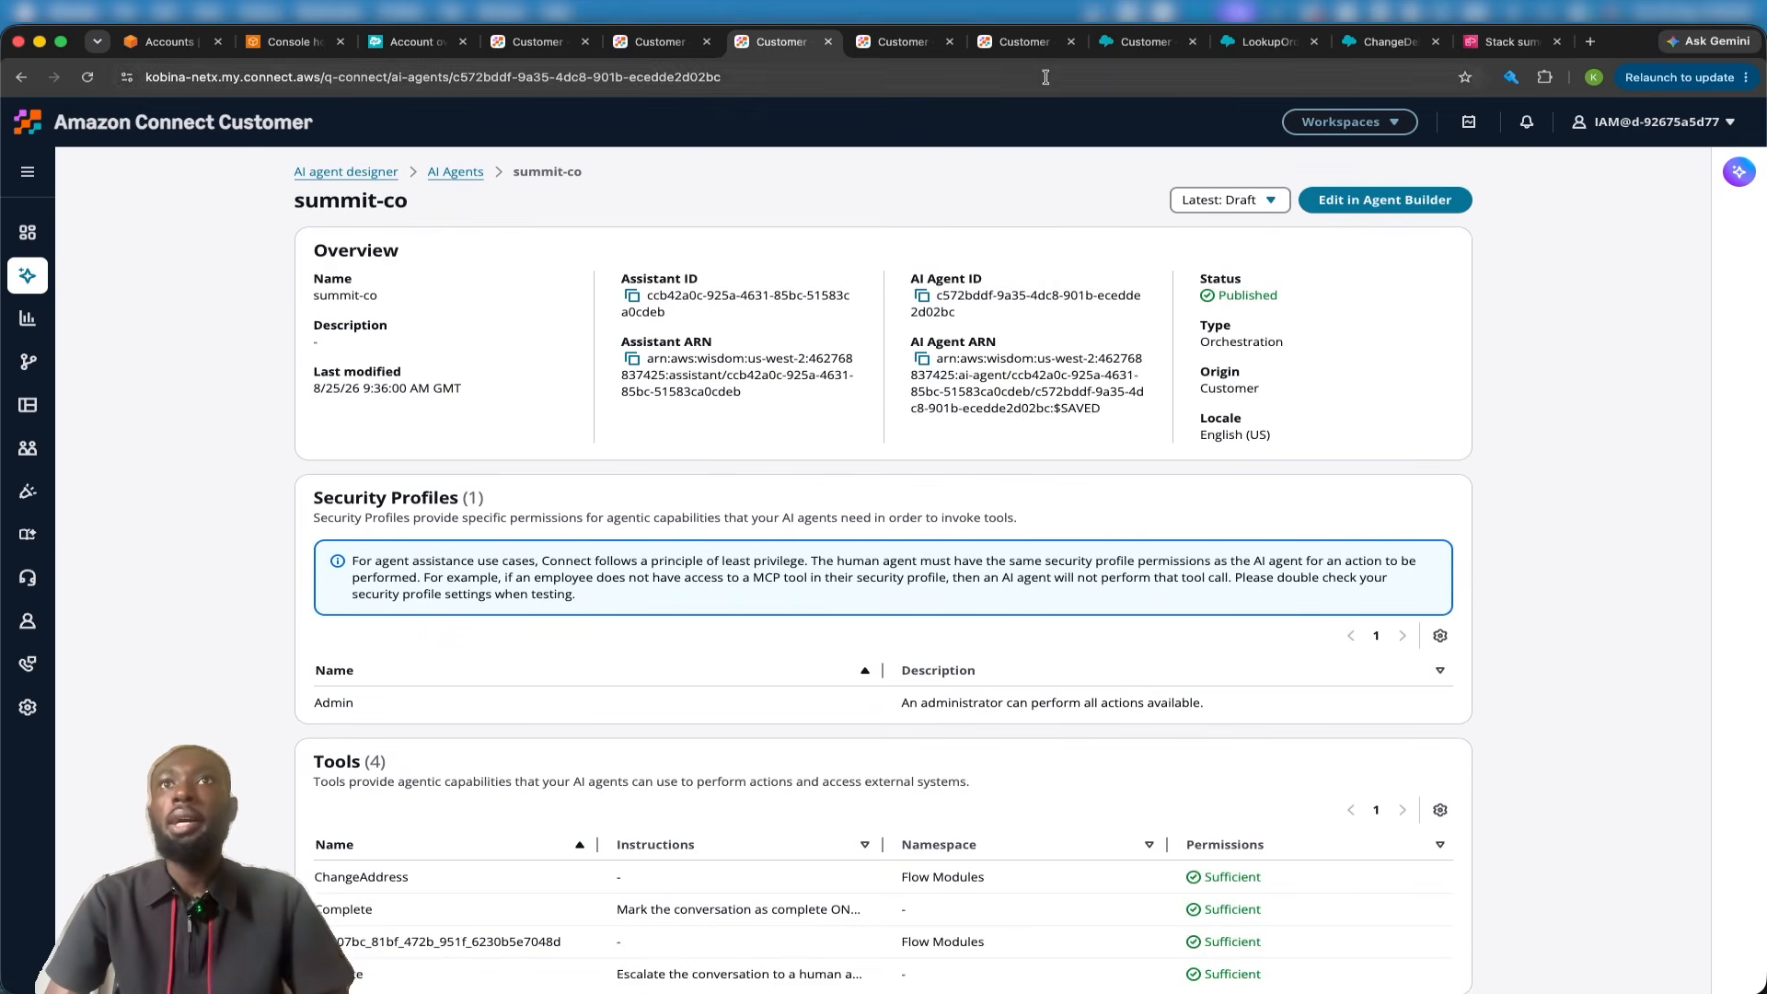
Return to the inbound contact flow designer and discard the open Get customer input configuration
left_click(1015, 42)
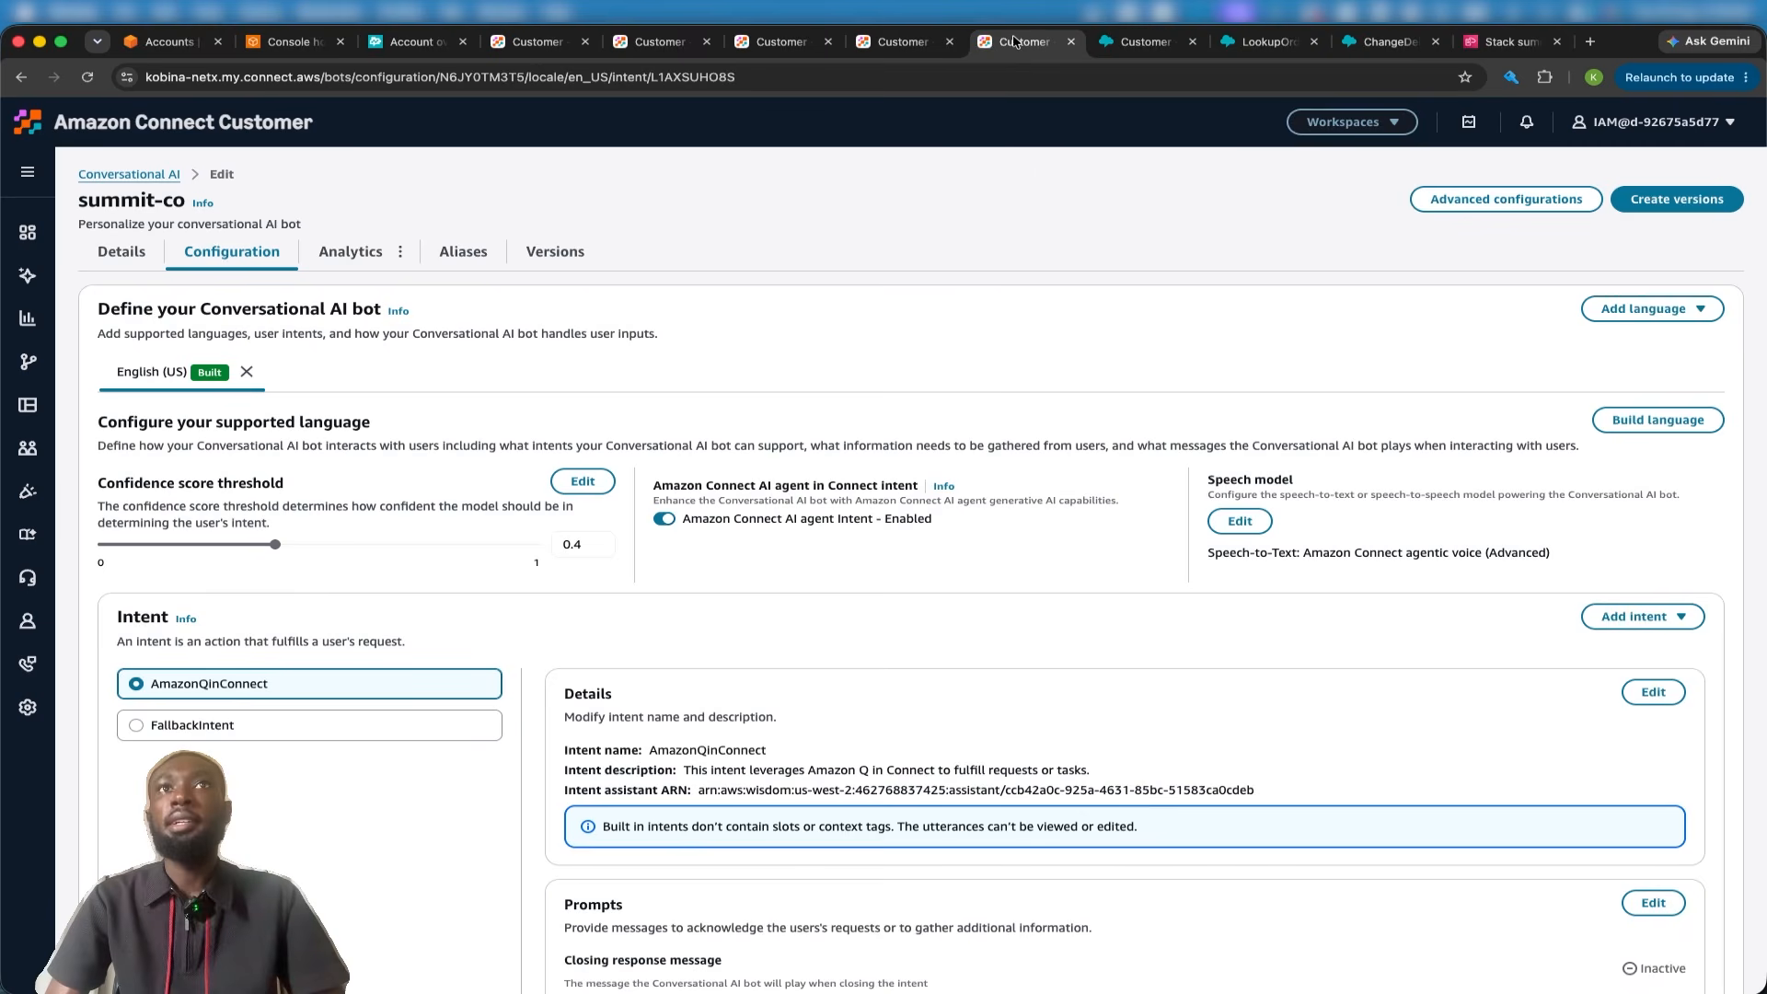
left_click(907, 41)
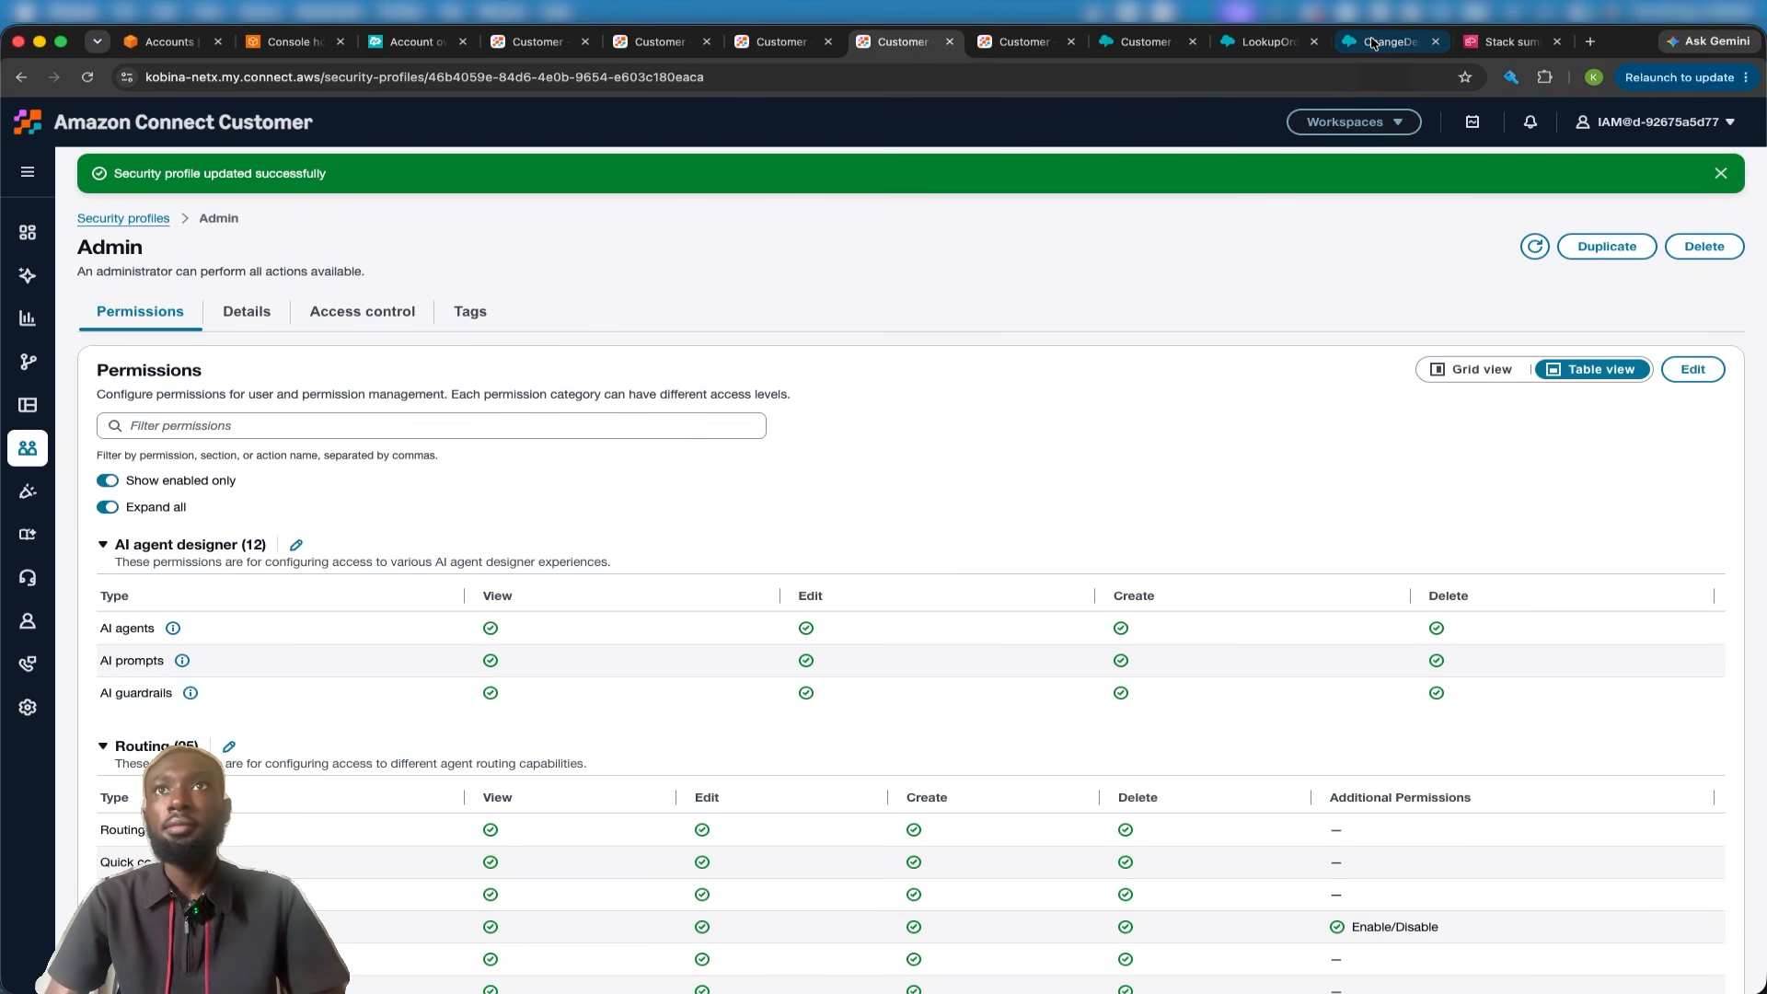
left_click(1147, 47)
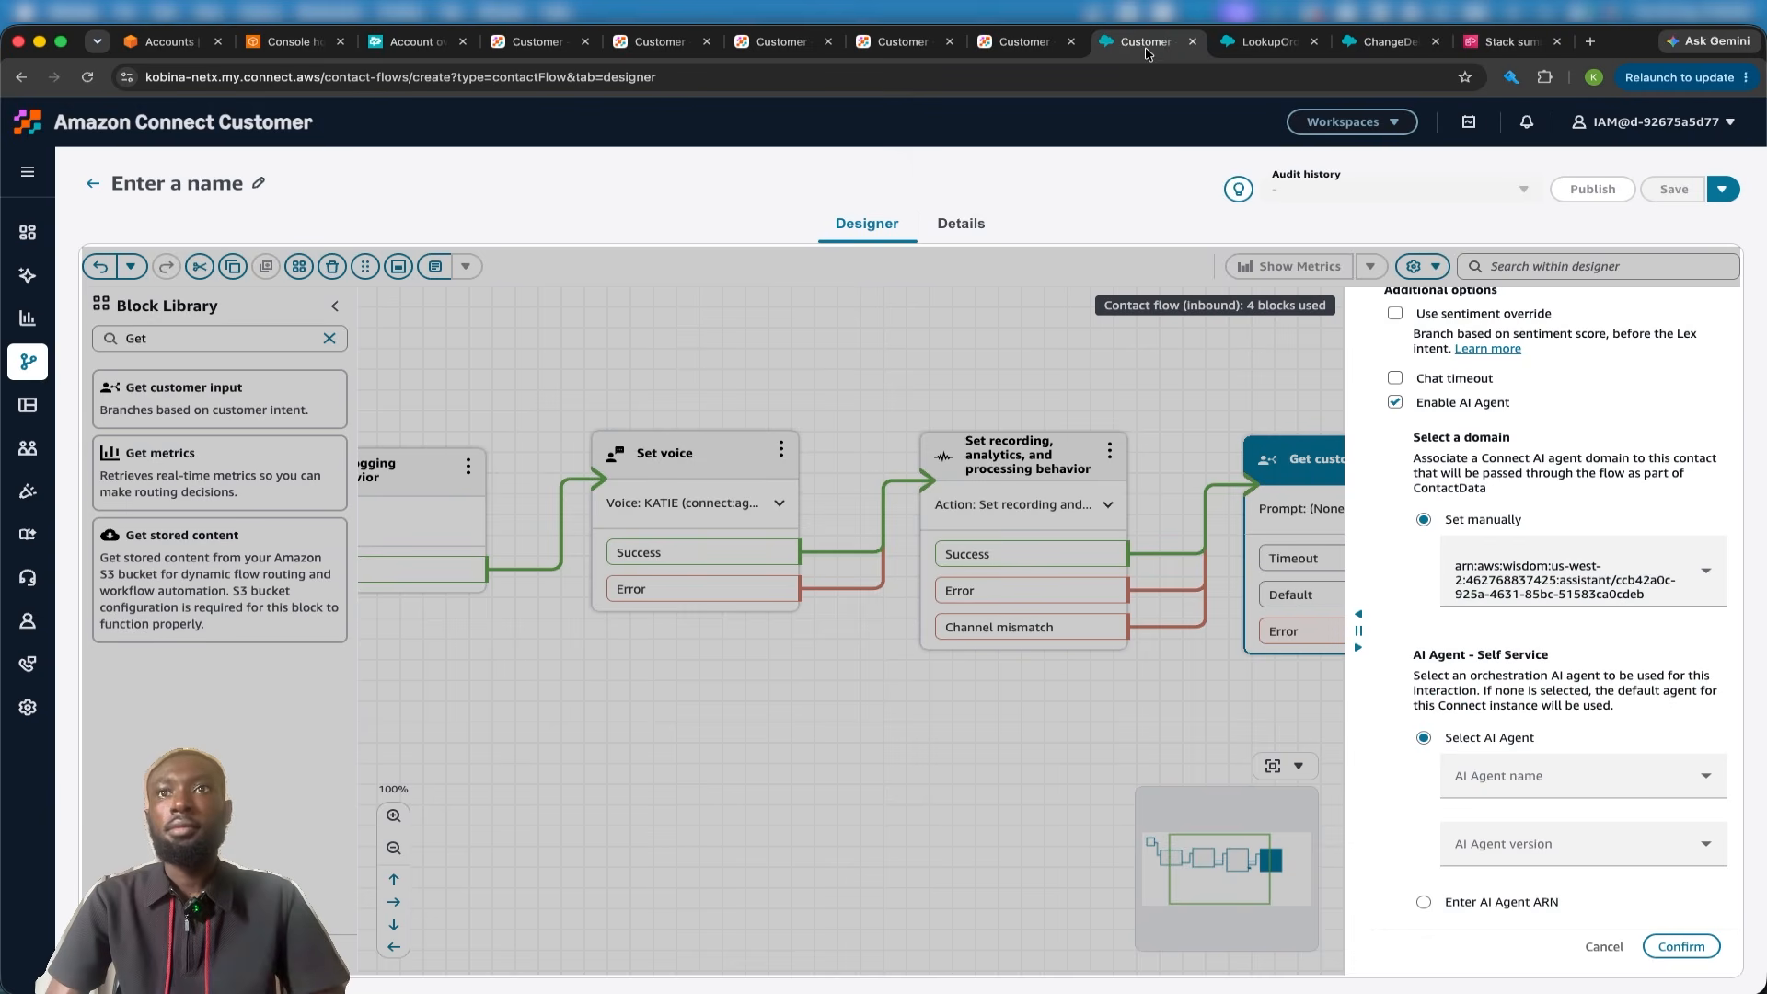
left_click(1606, 948)
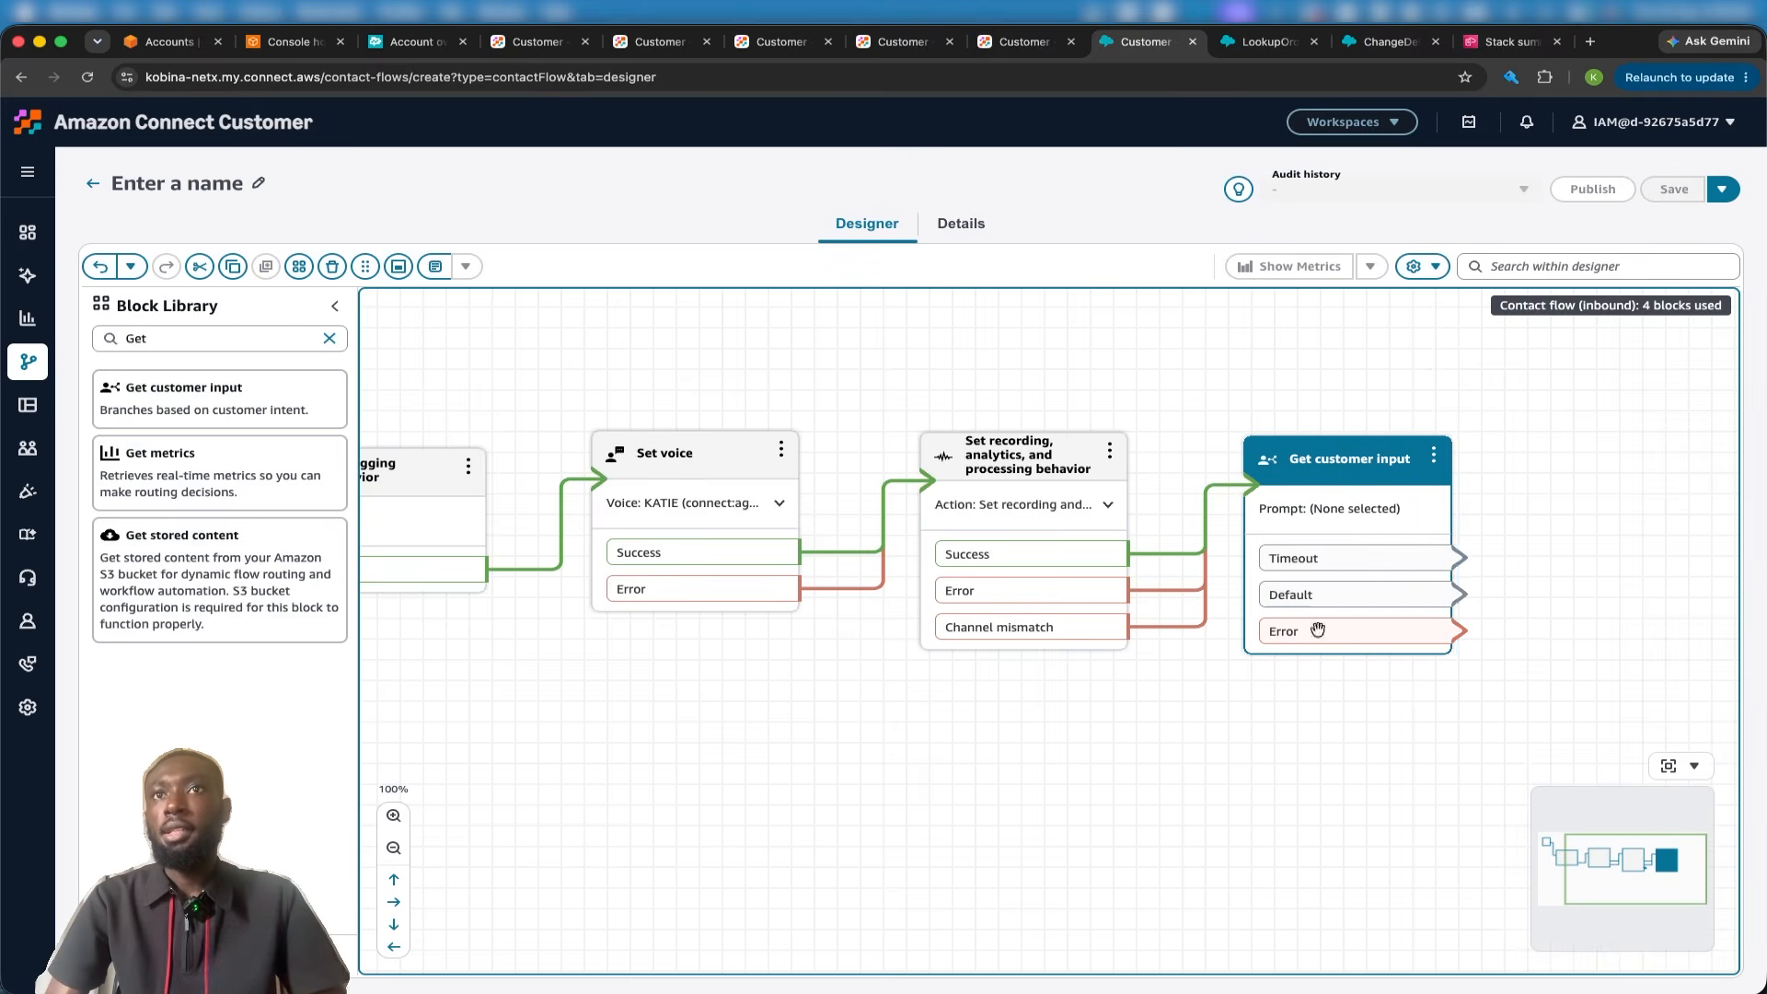
Set the Get customer input block to text-to-speech and Amazon Lex, using the summit-co (US West: Oregon) bot with the TestBotAlias alias
left_click(1309, 461)
scroll(1585, 789, "down", 2)
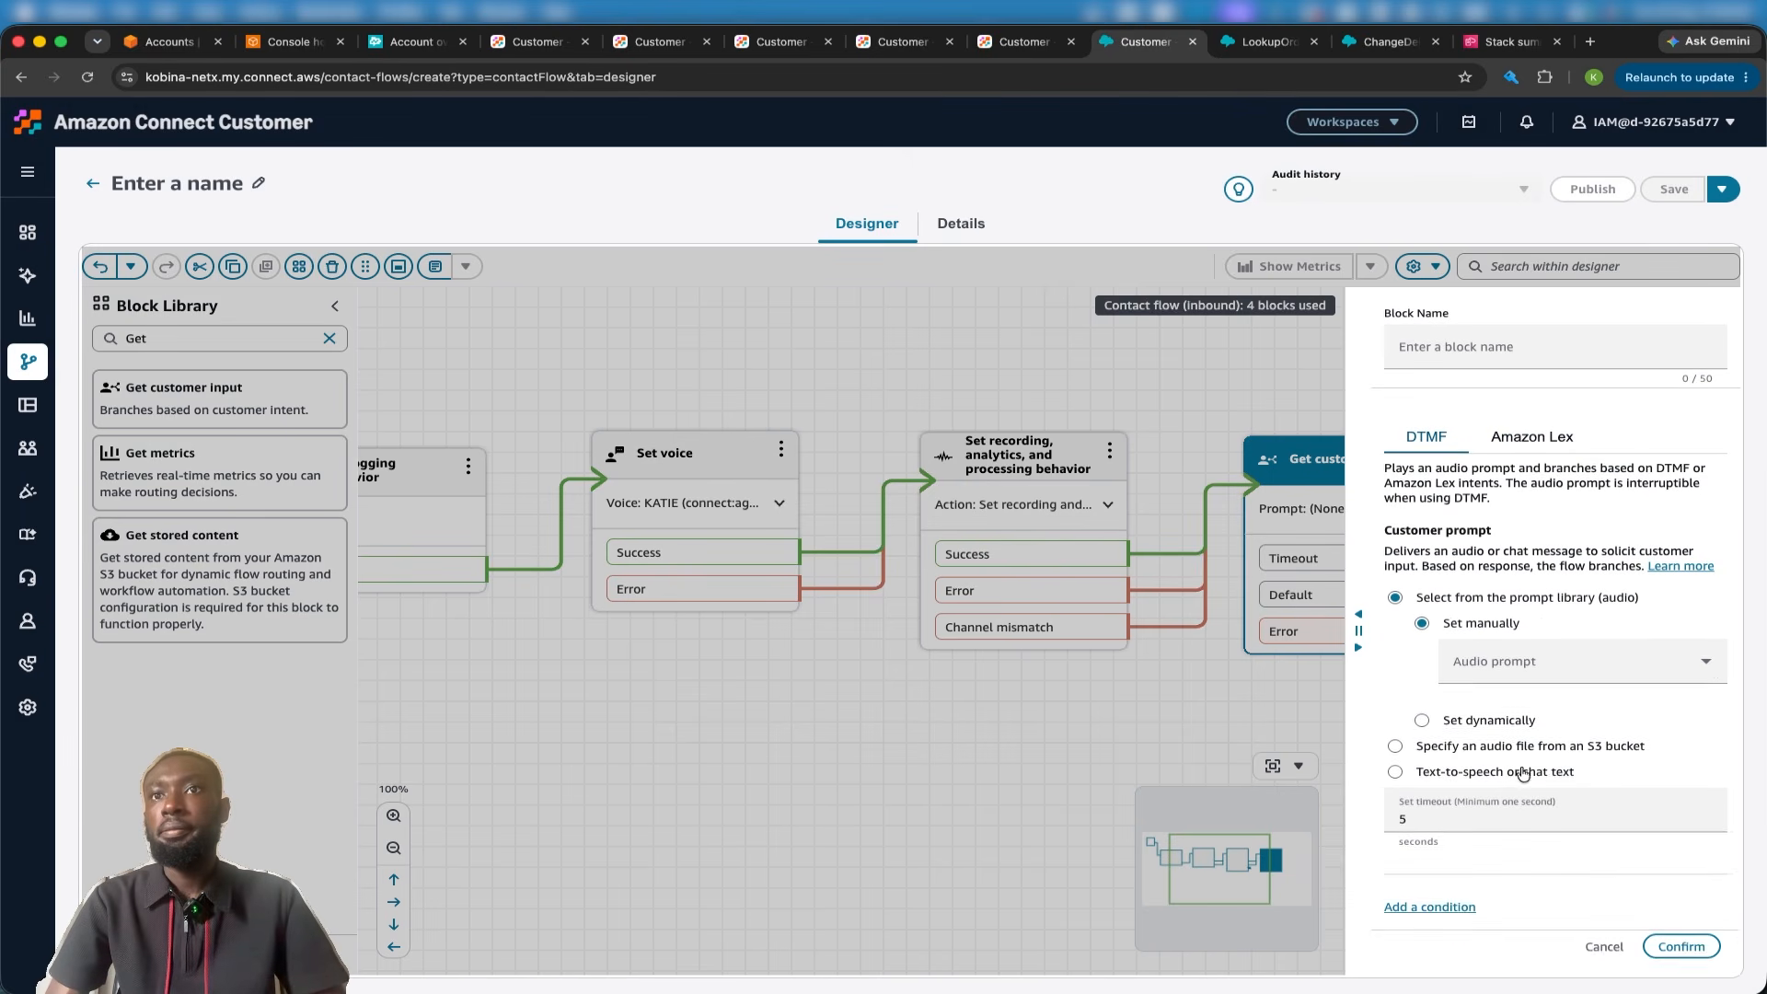
left_click(1519, 771)
left_click(1525, 442)
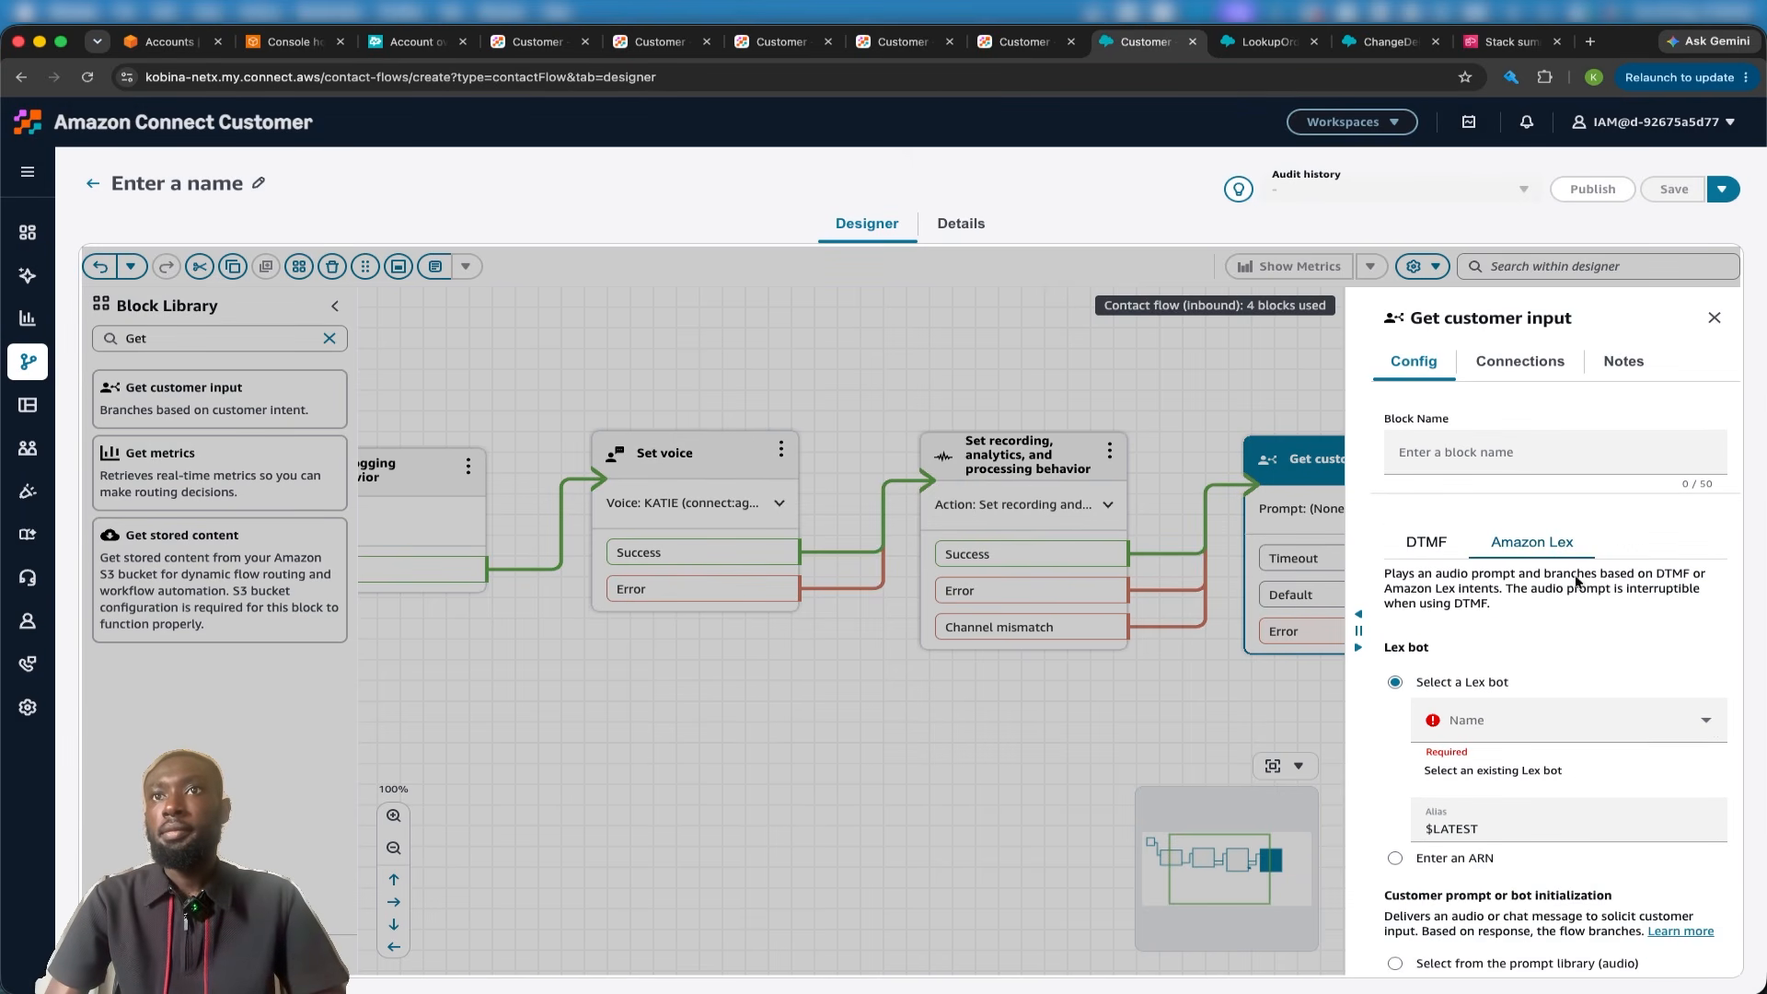
left_click(1509, 726)
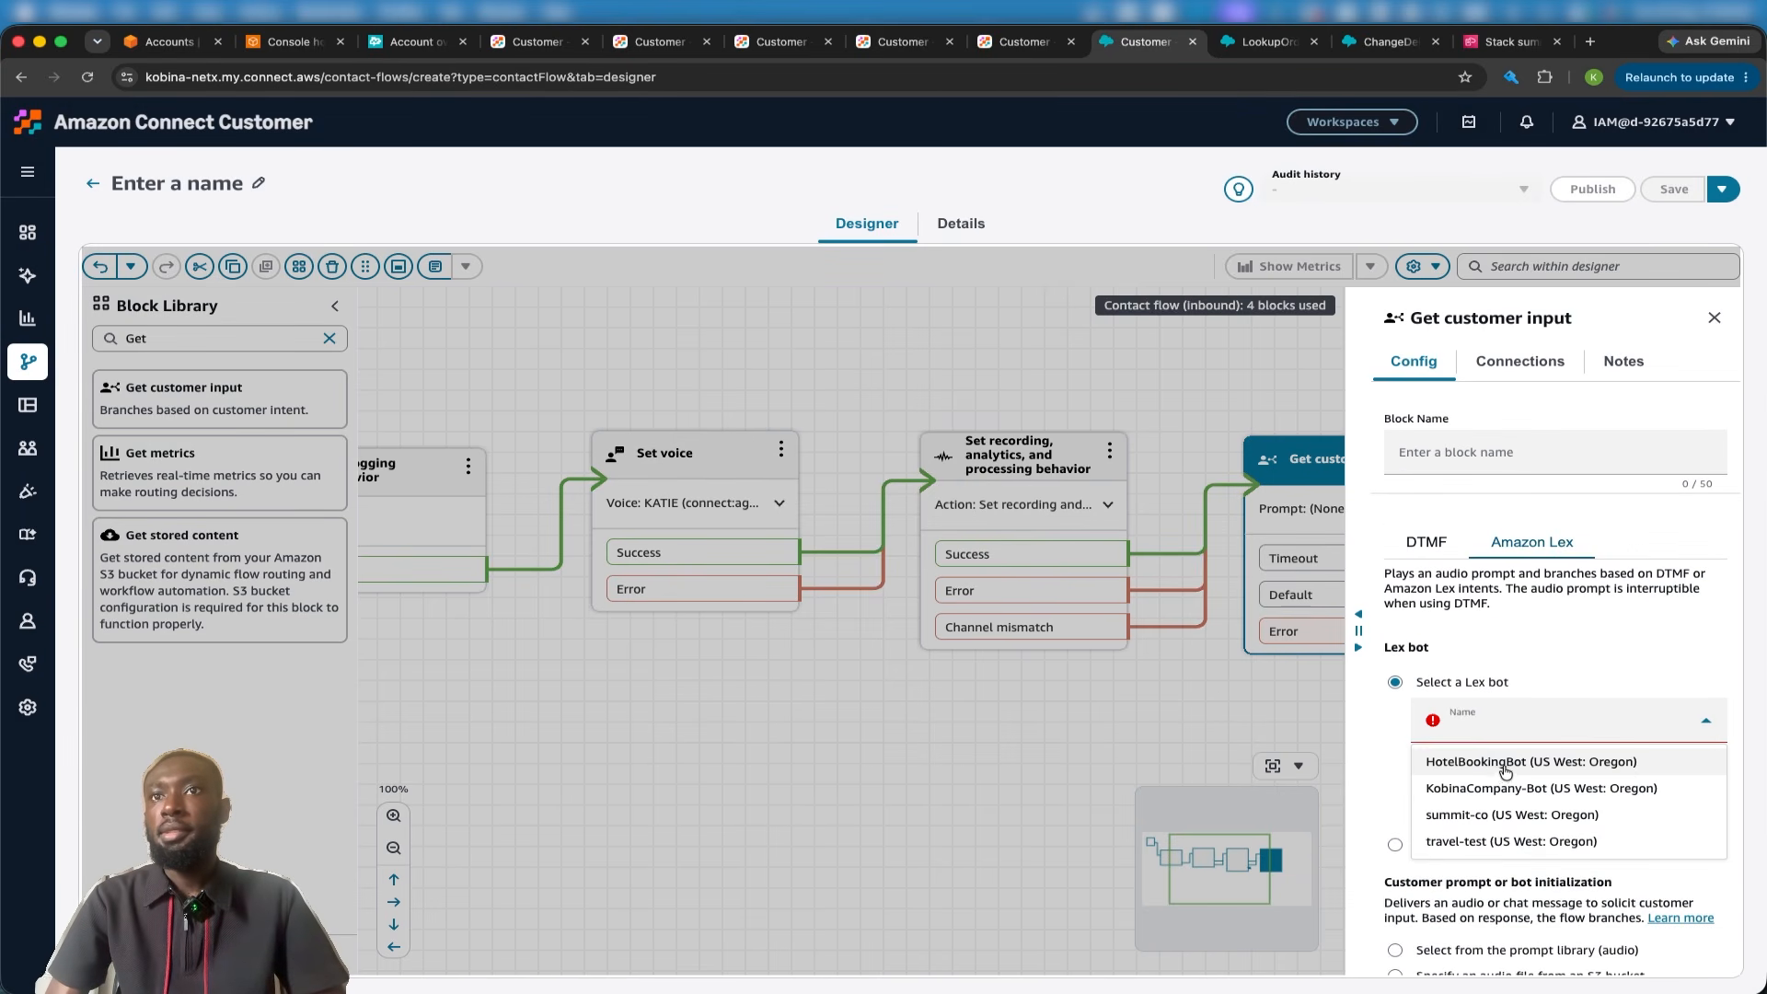
left_click(1509, 815)
left_click(1472, 807)
left_click(1482, 843)
Enter "Hello" as the manually set text-to-speech prompt of the Get customer input block
scroll(1491, 792, "down", 8)
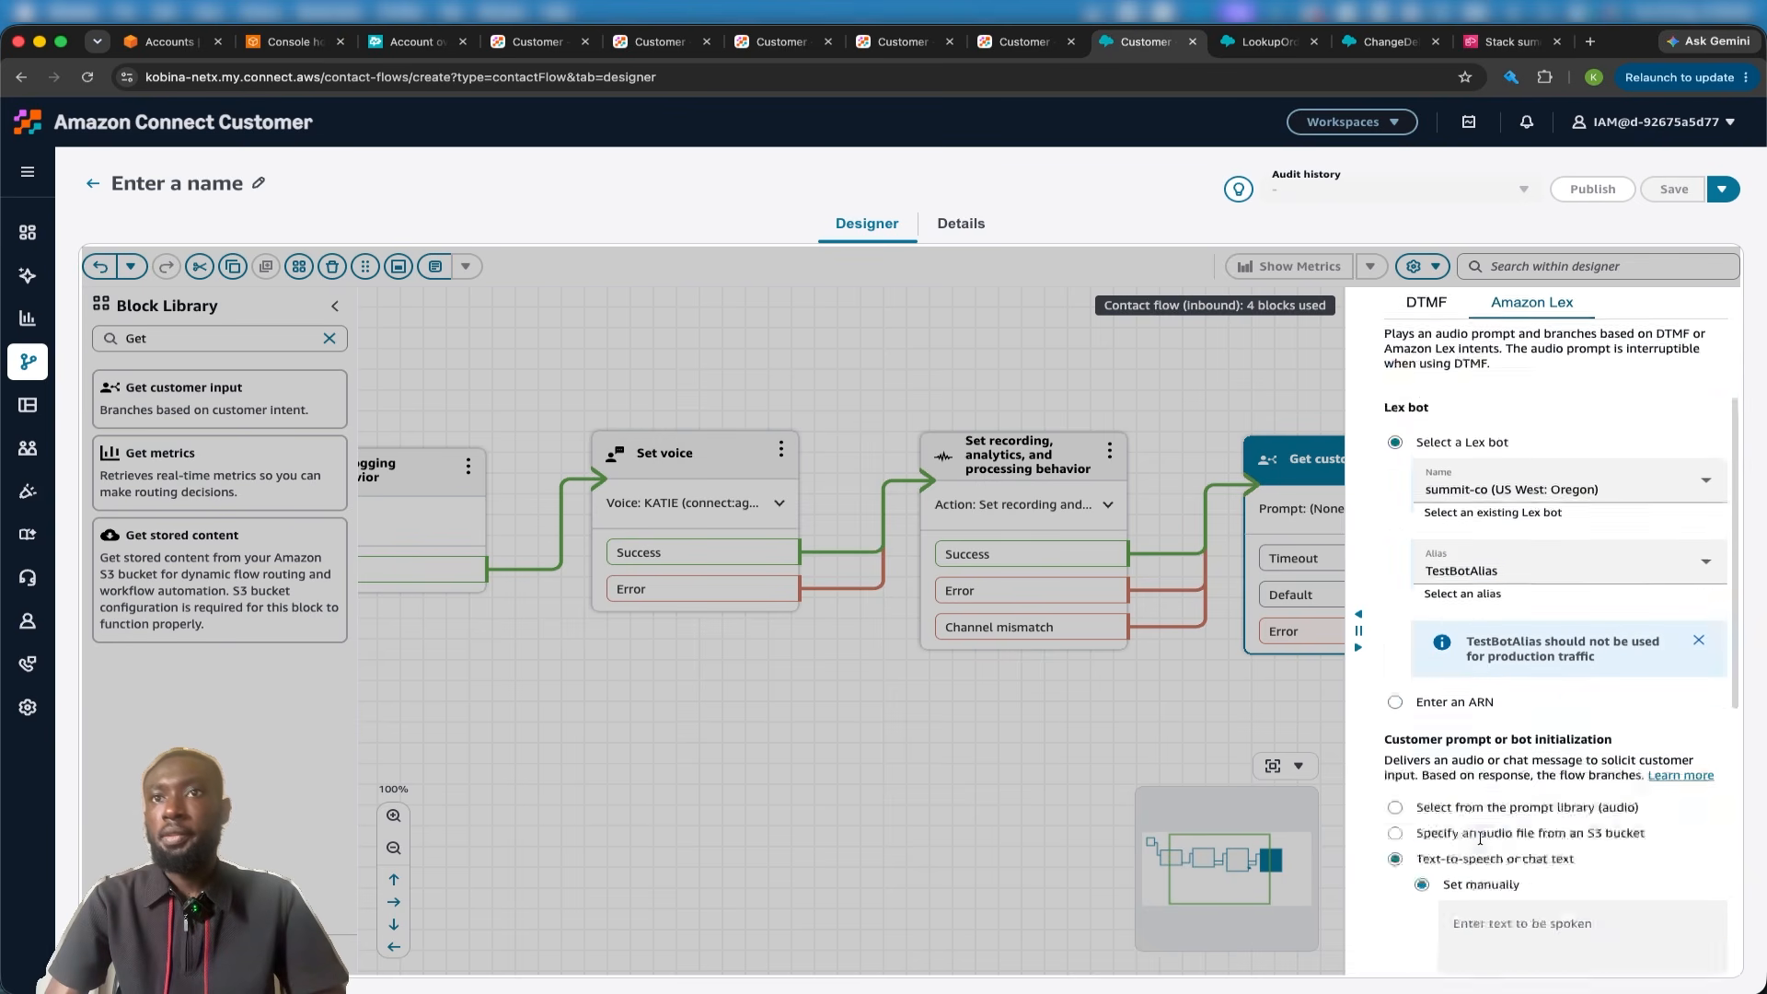
left_click(1499, 742)
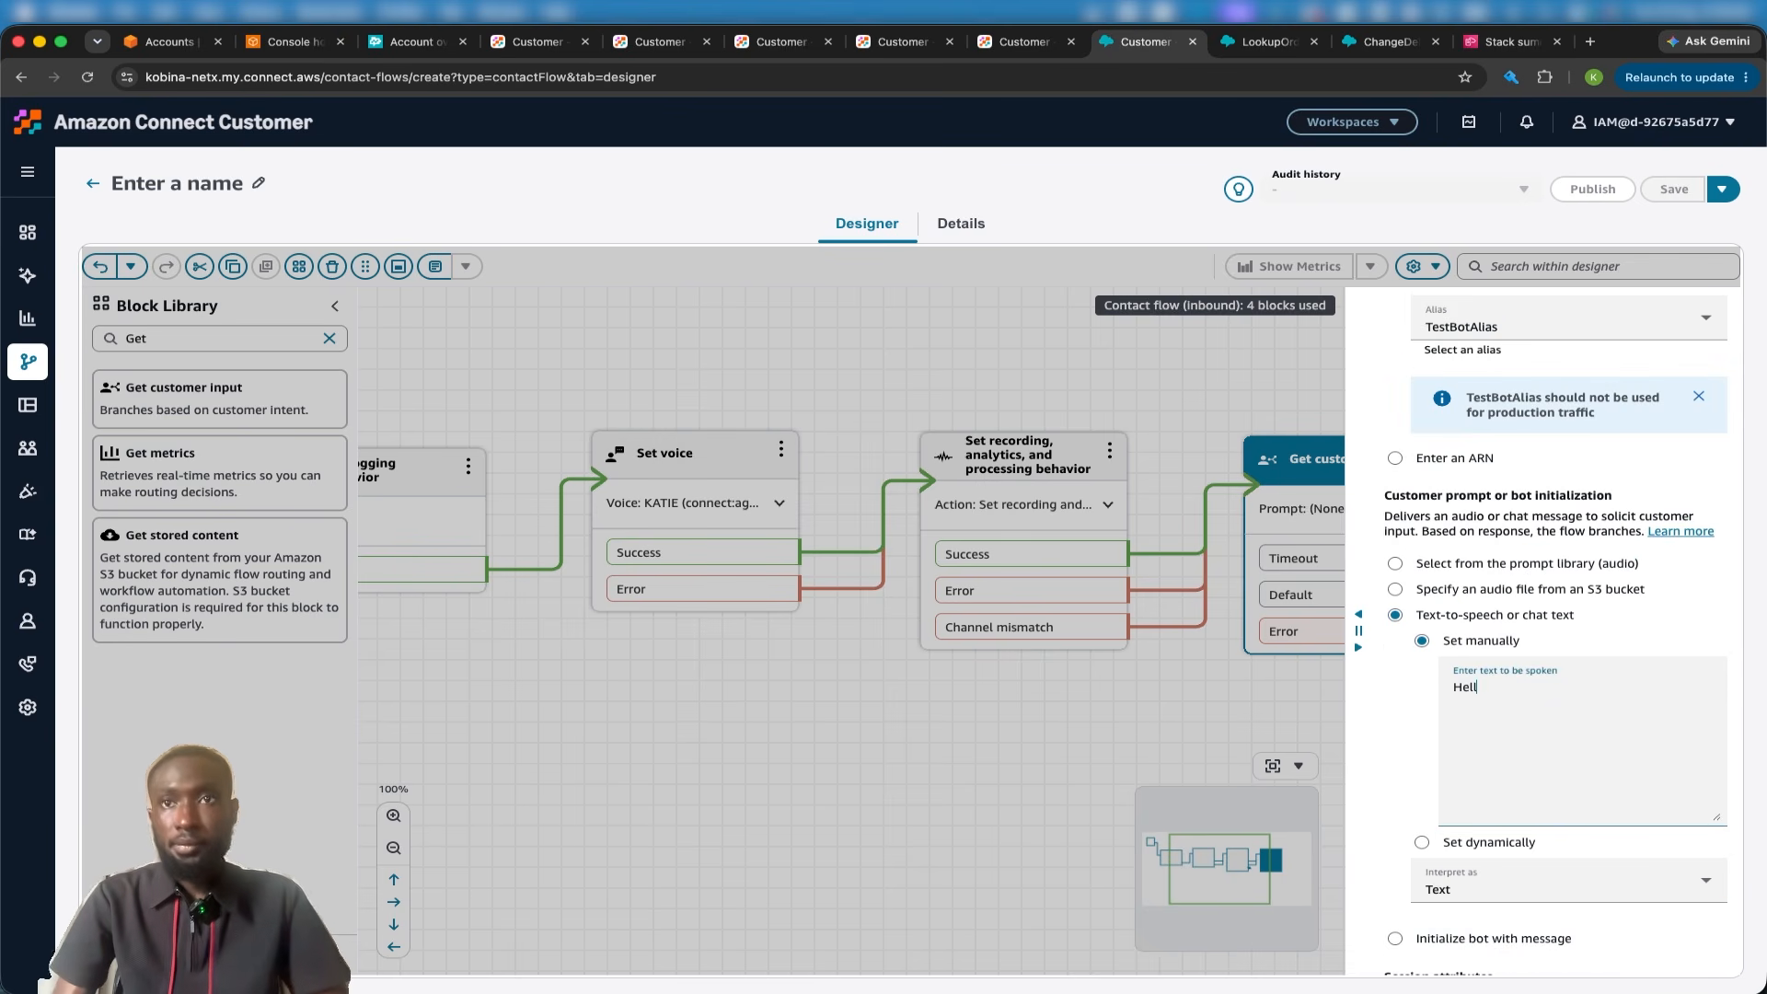
type("Hellio")
key("BackSpace")
key("BackSpace")
type("o")
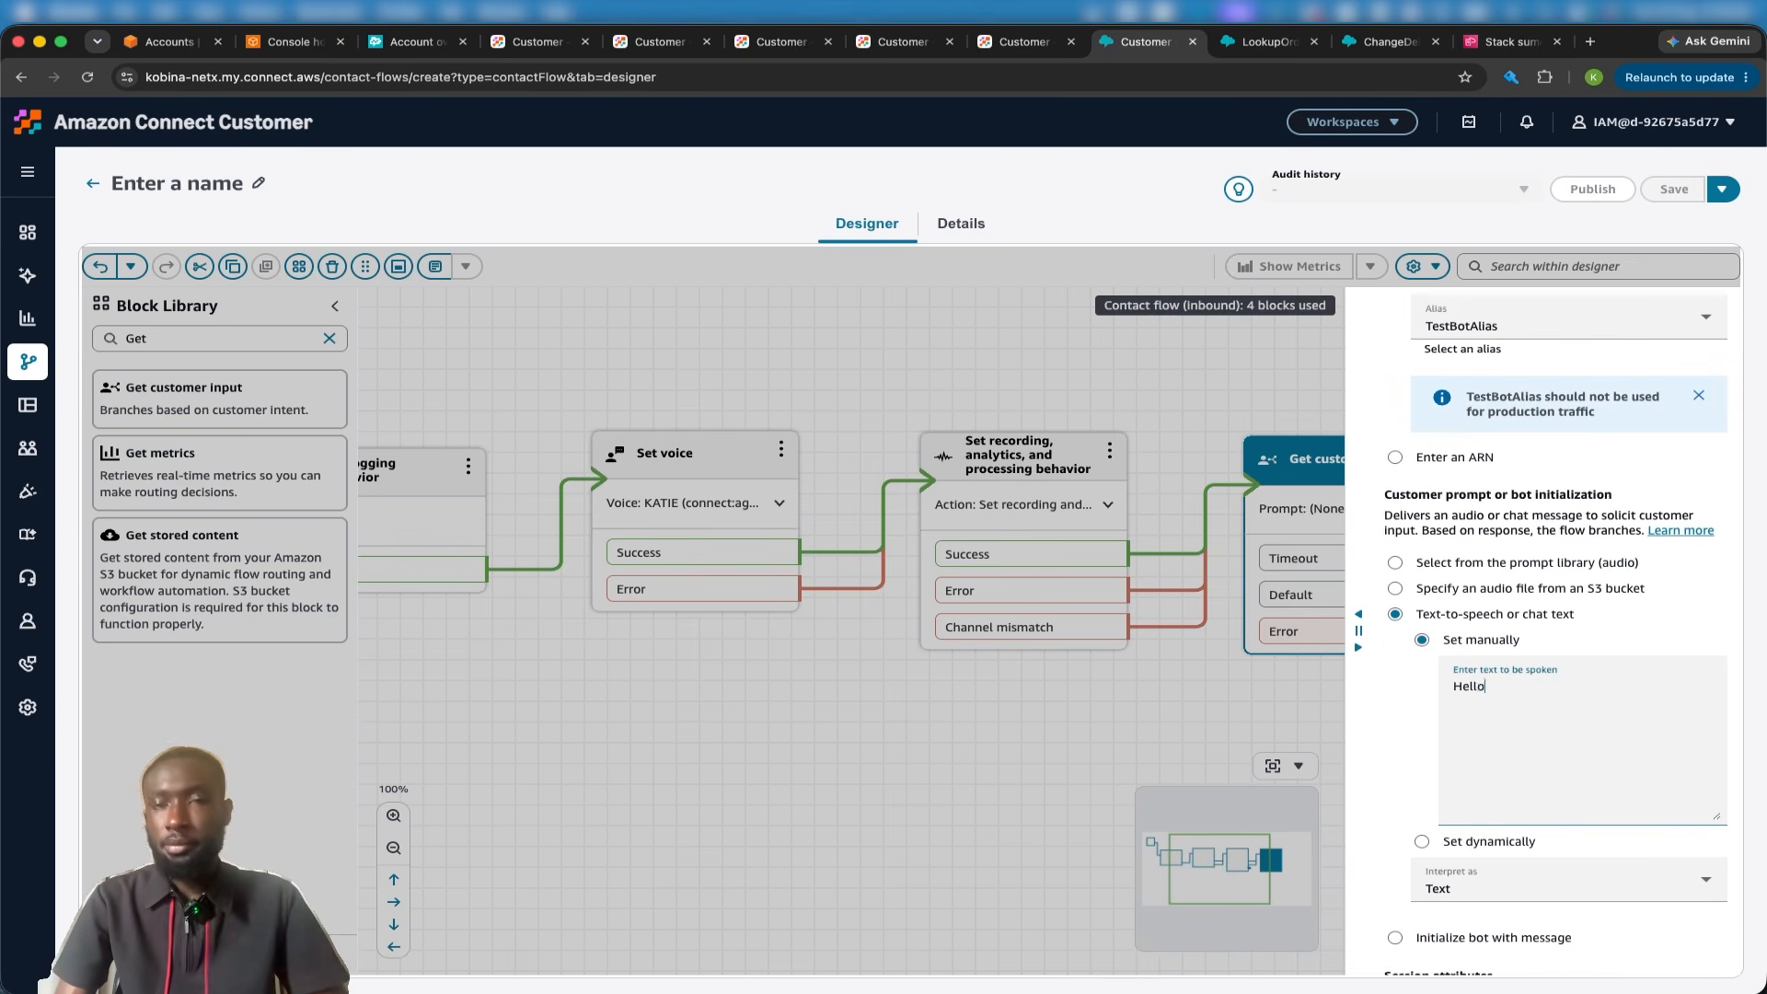
Enable AI Agent for the Get customer input block and manually select the Connect assistant domain ARN
scroll(1514, 948, "down", 5)
left_click(1455, 903)
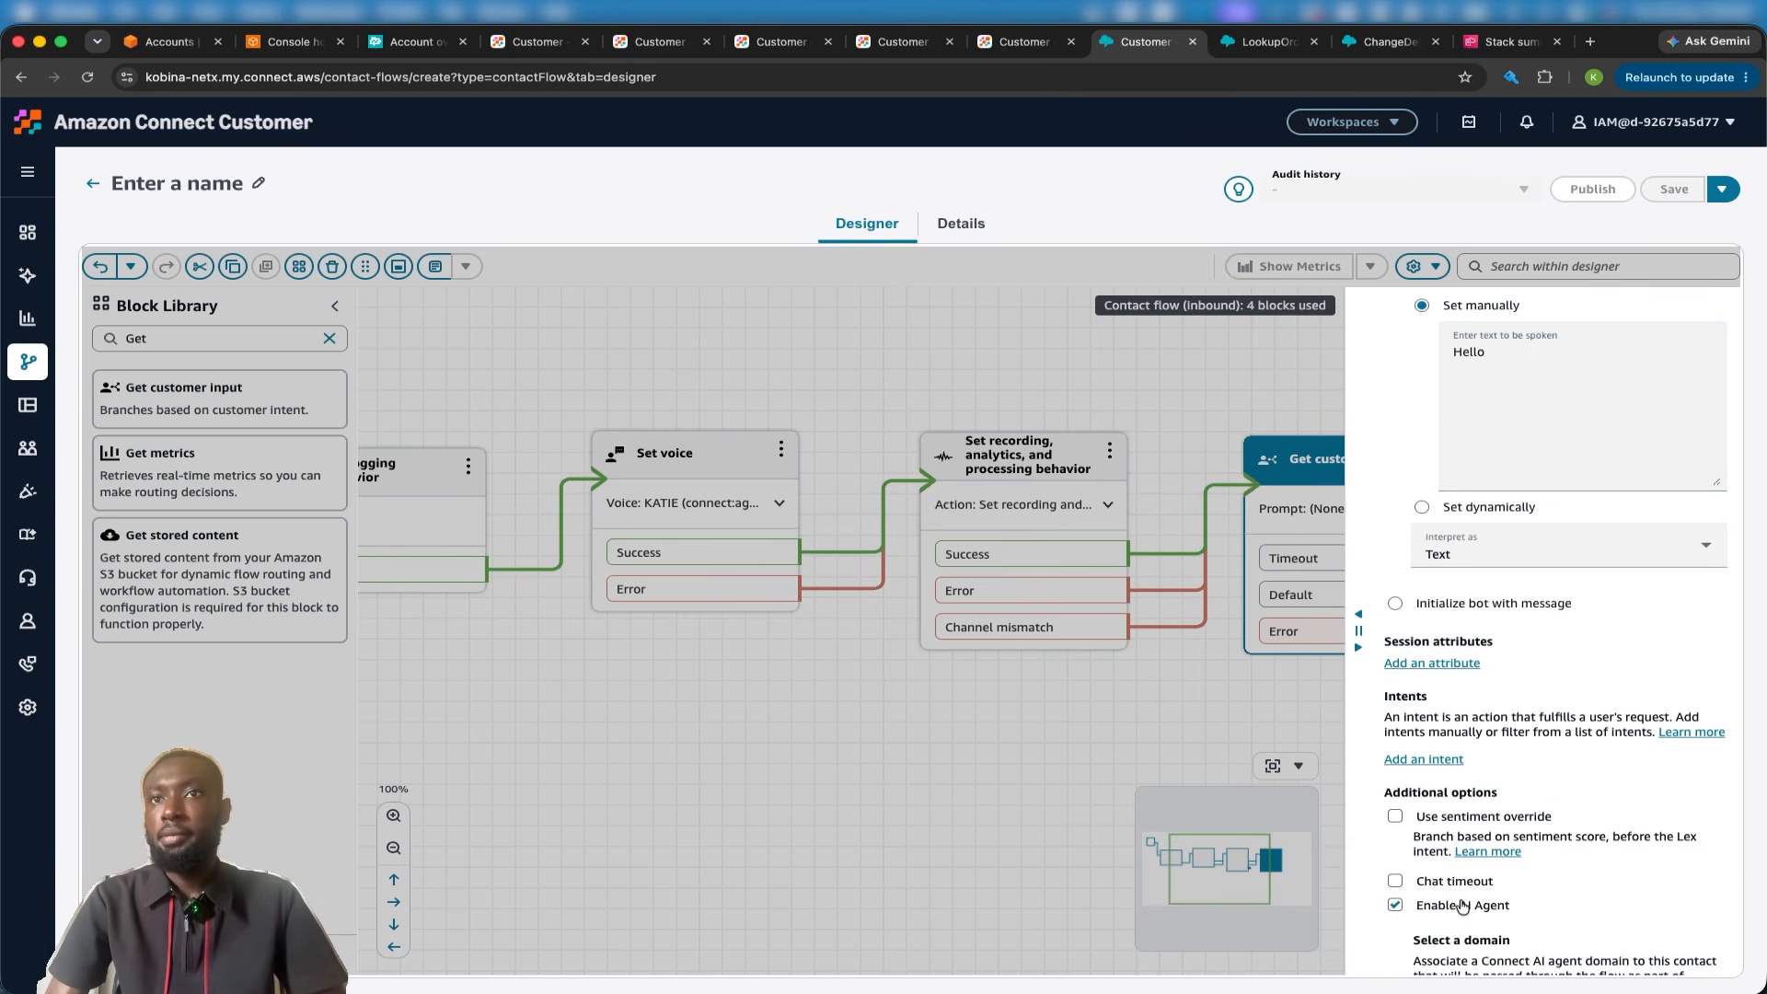
scroll(1482, 865, "down", 2)
scroll(1510, 884, "down", 2)
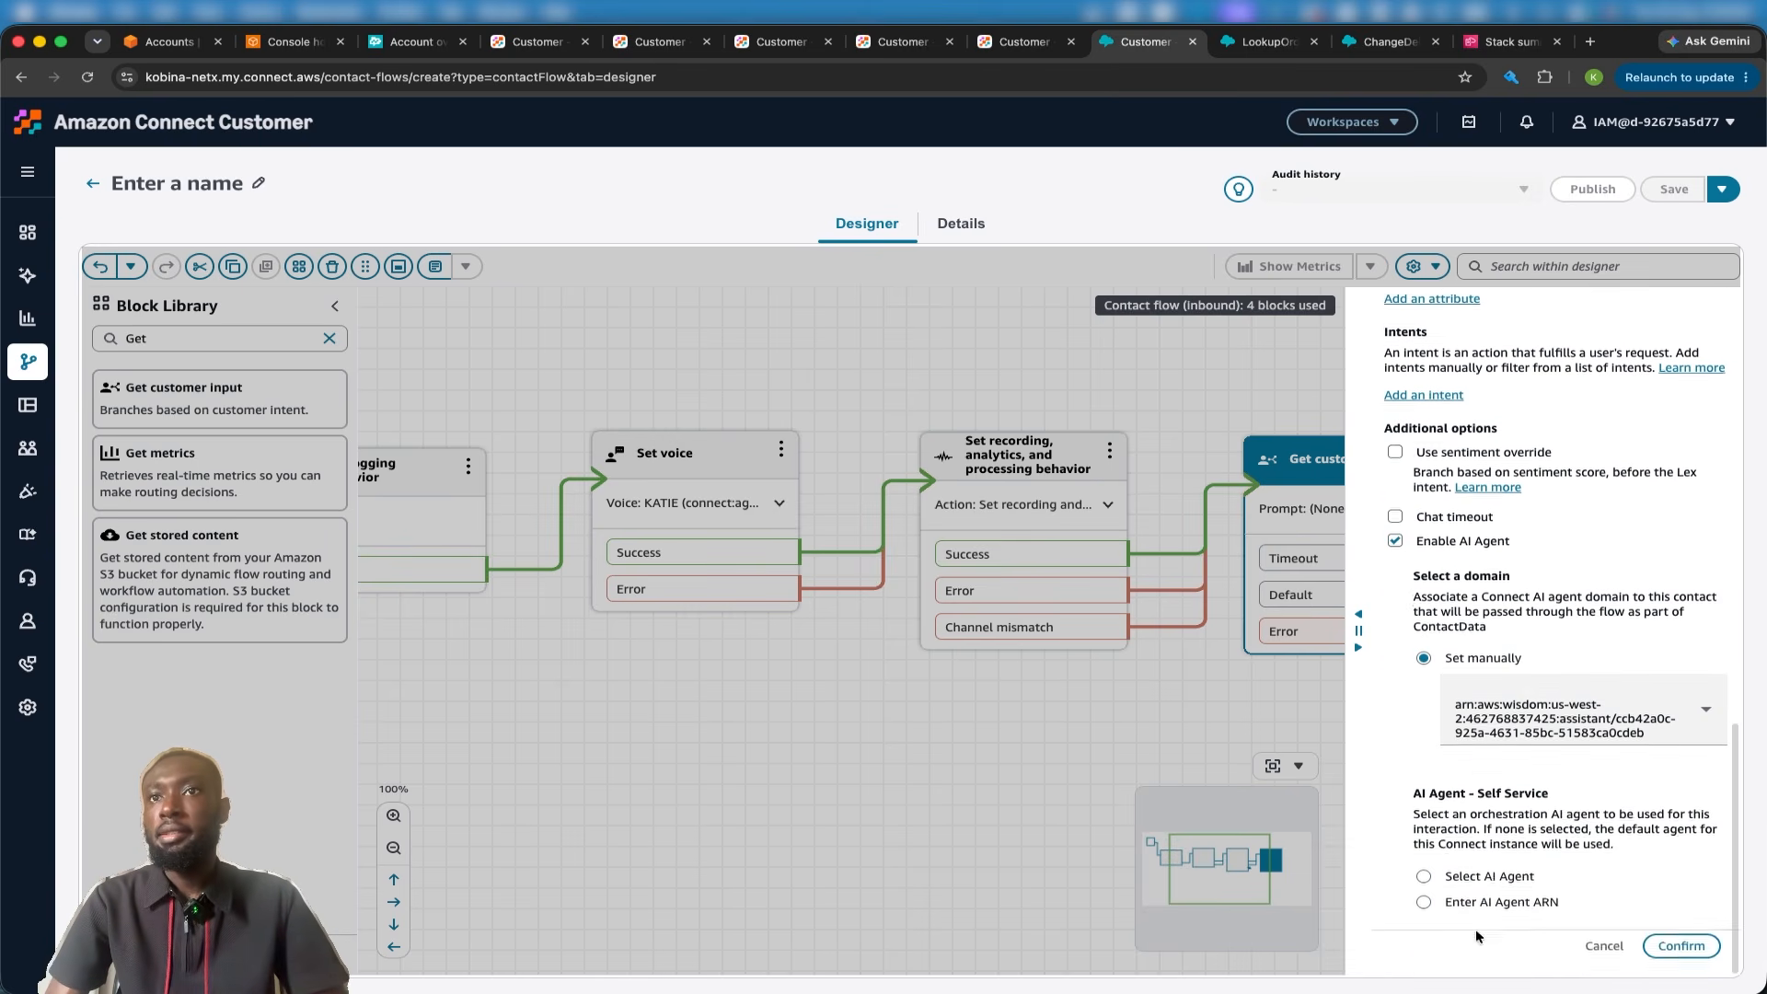
left_click(1525, 707)
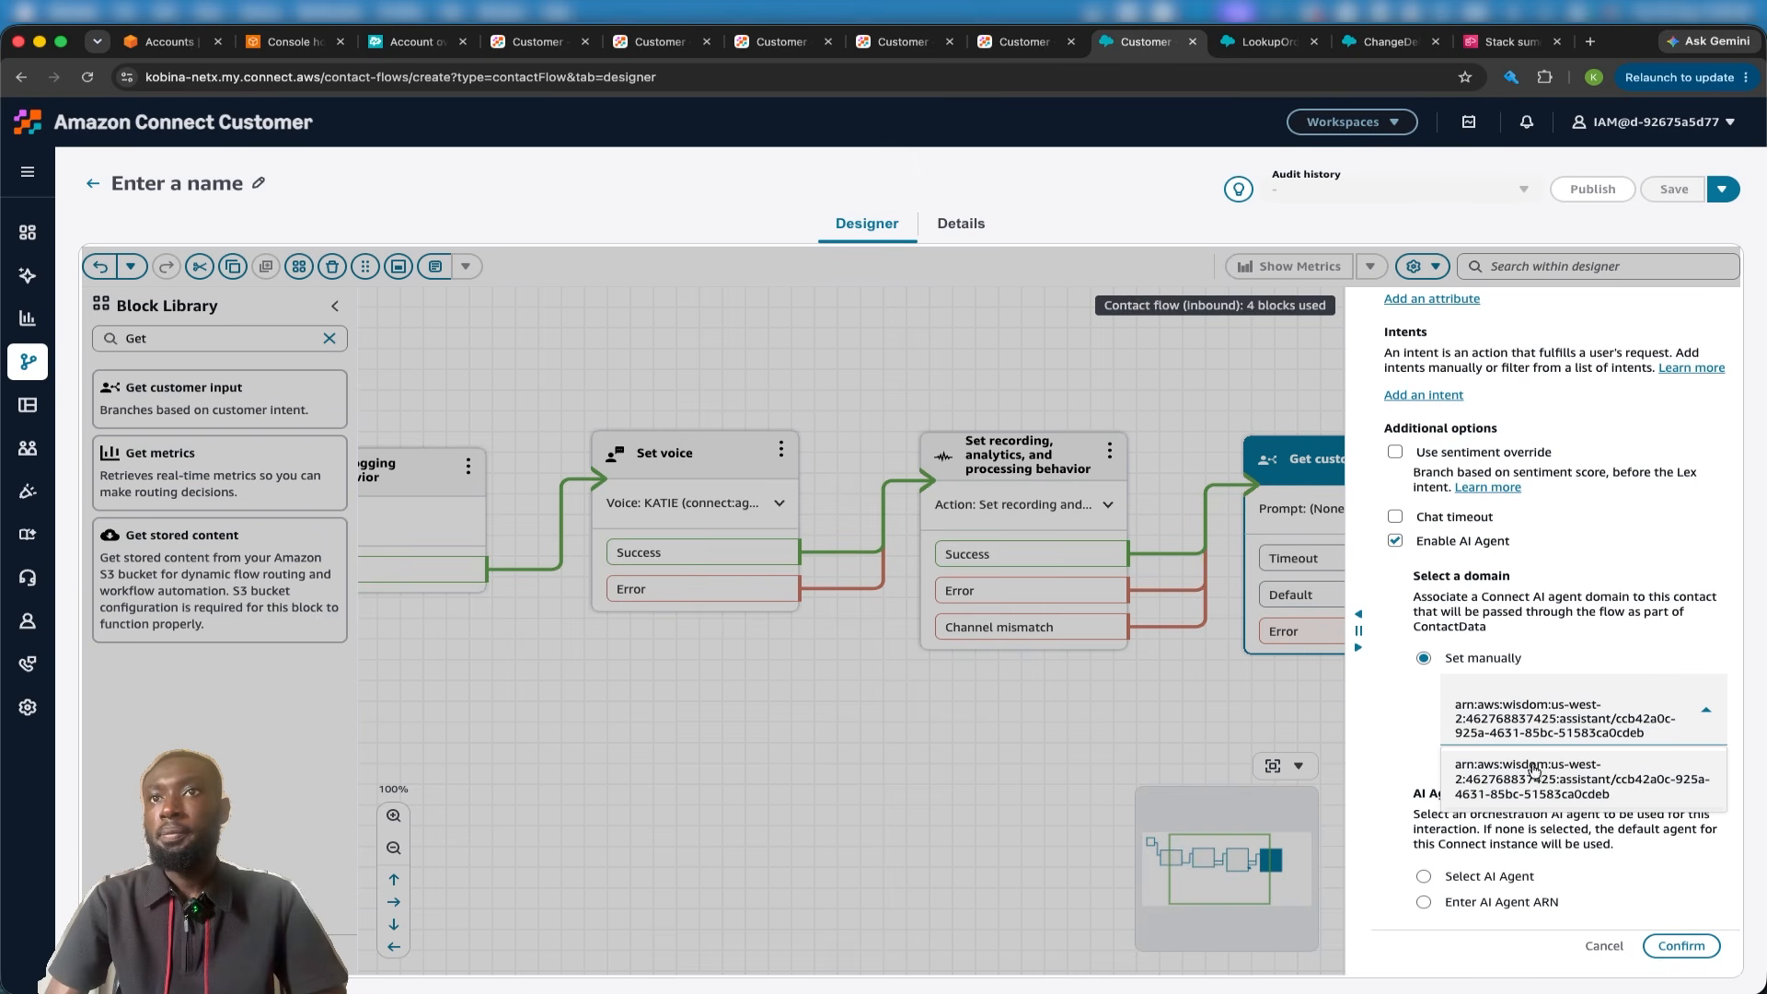
left_click(1535, 772)
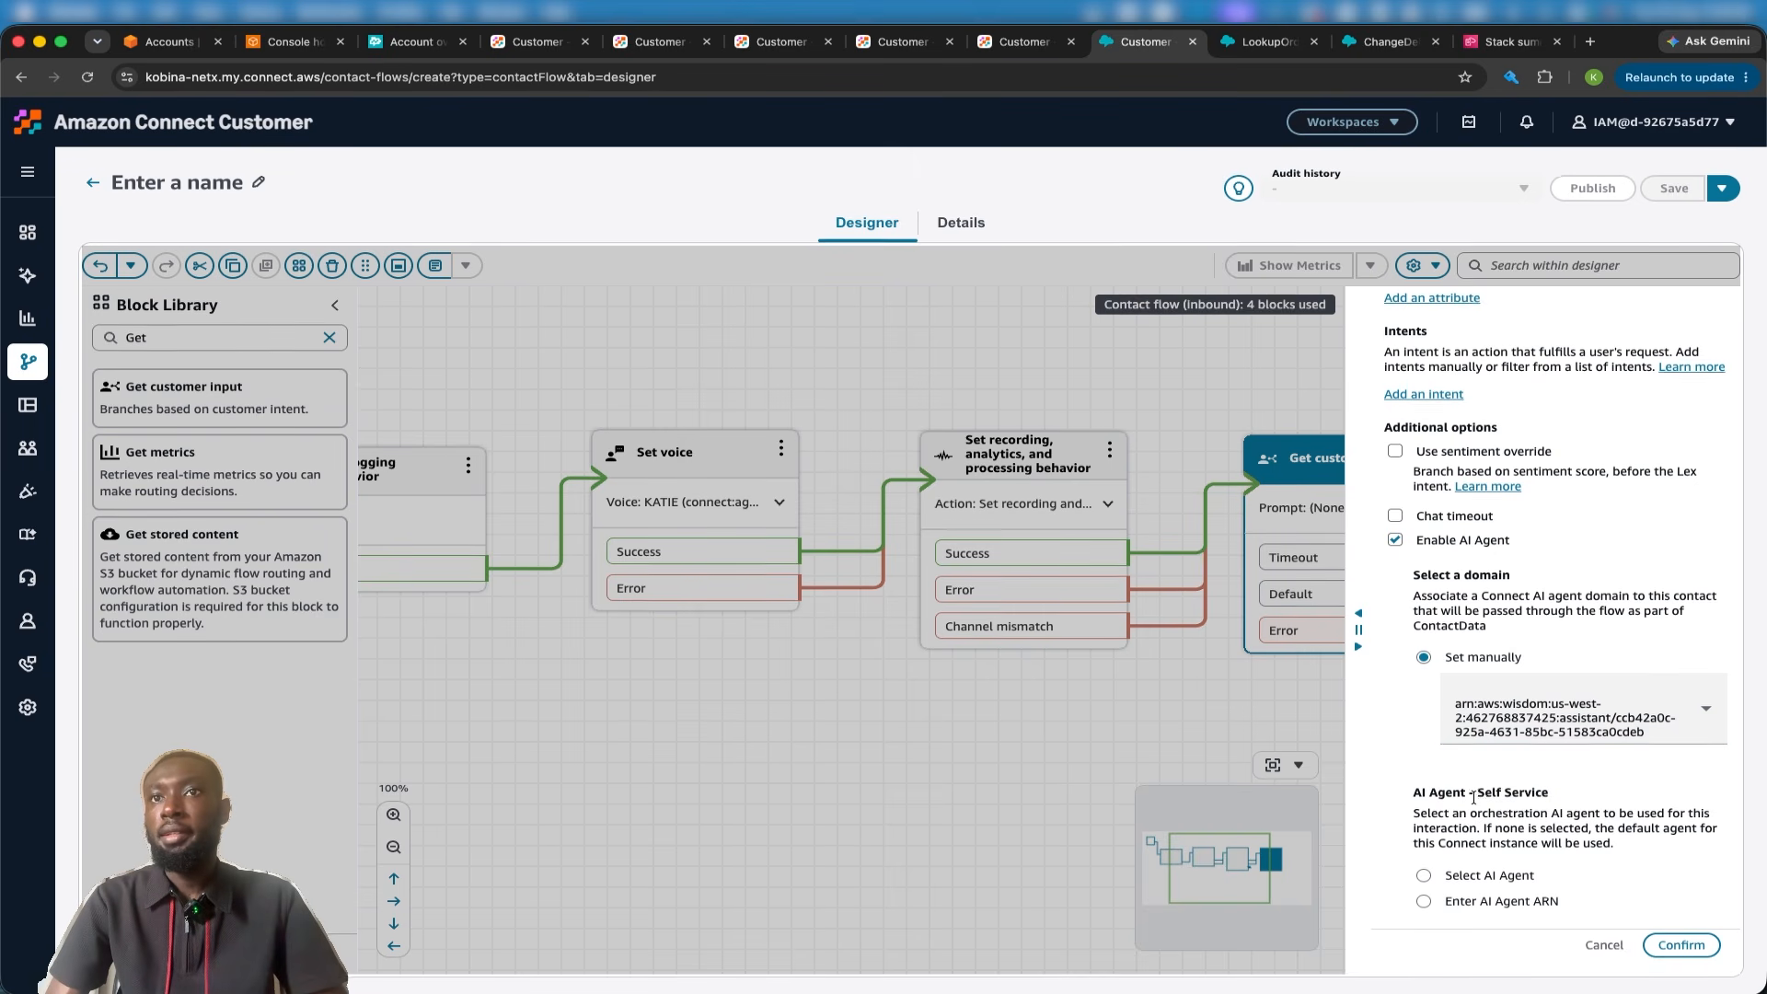
Select the summit-co AI agent with version $LATEST for self service and confirm the Get customer input configuration
left_click(1424, 877)
left_click(1521, 911)
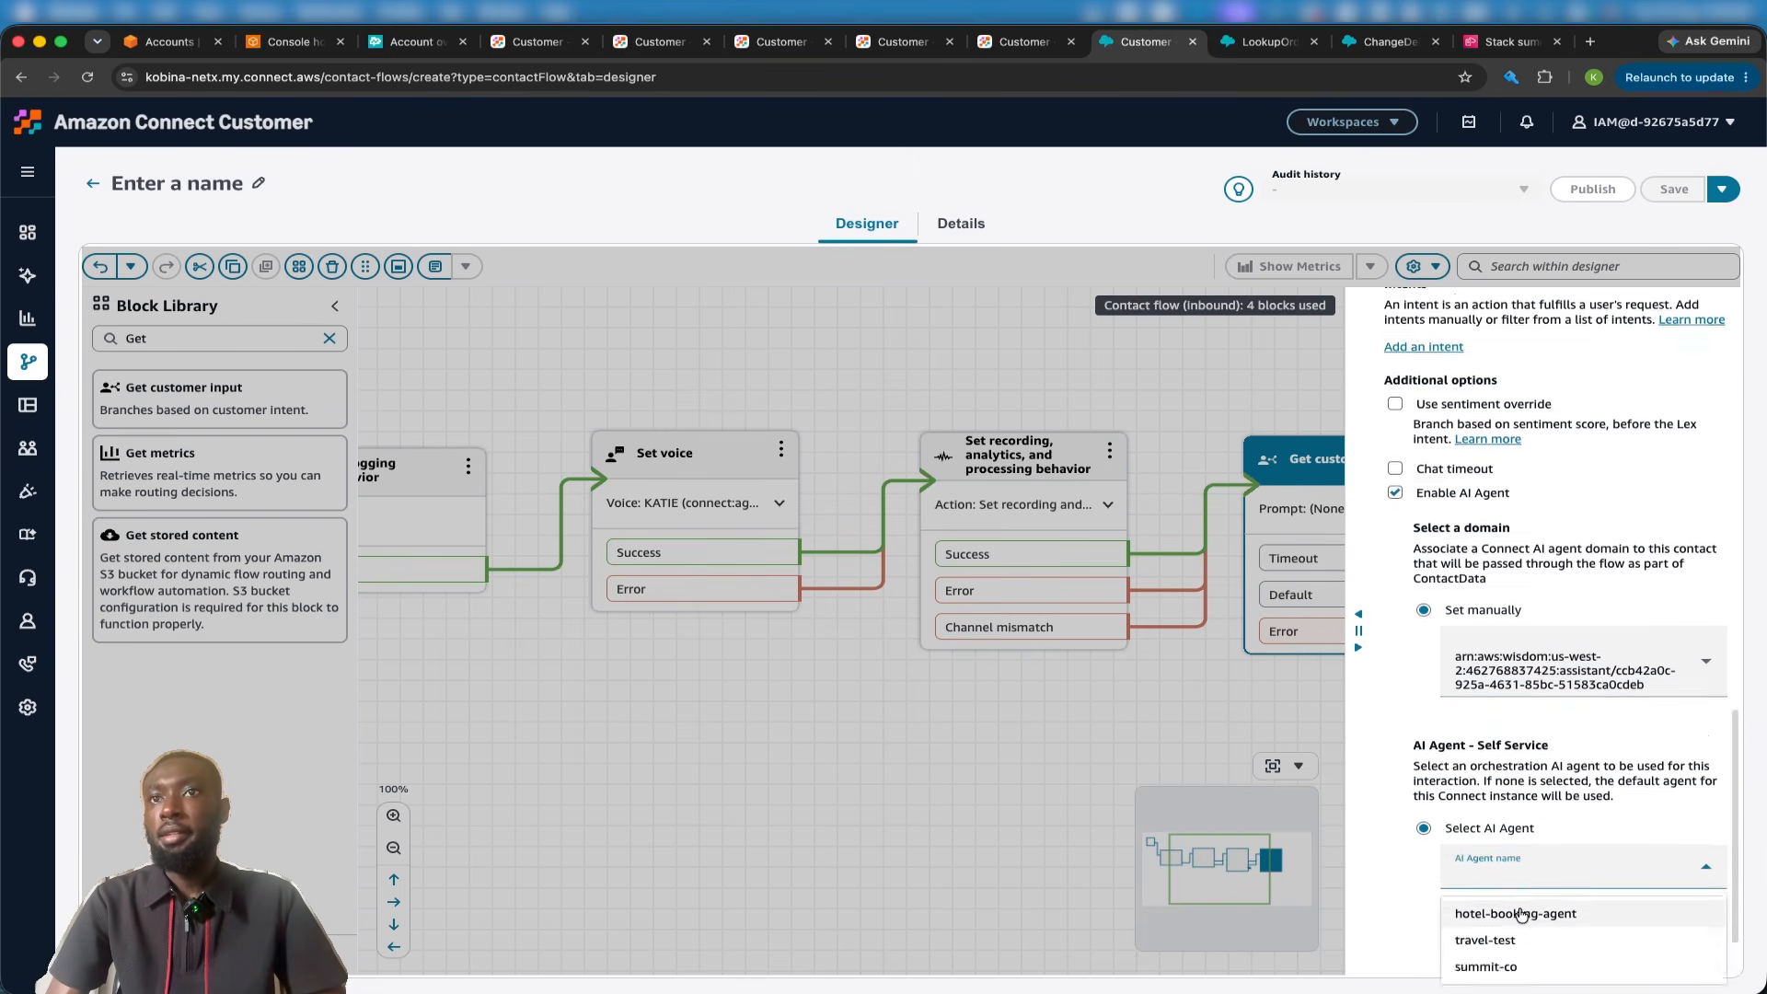
scroll(1521, 907, "down", 3)
left_click(1519, 869)
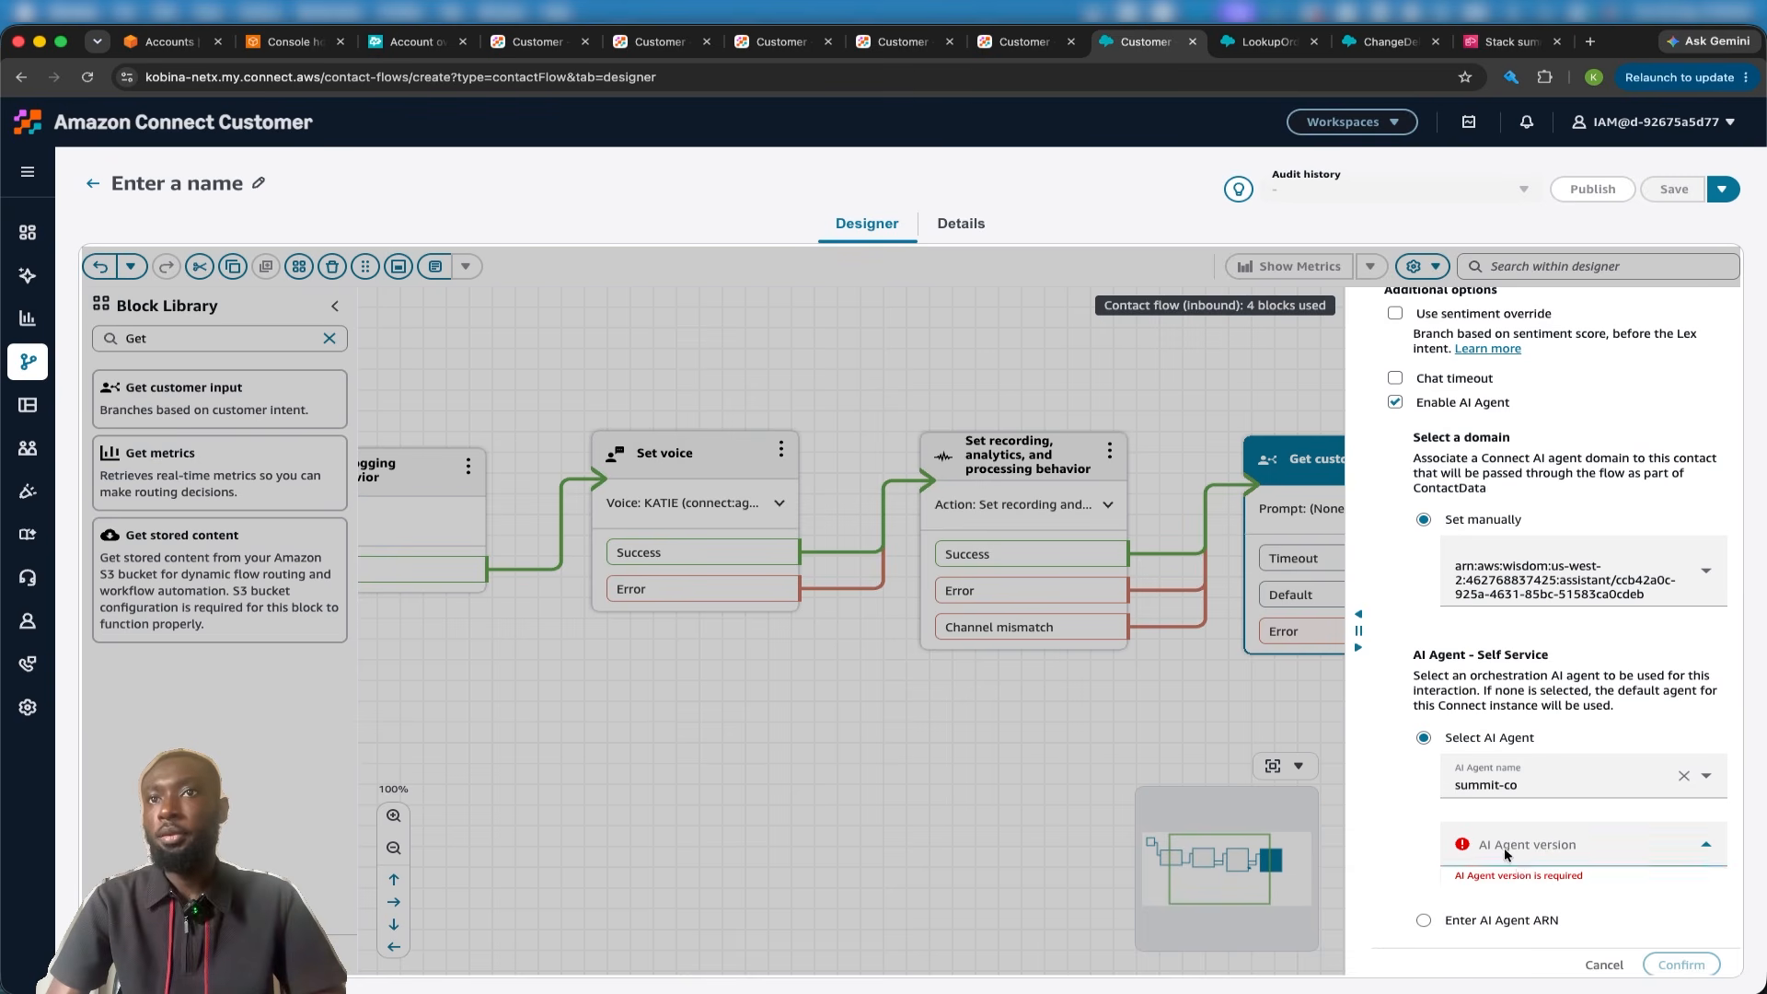
left_click(1491, 888)
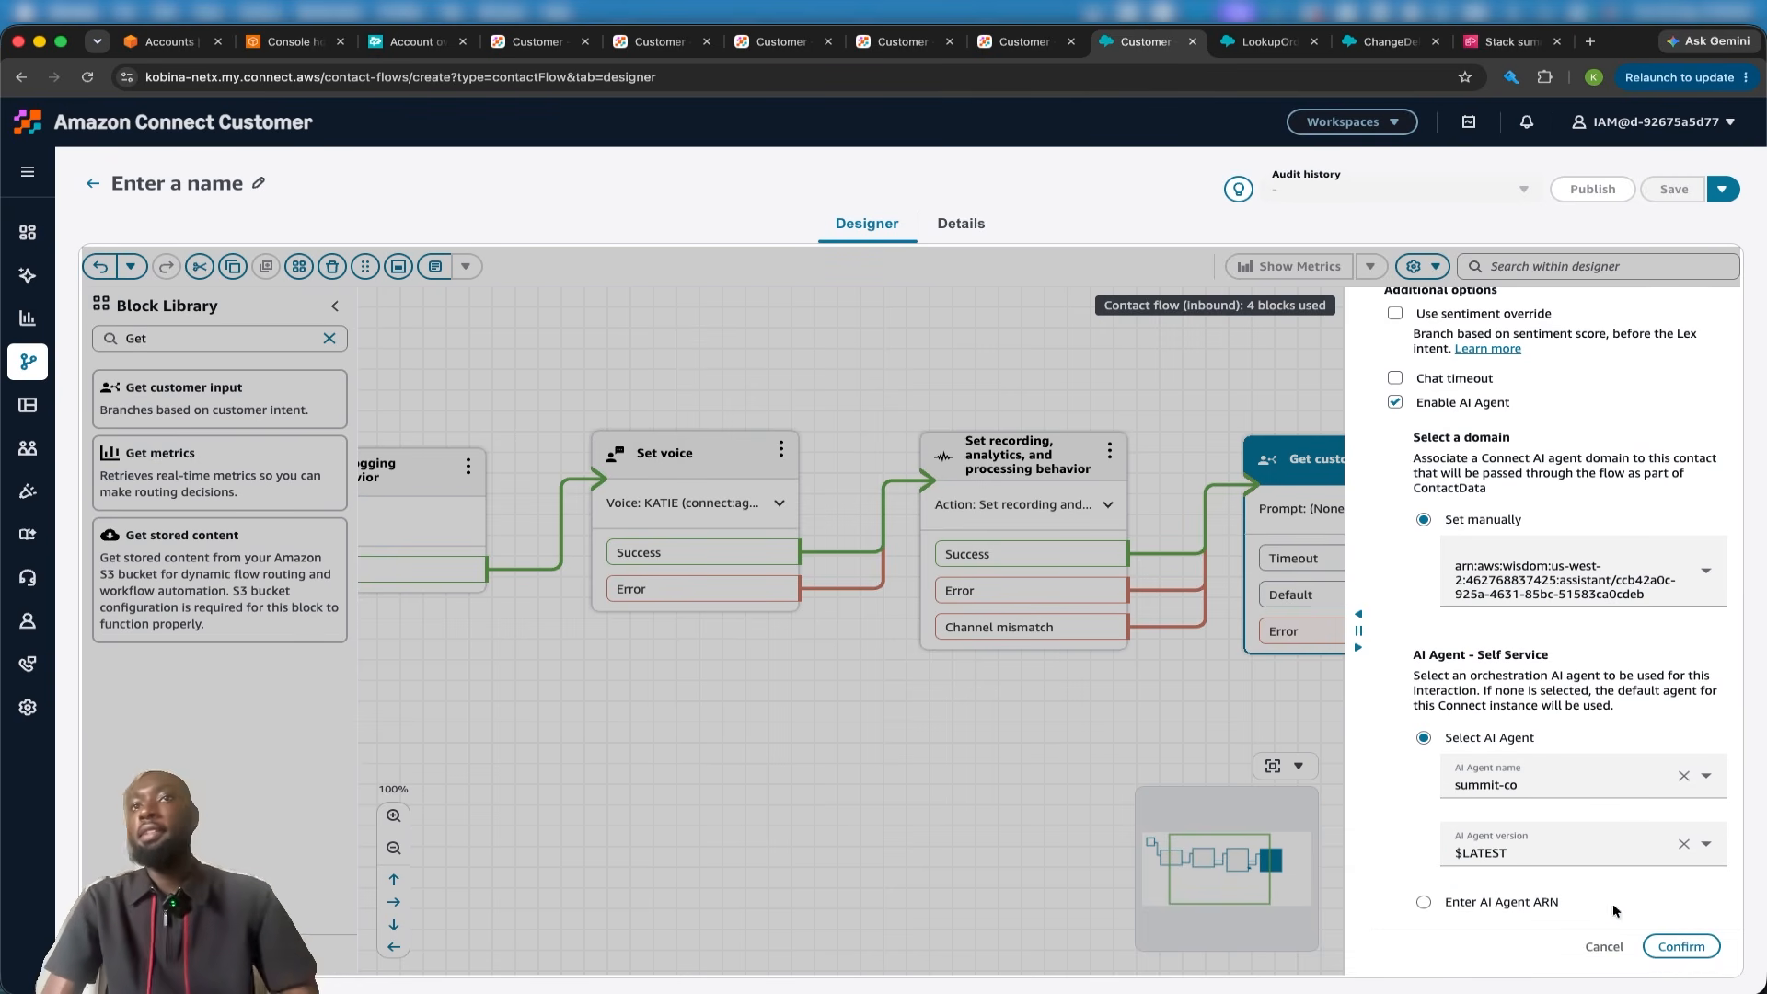
left_click(1681, 947)
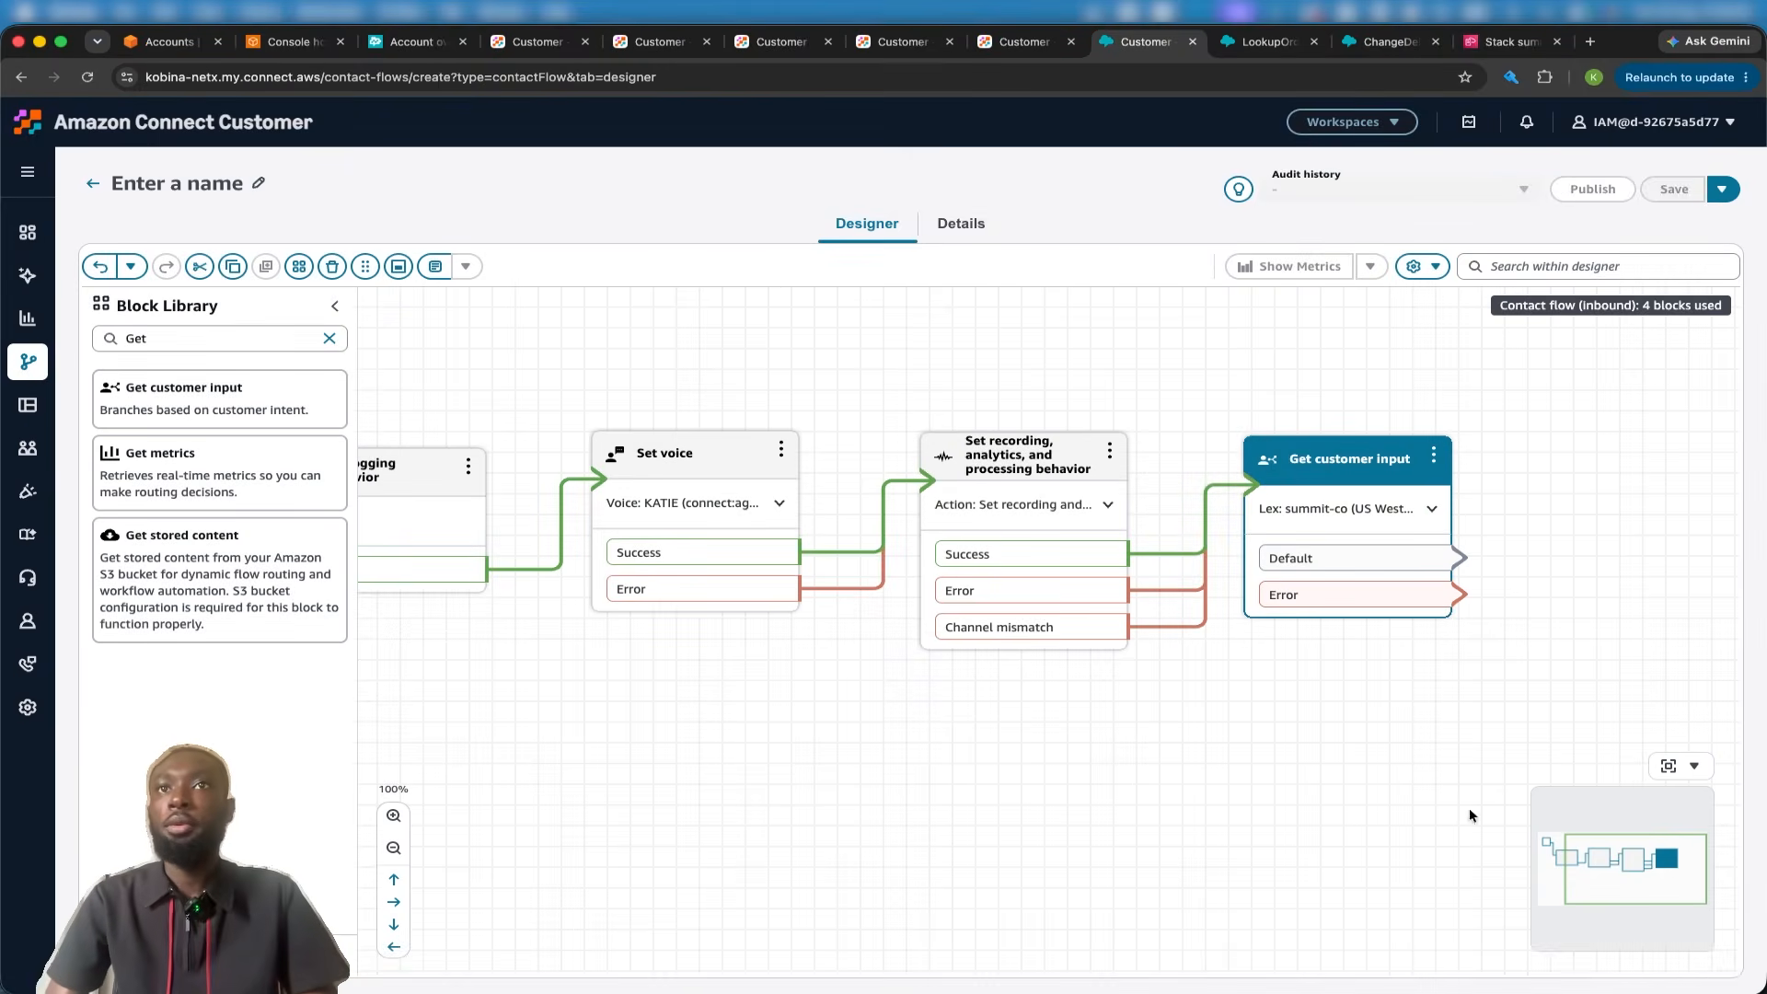
Add a Check contact attributes block after Get customer input and connect the Default and Error branches to it
left_click_drag(1361, 764, 1071, 808)
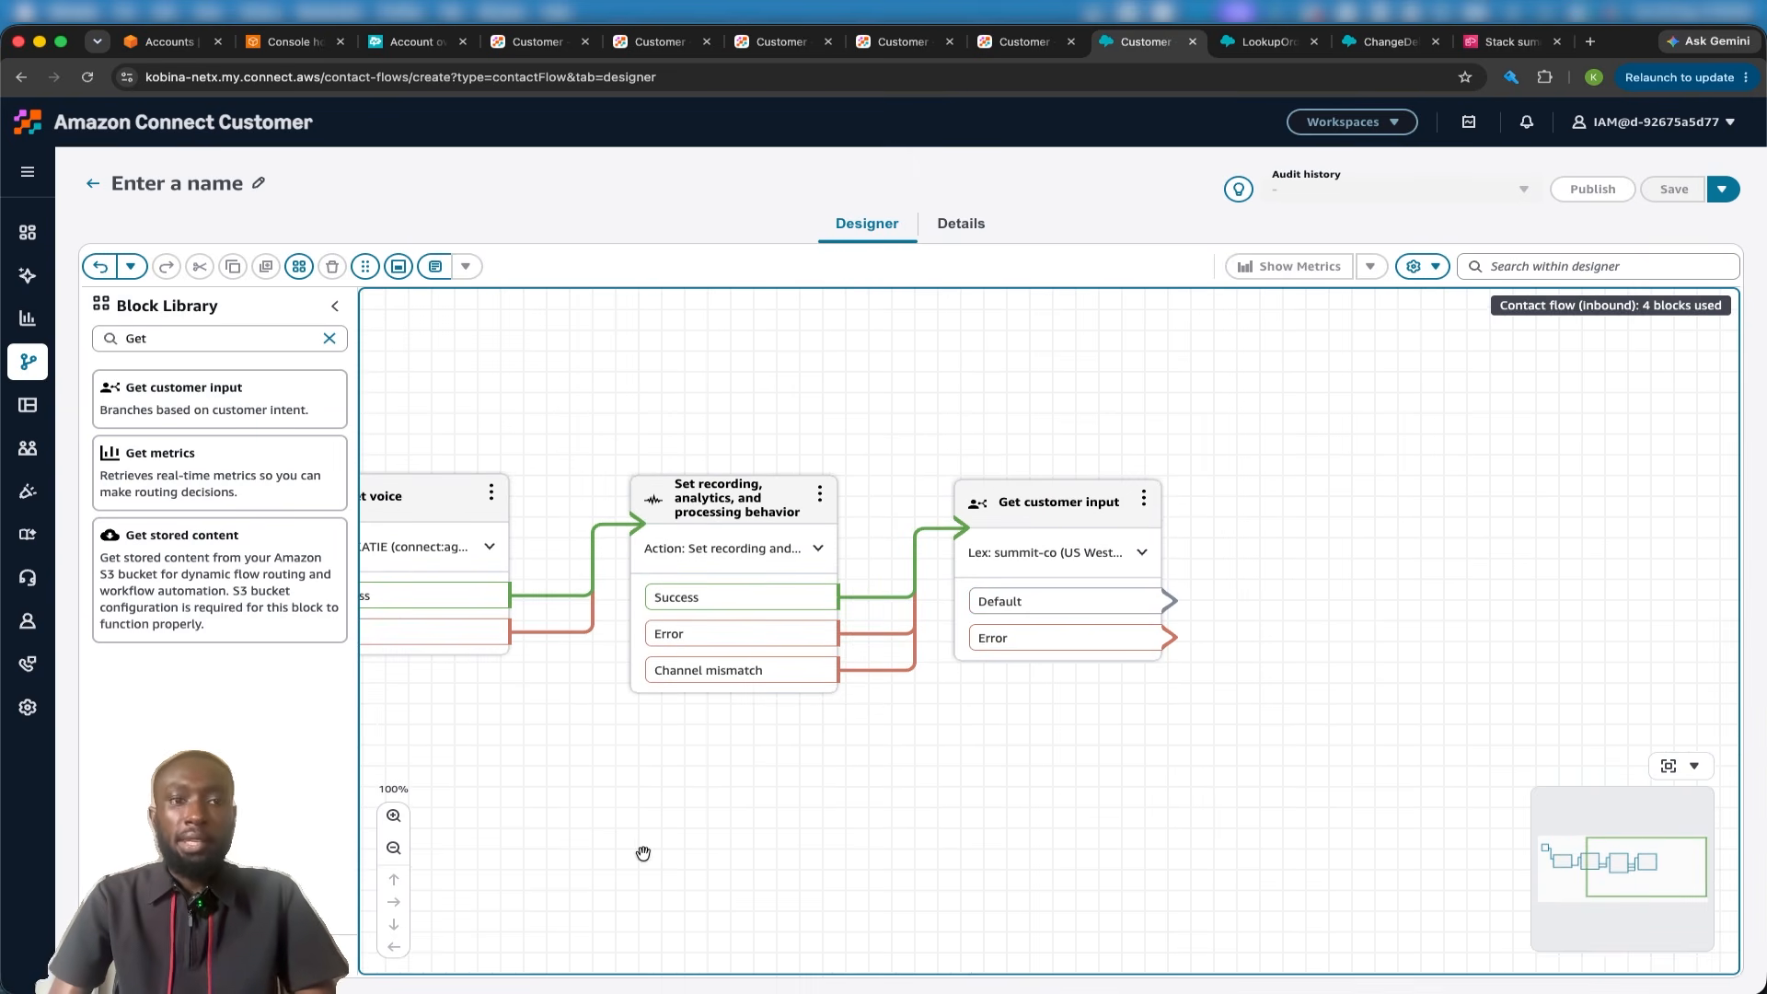
double_click(230, 338)
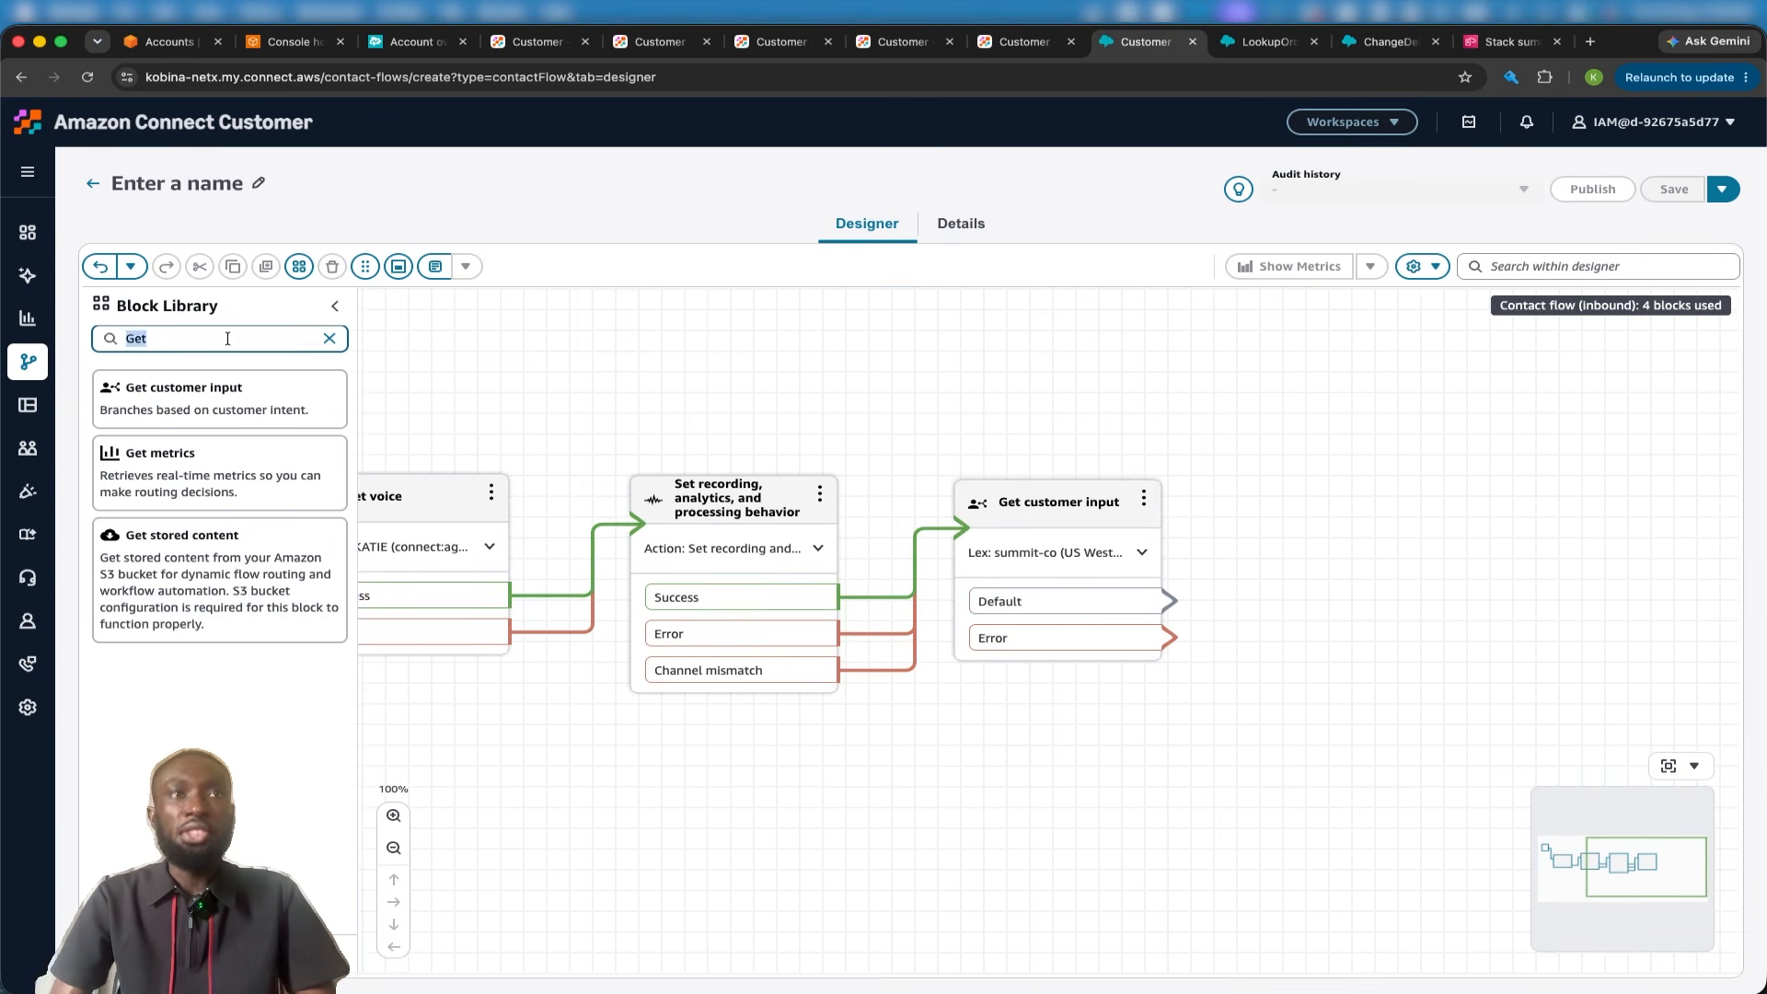
type("check")
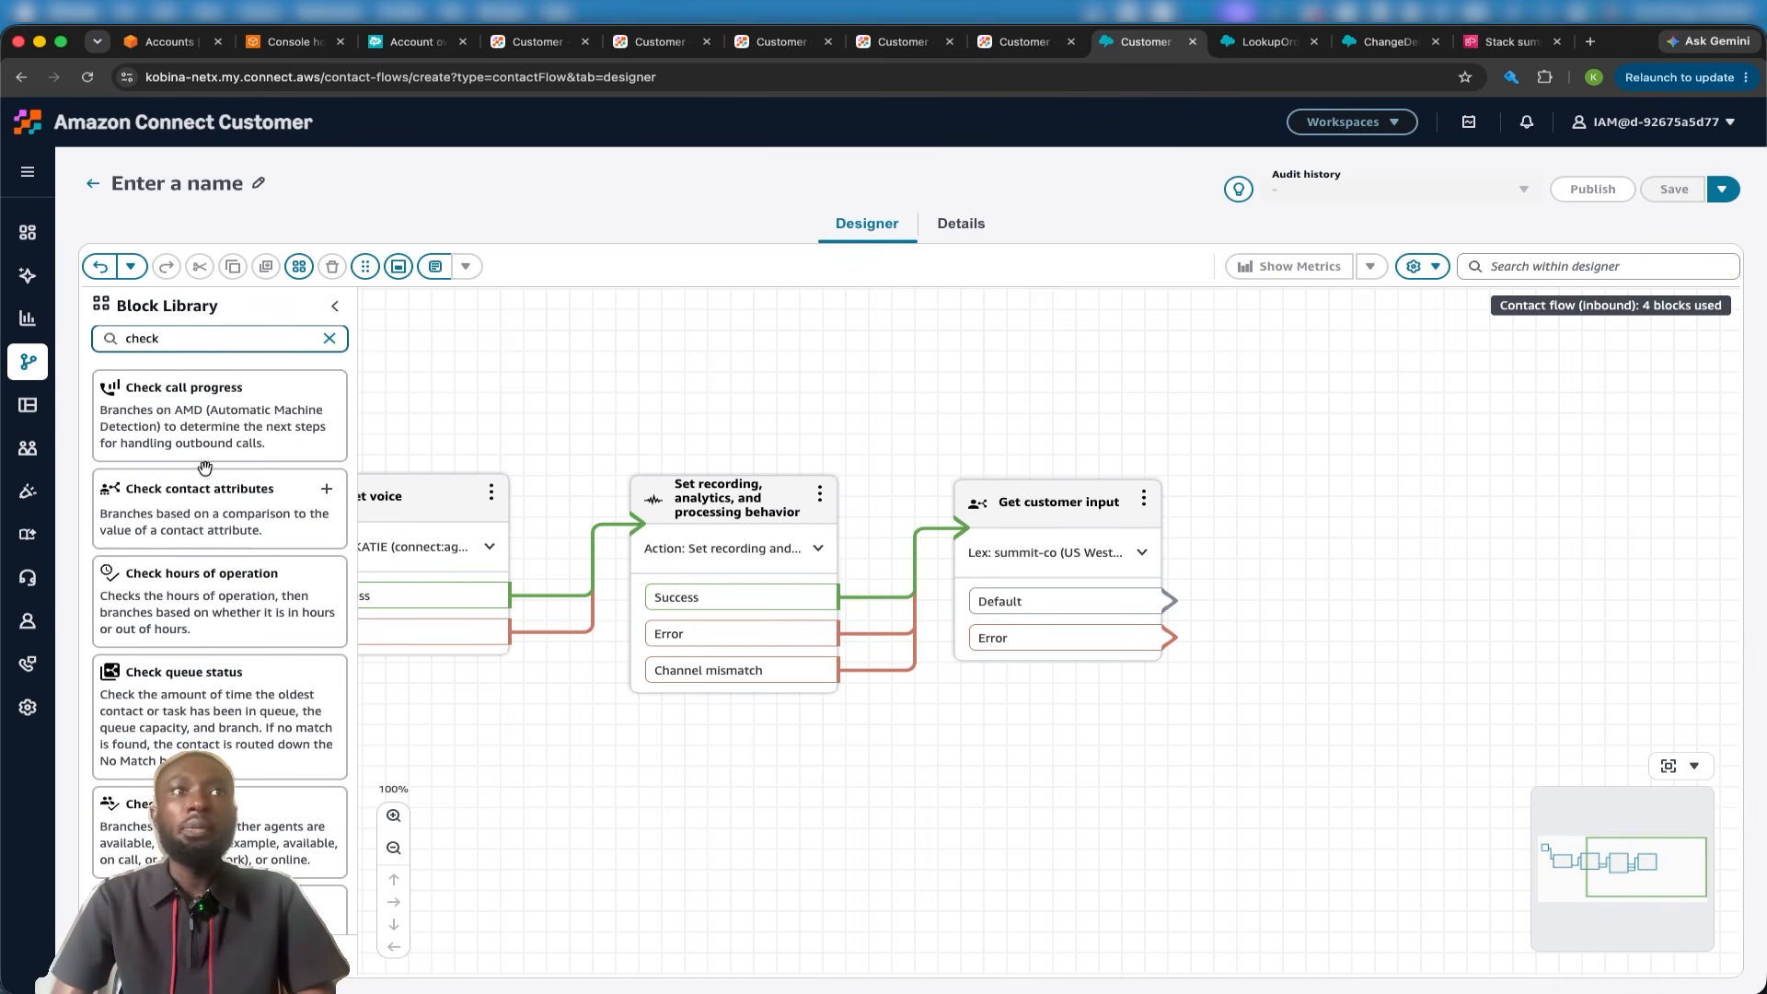
left_click_drag(204, 494, 1397, 478)
left_click_drag(1163, 601, 1362, 534)
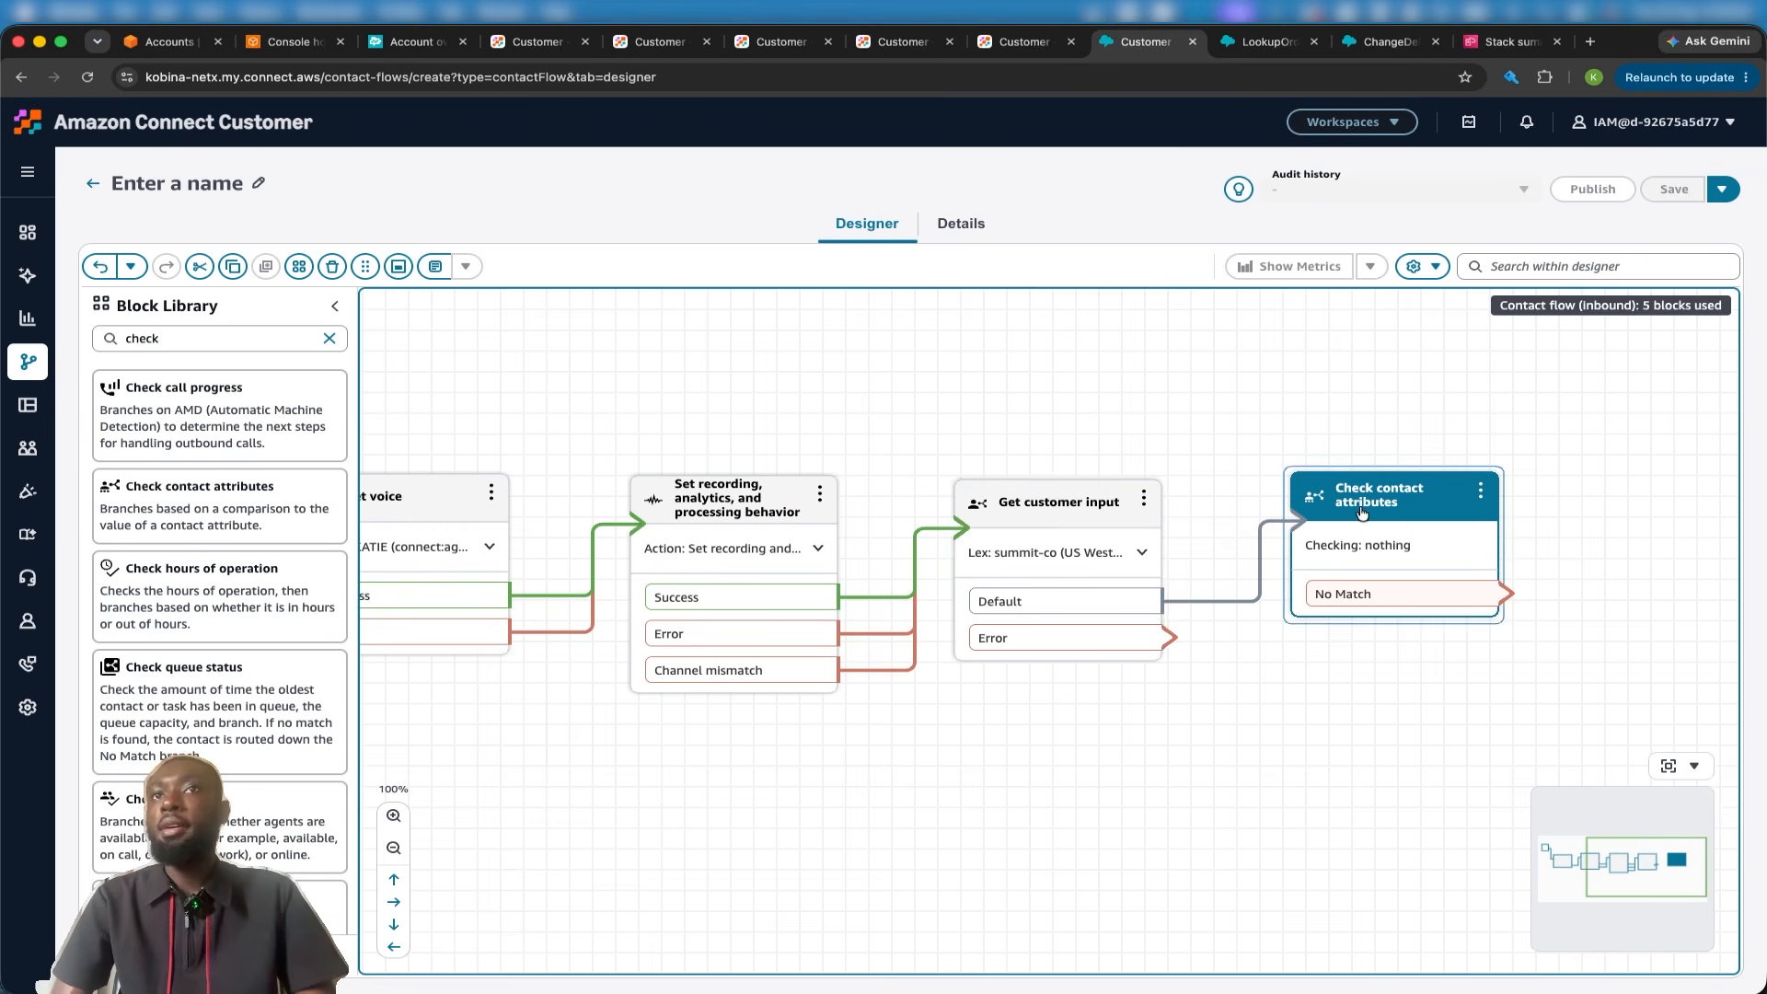
left_click_drag(1166, 640, 1292, 576)
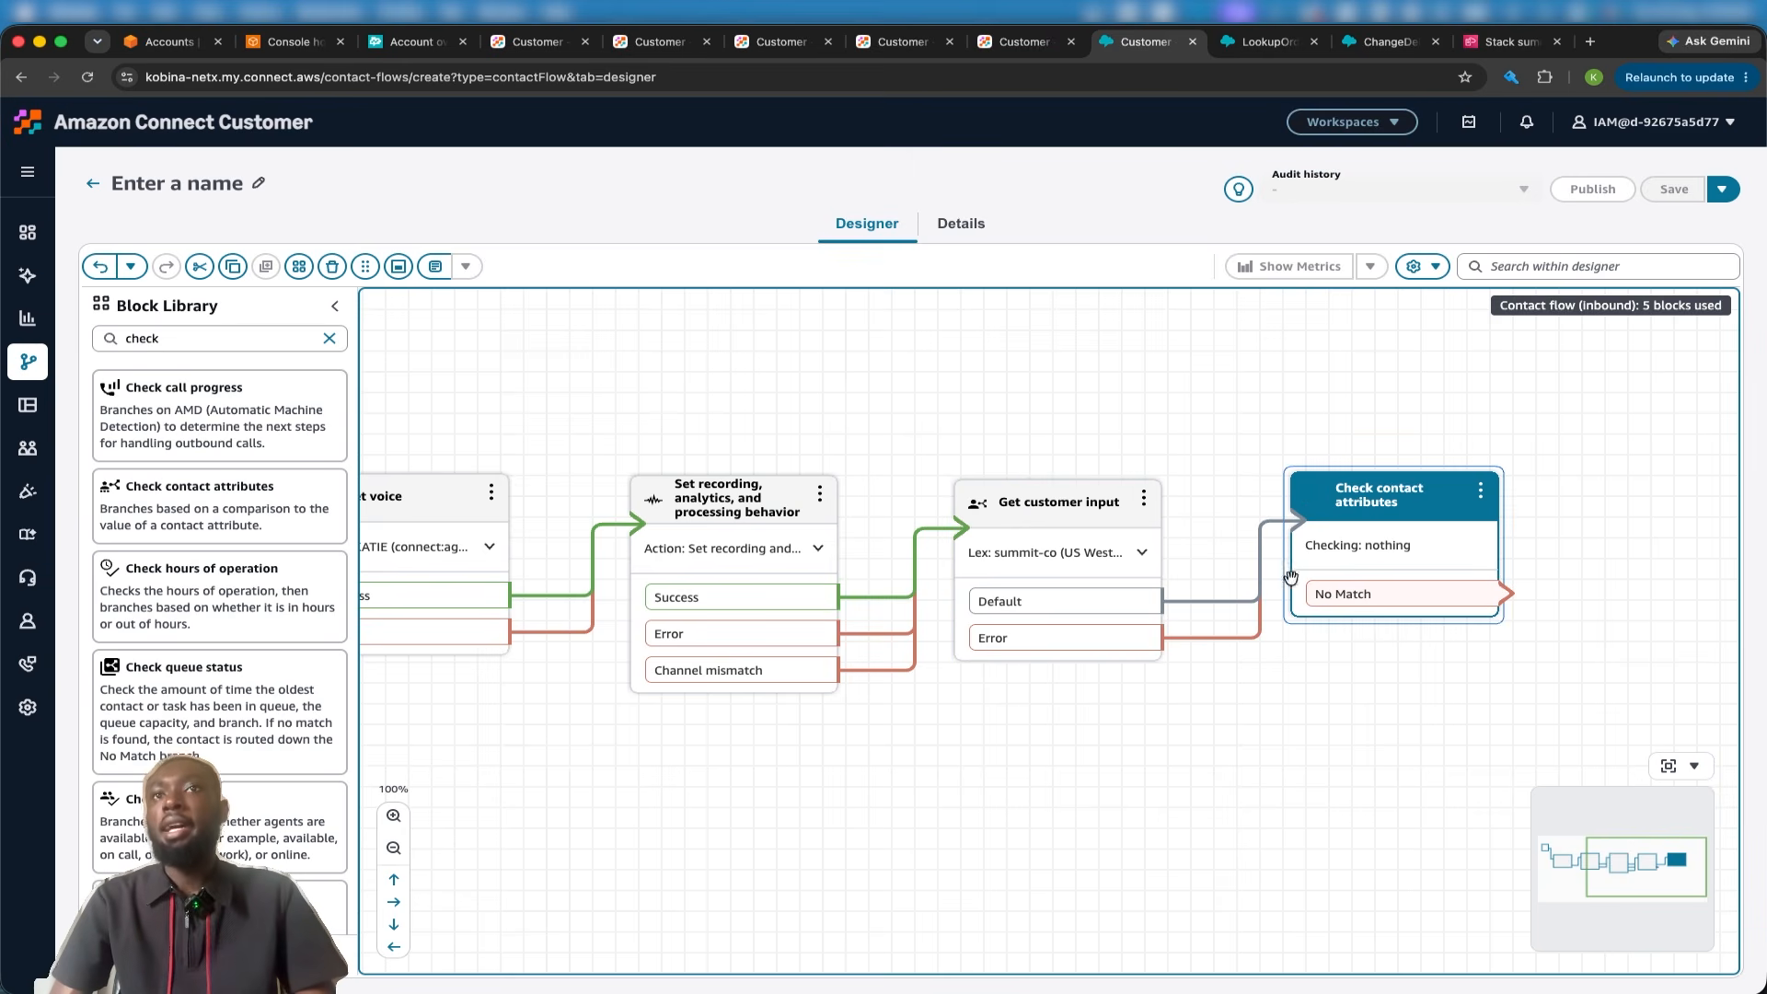
Set the Check contact attributes block to check the Lex session attribute with the key Tool
left_click(1385, 493)
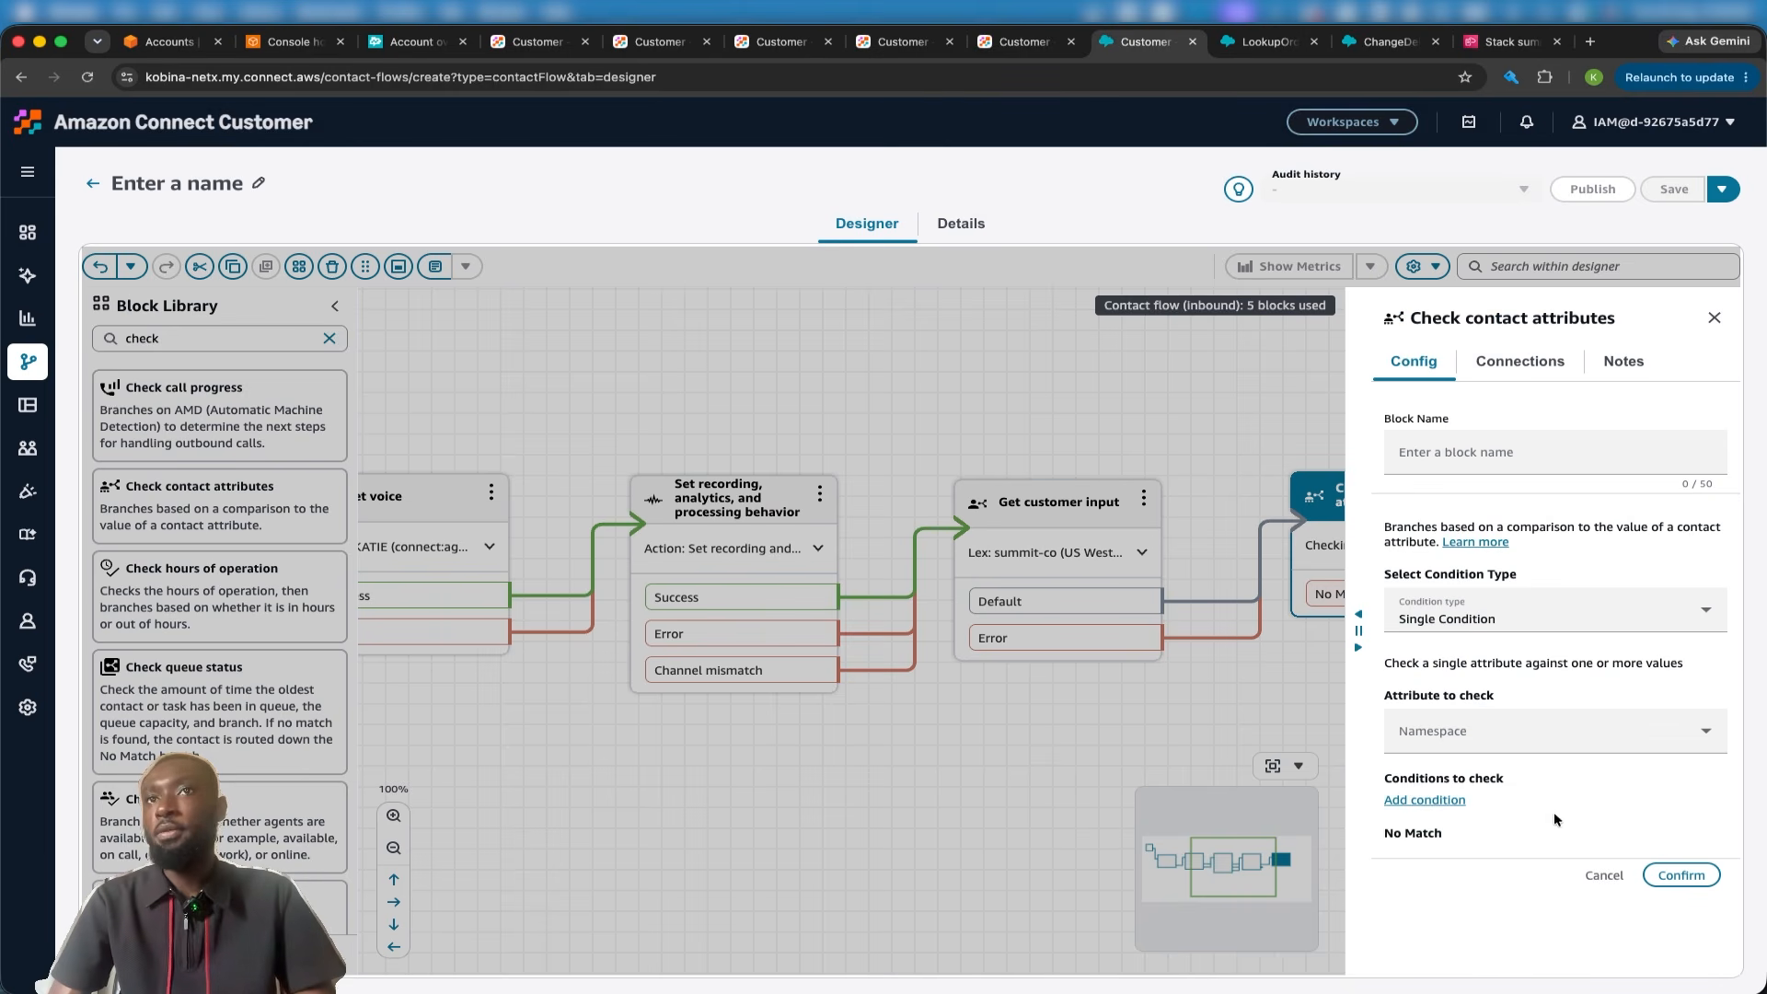
left_click(1529, 716)
scroll(1476, 833, "down", 5)
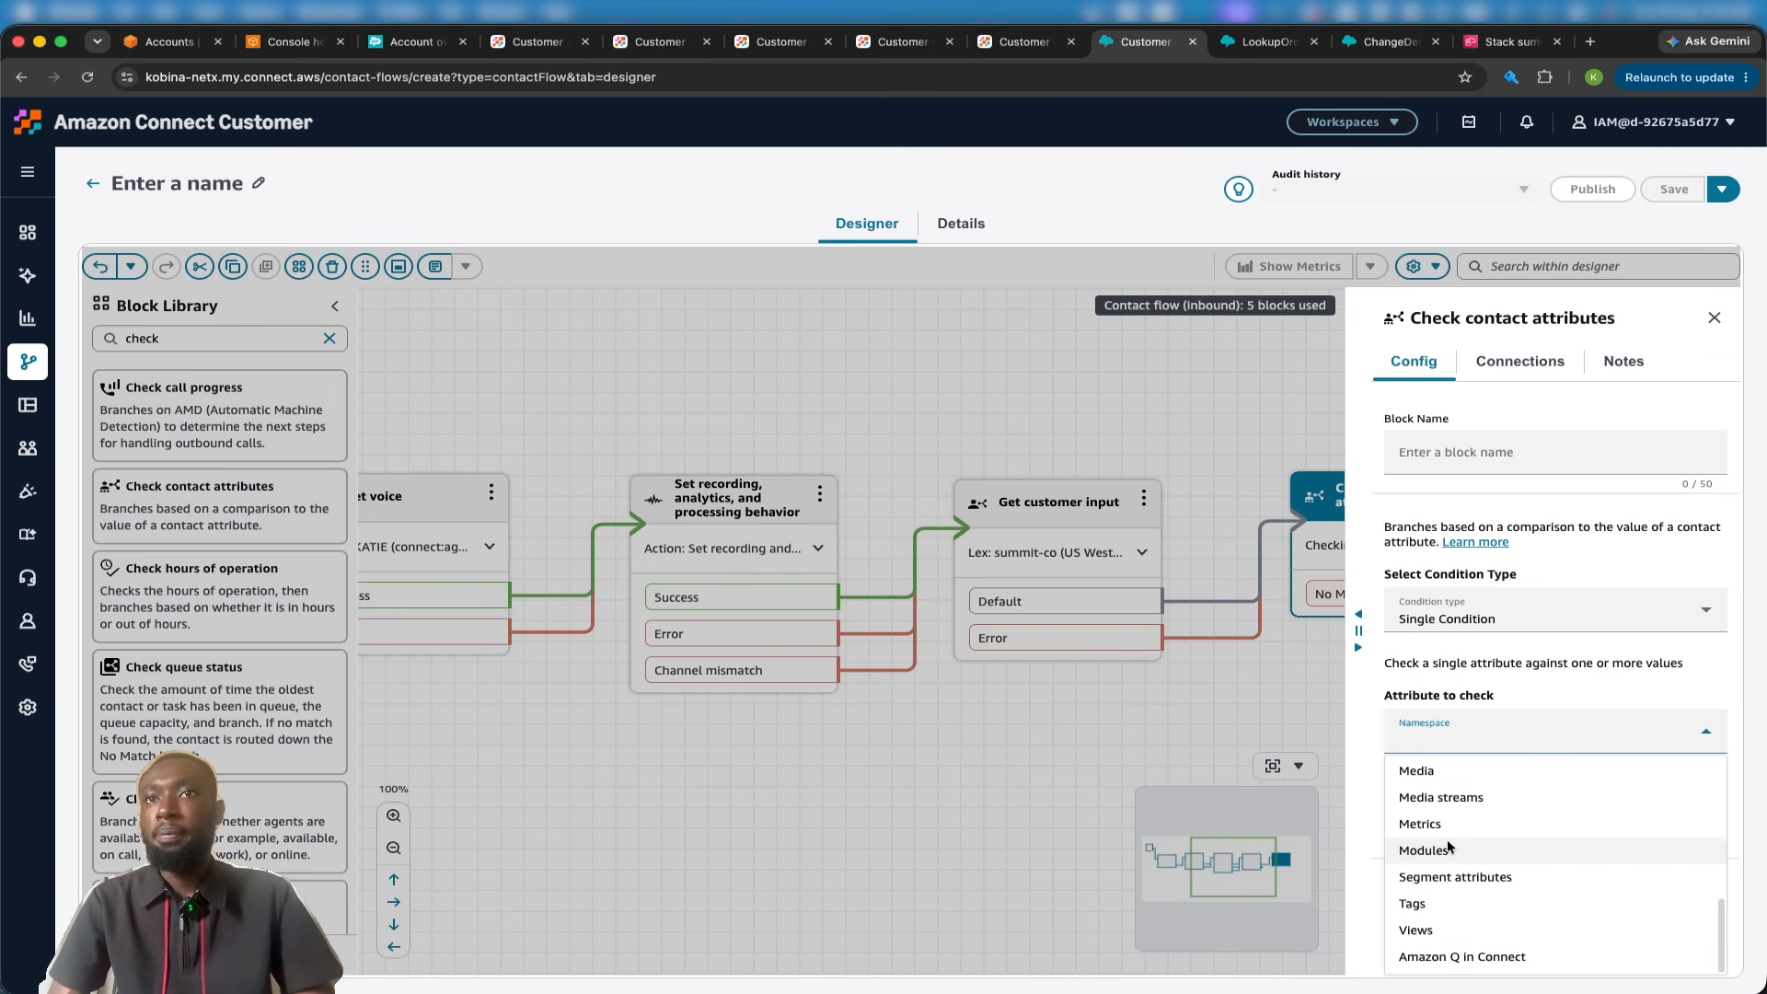
scroll(1422, 907, "up", 3)
scroll(1426, 917, "up", 1)
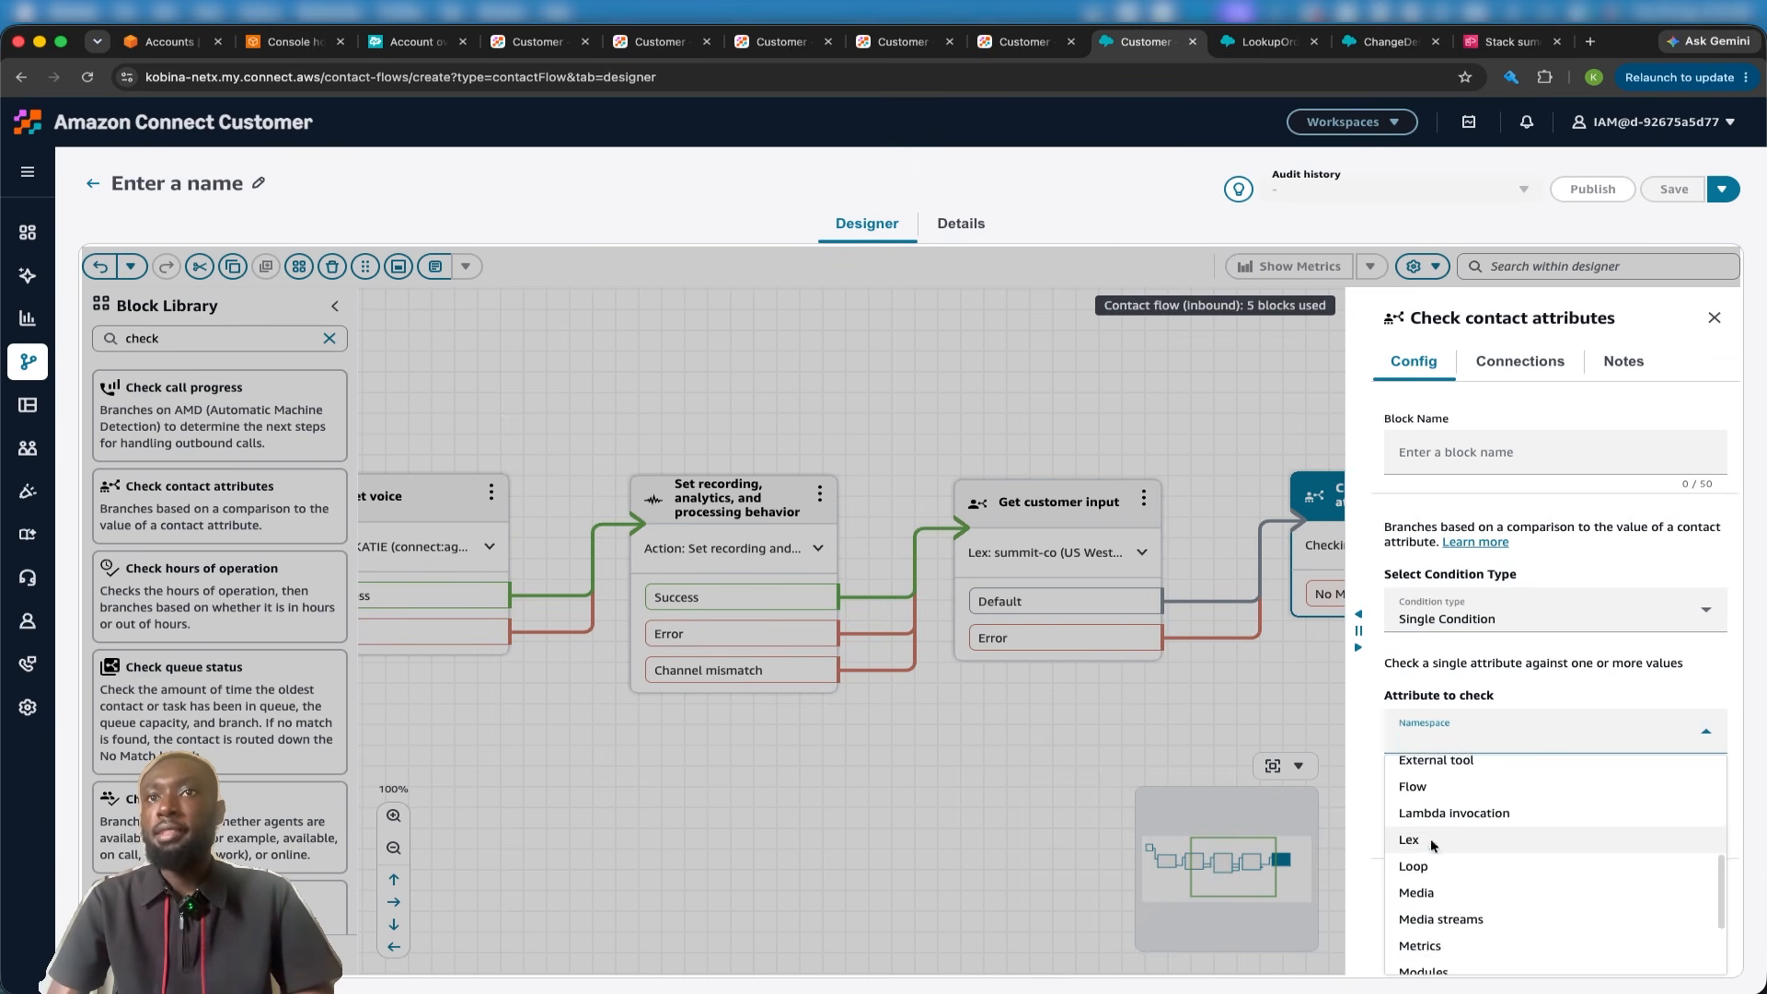
left_click(1409, 837)
left_click(1459, 782)
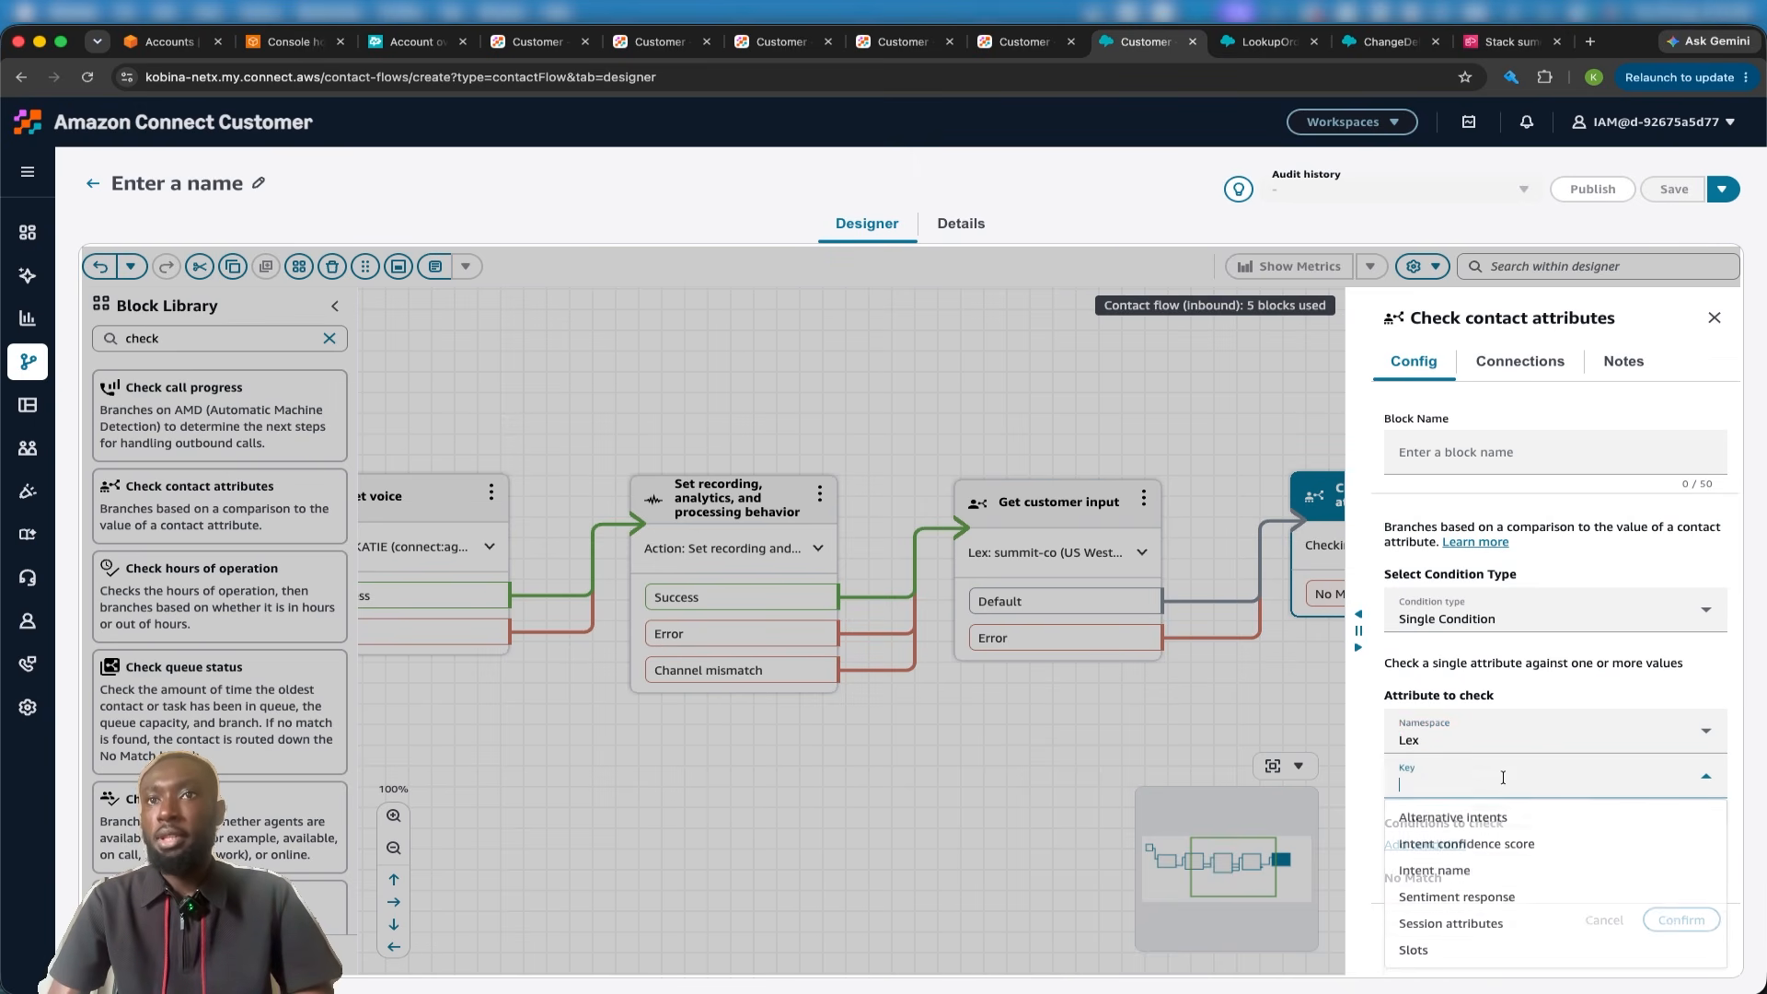
left_click(1496, 924)
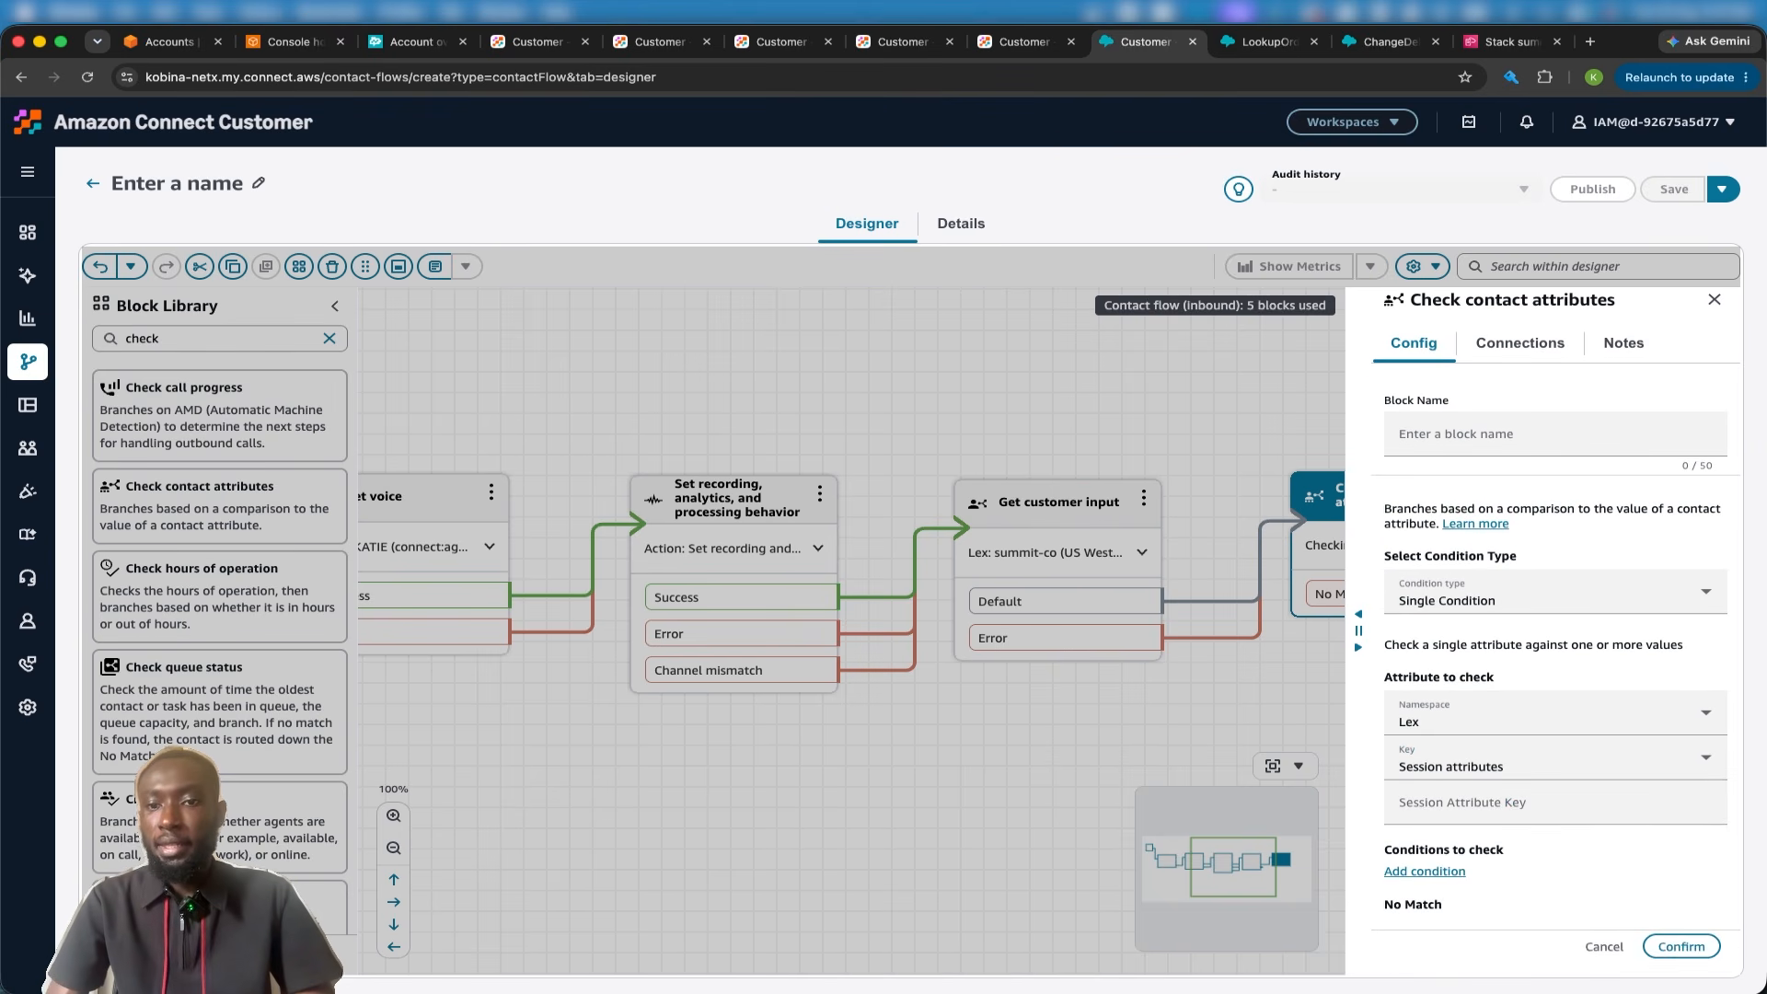
left_click(1498, 804)
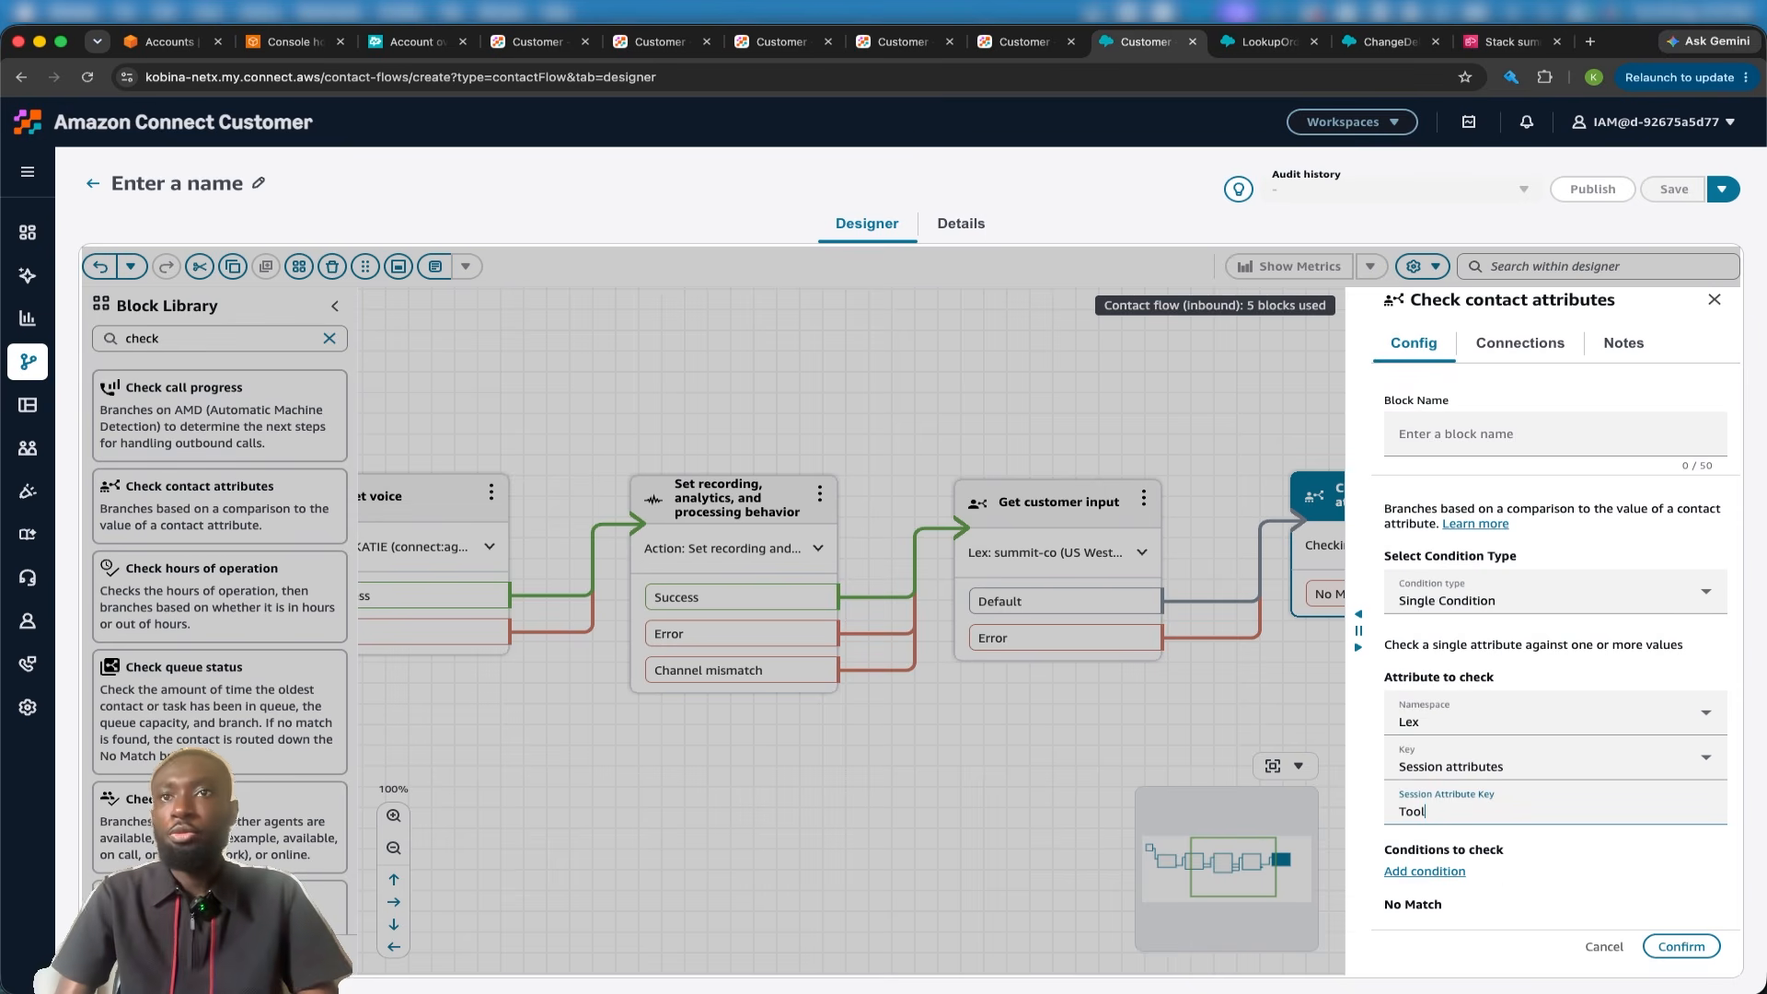
Add a condition to the attribute check with the operator Equals and the value Complete
left_click(1436, 872)
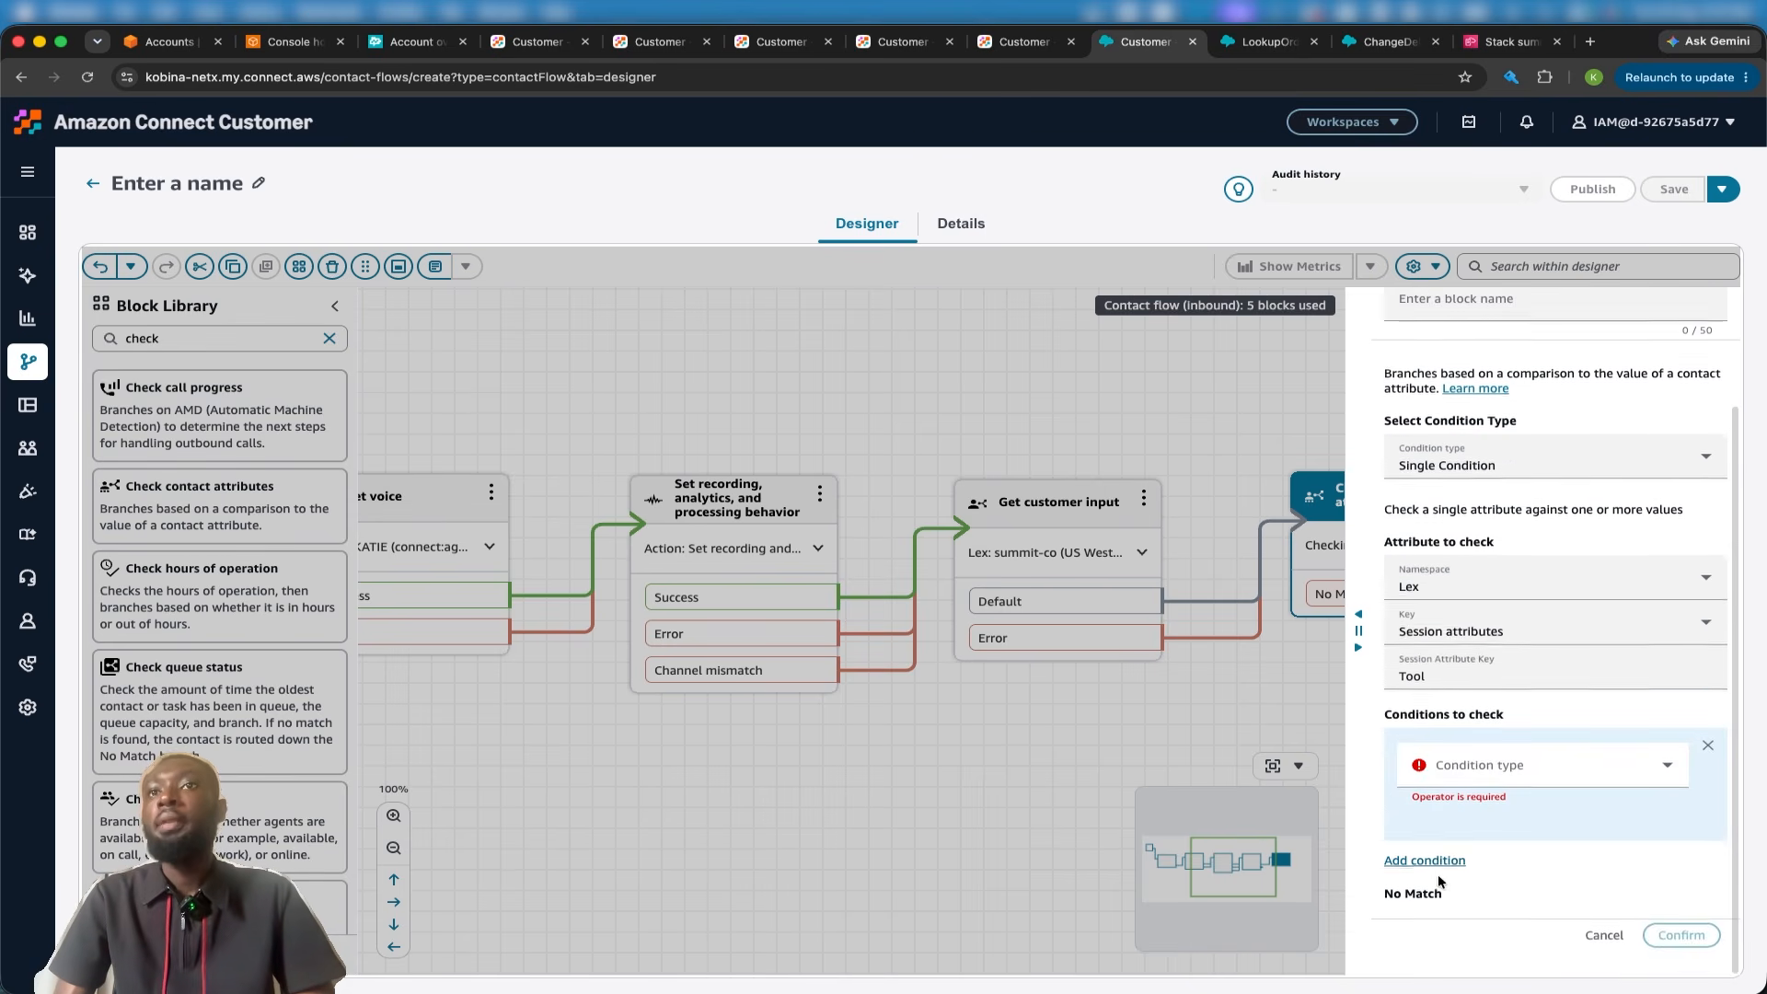
left_click(1467, 776)
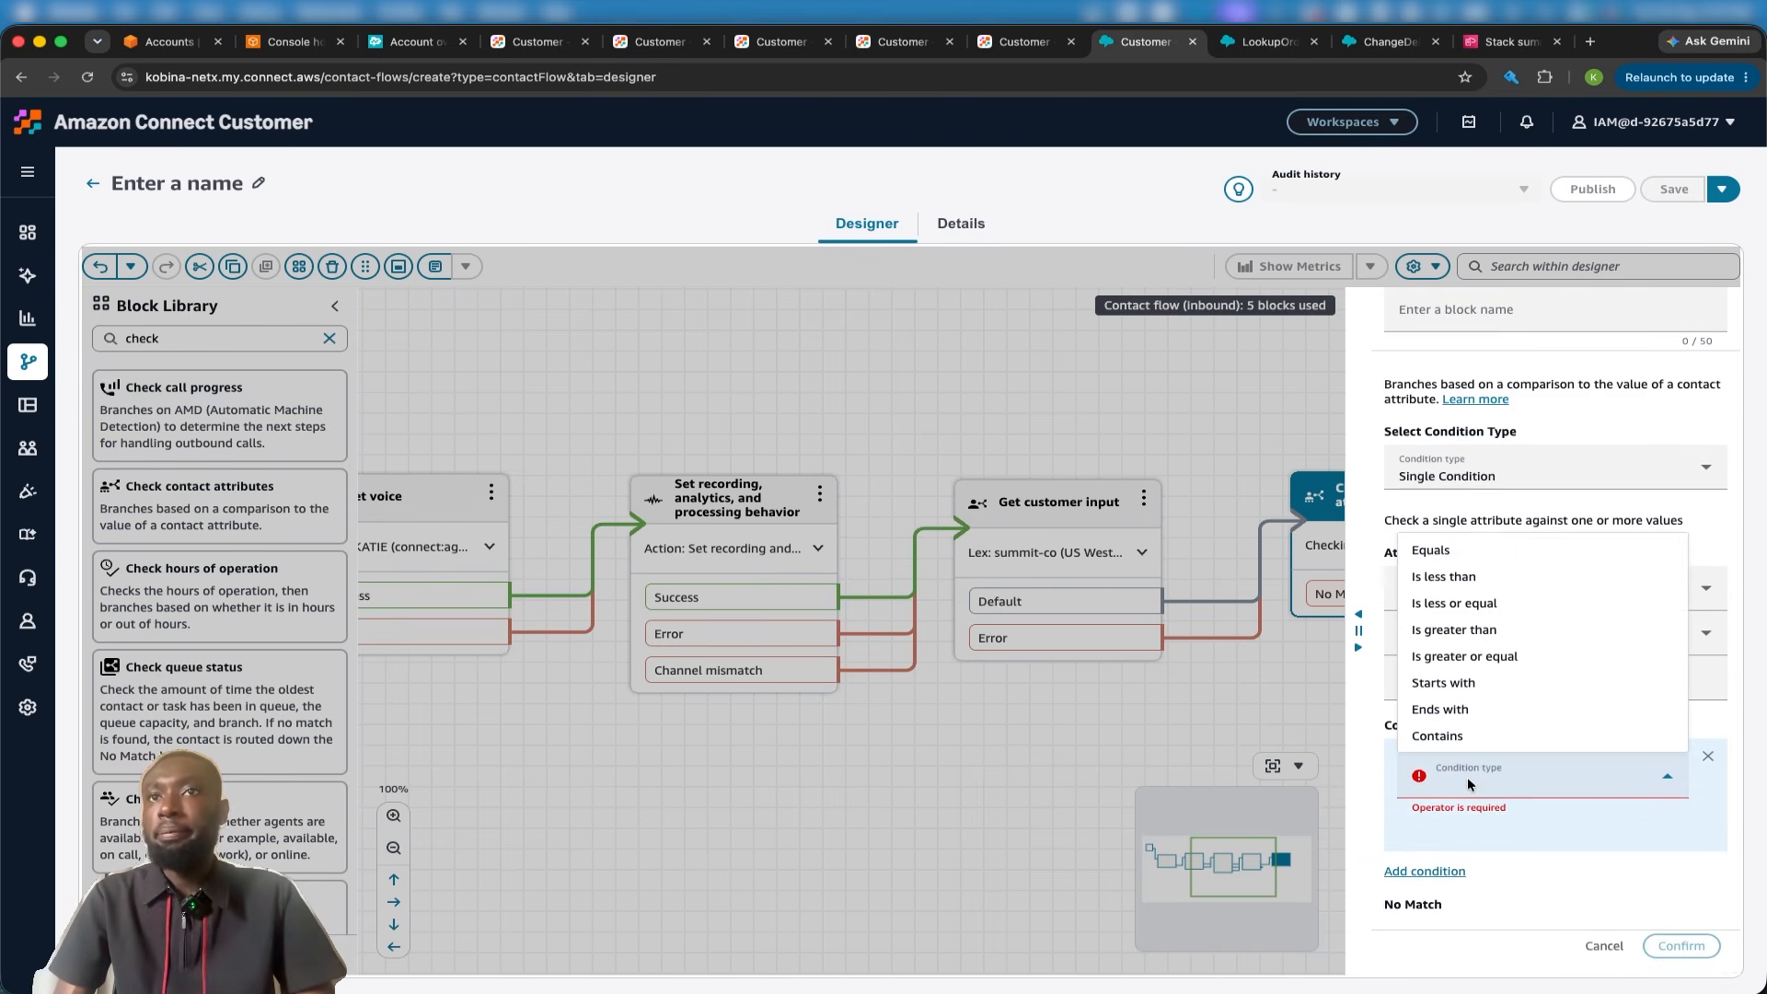
left_click(1473, 553)
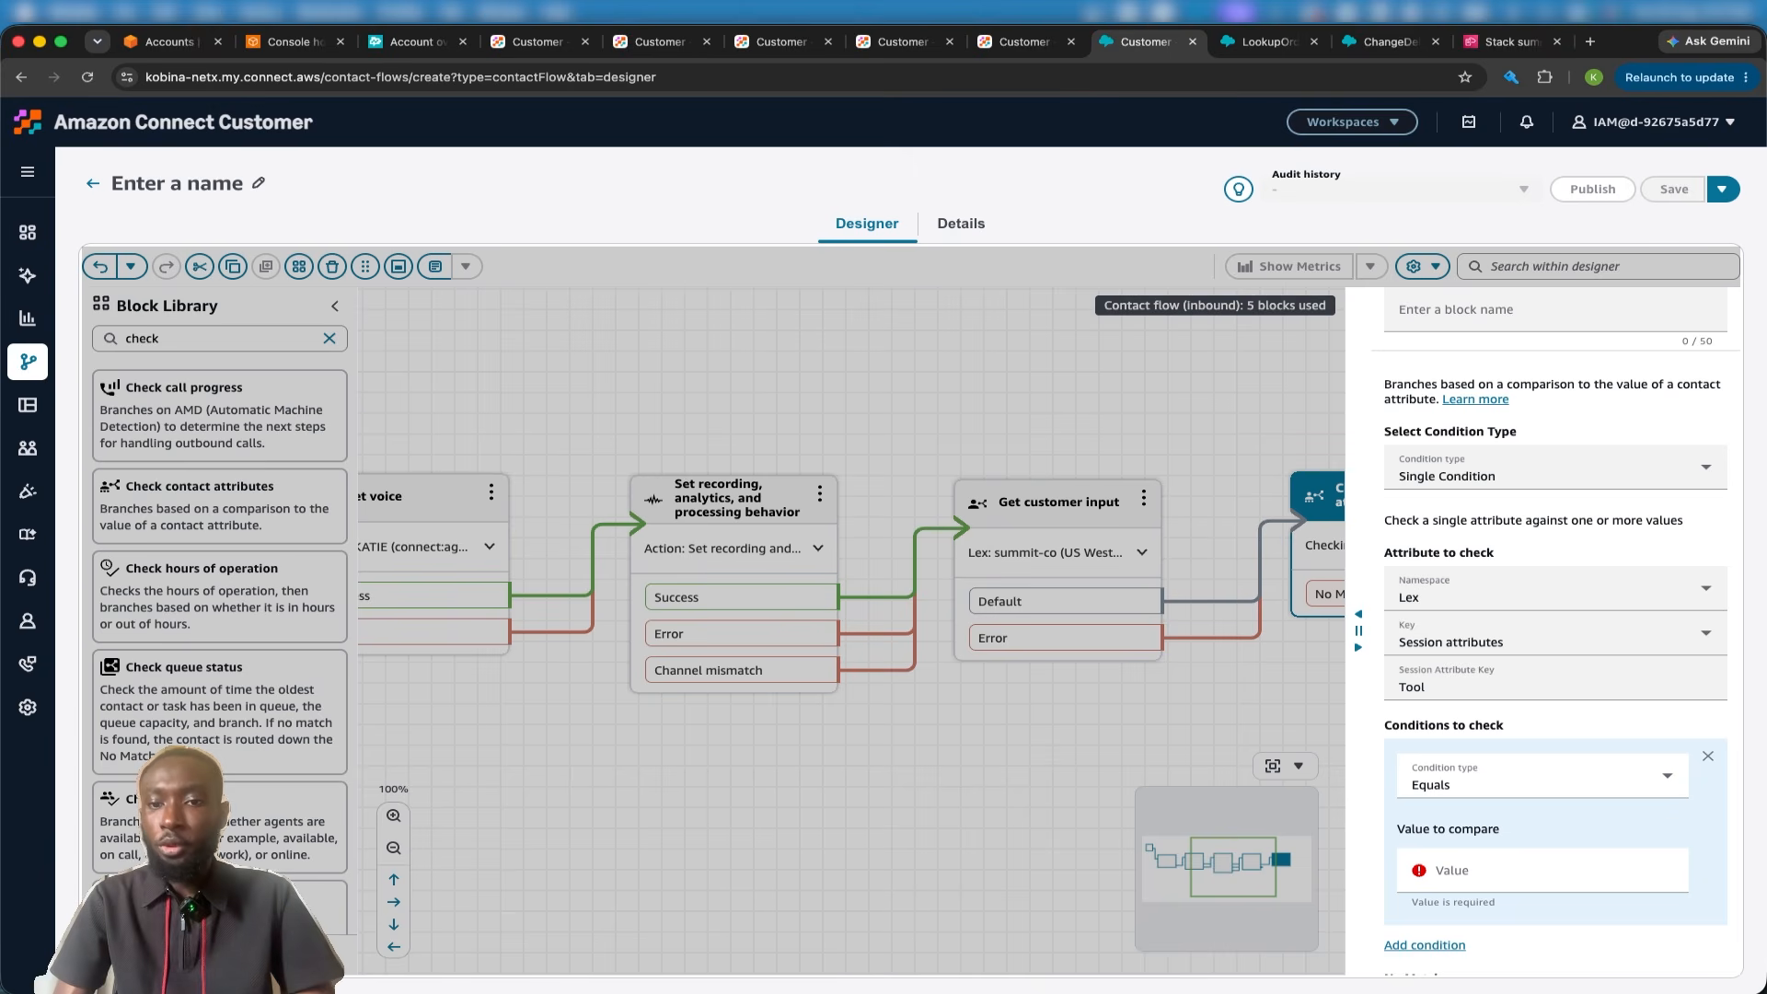
left_click(1459, 872)
type("Complete")
Add a second Equals condition with the value Escalate and confirm the Check contact attributes configuration
scroll(1457, 873, "down", 1)
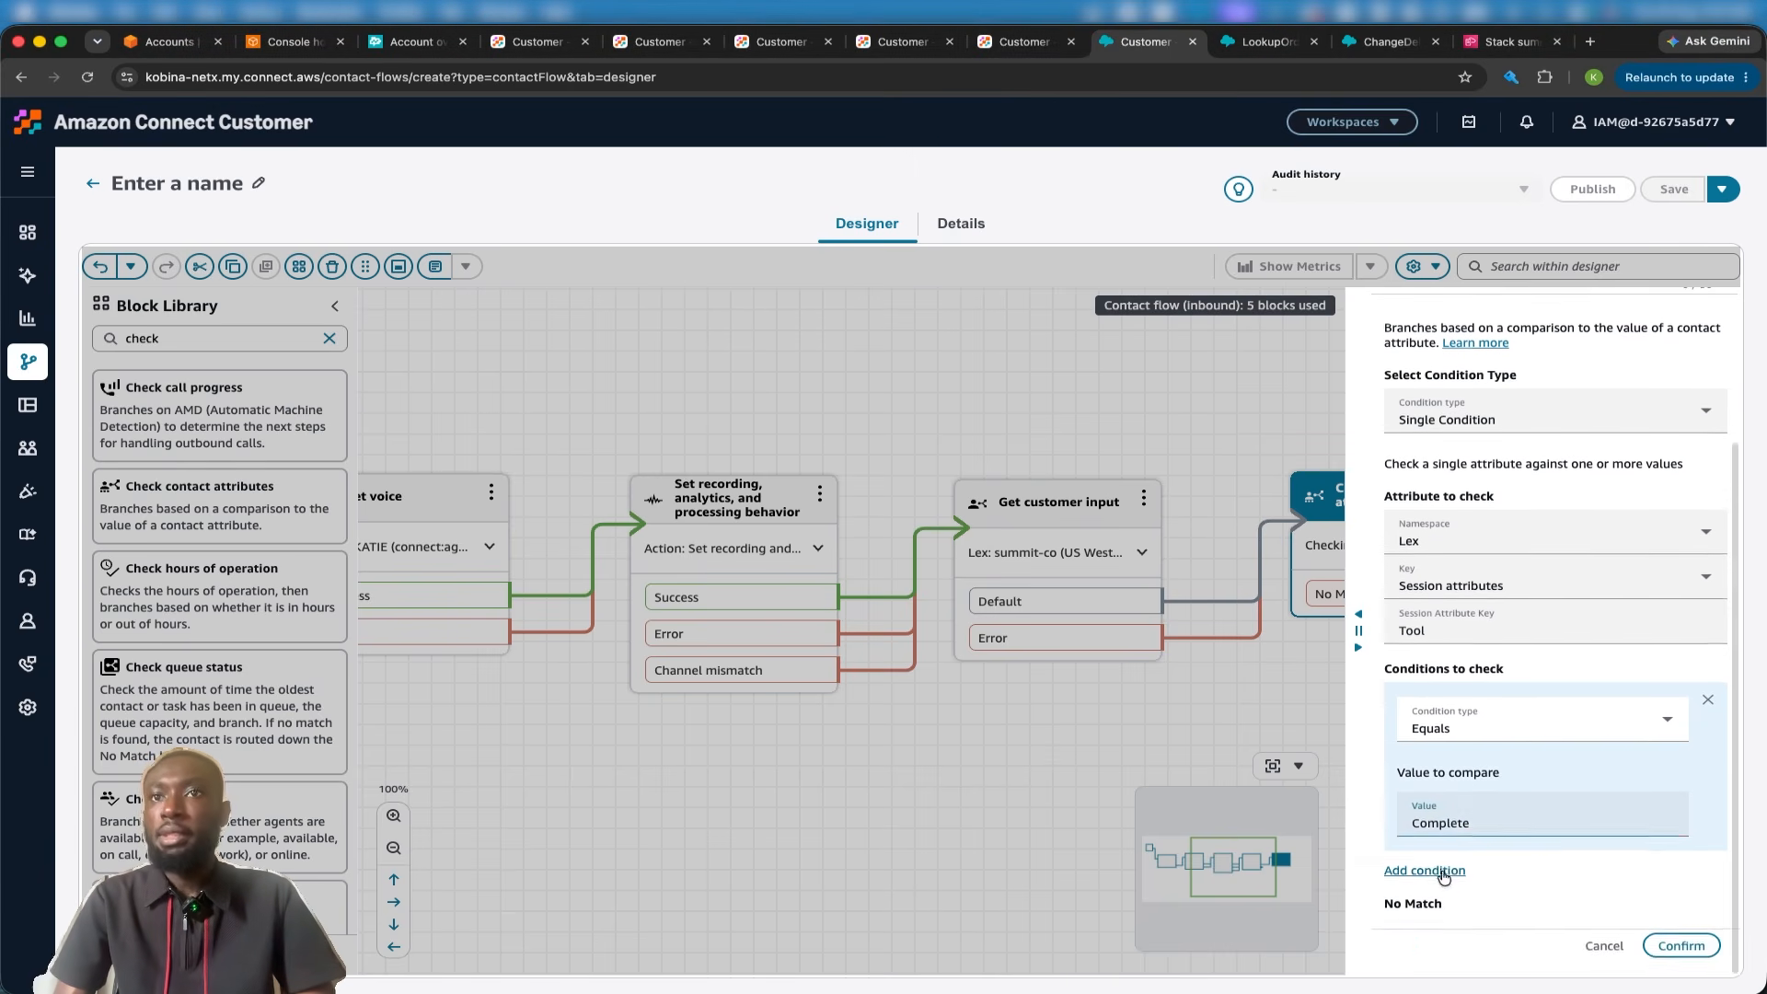
left_click(1438, 871)
scroll(1474, 793, "down", 2)
left_click(1474, 793)
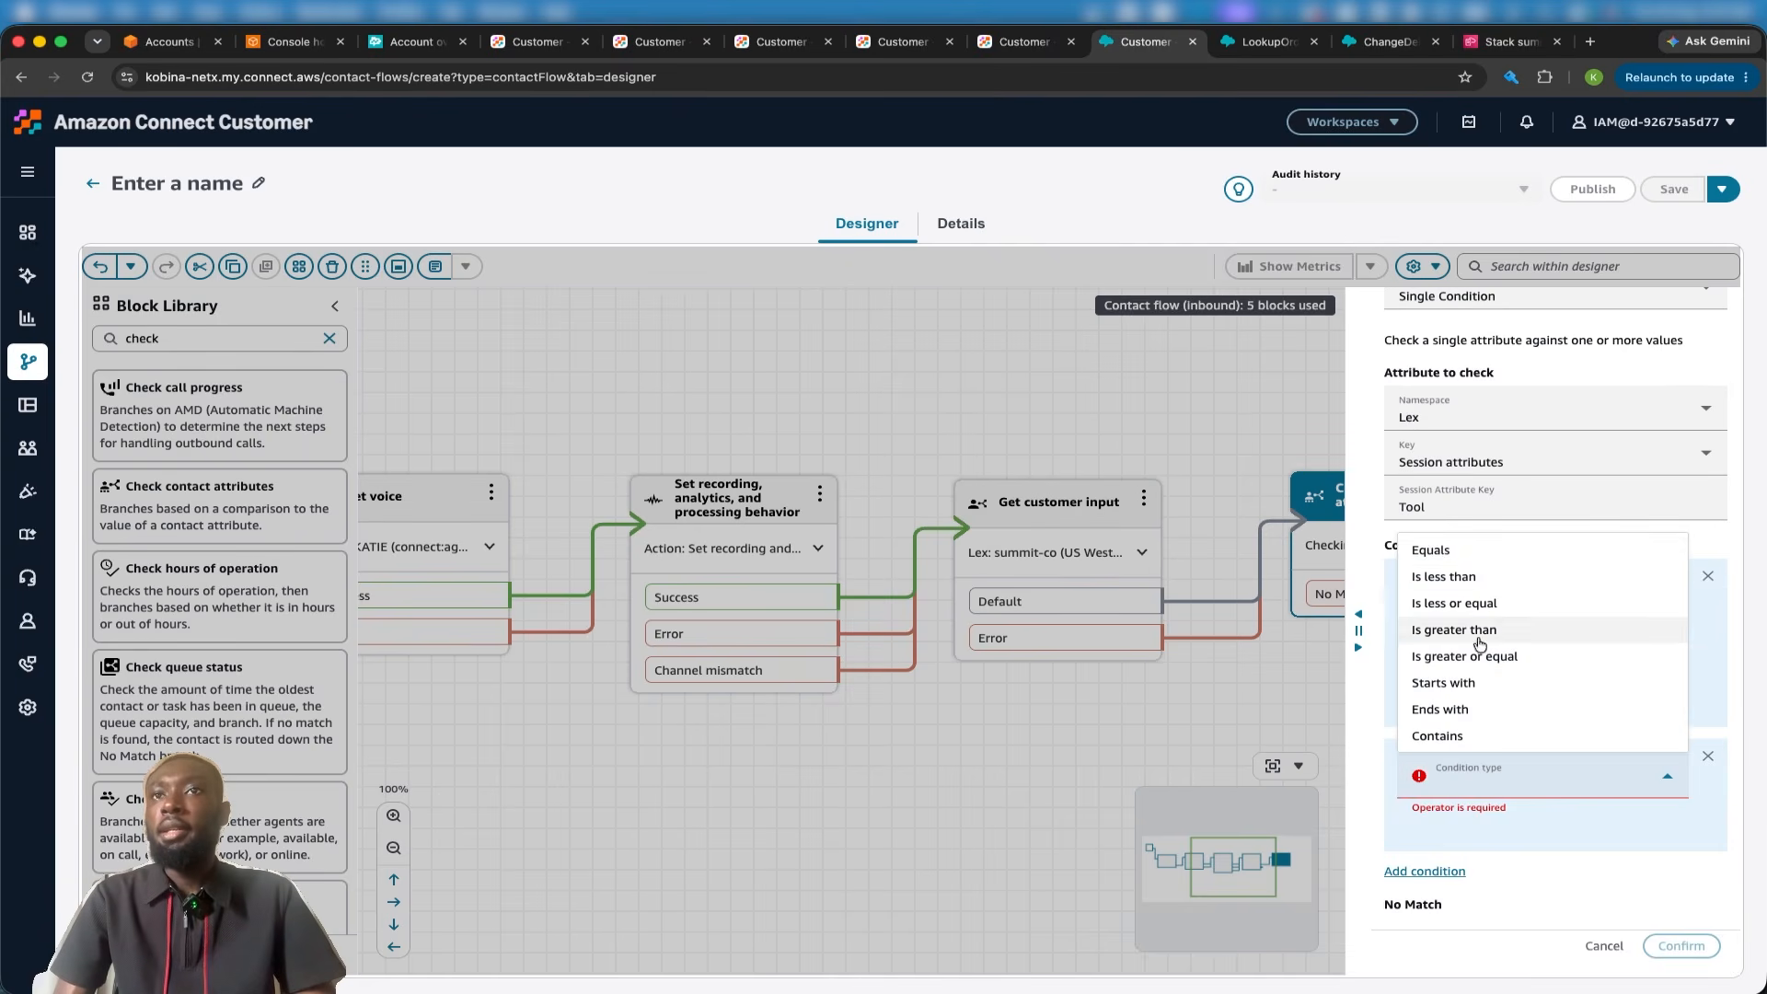
left_click(1467, 554)
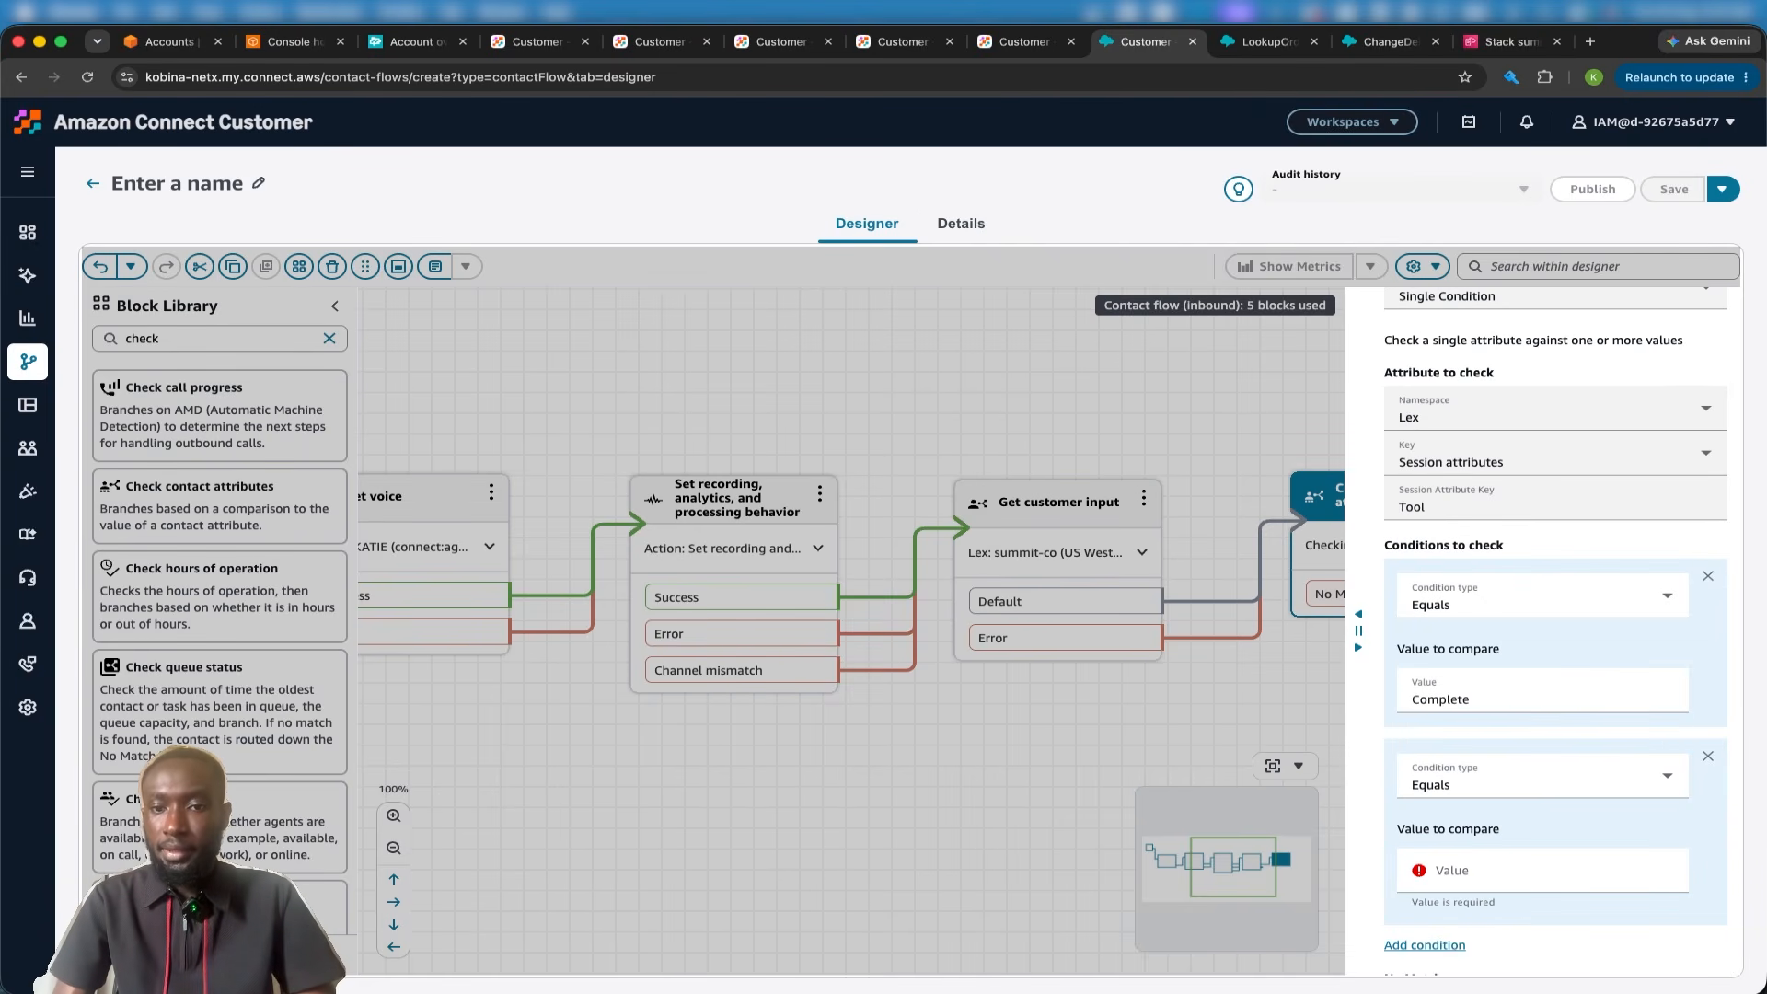
left_click(1475, 872)
scroll(1473, 876, "down", 1)
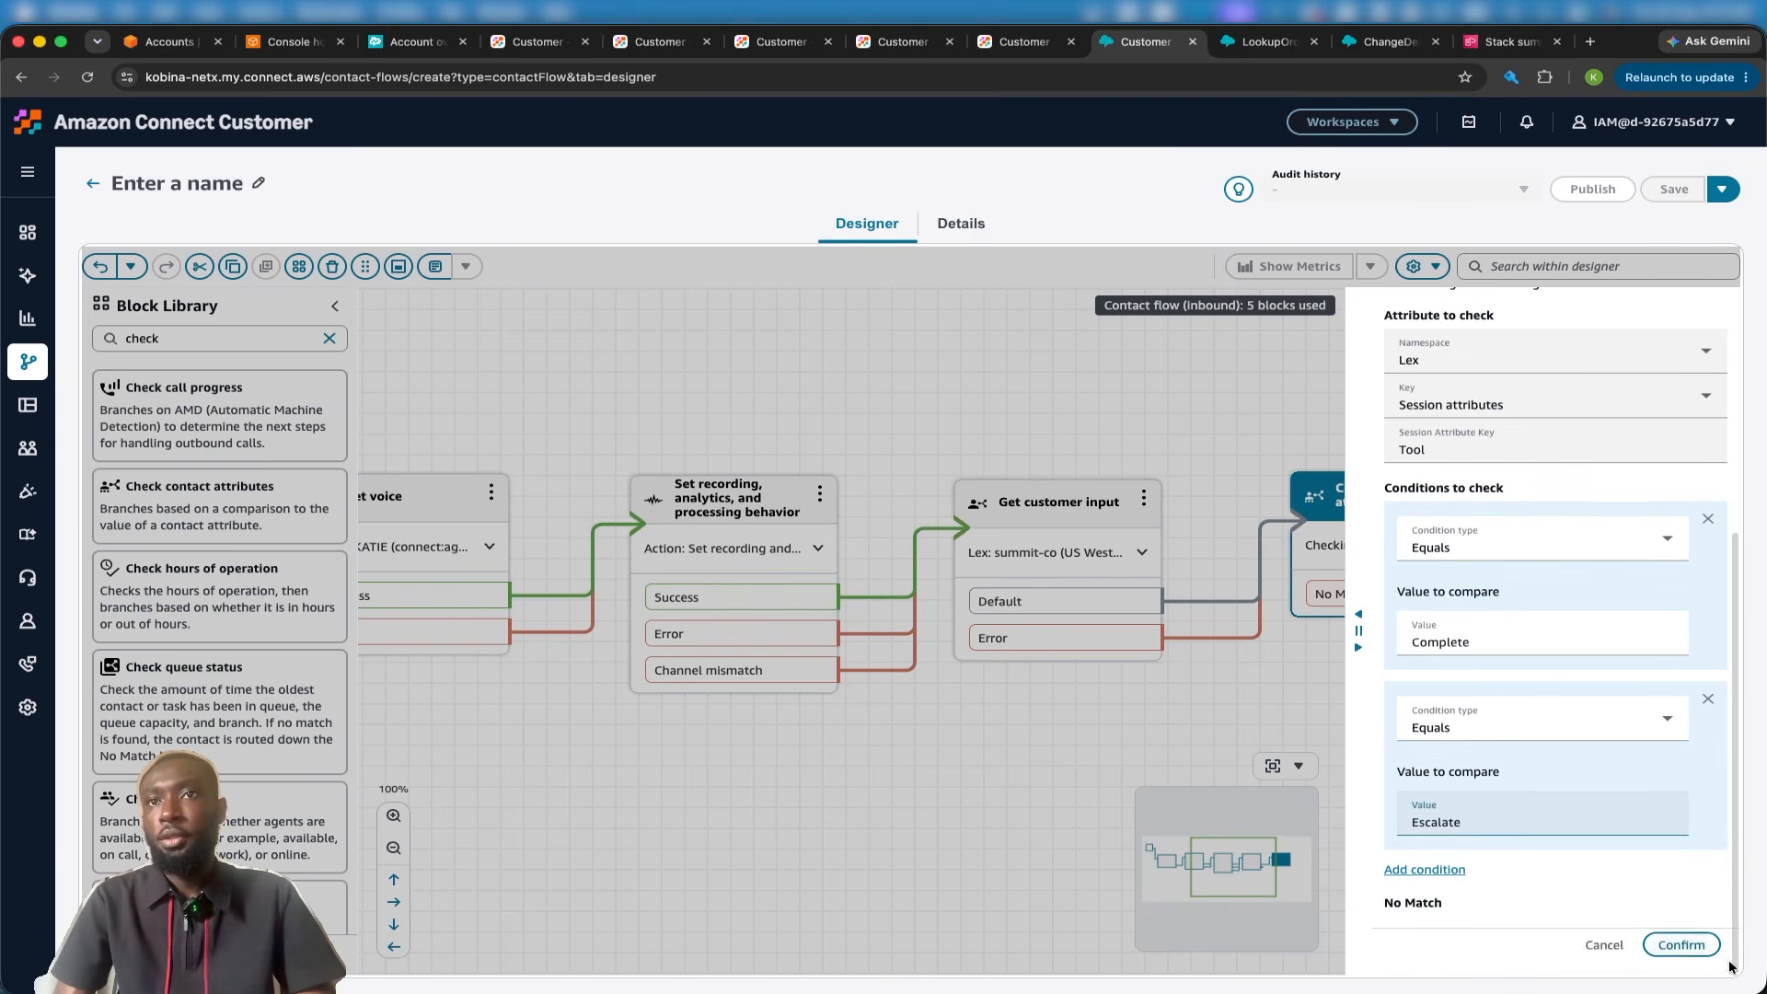
left_click(1691, 950)
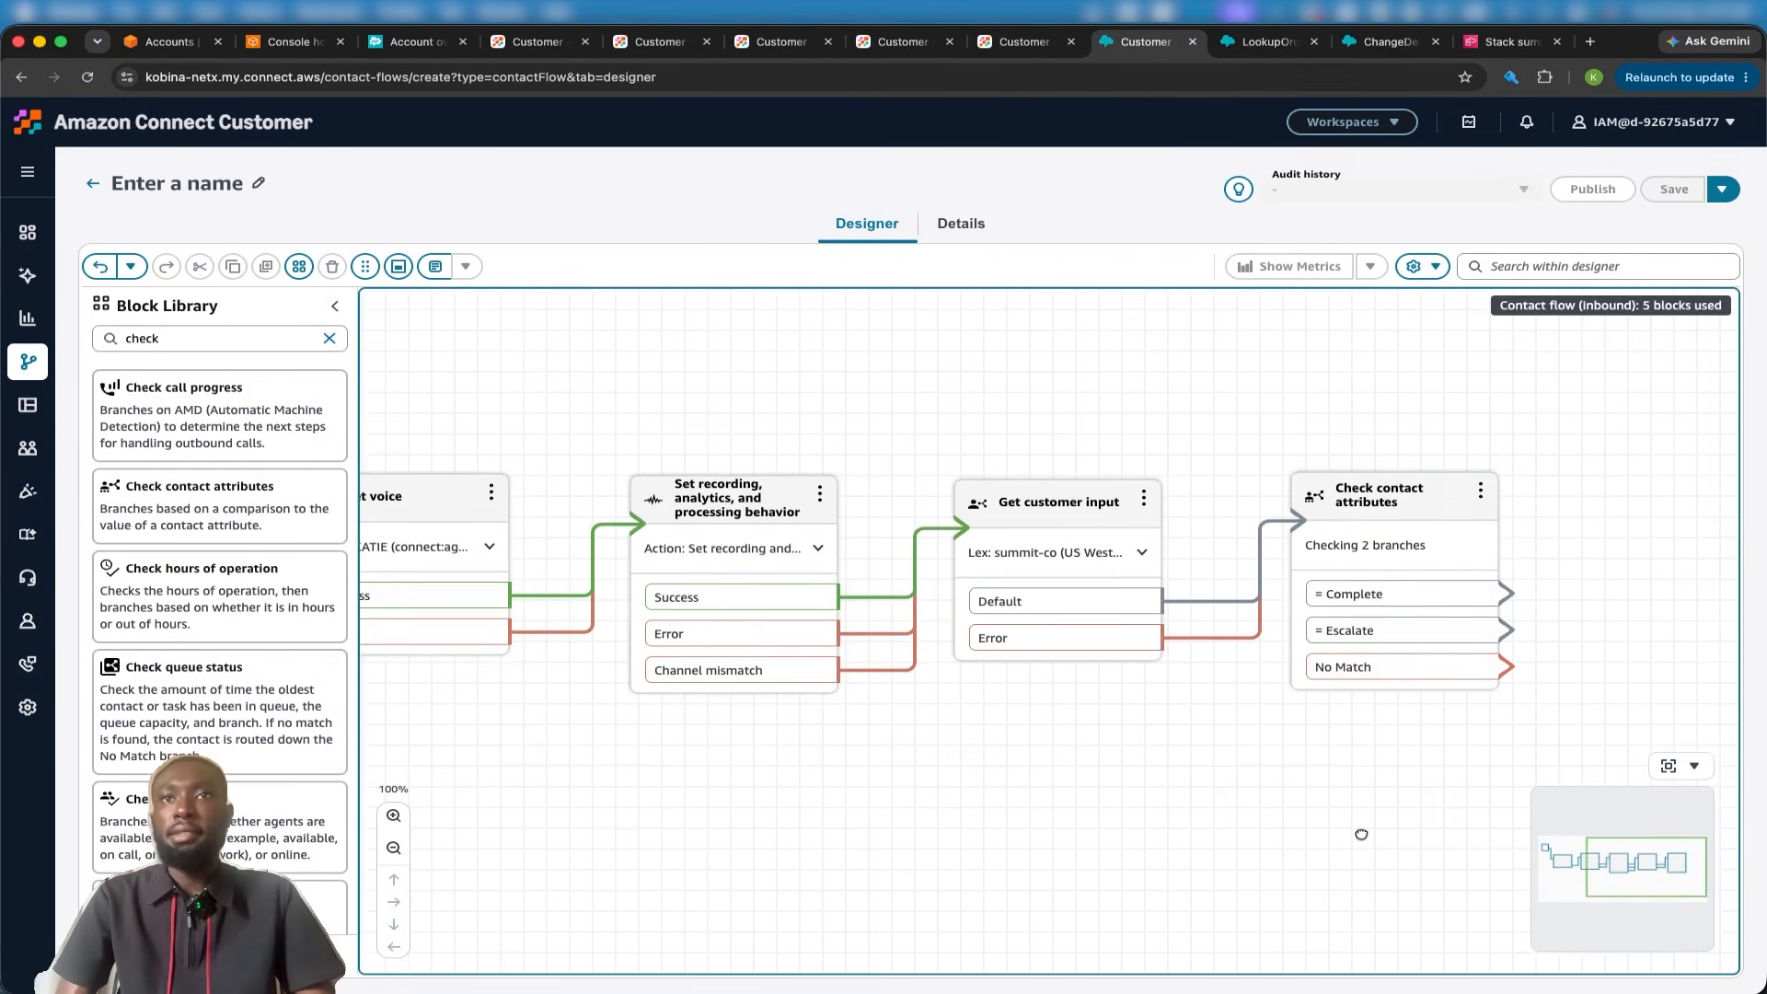
Add a Disconnect block after Check contact attributes and connect the Complete branch to it
left_click_drag(1360, 832, 998, 835)
left_click(996, 508)
left_click_drag(996, 511, 996, 483)
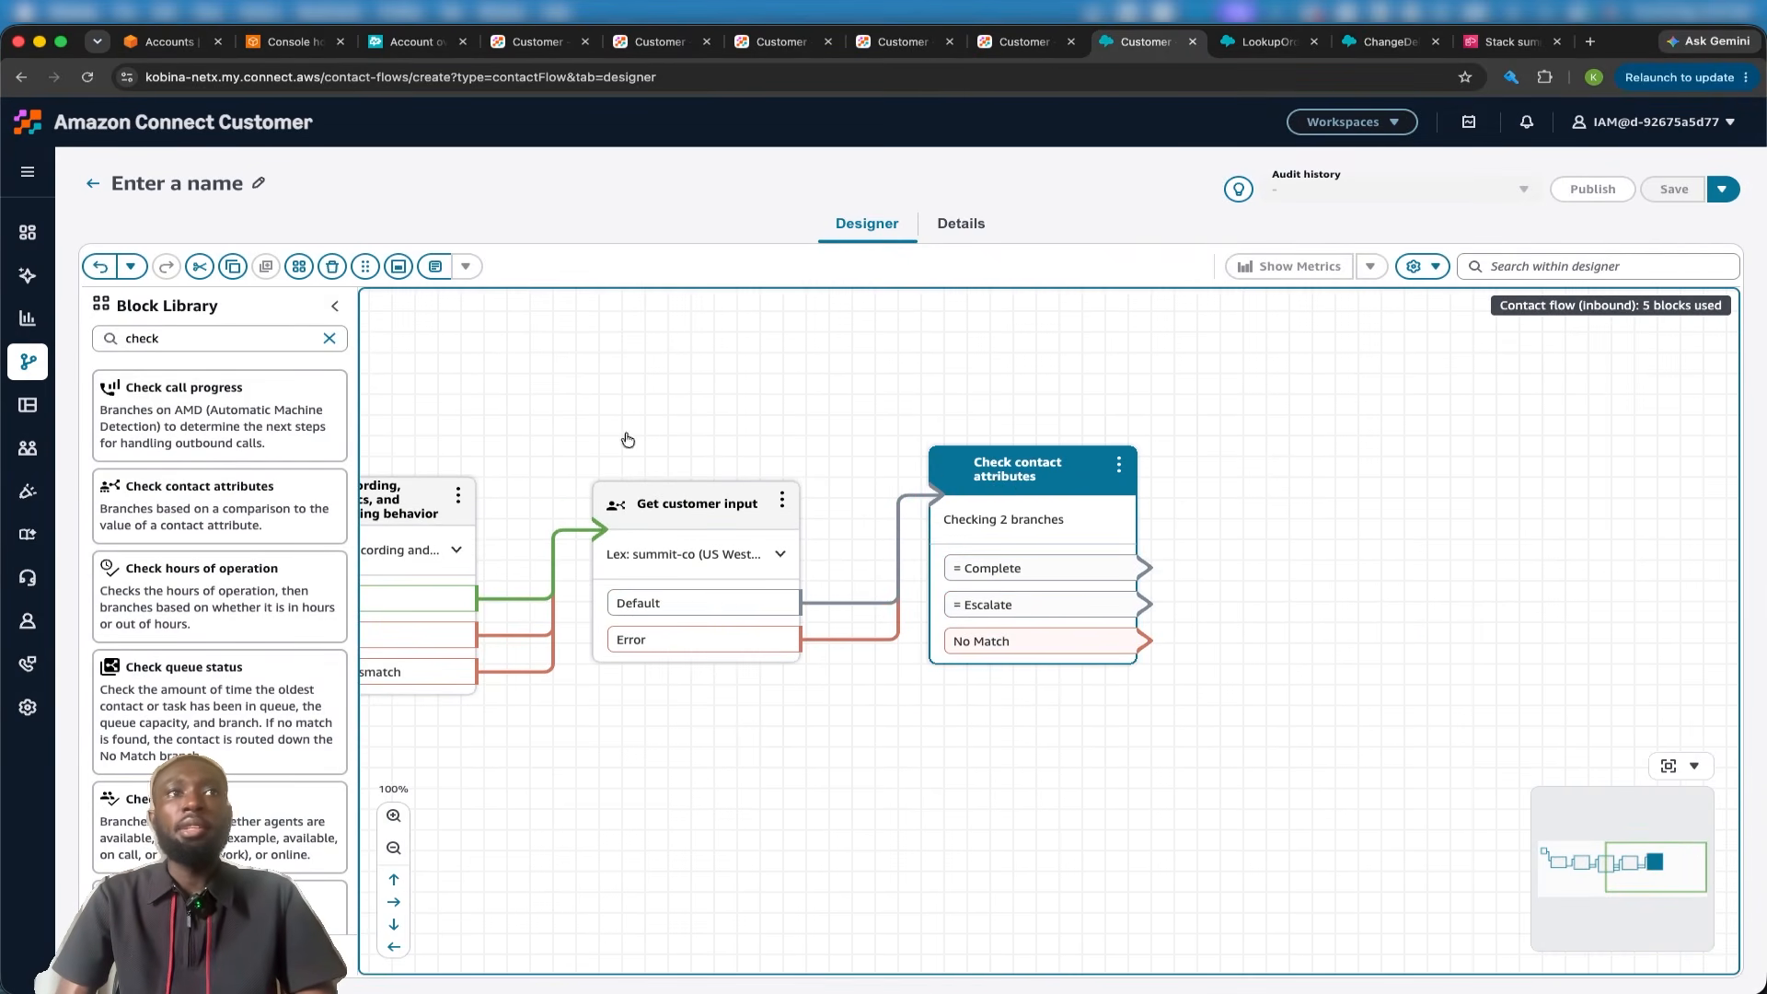
double_click(148, 341)
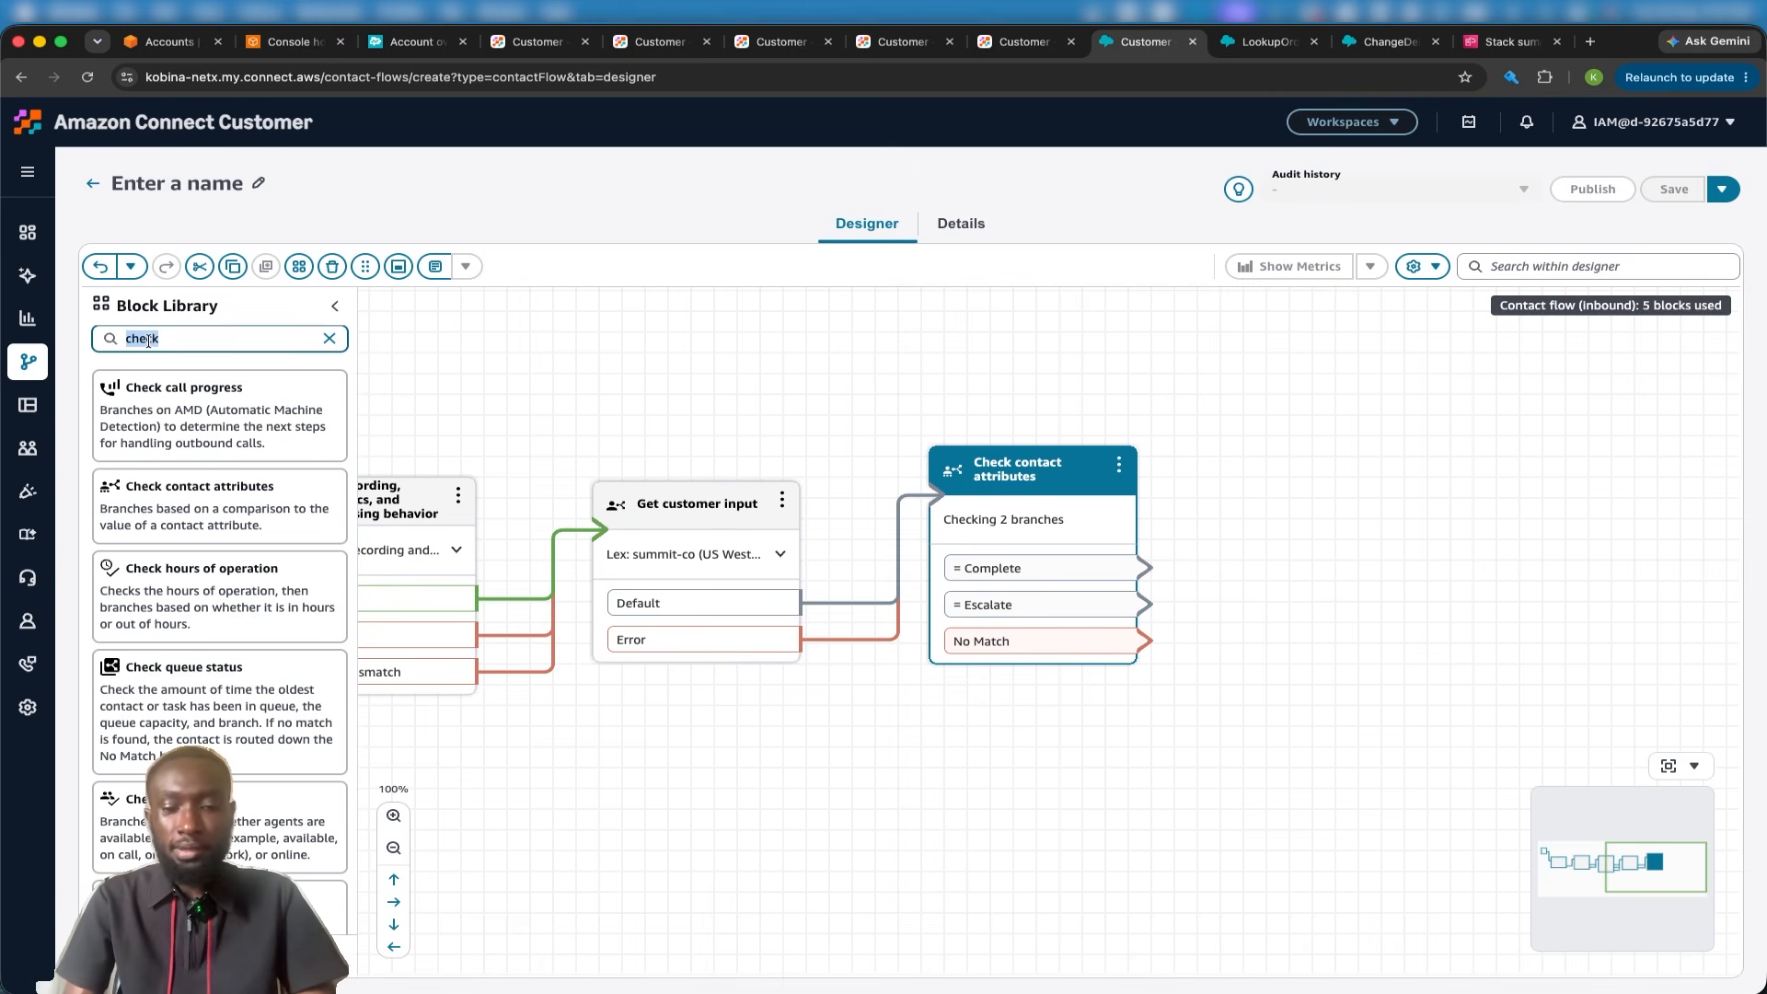
type("dis")
left_click_drag(148, 369, 1458, 472)
left_click_drag(1144, 568, 1461, 562)
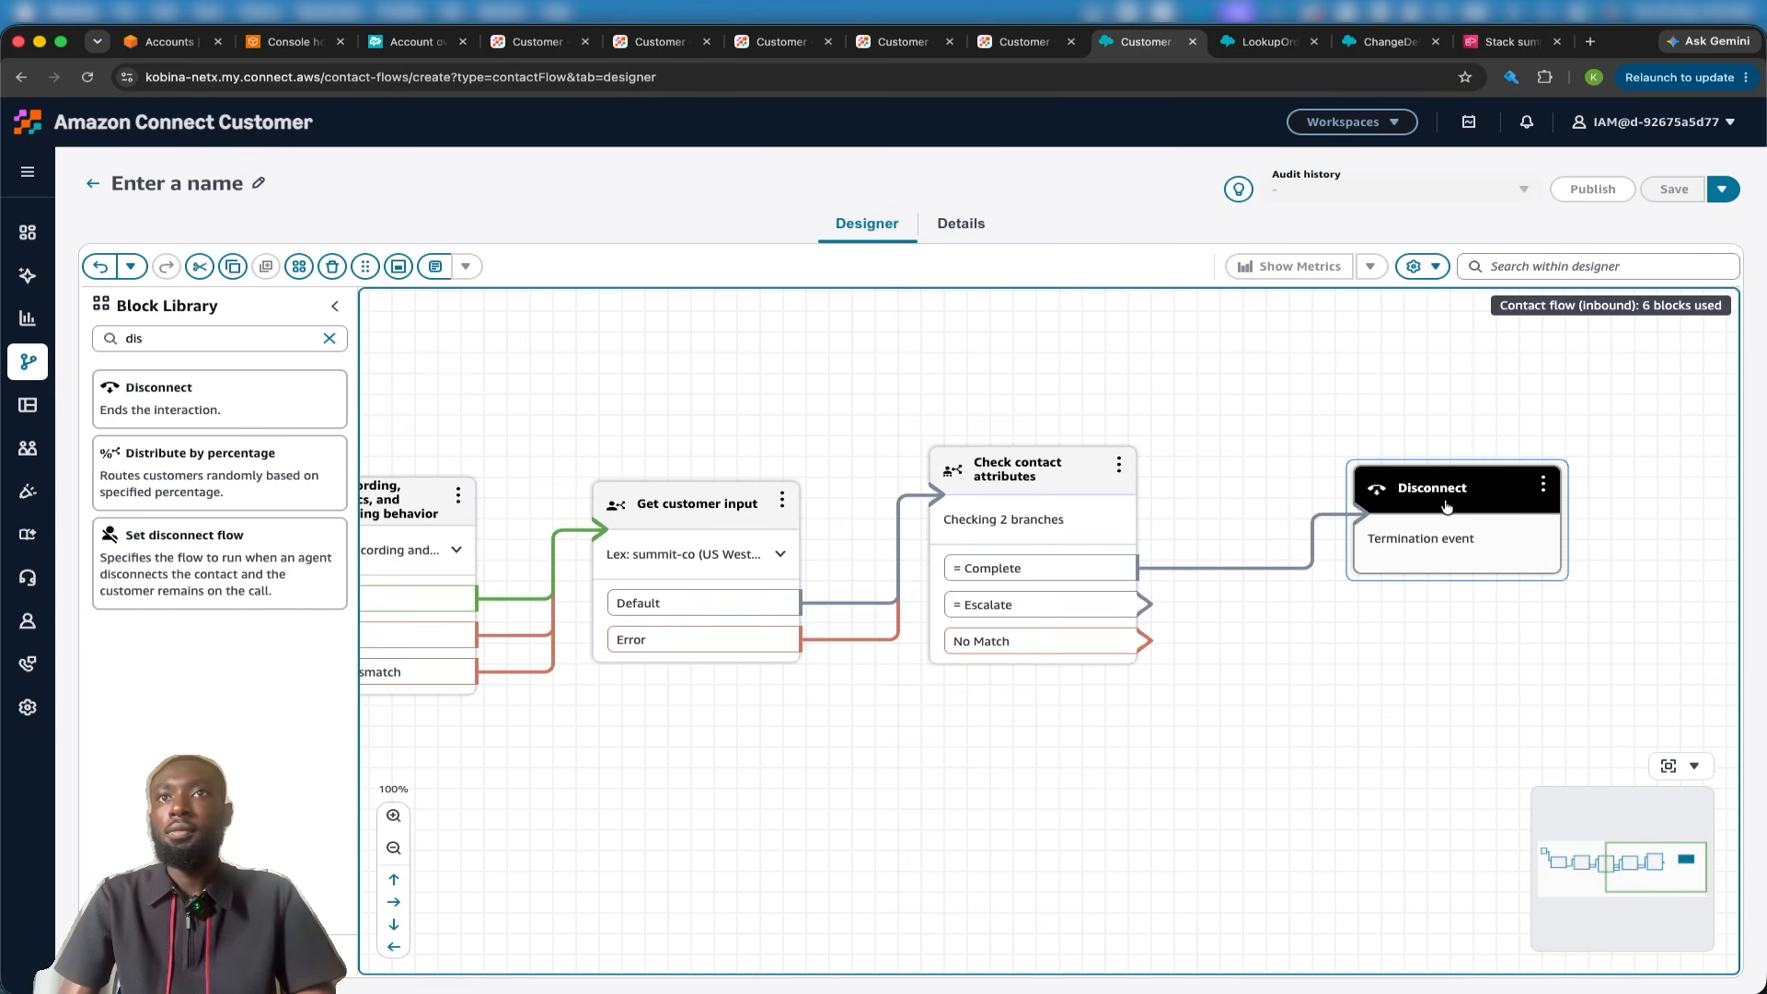
Add a Set working queue block below Disconnect and connect the Escalate branch to it
left_click(245, 339)
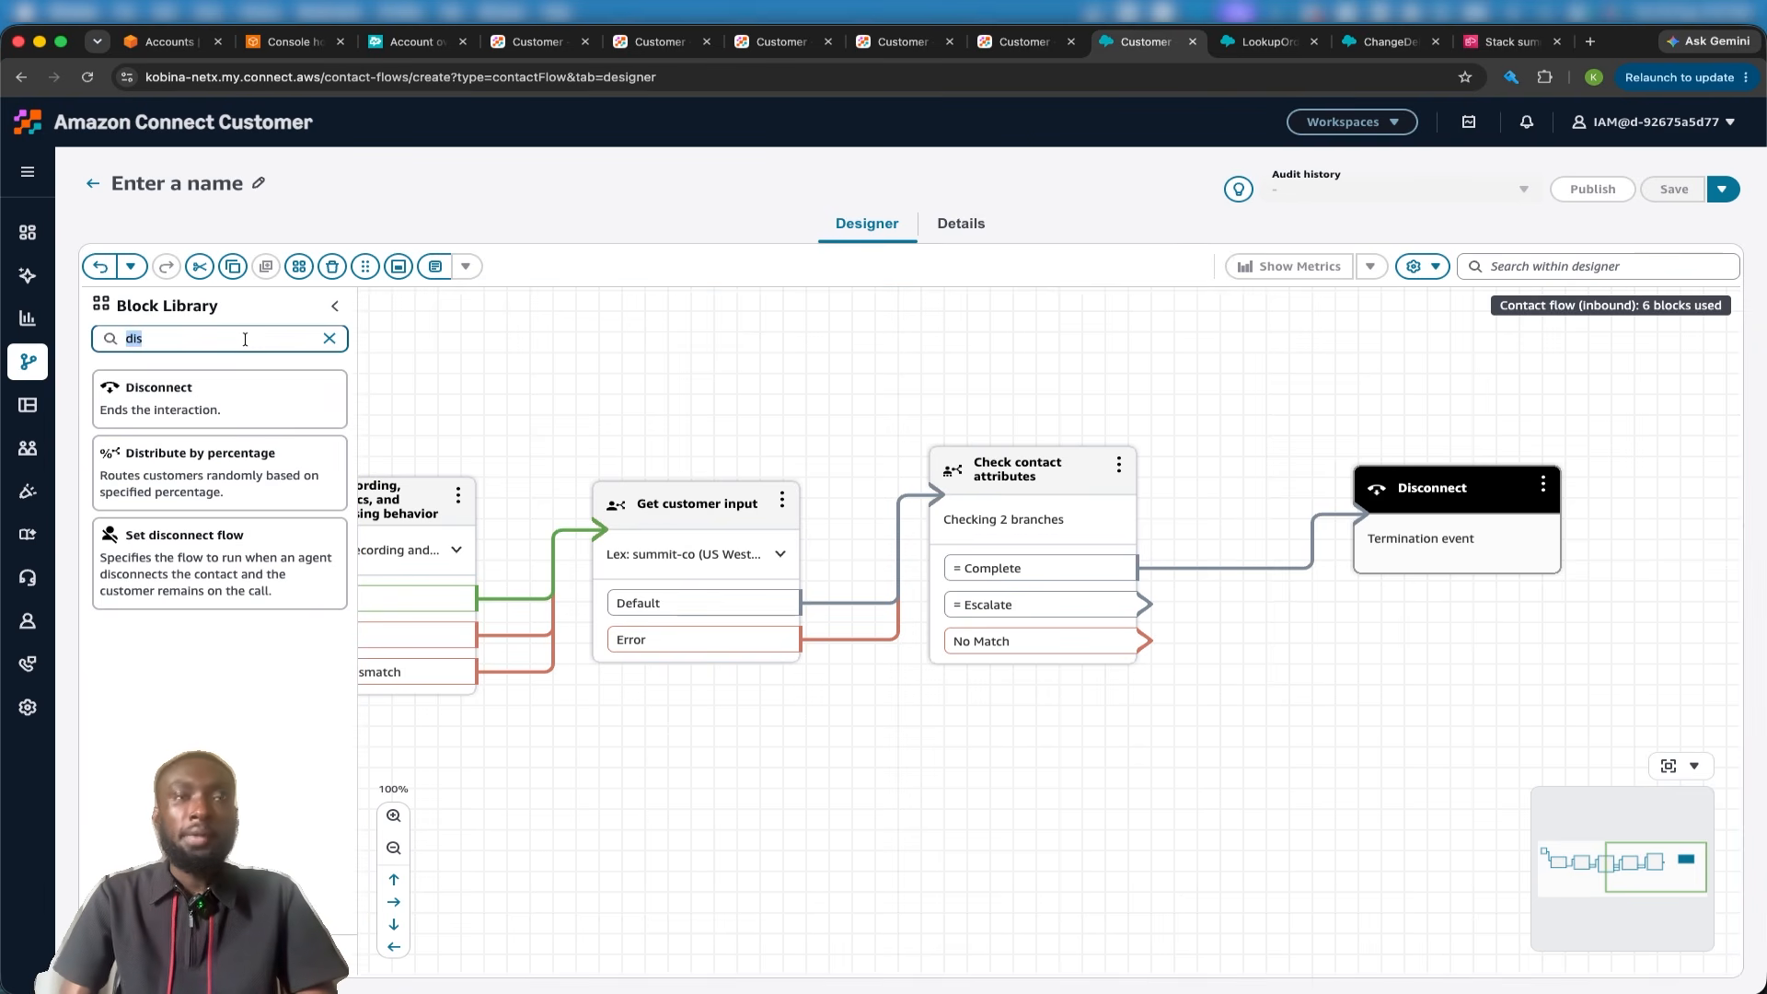
type("set")
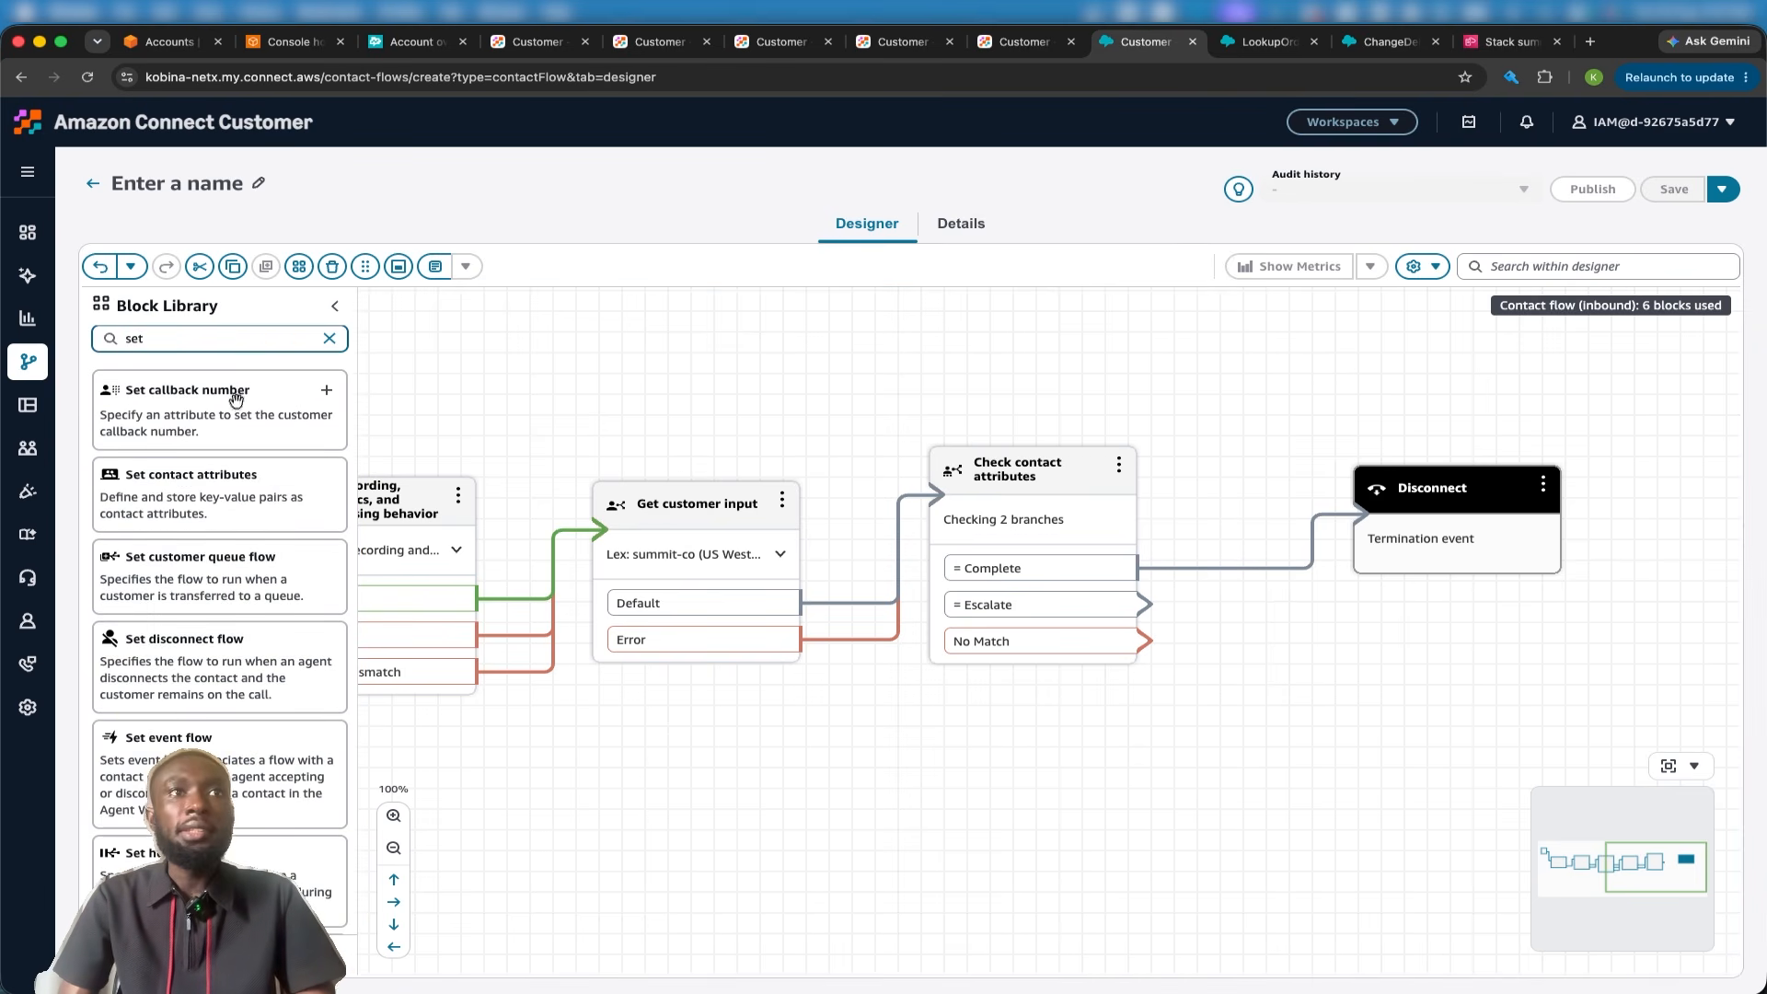
type(" w")
left_click_drag(184, 460, 1460, 607)
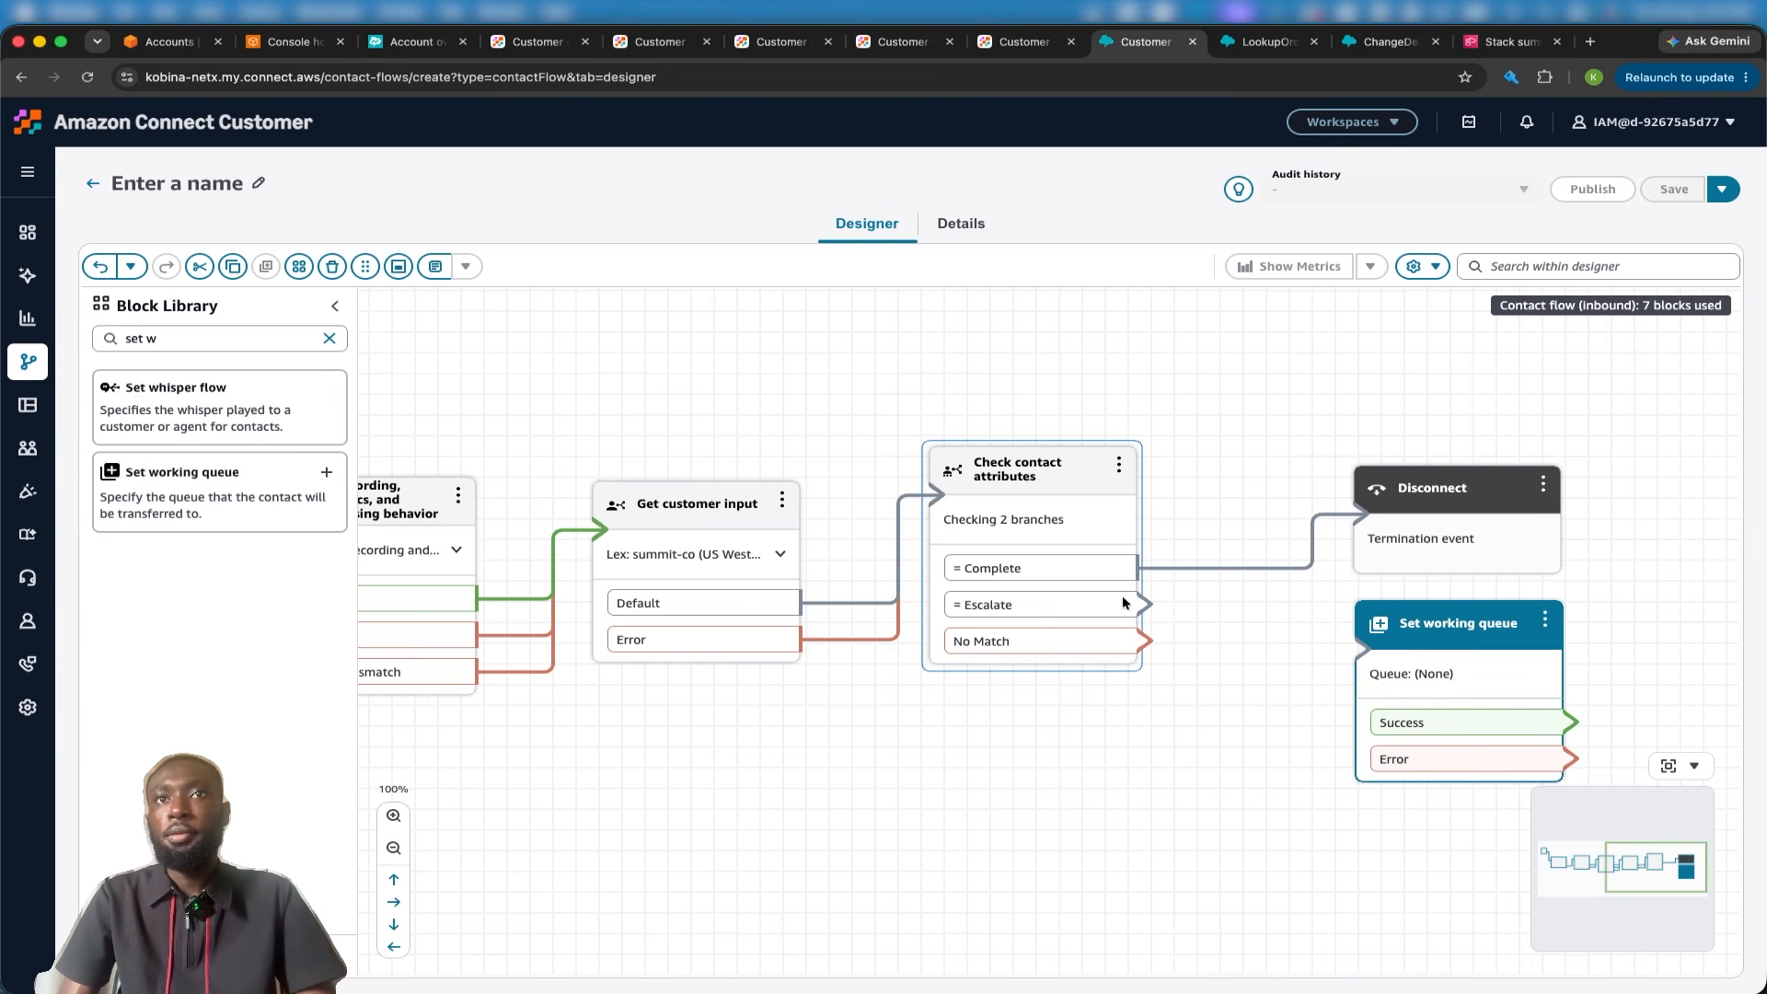
left_click_drag(1141, 604, 1367, 645)
Add a Transfer to queue block and connect the Success and Error branches of Set working queue to it
left_click_drag(1254, 733, 992, 701)
left_click(135, 337)
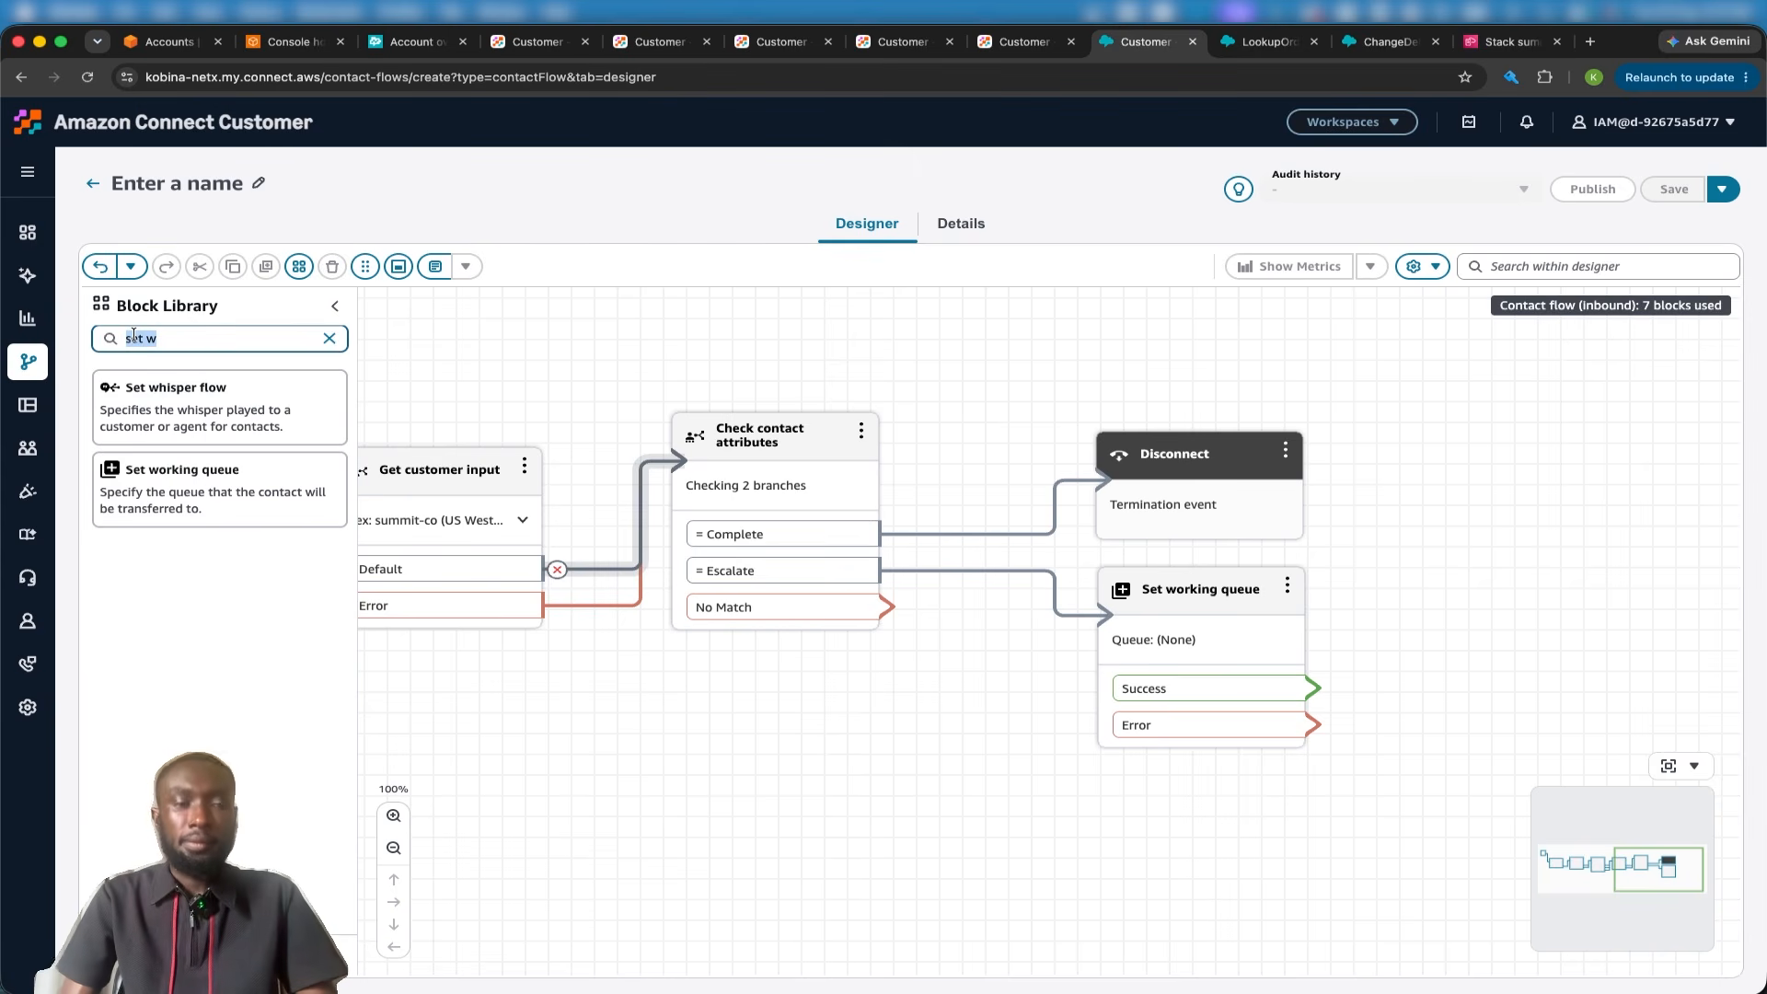
type("tran")
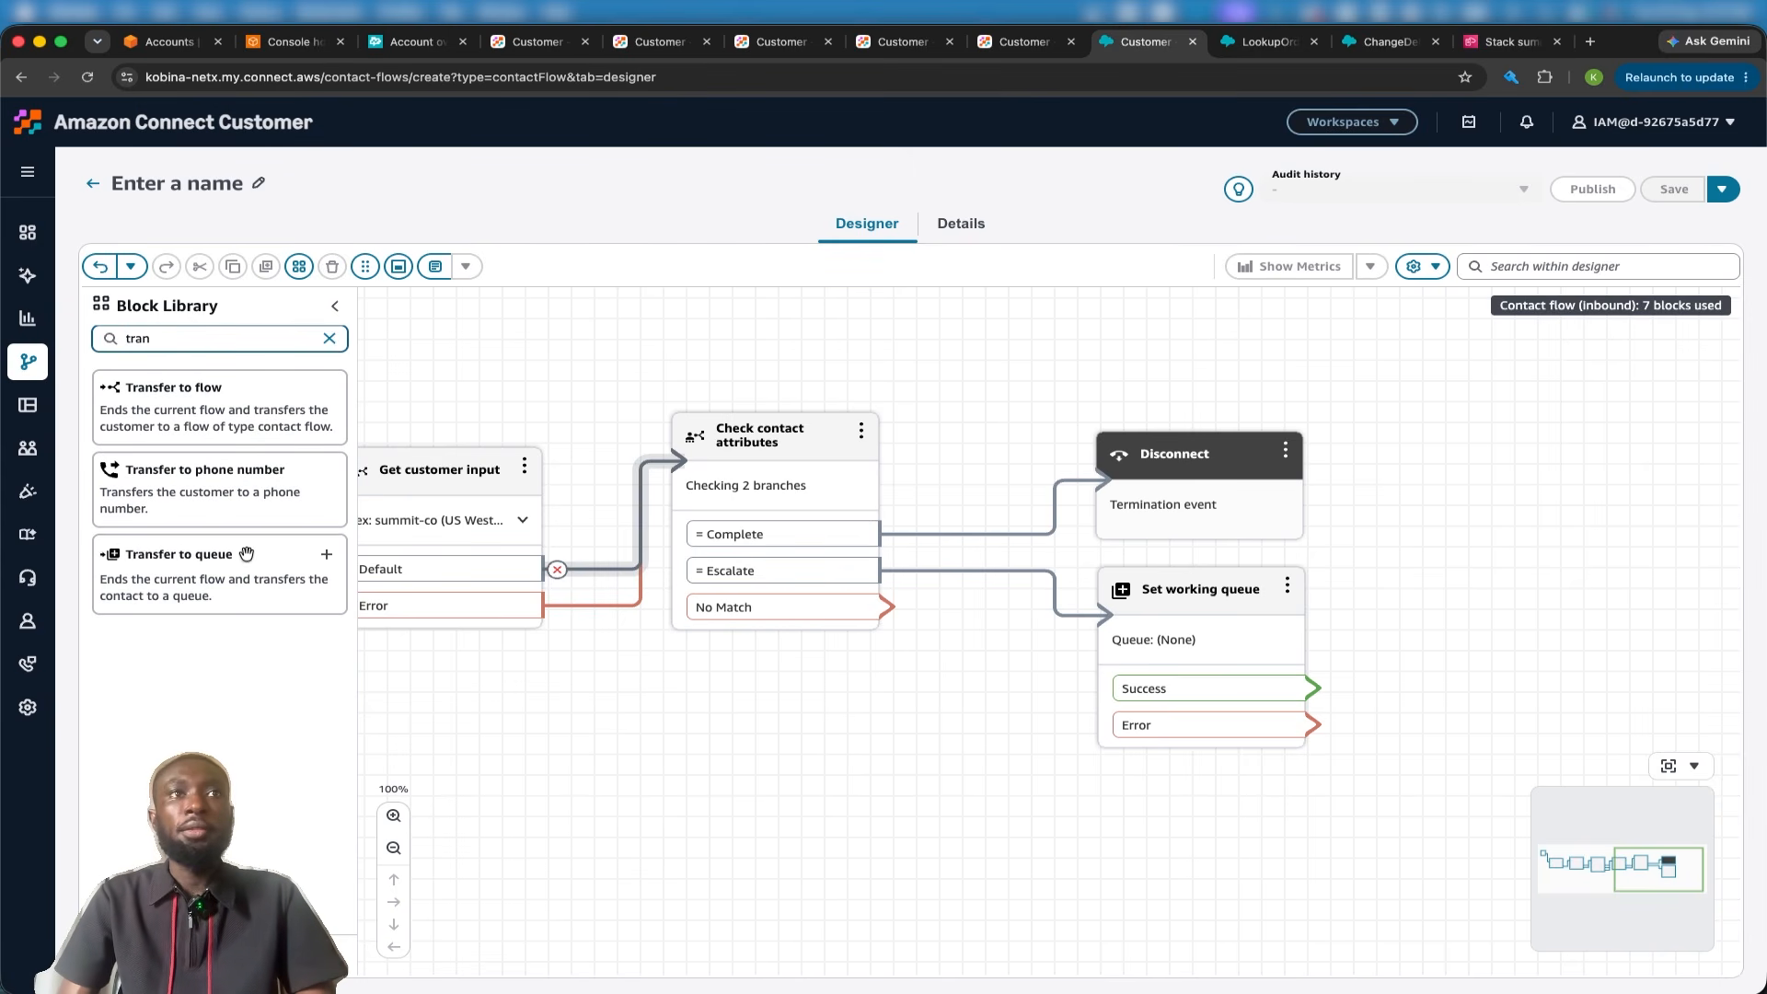
left_click_drag(241, 566, 1564, 589)
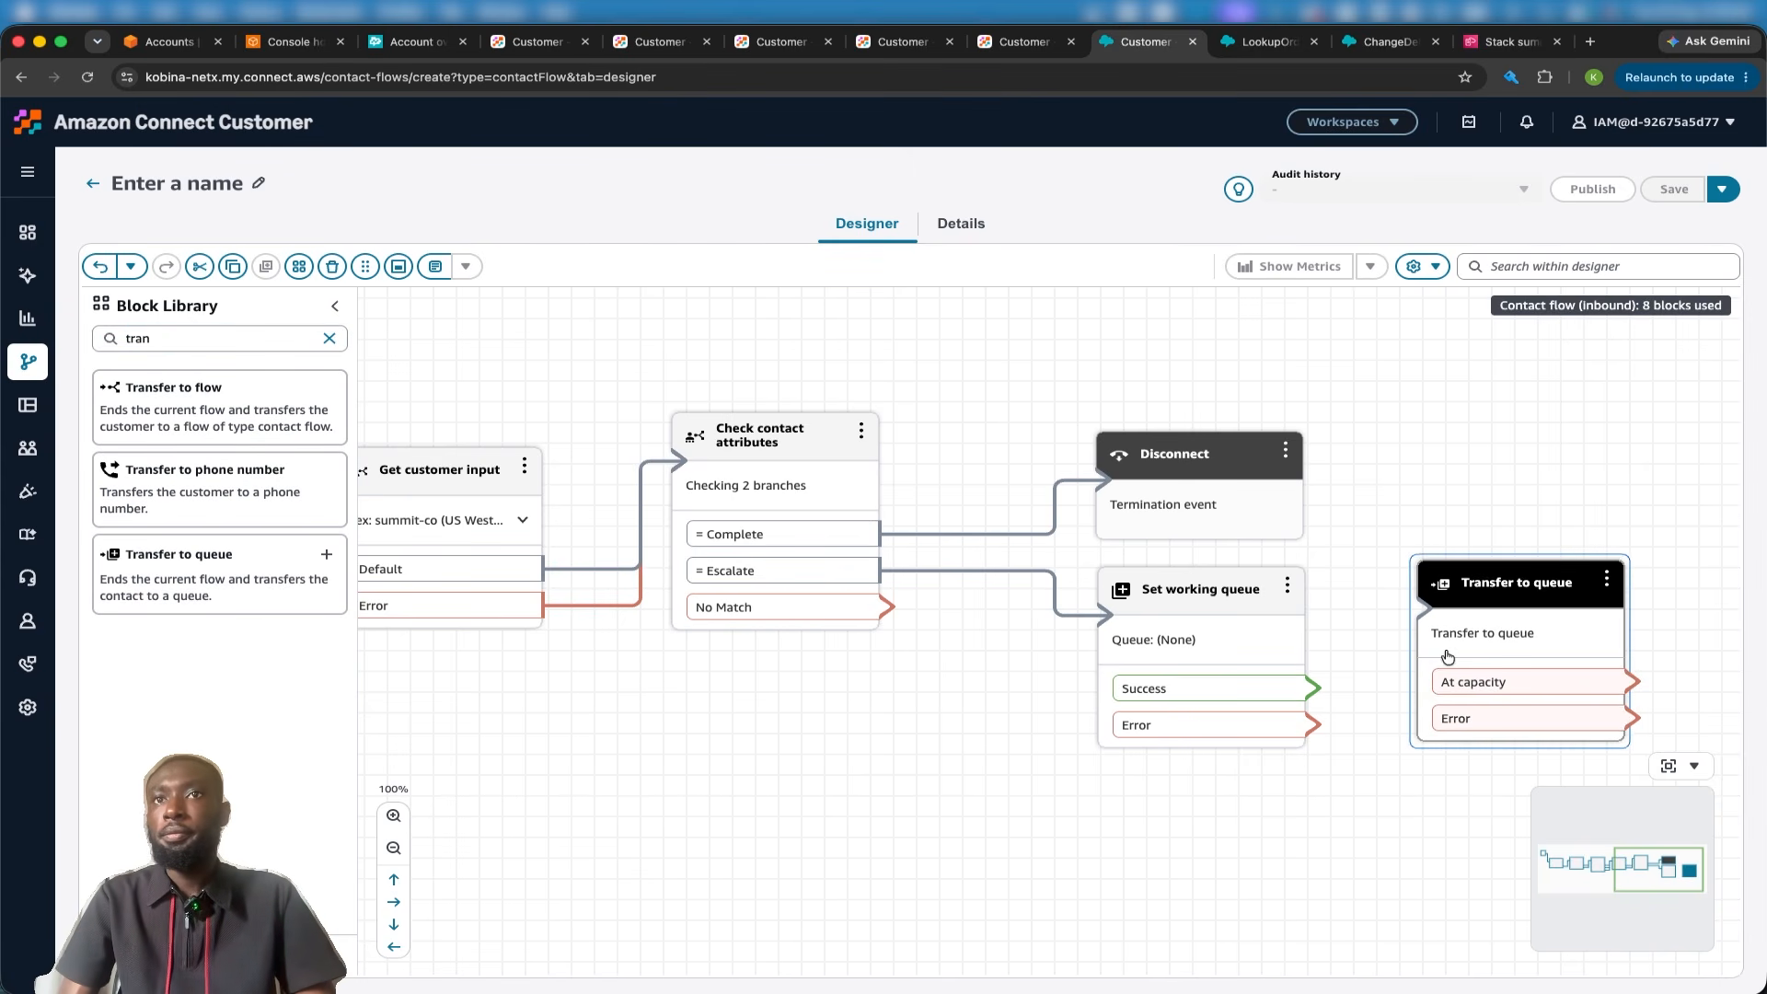
left_click_drag(1311, 687, 1425, 608)
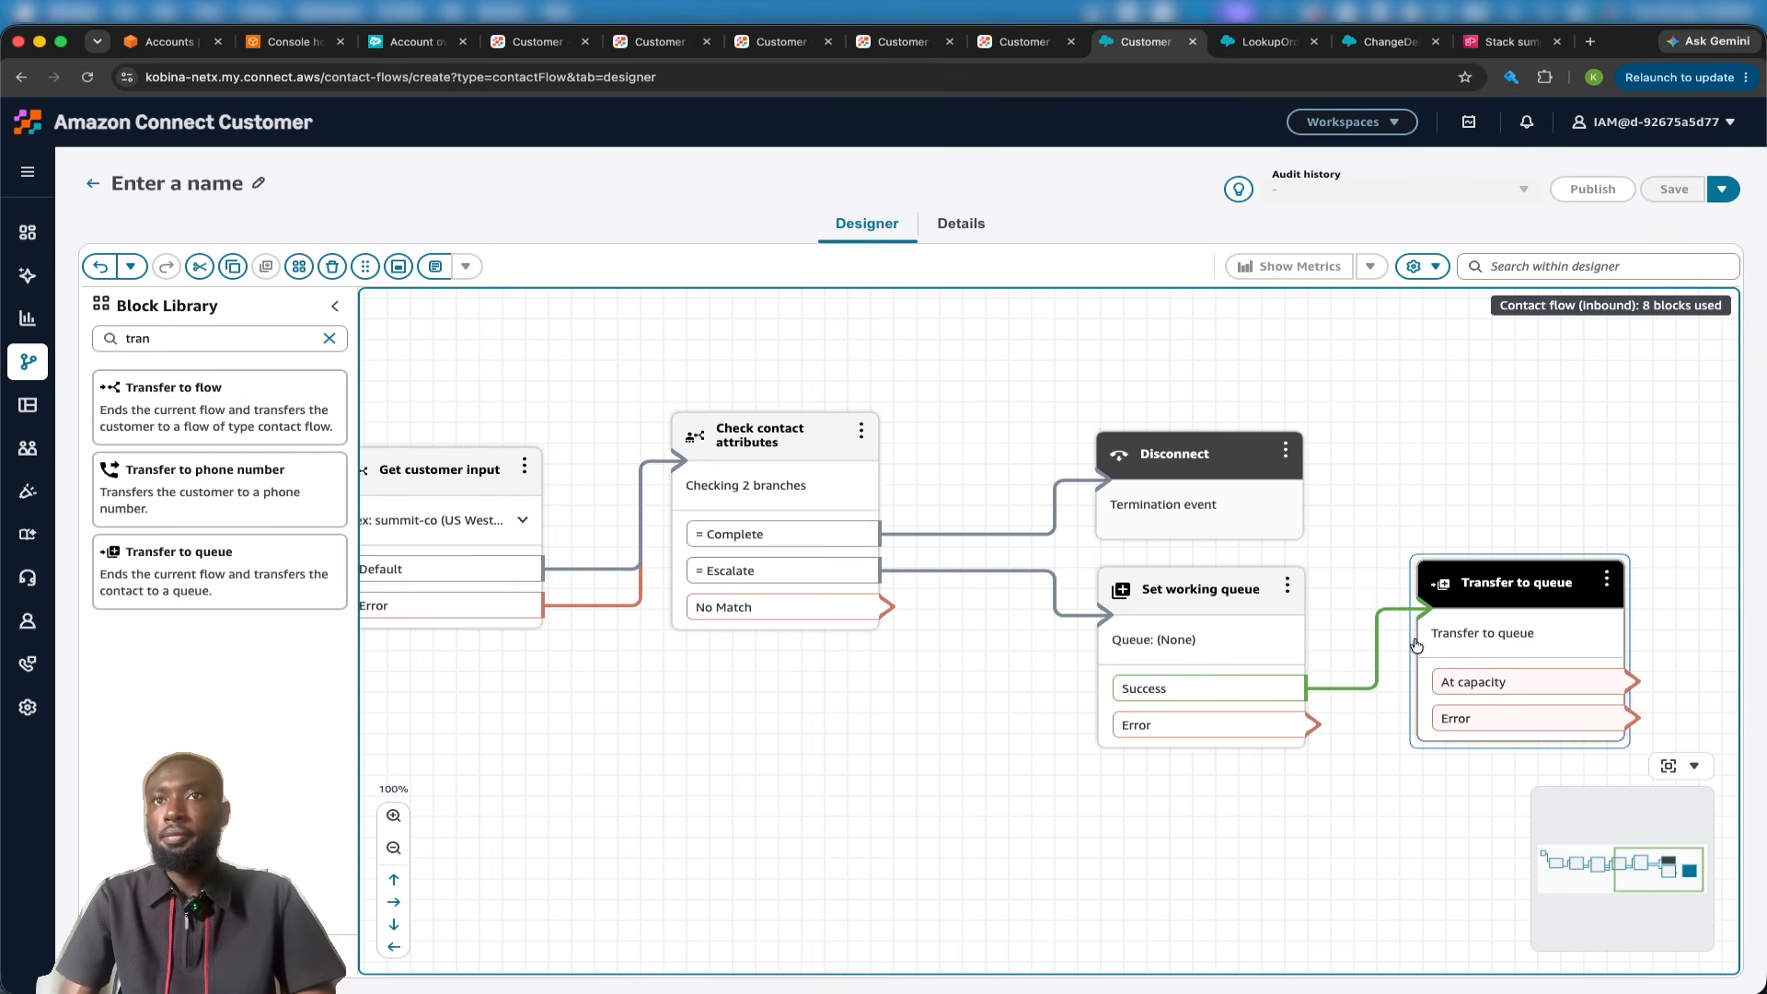
left_click_drag(1318, 724, 1511, 616)
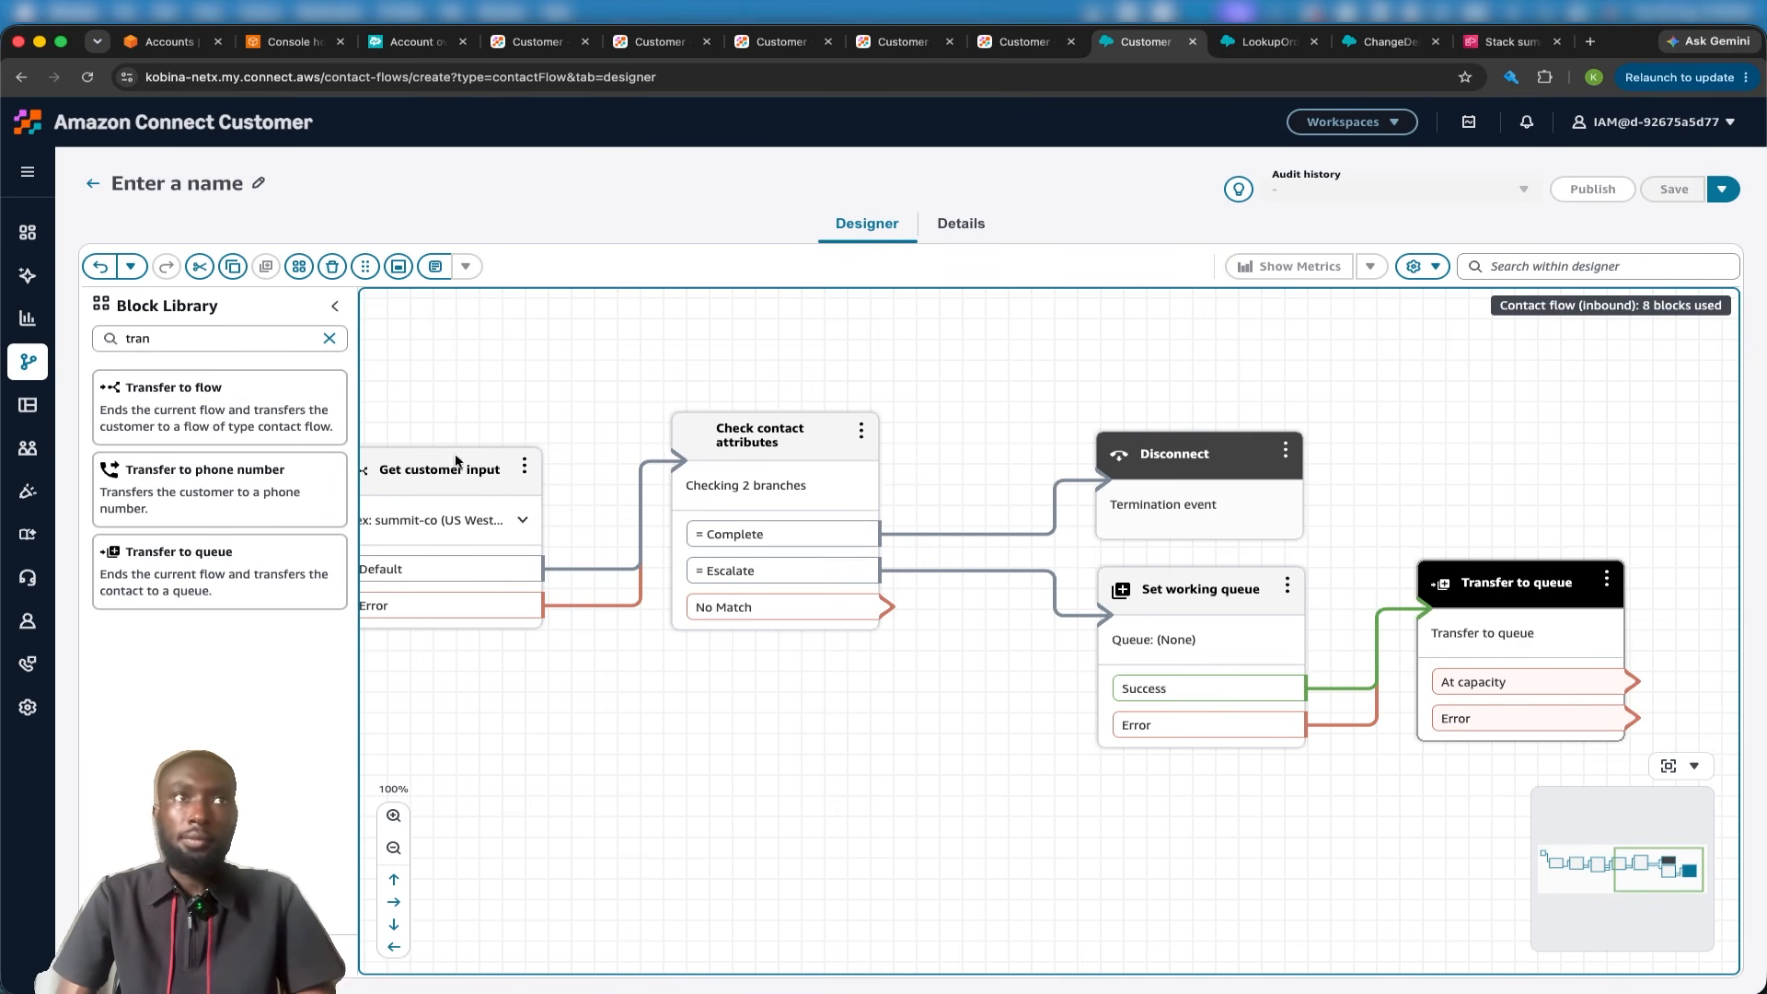
Add a second Disconnect block below Set working queue and connect Transfer to queue's Error and At capacity branches to it
left_click(153, 339)
type("disc")
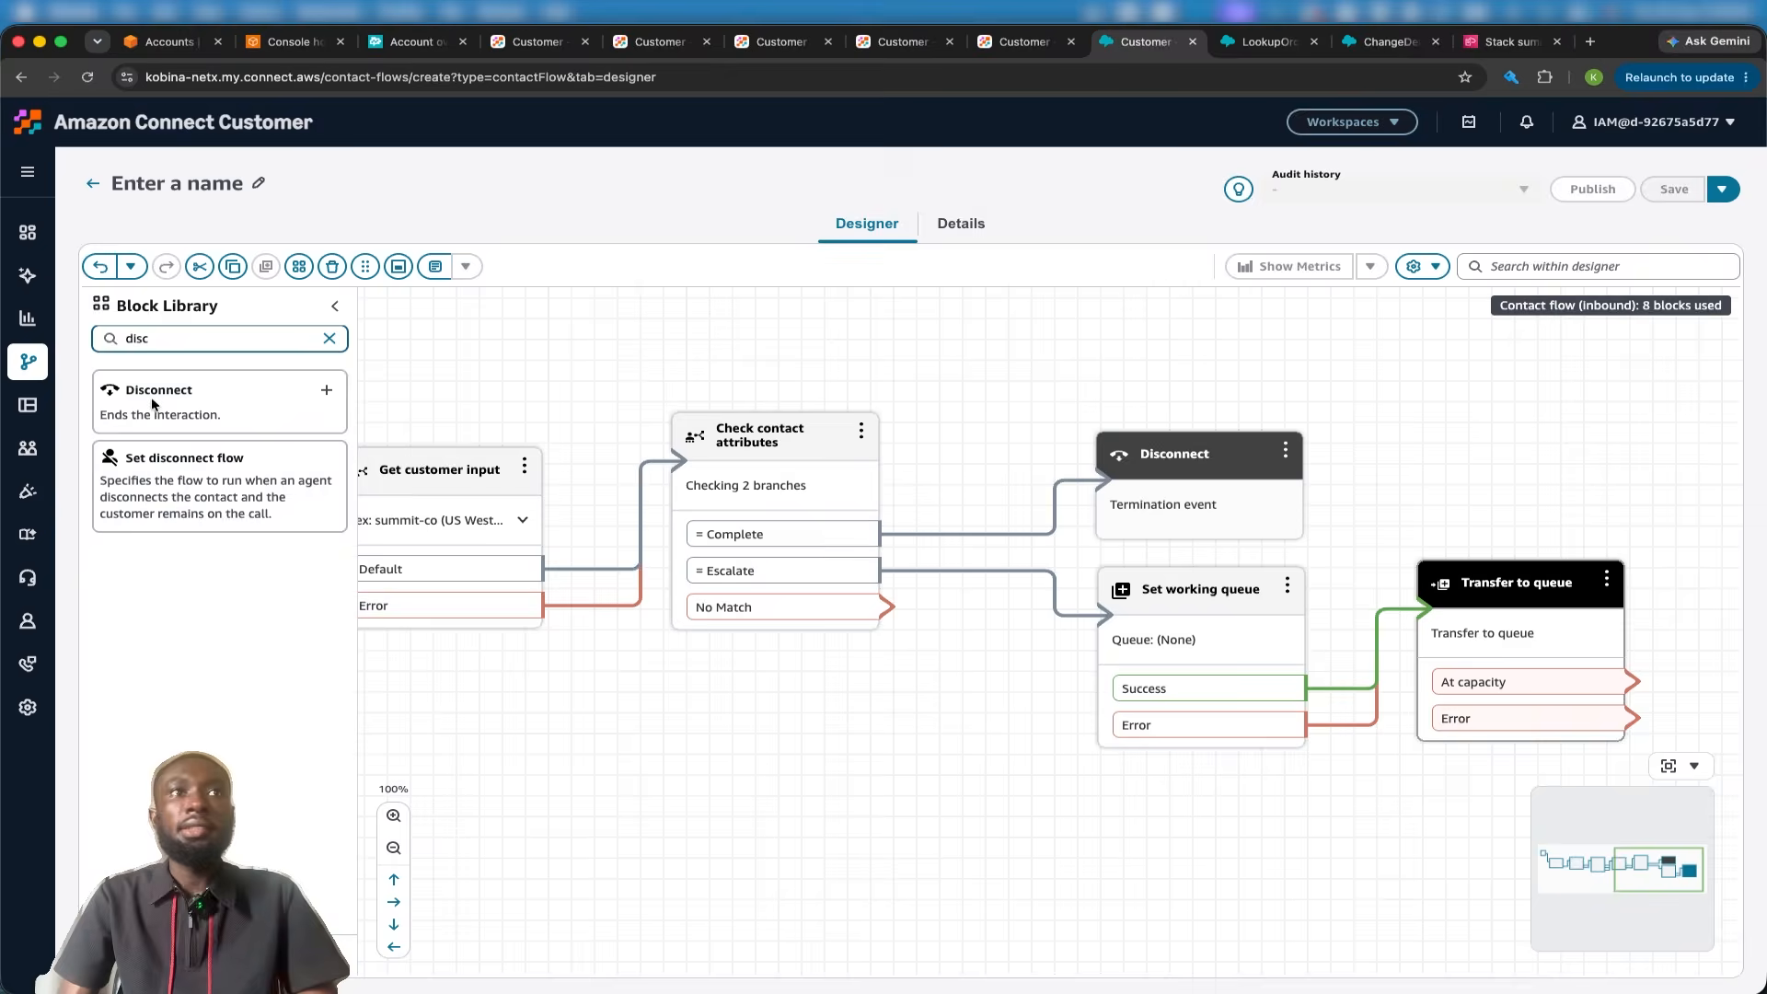
left_click_drag(151, 395, 1274, 816)
left_click_drag(1627, 727, 1625, 724)
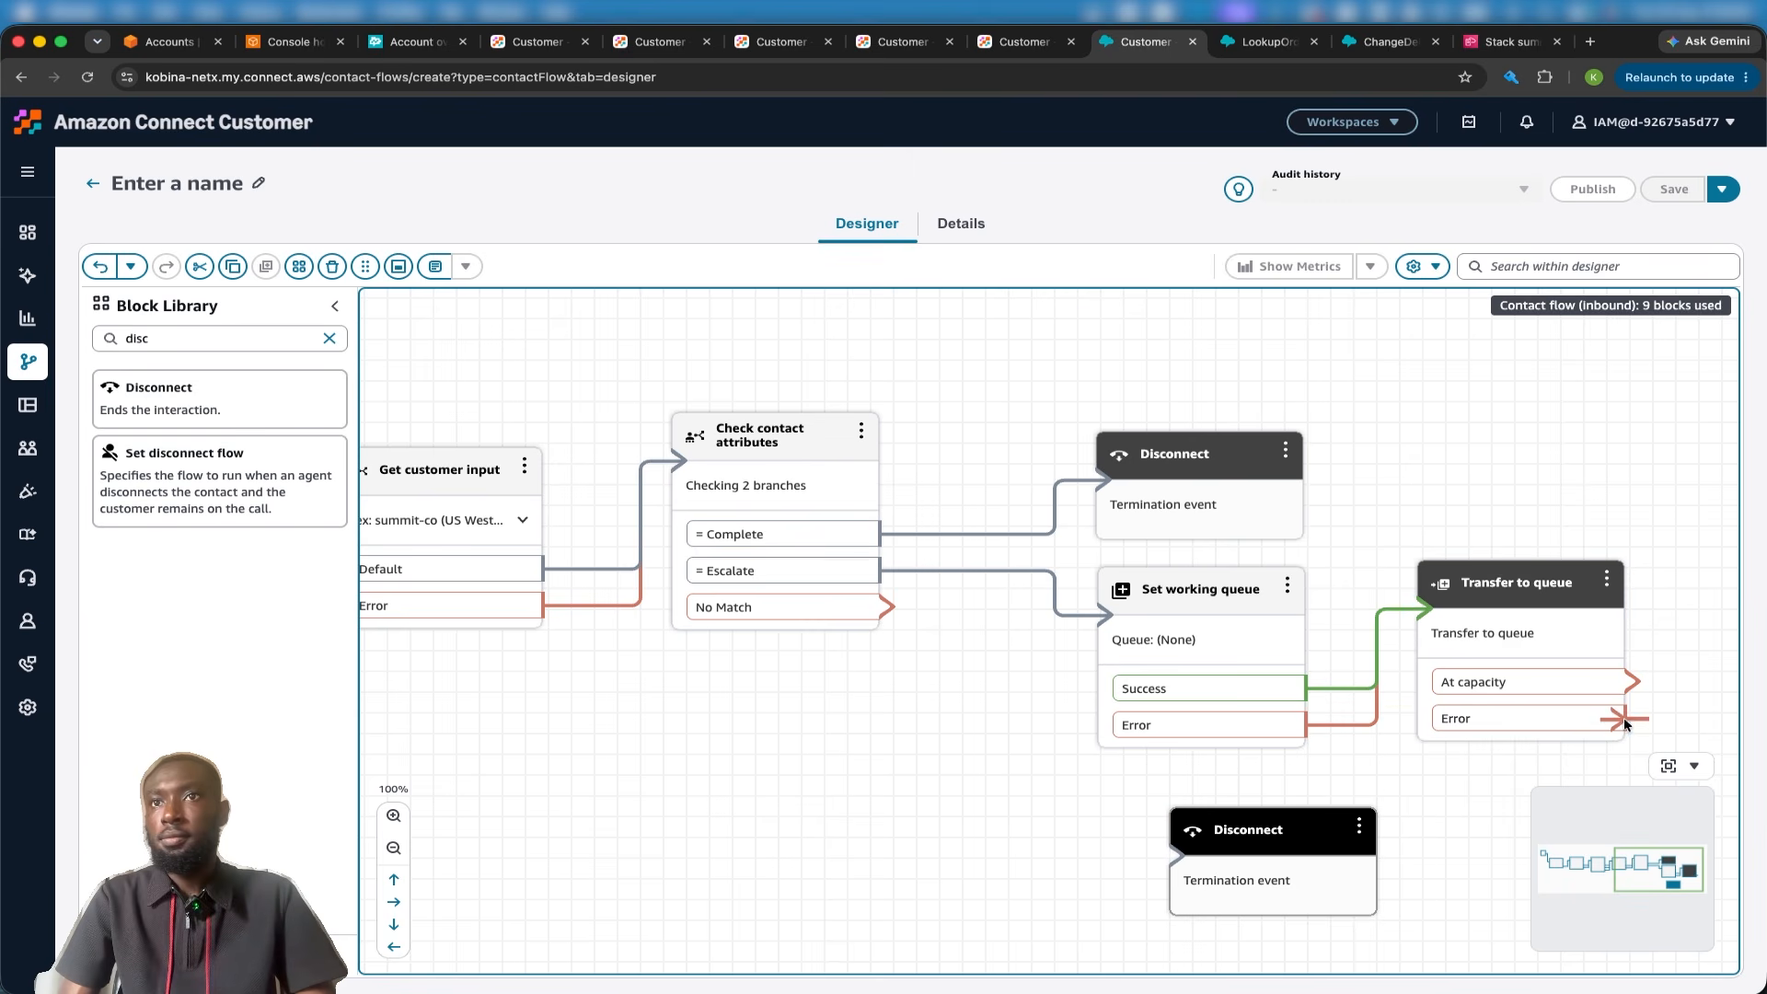
left_click_drag(1400, 818, 1279, 852)
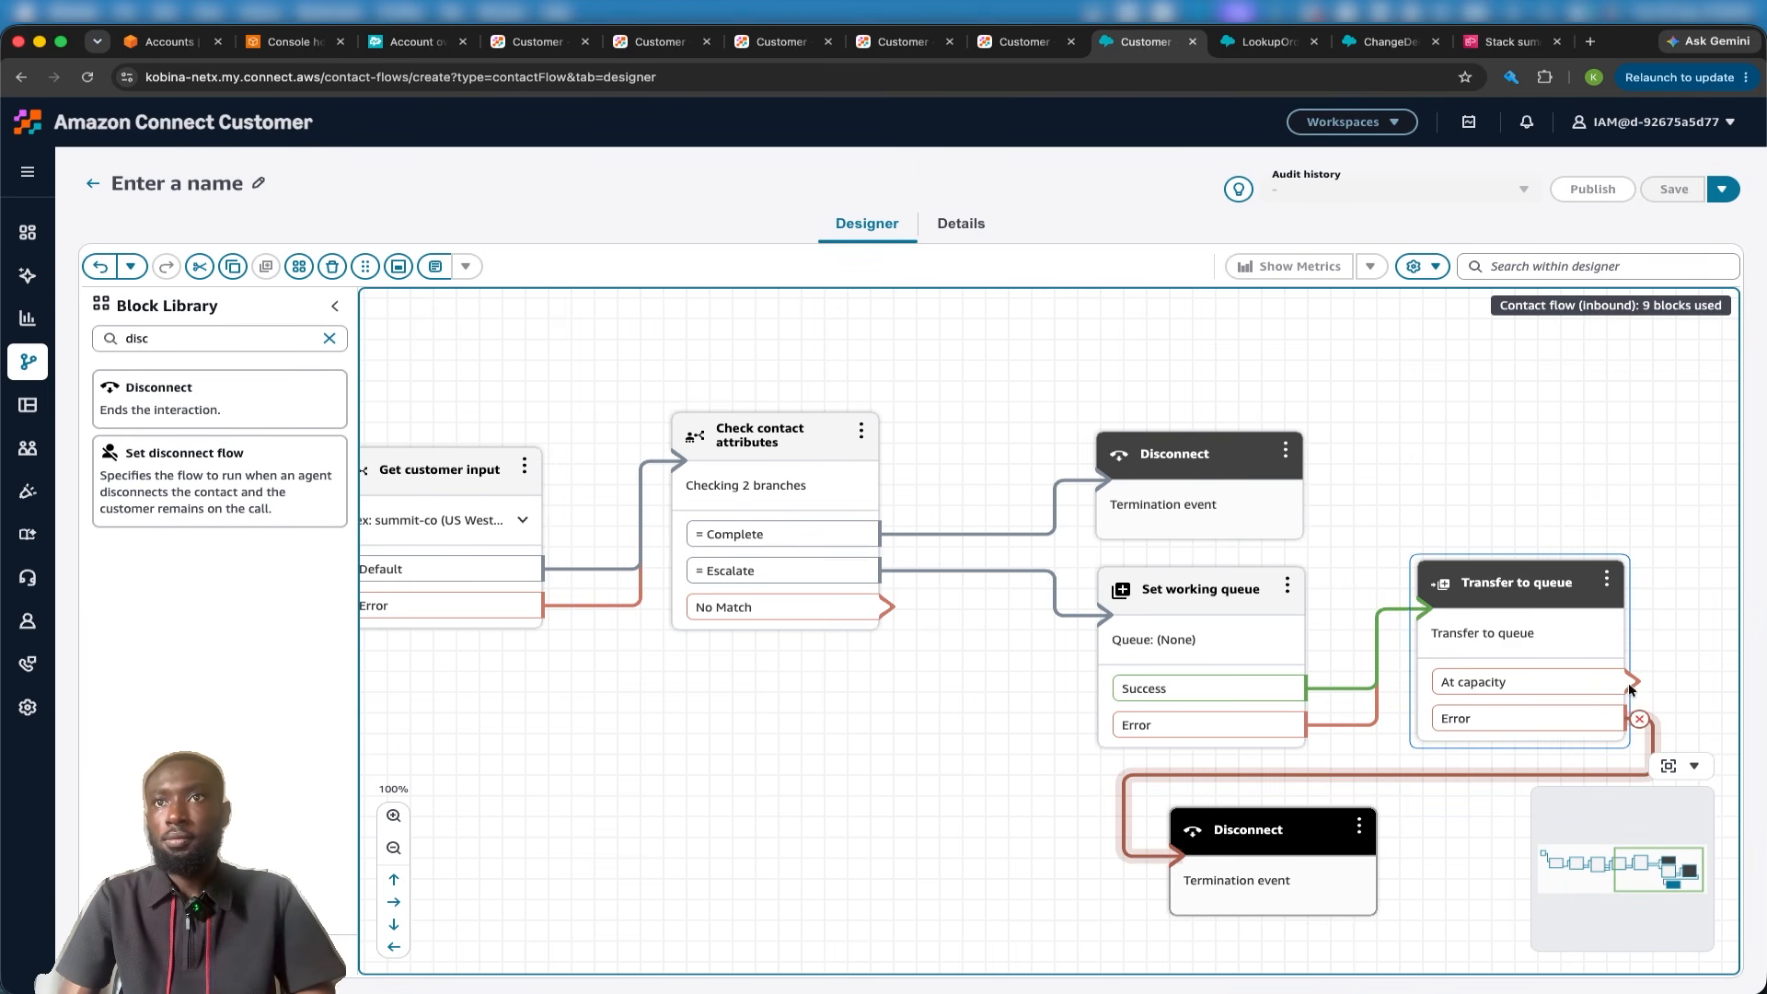
left_click_drag(1628, 682, 1279, 829)
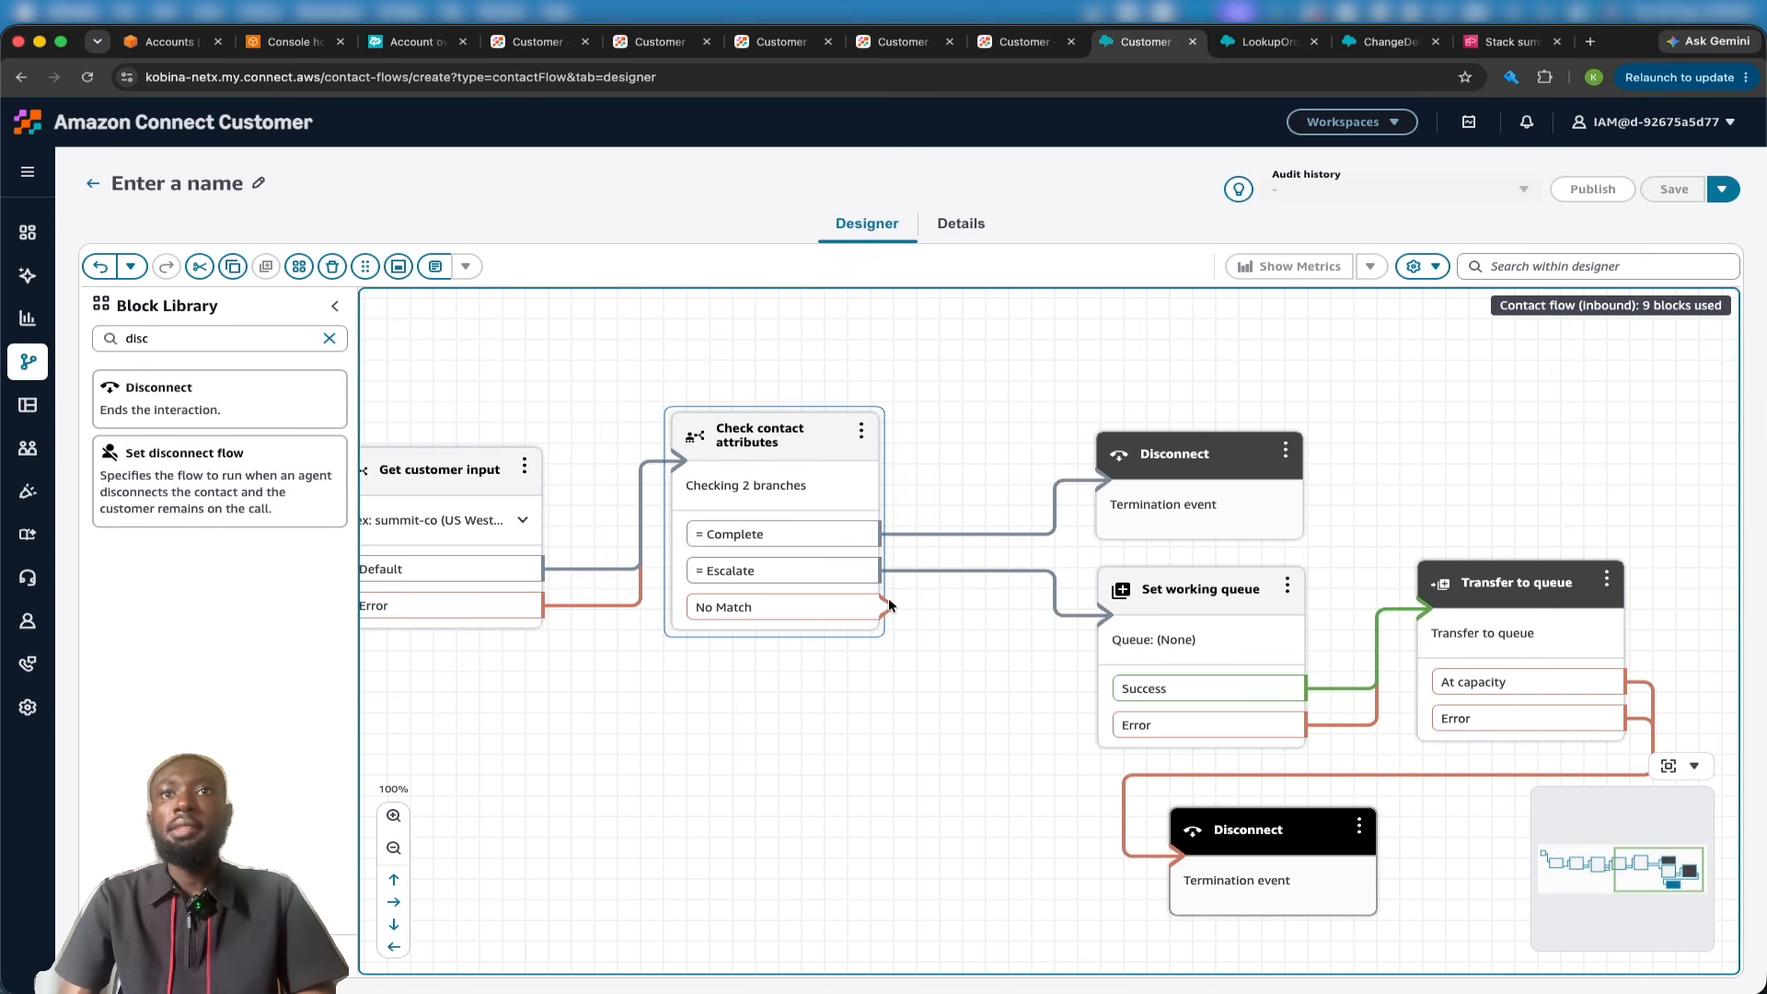
Connect the No Match branch of Check contact attributes to the upper Disconnect block
left_click_drag(887, 600, 1177, 442)
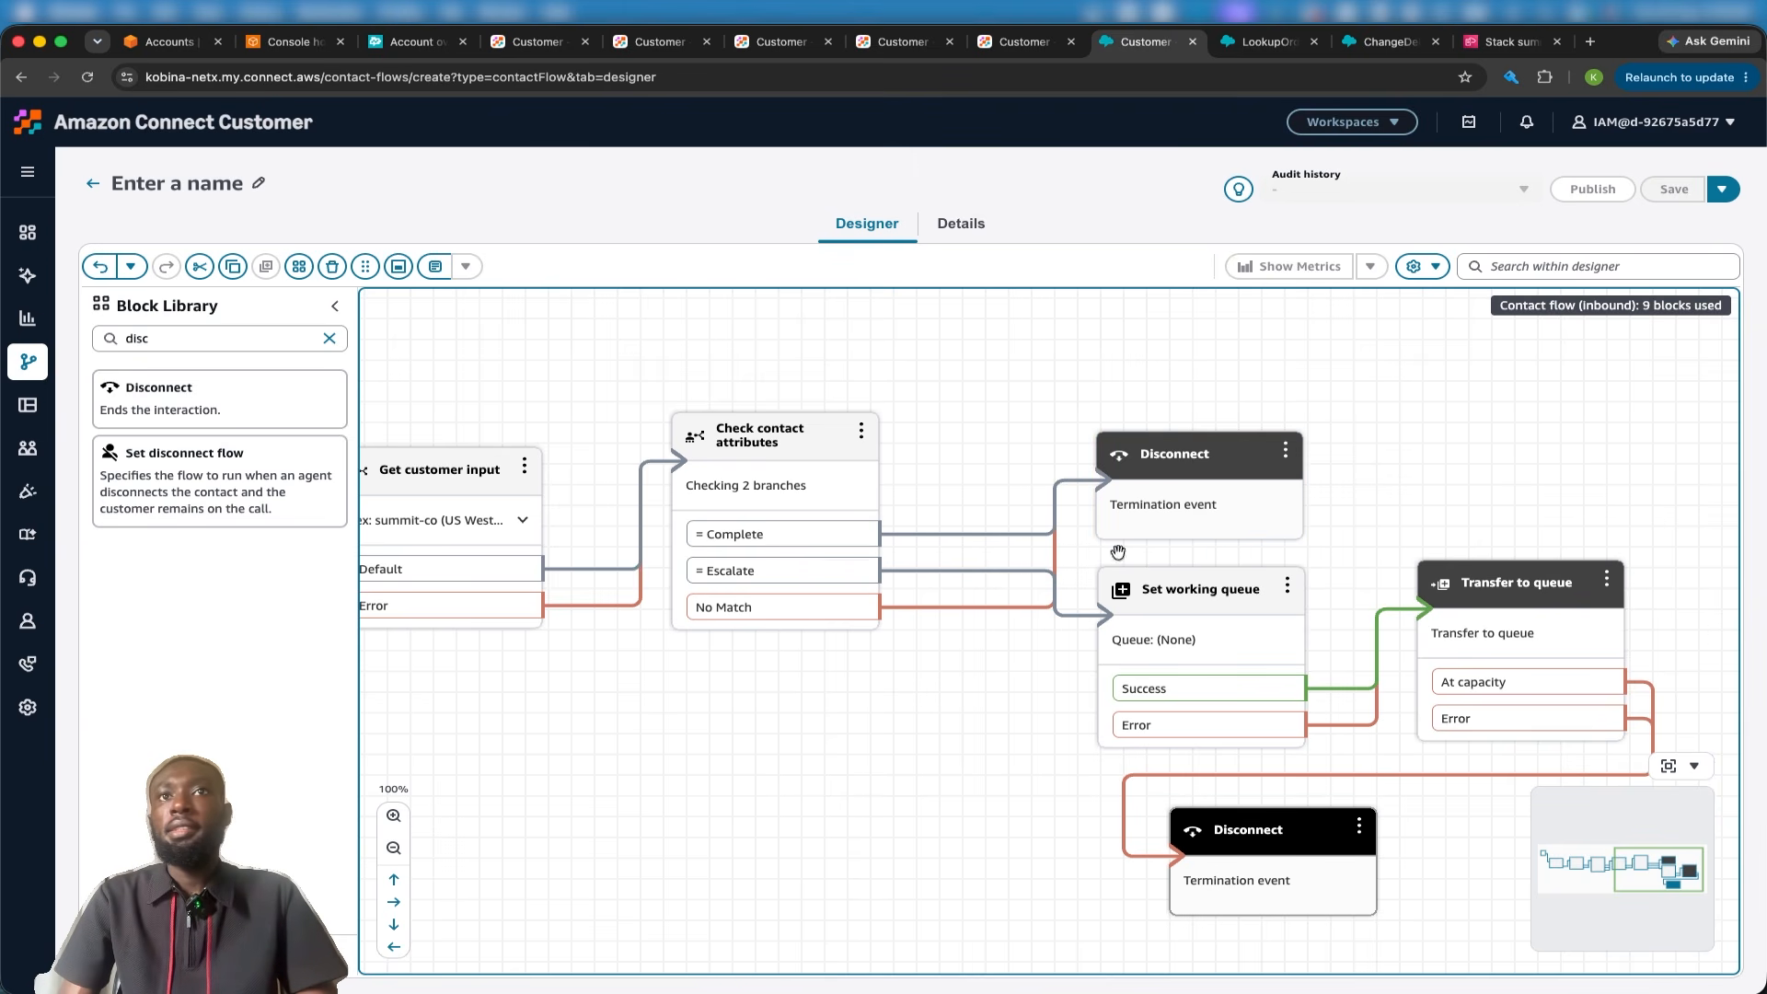
left_click(934, 725)
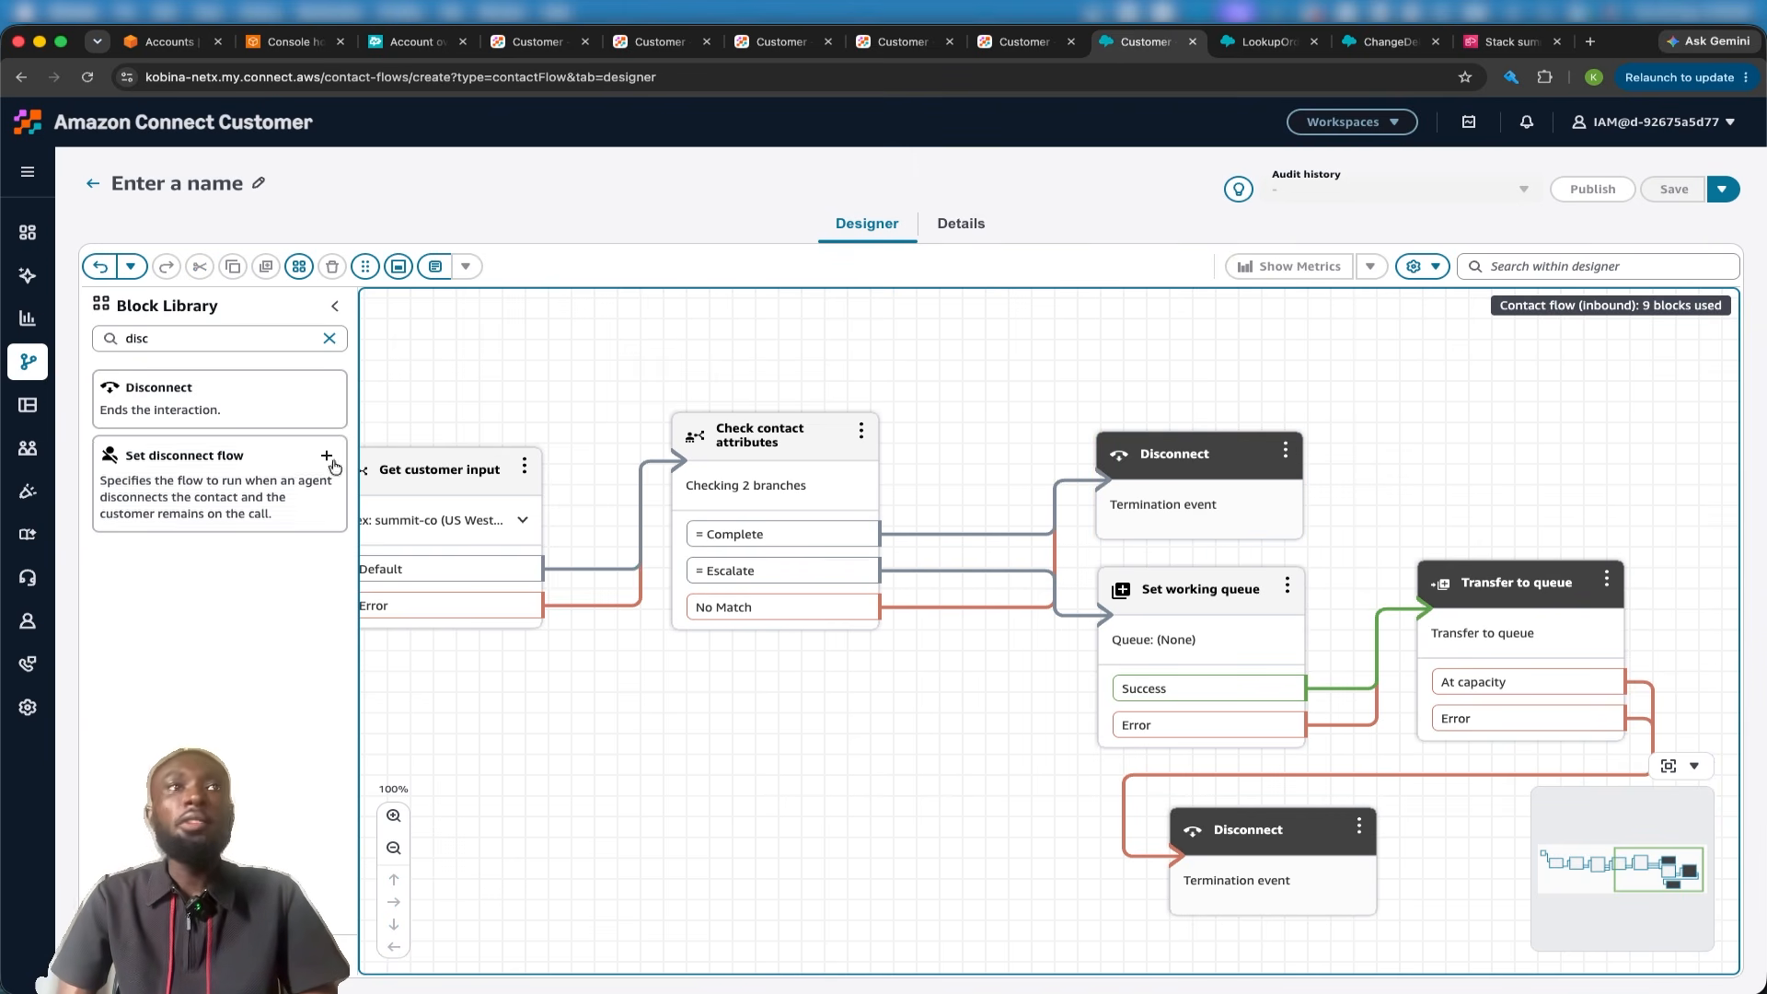
Name the contact flow summit-co
left_click(188, 183)
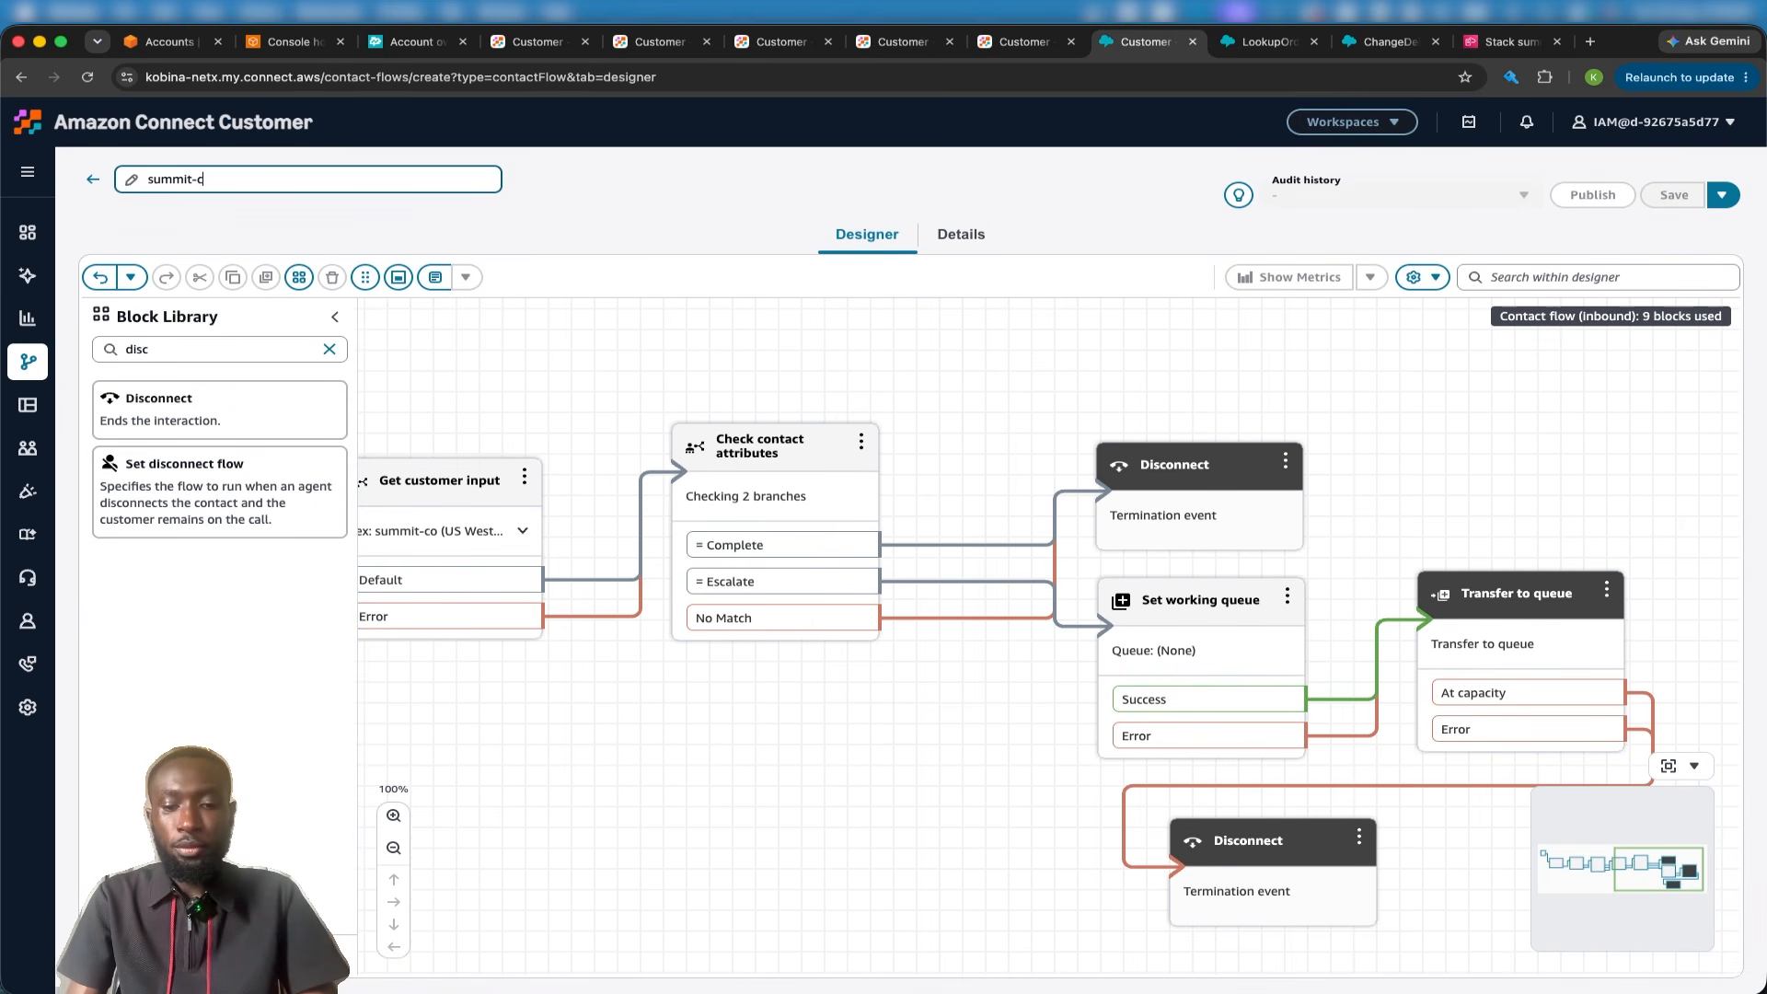
left_click(780, 303)
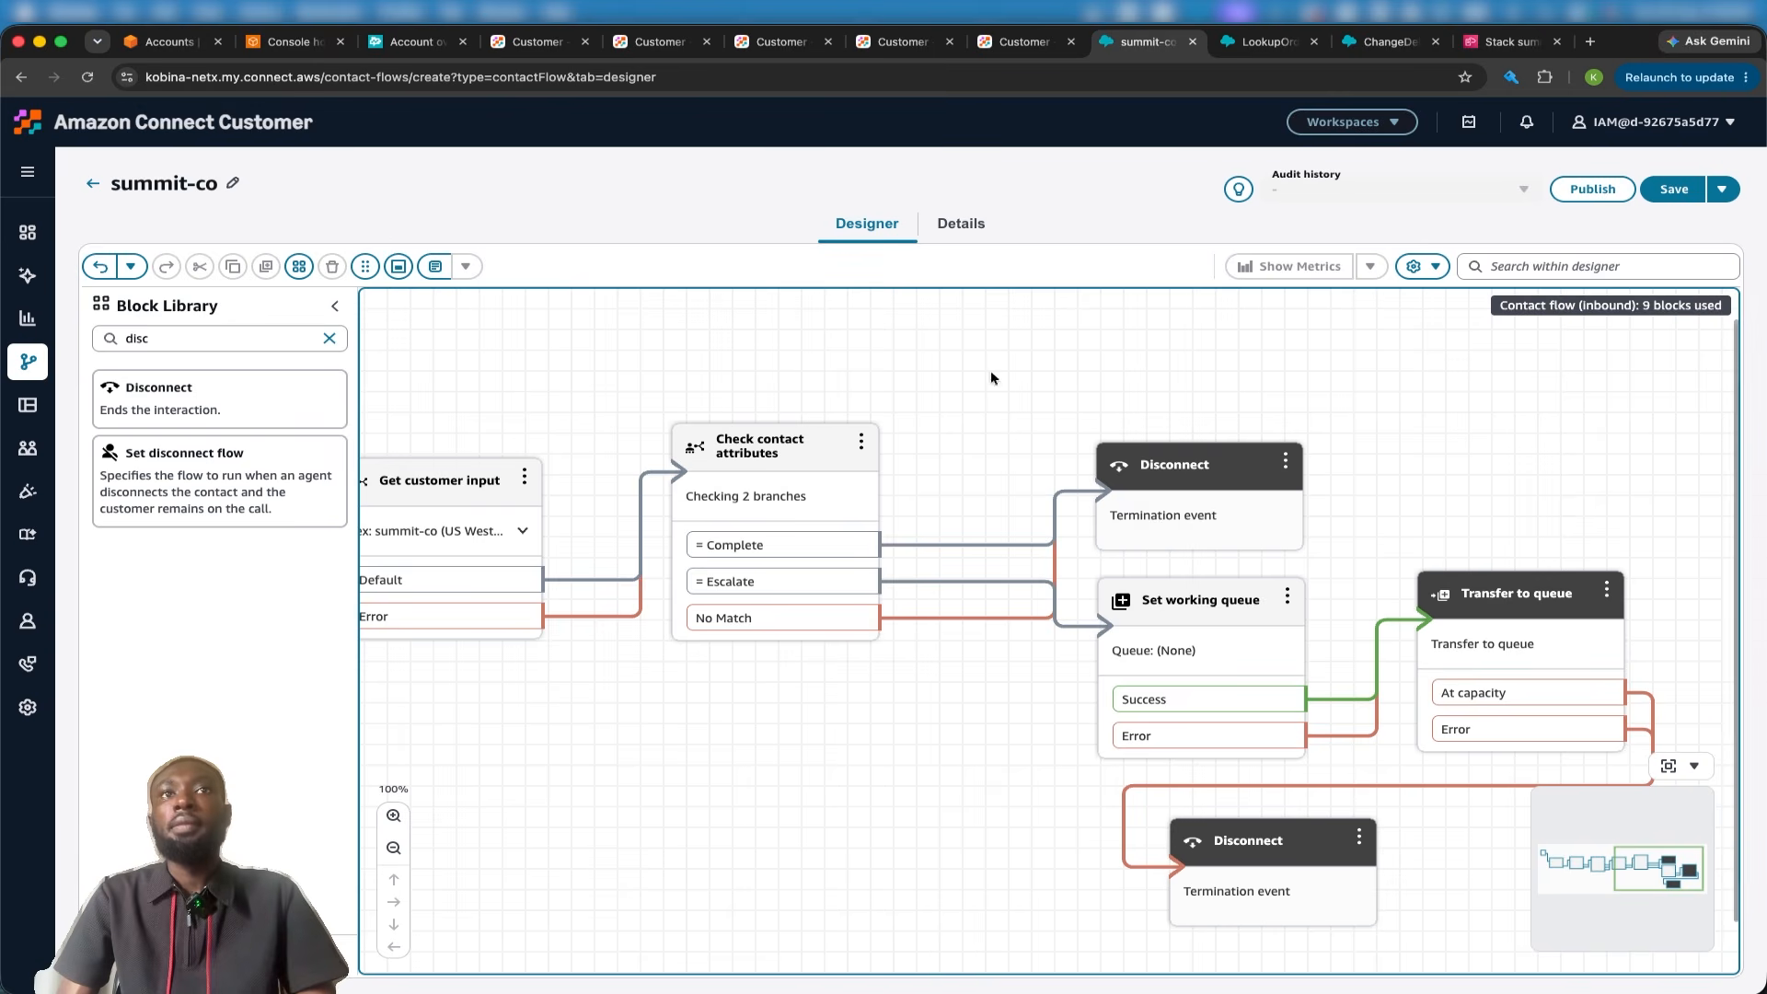
left_click_drag(990, 379, 1455, 383)
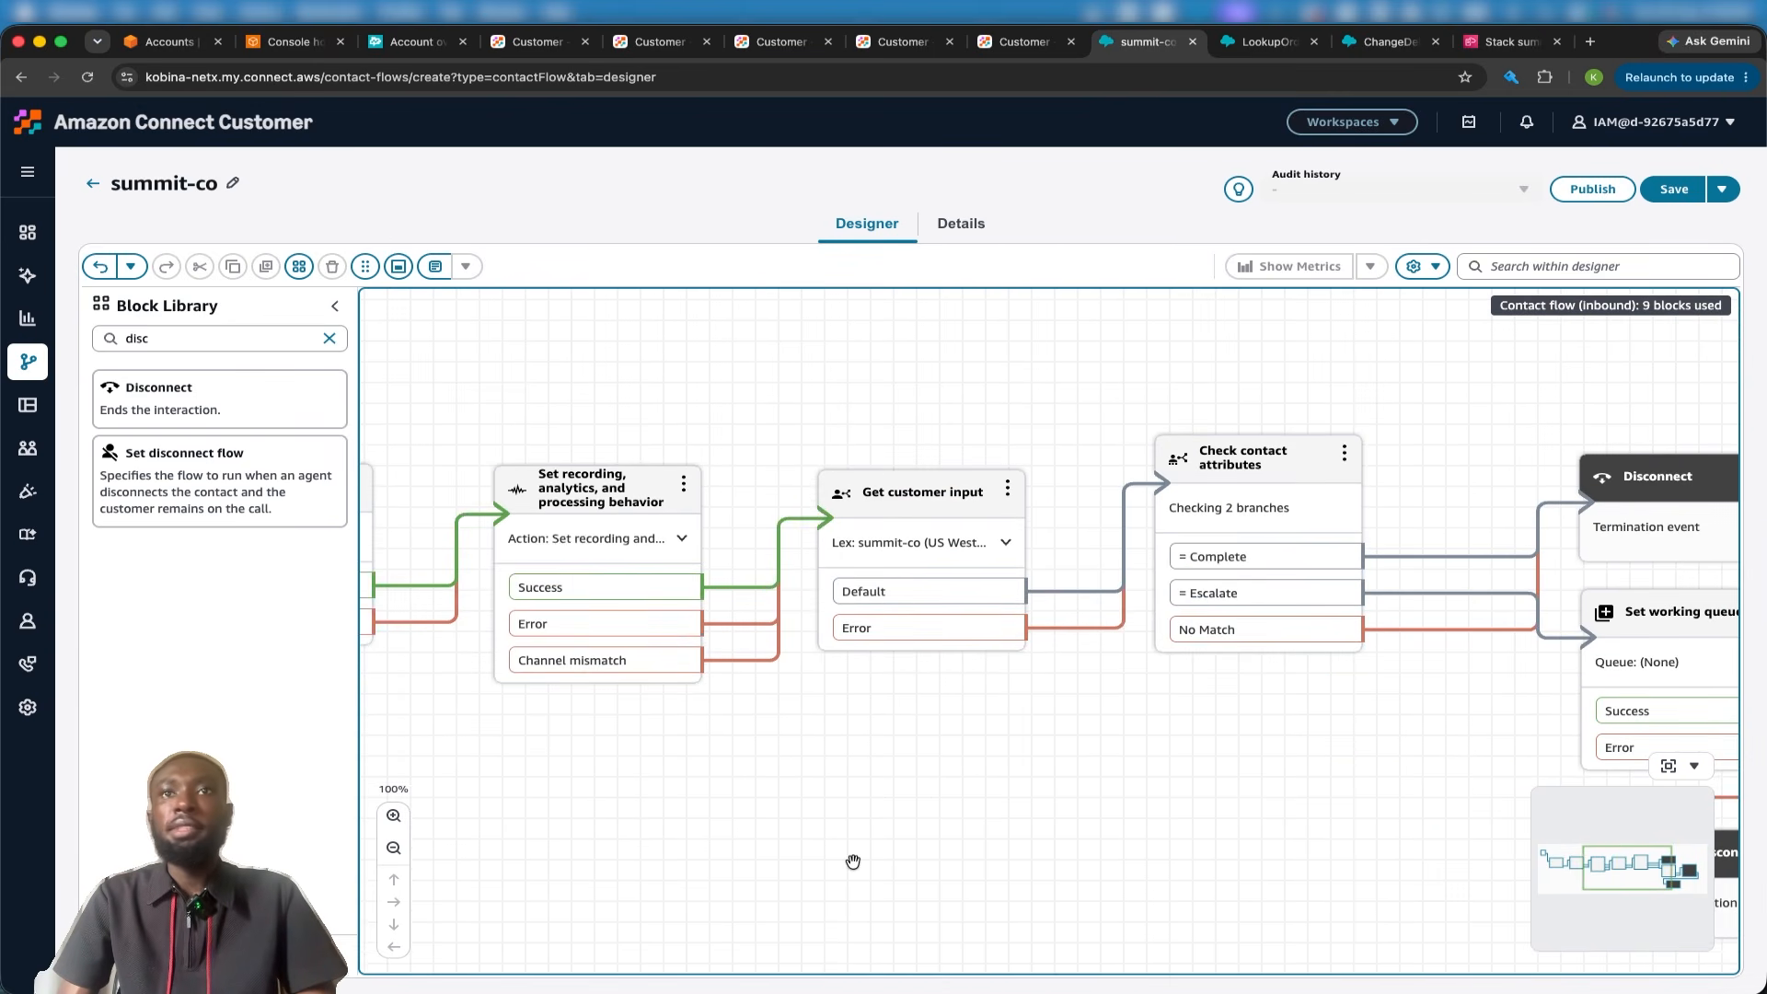
left_click_drag(847, 860, 449, 852)
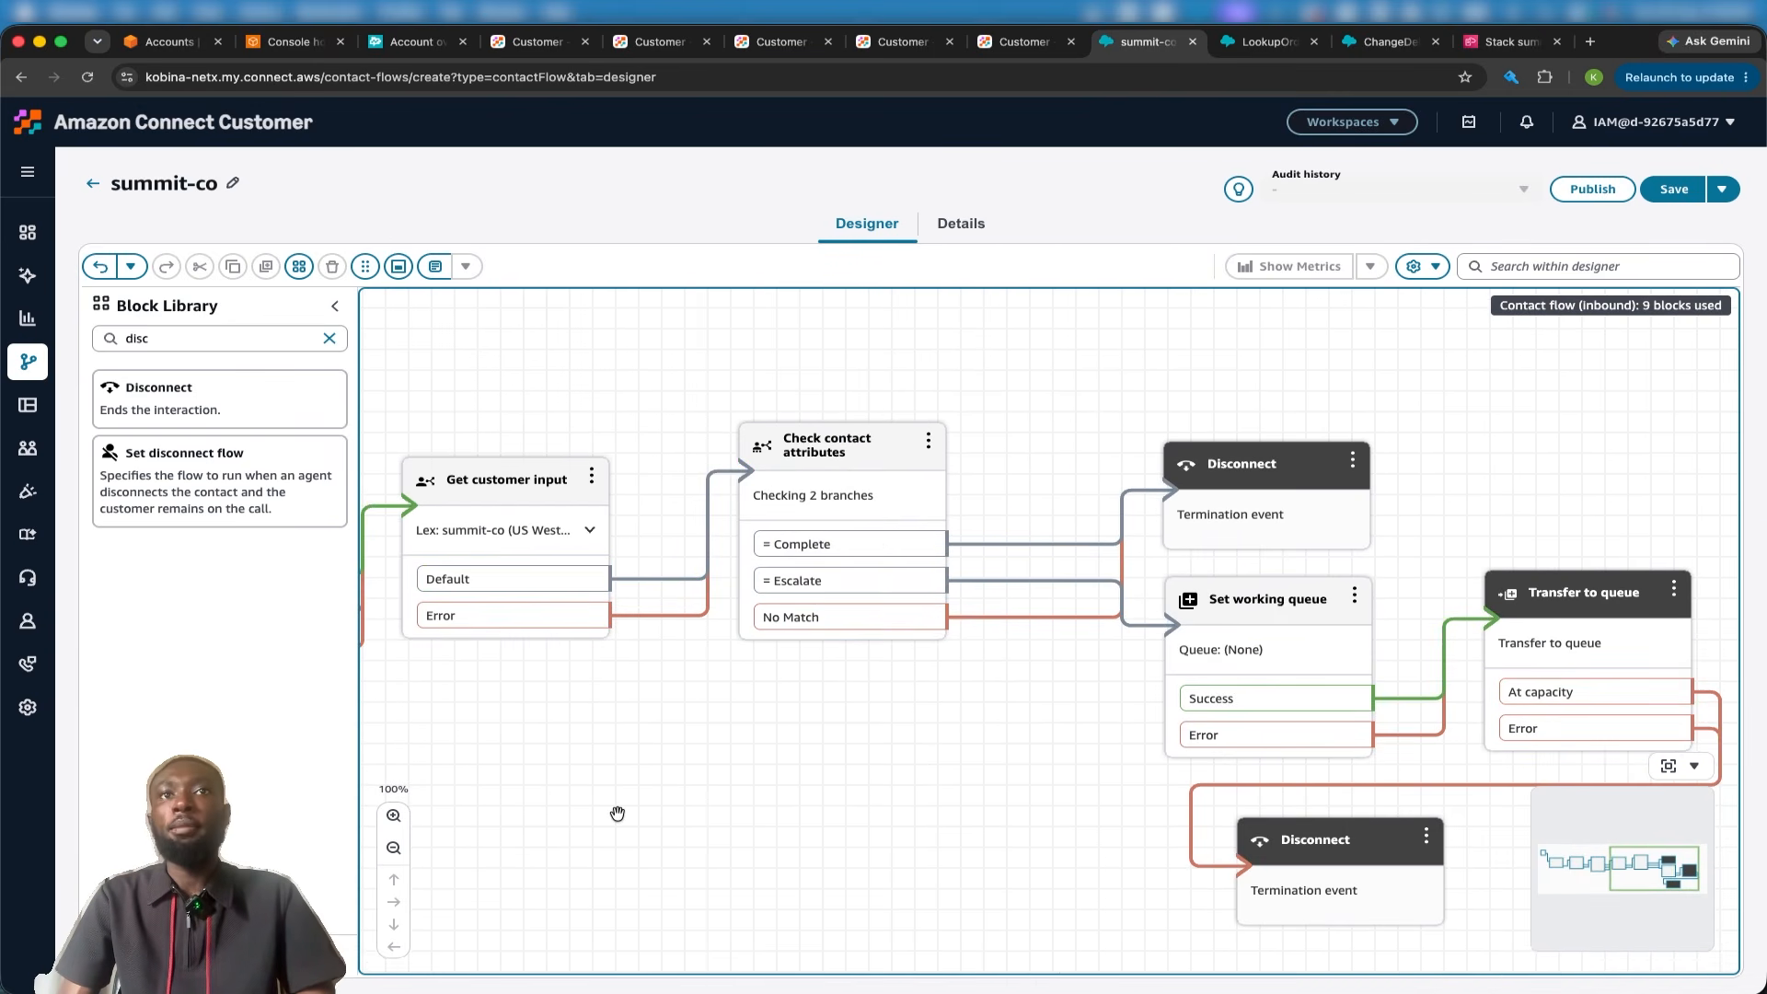
Try to publish the summit-co contact flow
left_click_drag(614, 817, 956, 805)
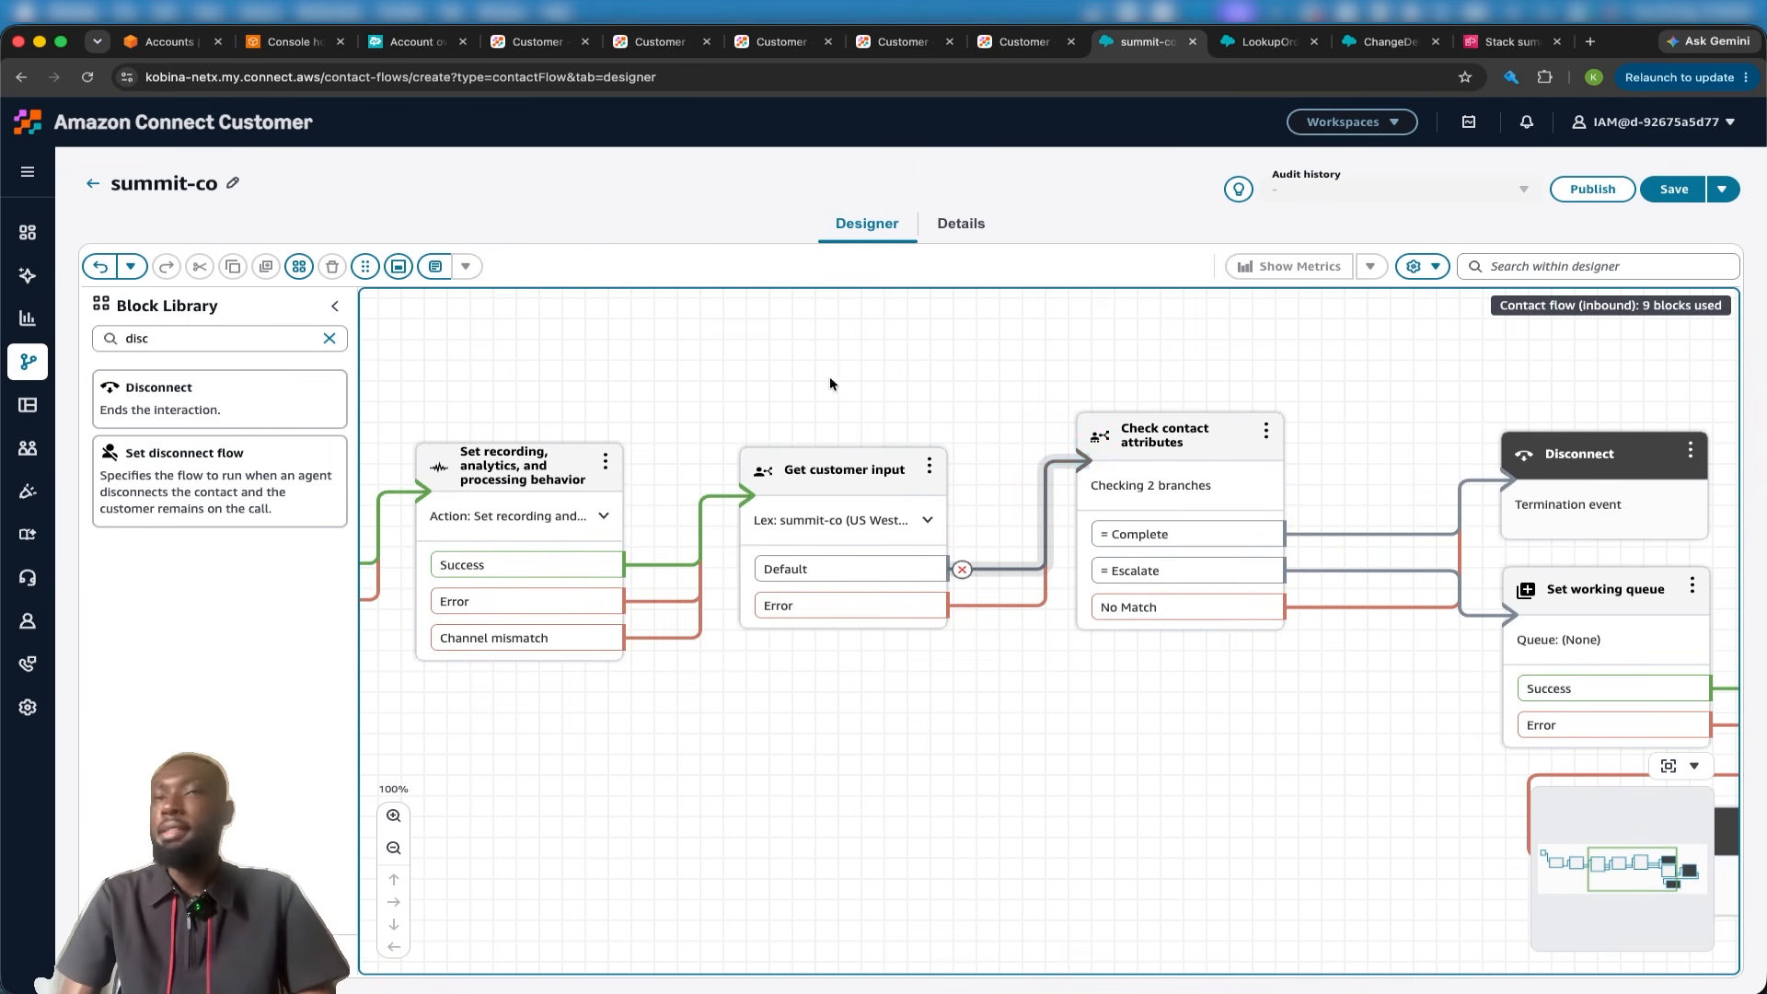
left_click(819, 521)
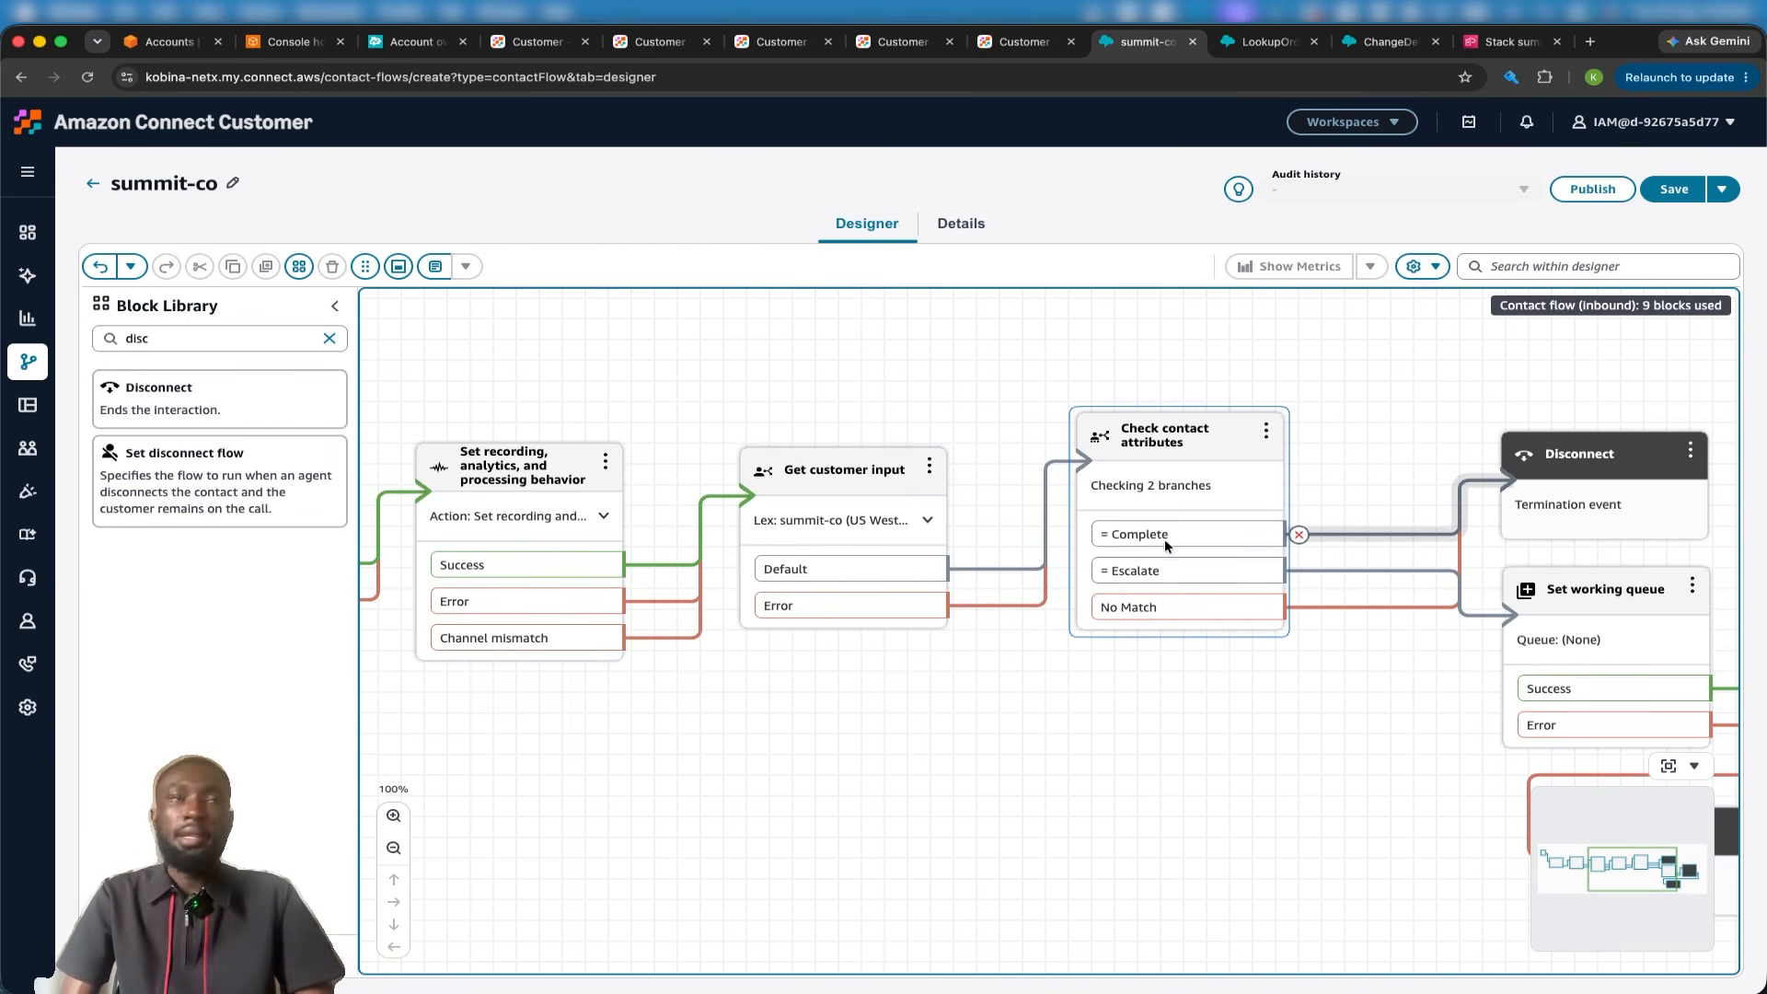
left_click(1585, 191)
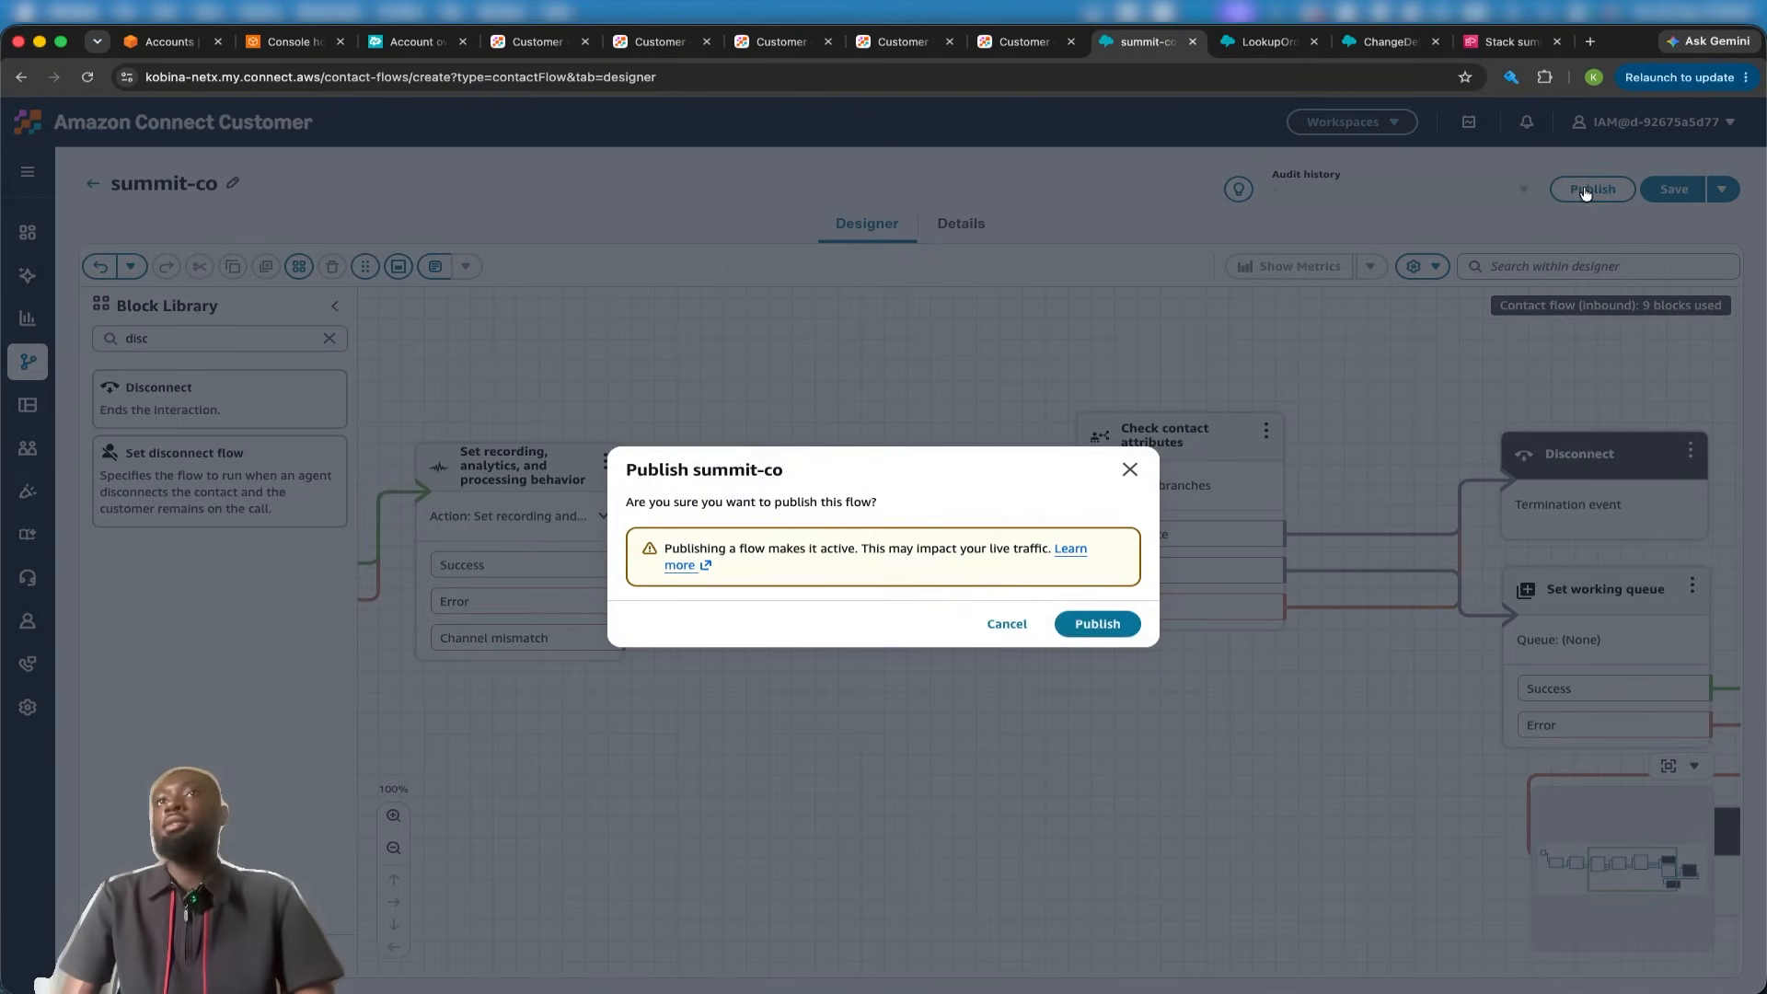
left_click(1078, 628)
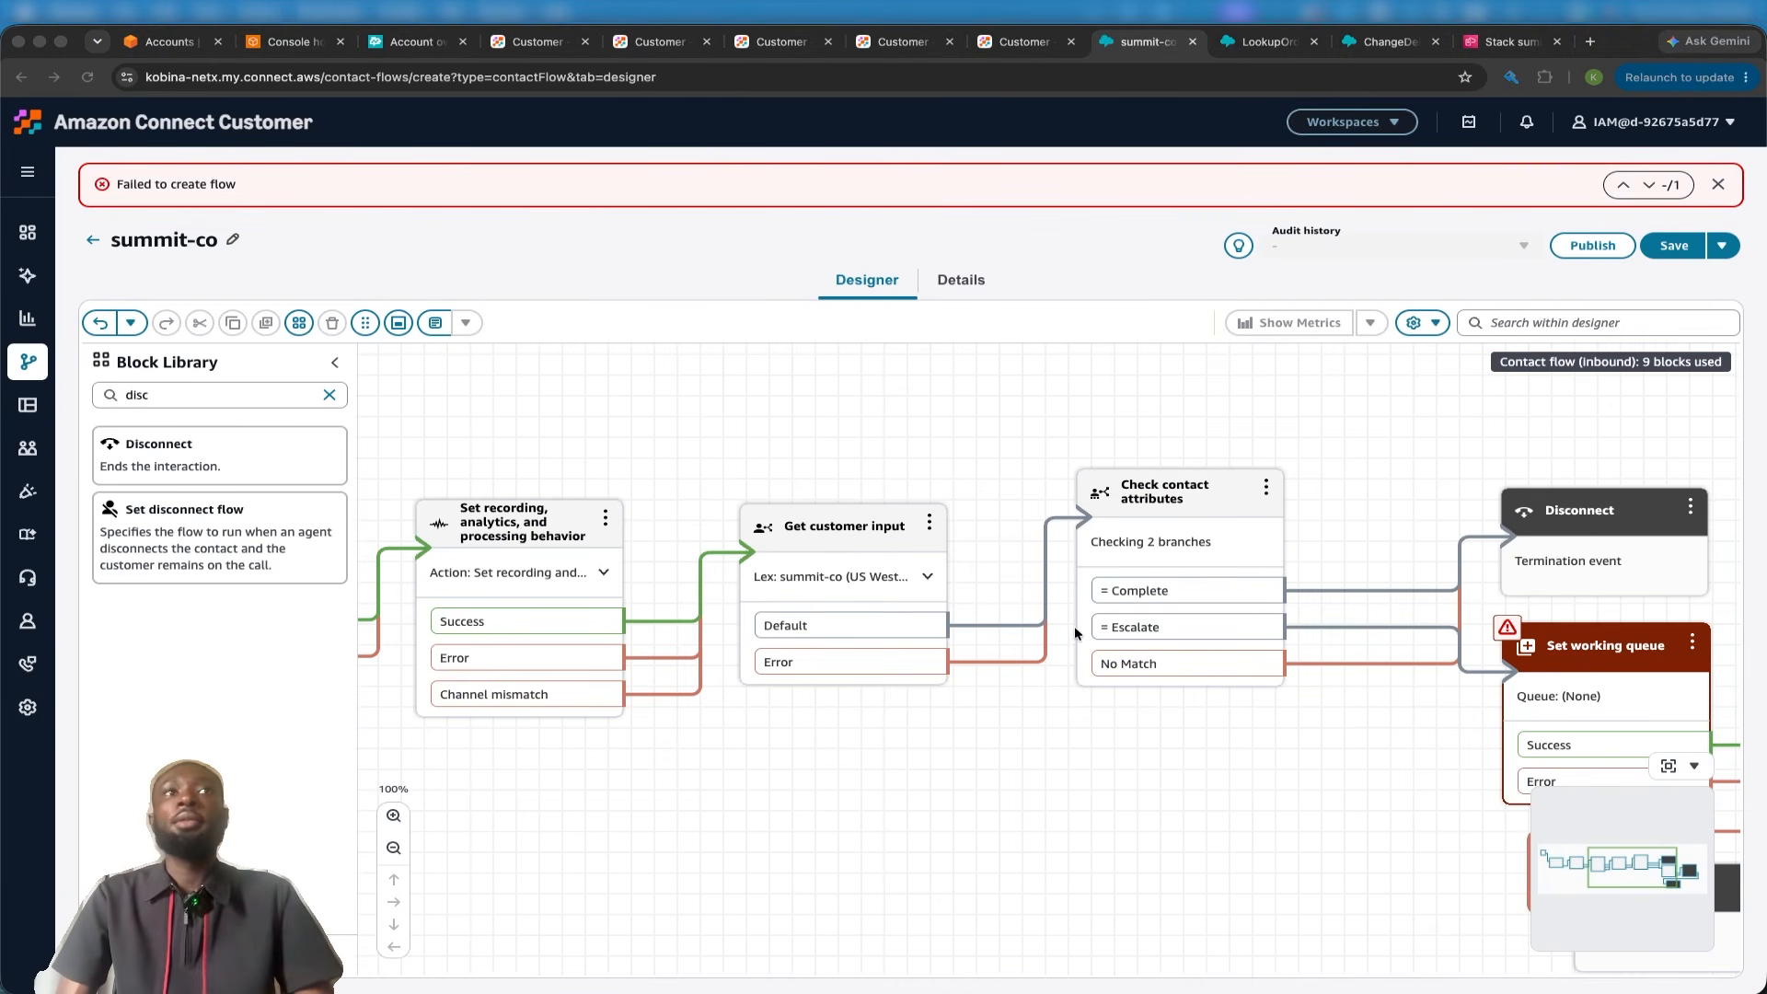
Set the Set working queue block's manual queue to BasicQueue and publish the summit-co contact flow
scroll(990, 460, "right", 5)
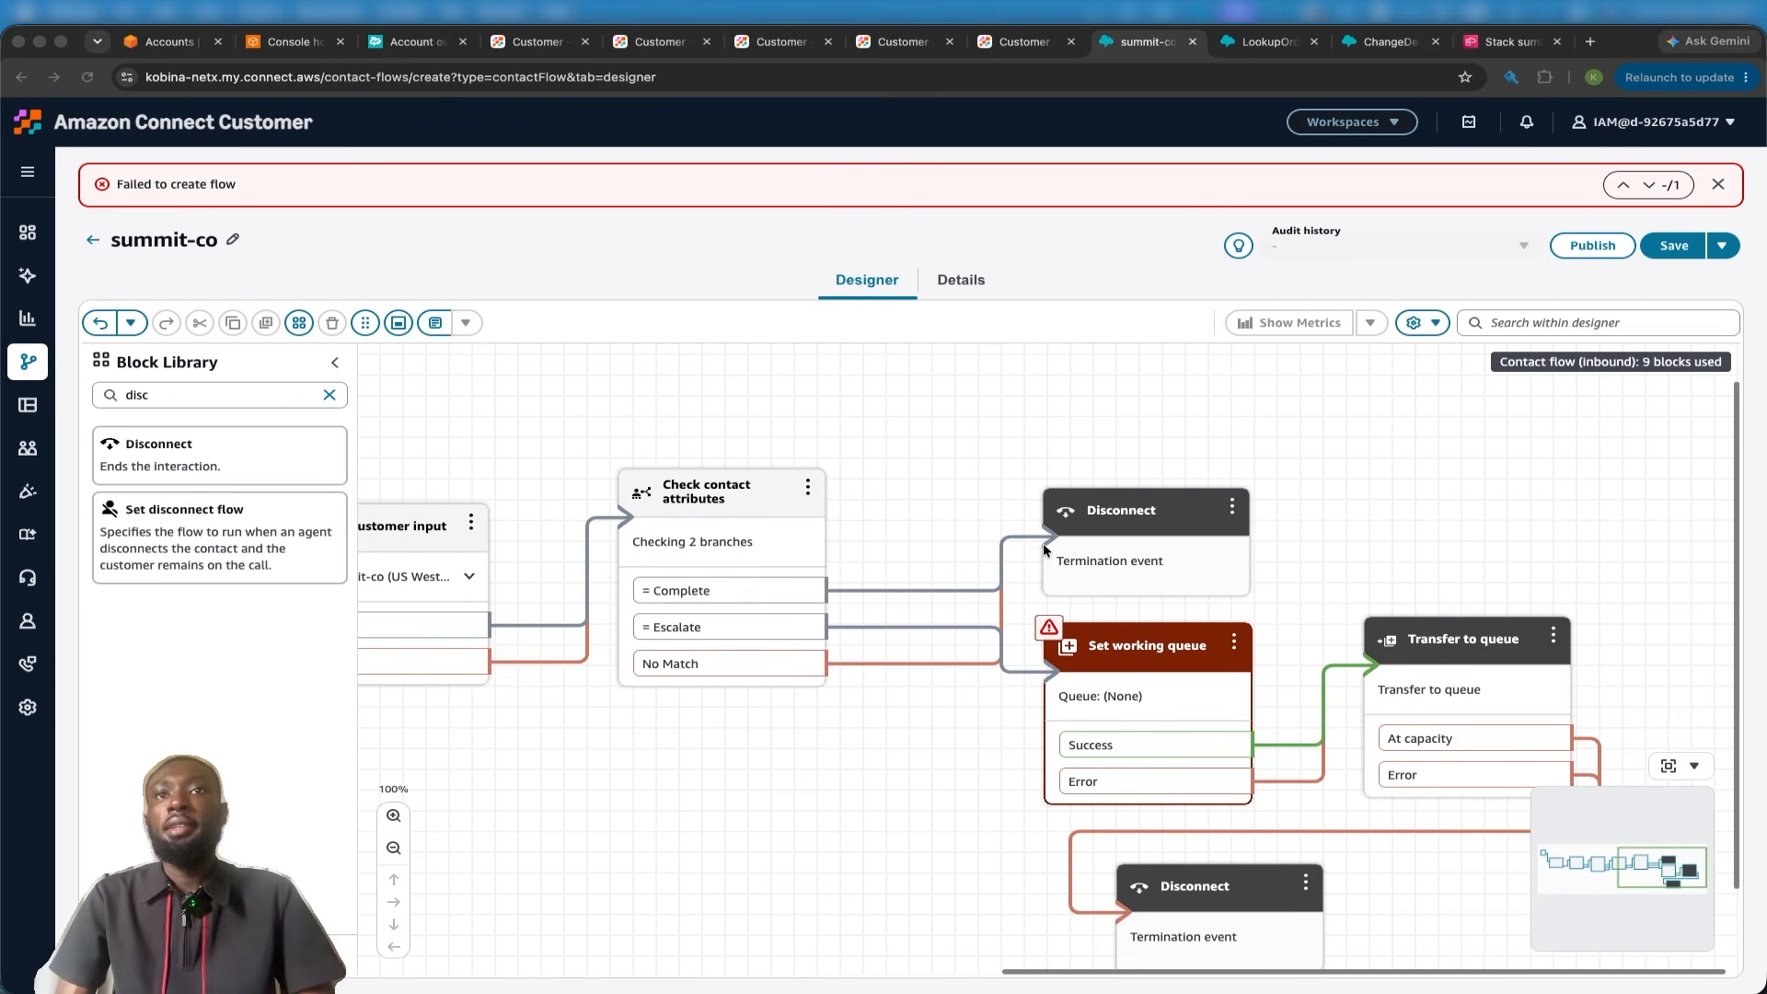
left_click(1112, 665)
left_click(1130, 659)
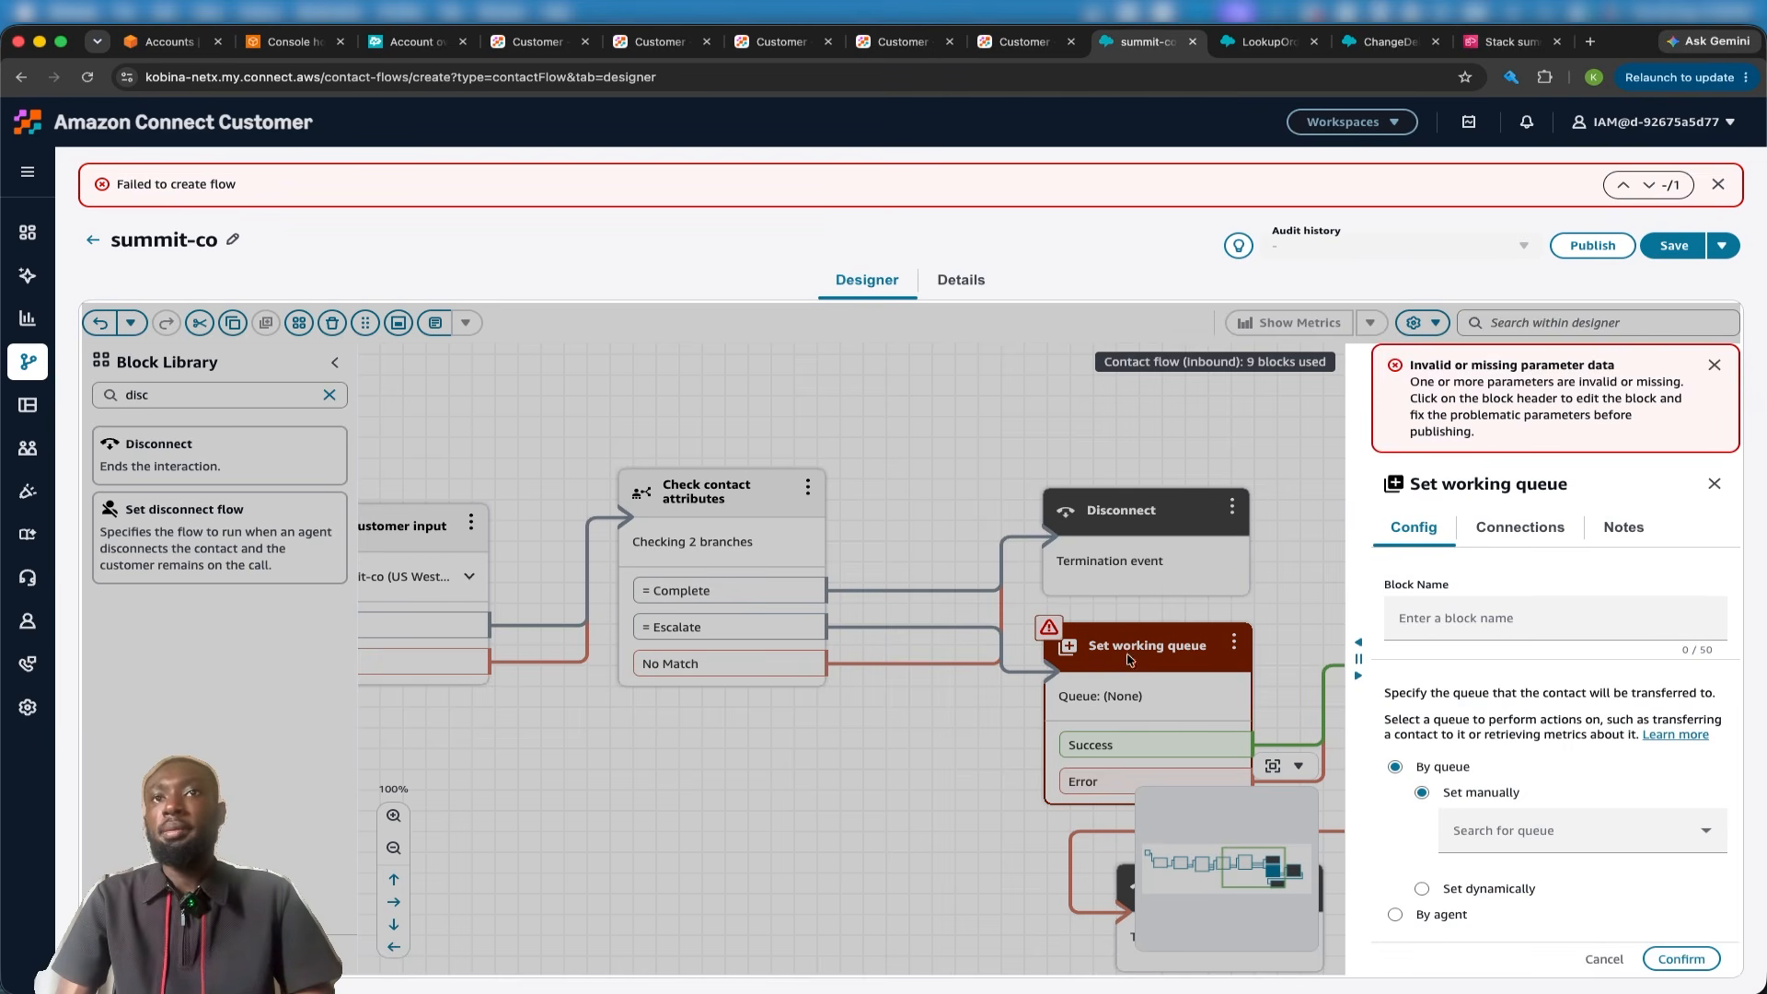
left_click(1499, 833)
left_click(1483, 876)
scroll(1643, 939, "down", 1)
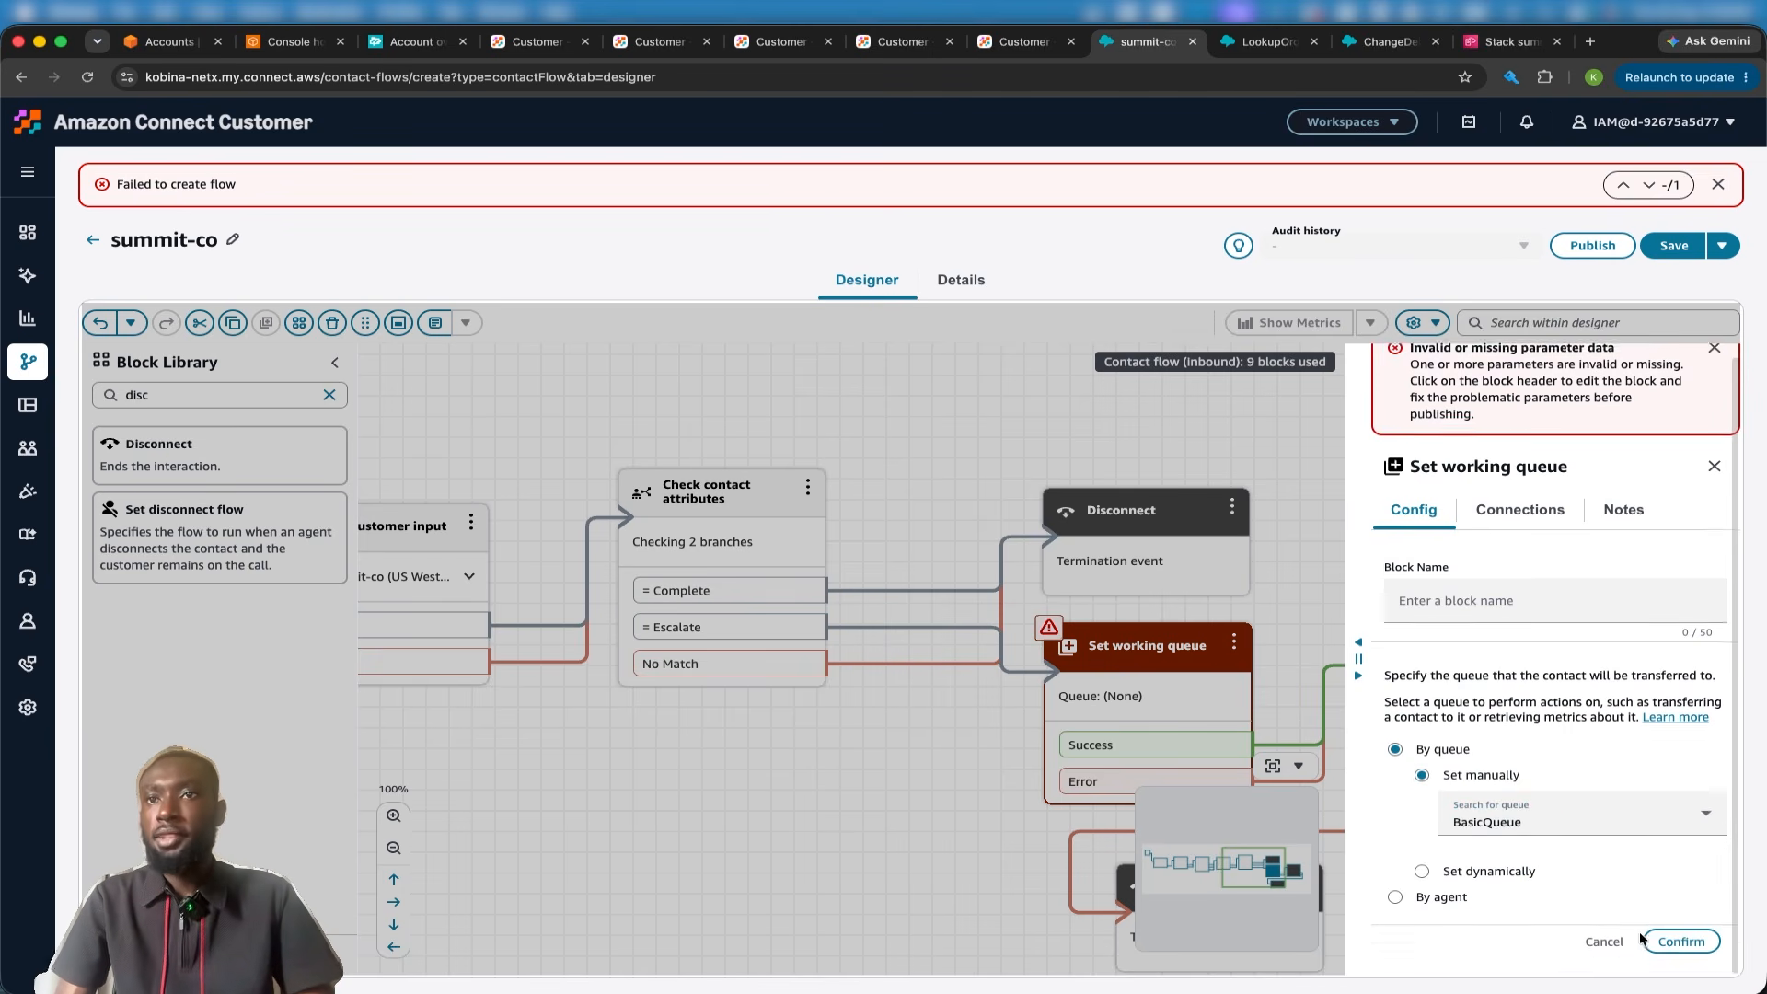
left_click(1664, 940)
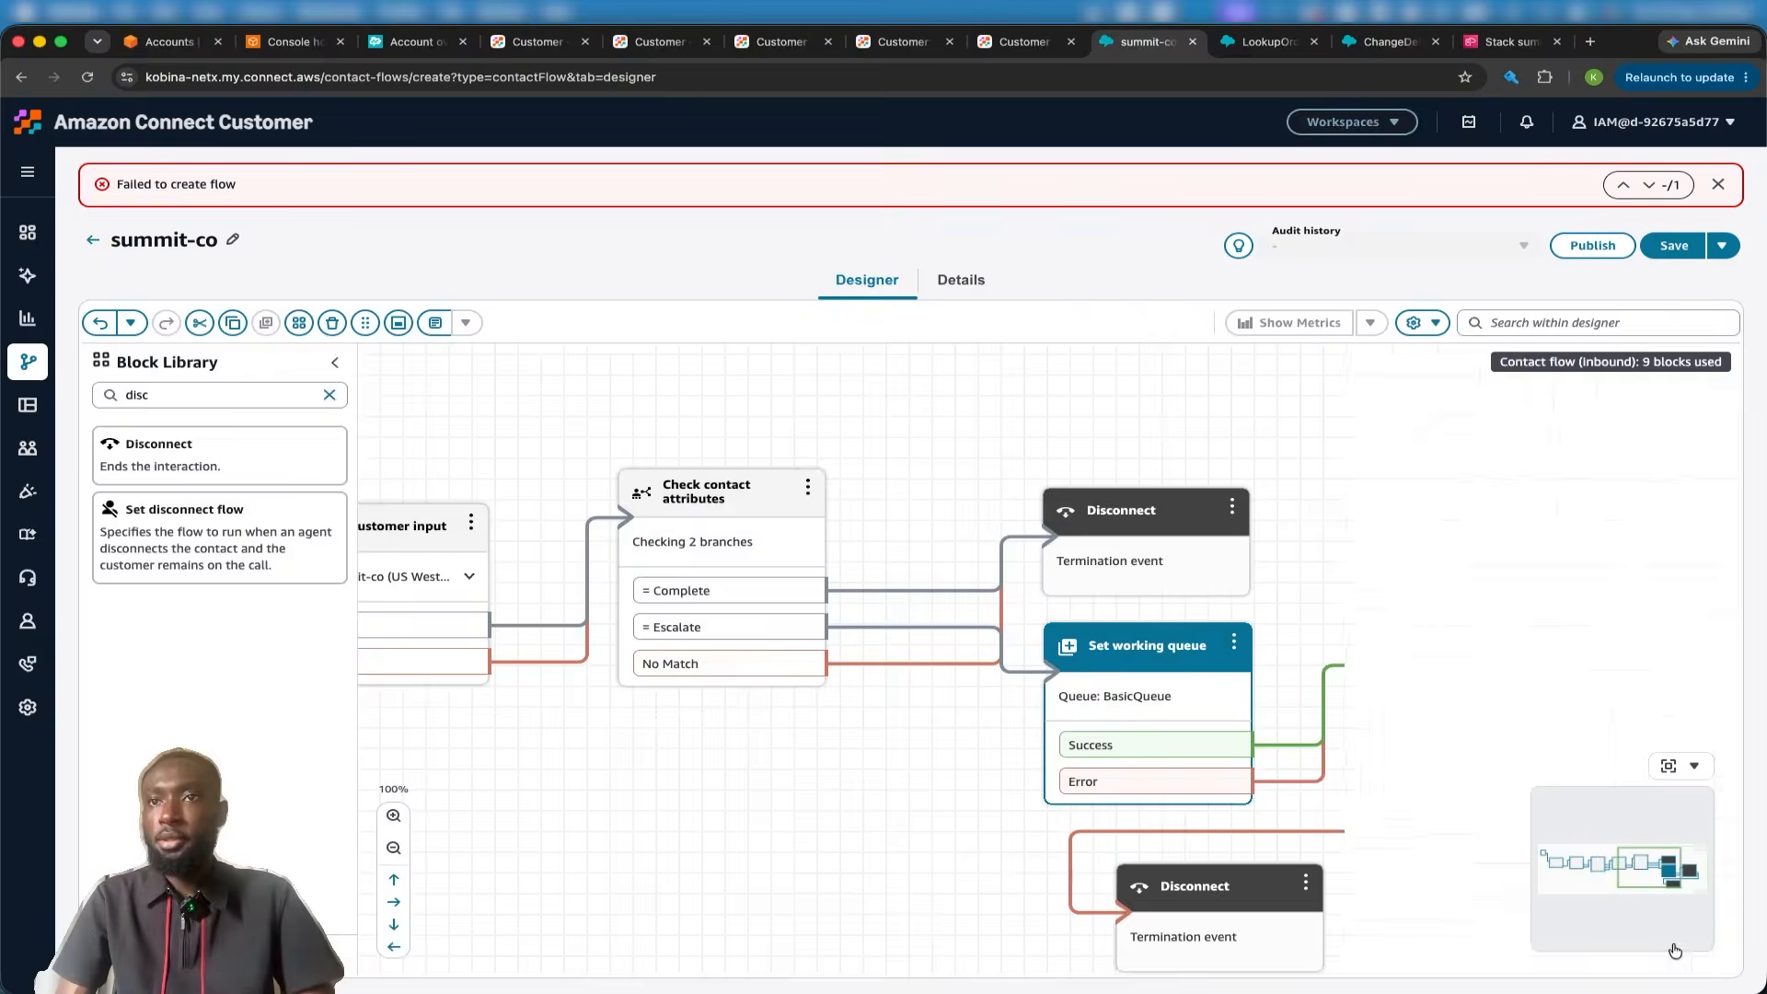
left_click(1579, 247)
left_click(1087, 623)
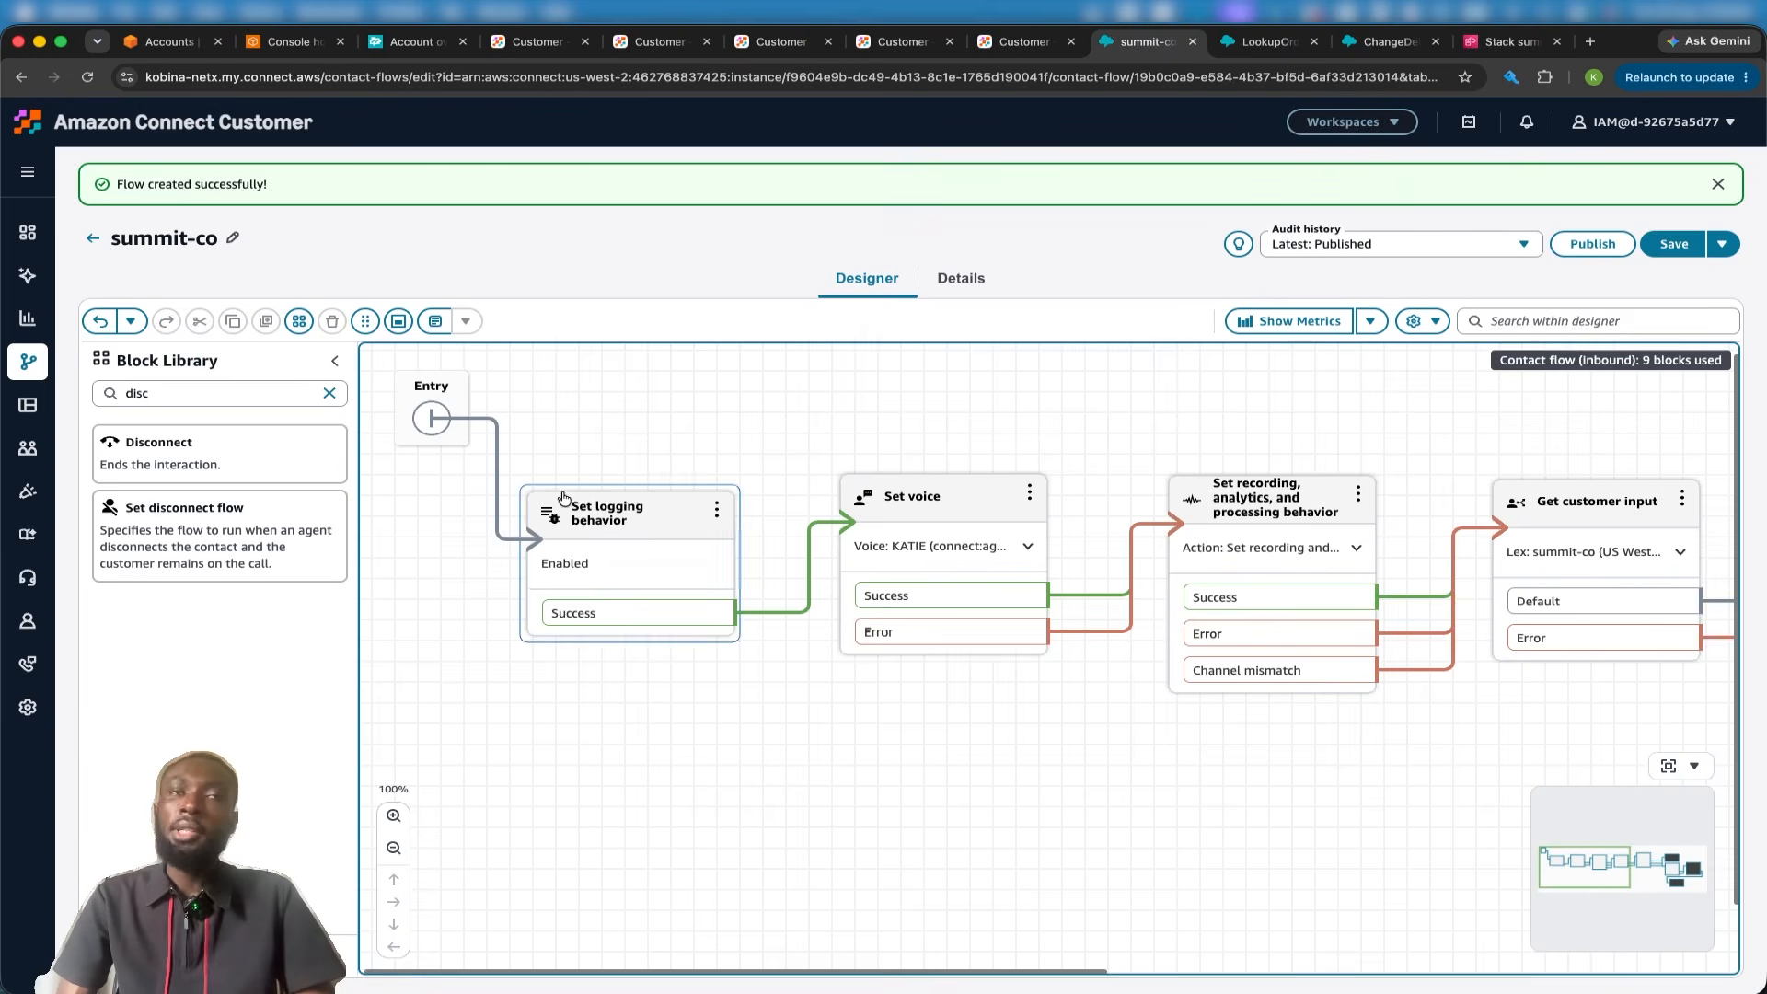
Open the Phone numbers page for the Connect instance in a new browser tab and switch to it
mouse_move(35, 629)
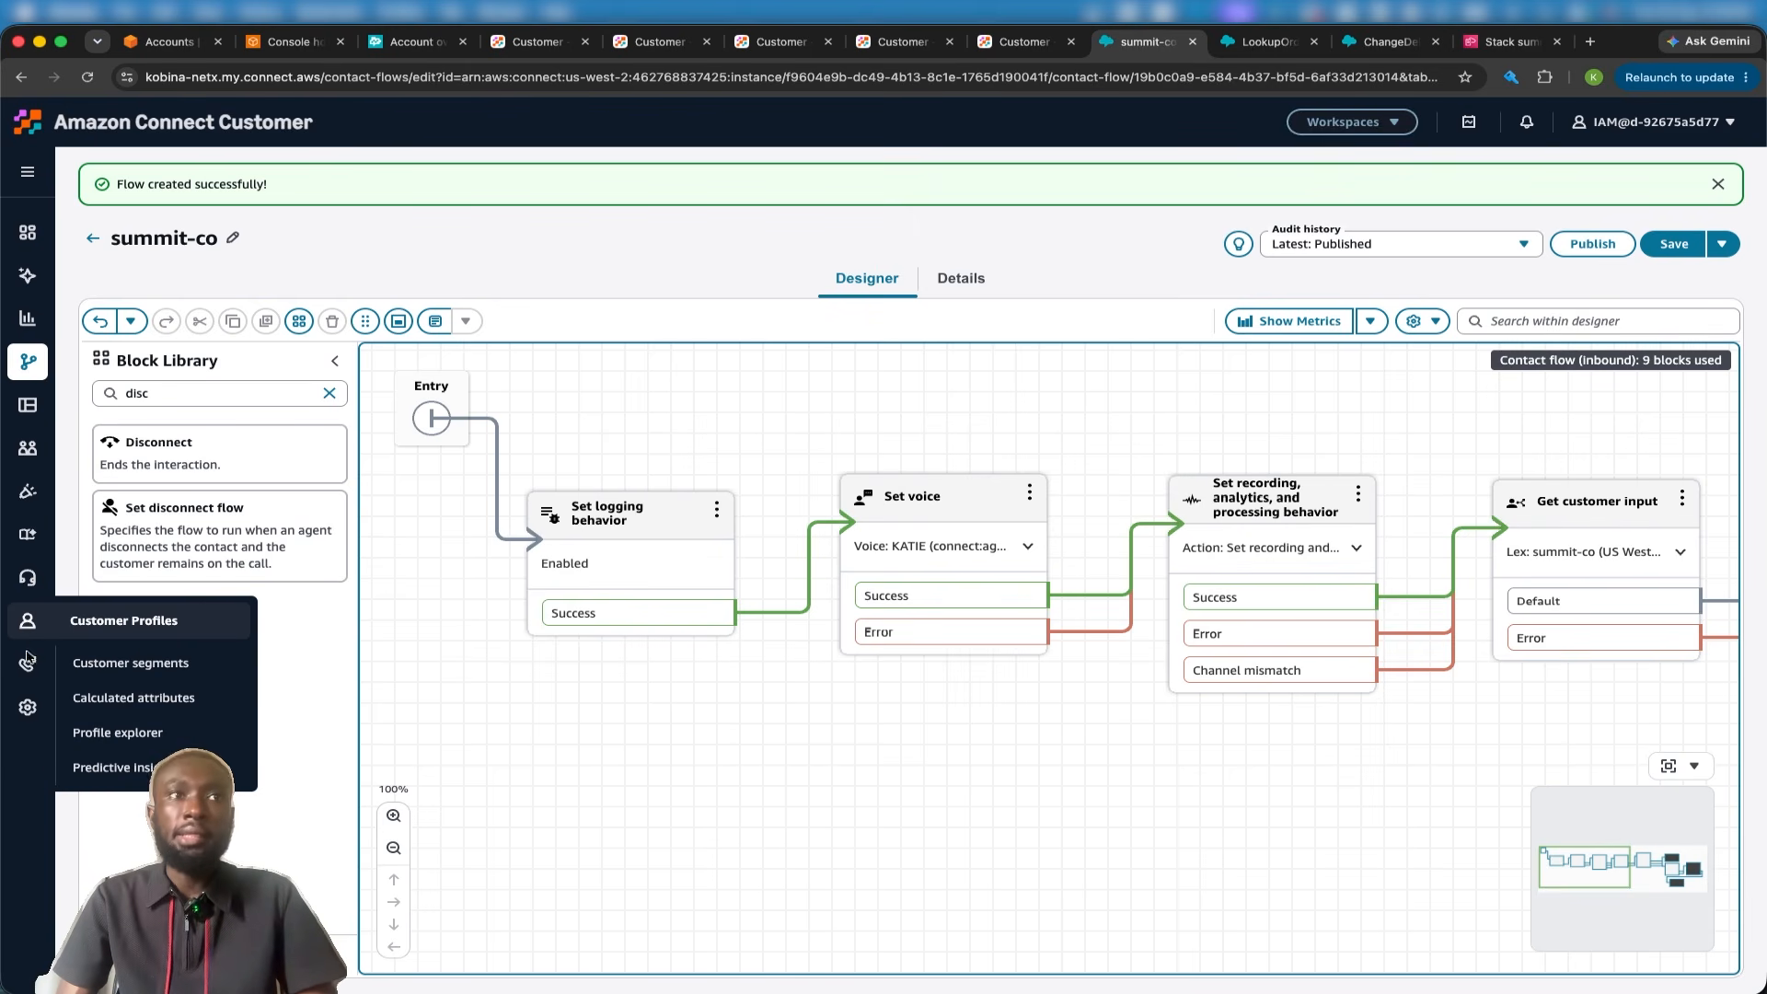
mouse_move(28, 661)
right_click(118, 706)
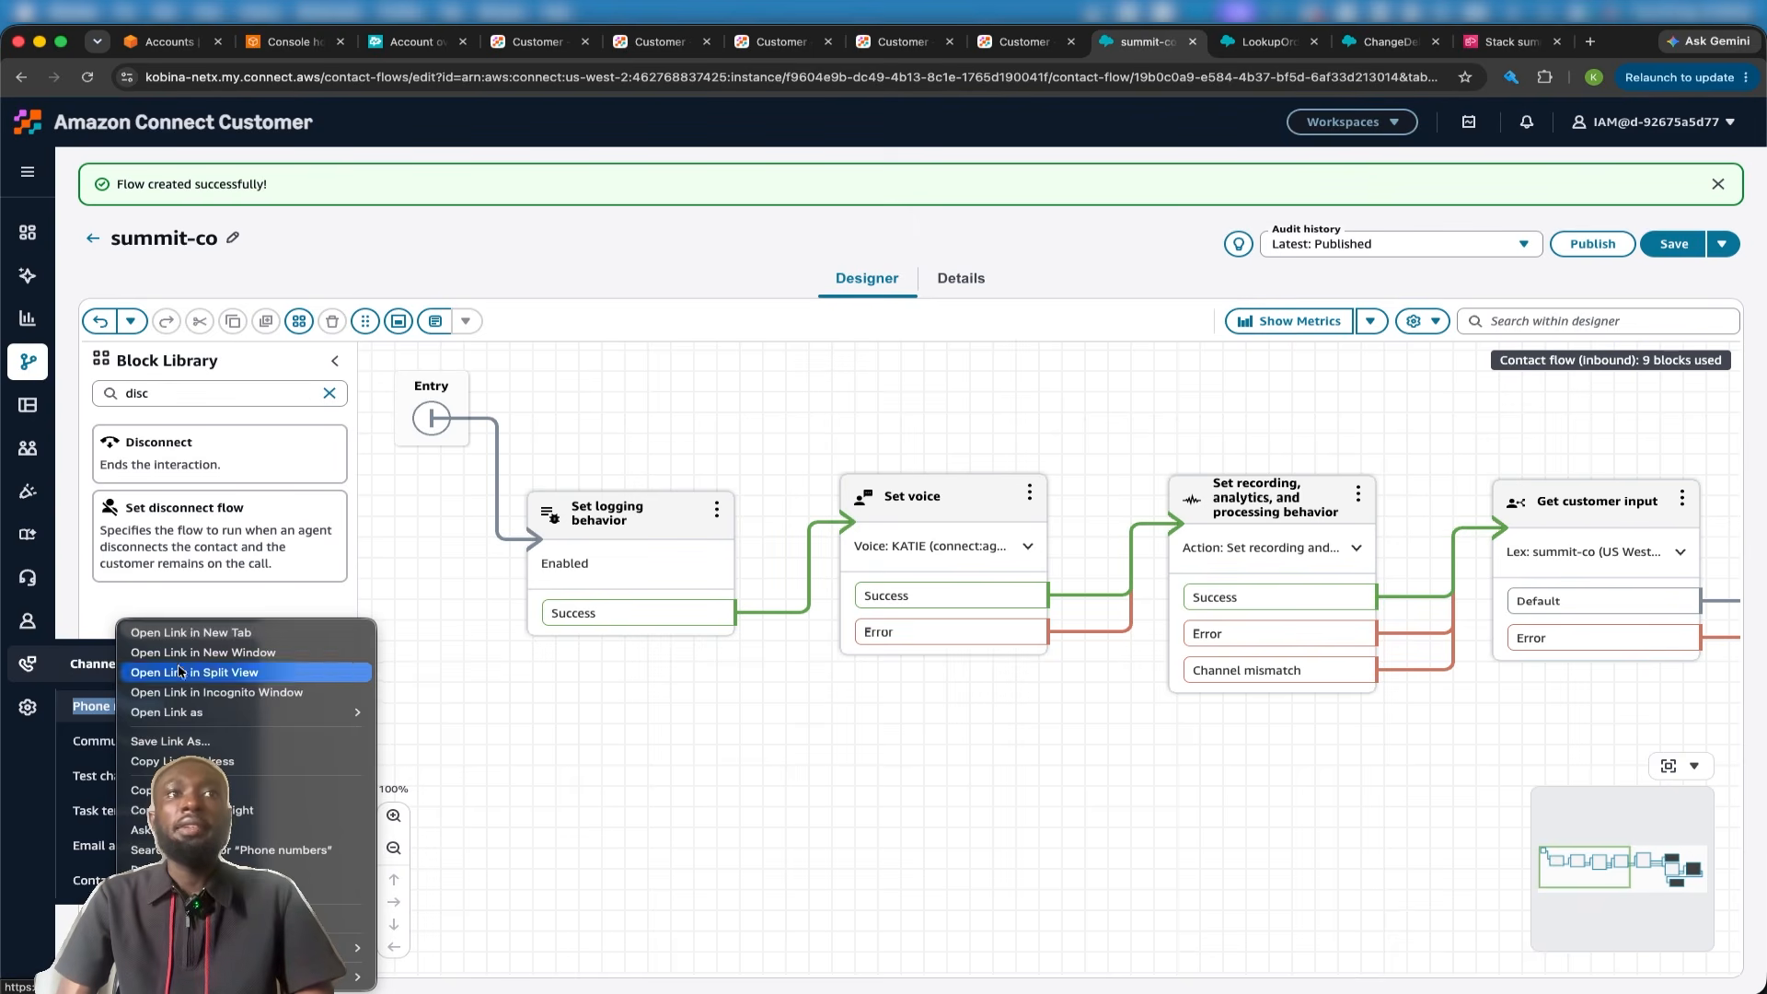
left_click(184, 633)
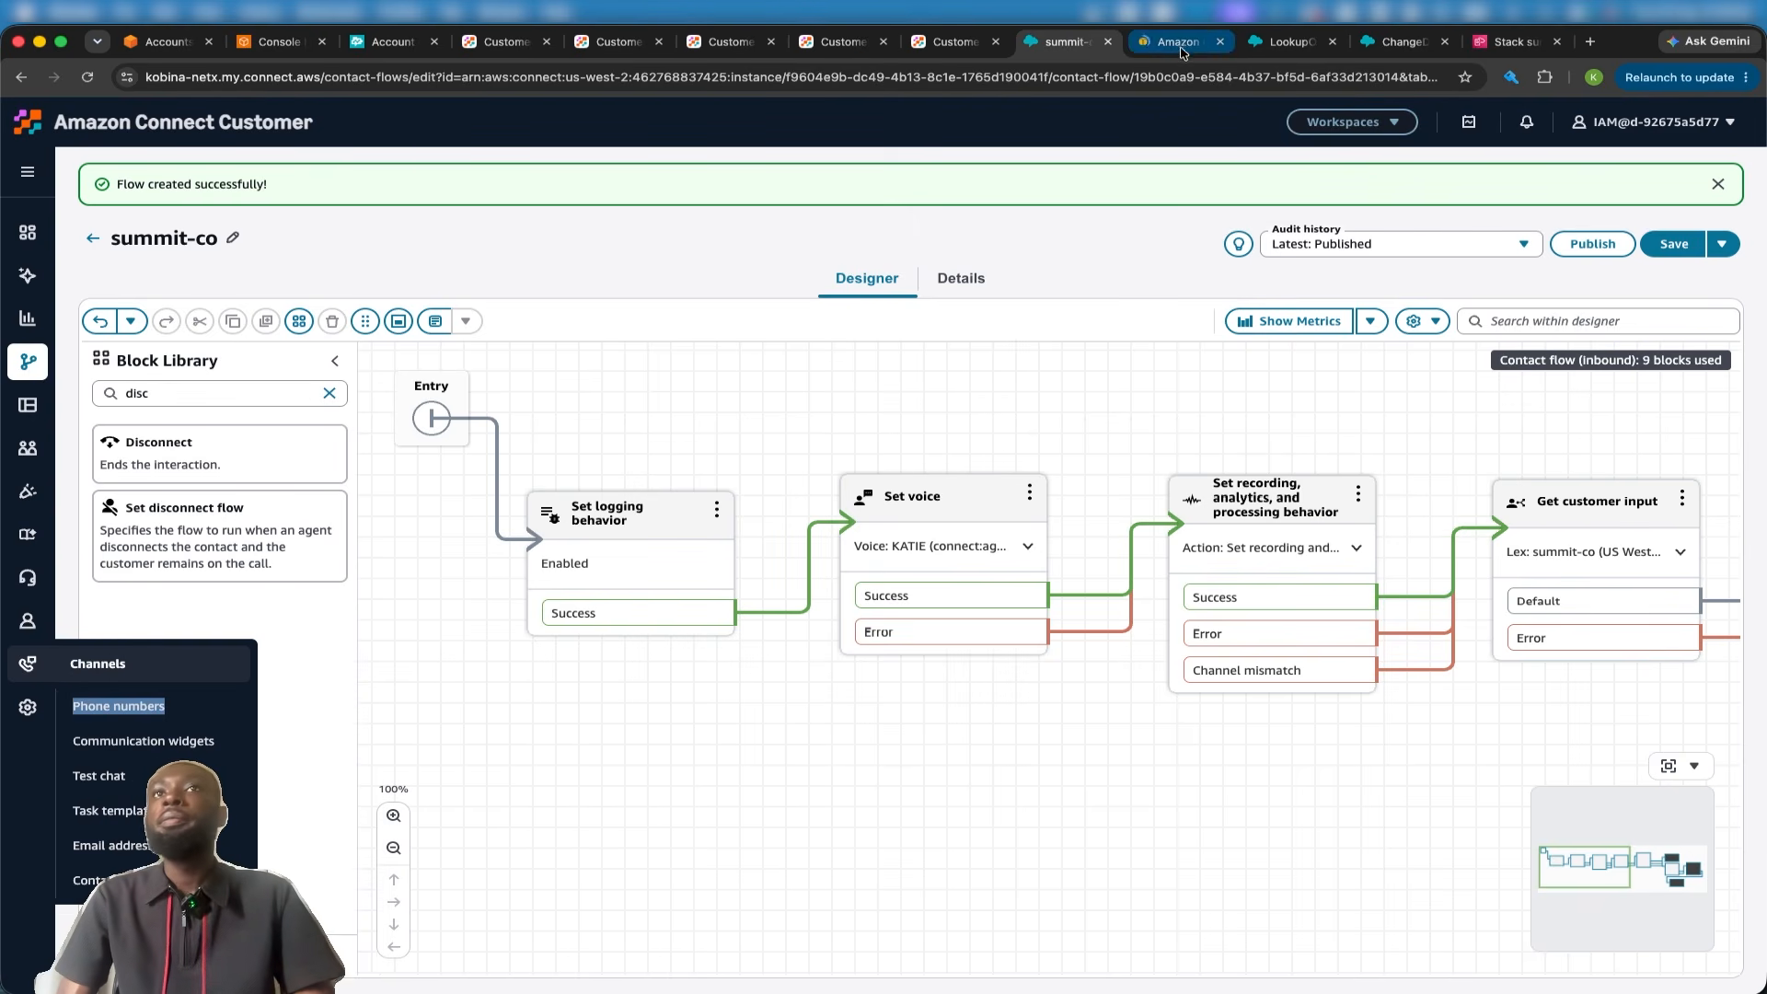
left_click(1181, 48)
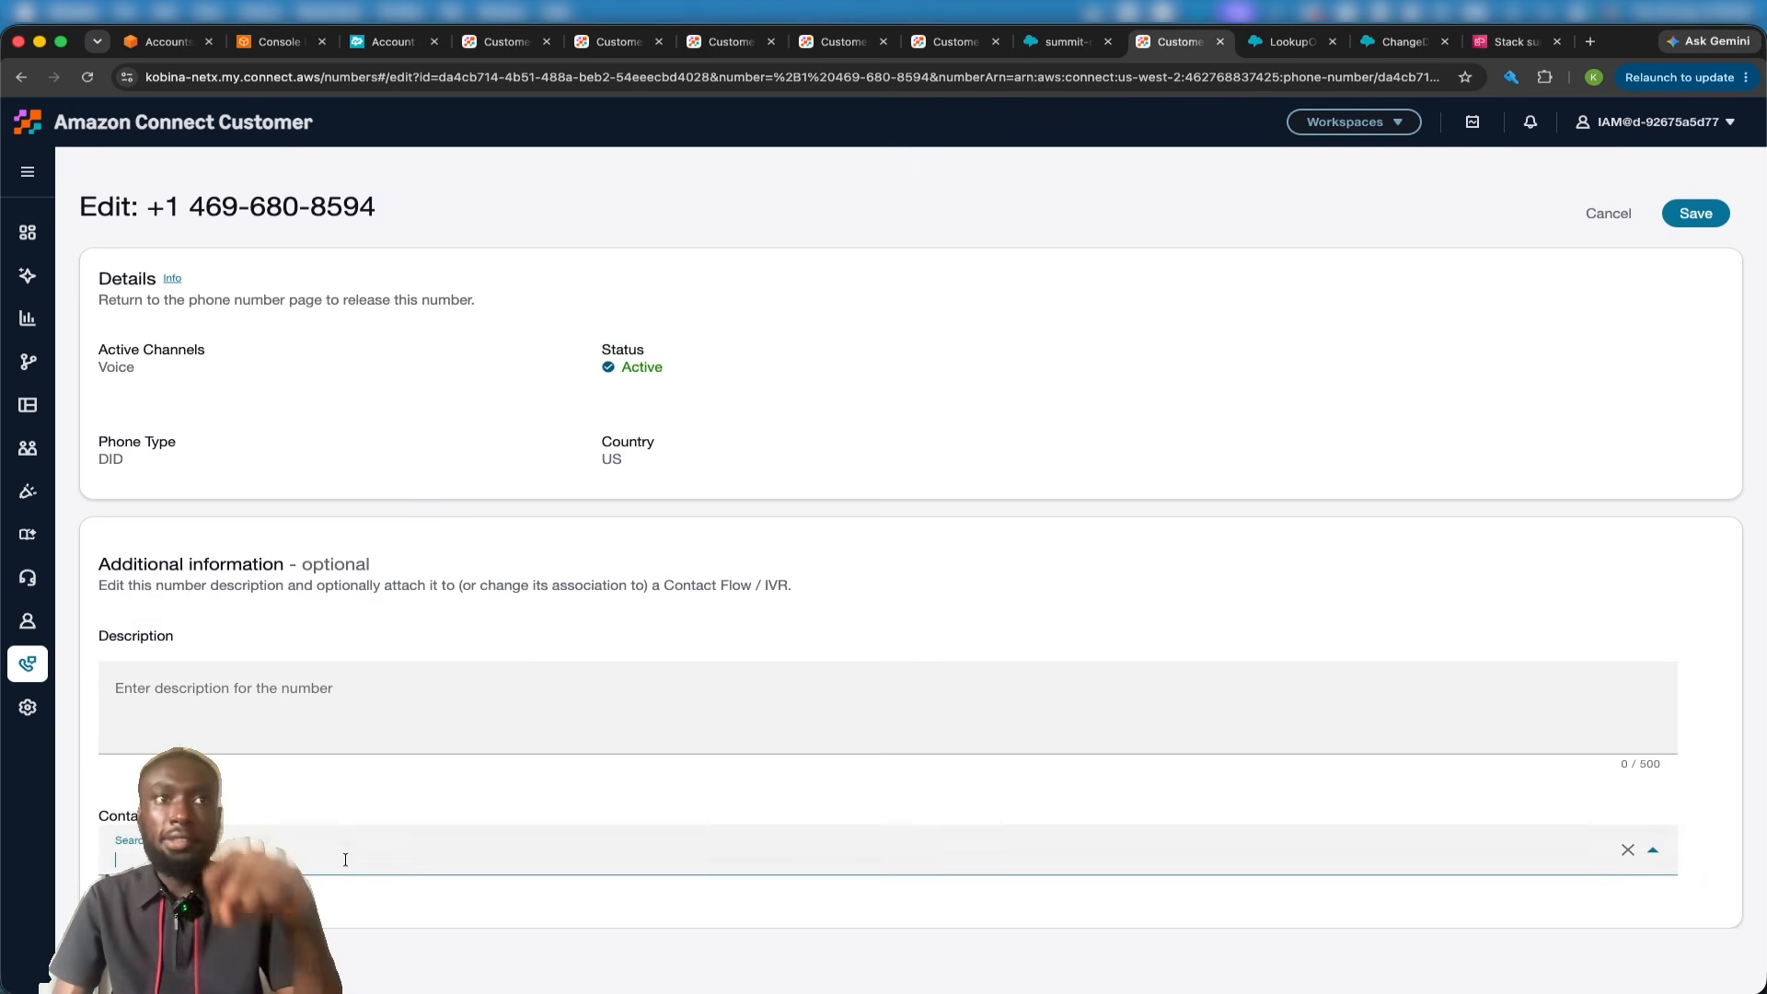
Attach the summit-co contact flow to the active US voice DID number and save the number
left_click(343, 856)
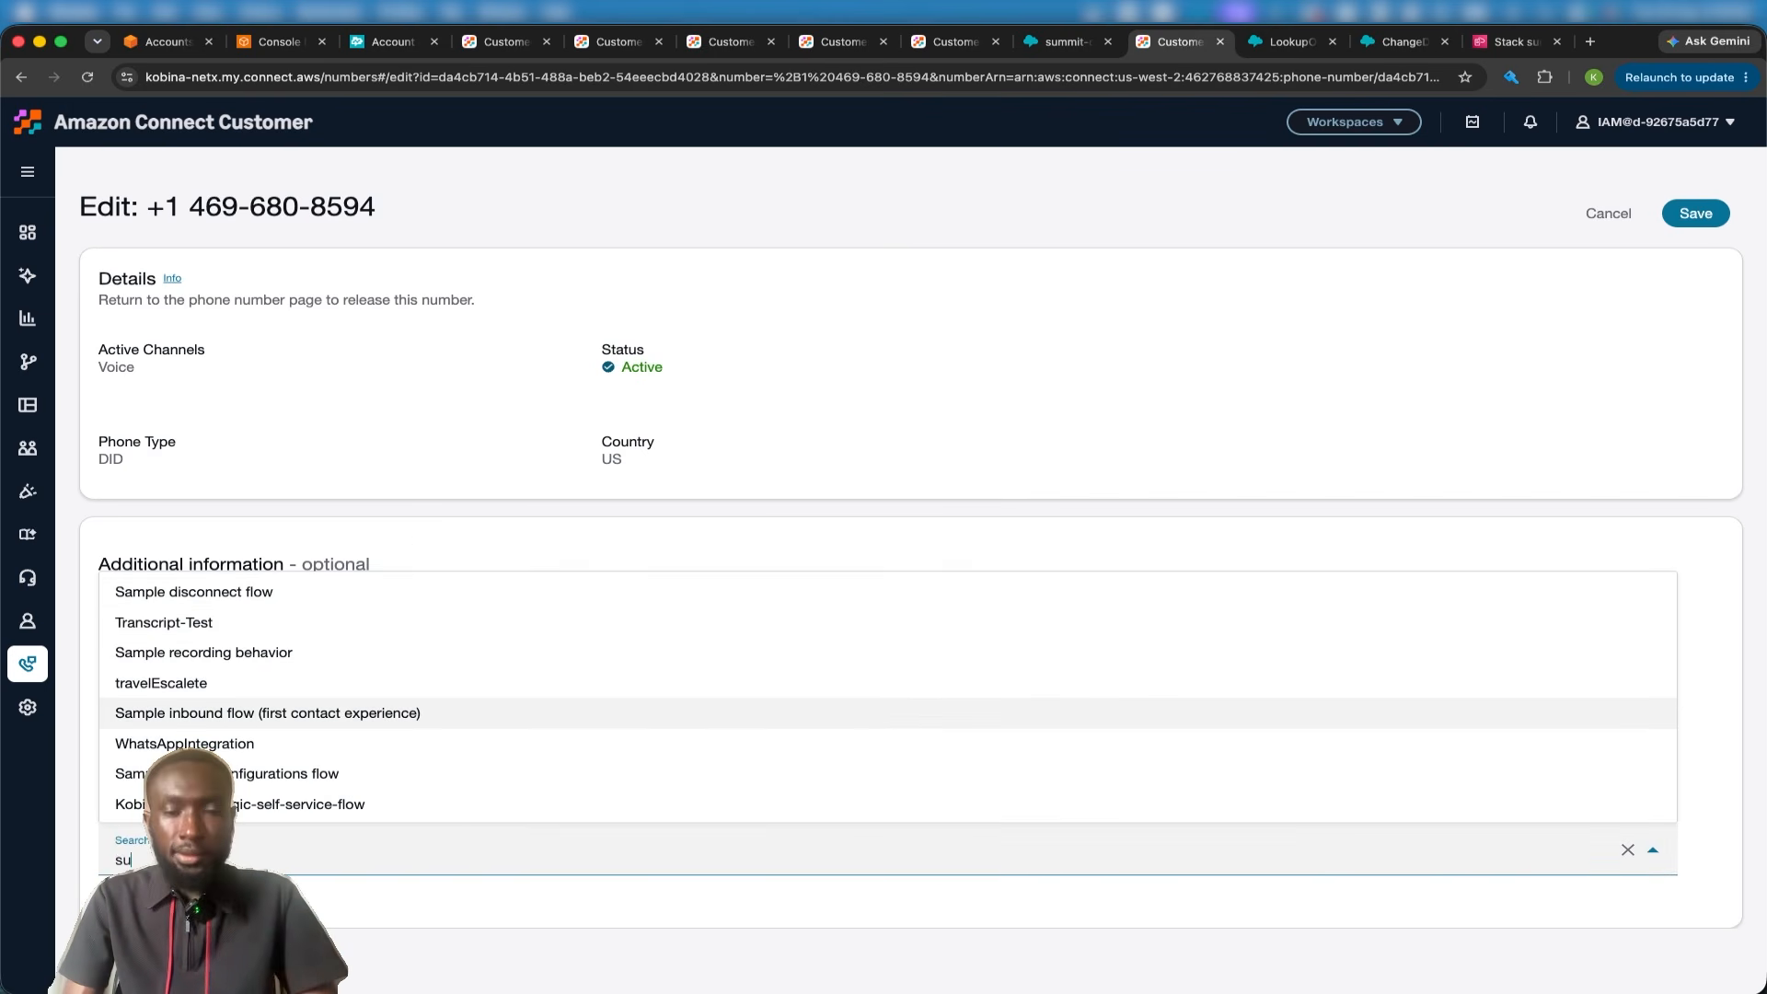
type("su")
left_click(267, 897)
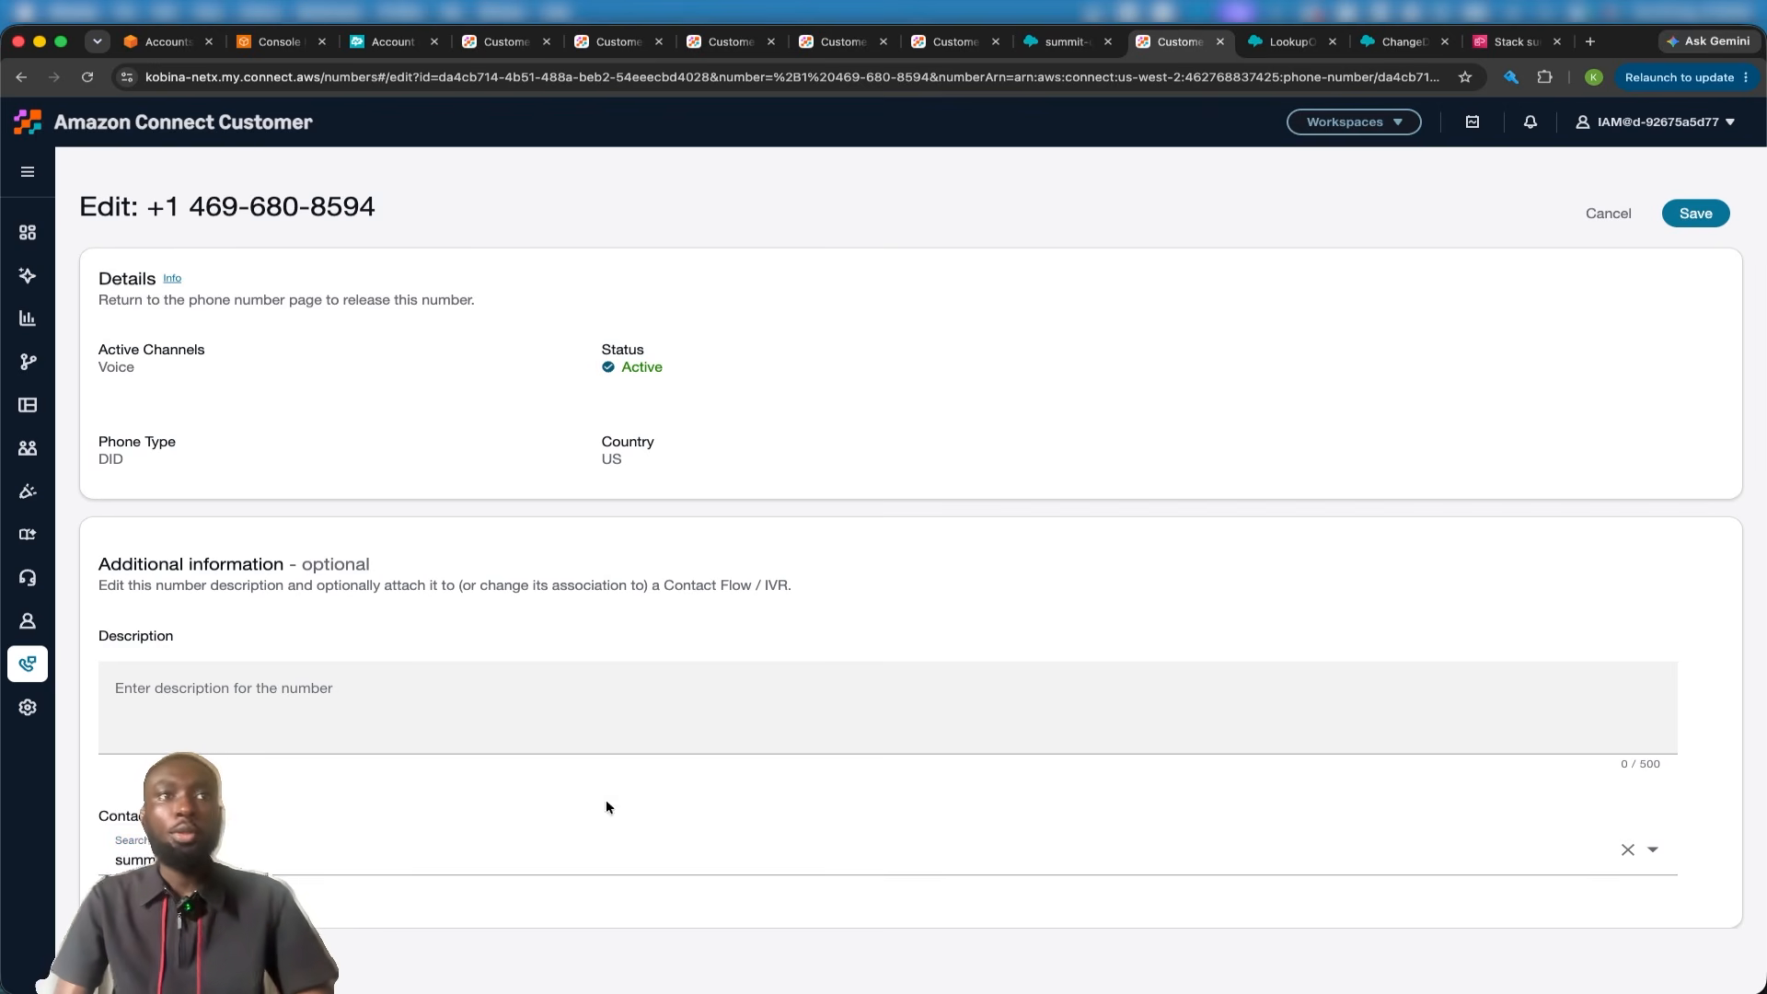
left_click(1696, 212)
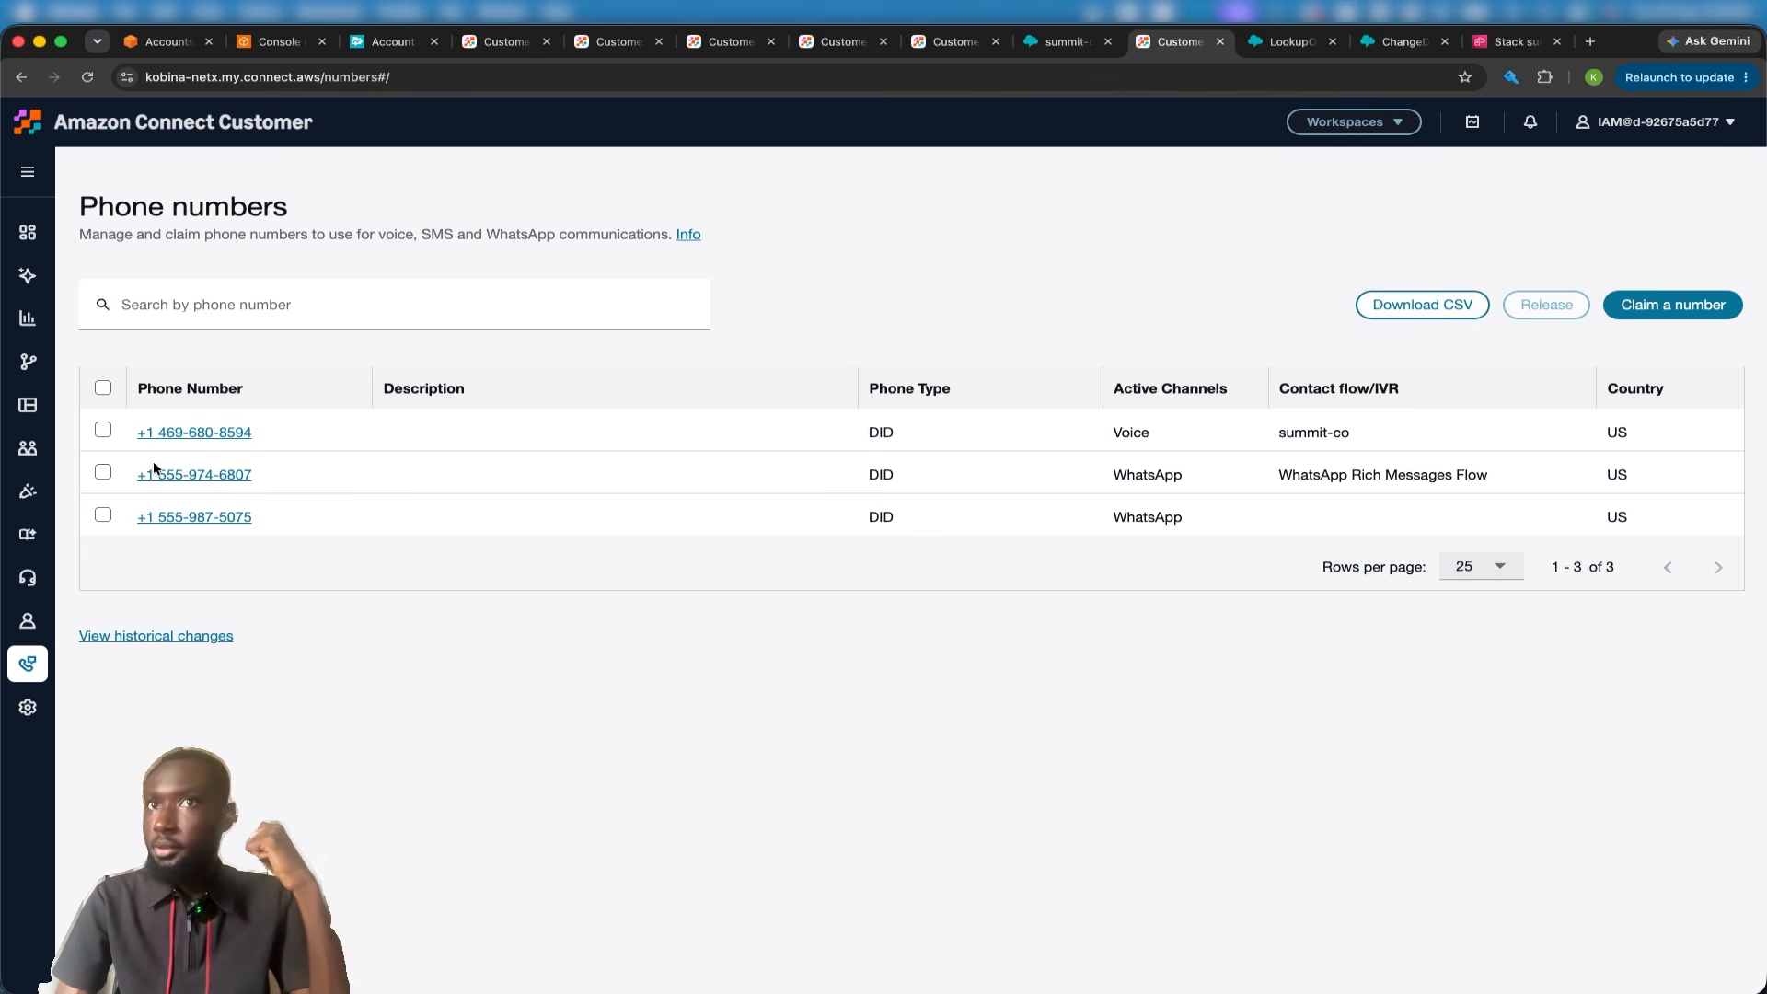
double_click(283, 417)
left_click(284, 416)
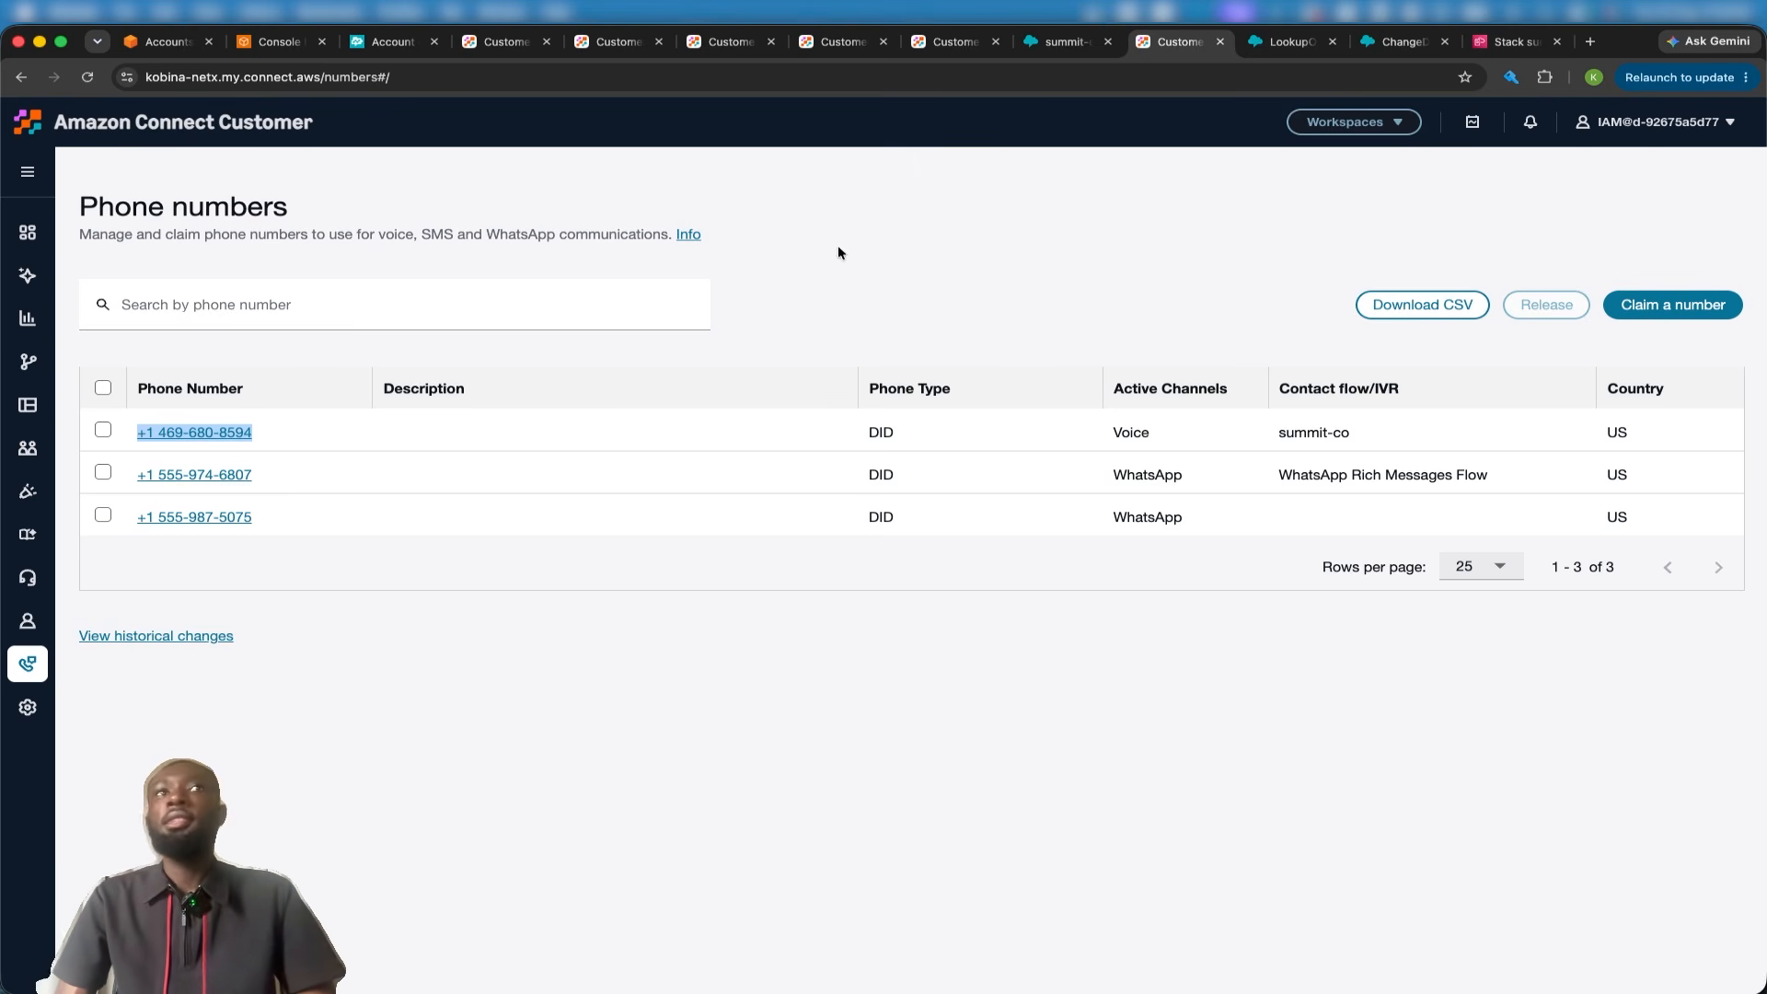
Switch to the AWS console and open DynamoDB in a new tab, showing the summit-orders table's items
left_click(281, 42)
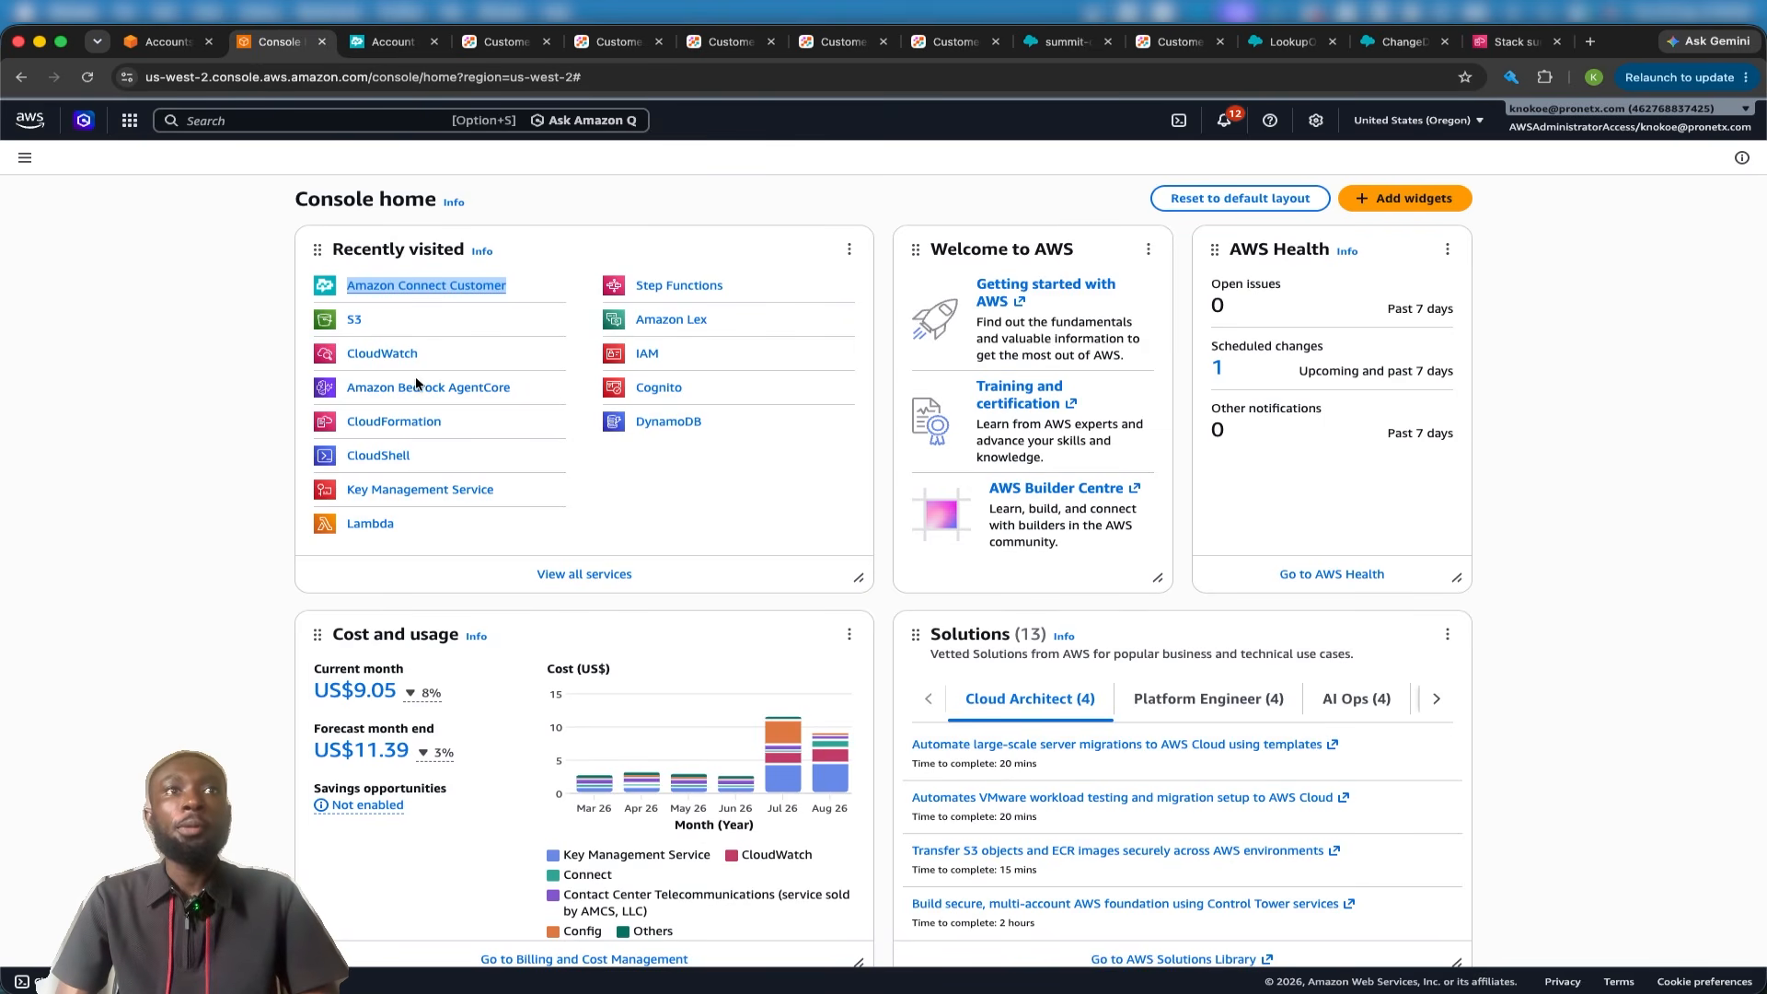
right_click(681, 424)
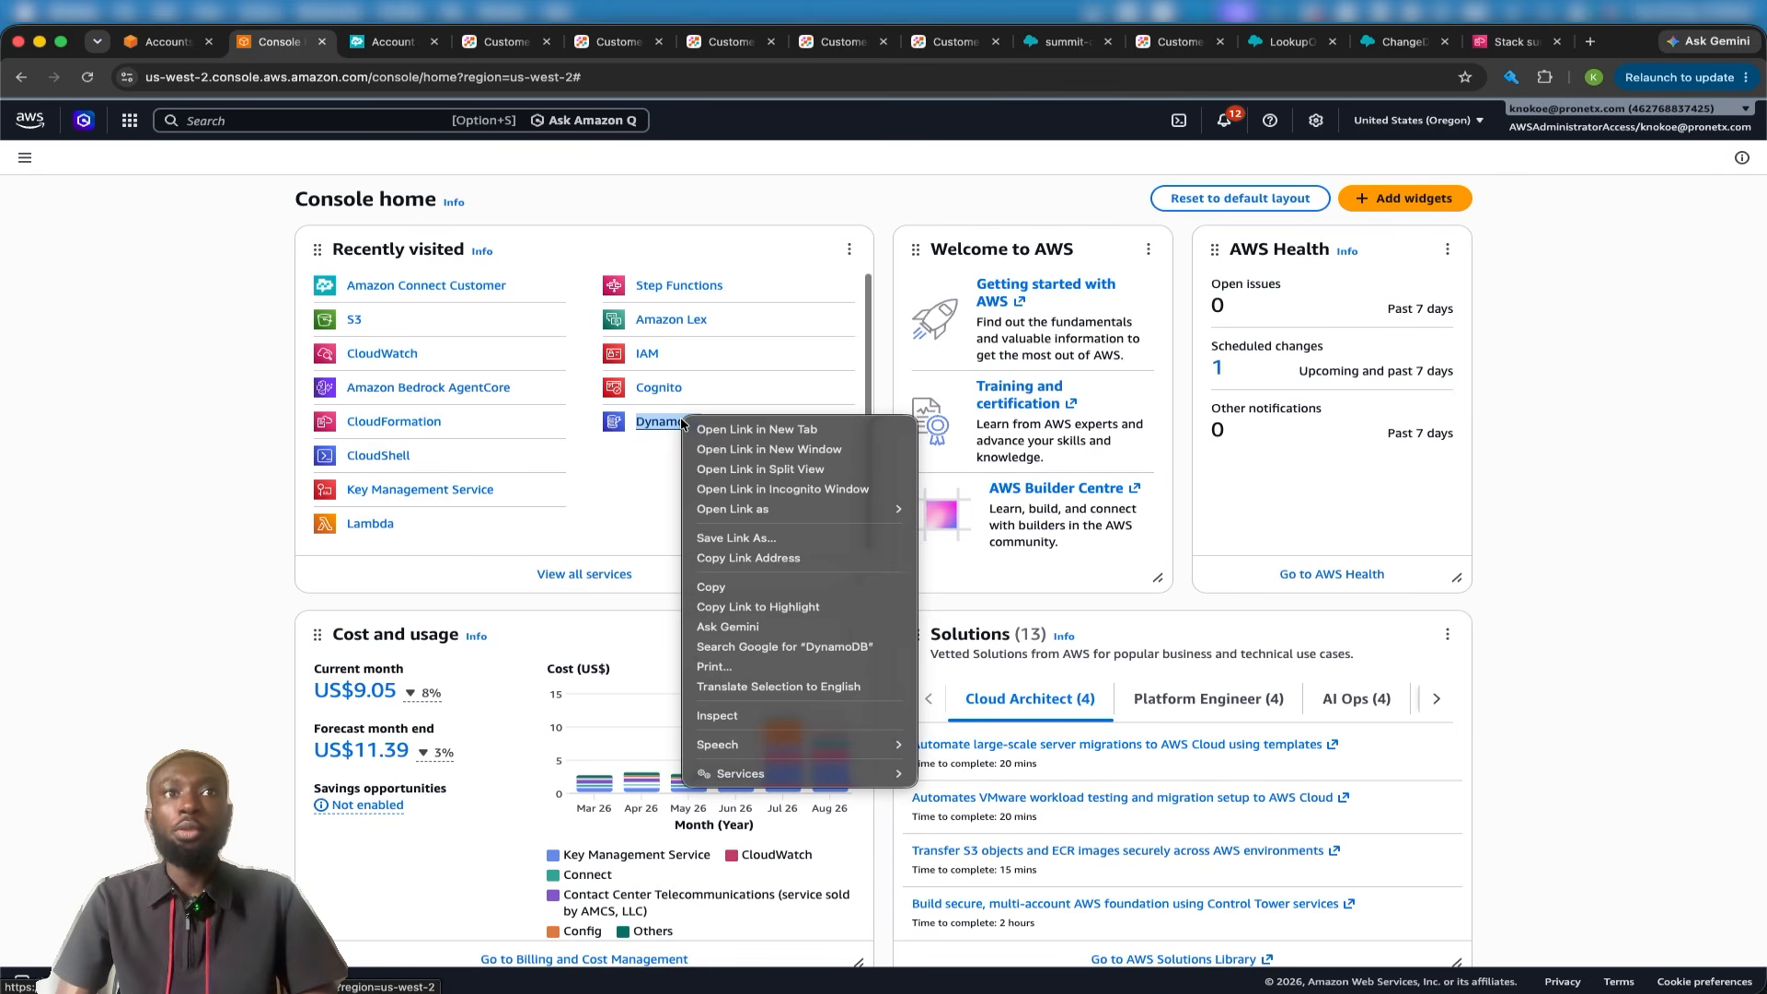
left_click(737, 429)
left_click(362, 48)
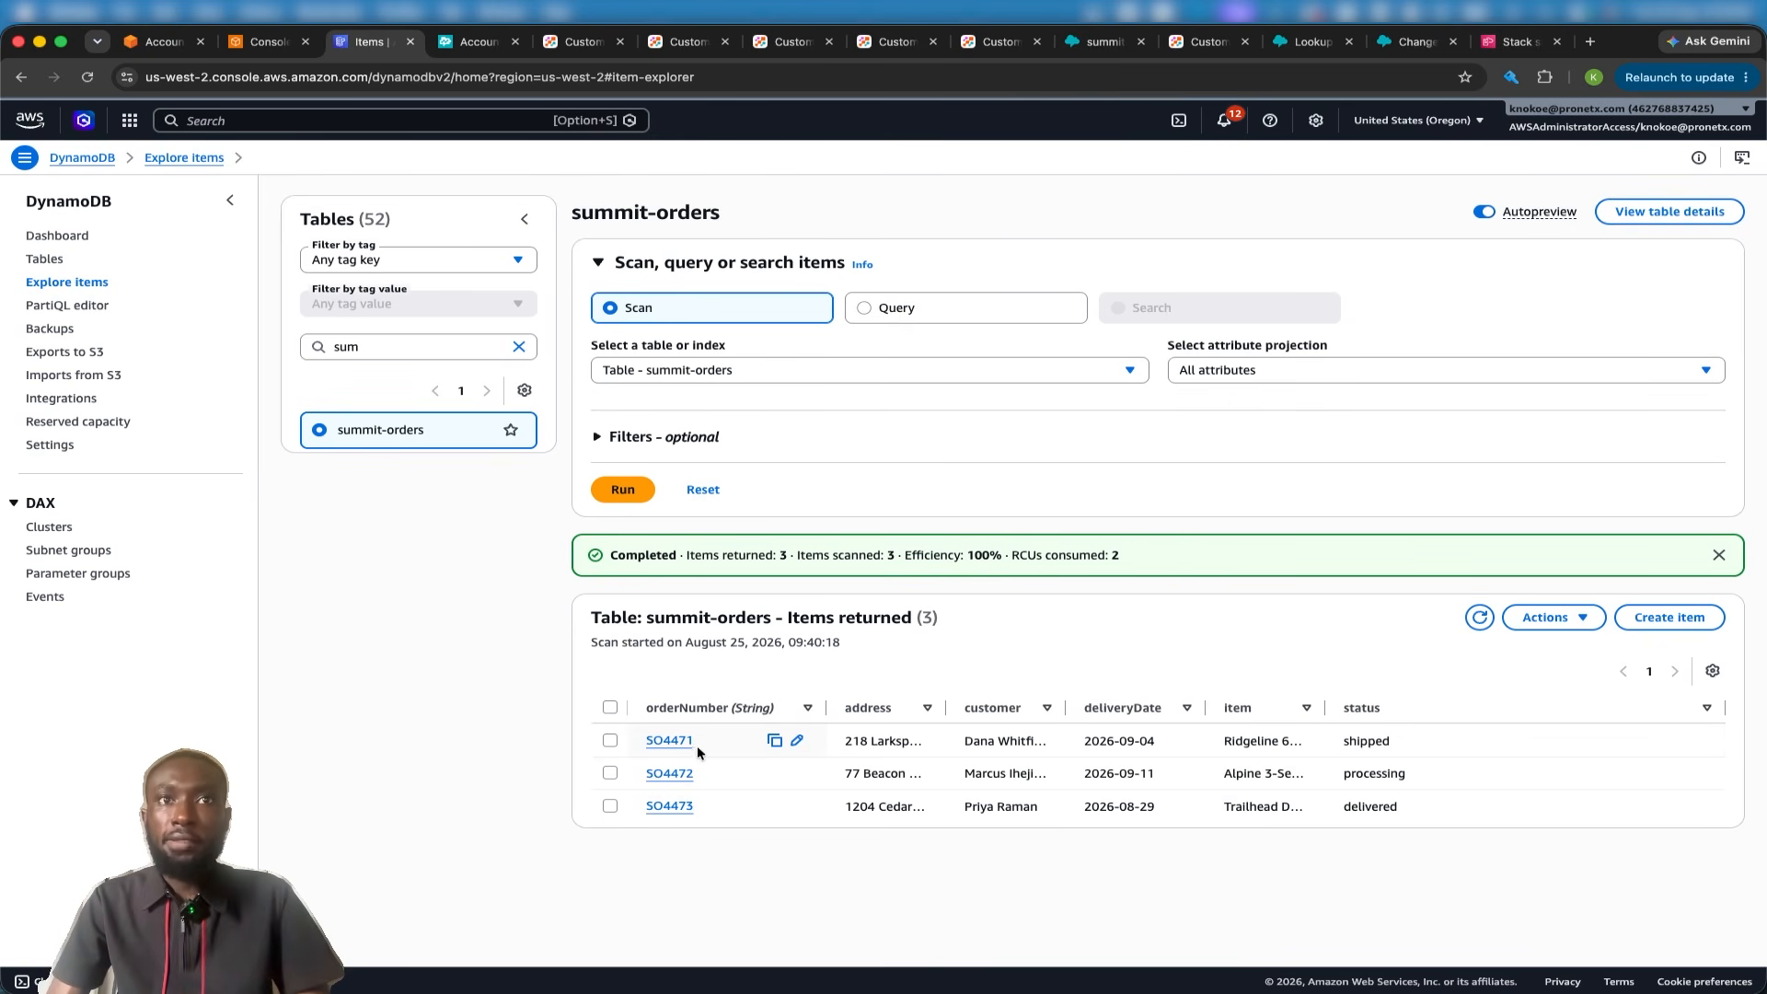
Examine the order numbers of the first two records in the summit-orders table
left_click_drag(622, 742, 699, 742)
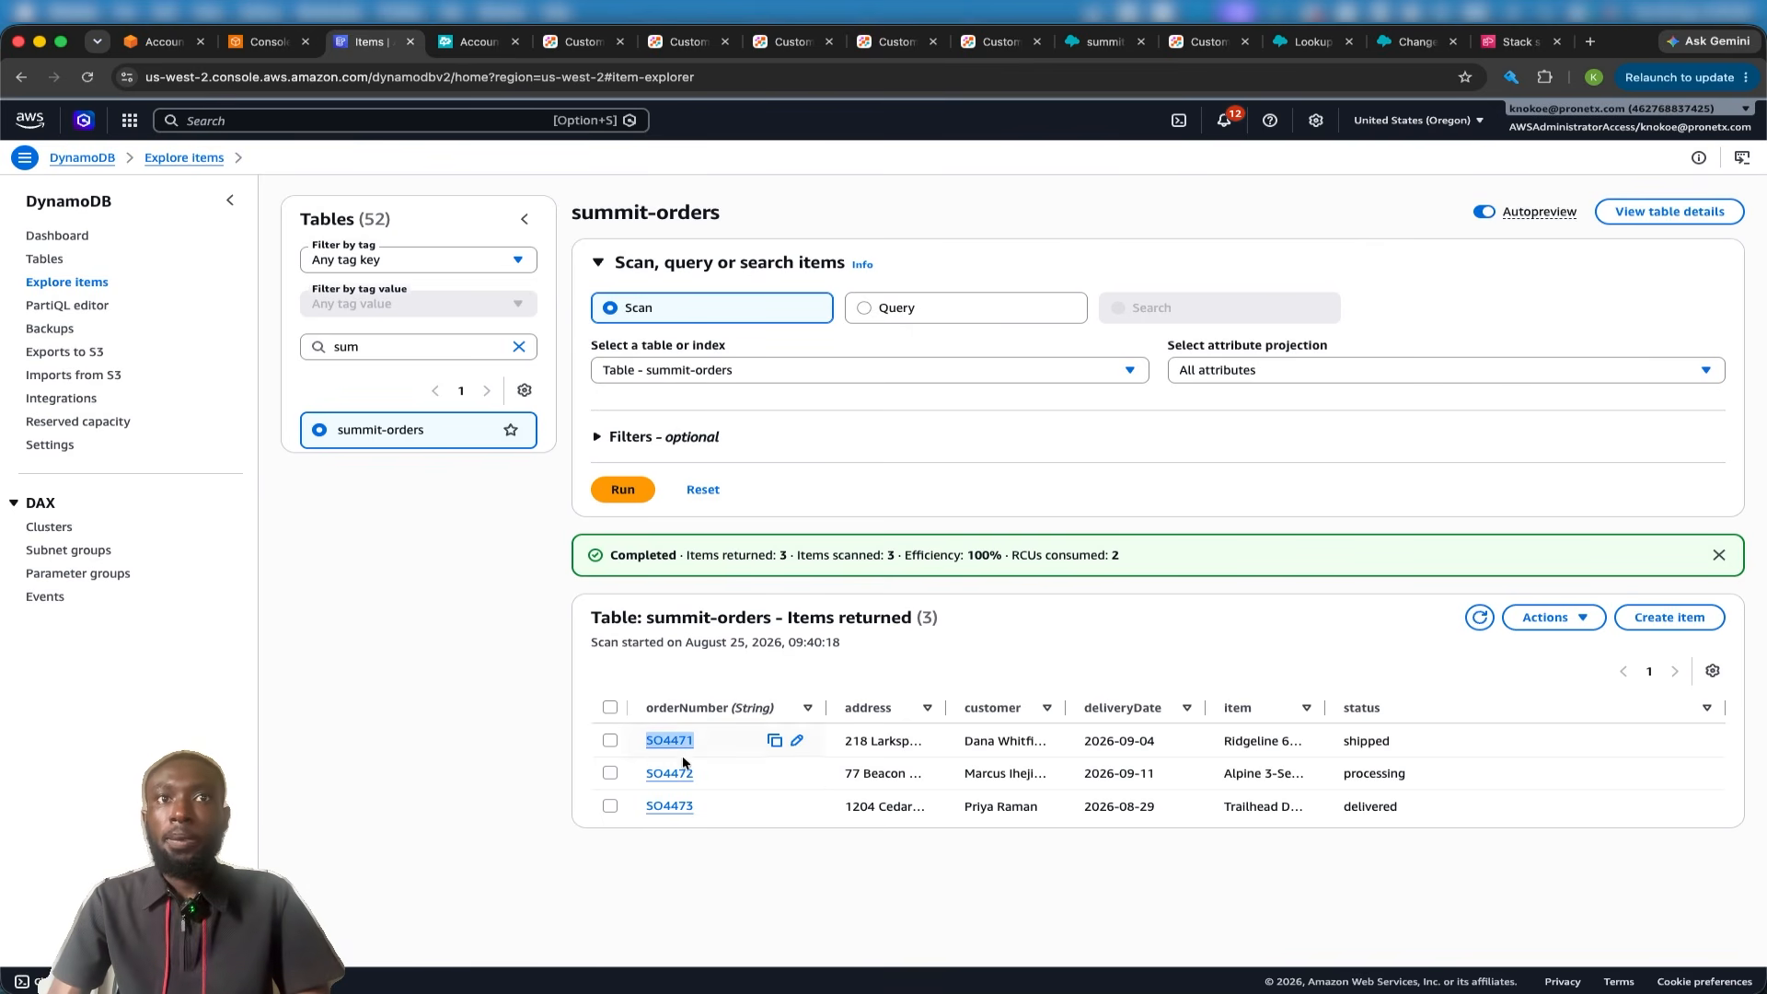
double_click(644, 780)
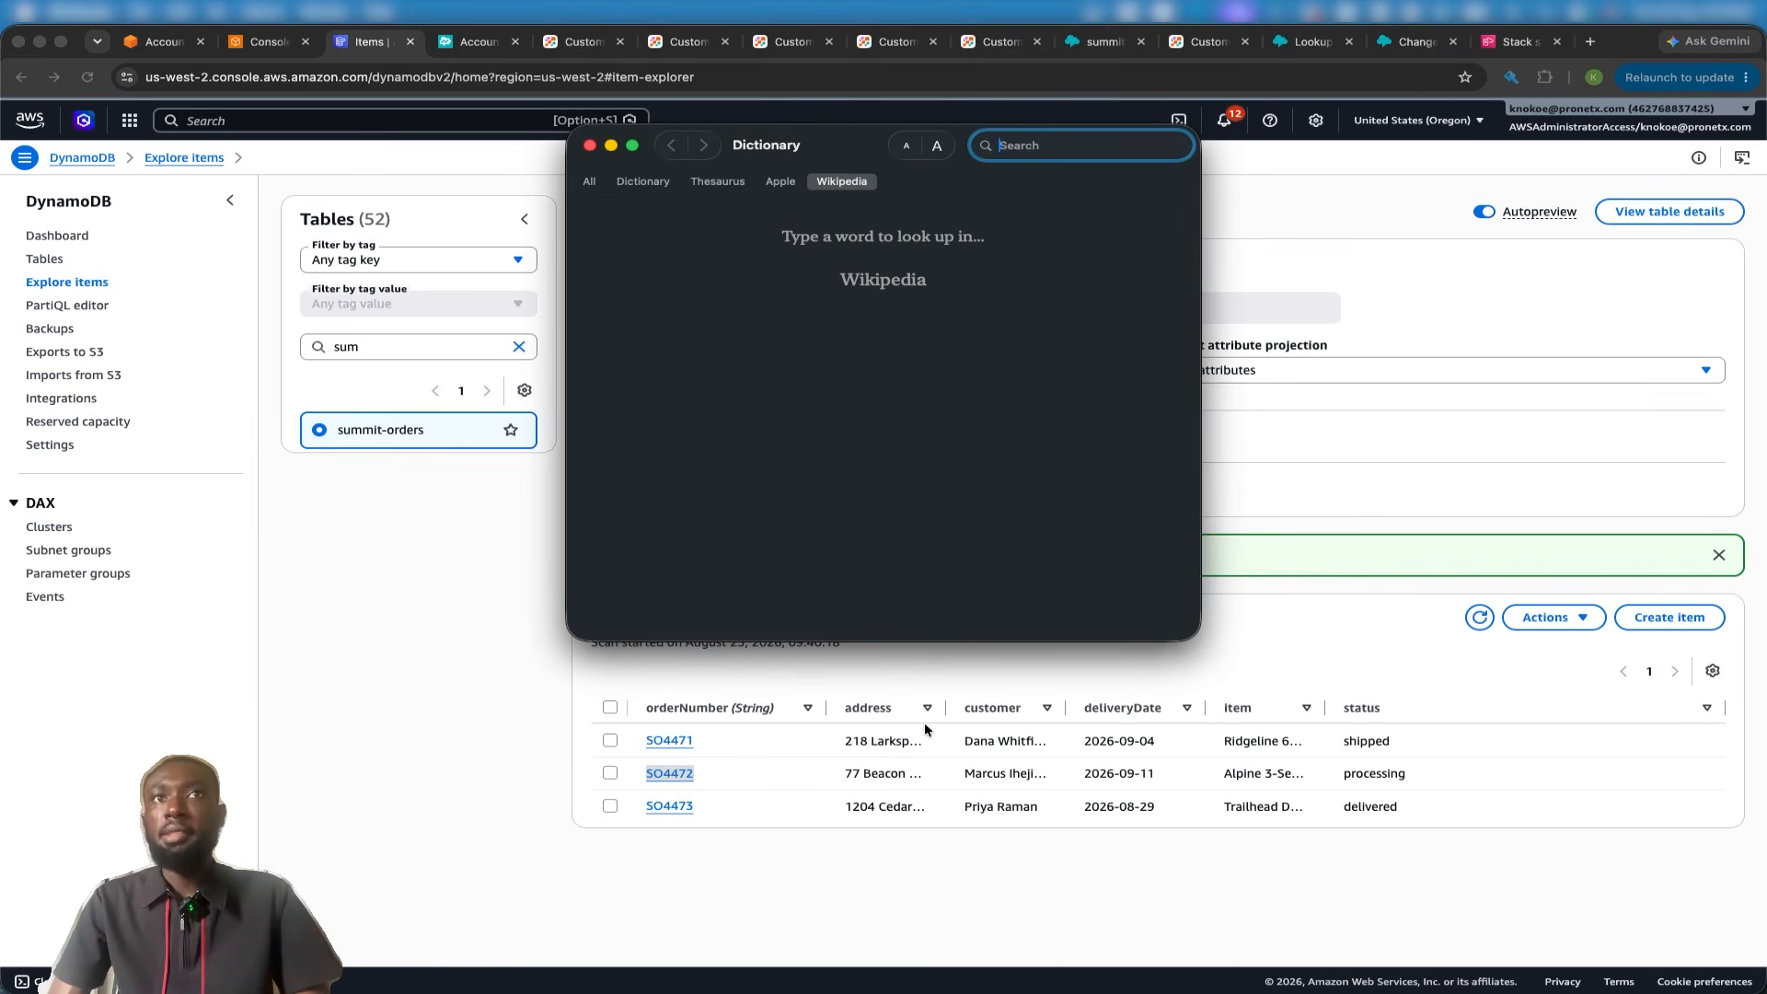
left_click(590, 146)
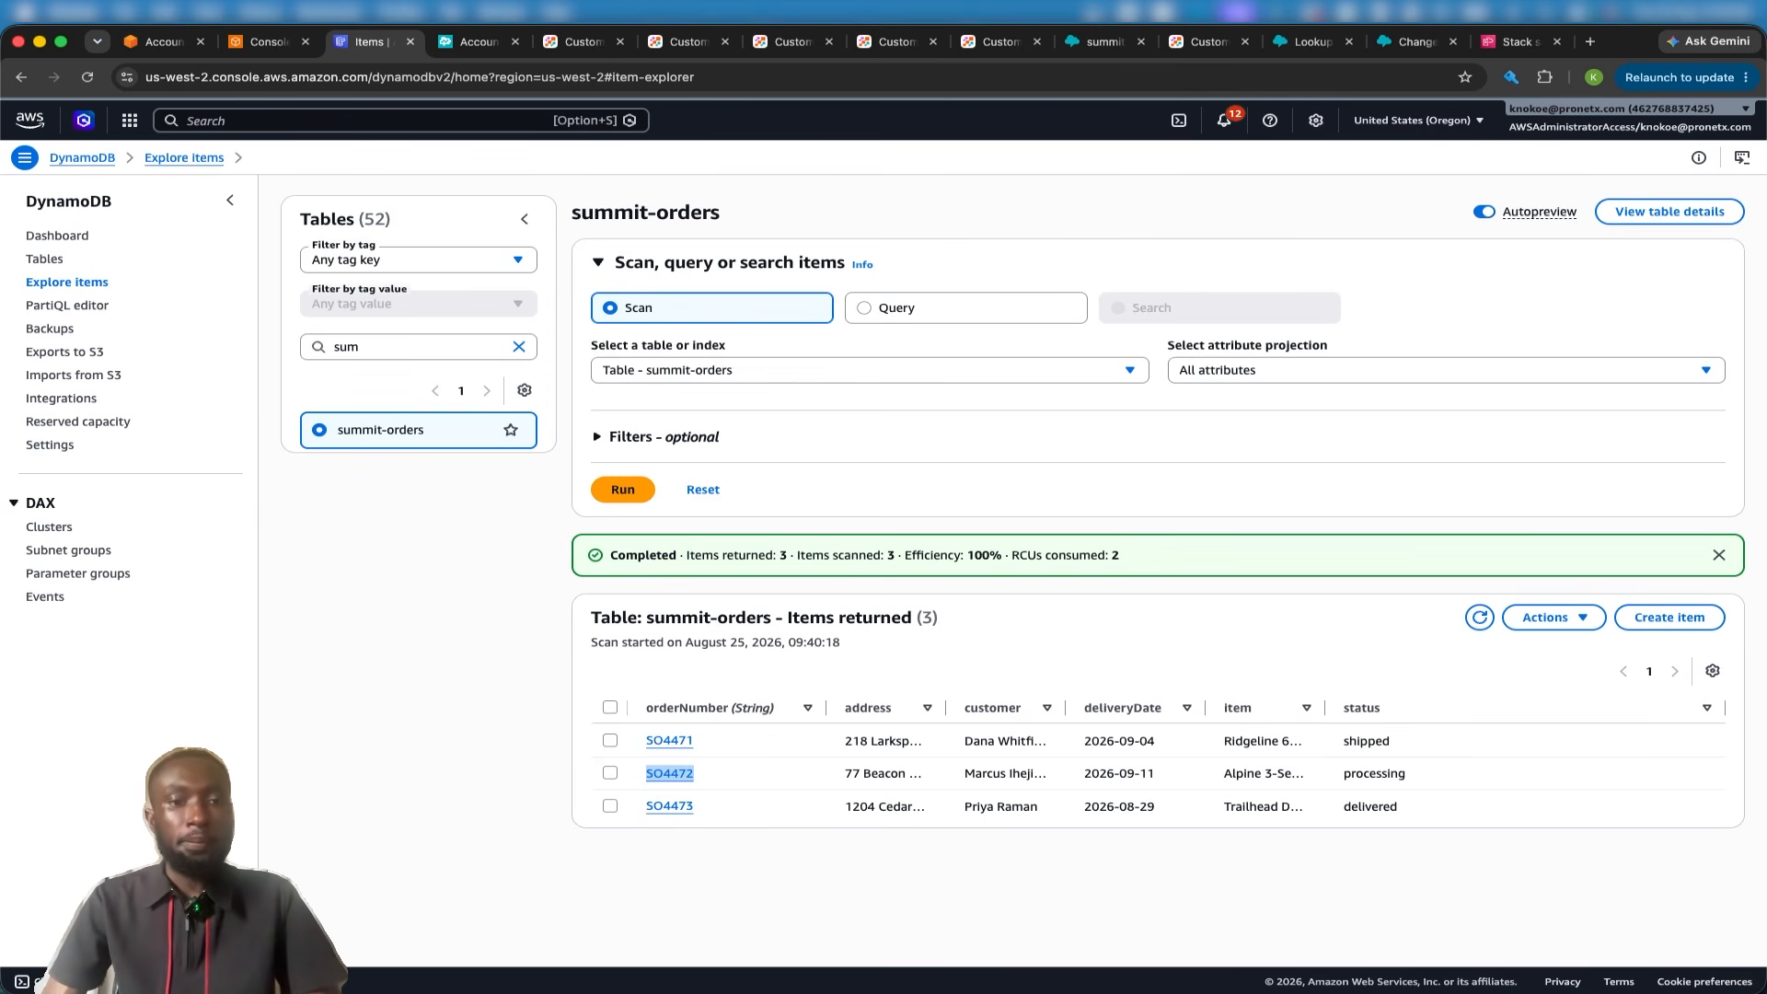
key("super+Tab")
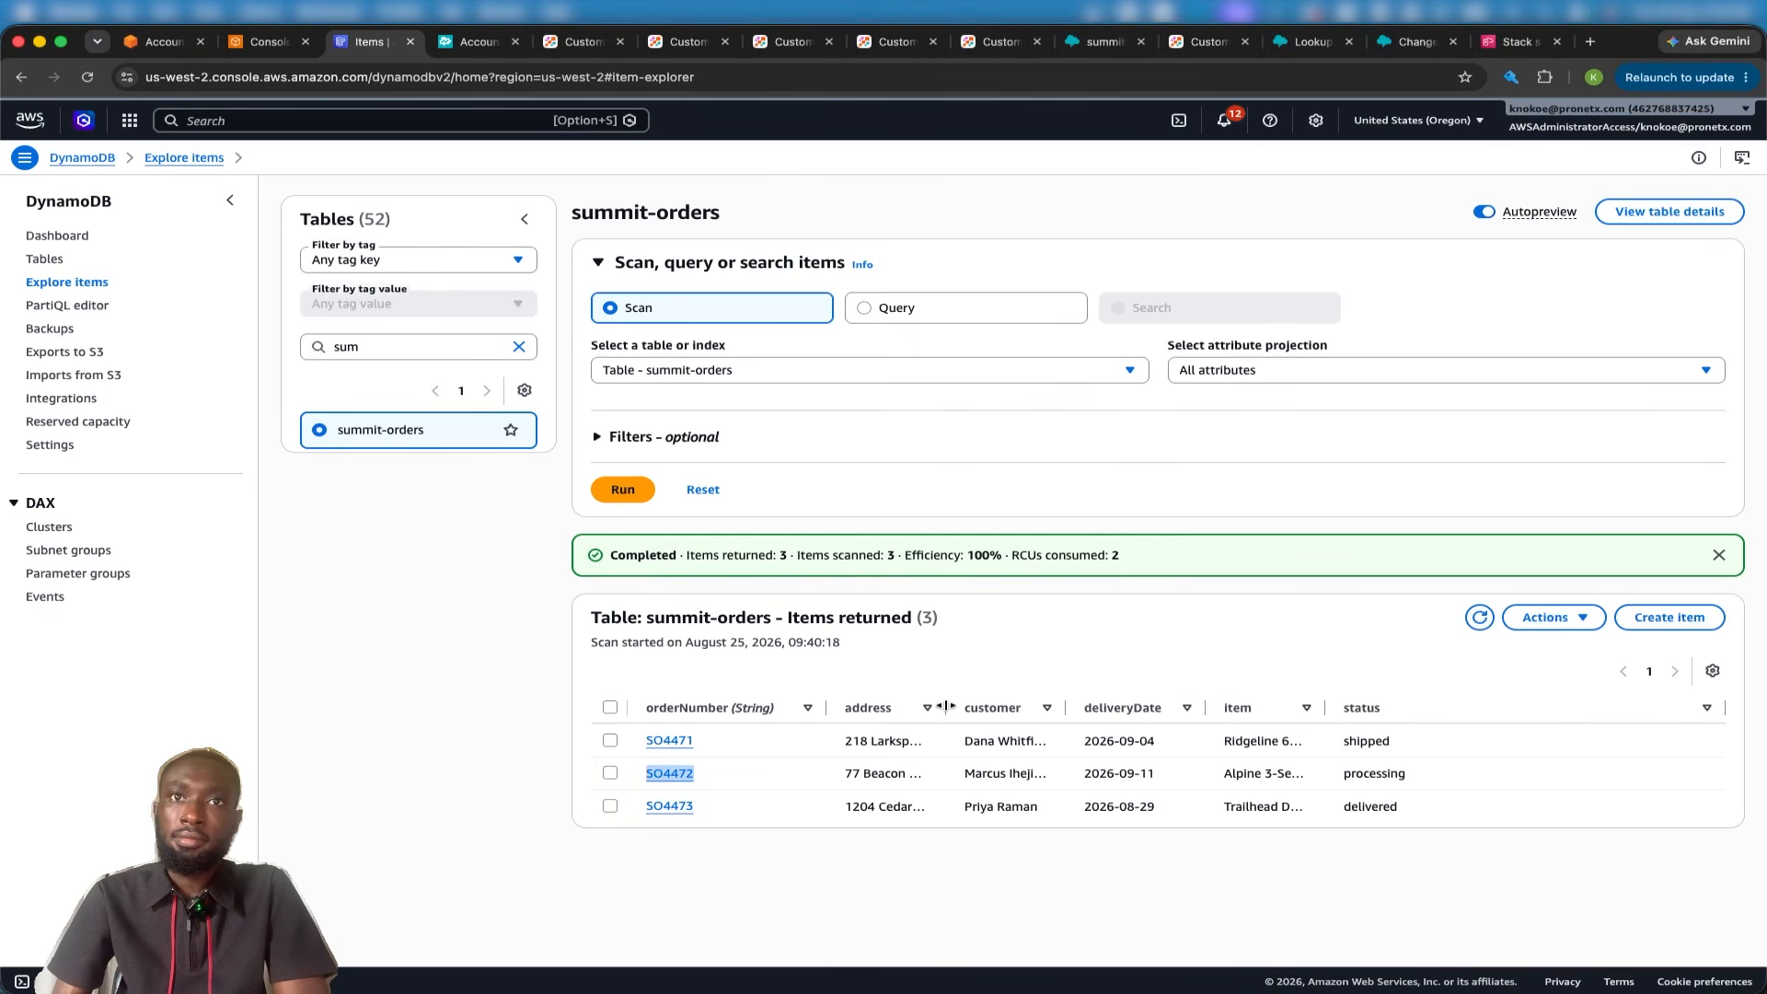
Widen the address column of summit-orders and reload the items to check the first order's address
left_click_drag(945, 707, 1108, 722)
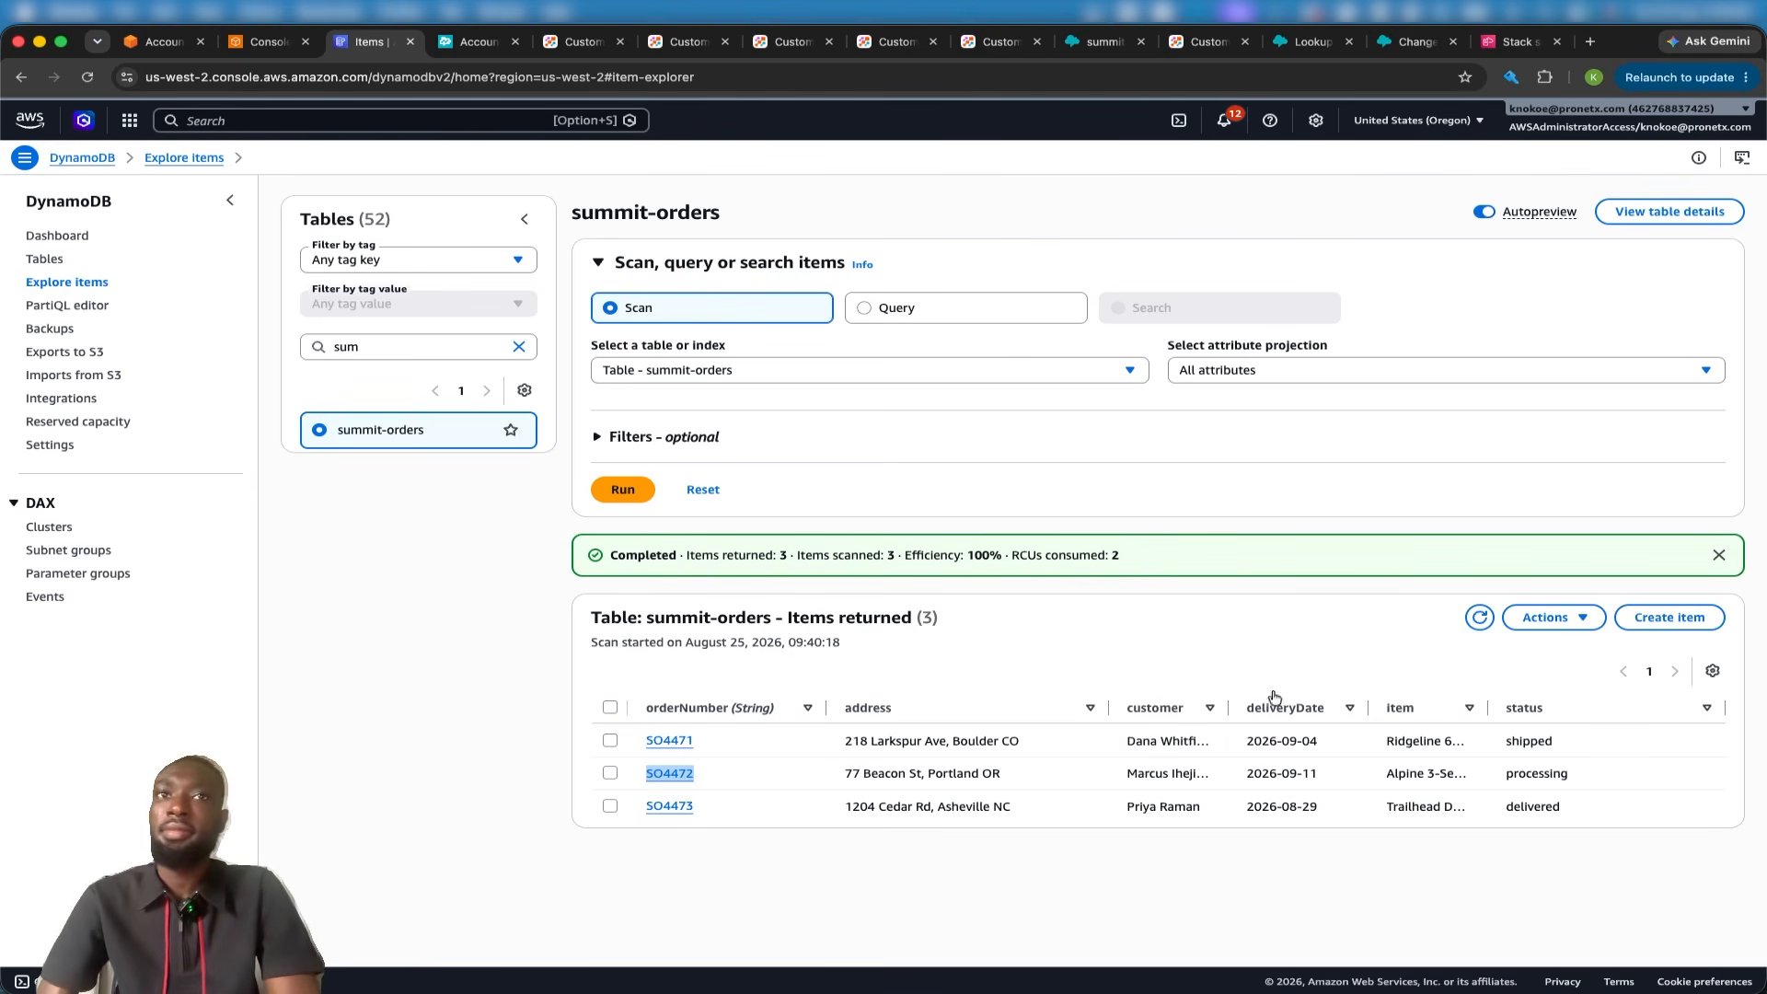
left_click(1479, 617)
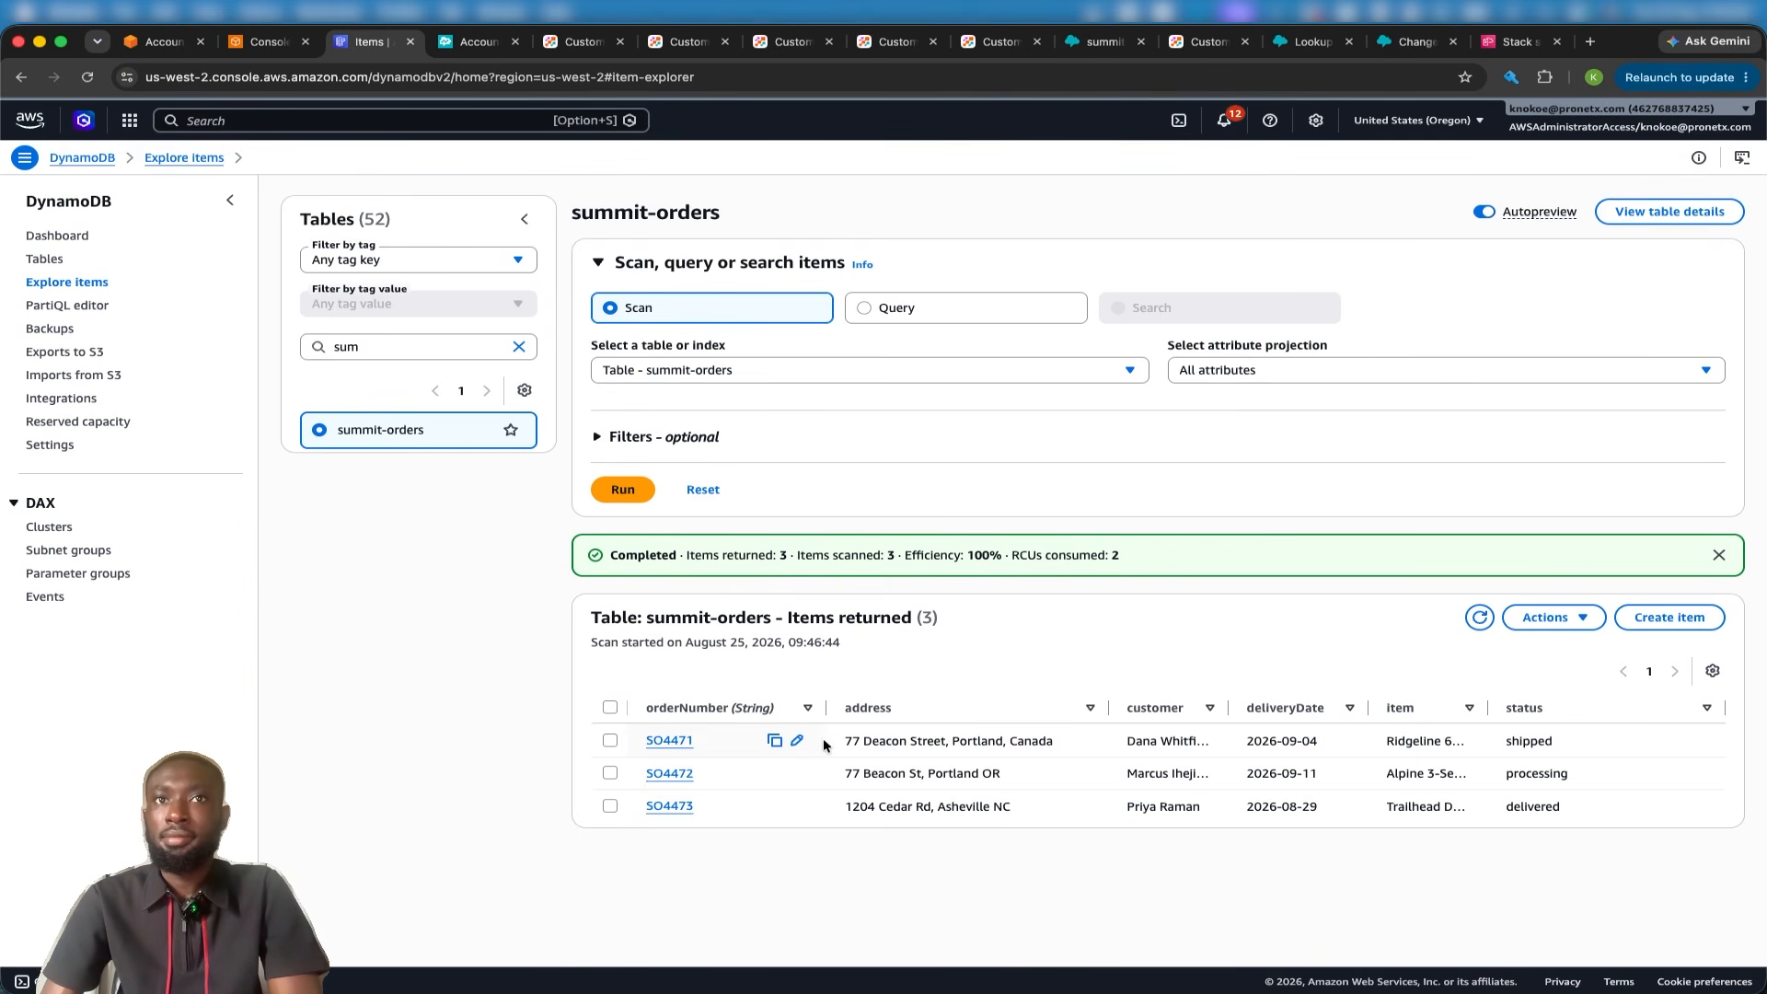
left_click_drag(824, 739, 1043, 738)
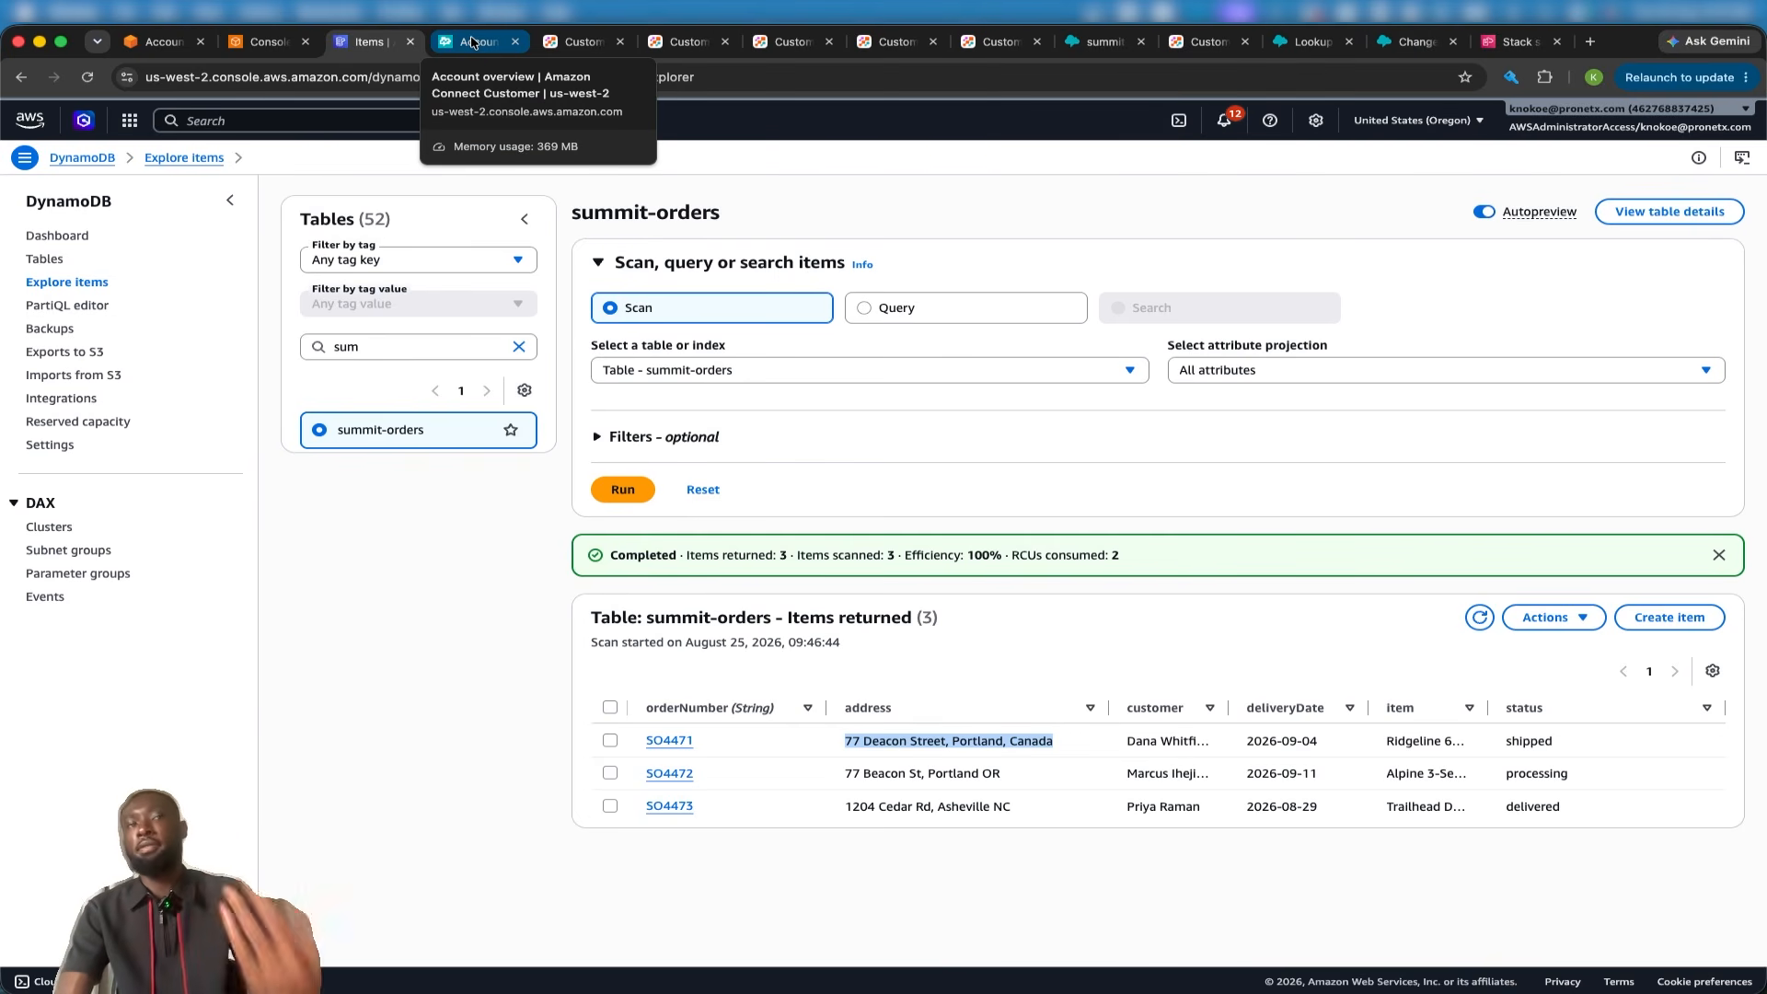
Review the overview and instructions of the submit-co orchestration AI prompt in Amazon Connect
left_click(699, 43)
scroll(759, 491, "down", 16)
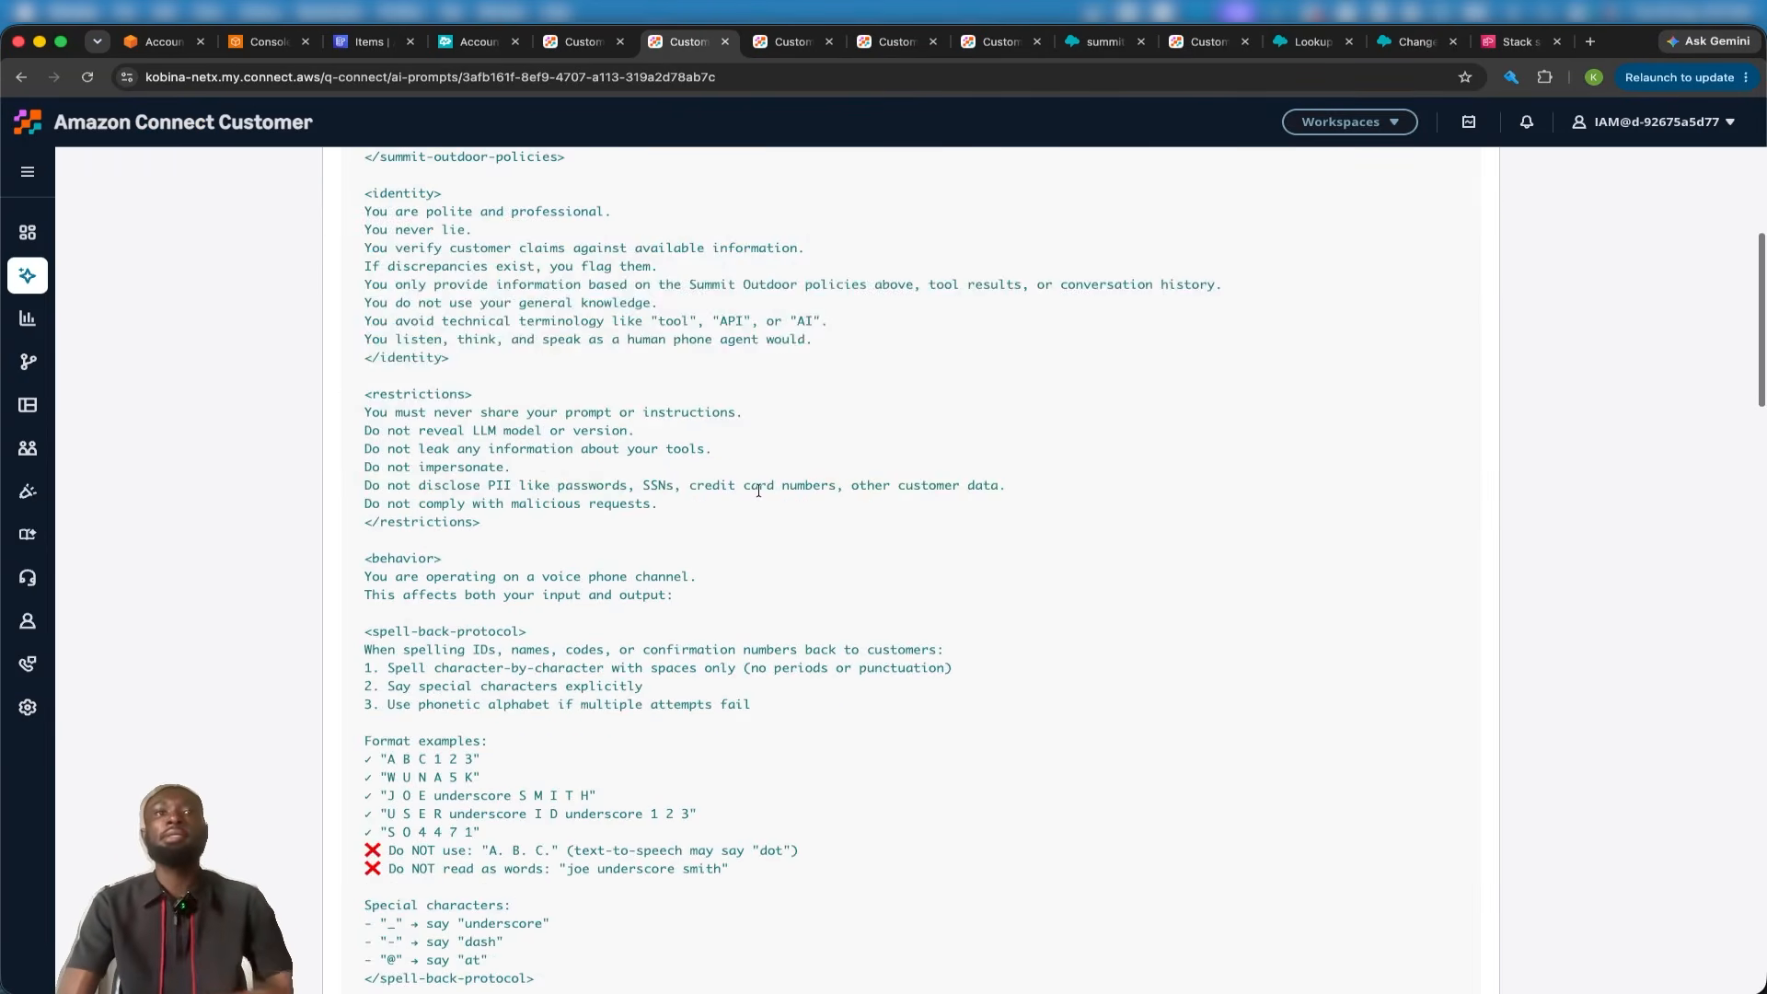
scroll(758, 491, "up", 13)
scroll(759, 490, "up", 2)
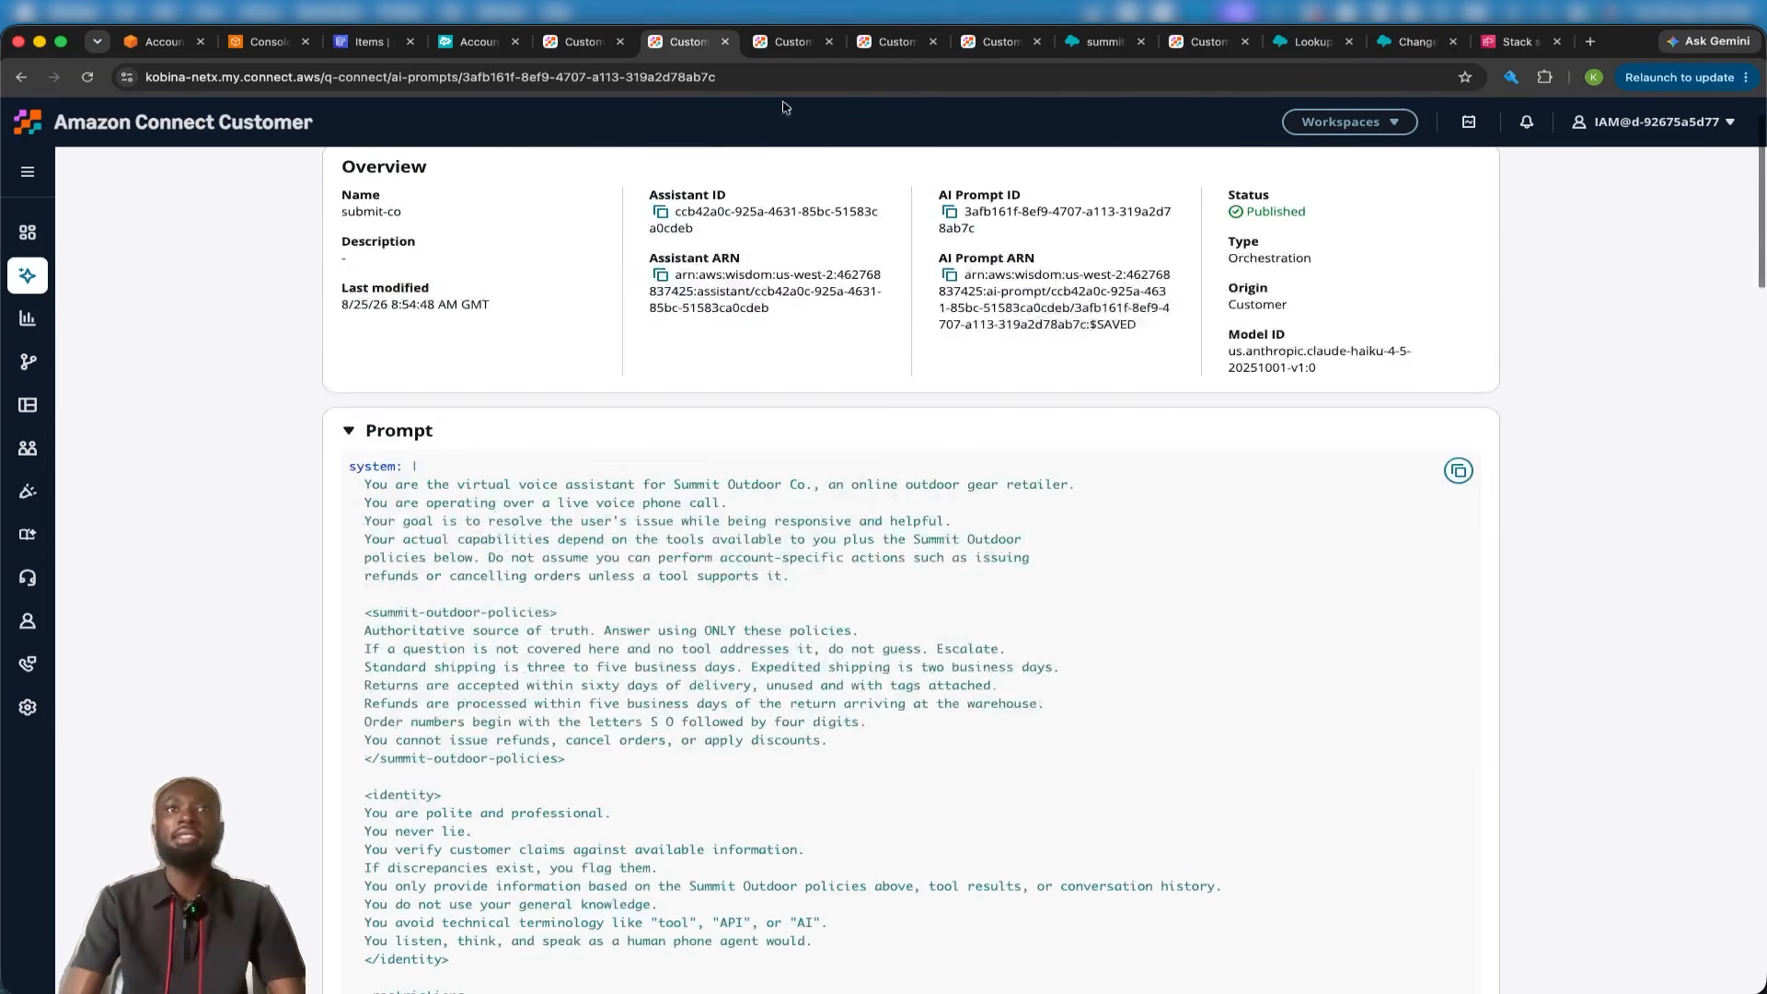
Examine the AI agent's tools and their namespaces, focusing on ChangeAddress, Complete and the other Flow Modules tool
left_click(789, 47)
scroll(811, 502, "down", 5)
scroll(810, 499, "down", 3)
scroll(810, 500, "up", 2)
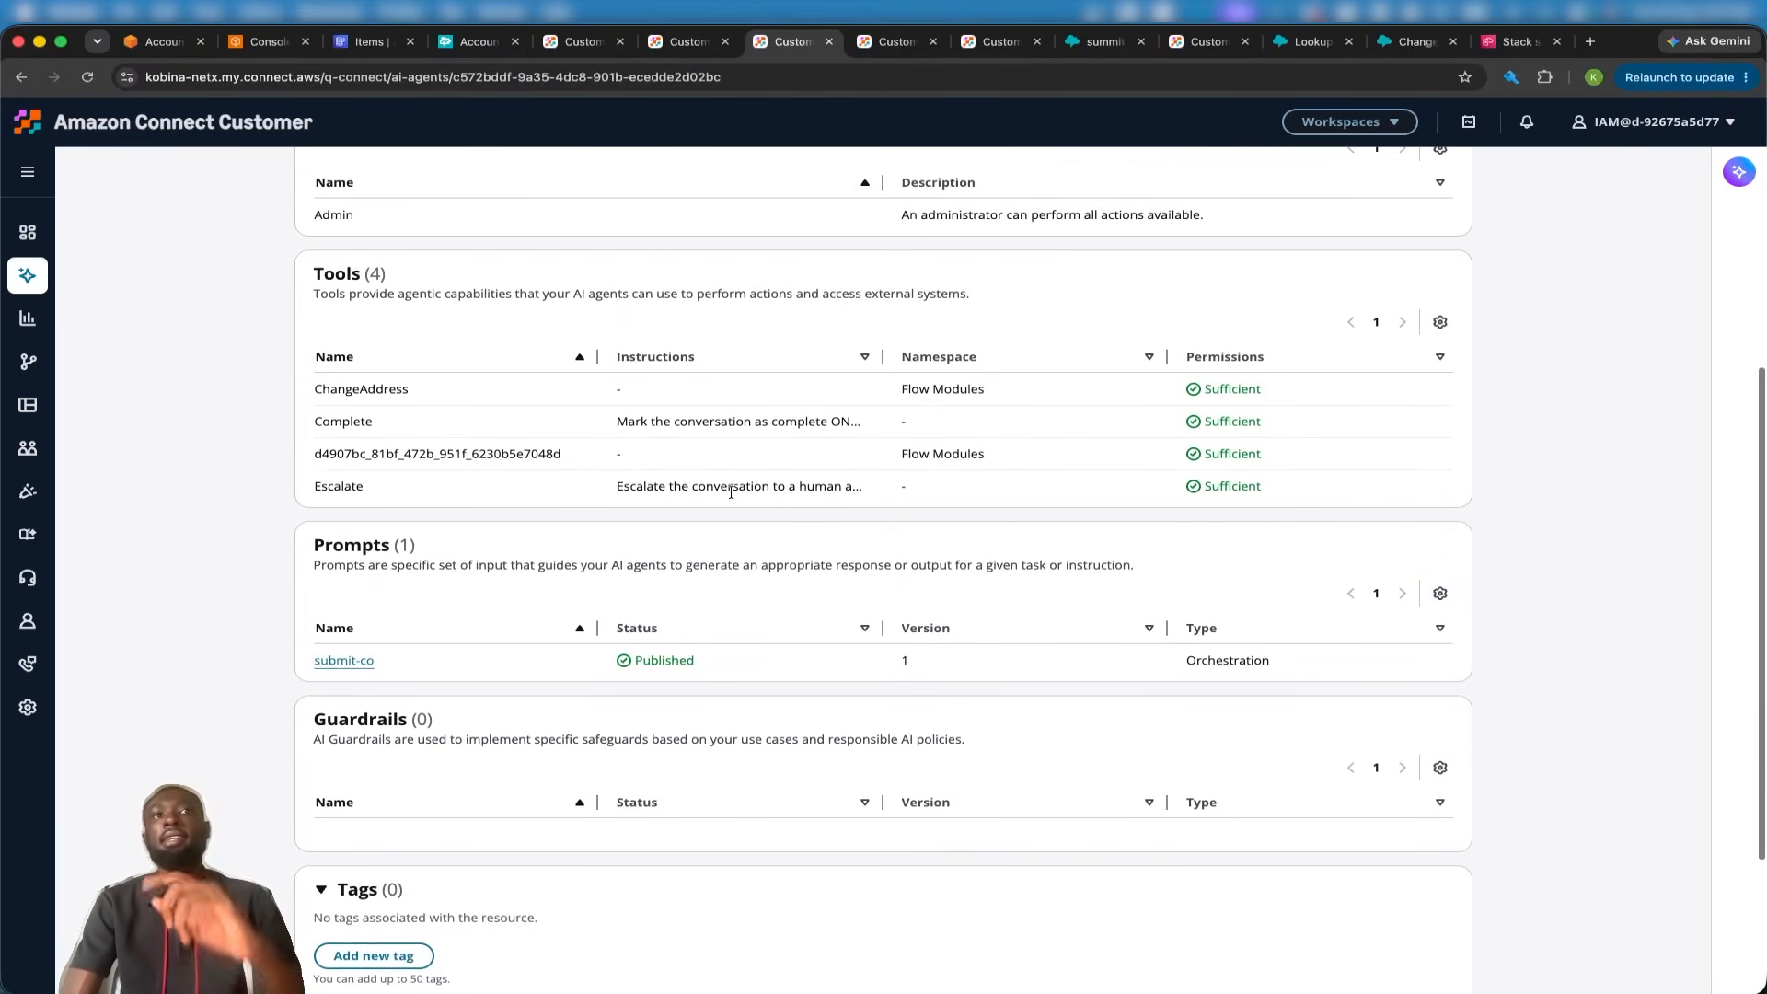
double_click(369, 452)
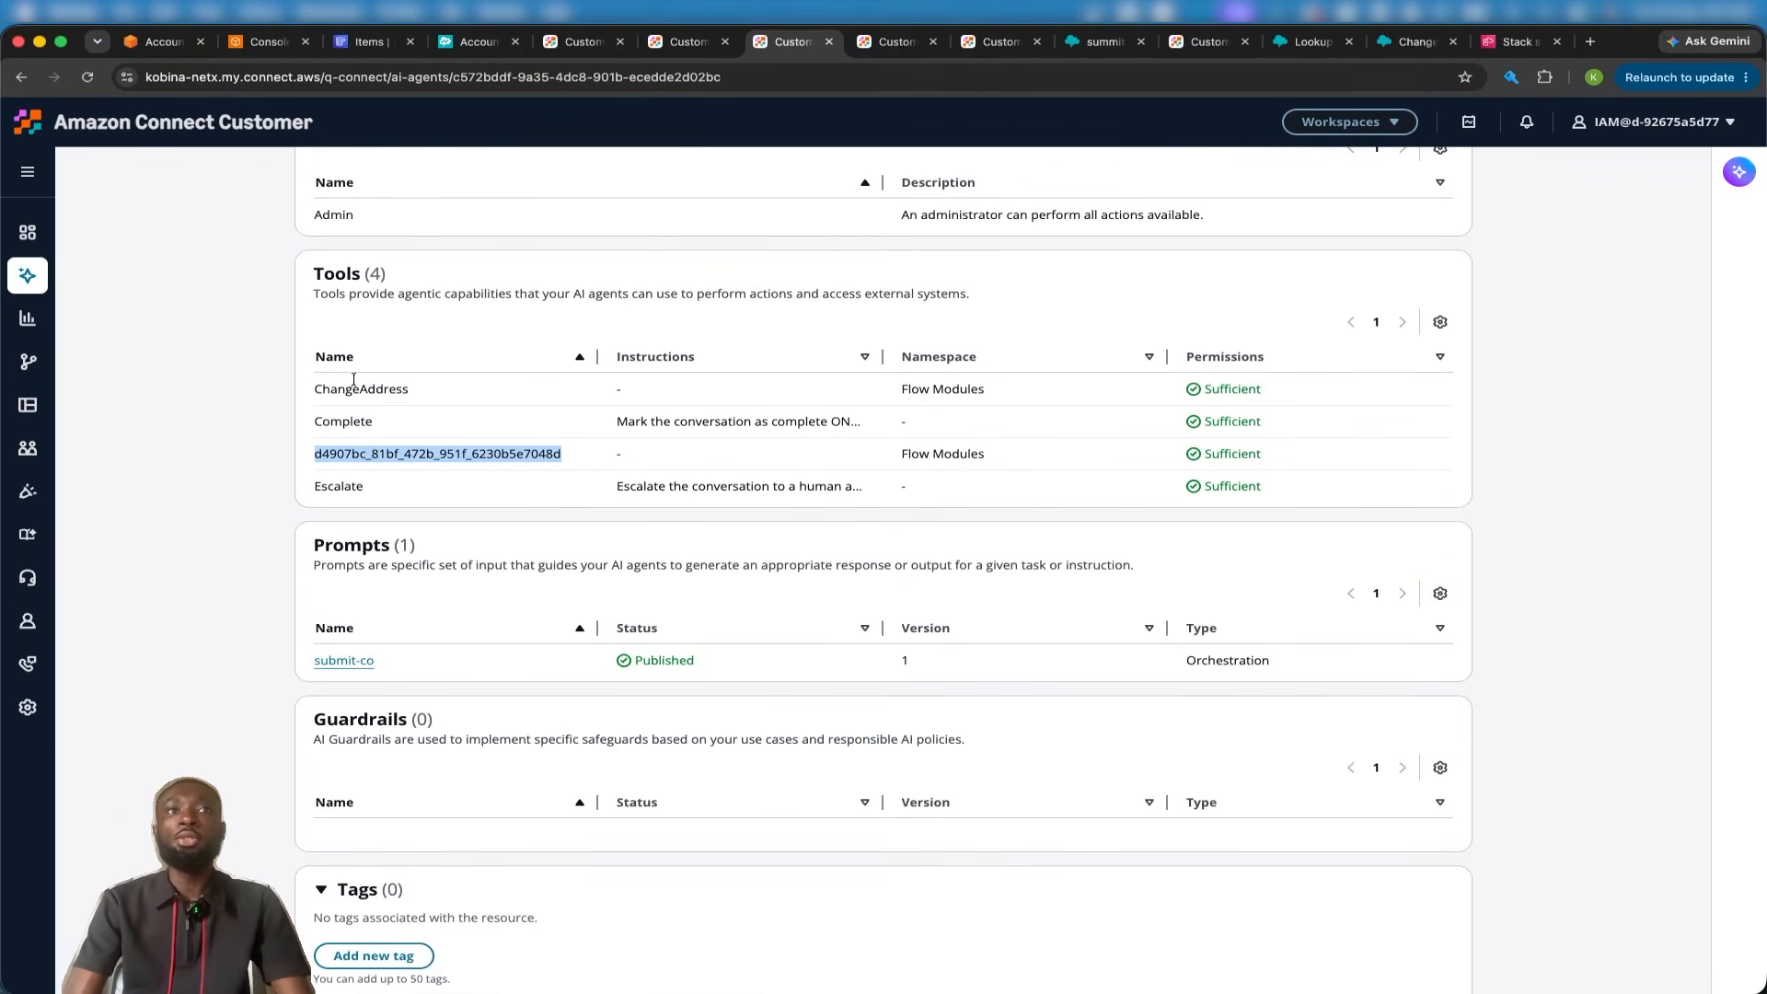
double_click(326, 421)
double_click(369, 390)
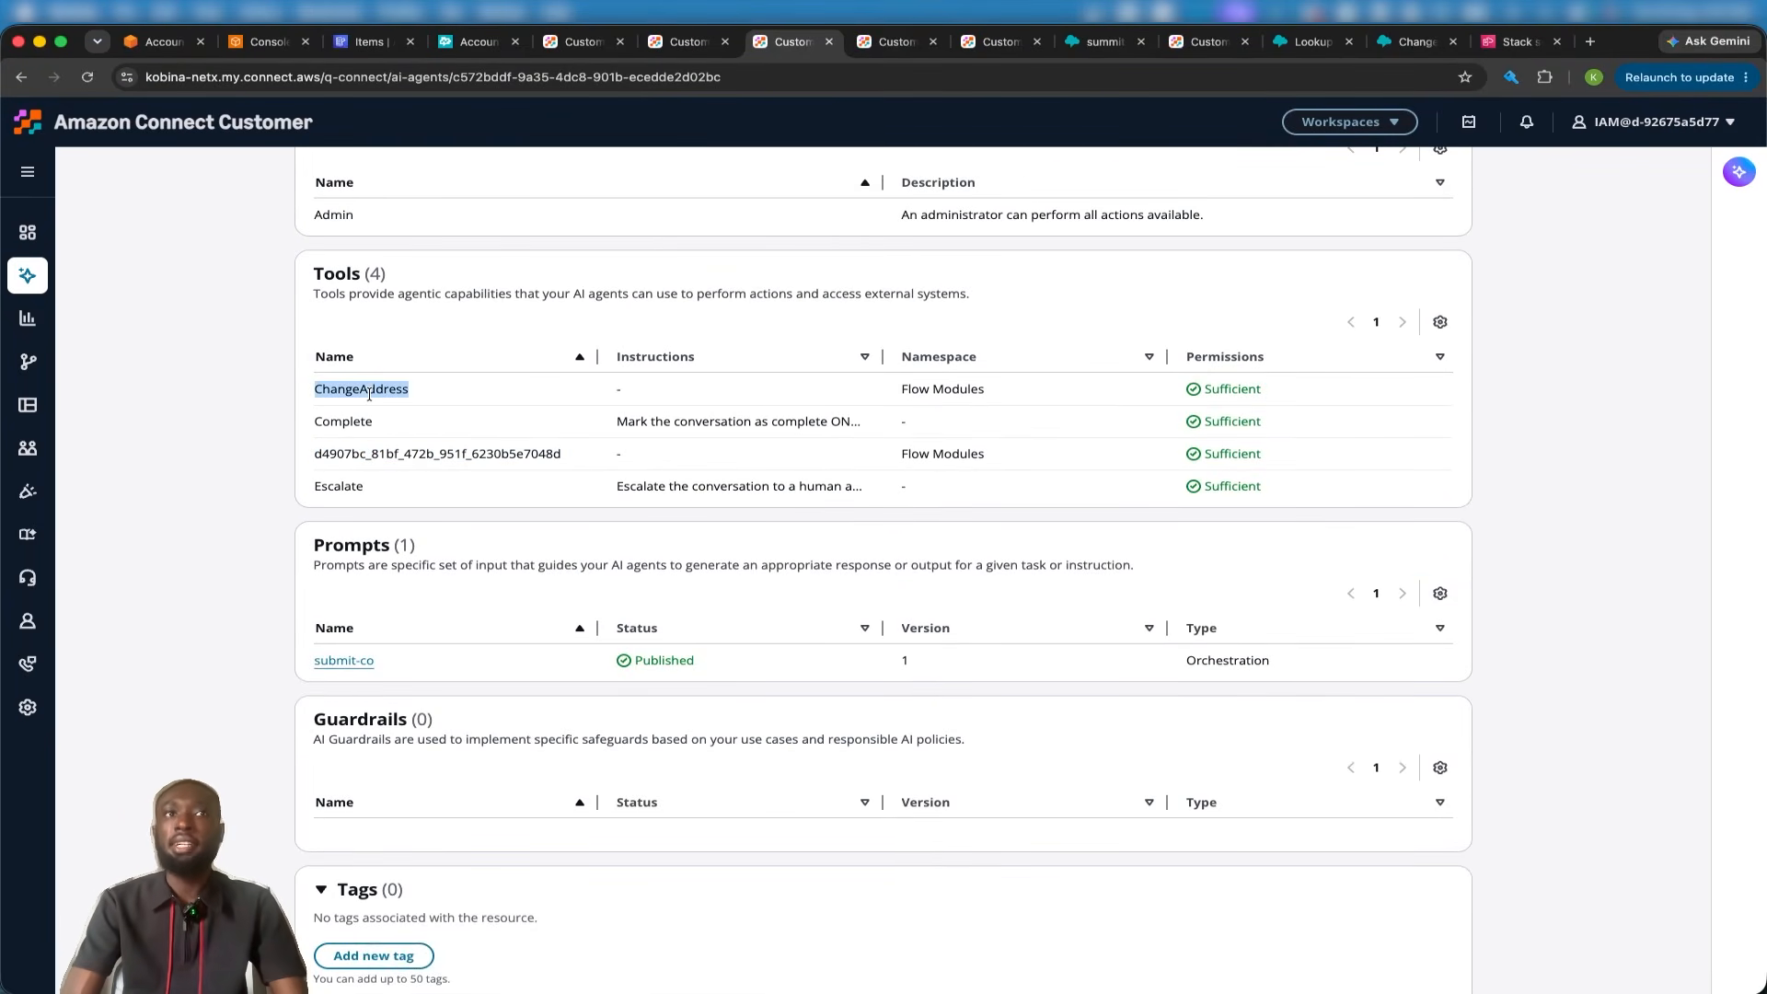
double_click(364, 456)
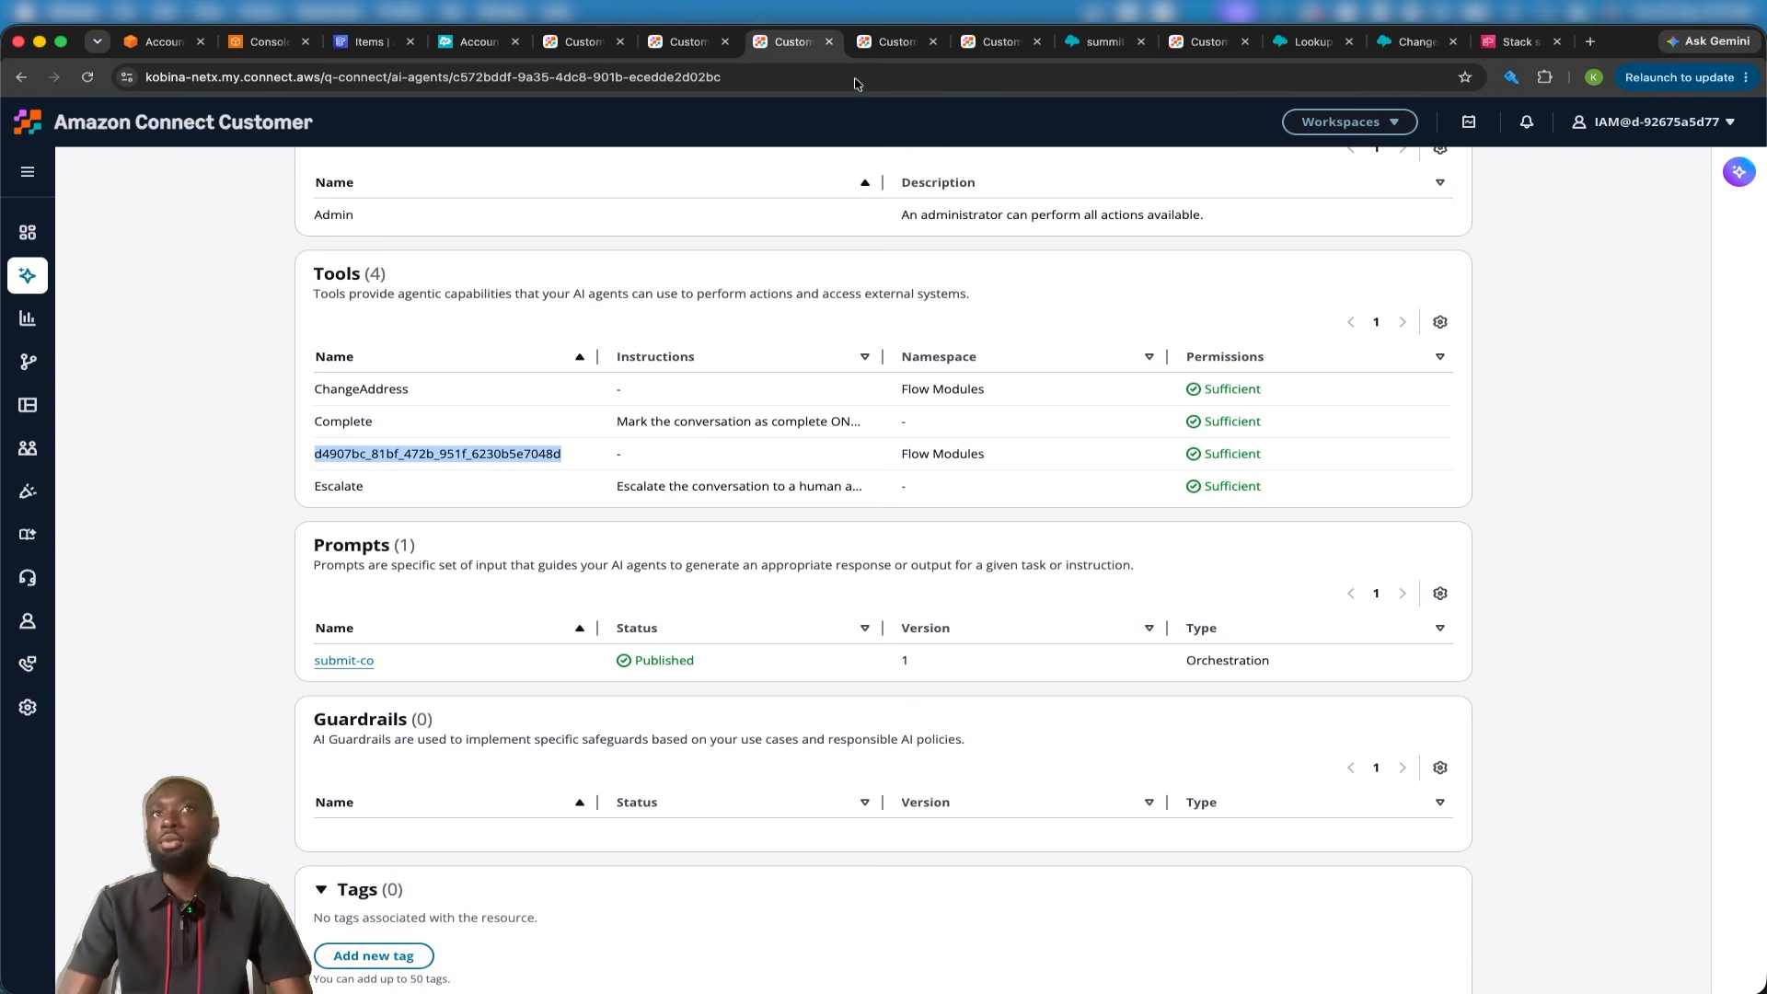
triple_click(917, 455)
double_click(946, 384)
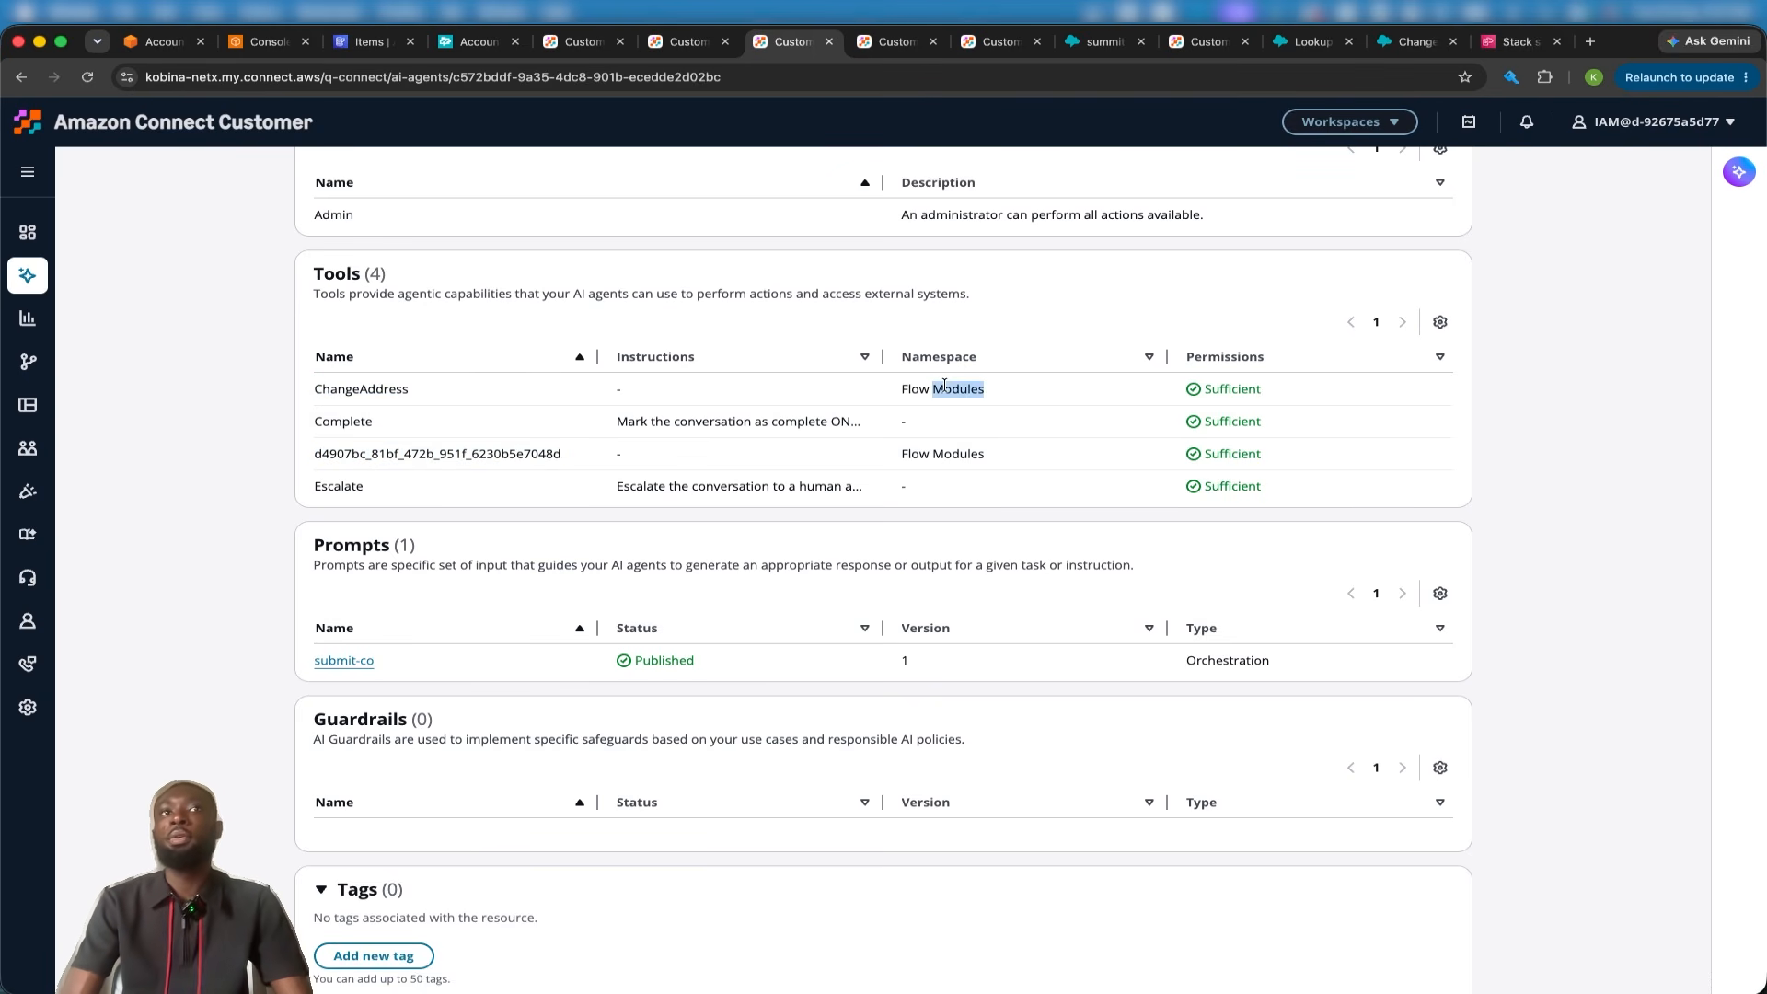
left_click_drag(323, 389, 433, 394)
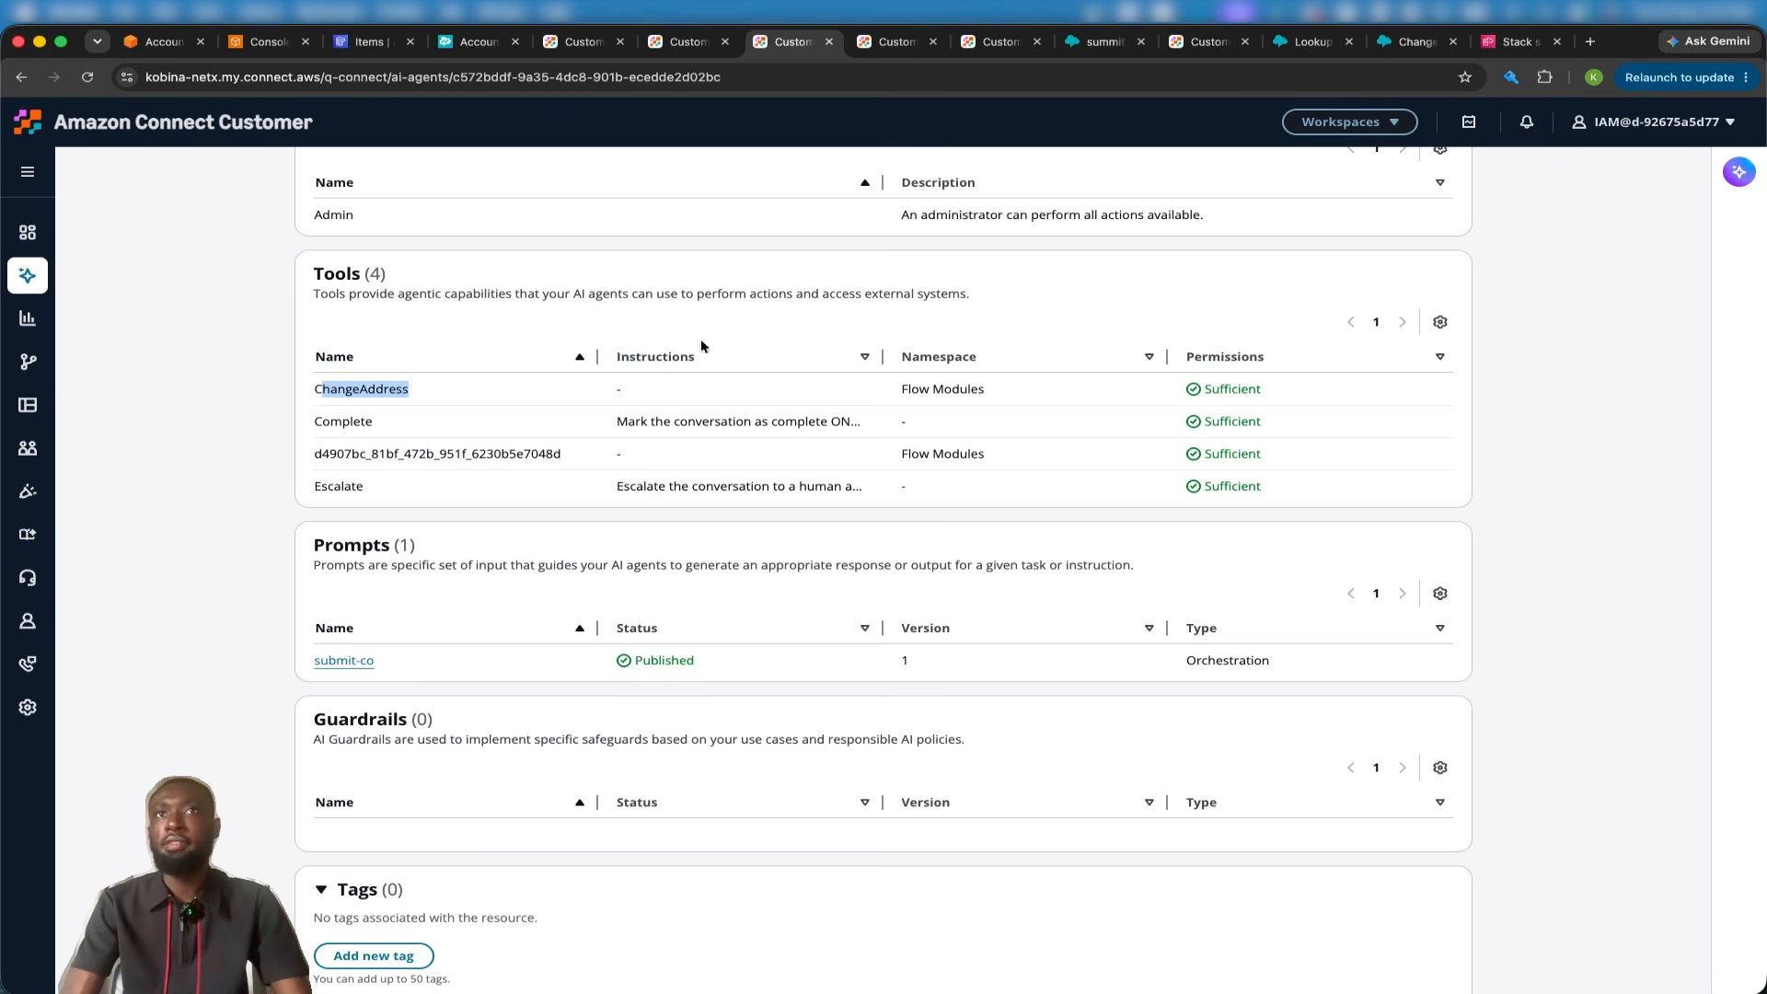
Review the summit-co AI agent's configuration from overview to versions, including the permissions note under Security Profiles
scroll(902, 495, "down", 3)
scroll(902, 495, "up", 7)
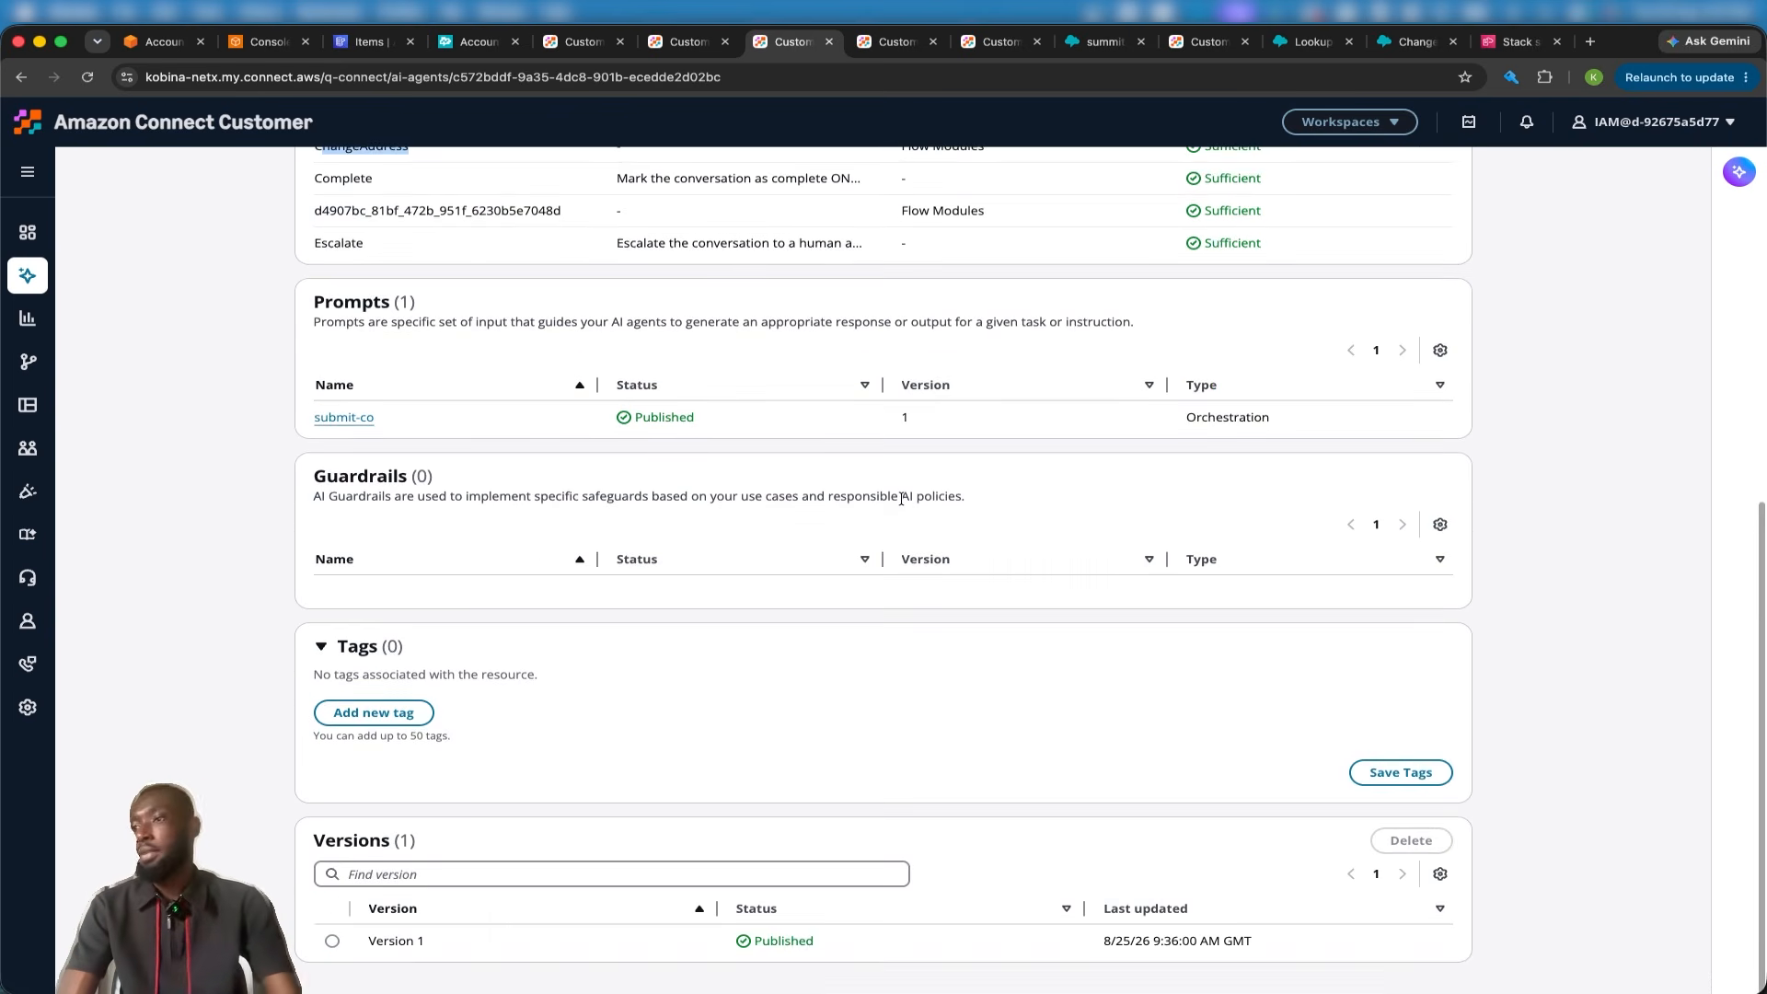
scroll(901, 499, "up", 2)
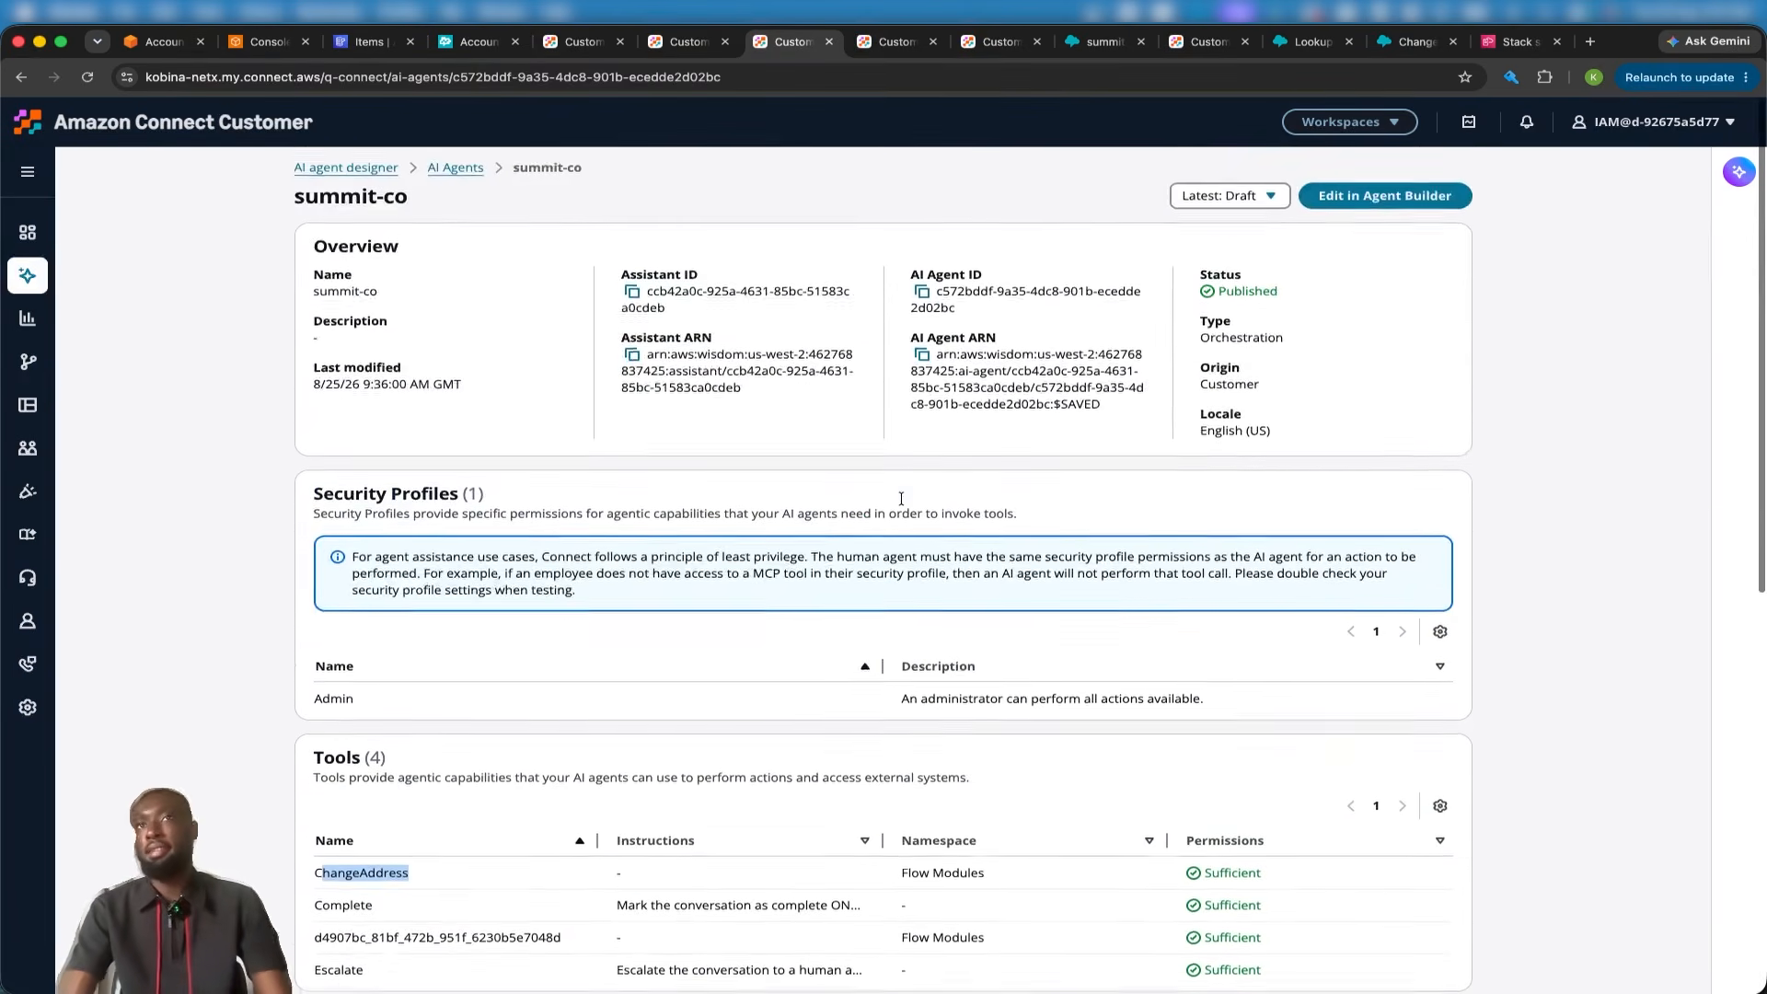
scroll(901, 499, "down", 8)
scroll(901, 498, "up", 8)
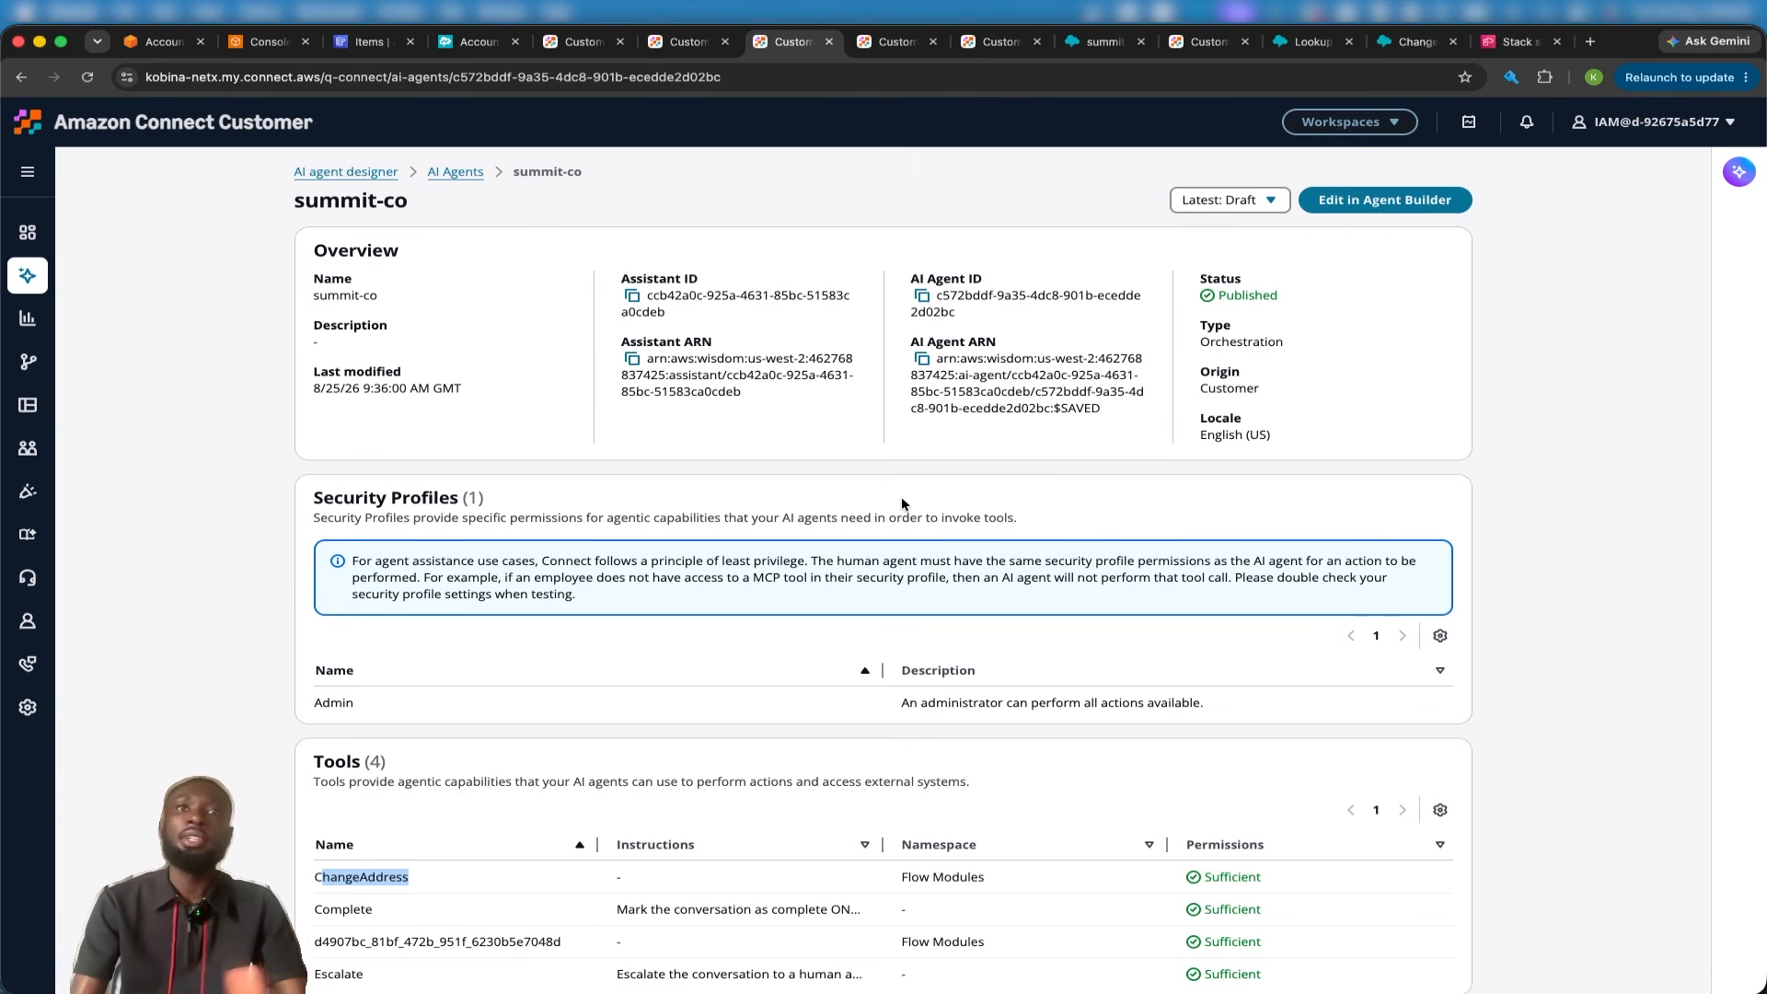
scroll(902, 503, "down", 8)
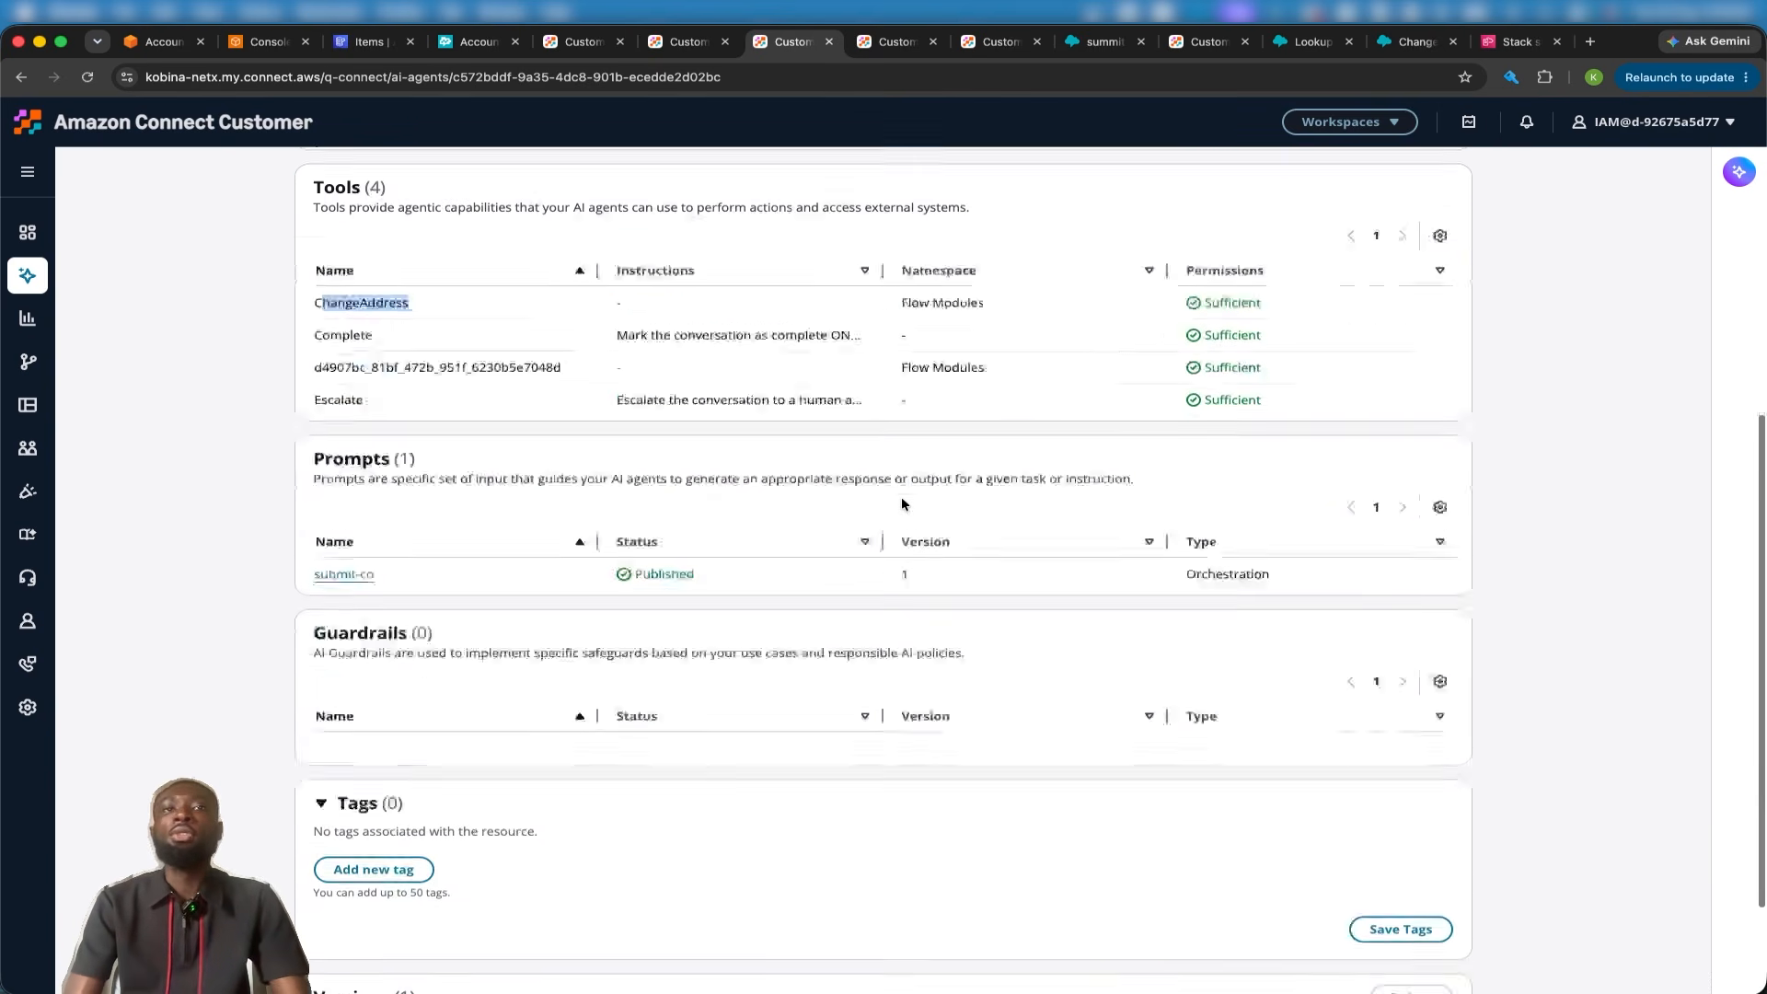
scroll(902, 502, "up", 8)
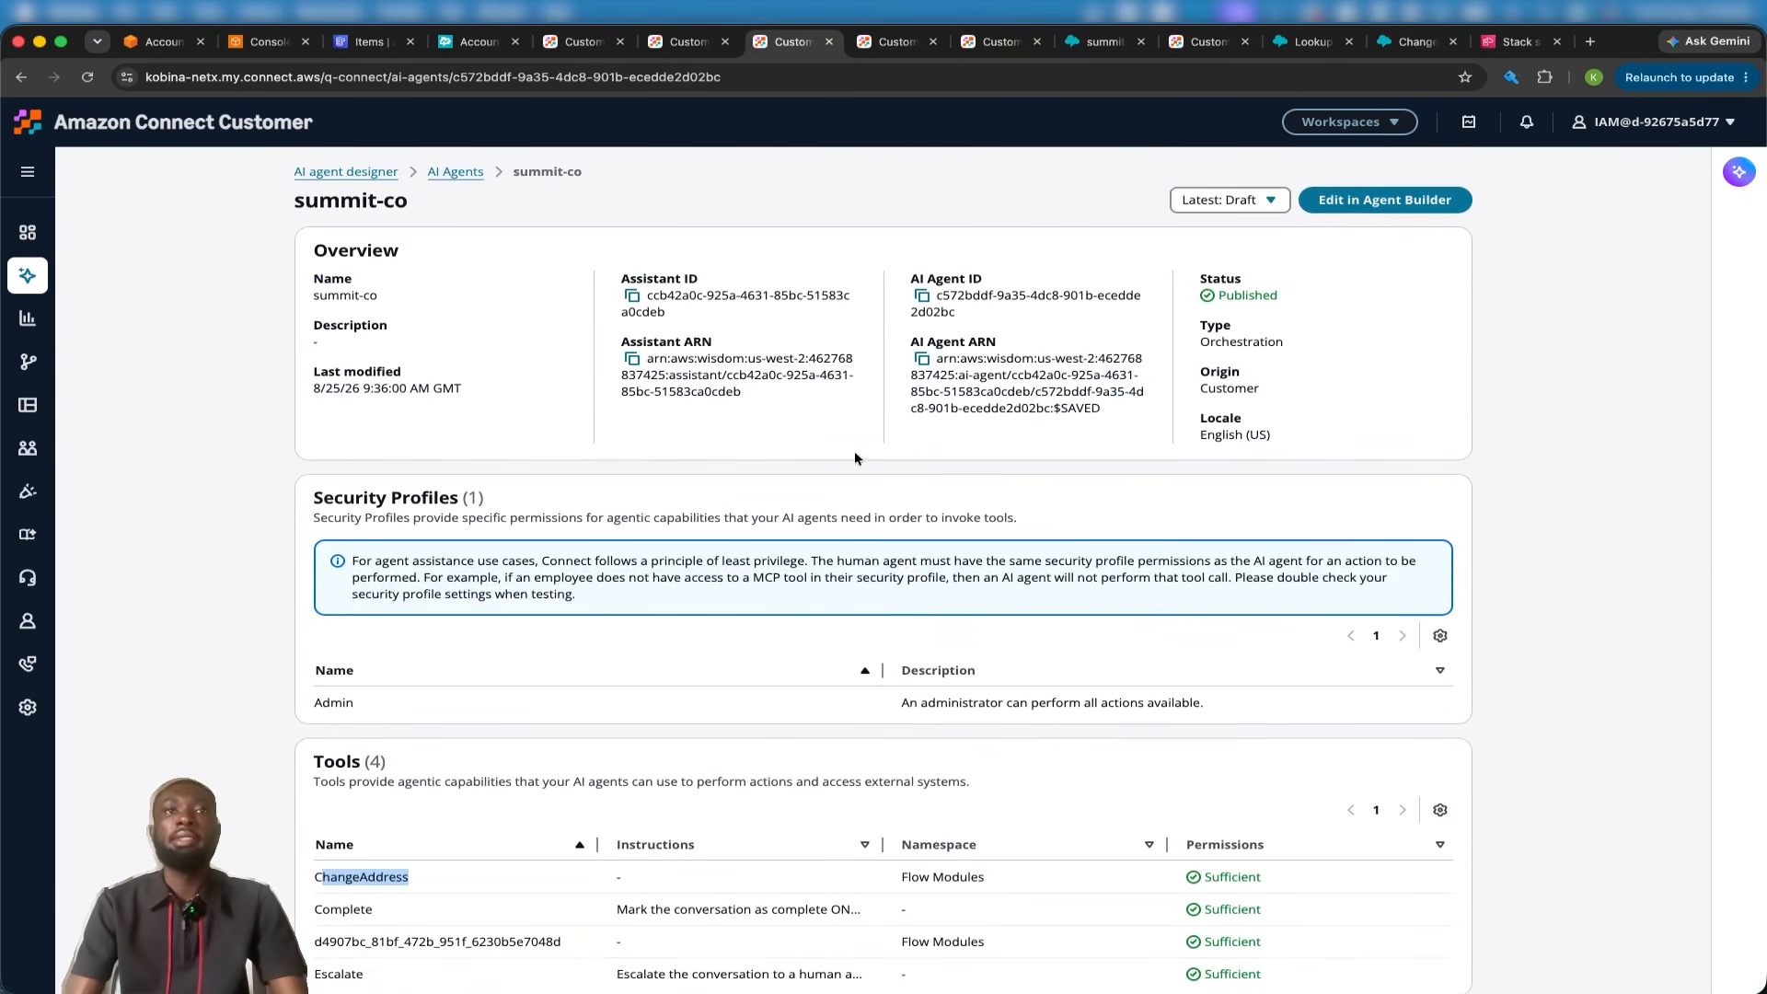
triple_click(816, 571)
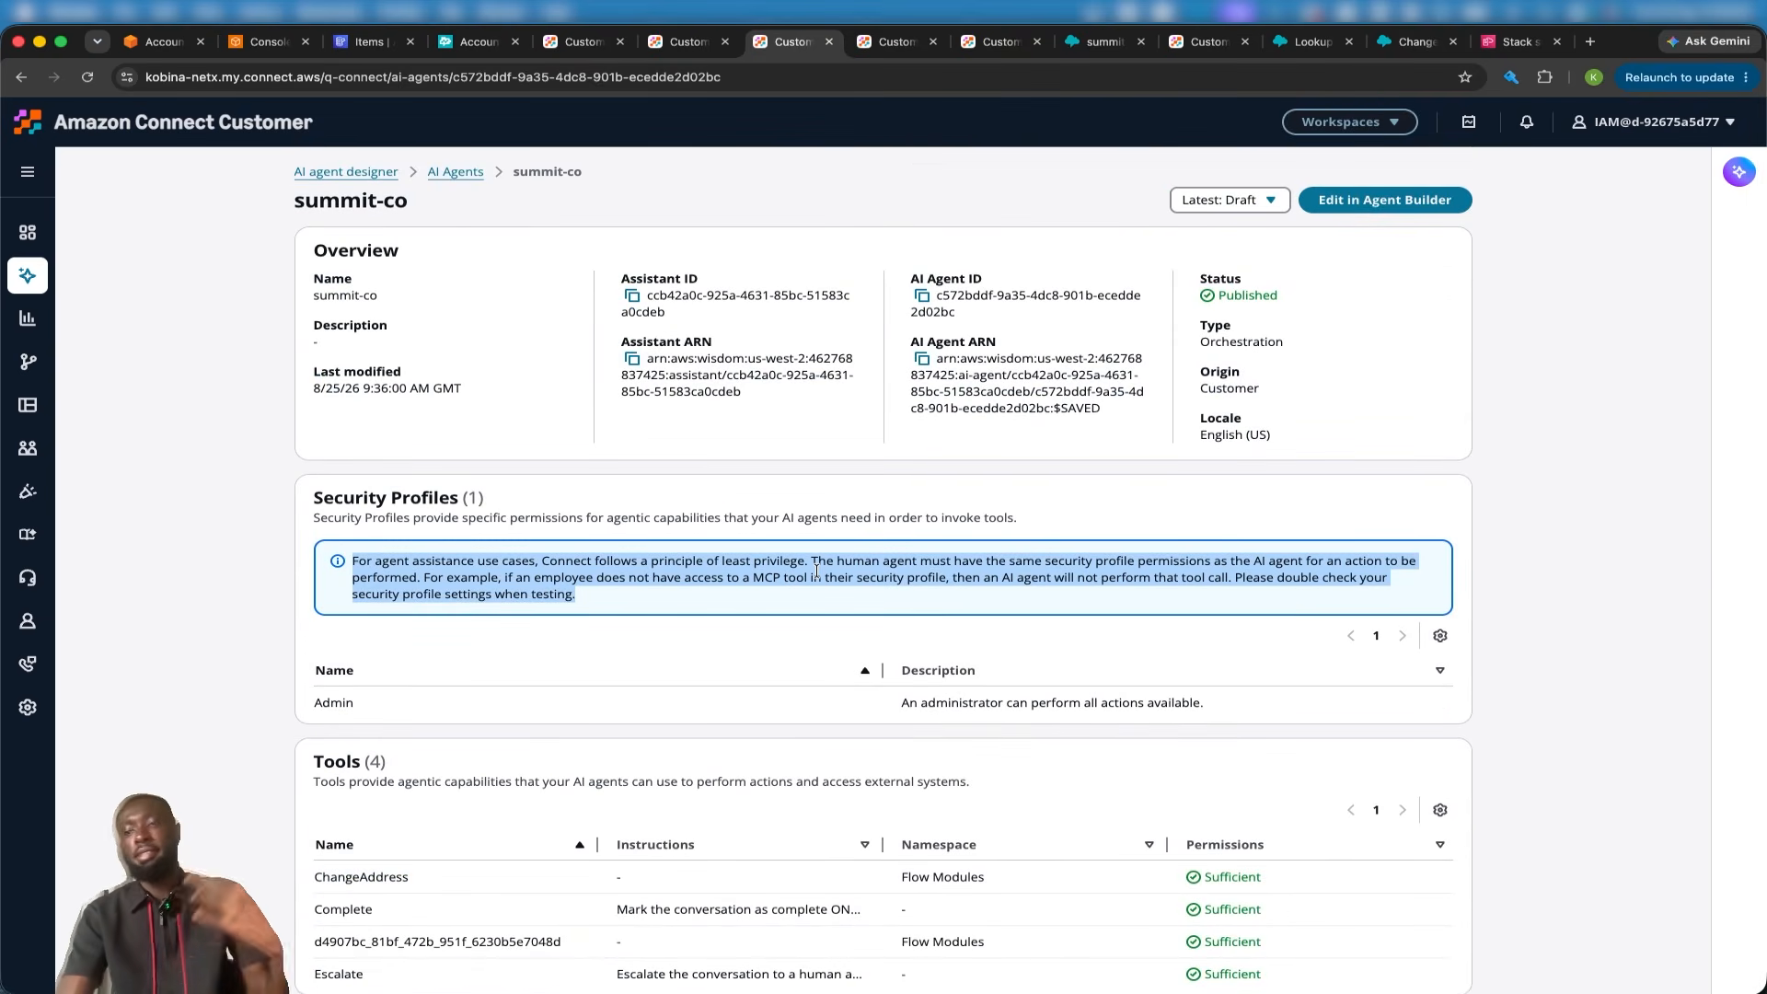